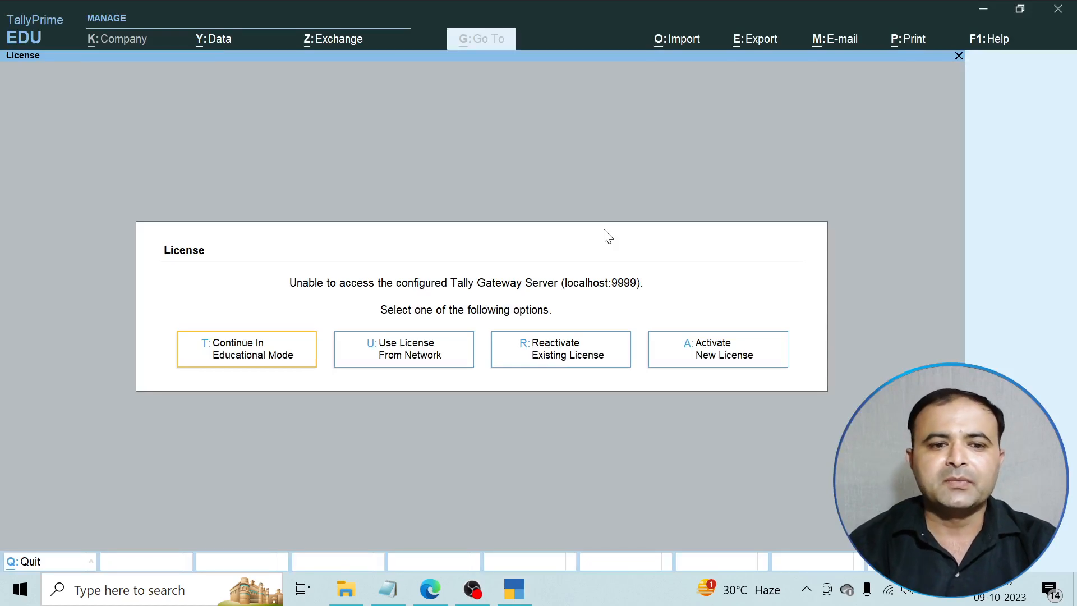
Continue in Educational Mode without activating a license.
left_click(267, 358)
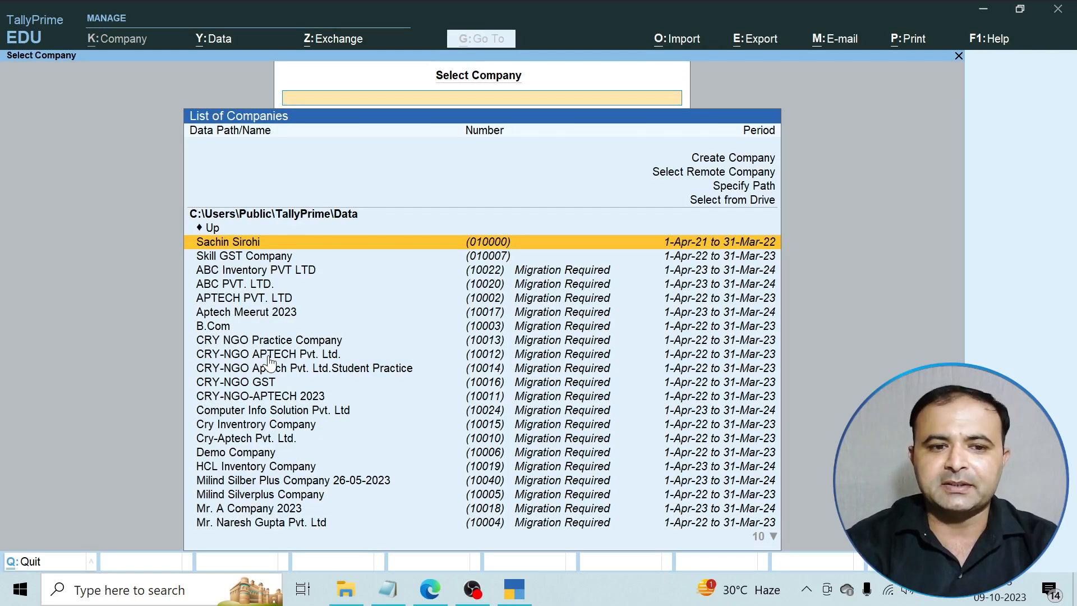
Choose Create Company from the Select Company list.
key("Up")
key("Up")
key("Up")
key("Up")
key("Up")
key("Up")
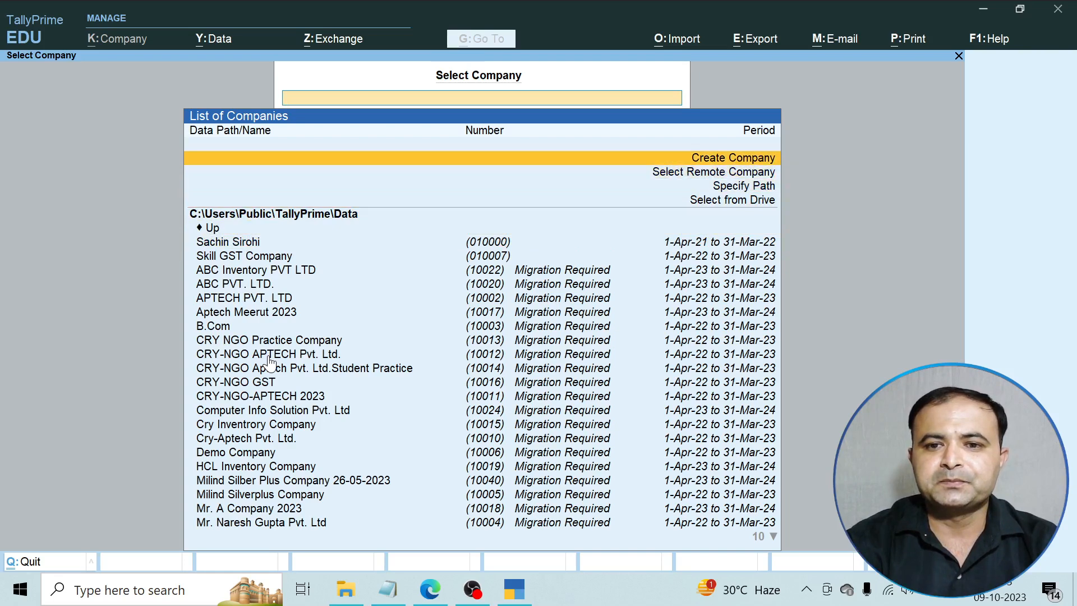
key("Return")
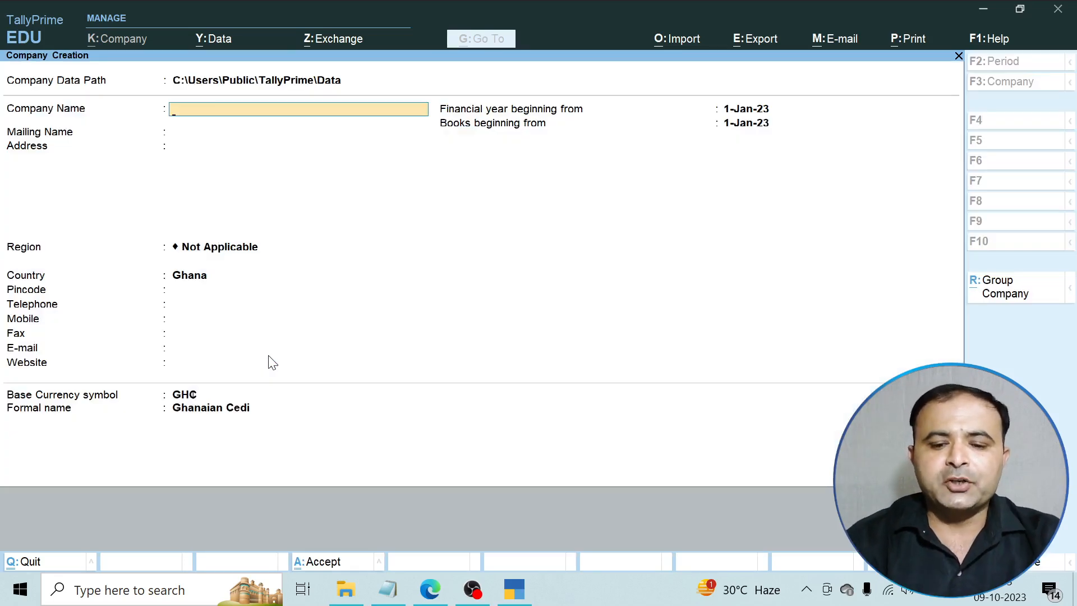
Enter the company name 'TALLY GST ASSIGNMENT II', fixing typos along the way.
type("TALLY GS")
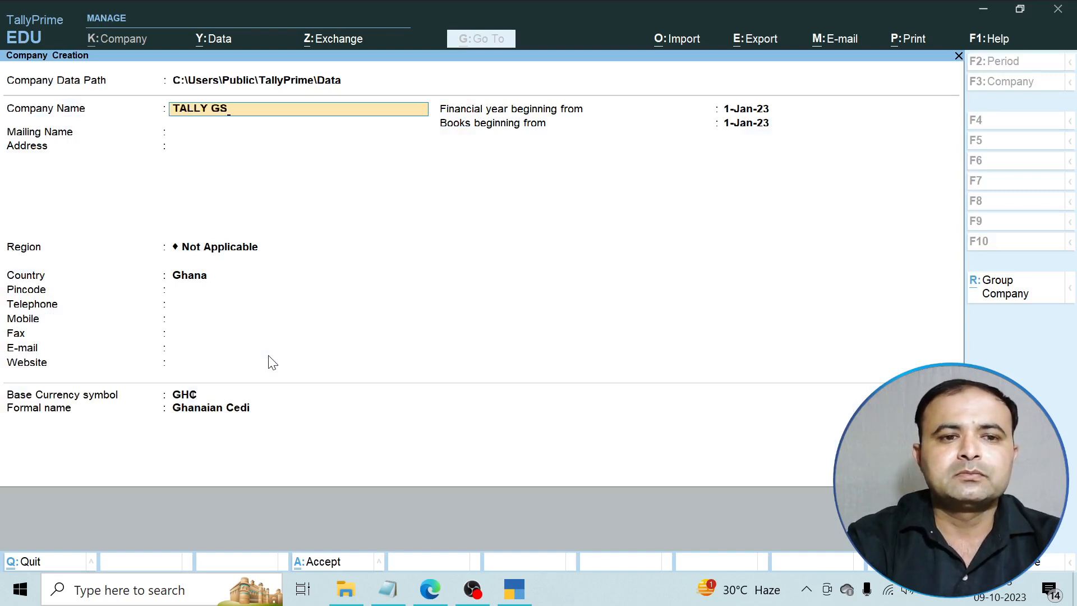
type("T AS")
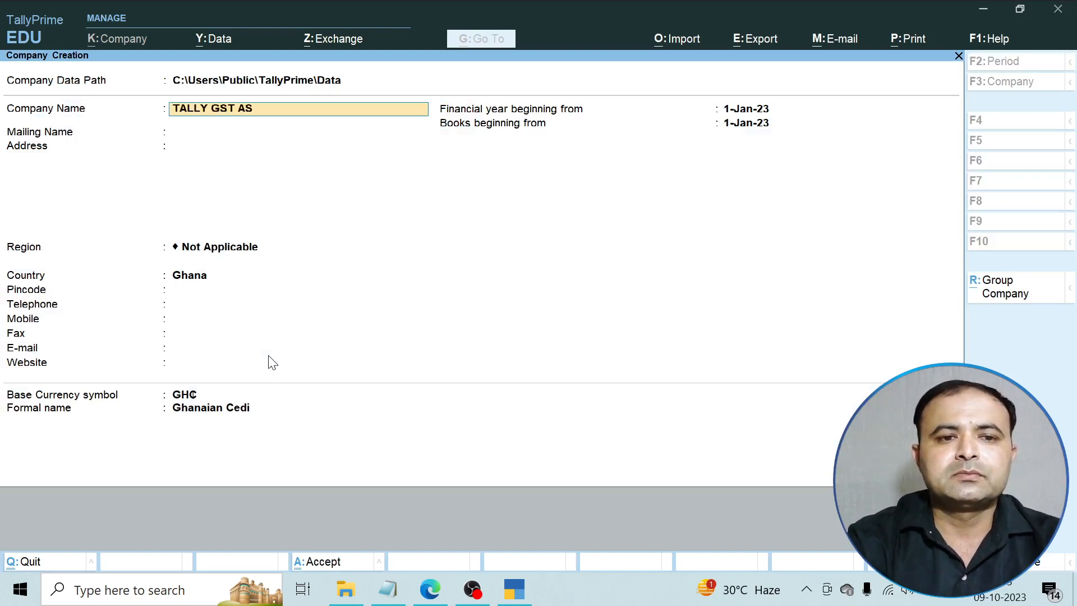
type("SIGN")
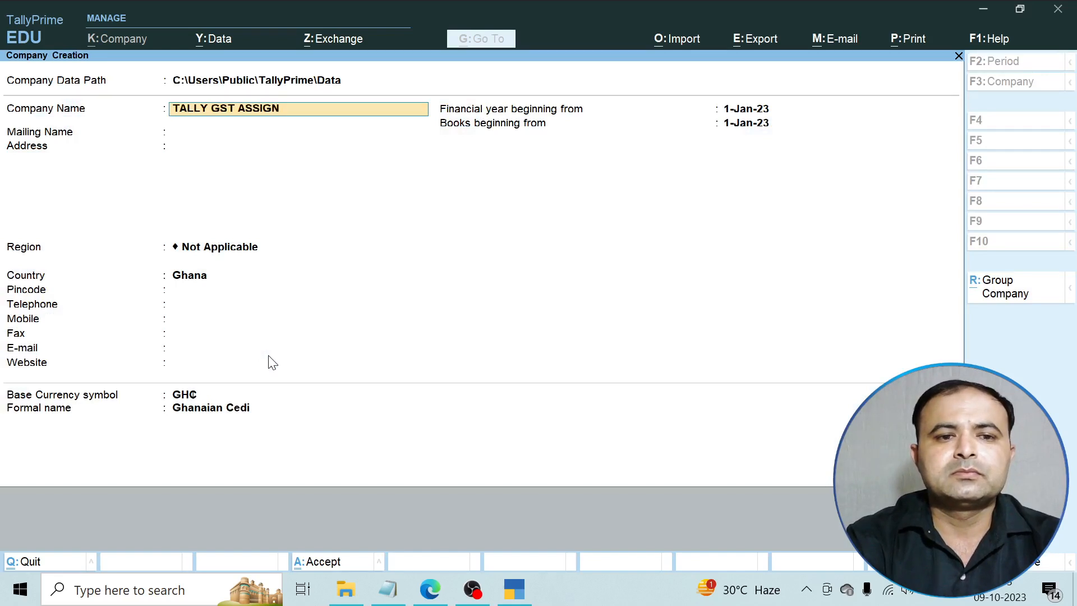
key("BackSpace")
key("BackSpace")
type("GNMENT")
key("BackSpace")
key("BackSpace")
type("N")
key("BackSpace")
type("ENT")
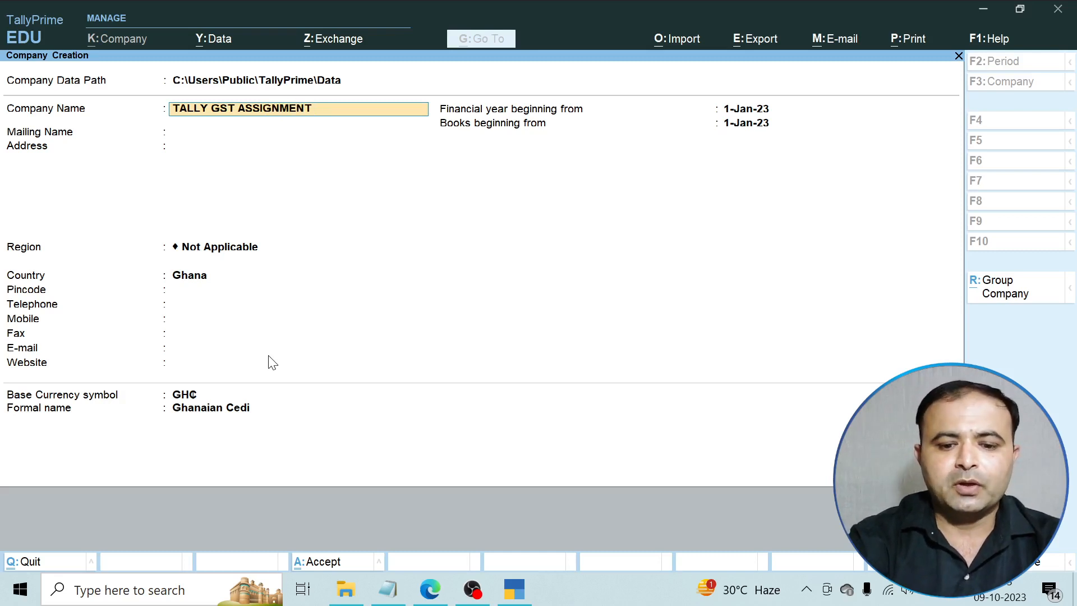
key("Return")
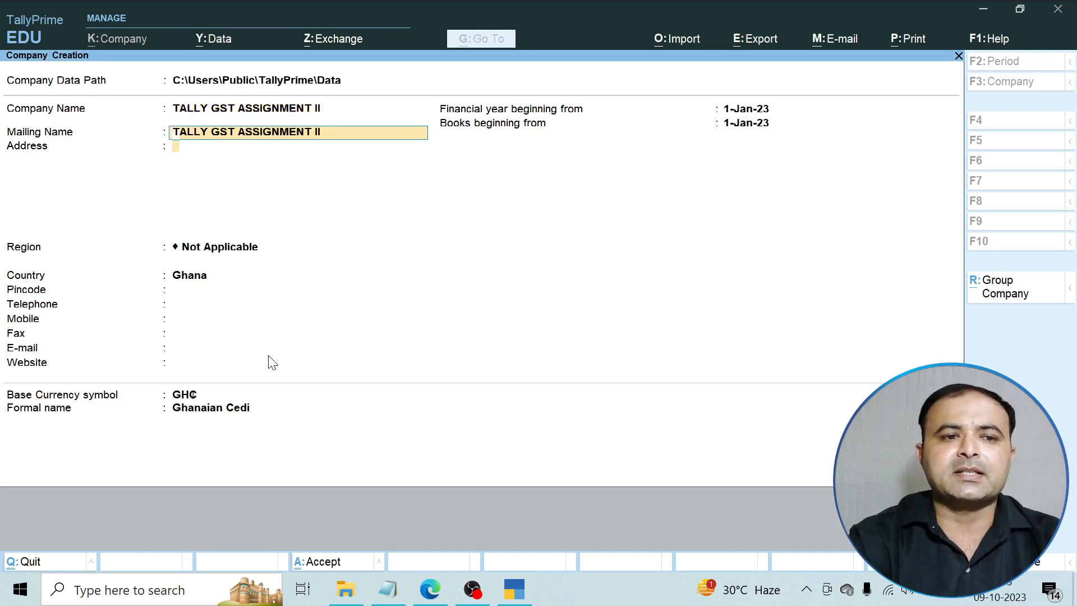
Keep the matching mailing name and enter the address 'Western Kutchery Road Meerut'.
key("Return")
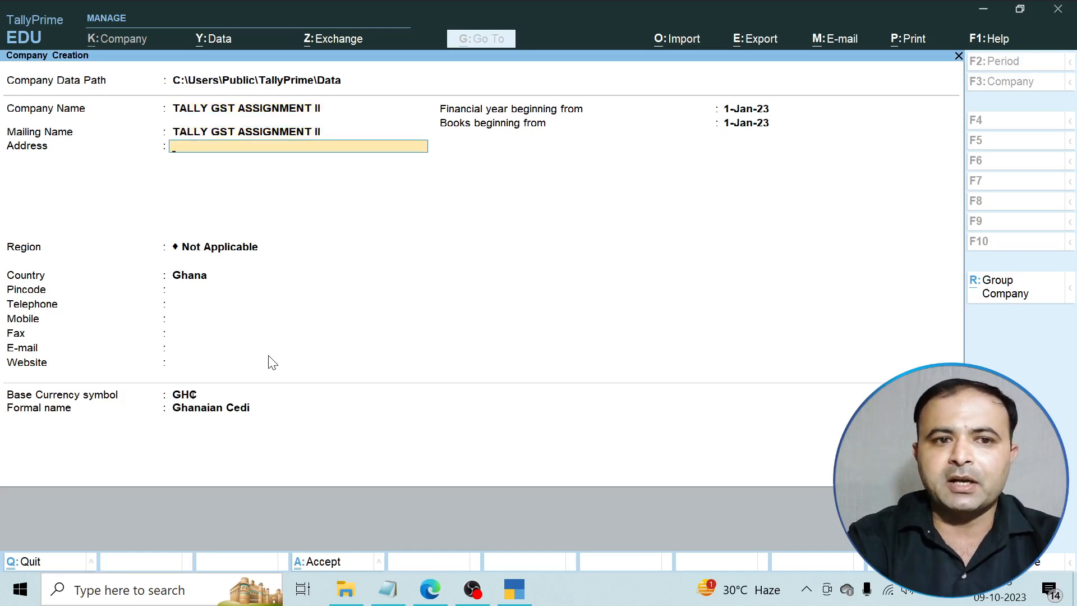
type("Western")
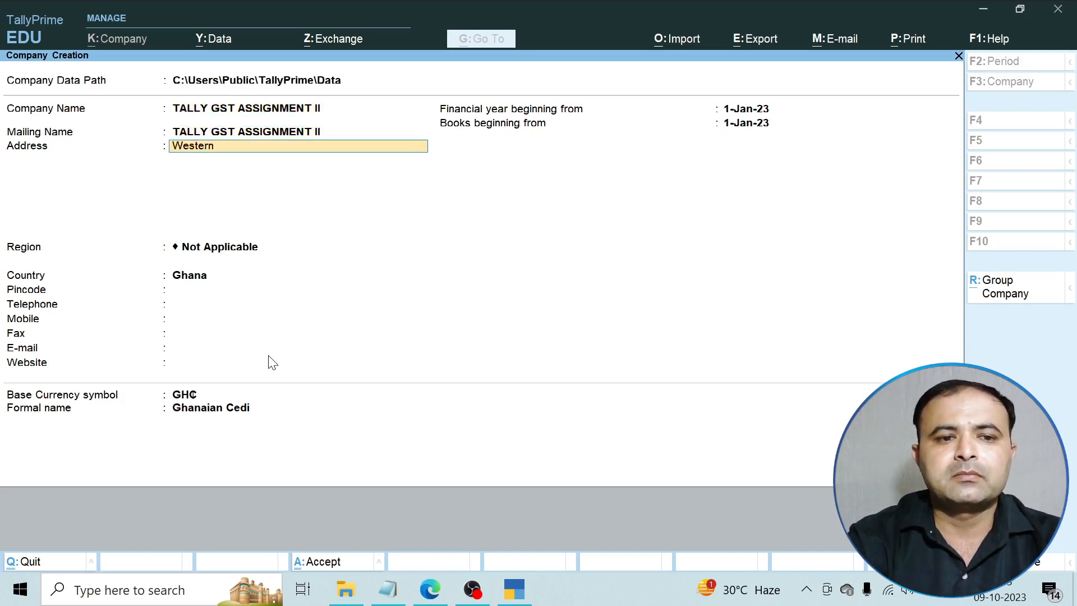
type(" Kutcher")
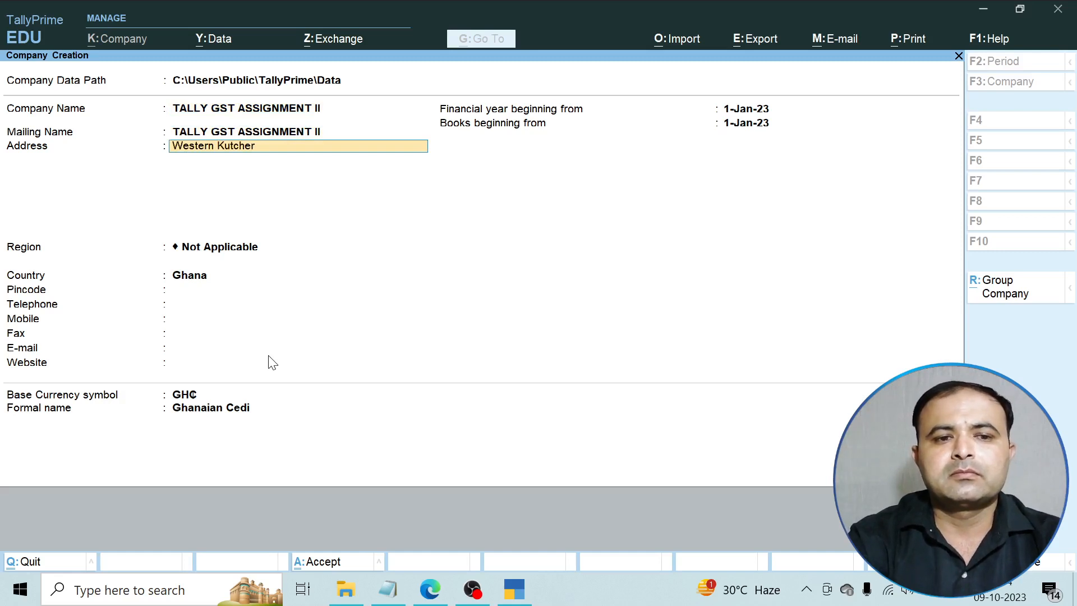
type("y Road Meer")
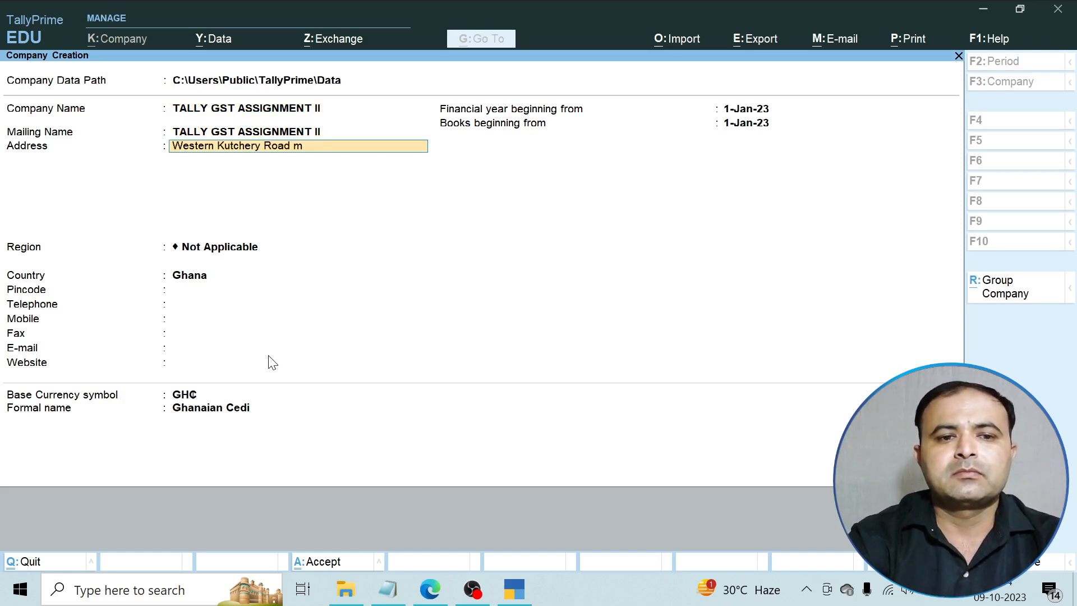
type("ut")
key("Return")
Leave Region at its default, then pick India as country and Uttar Pradesh as state.
key("Return")
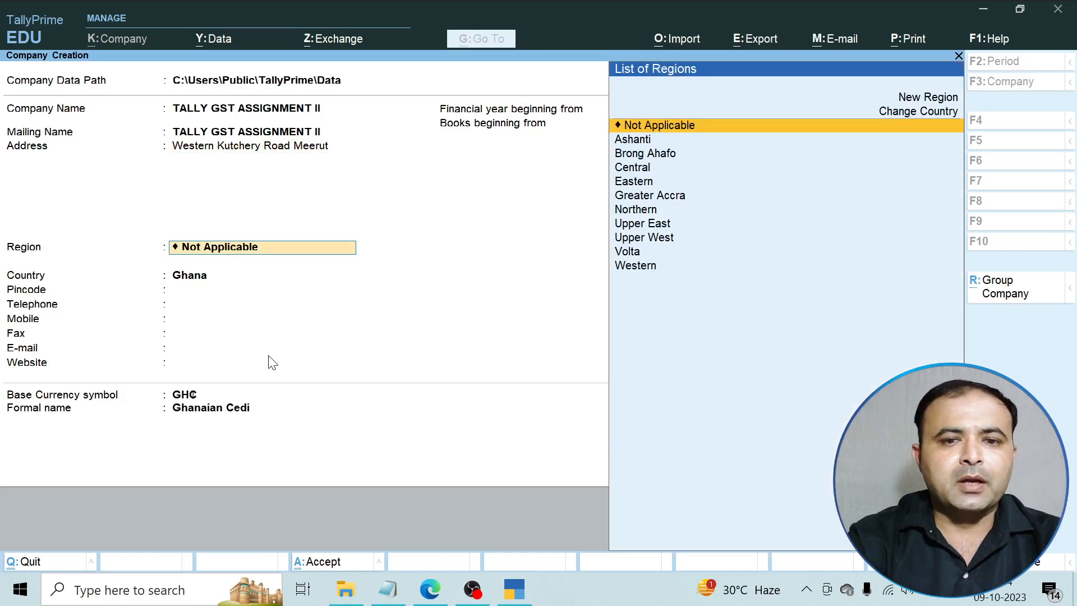
key("Return")
type("I")
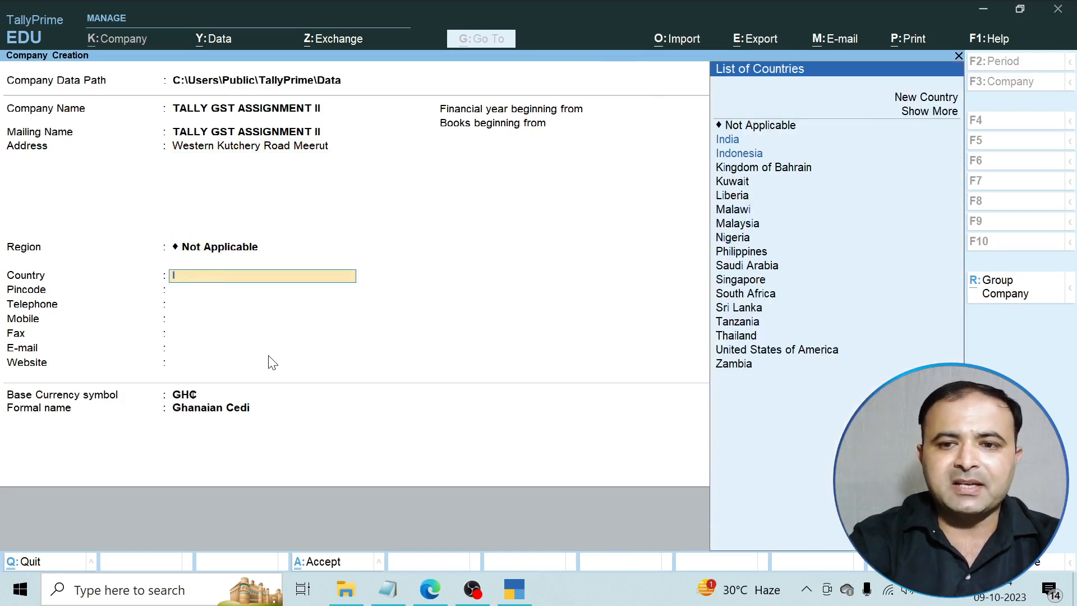
key("Down")
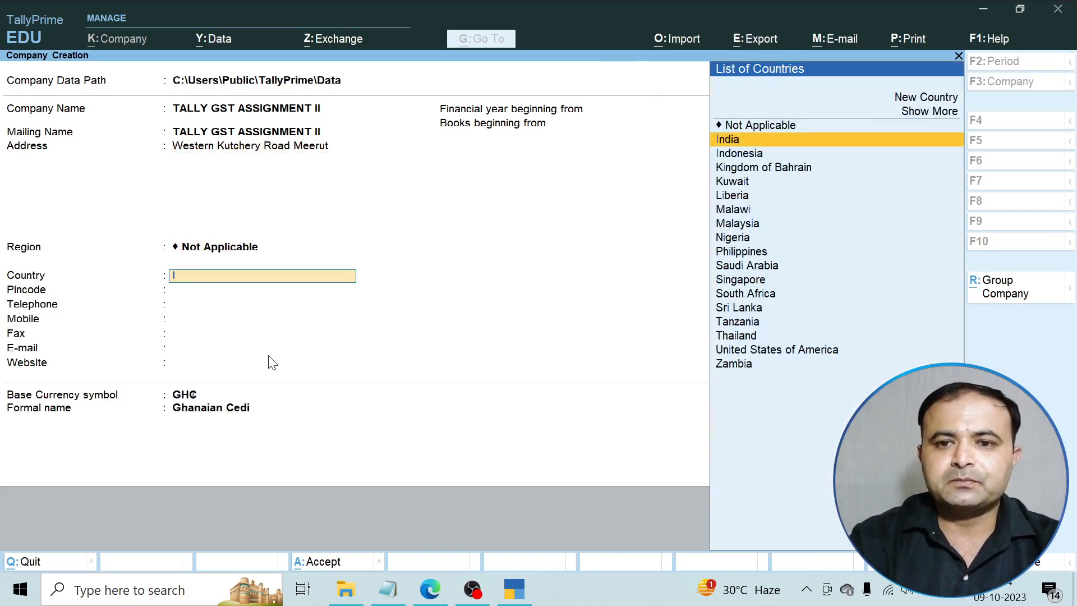
key("Return")
key("BackSpace")
key("BackSpace")
type("U")
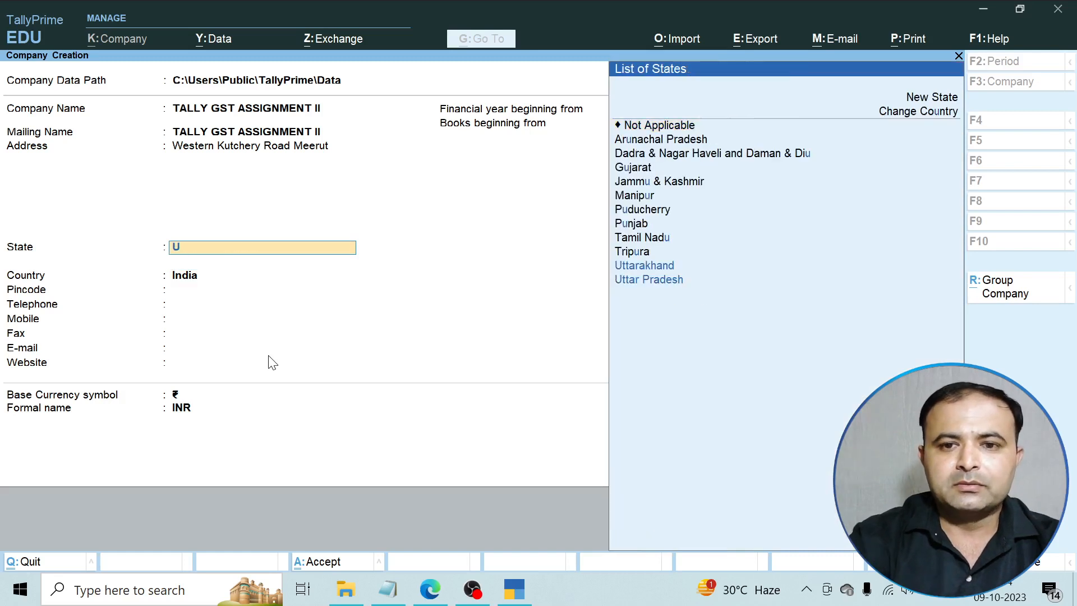
key("Down")
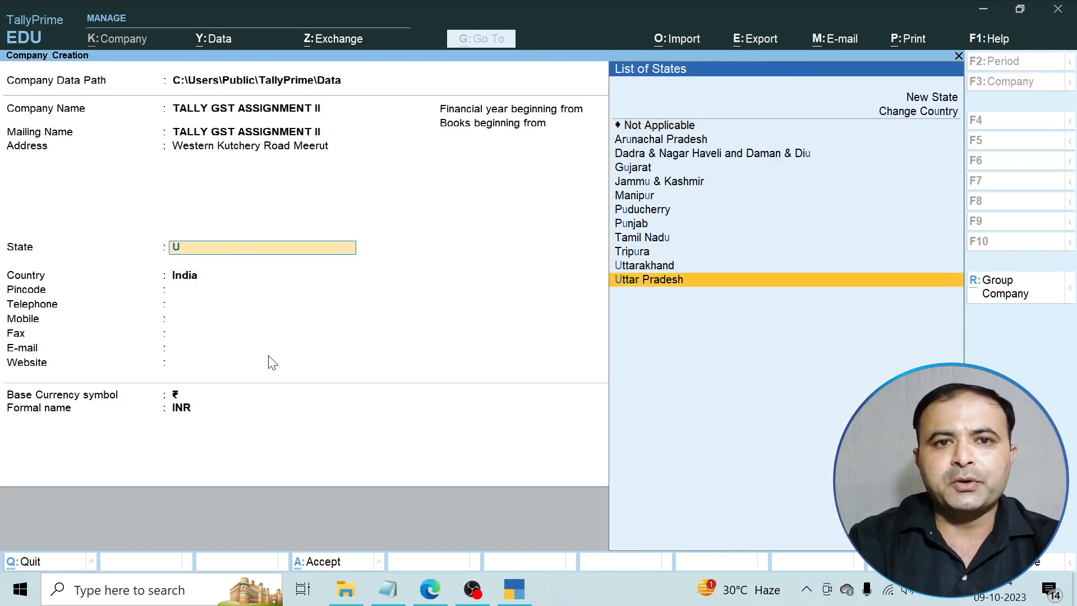
key("Return")
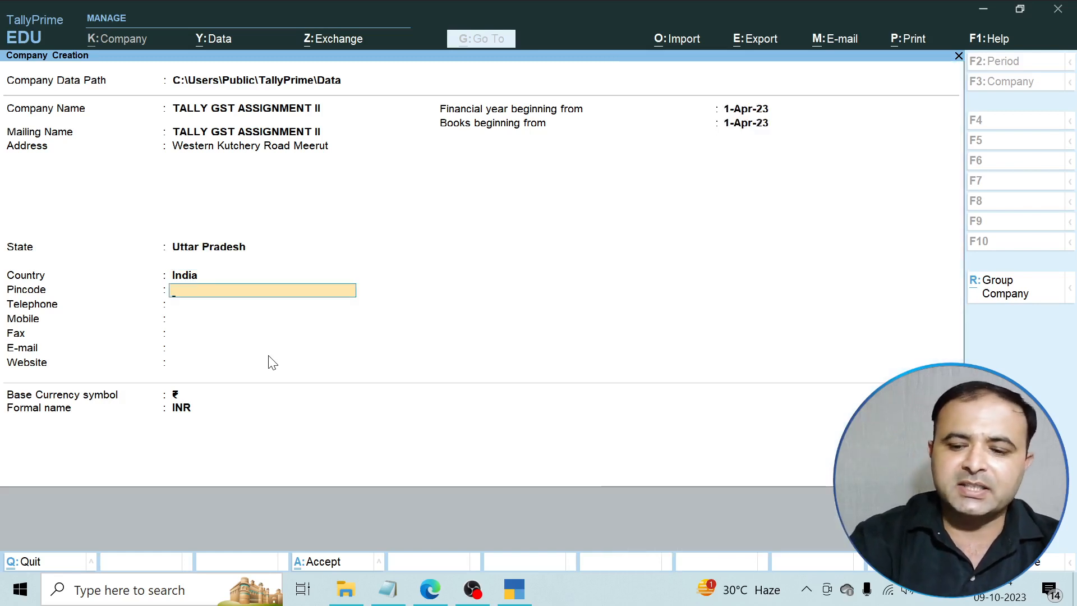
Enter pincode 250001 and leave the telephone field blank.
type("250001")
key("Return")
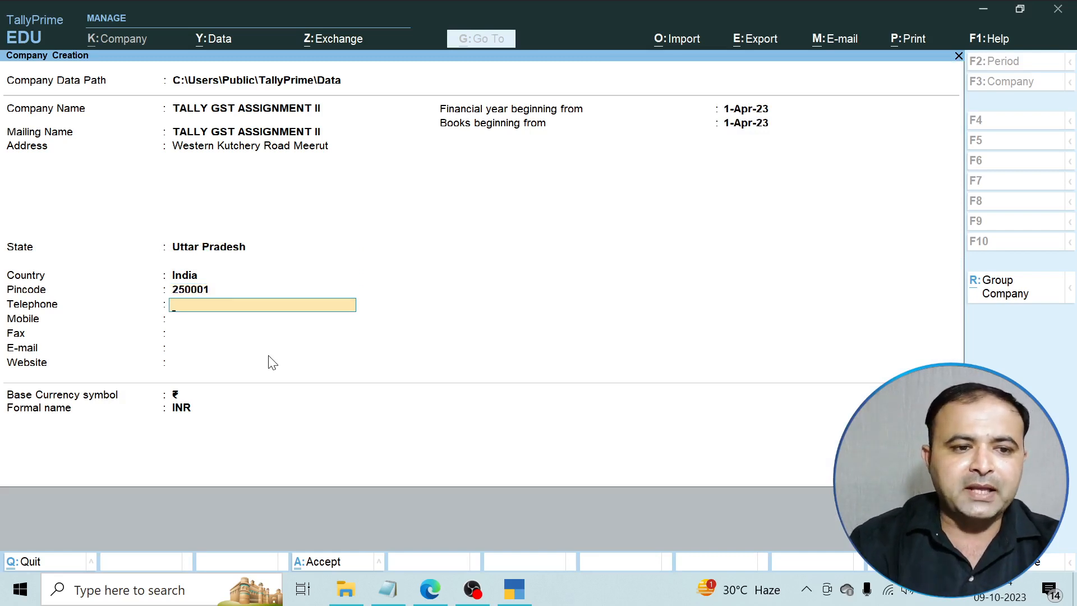
key("Return")
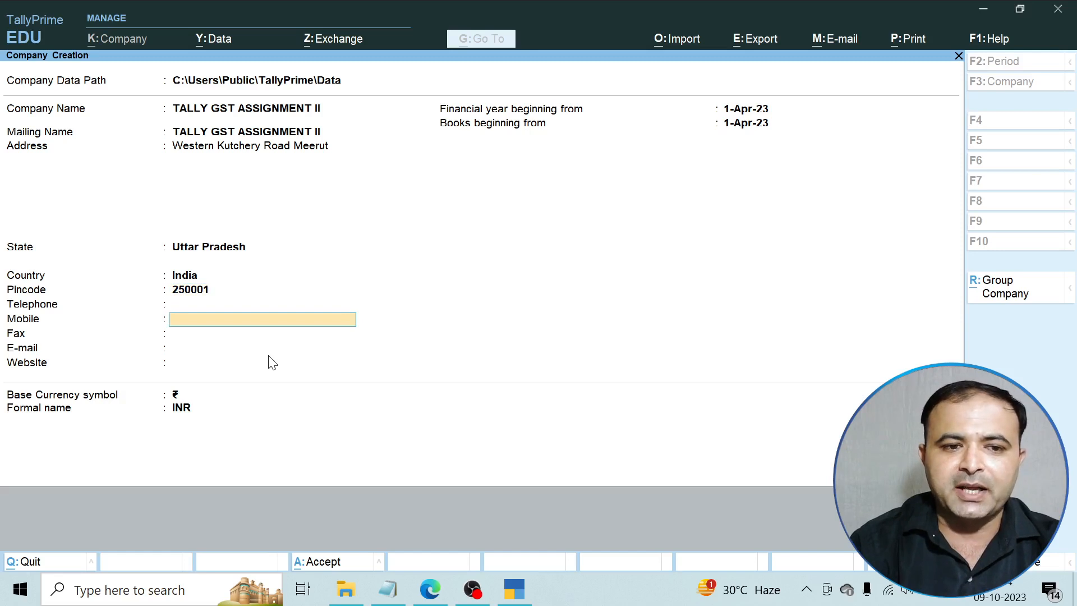
key("Return")
key("Return")
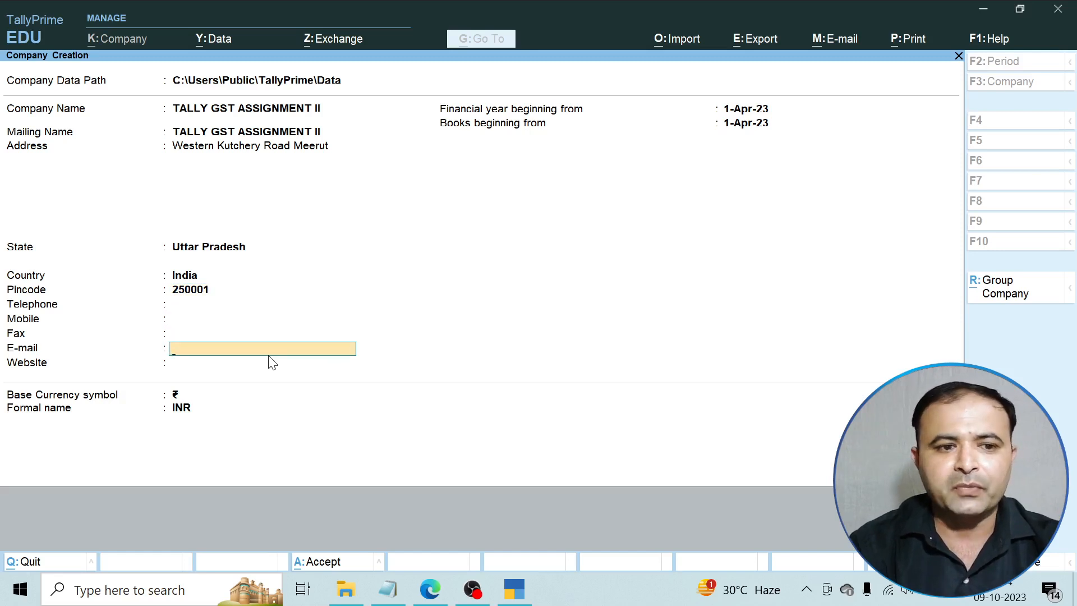
Fill in the company's mobile number, correcting it once, and accept financial year 1-Apr-23.
key("BackSpace")
key("BackSpace")
key("BackSpace")
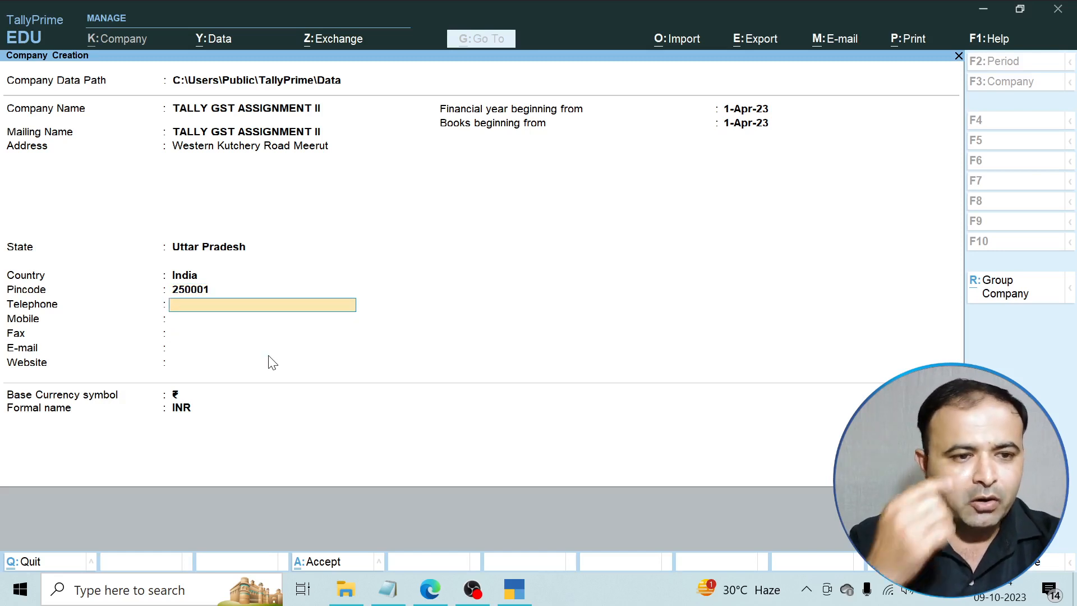
key("Return")
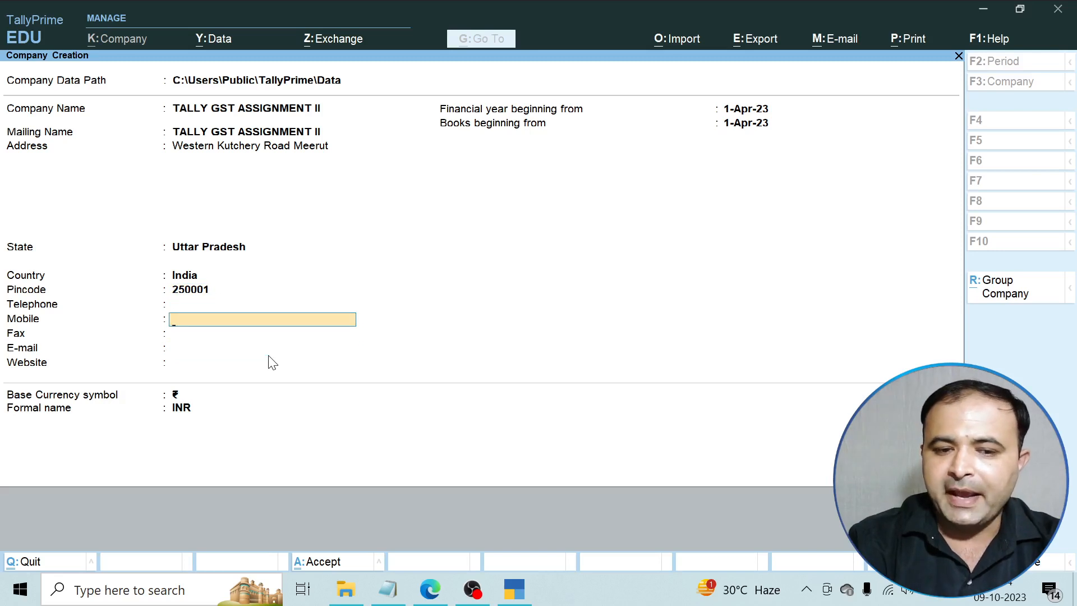
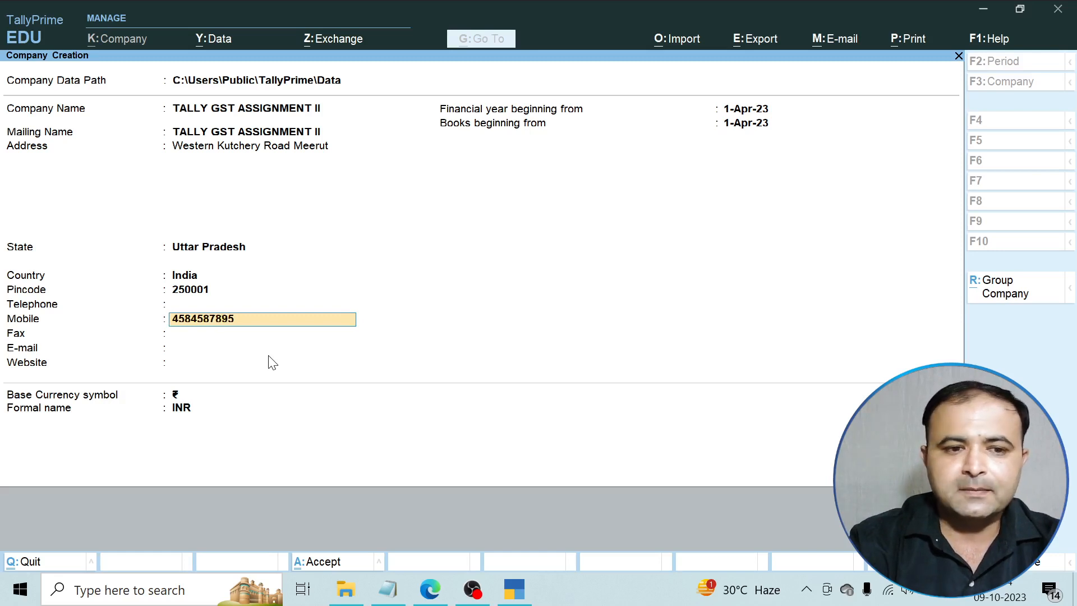
key("Return")
key("BackSpace")
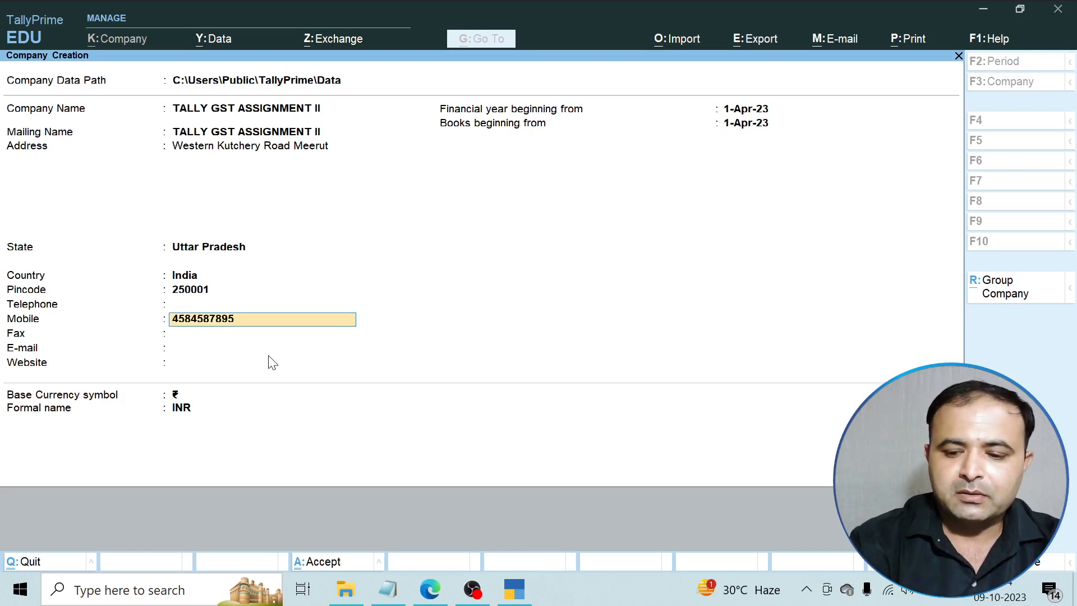
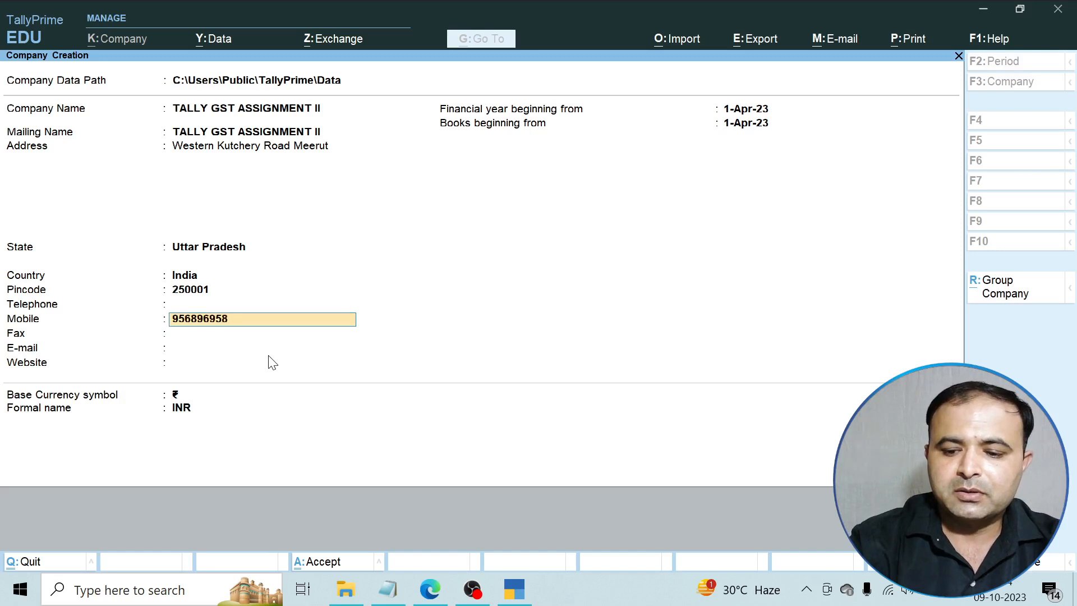
key("Return")
key("Return")
key("Return")
key("Return")
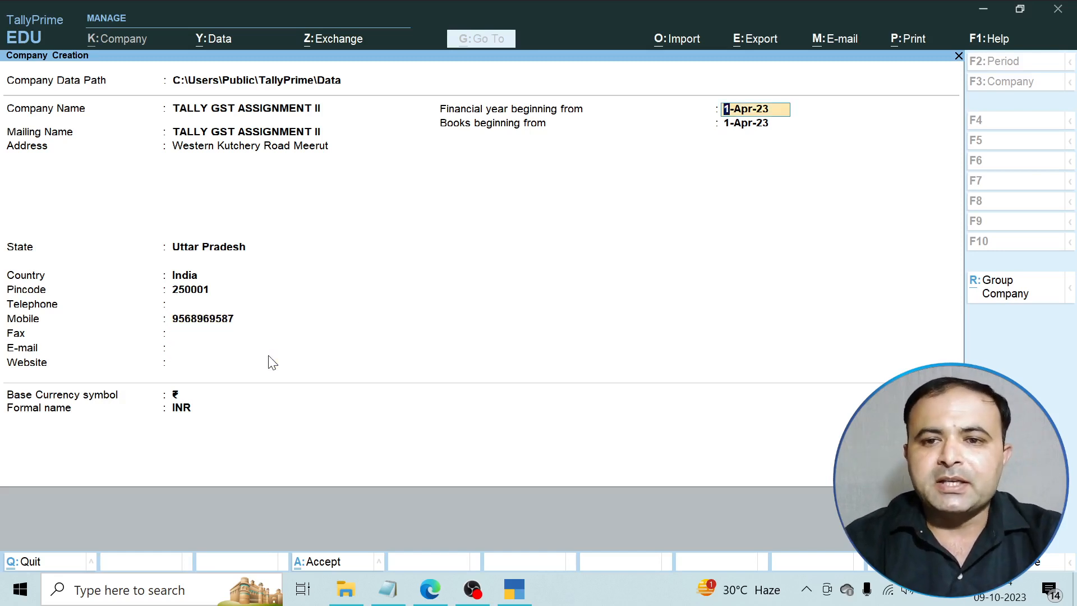
key("Return")
key("Return")
key("Return")
key("Return")
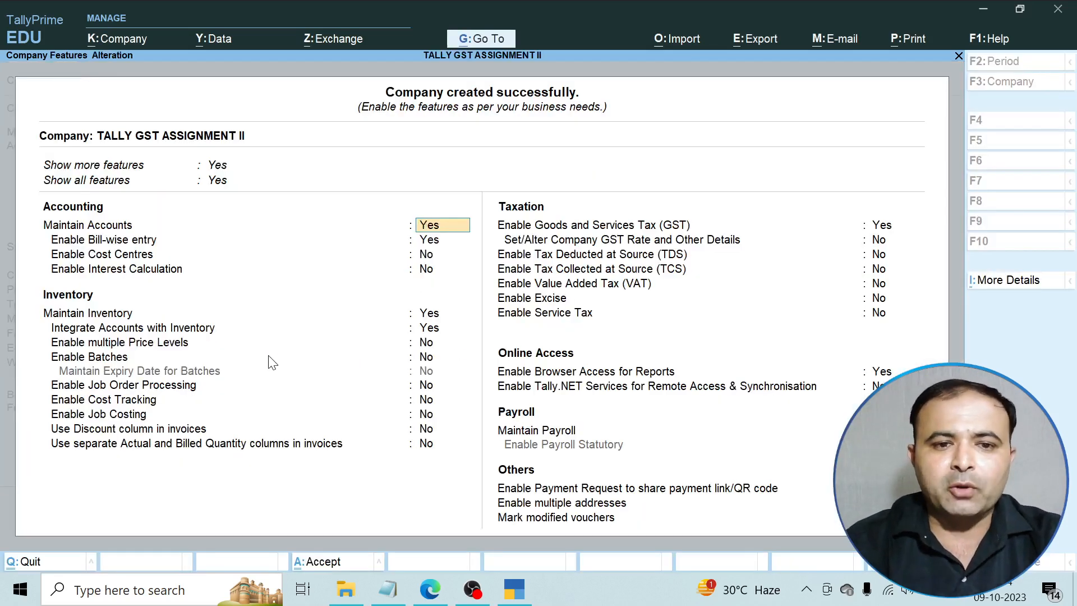
Keep default accounting and inventory features and set Enable GST to Yes.
key("Return")
key("Return")
key("Return")
key("Return")
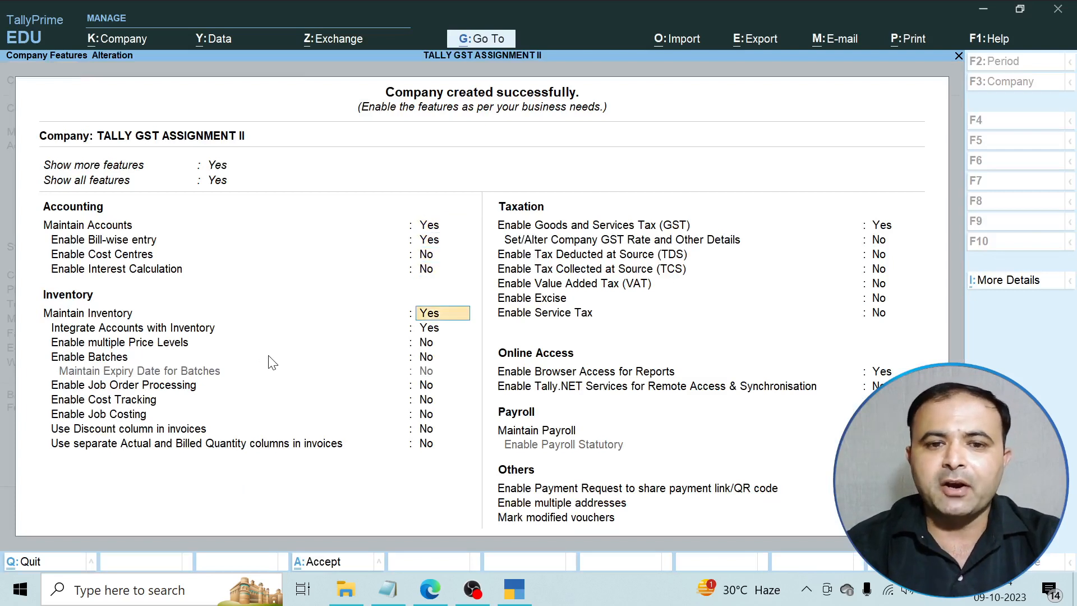
key("Return")
key("Return")
key("Return")
key("Return")
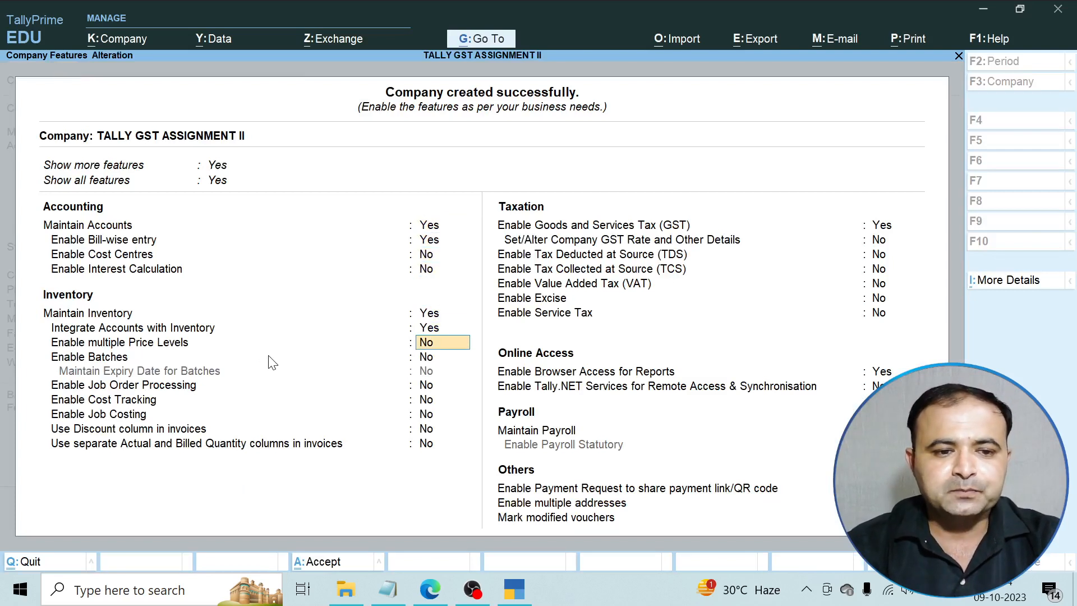
key("Return")
key("Return")
key("Return")
key("Return")
key("Return")
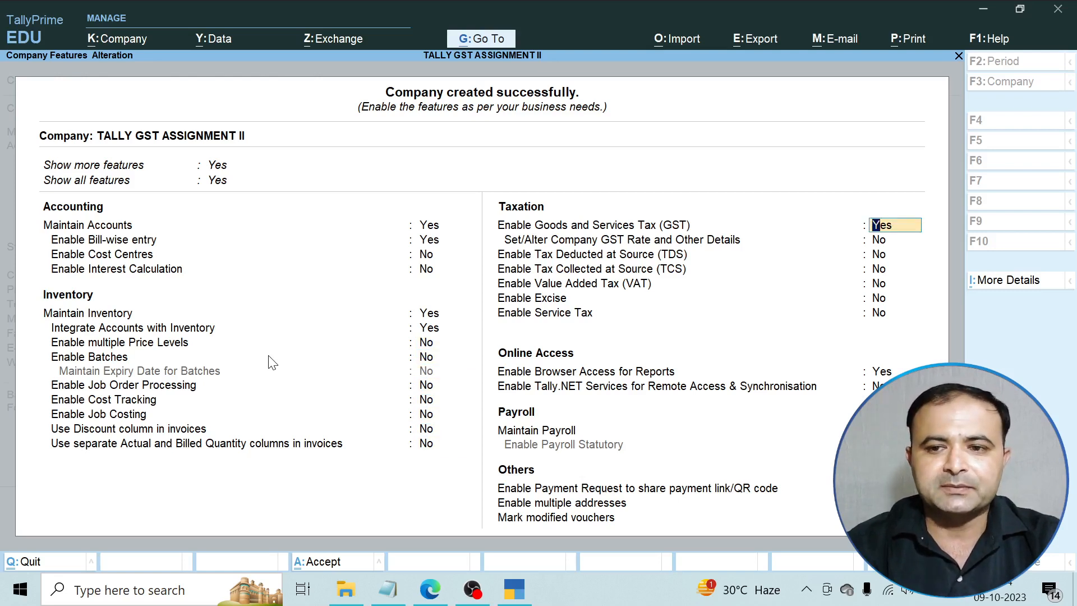
key("Return")
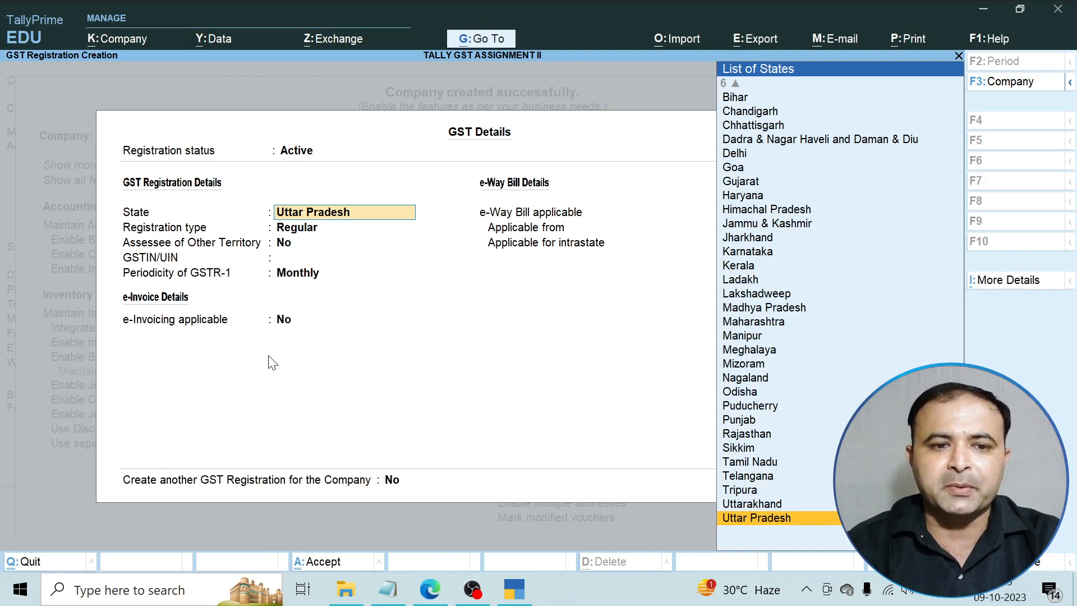
Accept State Uttar Pradesh, Registration type Regular, and Assessee of Other Territory No.
key("Return")
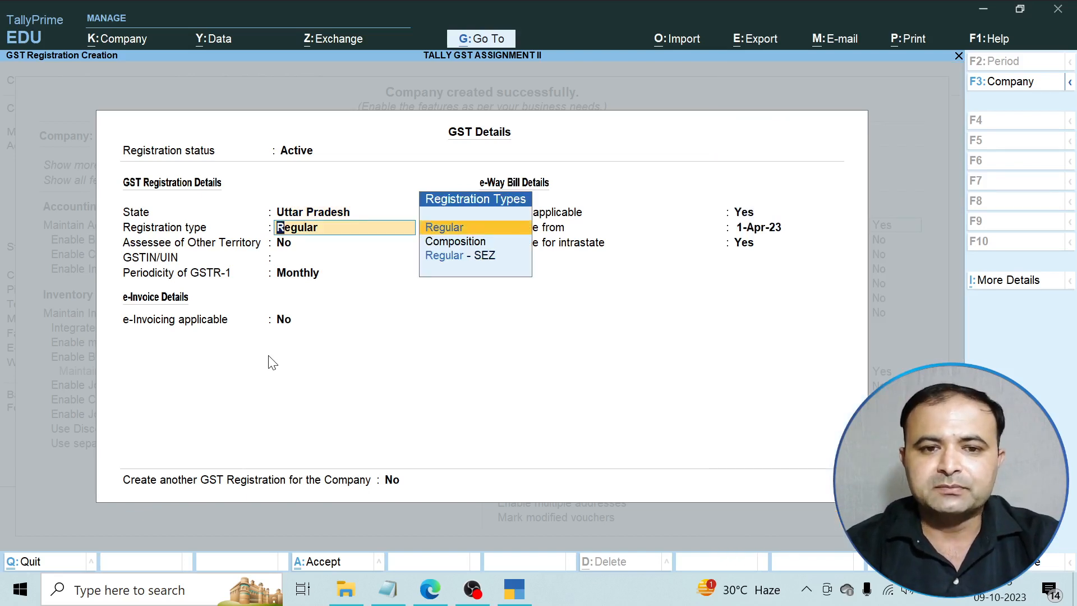
key("Return")
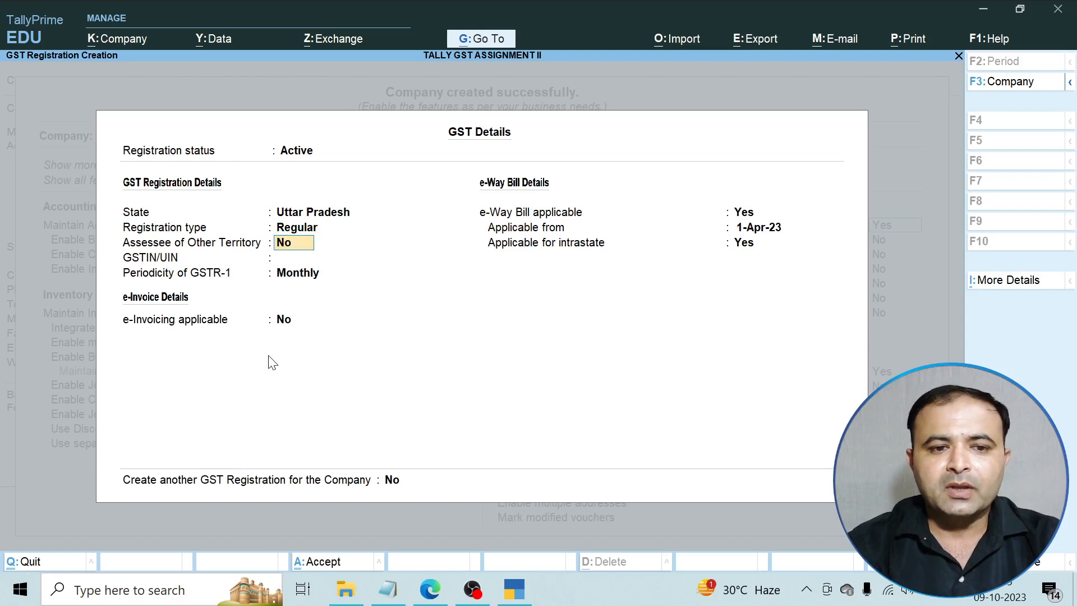
key("Return")
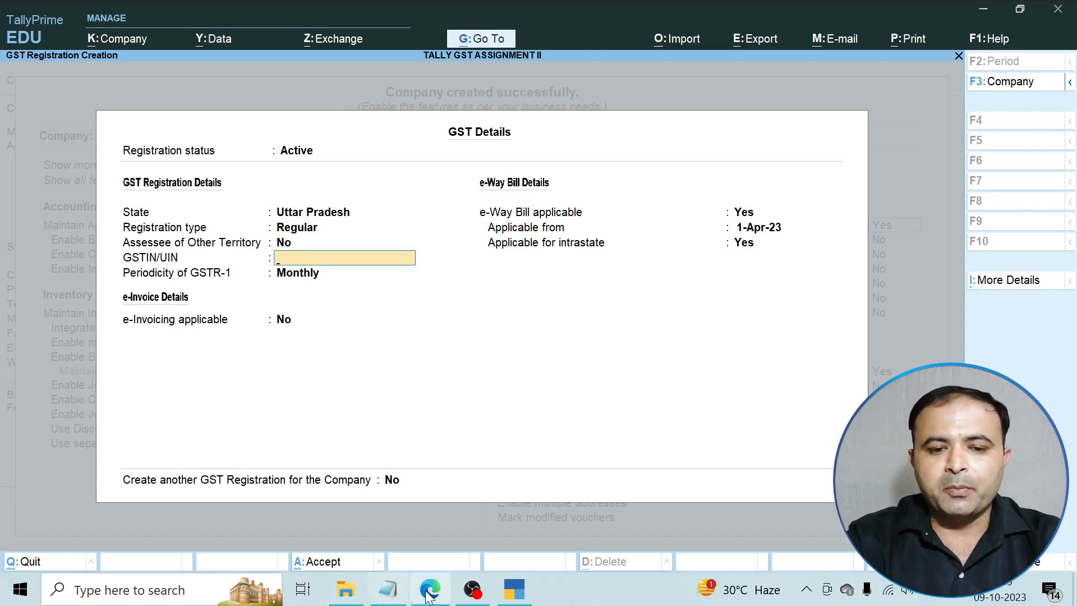
Copy the first GSTIN from the GST-Number Notepad file, then minimize Notepad.
left_click(387, 589)
left_click_drag(729, 62, 43, 67)
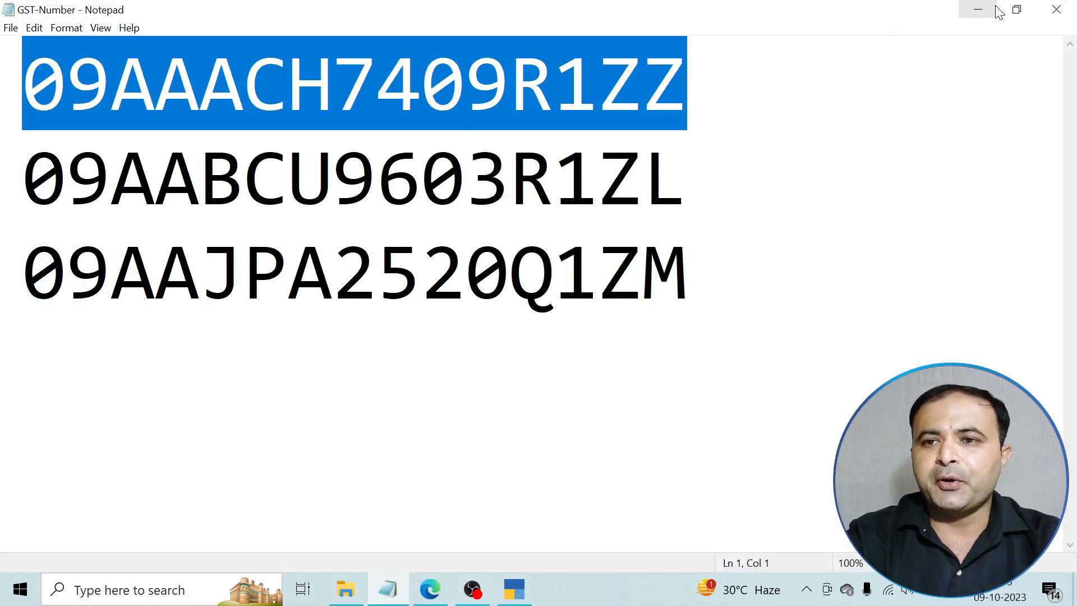
left_click(978, 9)
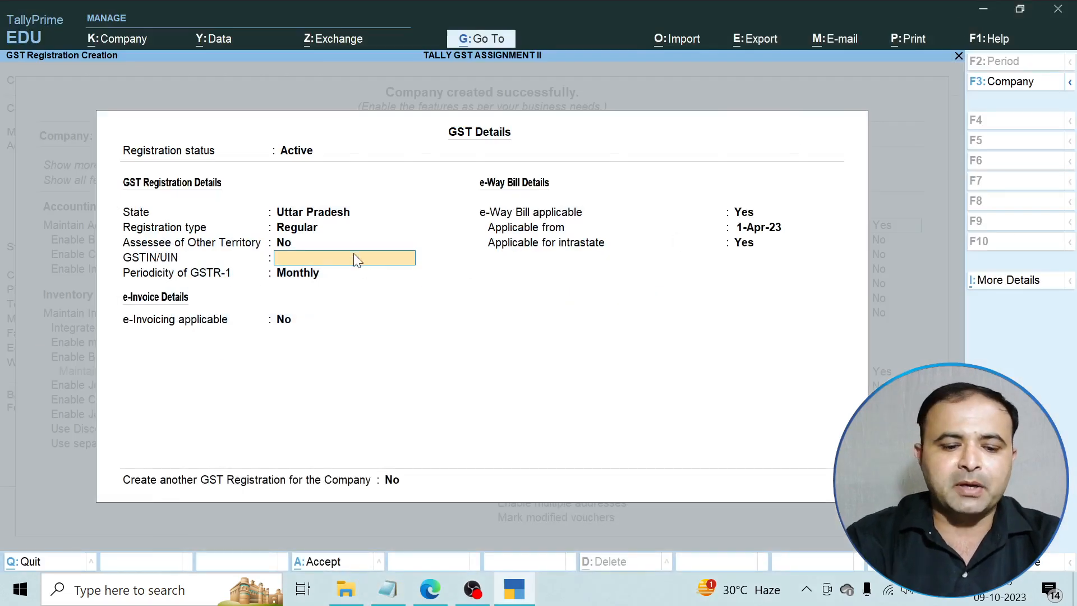
Paste the GSTIN, keep Monthly GSTR-1, e-Invoicing No, e-Way Bill from 1-Apr-23, and save.
key("ctrl+alt+v")
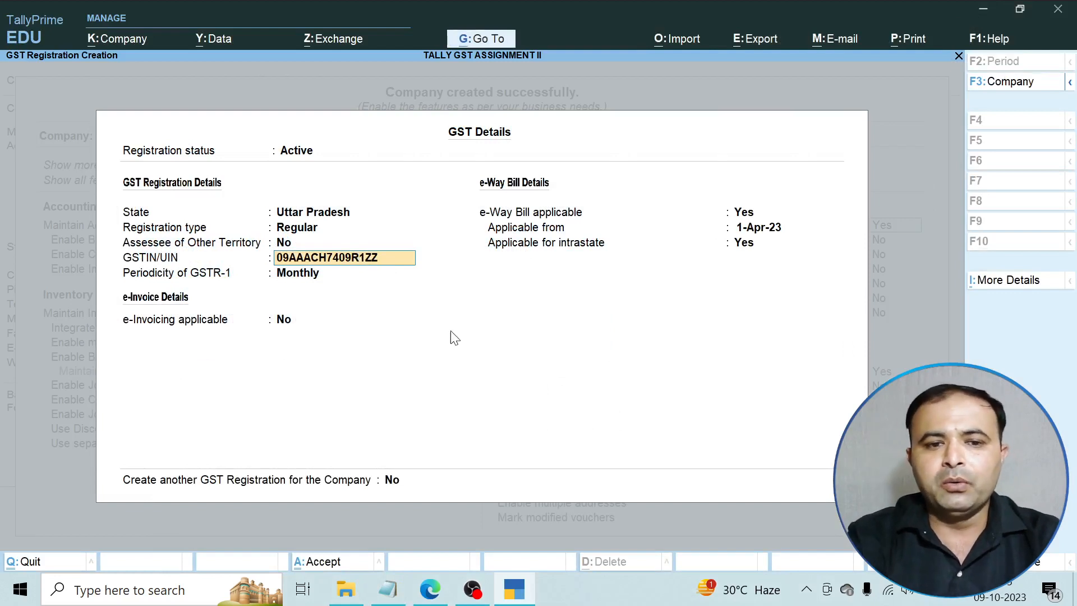
key("Return")
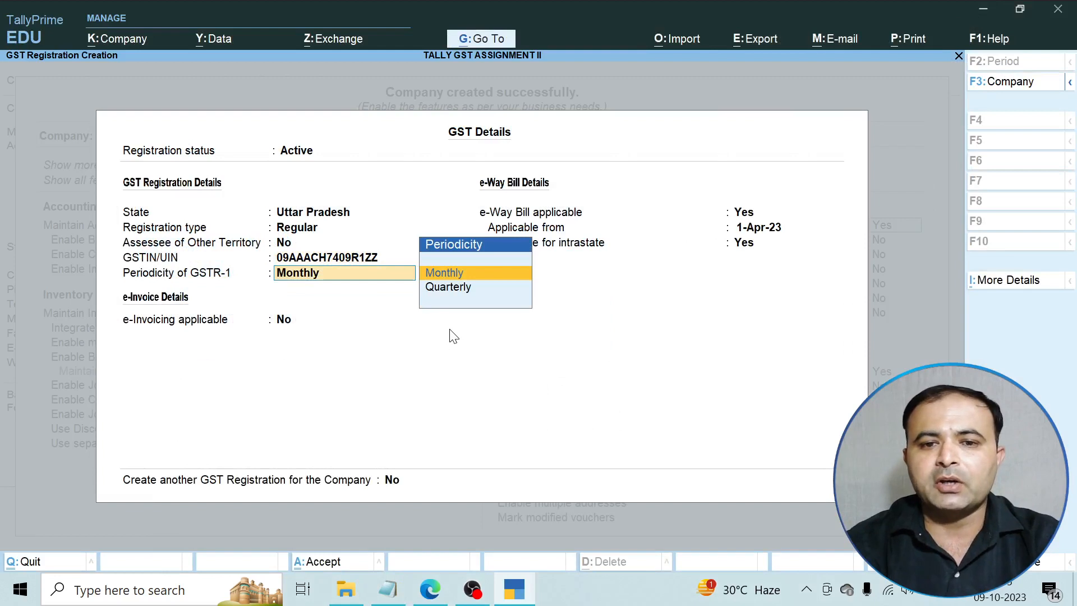
key("Return")
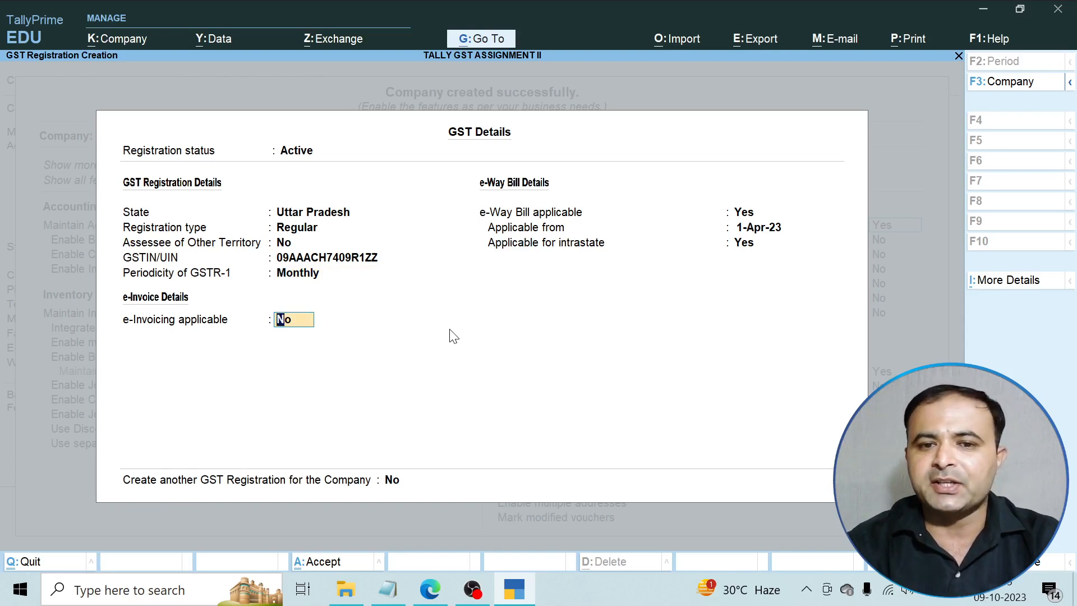
key("Return")
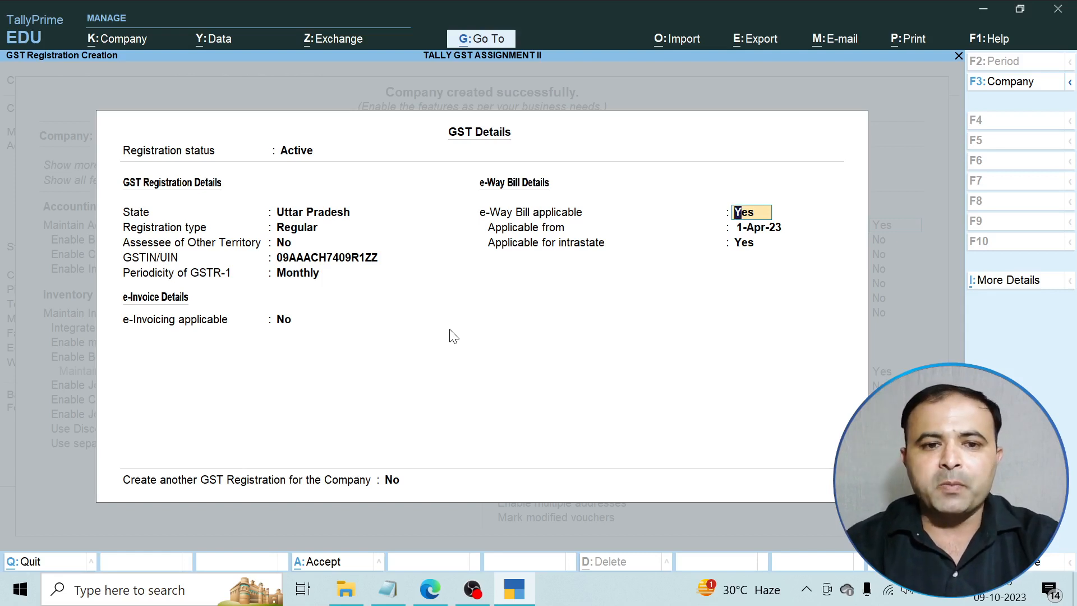
key("Return")
key("Return")
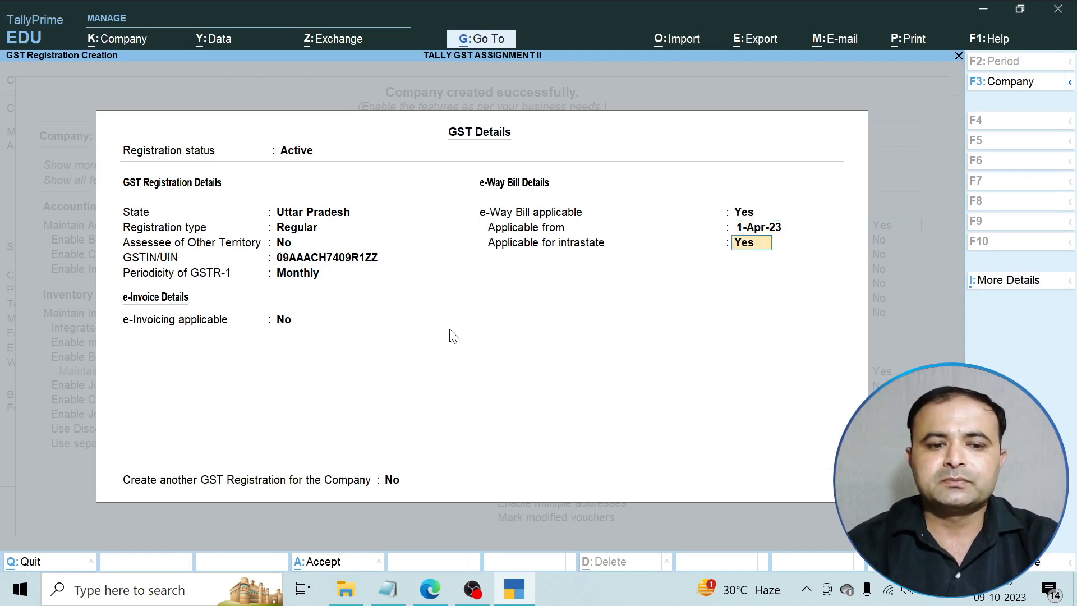
key("Return")
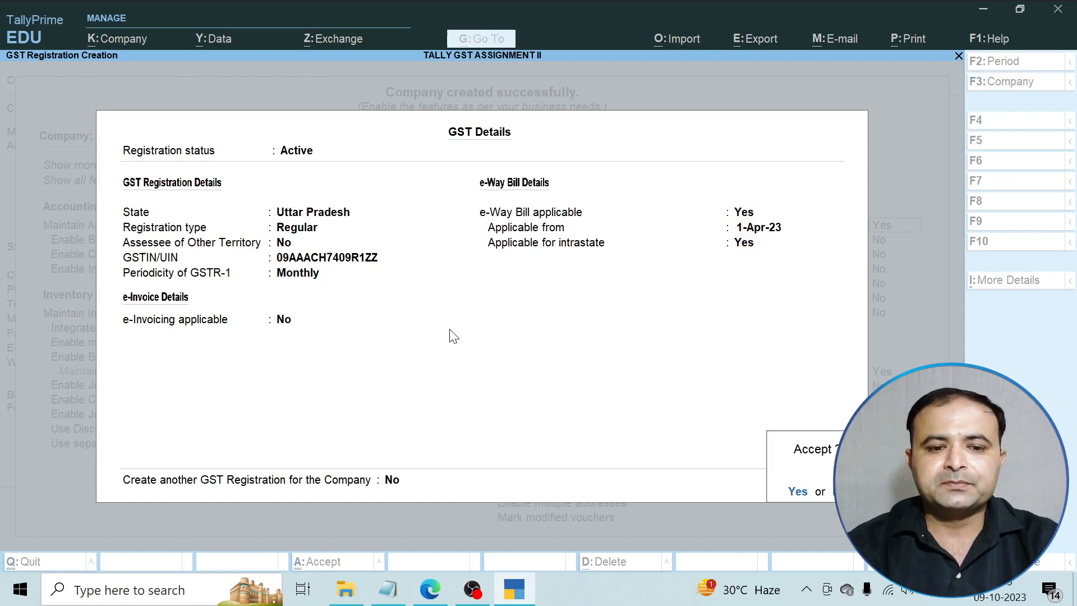
key("Return")
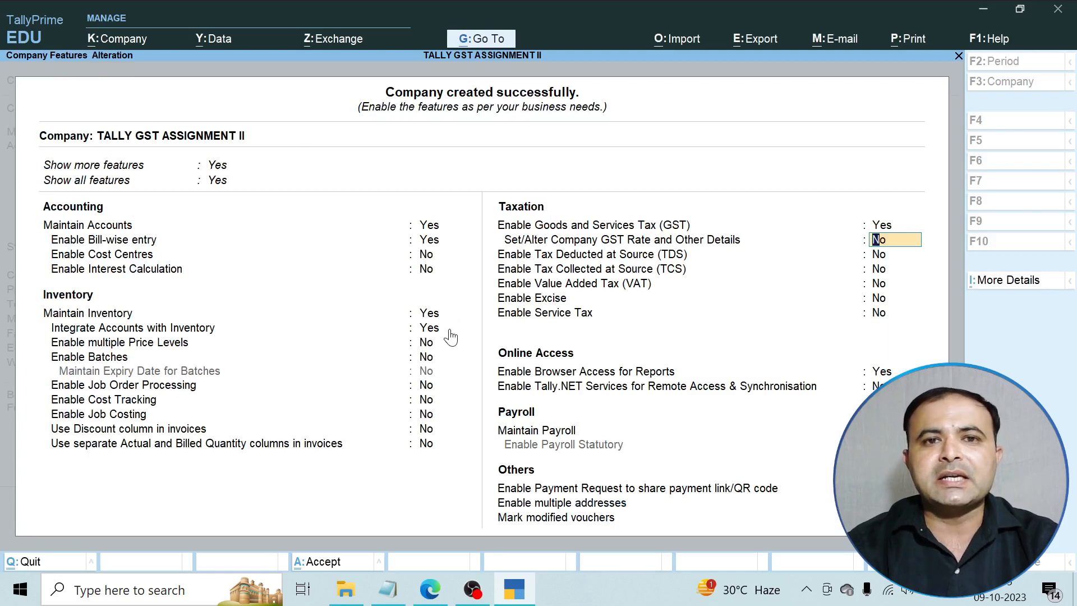
Answer yes to Set/Alter Company GST Rate and Other Details.
type("yes")
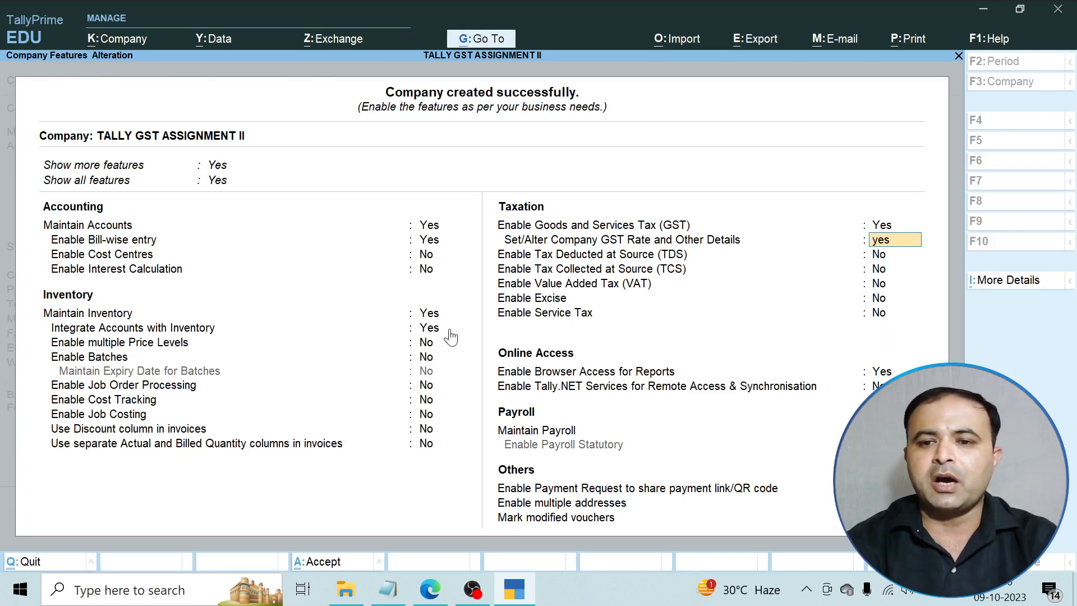
key("Return")
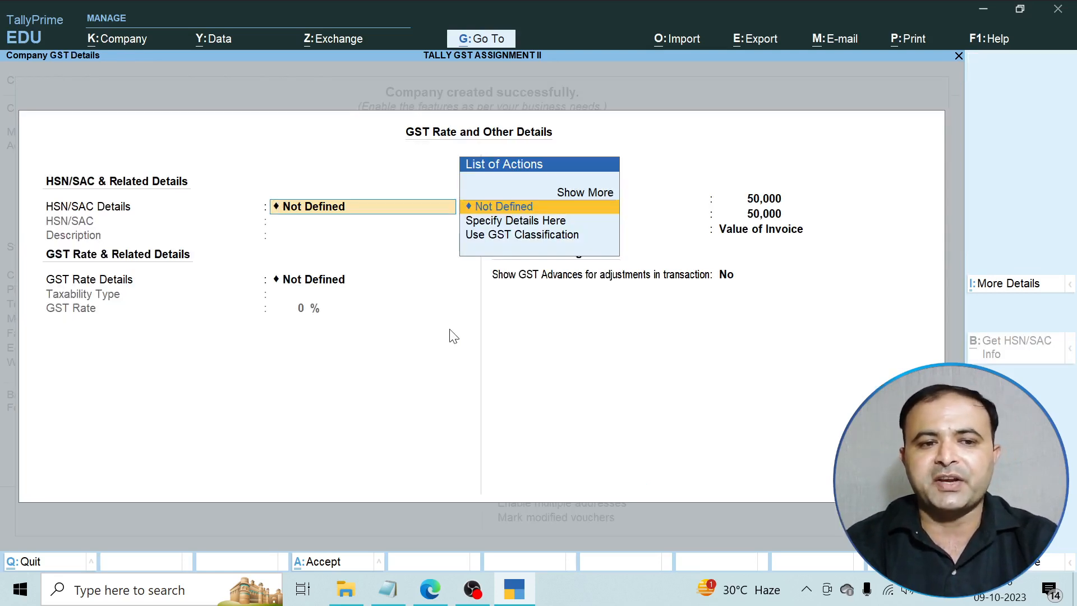
Keep HSN/SAC and GST rate details as Not Defined and close the screen.
key("Return")
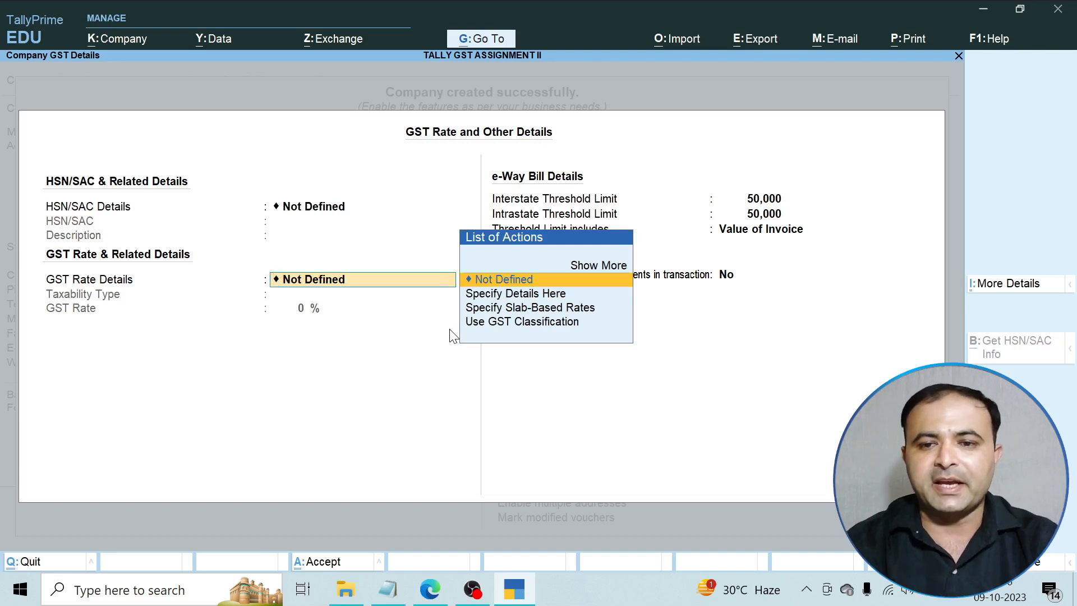
key("Return")
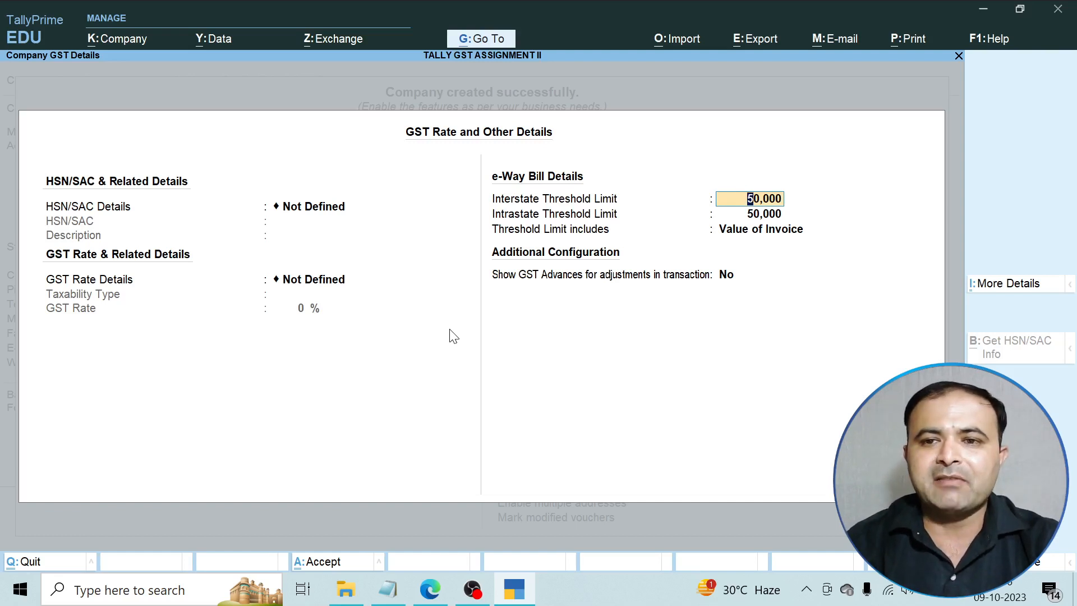
key("BackSpace")
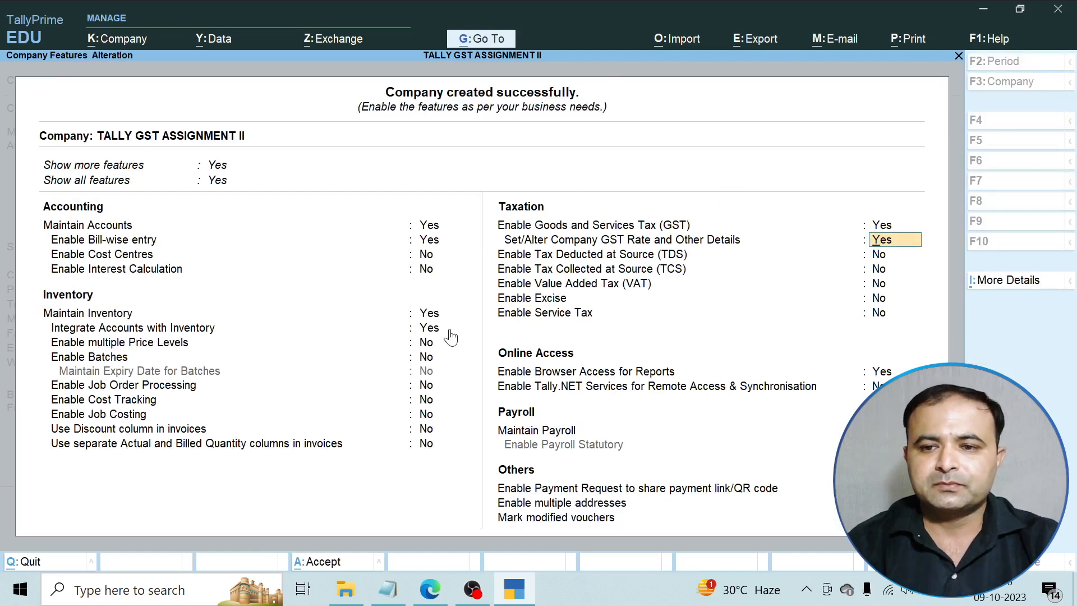
Set 'Set/Alter GST Rate details' to No, save the company features, and return to the Tally With GST Assignment – II PDF in Edge.
type("no")
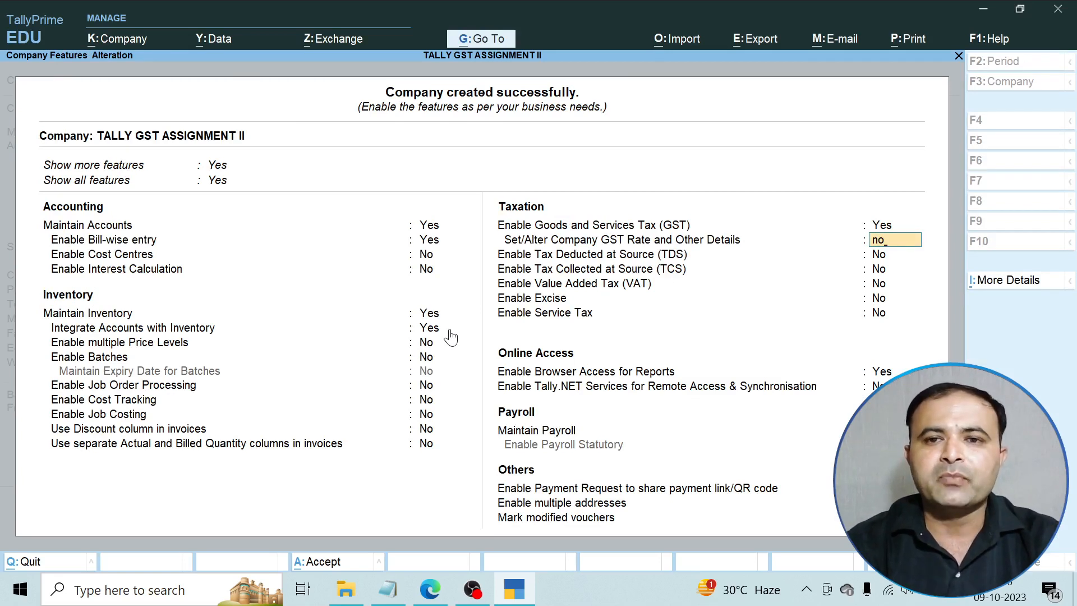
key("Return")
key("Return")
key("Return")
key("Return")
key("Return")
key("Return")
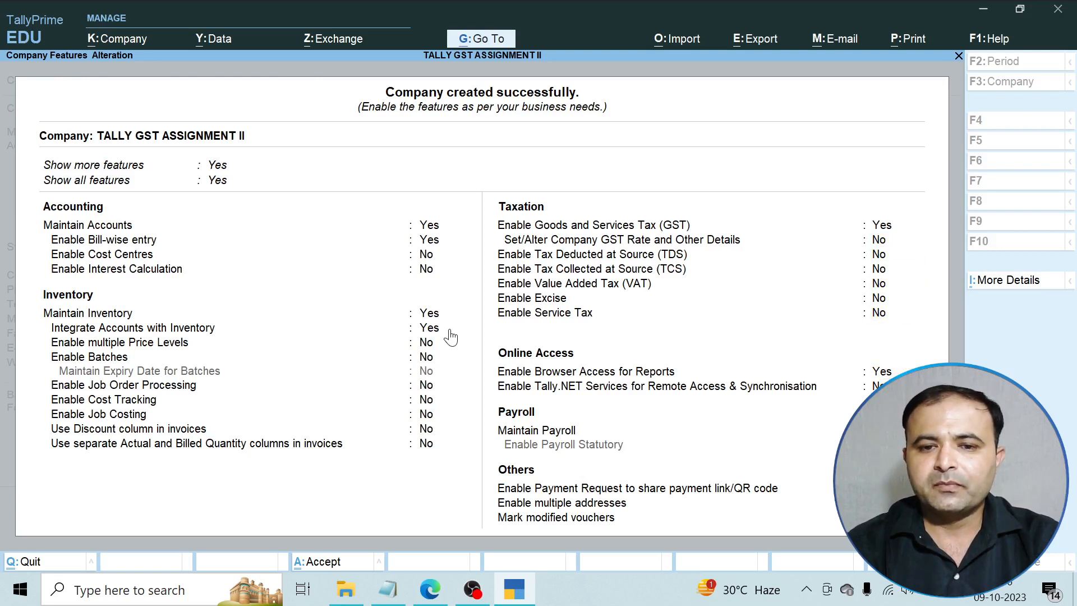
key("Return")
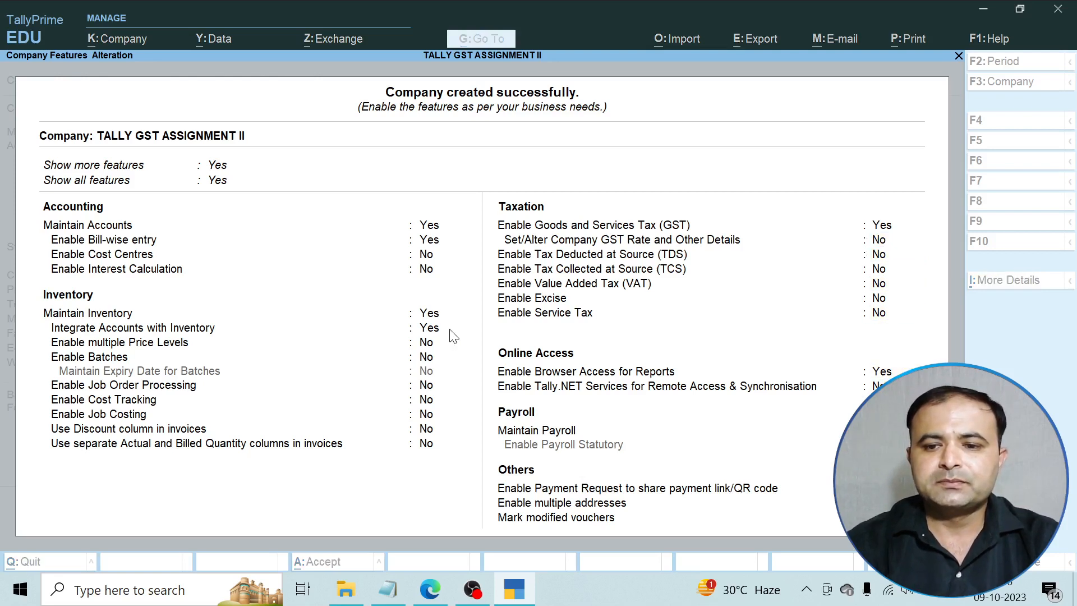
key("Return")
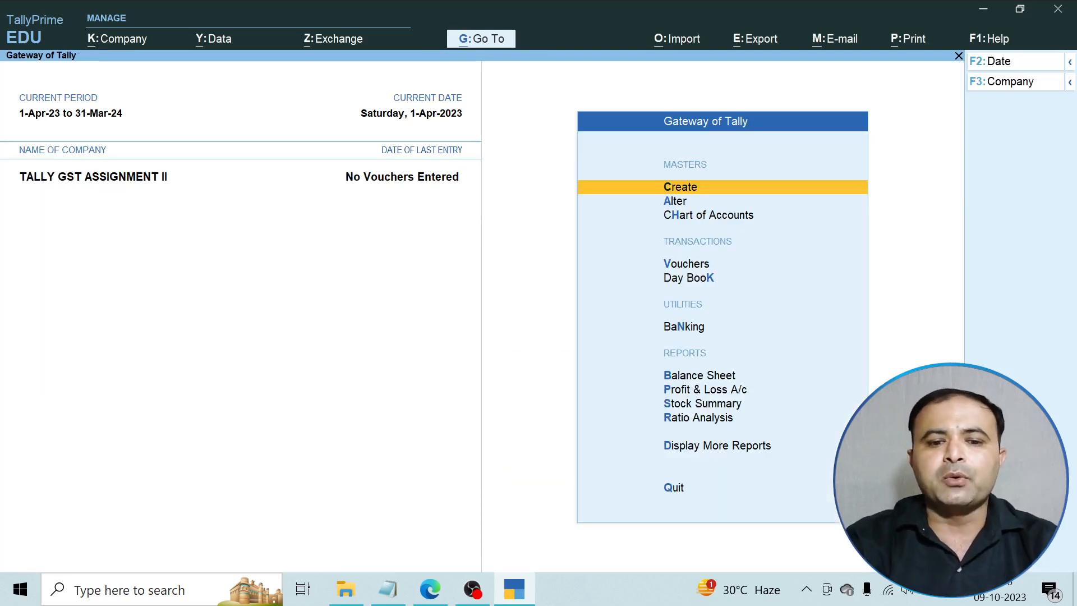
left_click(430, 589)
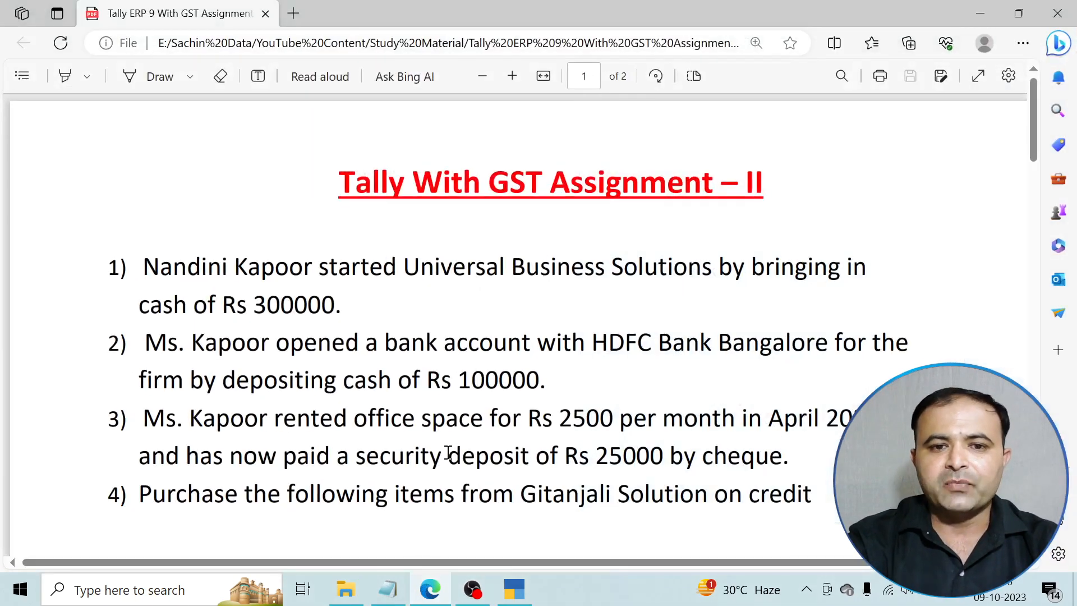
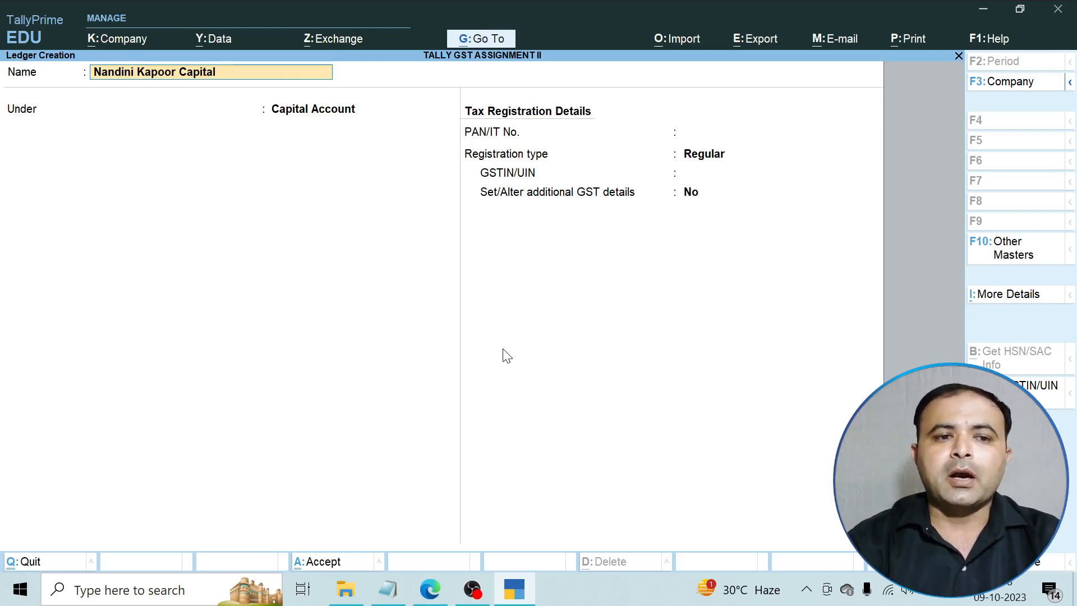
Create the owner's capital ledger under Capital Account, Regular registration, with GSTIN left blank.
key("Return")
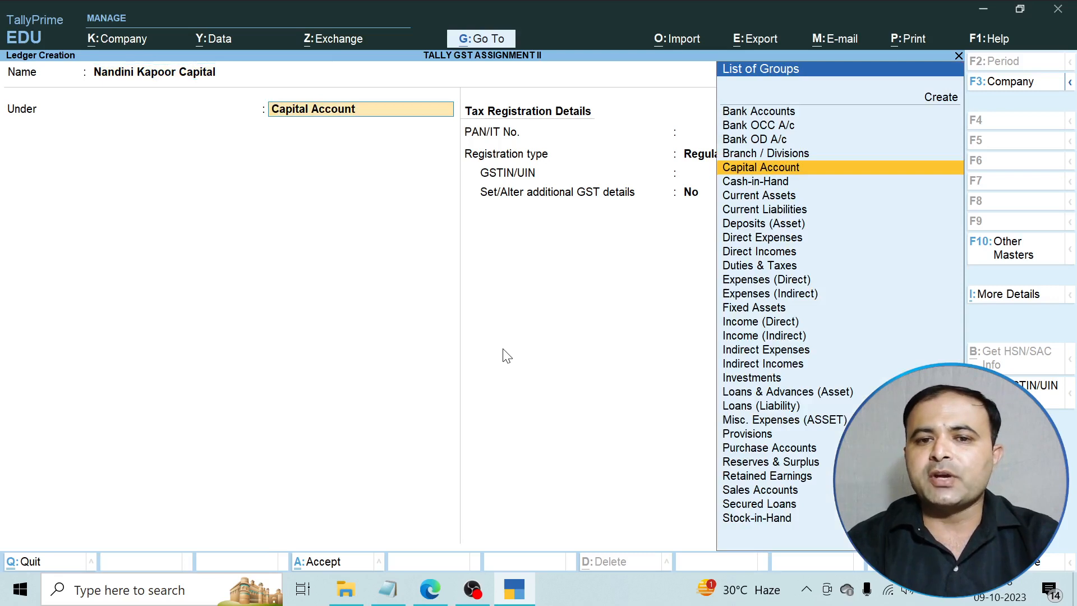
key("Return")
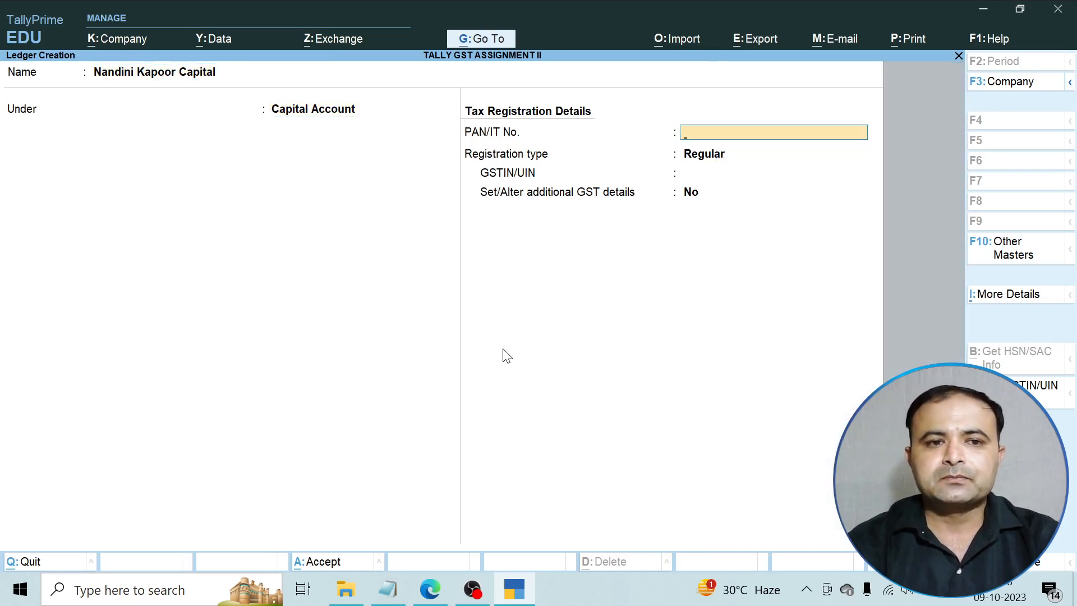
key("Return")
key("Return")
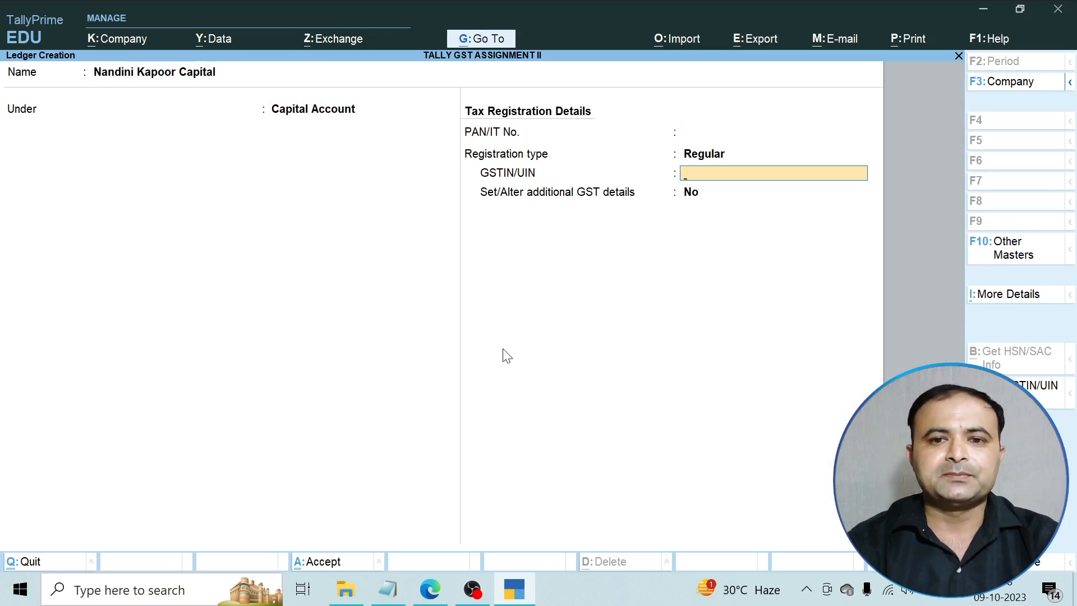
key("Return")
key("Return")
key("Return")
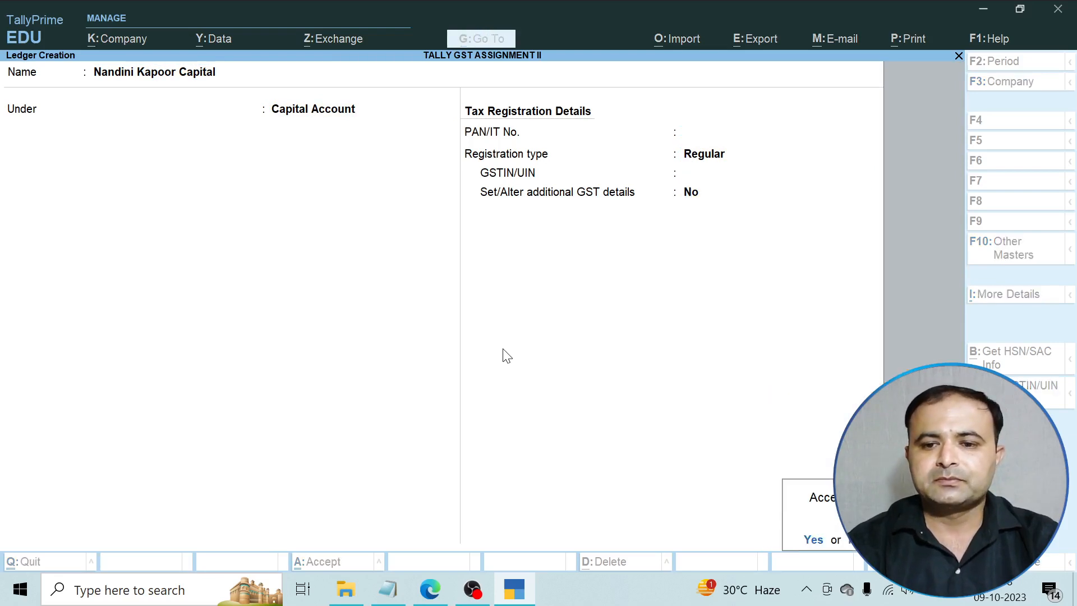
key("Return")
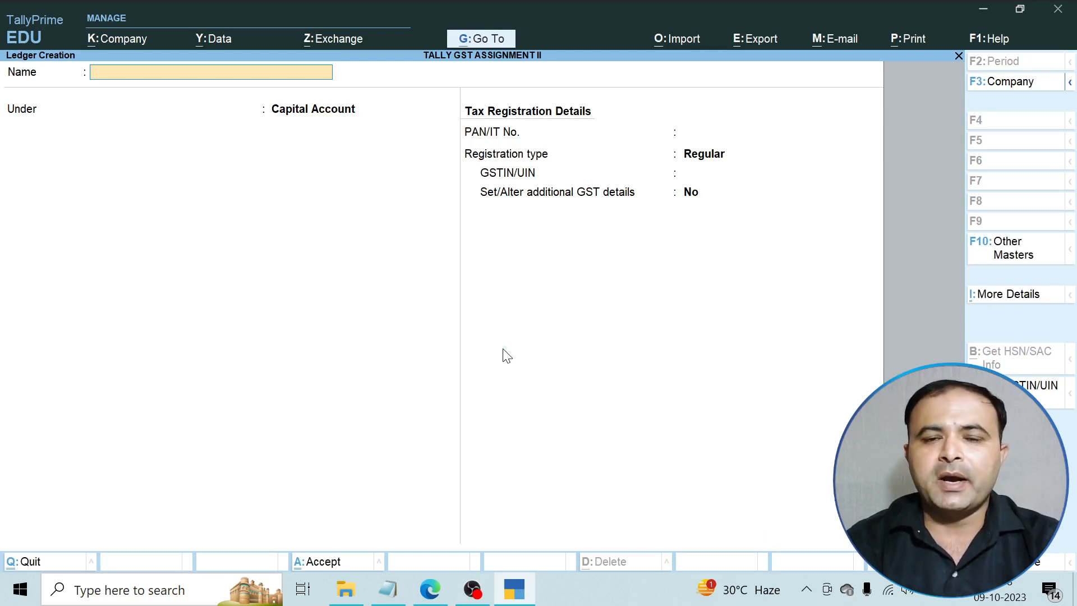
Quit the blank ledger creation form and open voucher entry from Gateway of Tally.
key("Escape")
key("Return")
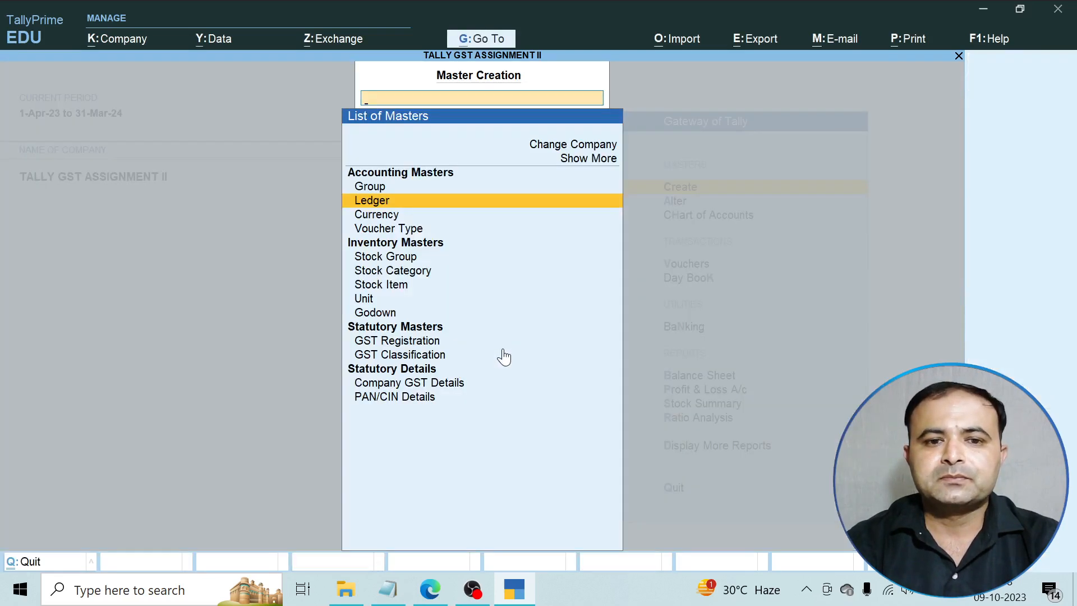
key("Escape")
key("Down")
key("Down")
key("Down")
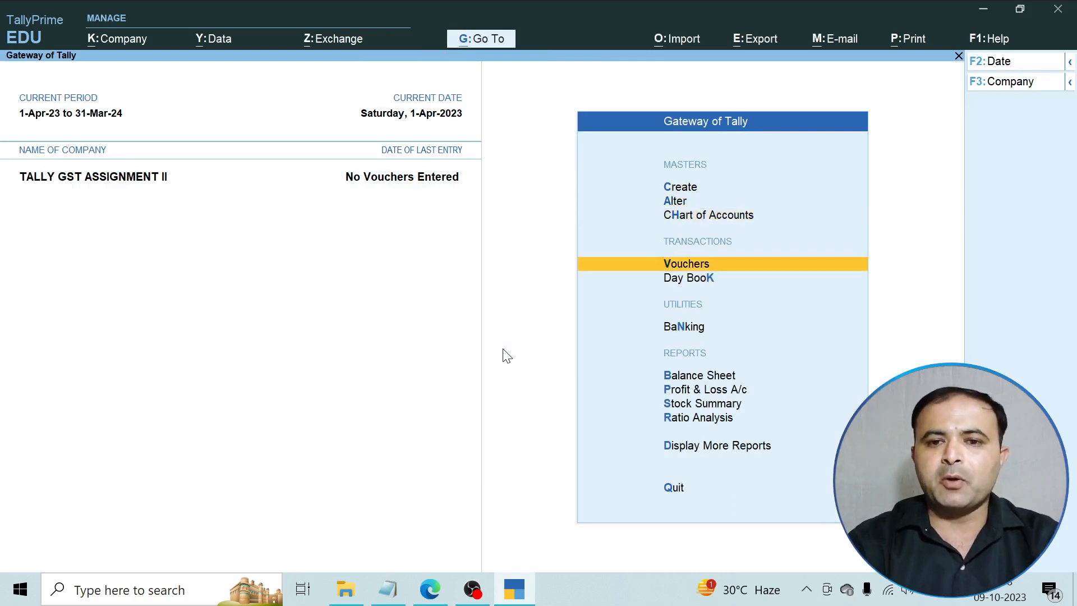
key("Up")
key("Up")
key("Up")
key("Down")
key("Down")
key("Down")
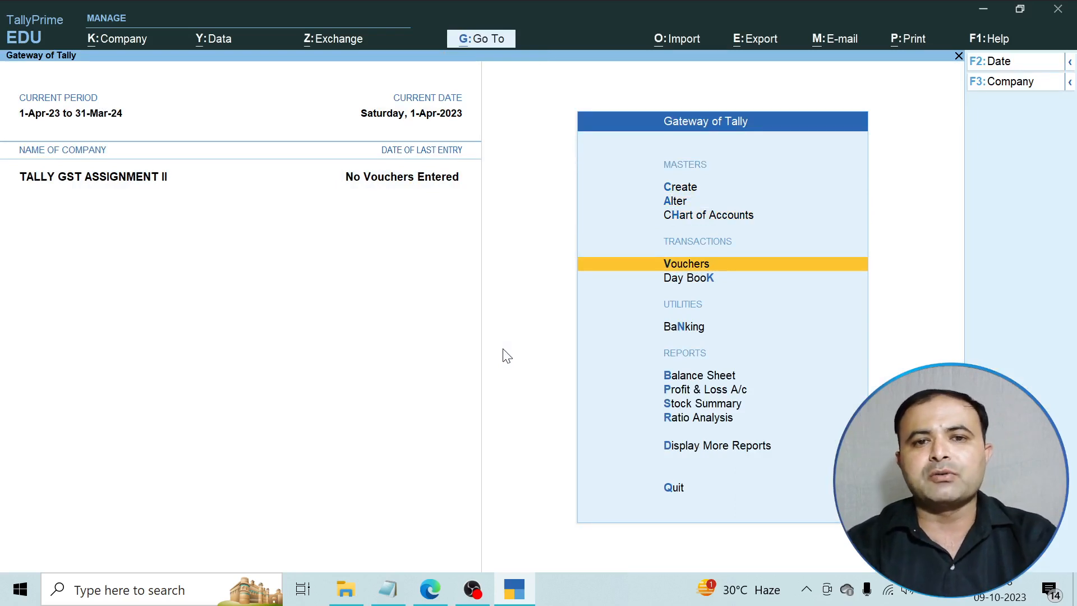
key("Return")
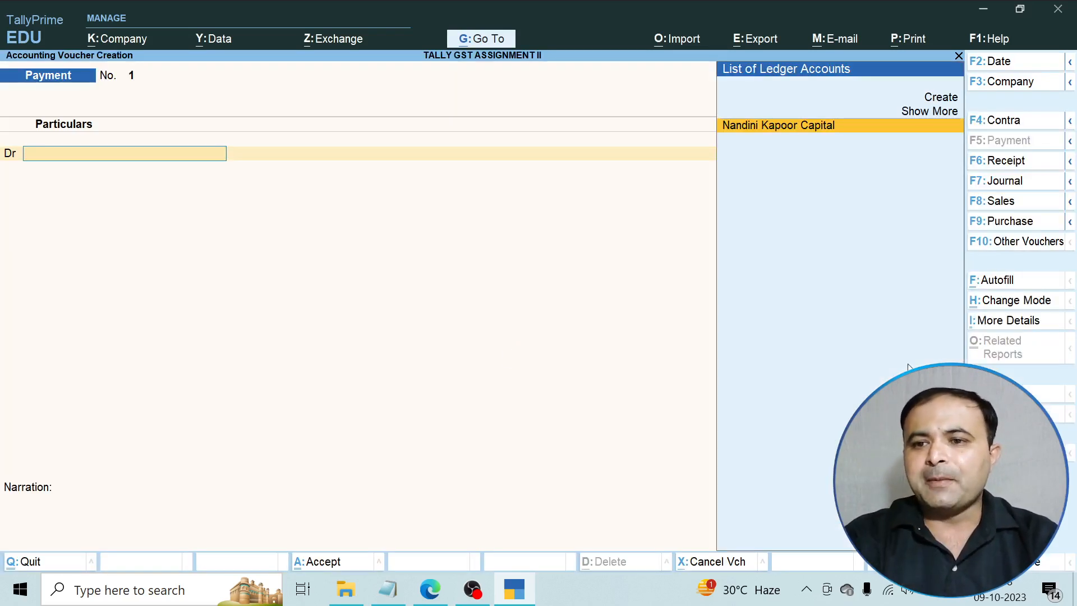
Start a Receipt voucher crediting the owner's capital ledger 3,00,000 and debiting Cash.
left_click(992, 164)
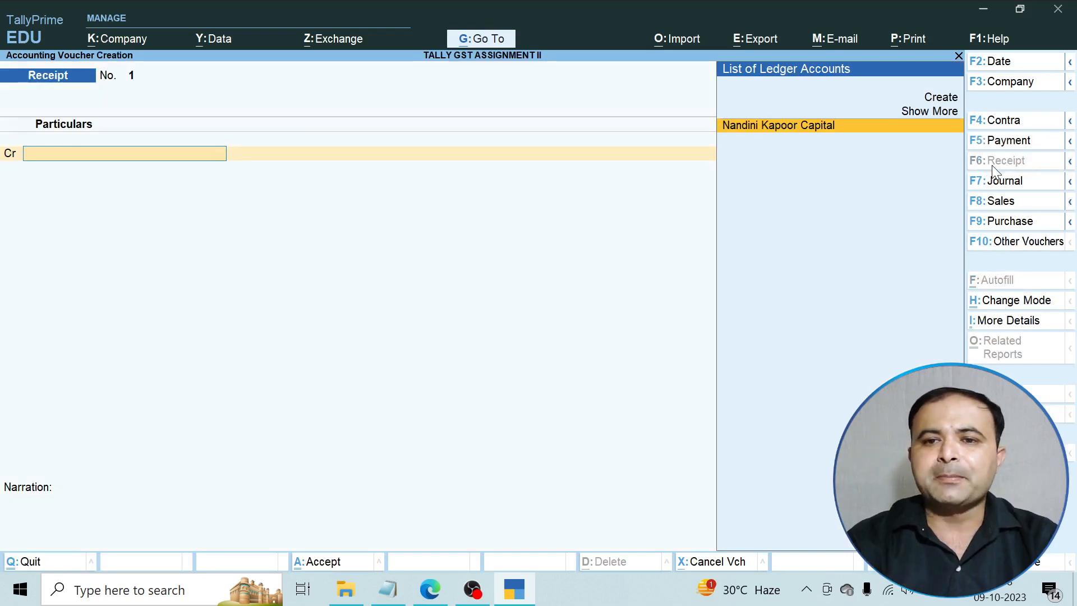
key("Return")
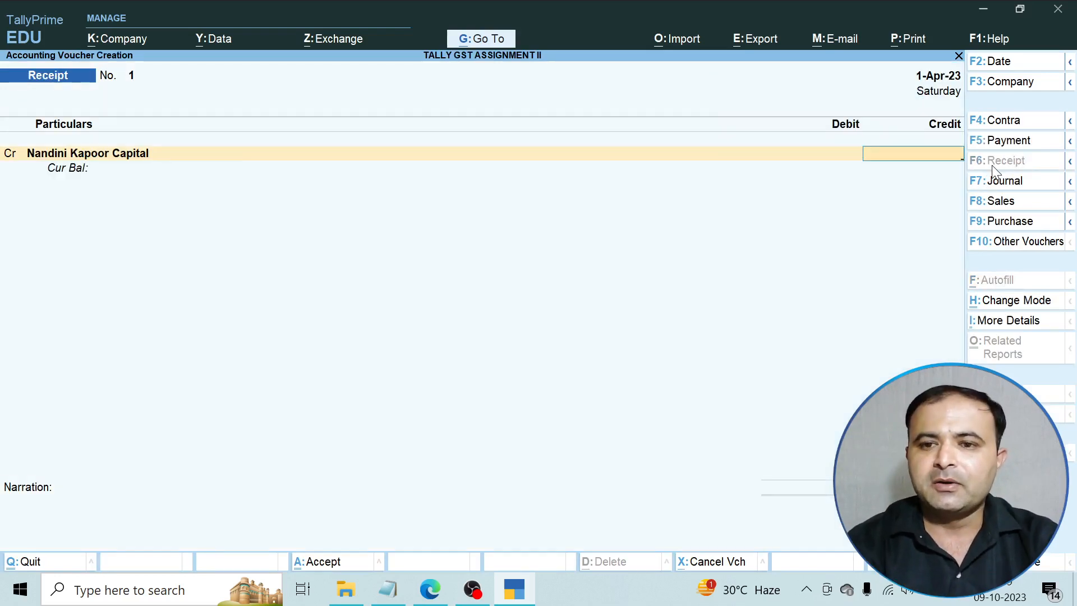
type("300000")
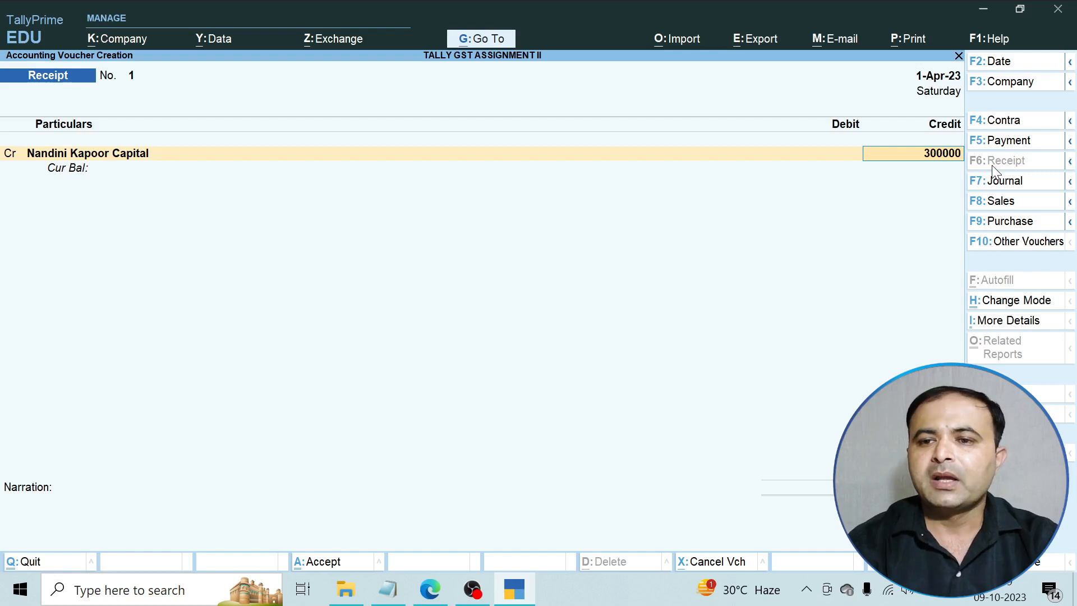
key("Return")
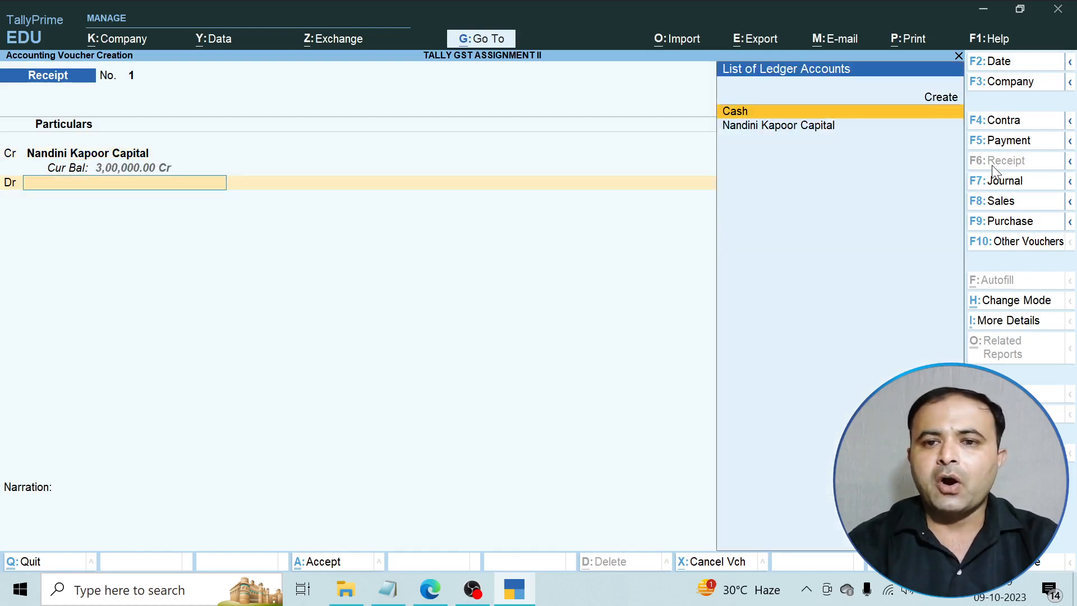
key("Return")
In Cash's Party Details, leave the address empty and set registration type to Unknown.
key("Return")
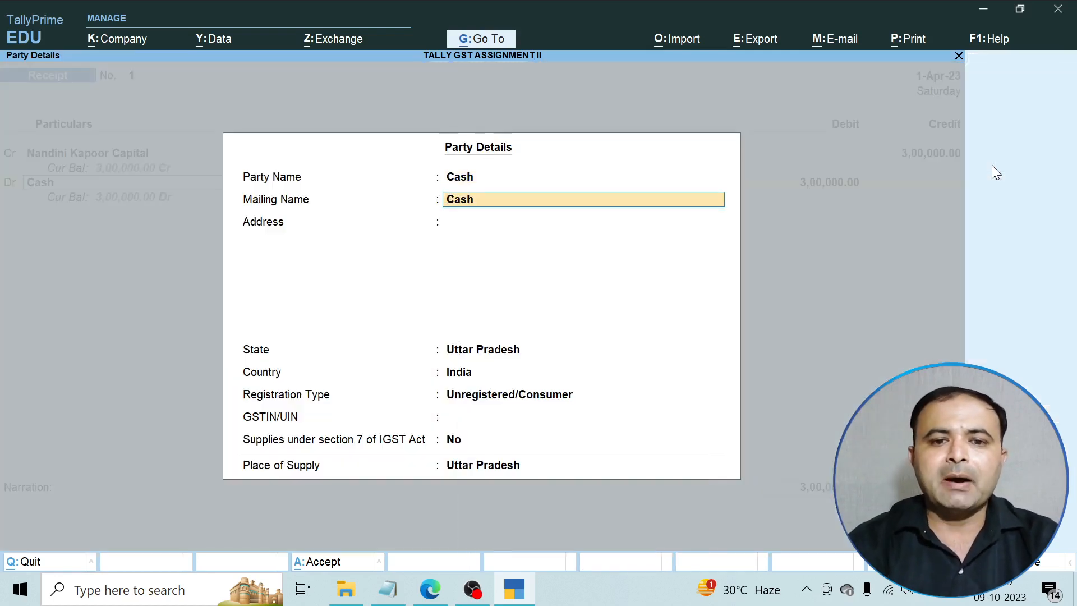
key("Return")
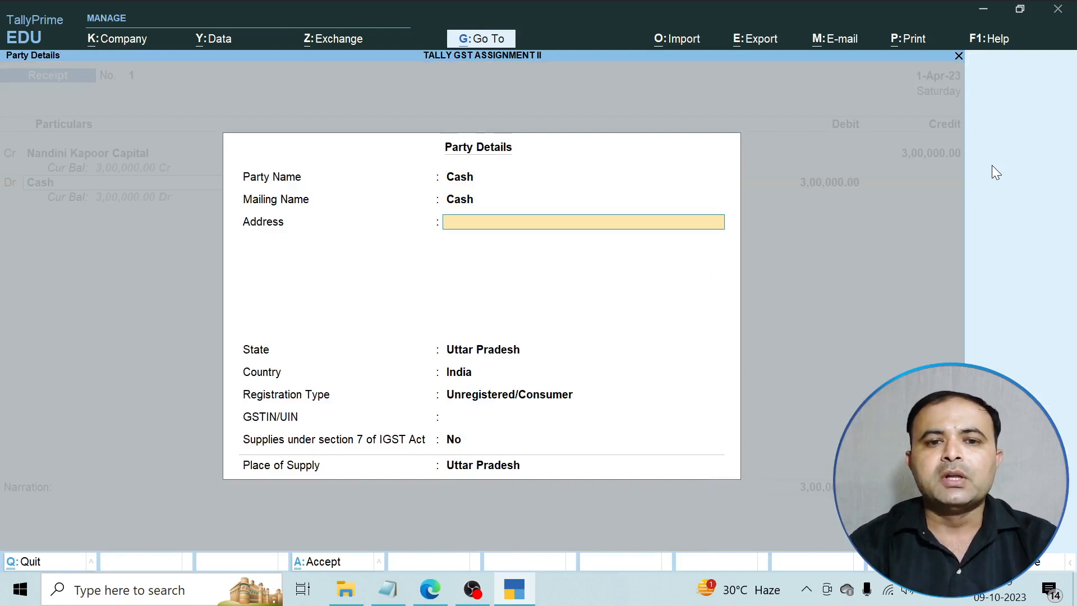
key("Return")
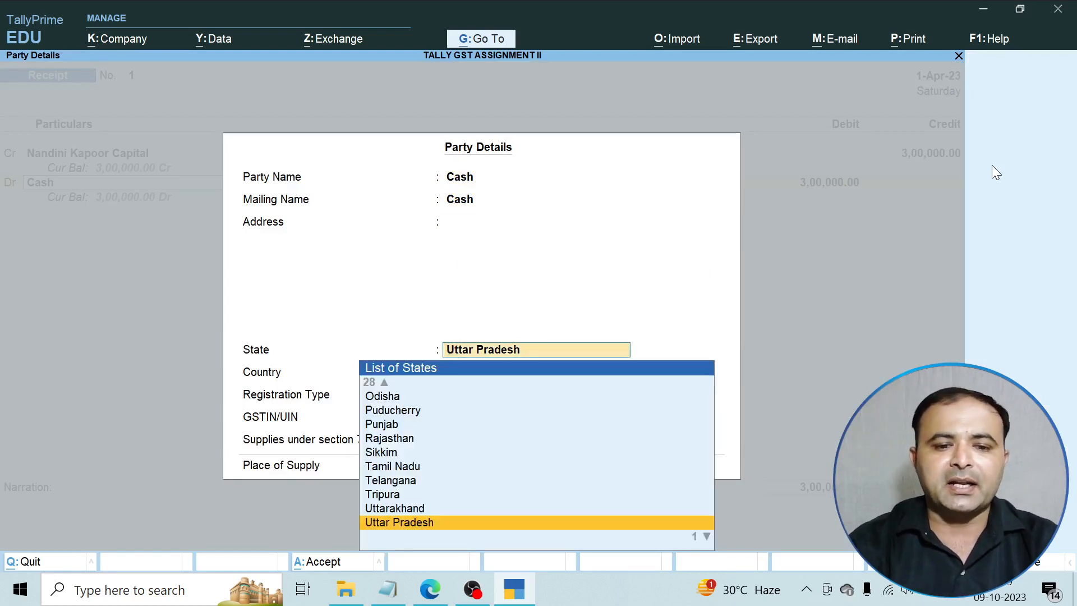
key("Return")
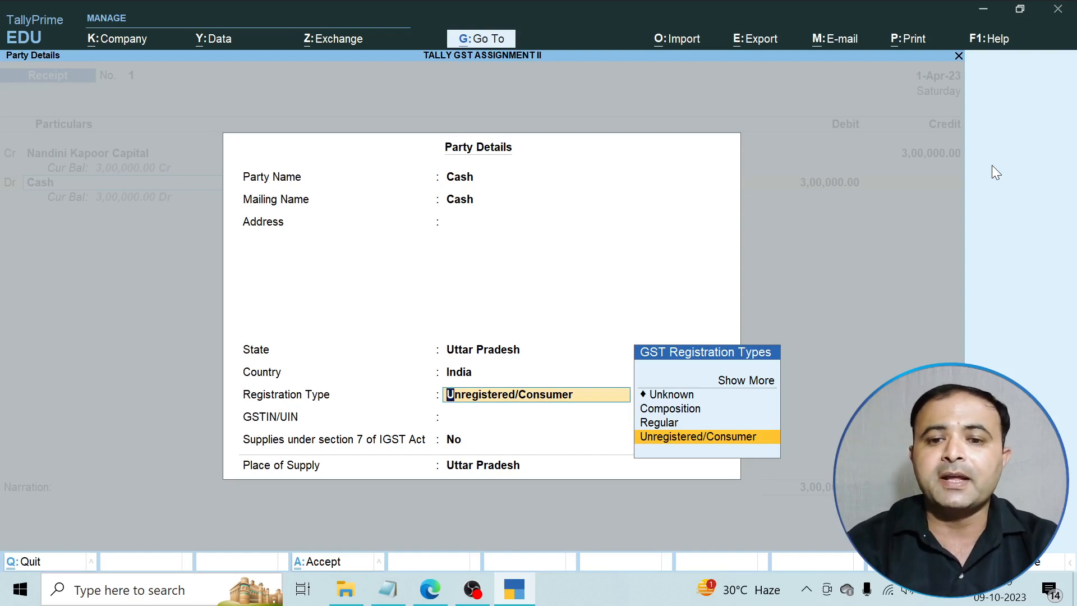
key("Up")
key("Up")
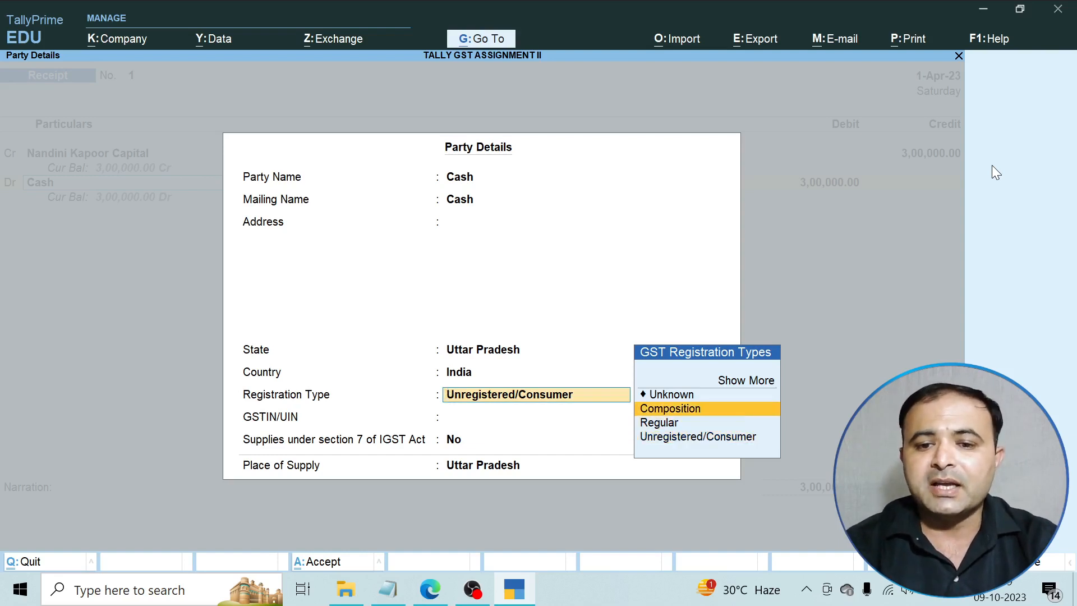
key("Up")
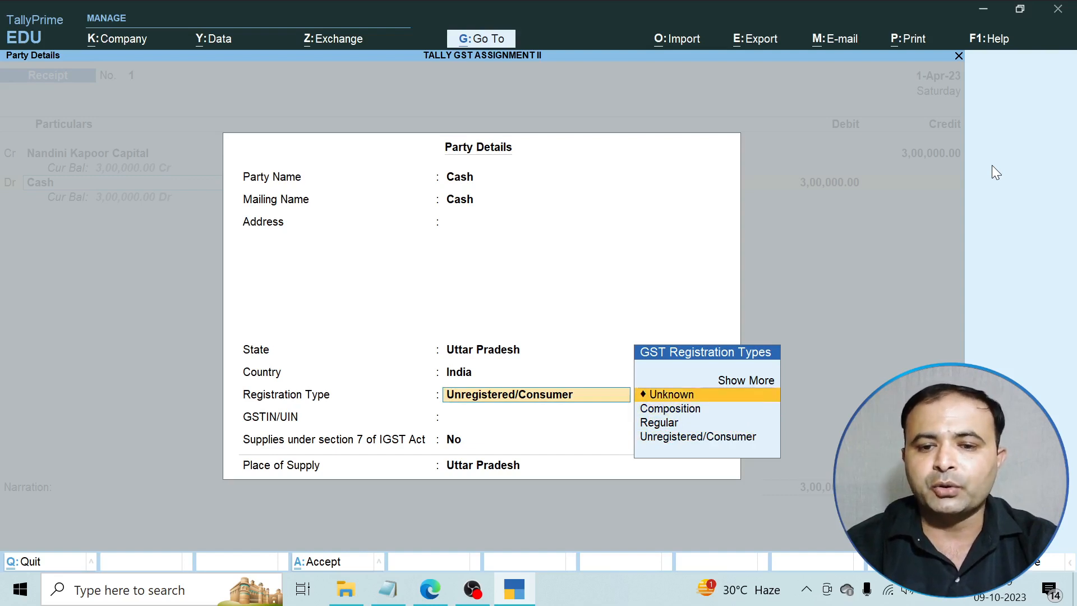
key("Return")
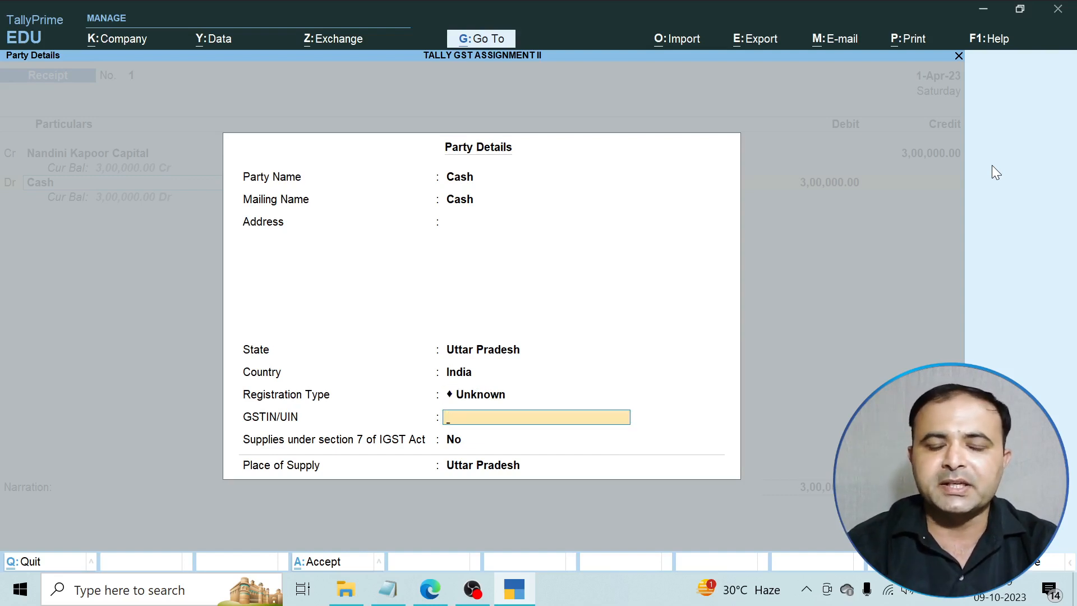
key("Return")
key("Return")
key("Return")
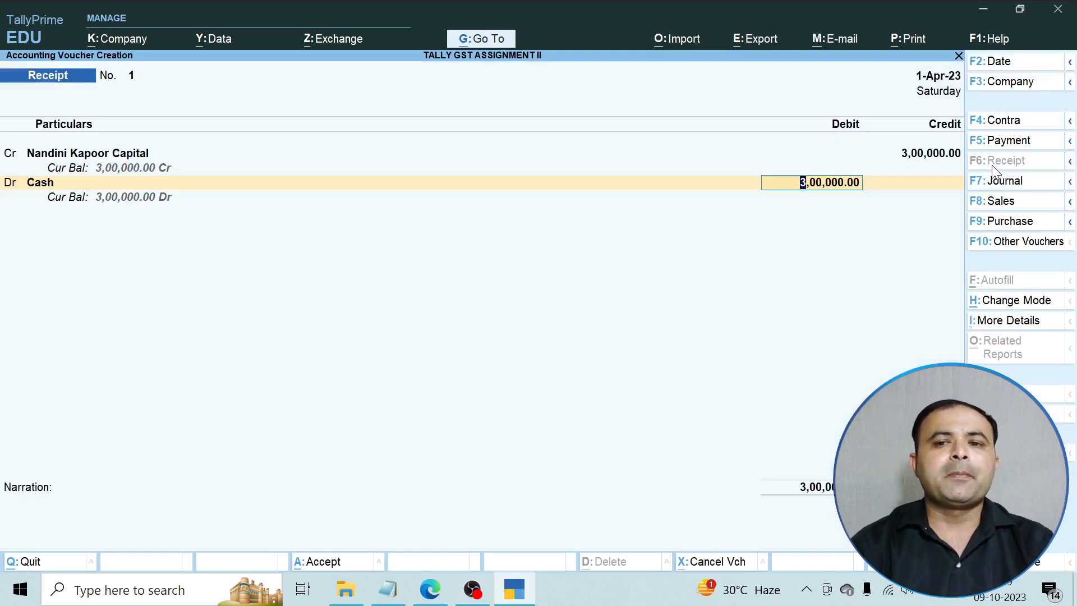
Accept the 3,00,000 Cash debit and save with narration 'Being business started by cash'.
key("Return")
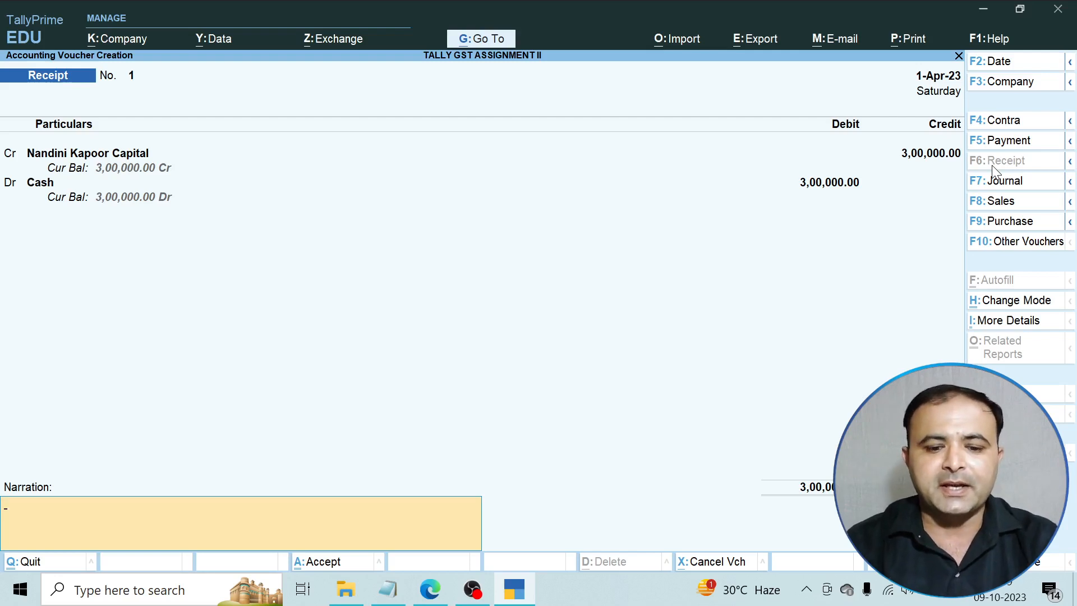
type("Being busne")
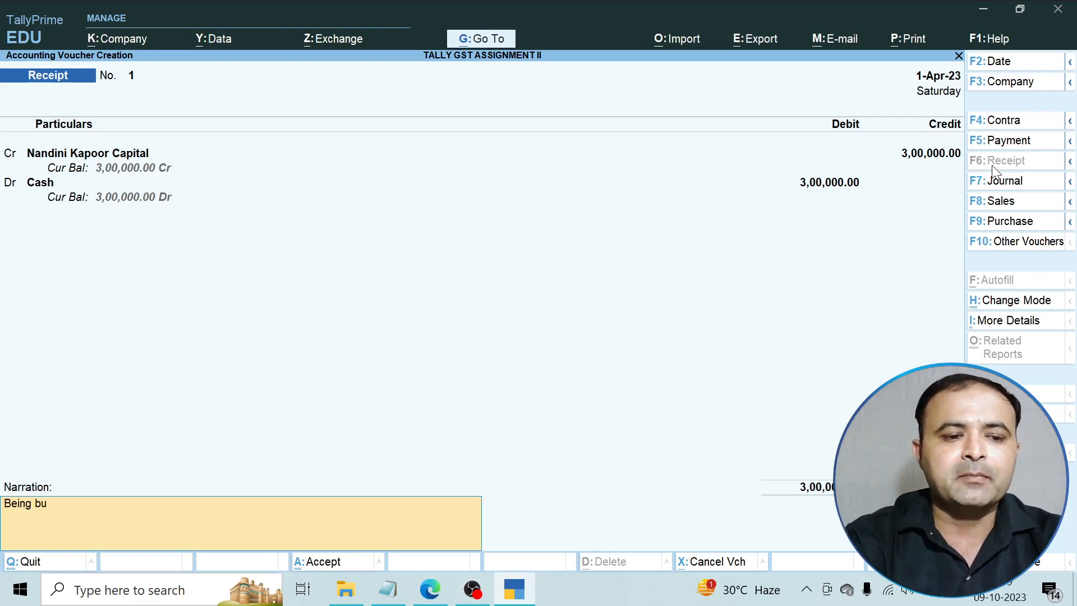
key("BackSpace")
key("BackSpace")
type("iness")
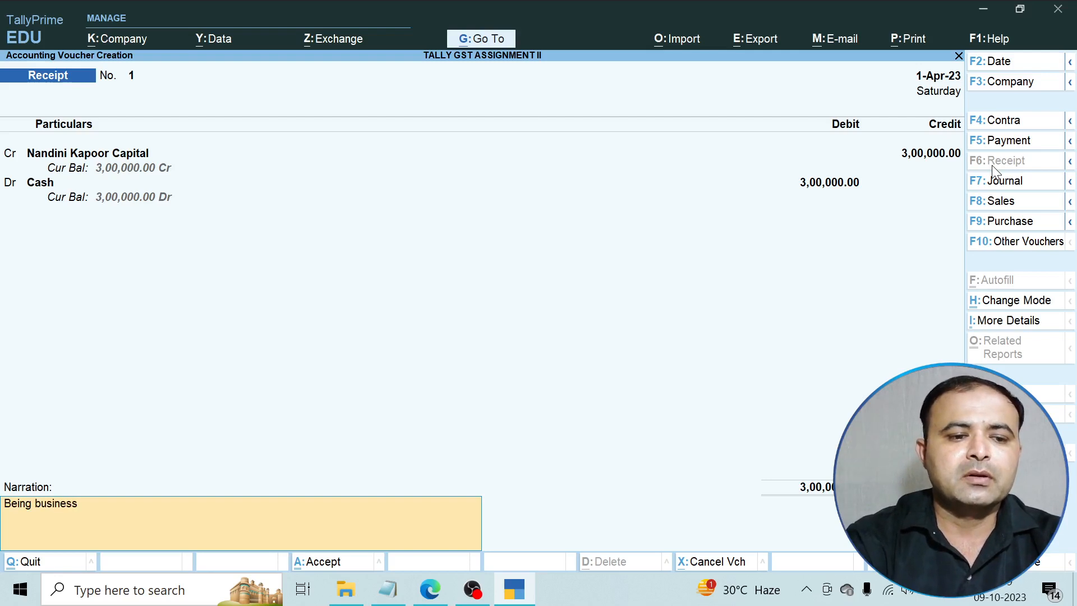
type(" started by")
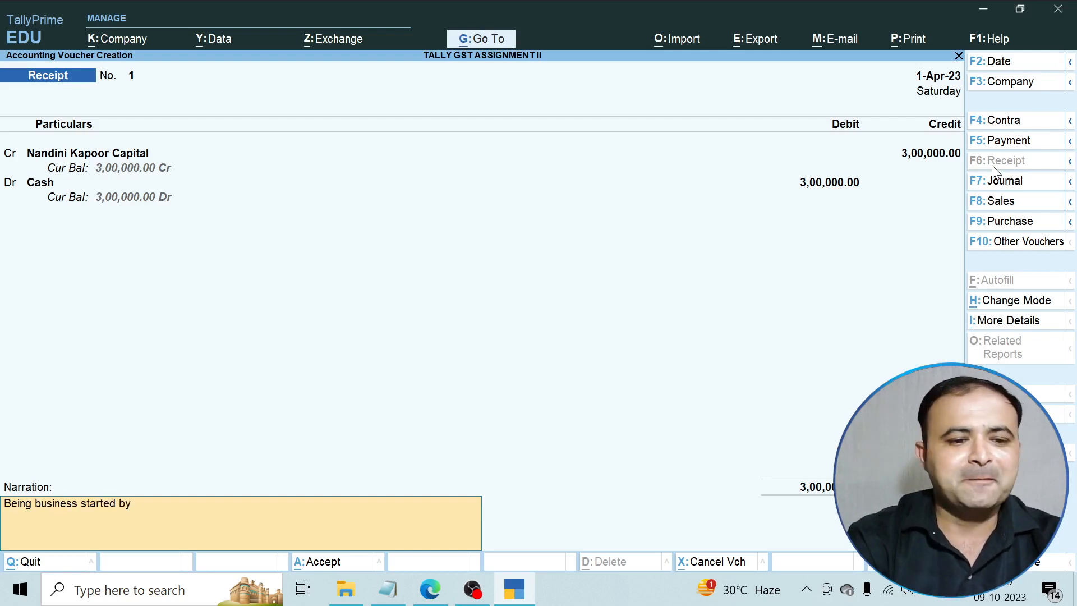
type(" cash")
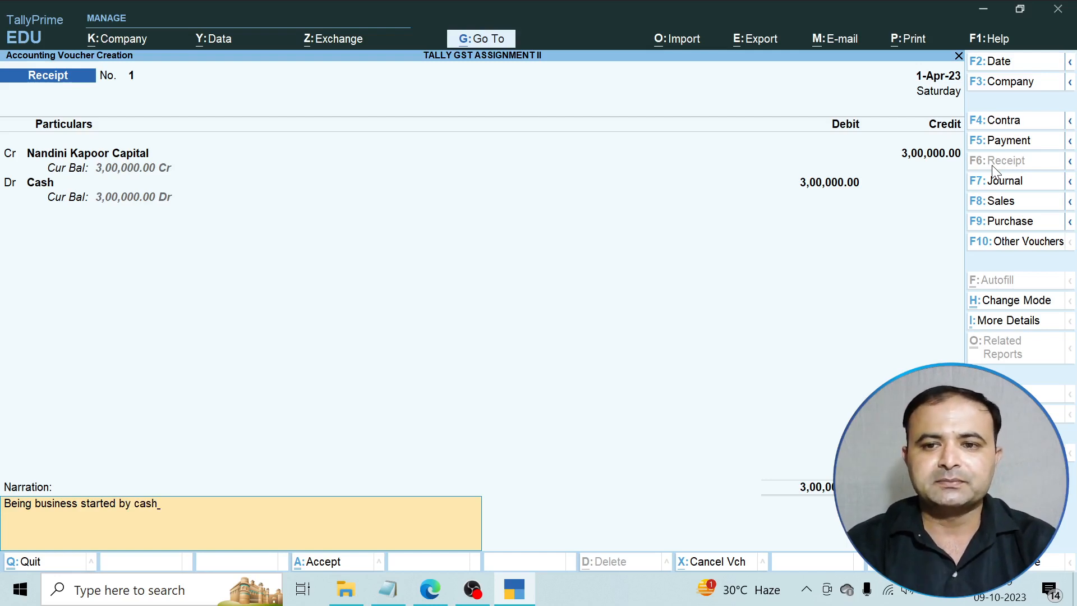
key("Return")
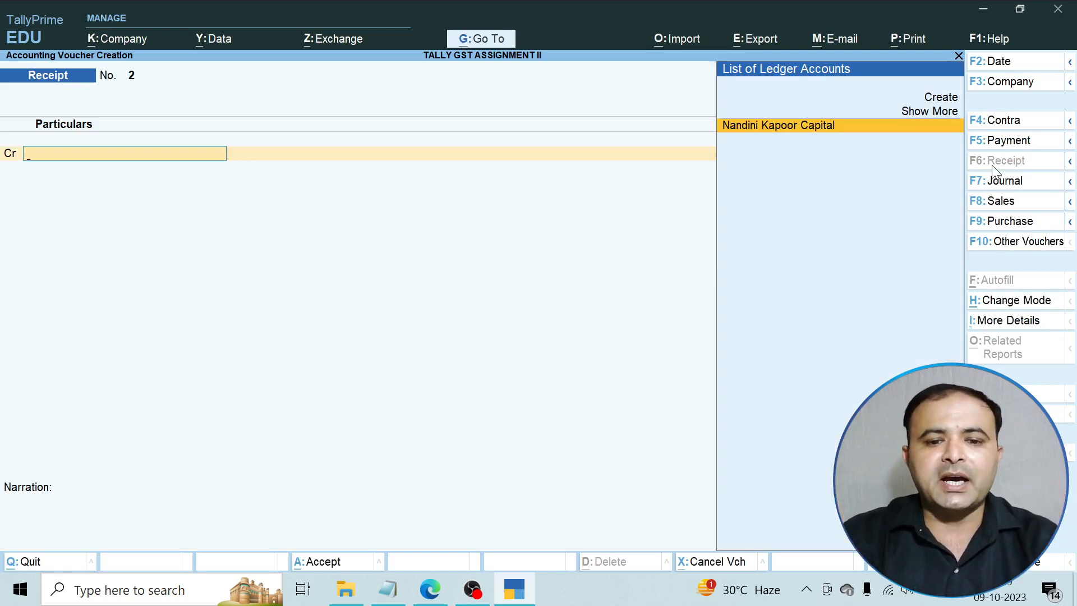
left_click(430, 589)
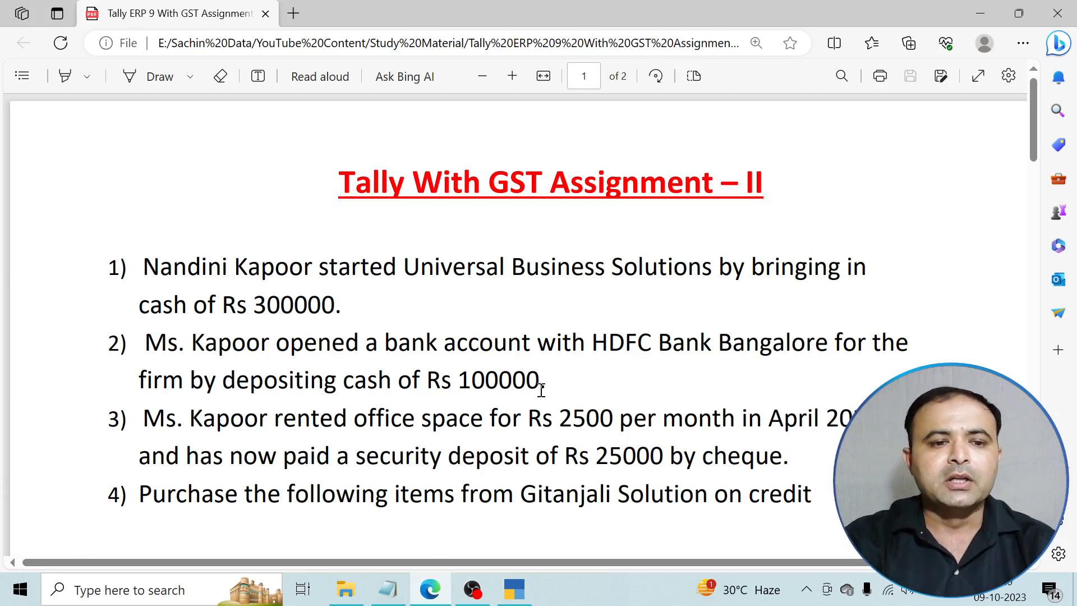
scroll(238, 367, "down", 2)
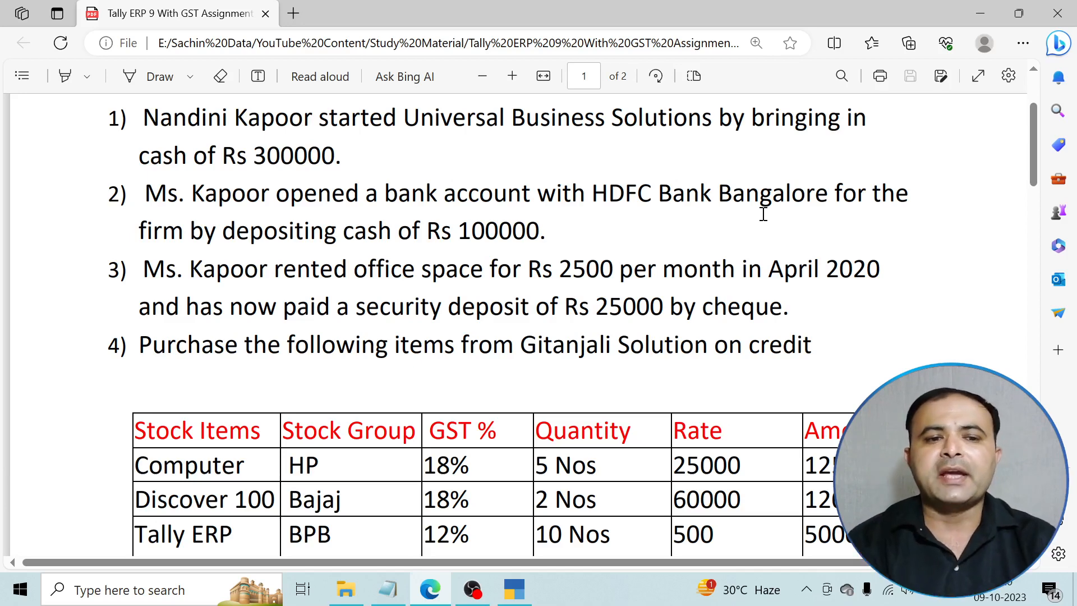
left_click(526, 592)
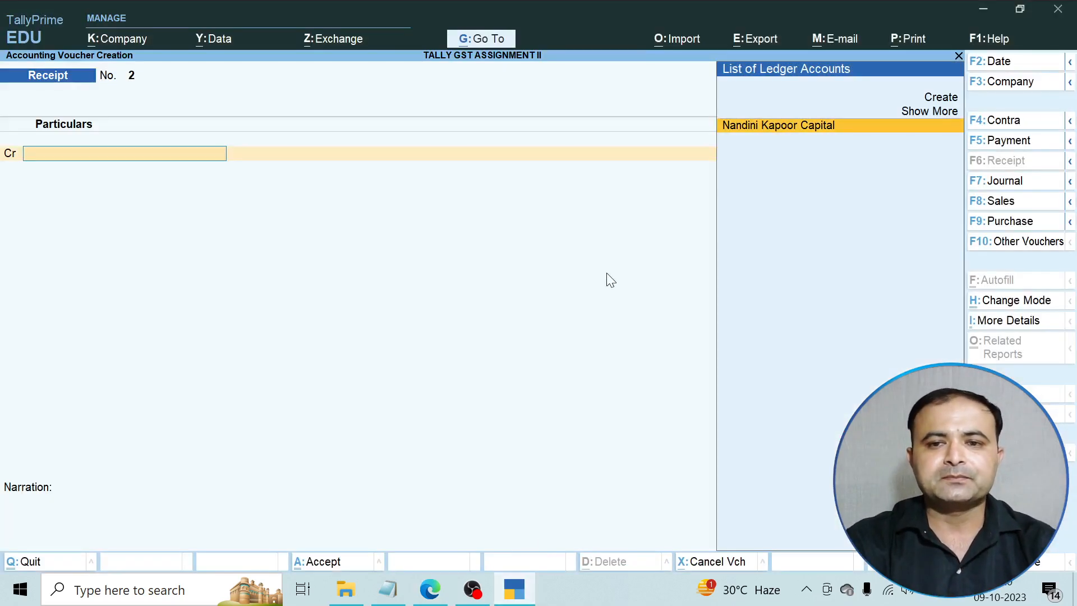
Start a Contra voucher crediting Cash 1,00,000 and select Create for the debit ledger.
left_click(1016, 121)
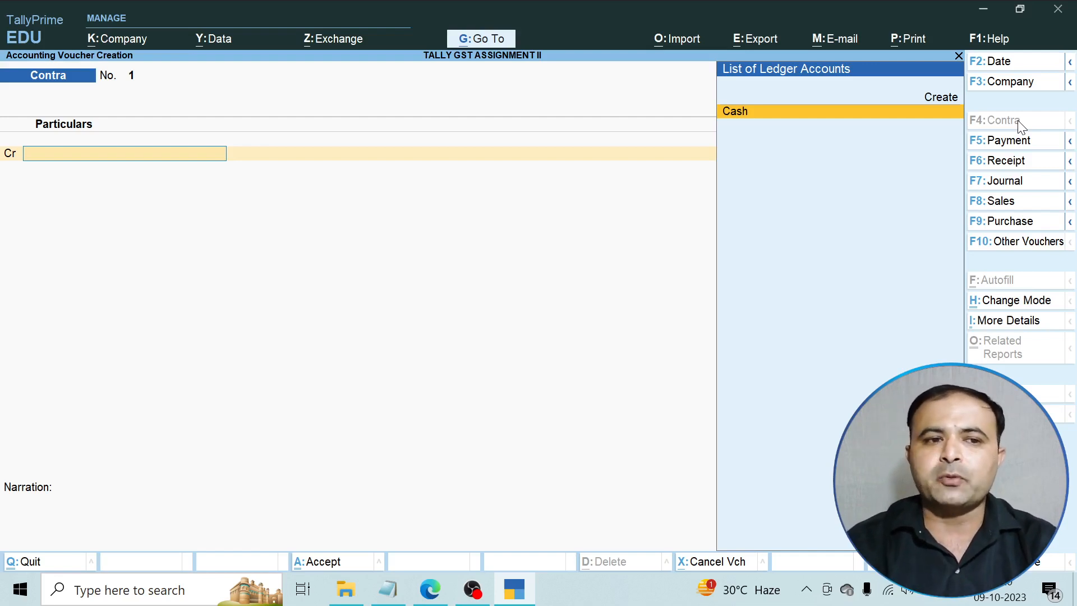
key("Return")
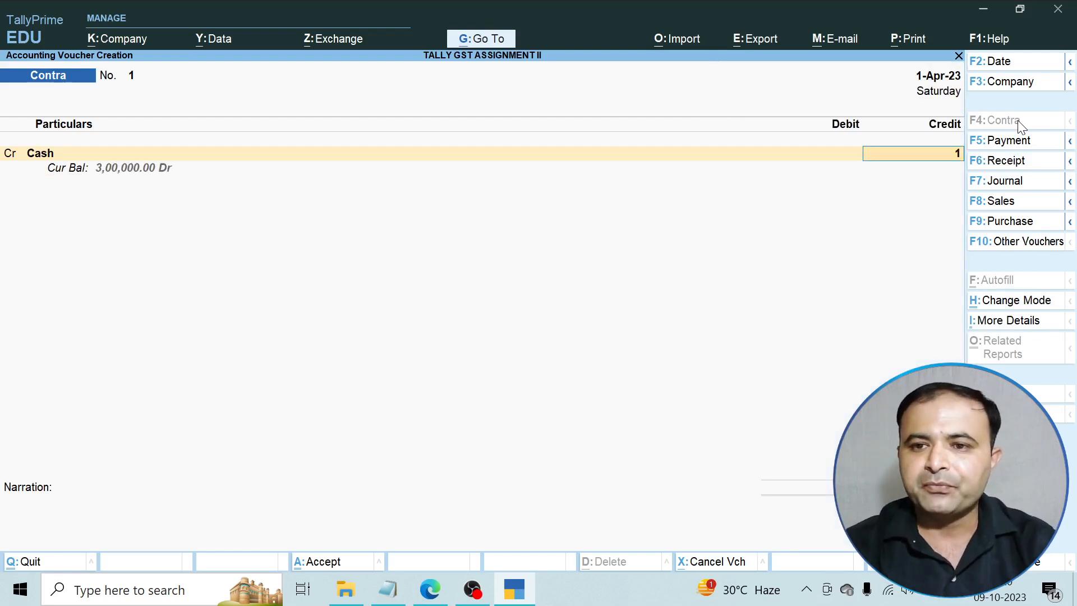
type("100000")
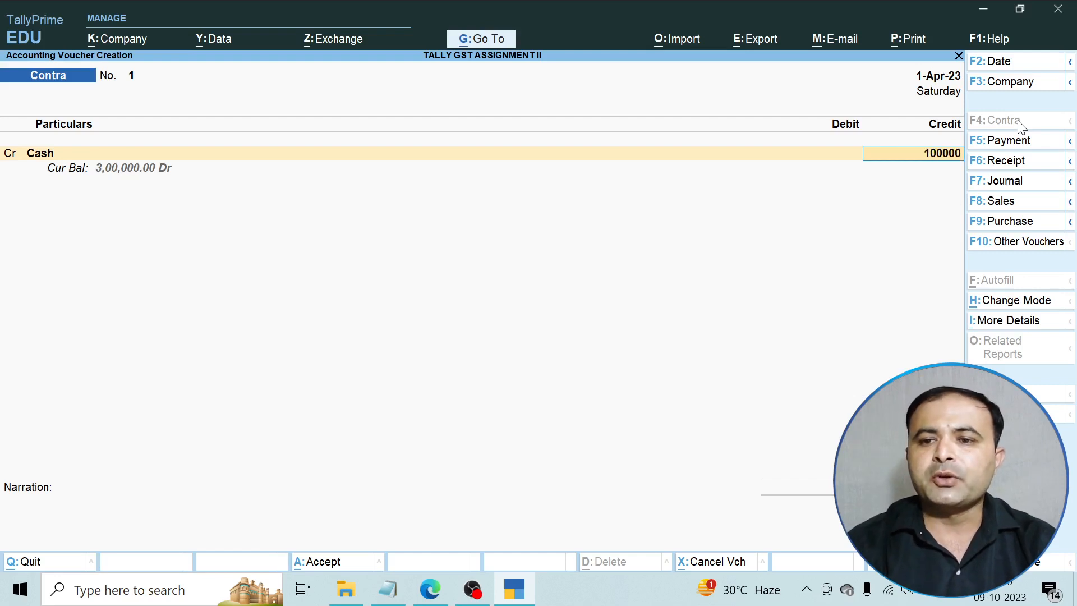
key("Return")
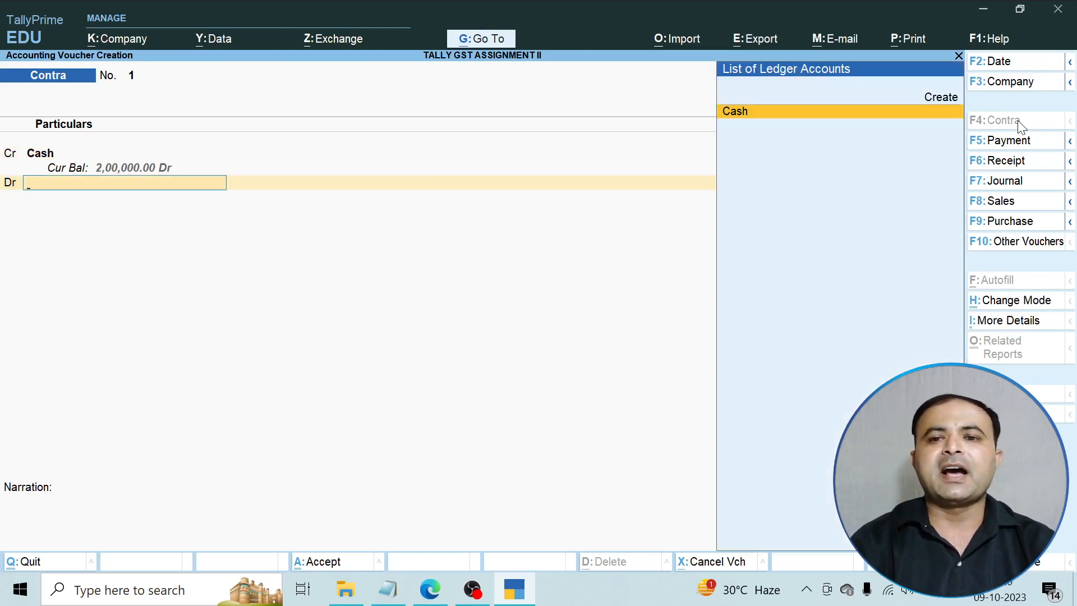
key("Up")
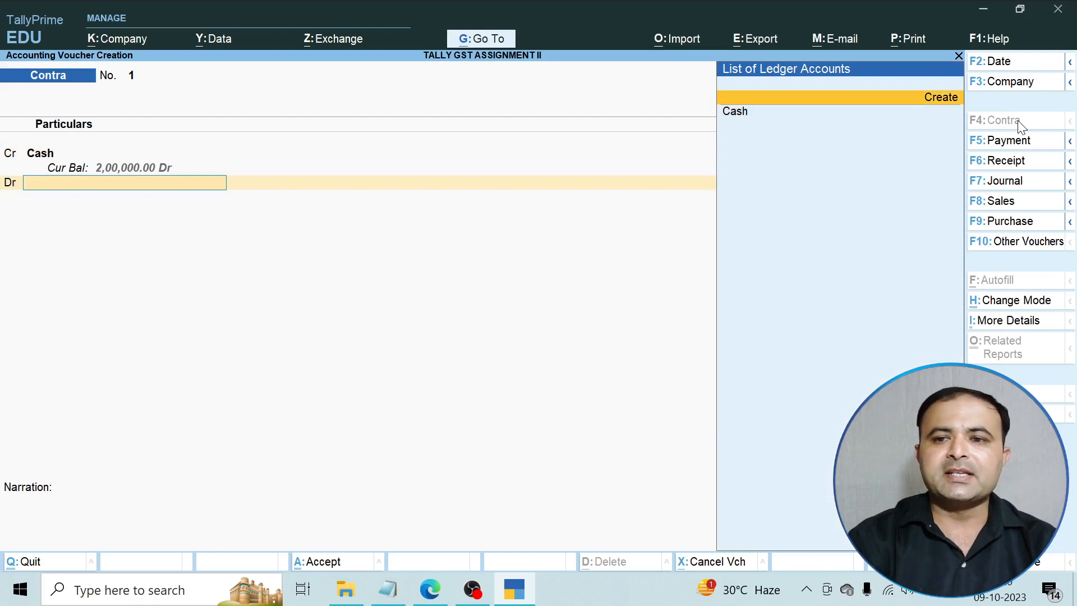
Create the HDFC Bank ledger under Bank Accounts with Unknown registration type and no GSTIN.
key("Return")
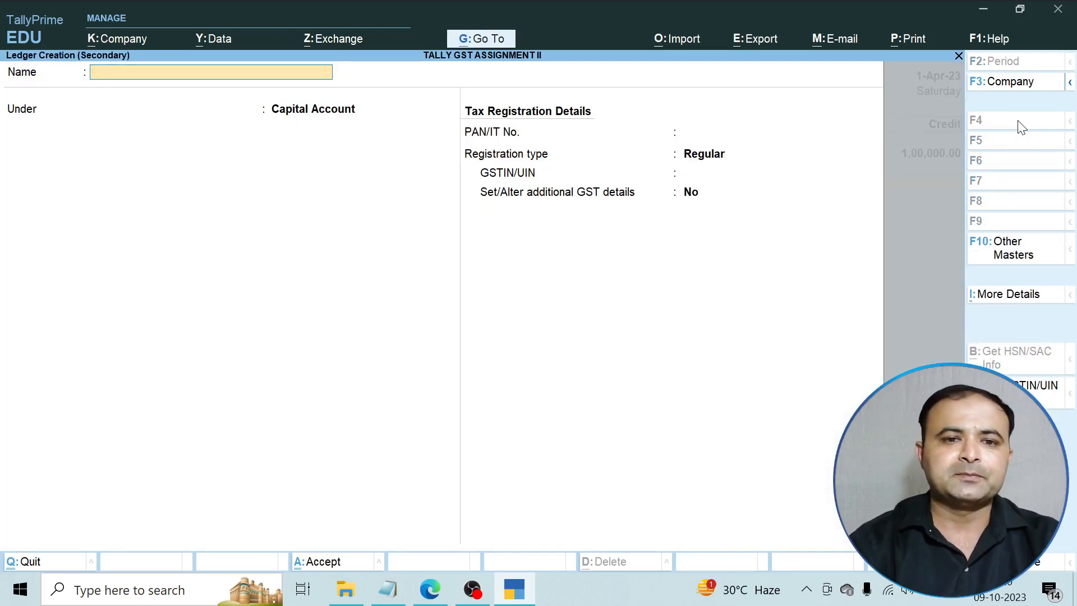
type("HDFCA")
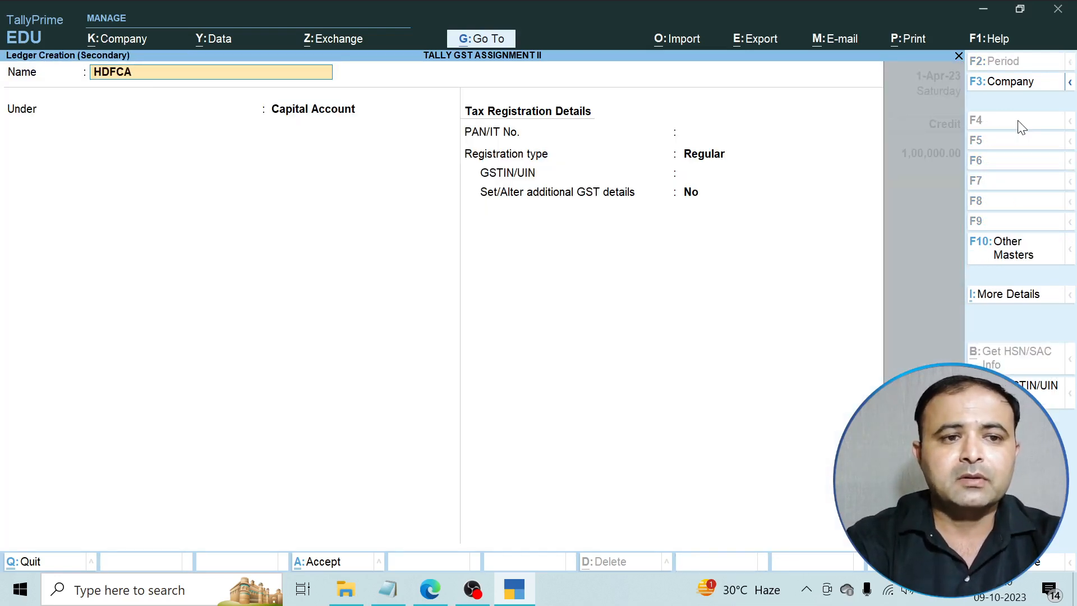
key("BackSpace")
type("Bank")
key("Return")
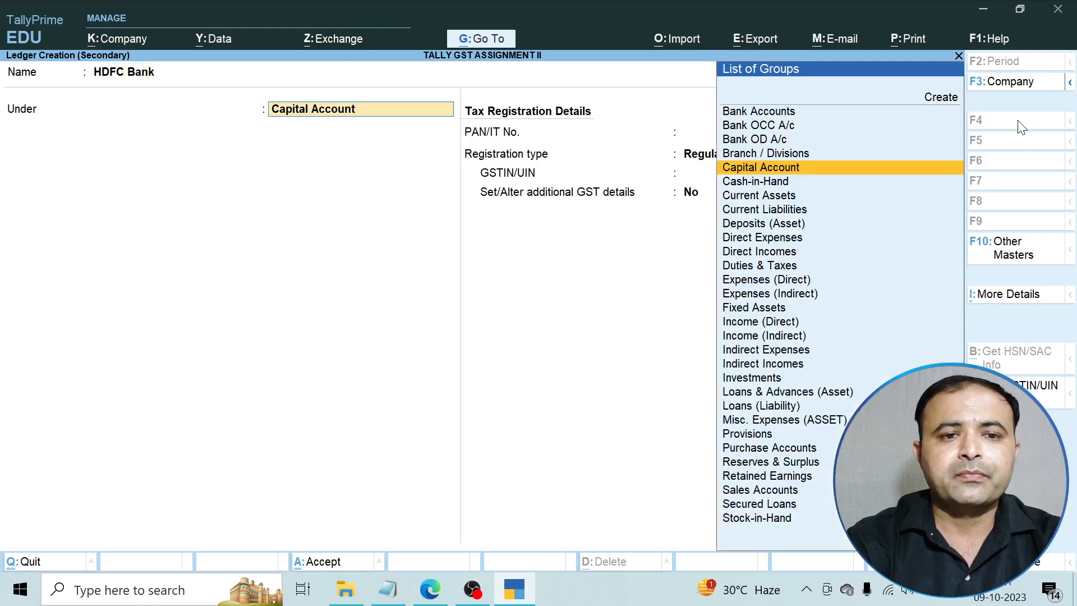
key("Up")
key("Up")
key("Up")
key("Up")
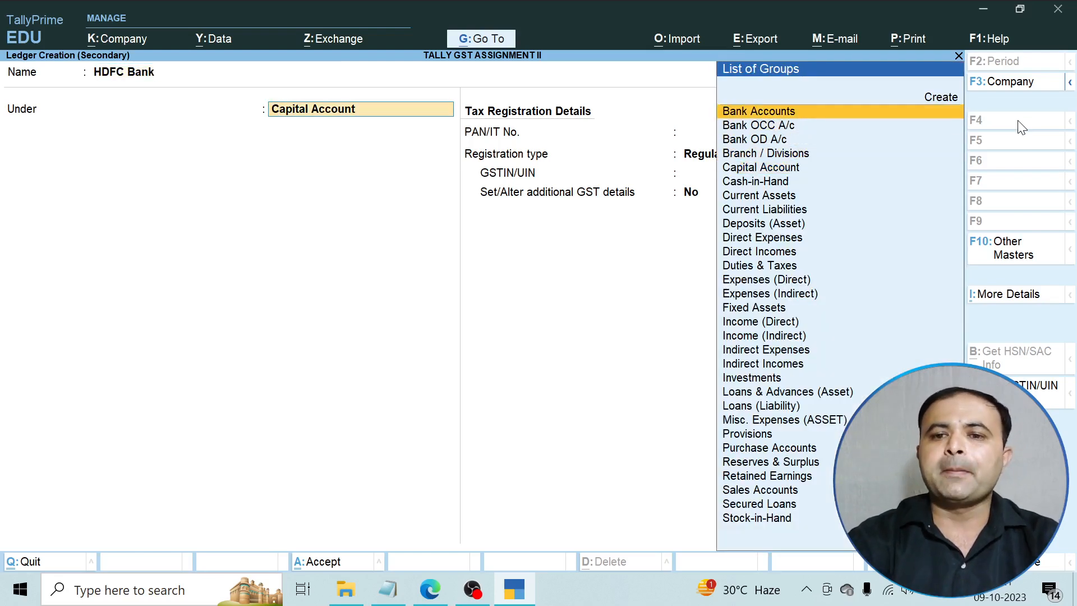
key("Return")
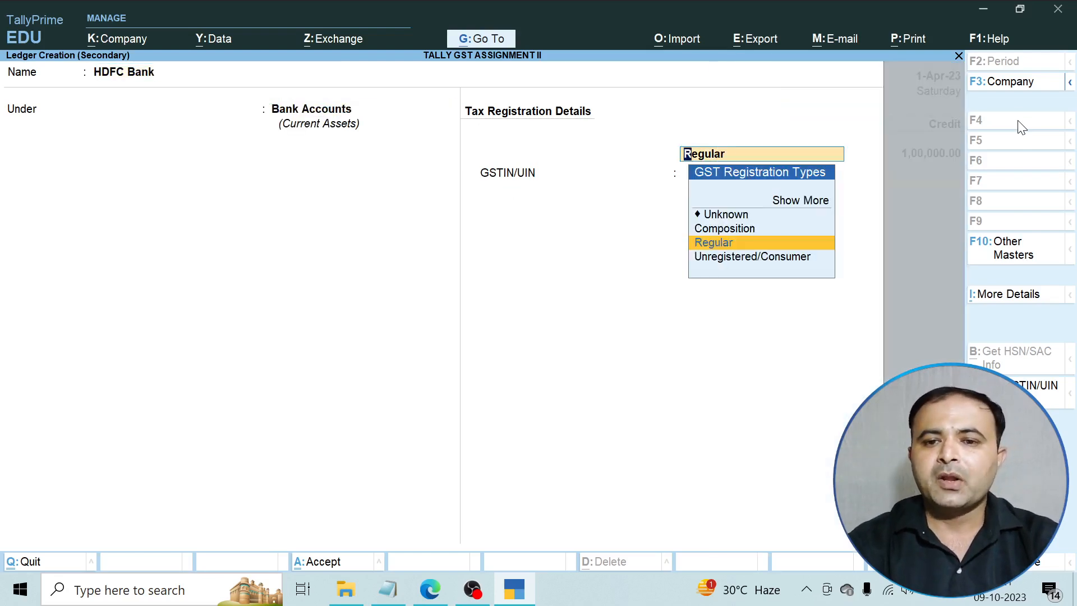
key("Up")
key("Up")
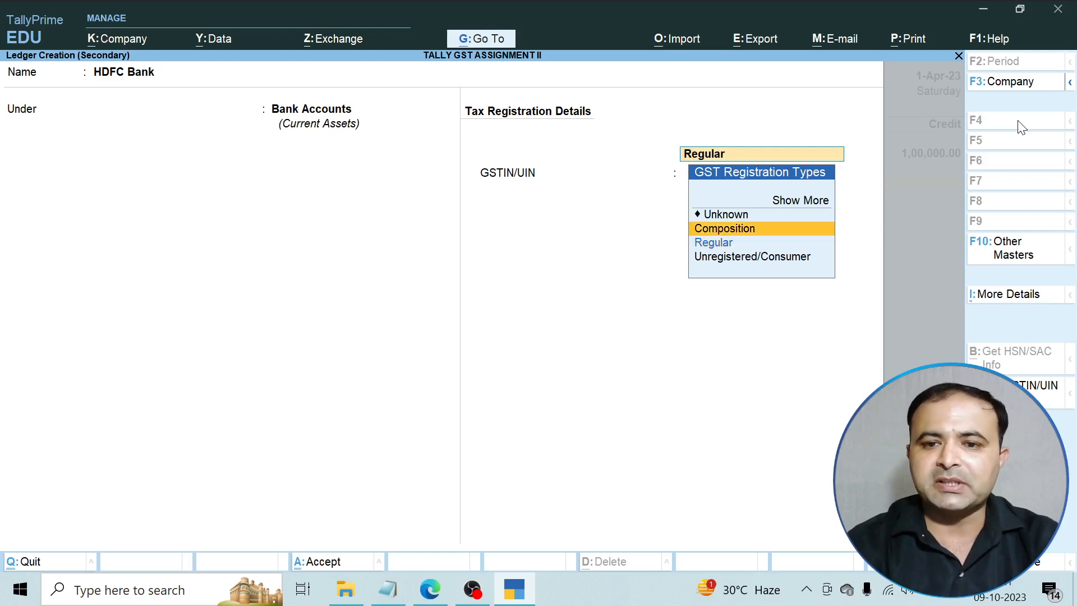
key("Return")
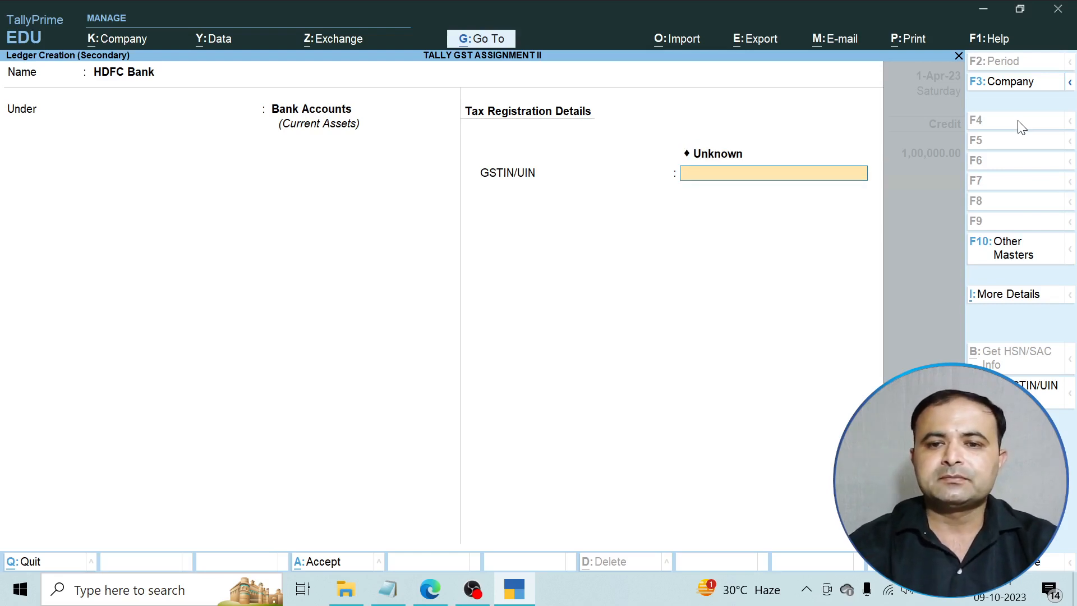
key("Return")
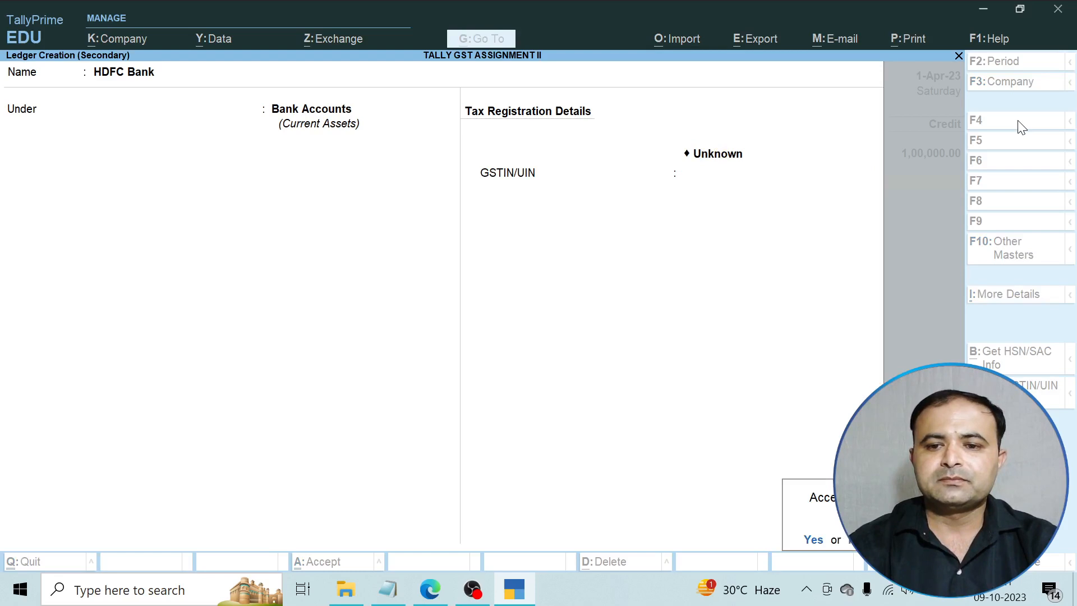
key("Return")
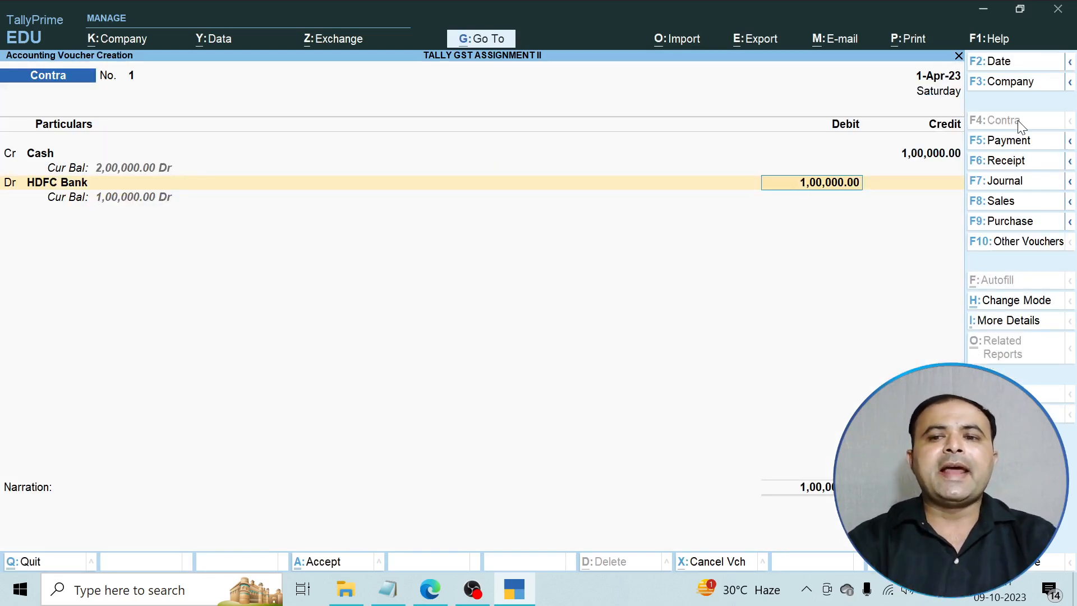
Allocate the 1,00,000 HDFC Bank deposit as cash of 200 notes of 500.
key("Return")
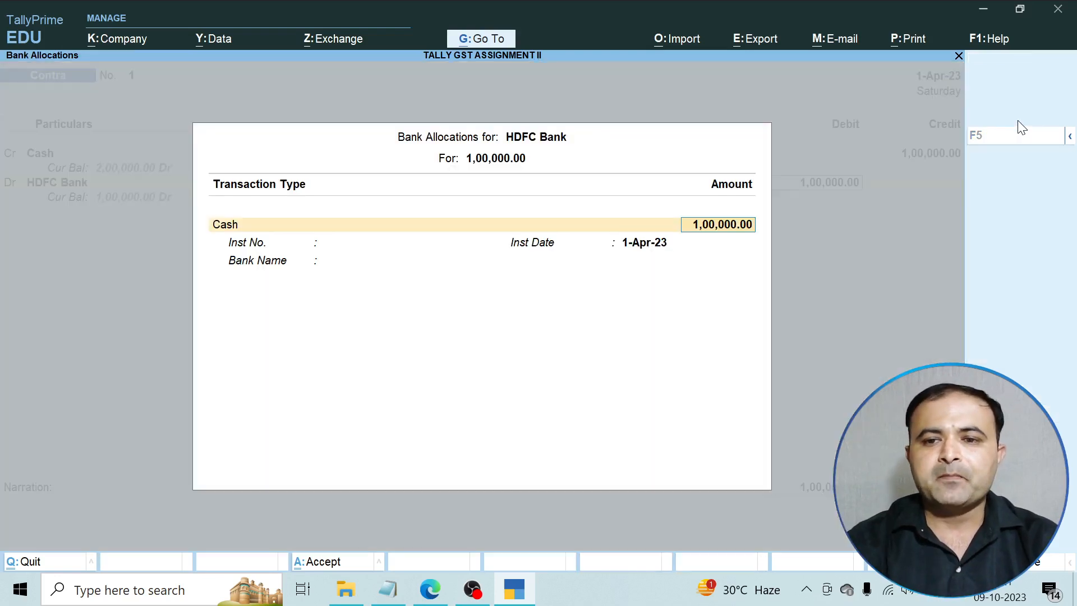
key("Return")
key("Return")
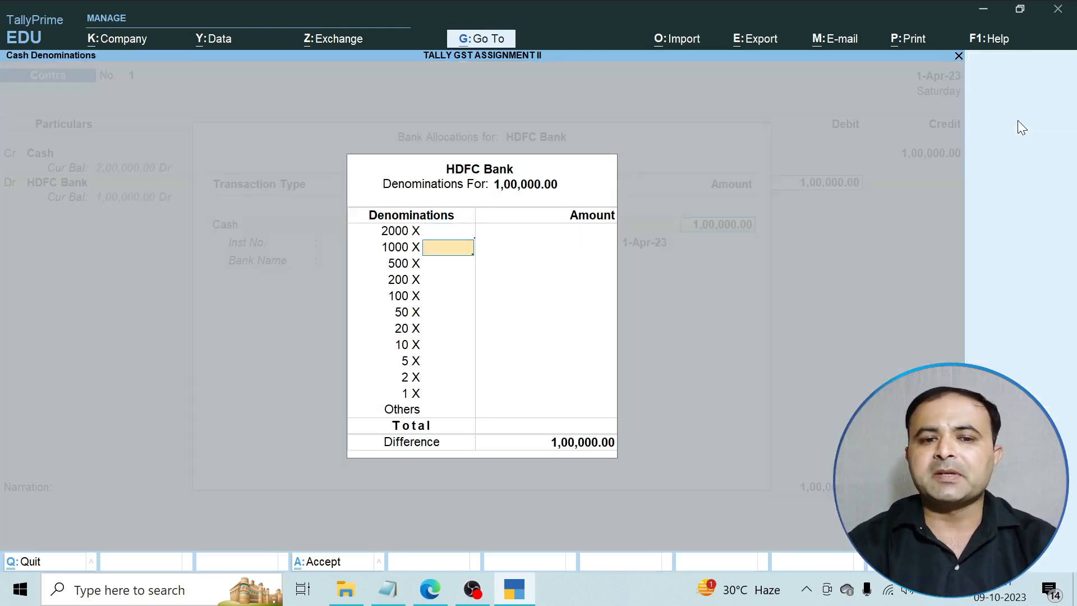
key("Return")
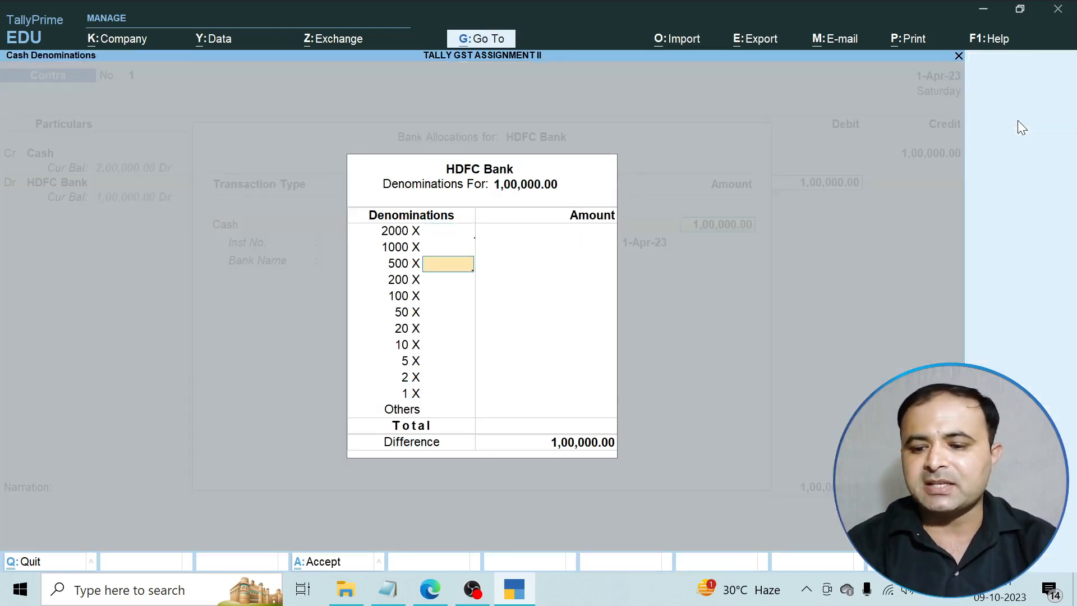
type("2000")
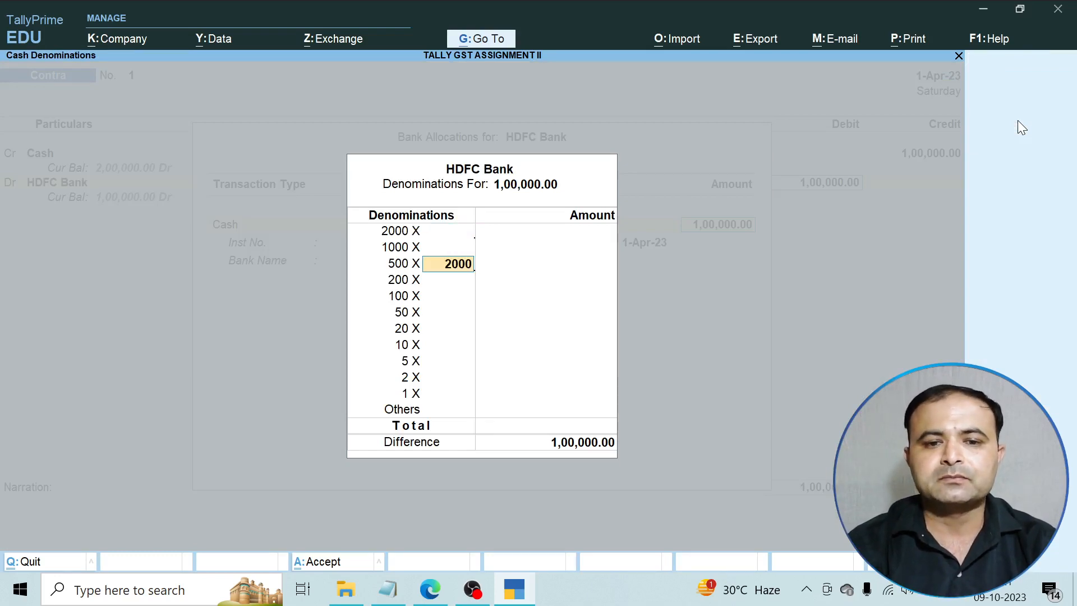
key("BackSpace")
key("Return")
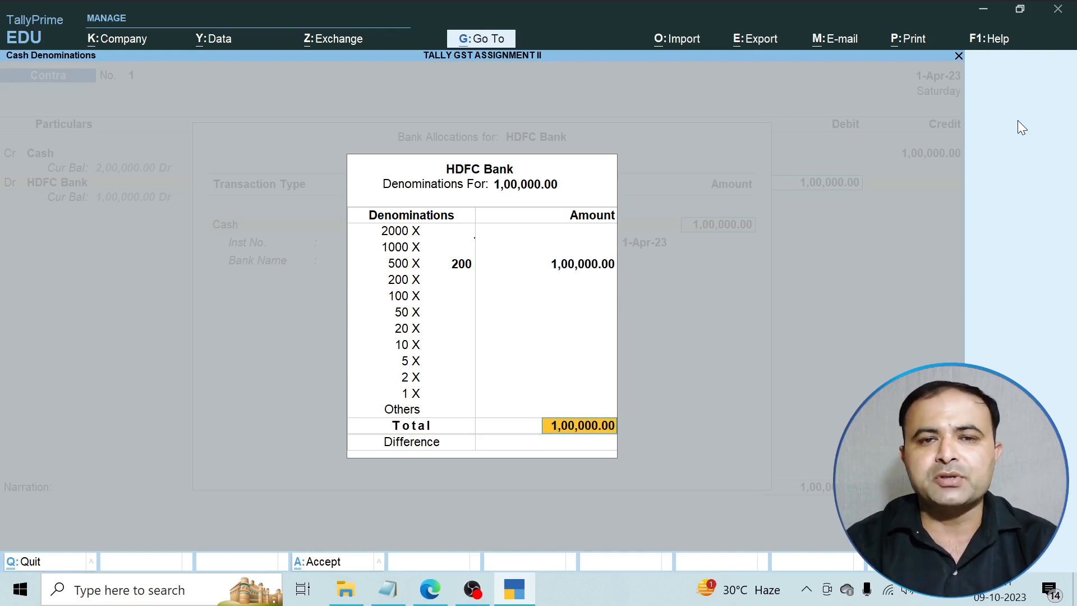
key("Return")
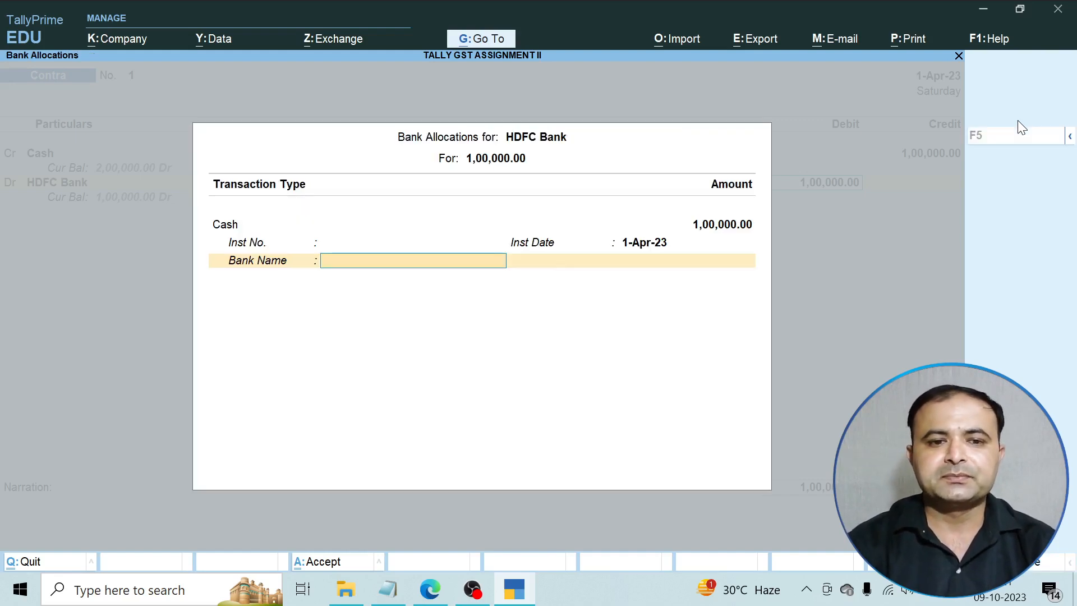
key("Return")
key("Return")
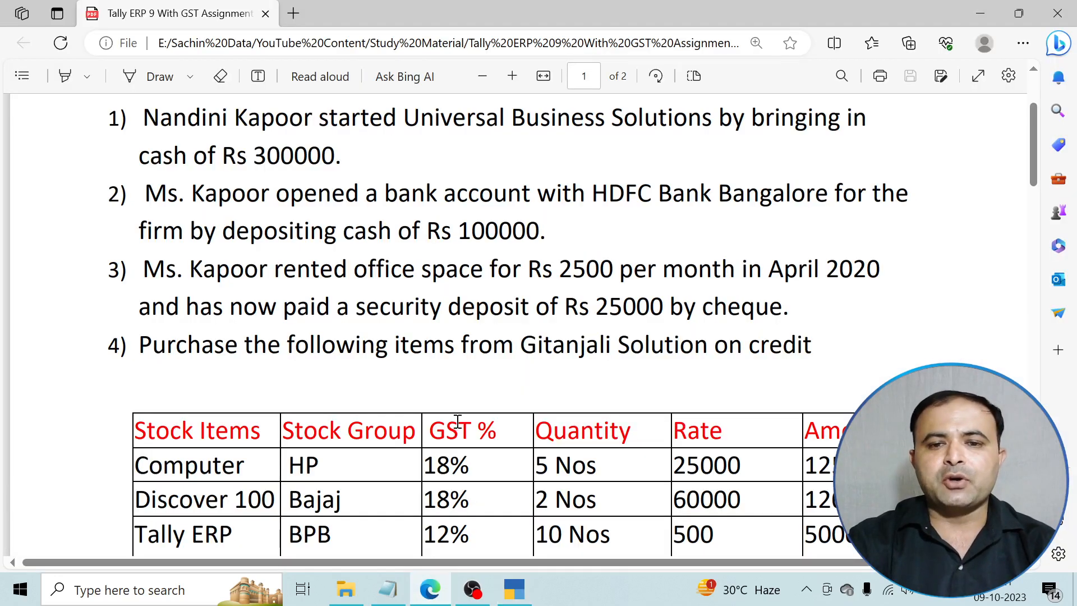
Scroll the assignment PDF to the Rs 25000 office security deposit question.
scroll(297, 286, "down", 1)
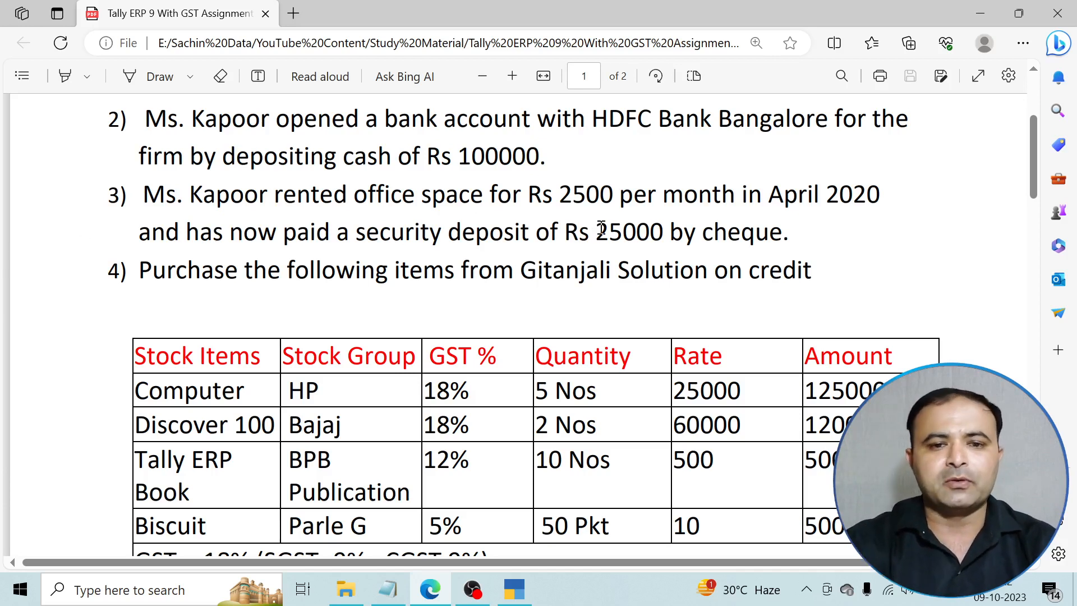
Back in TallyPrime, start a Payment voucher and begin a new ledger named Office Rent.
left_click(513, 589)
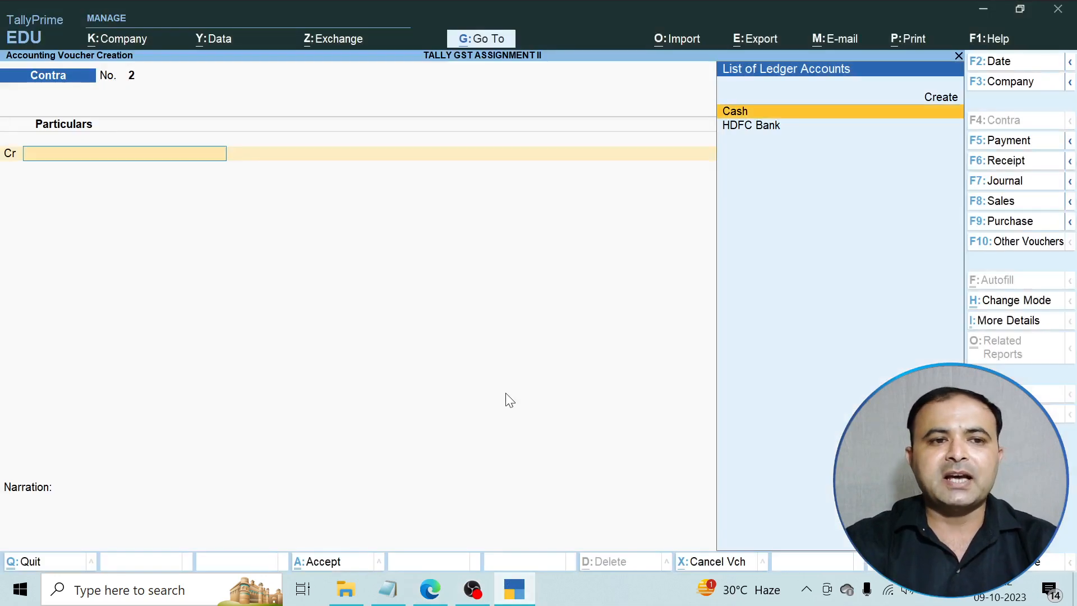
left_click(1025, 147)
key("Up")
key("Up")
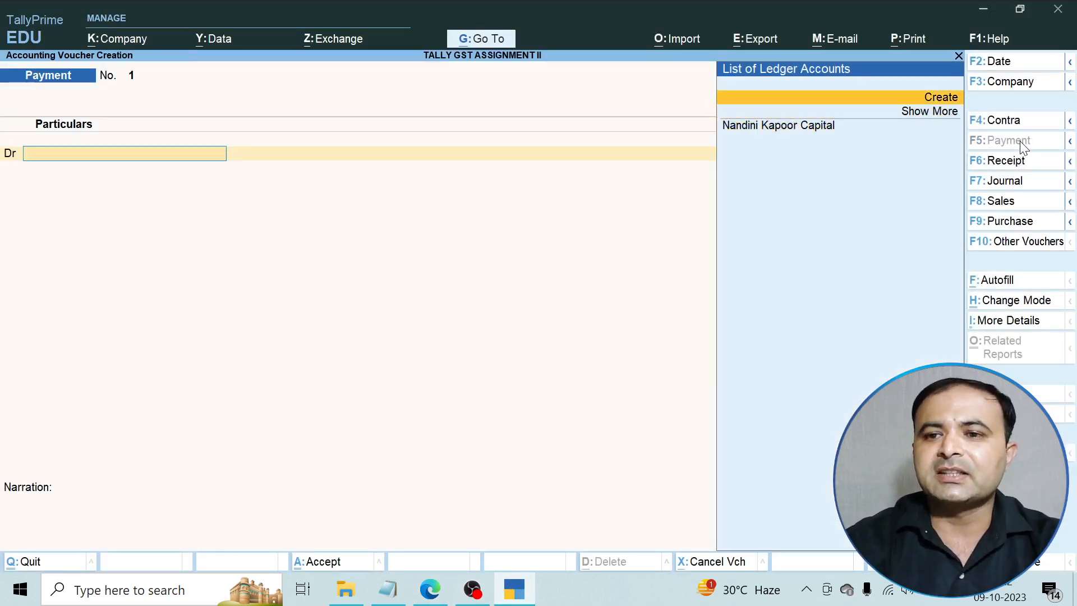
key("Return")
type("O")
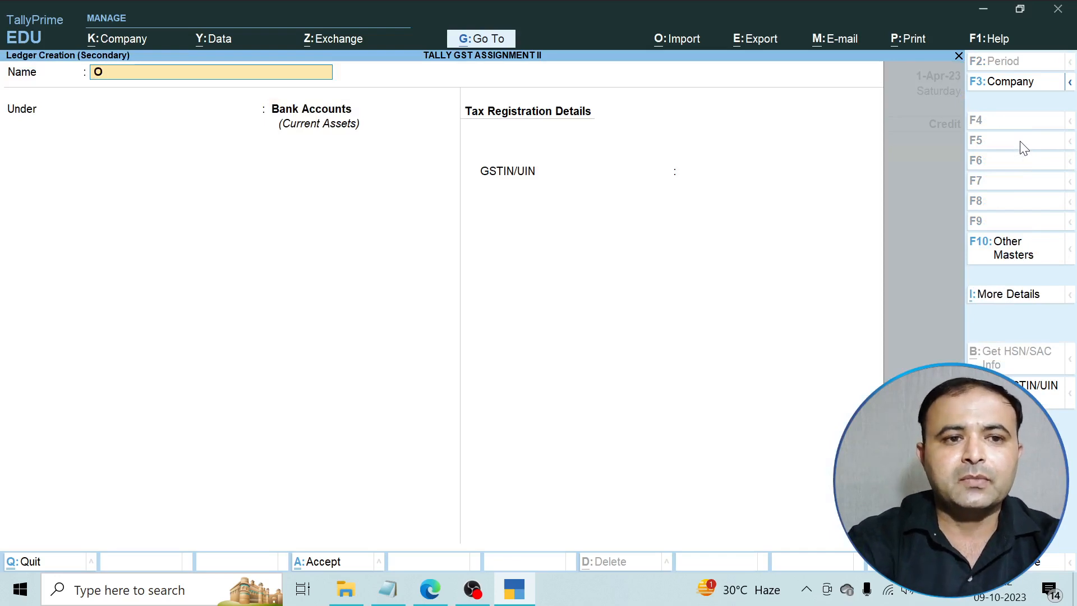
type("ffice Rent")
key("Return")
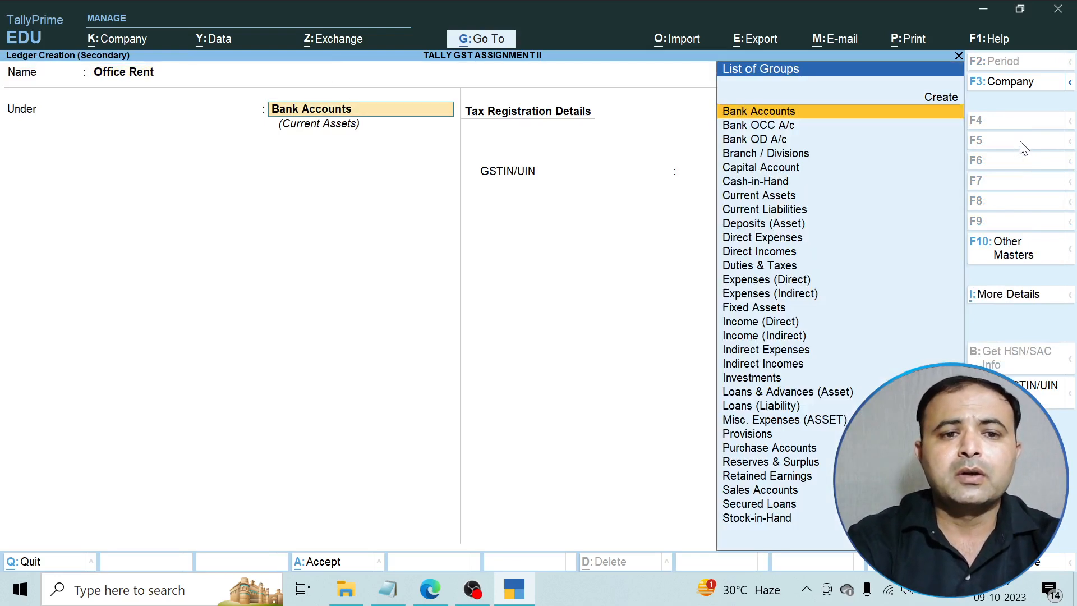
Place Office Rent under Indirect Expenses, GST applicable, with Services as type of supply.
type("I")
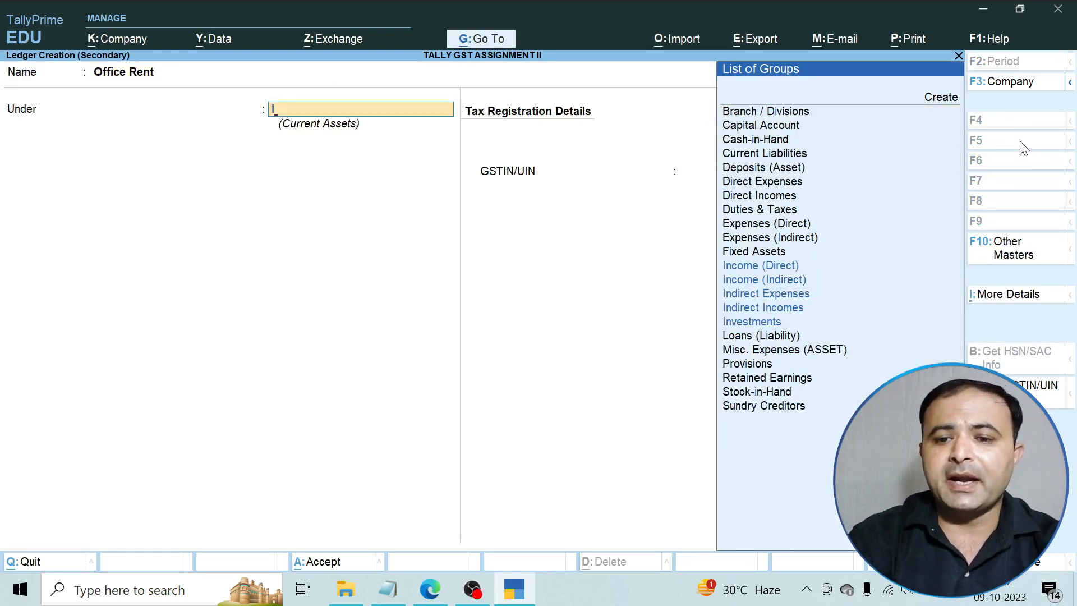
key("Down")
key("Down")
key("Return")
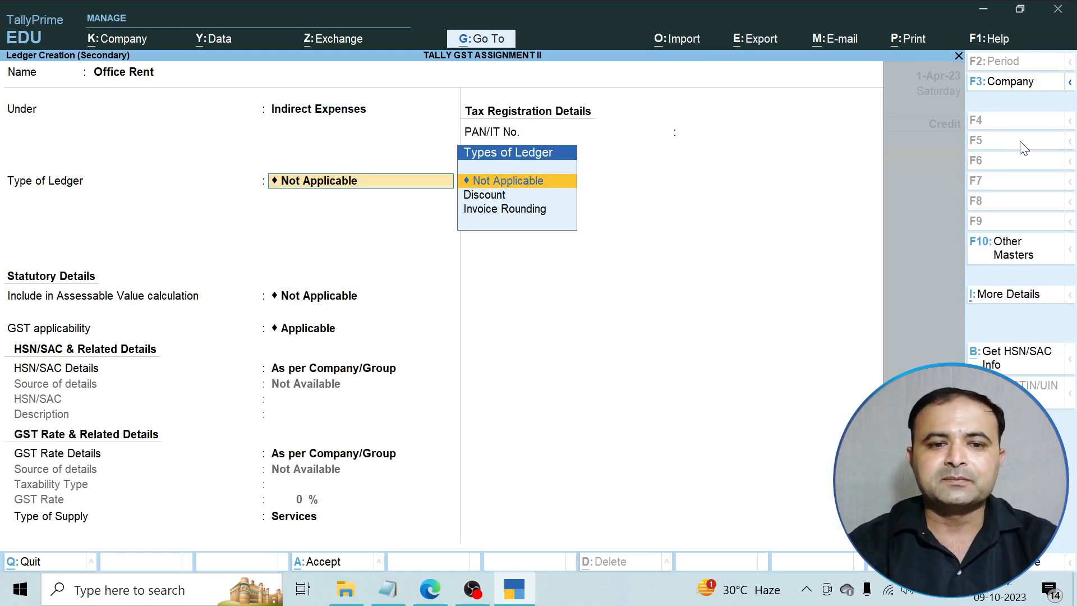
key("Return")
key("Return")
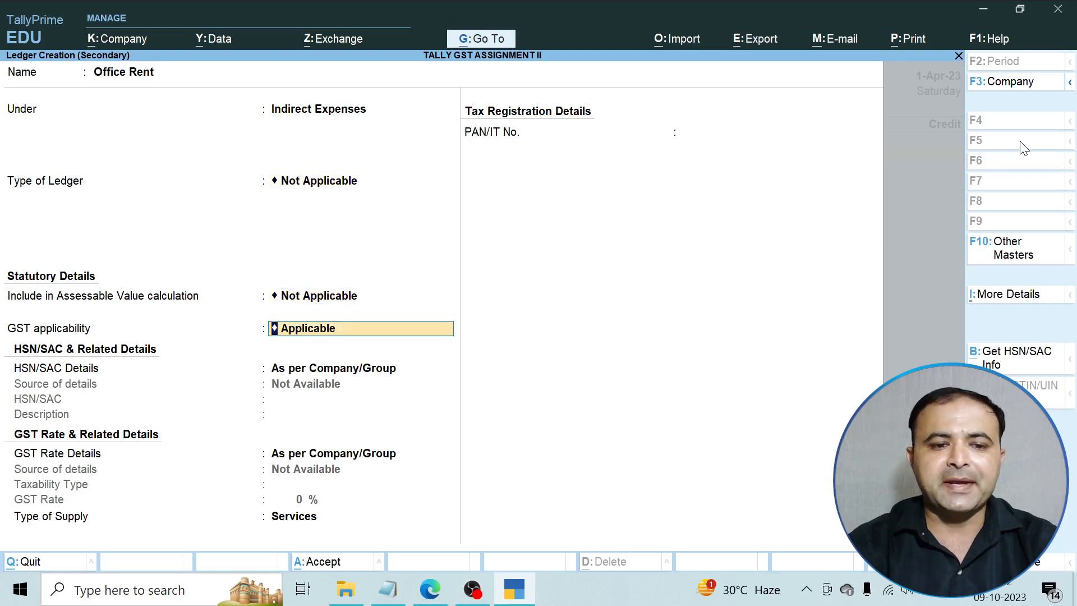
key("Return")
key("Return")
key("Return")
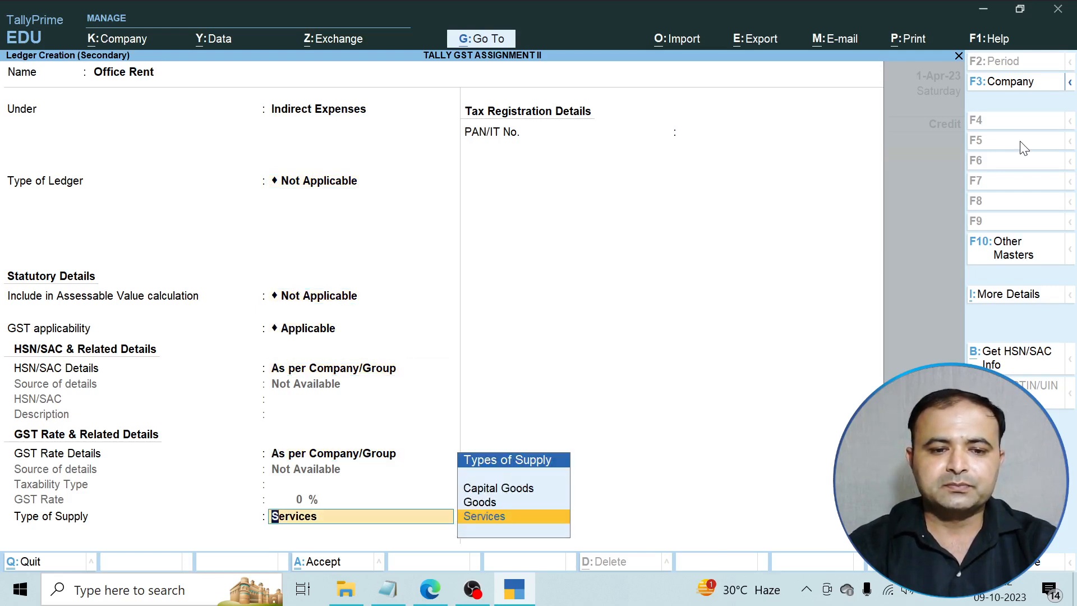
key("Up")
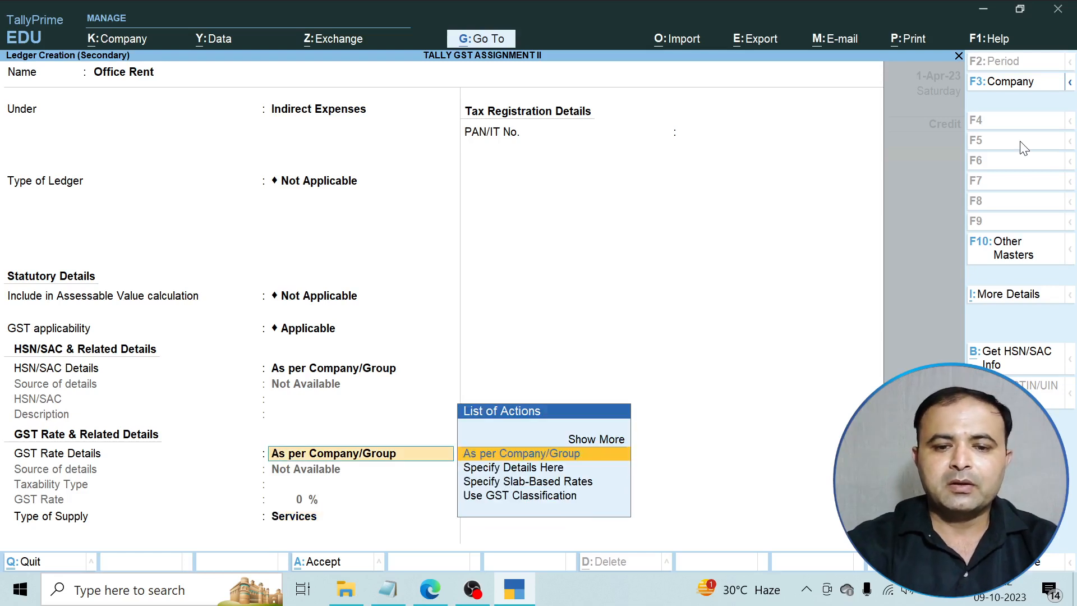
key("Return")
key("Return")
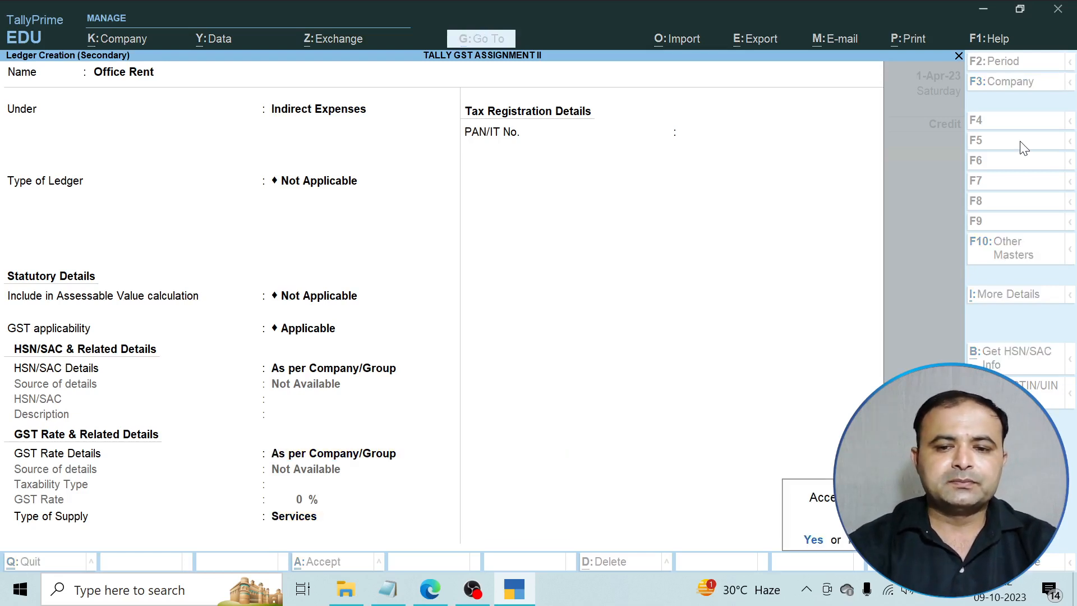
key("Return")
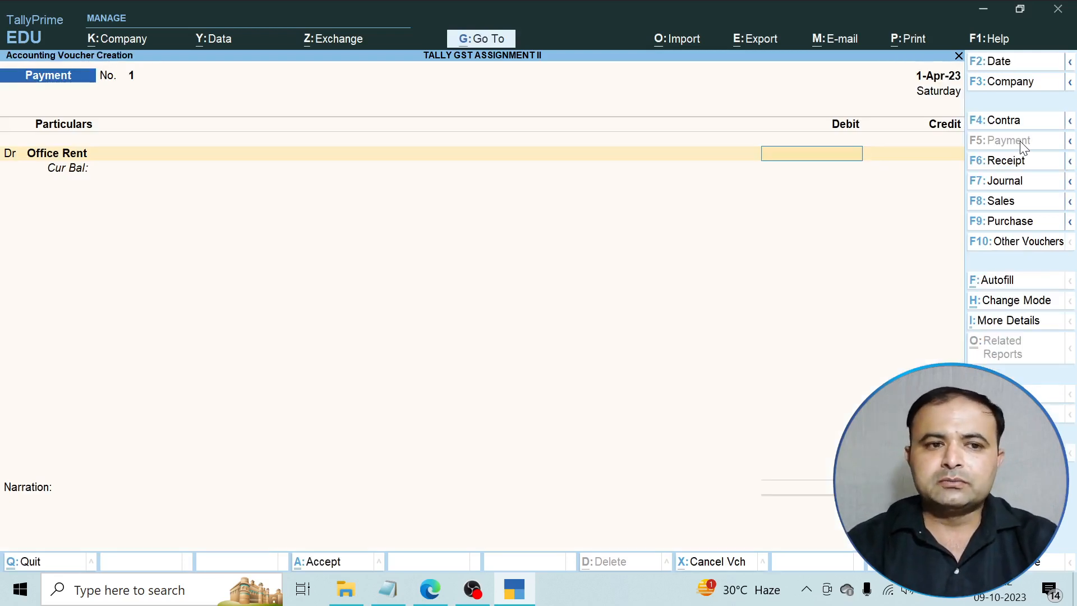
Re-save the Office Rent ledger through alteration and debit it 2,500 on the payment voucher.
key("BackSpace")
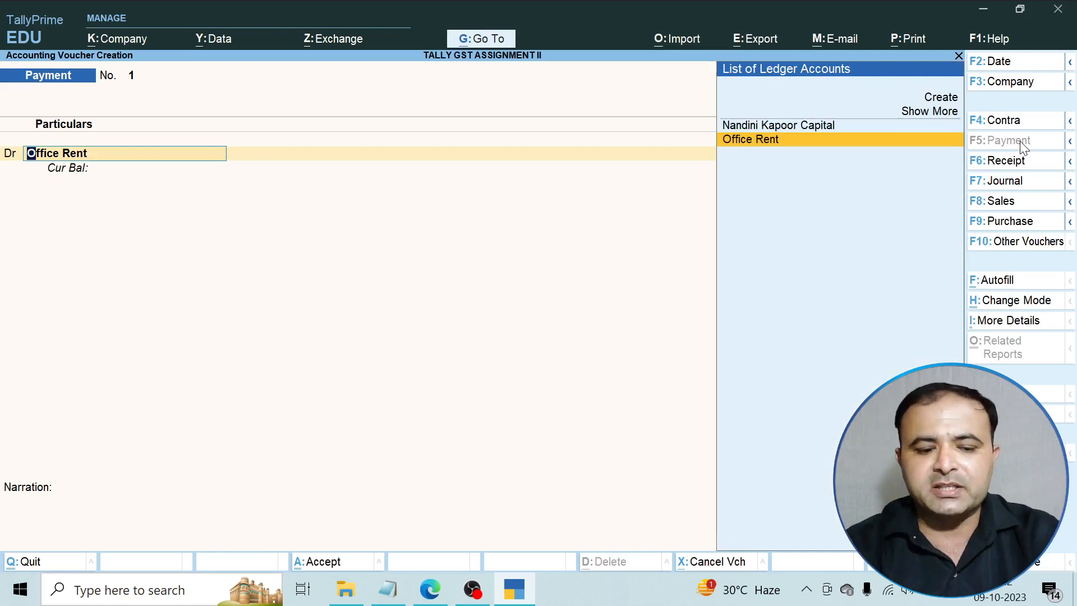
key("ctrl")
key("ctrl+Return")
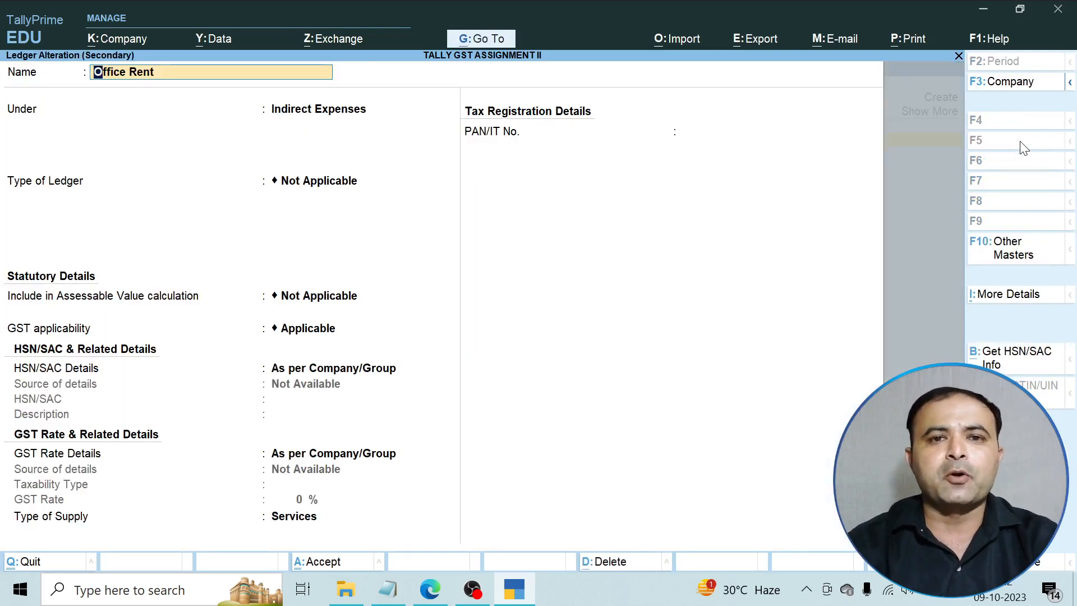
key("Return")
key("Return")
key("Return")
key("Return")
key("Return")
key("Return")
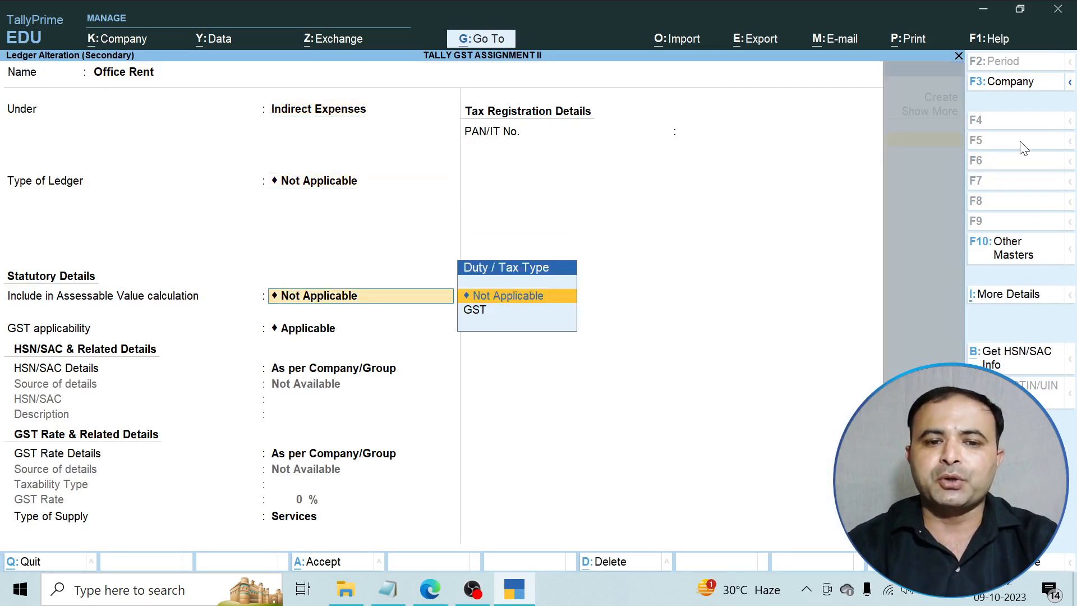
key("Return")
key("Return")
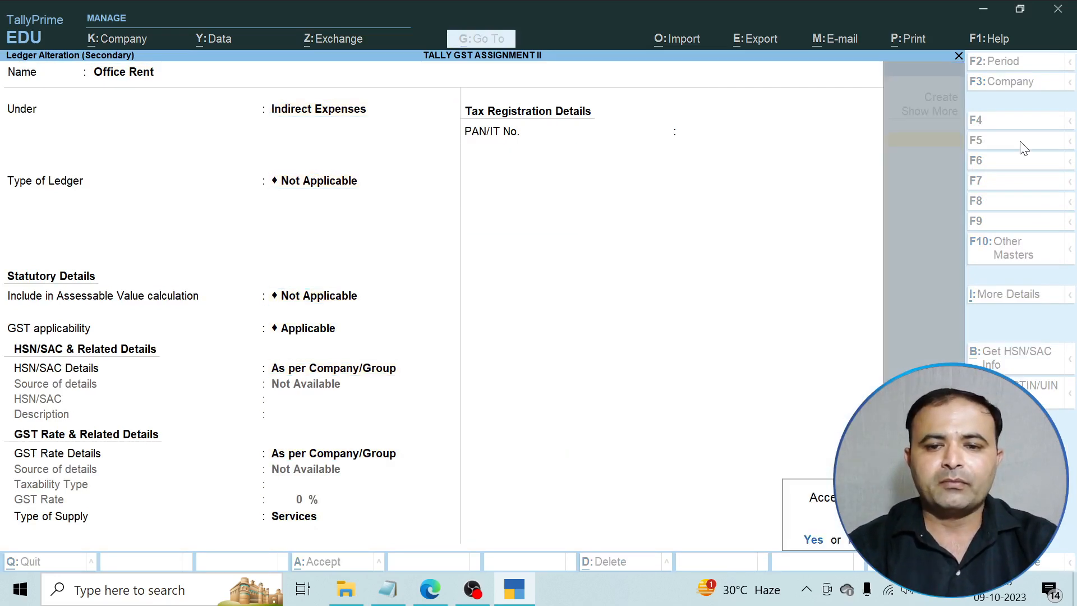
key("Return")
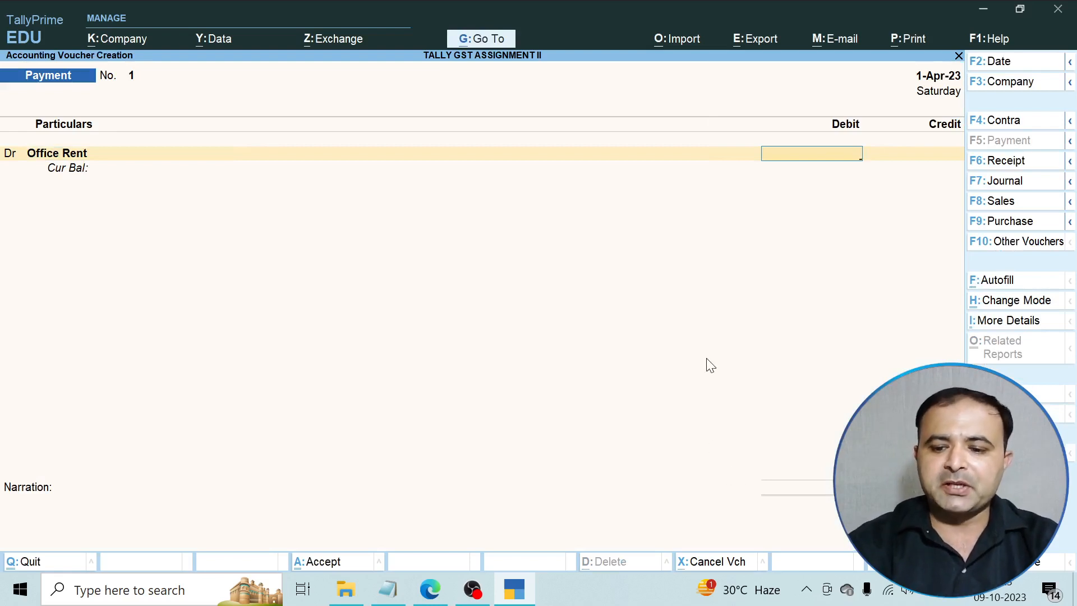
type("2500")
key("Return")
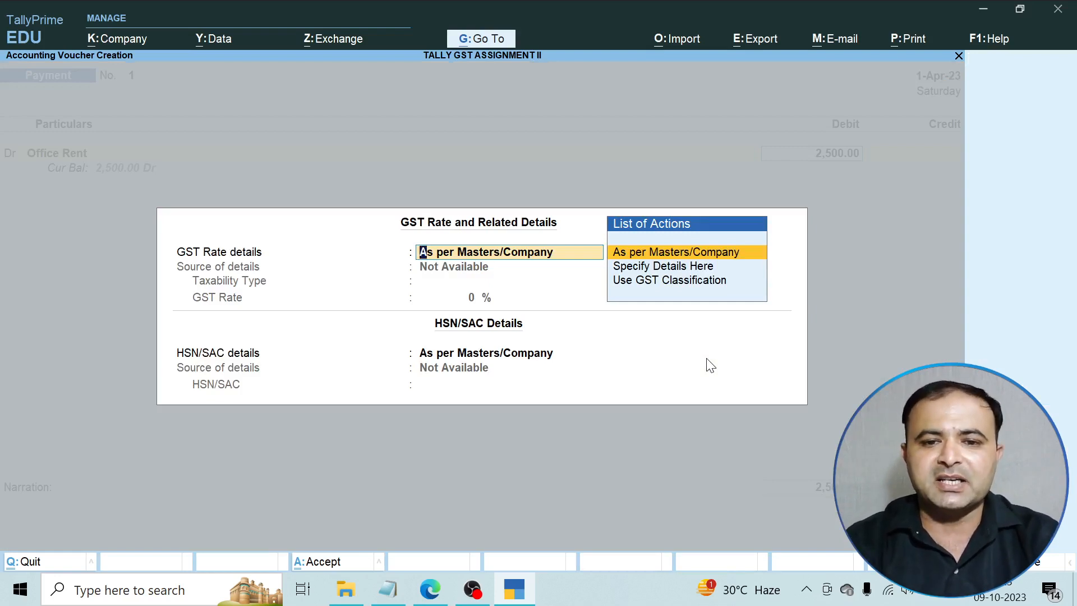
Accept the GST details, credit Cash, and set party state Uttar Pradesh with registration type Unknown.
key("Return")
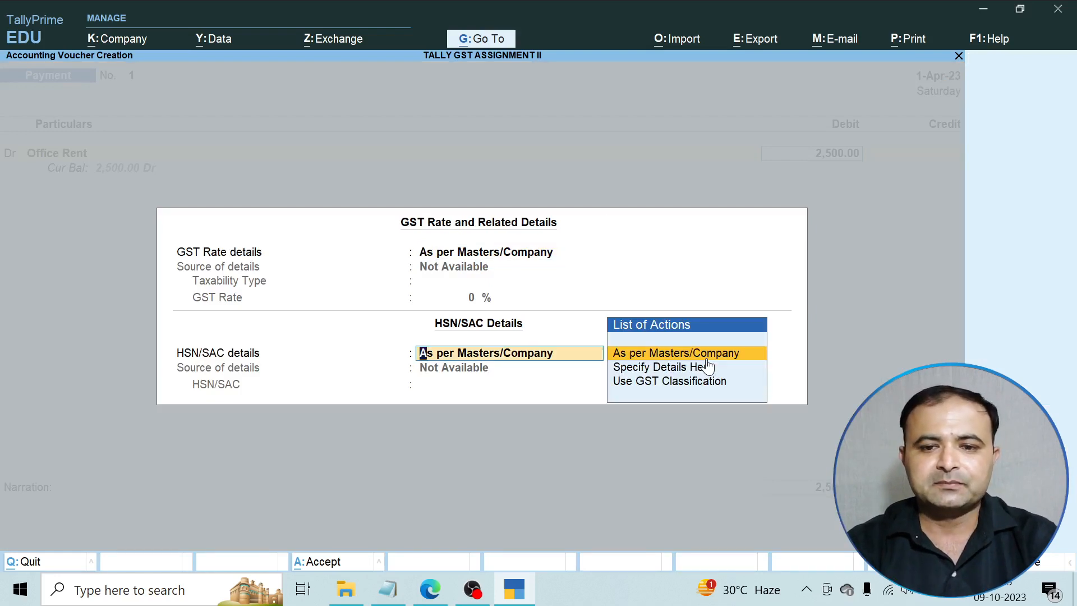
key("Return")
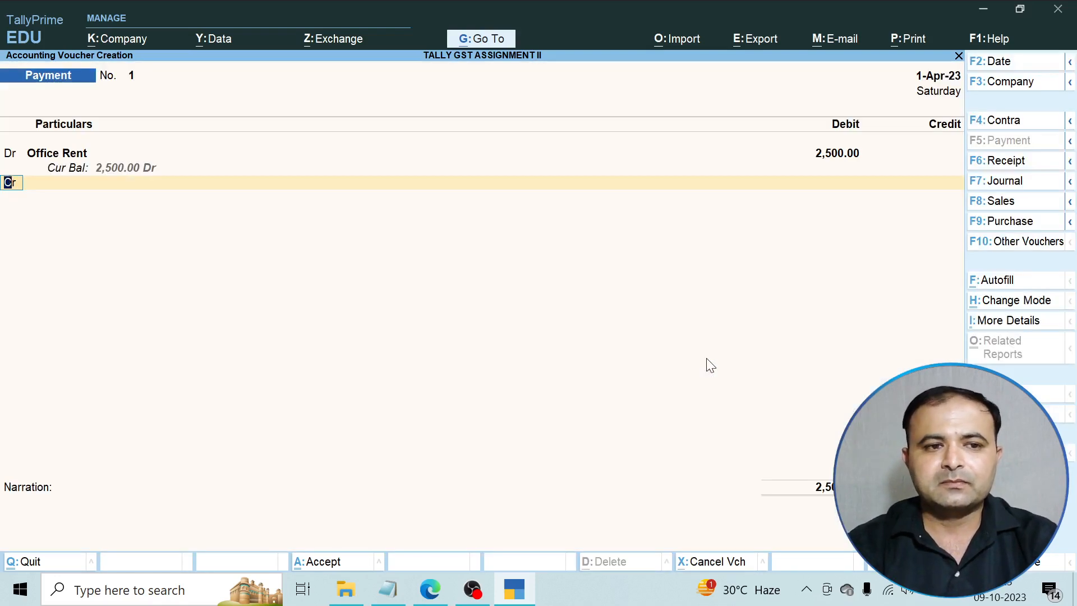
key("Return")
key("Return")
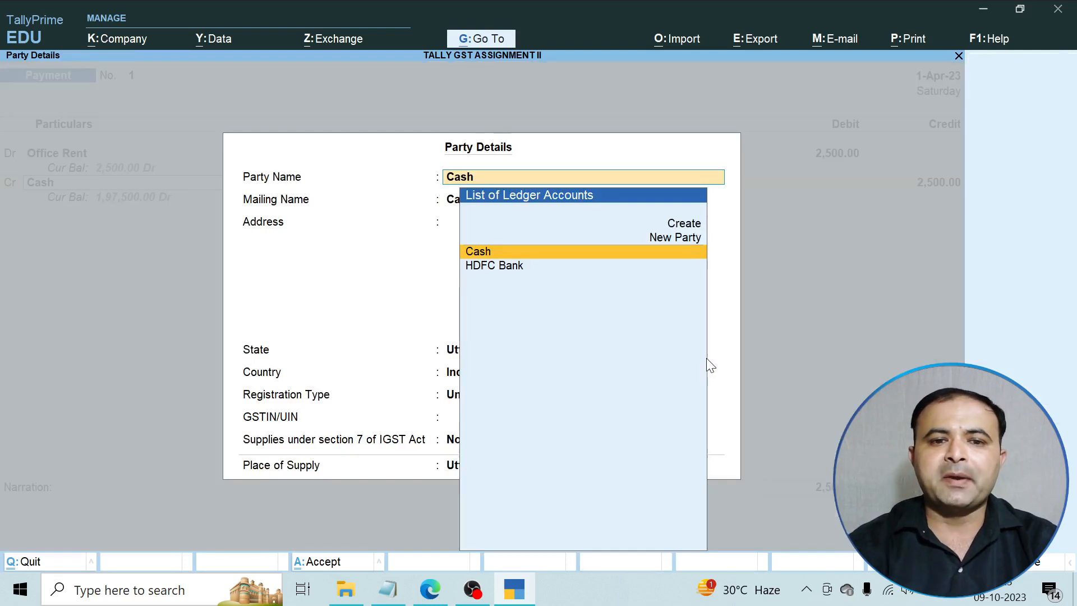
key("Return")
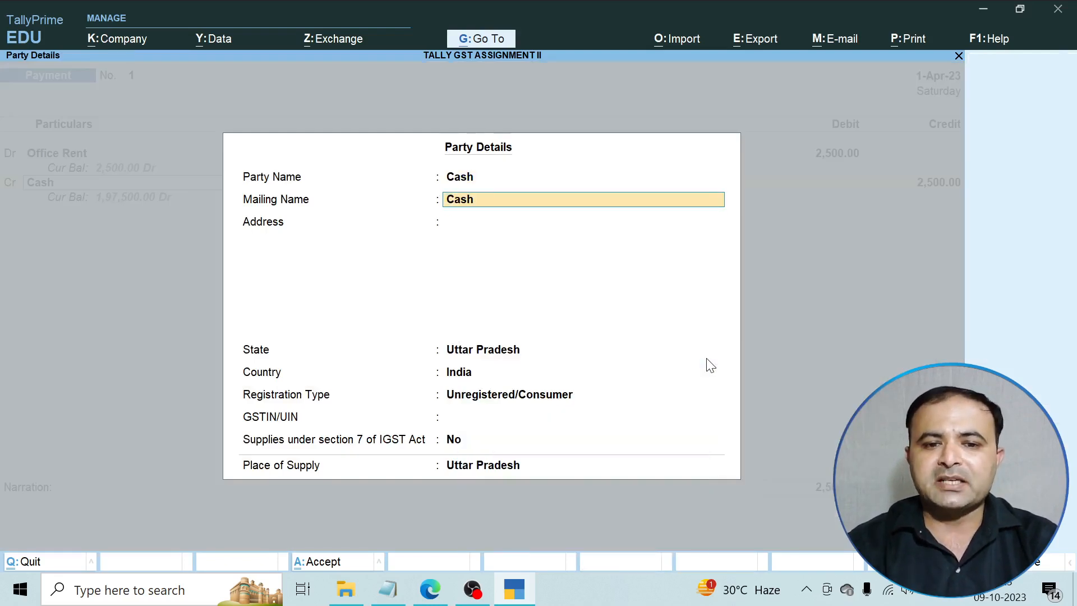
key("Return")
key("Return")
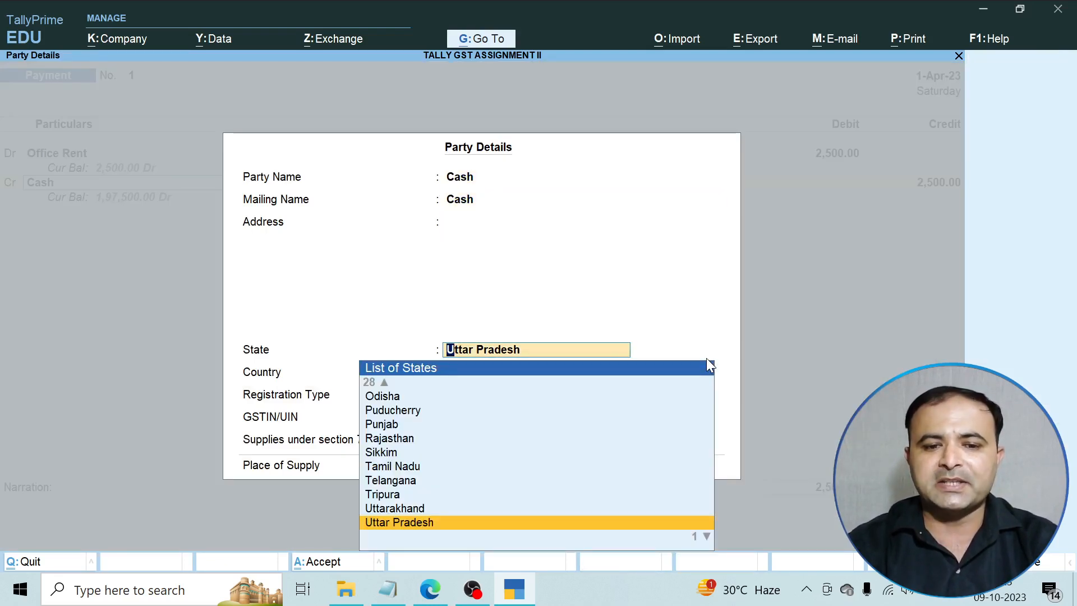
key("Return")
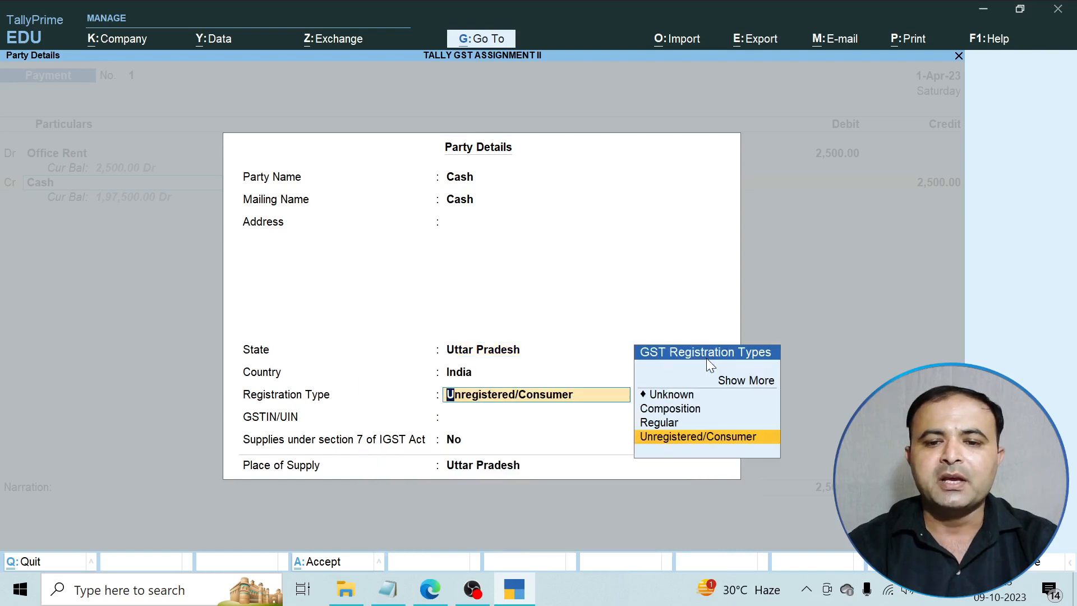
key("Up")
key("Up")
key("Up")
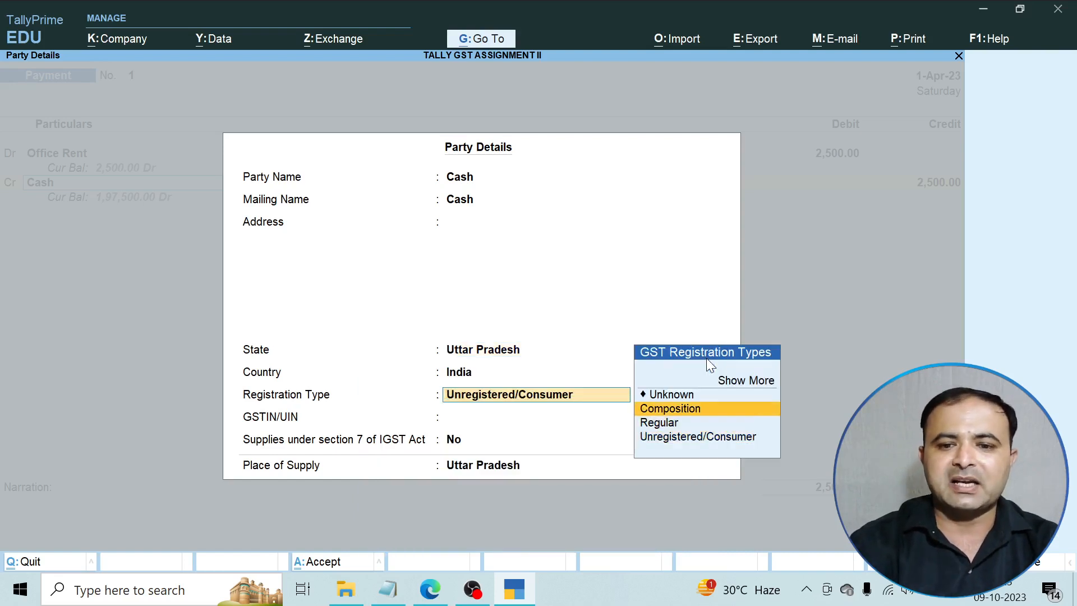
key("Return")
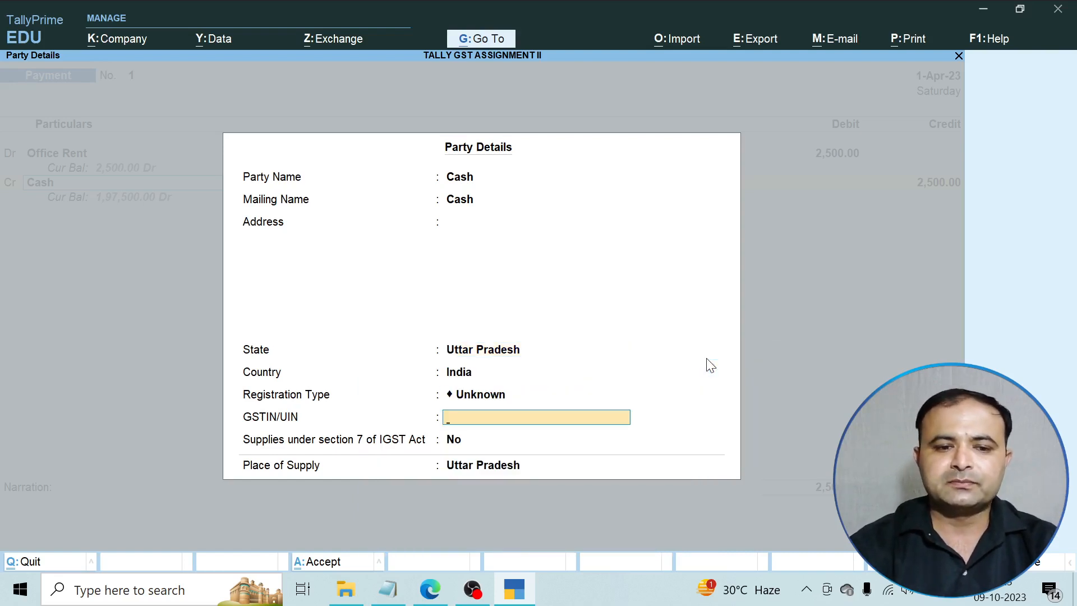
key("Return")
key("Return")
key("Return")
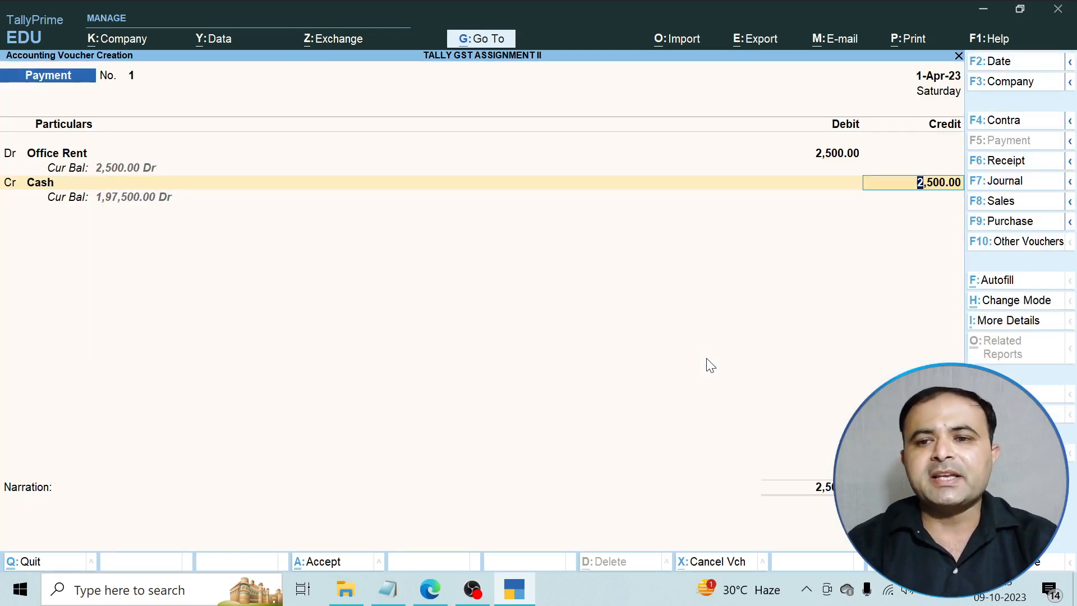
Confirm the 2,500.00 credit to Cash and save the payment voucher.
key("Return")
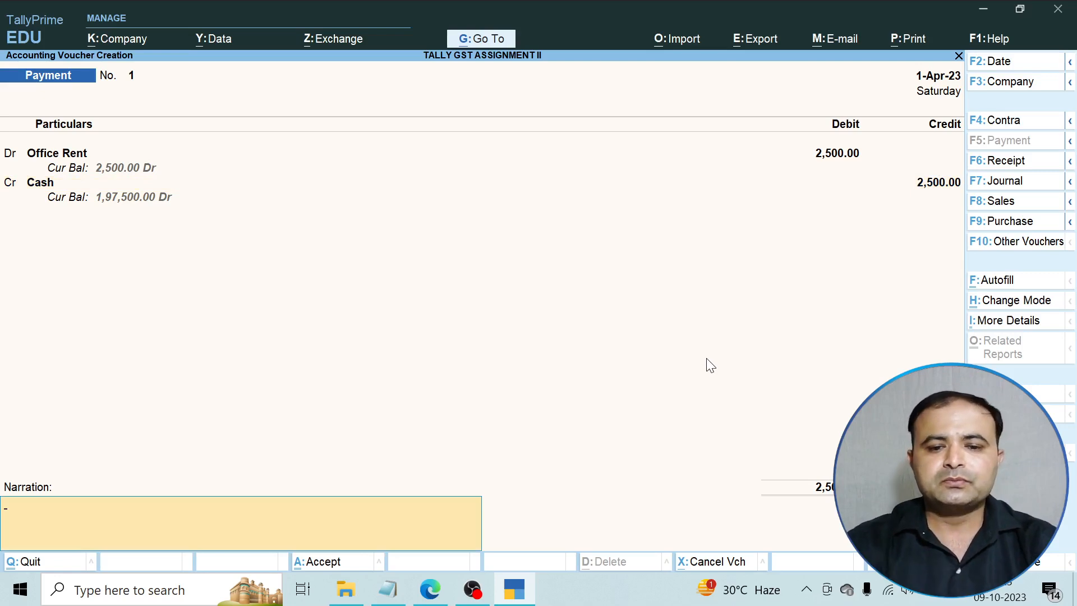
left_click(430, 588)
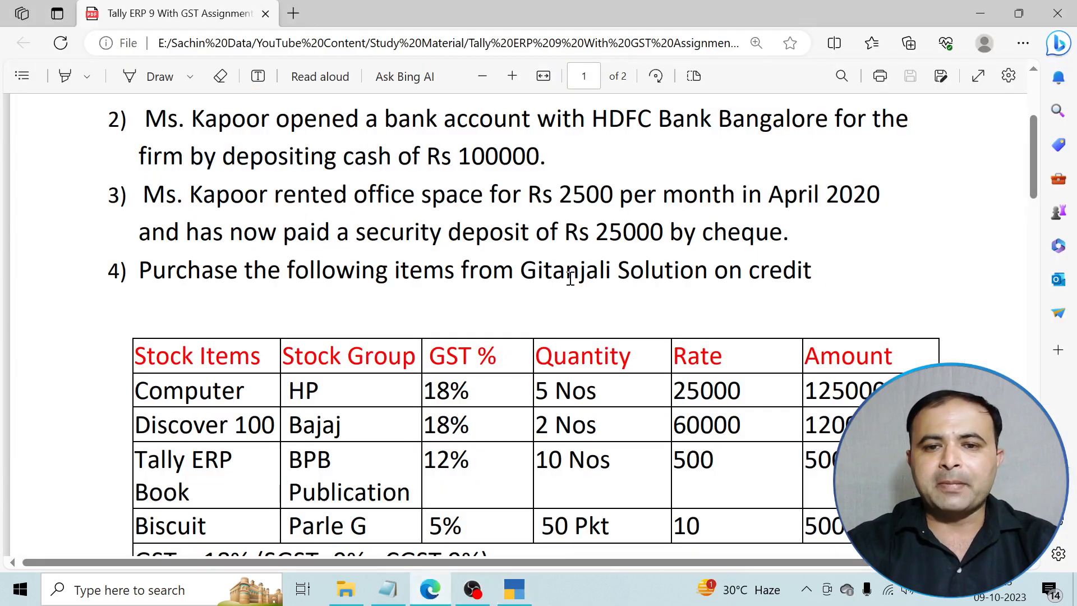
left_click(432, 595)
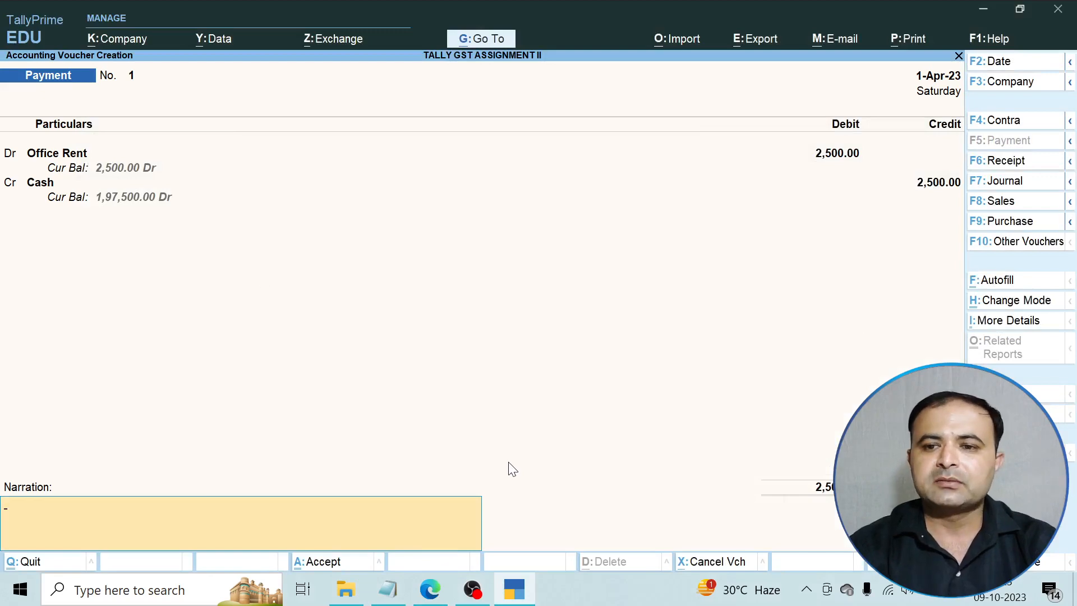
key("Return")
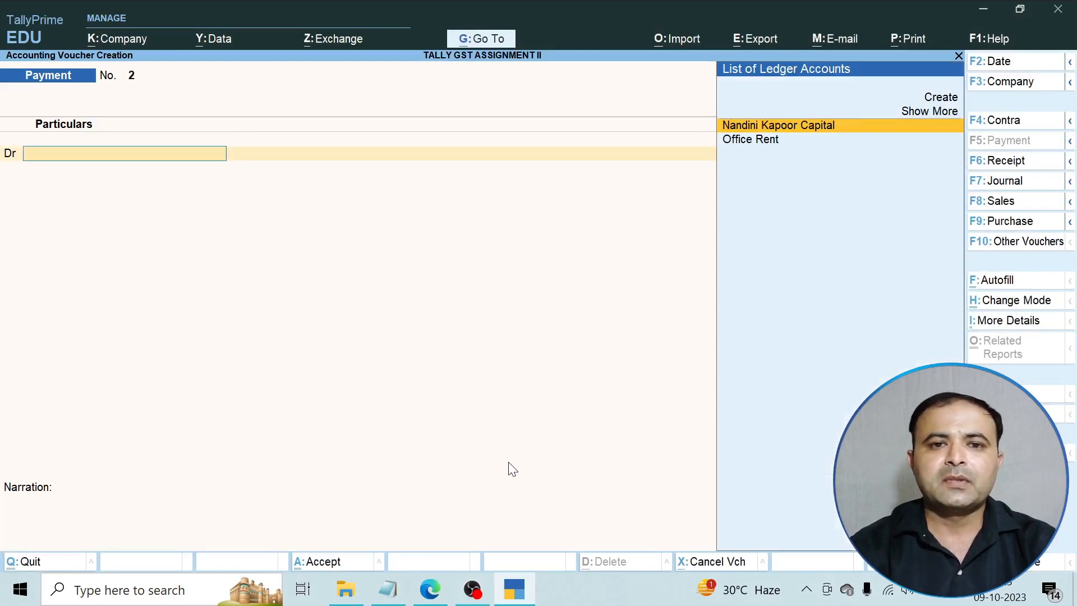
left_click(430, 589)
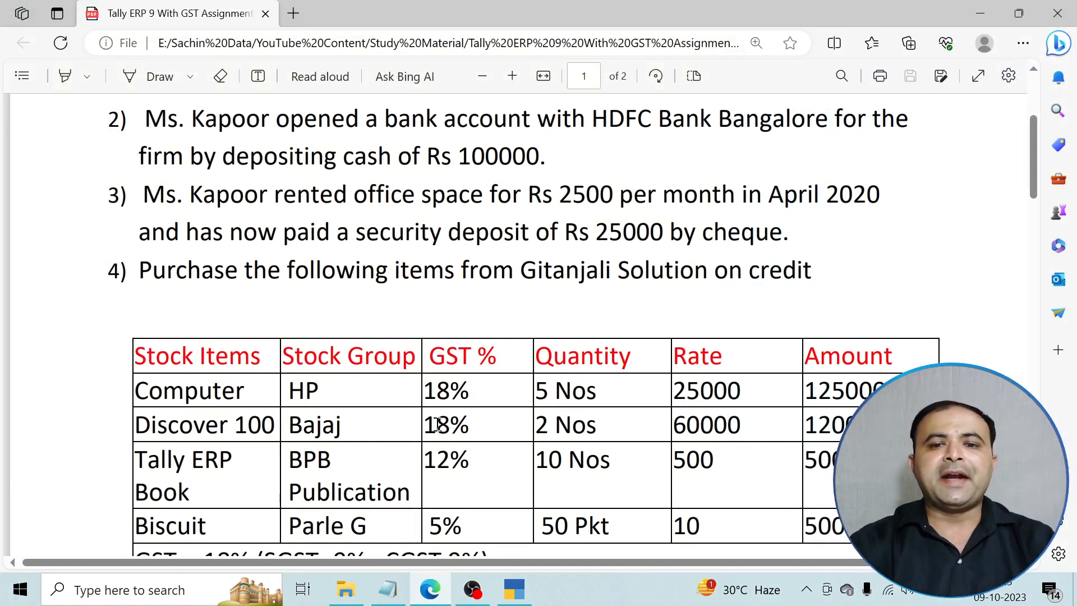
Review the GST 18%, 12% and 5% rows in the PDF, then exit the blank voucher to Gateway of Tally.
scroll(438, 425, "down", 3)
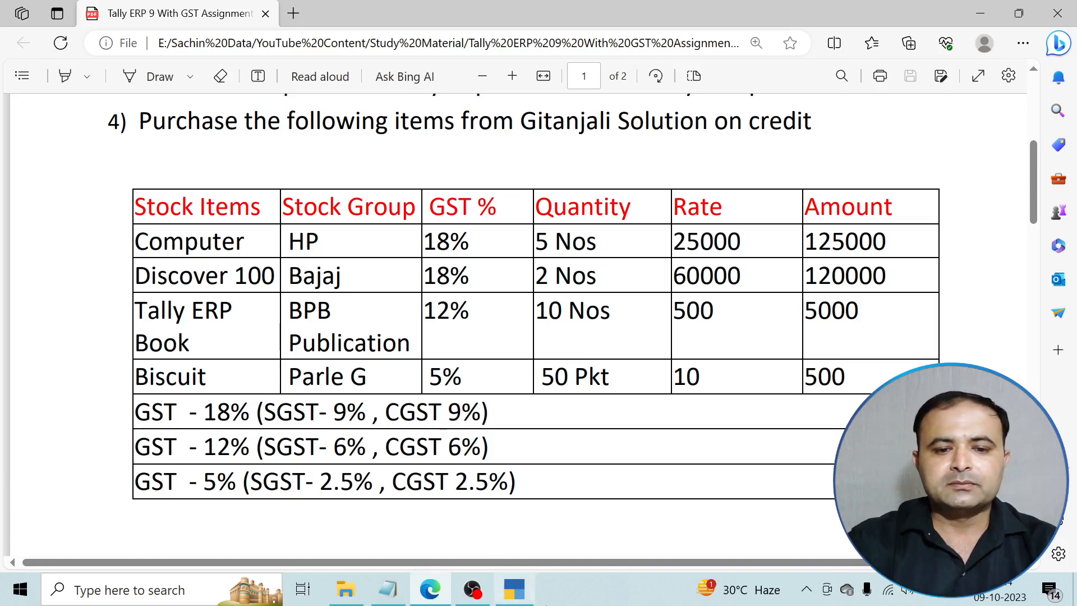
left_click(514, 589)
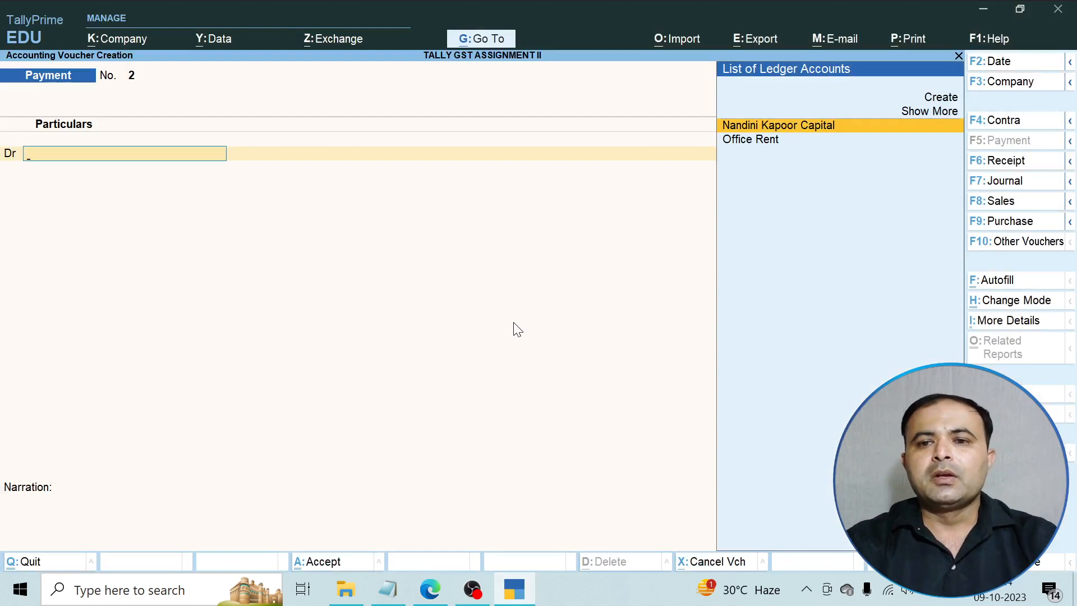
key("Escape")
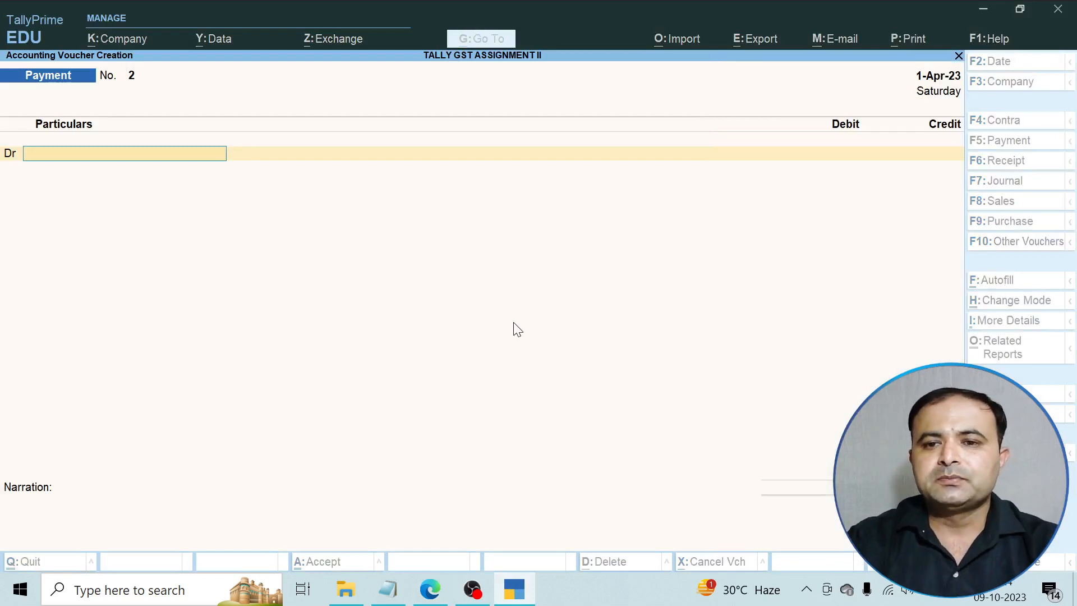
key("Escape")
key("Up")
key("Up")
key("Up")
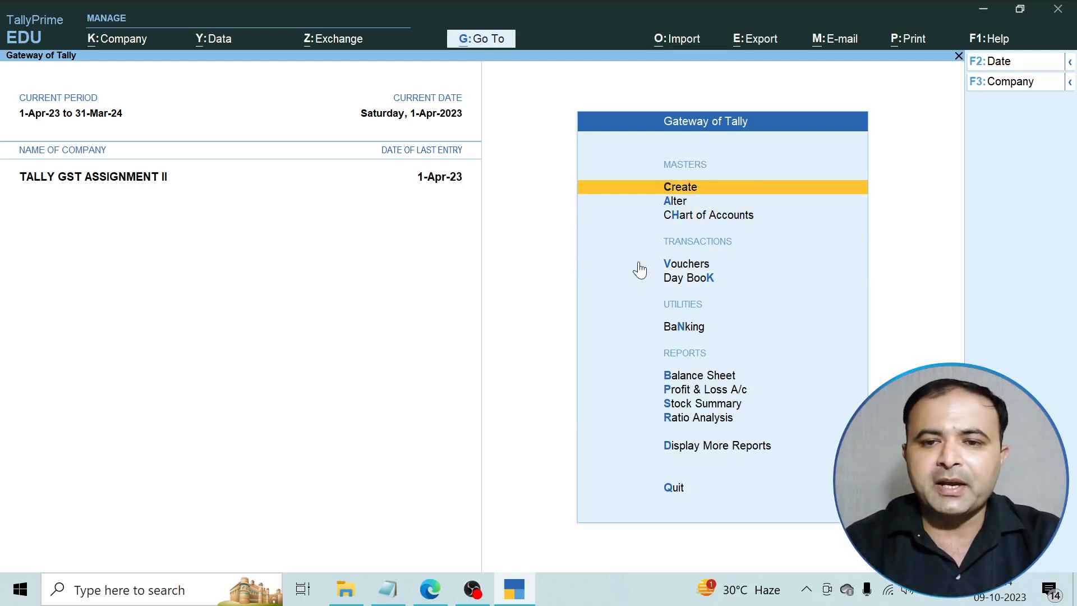
Start a new stock group named Computer Accessories under Primary.
key("Return")
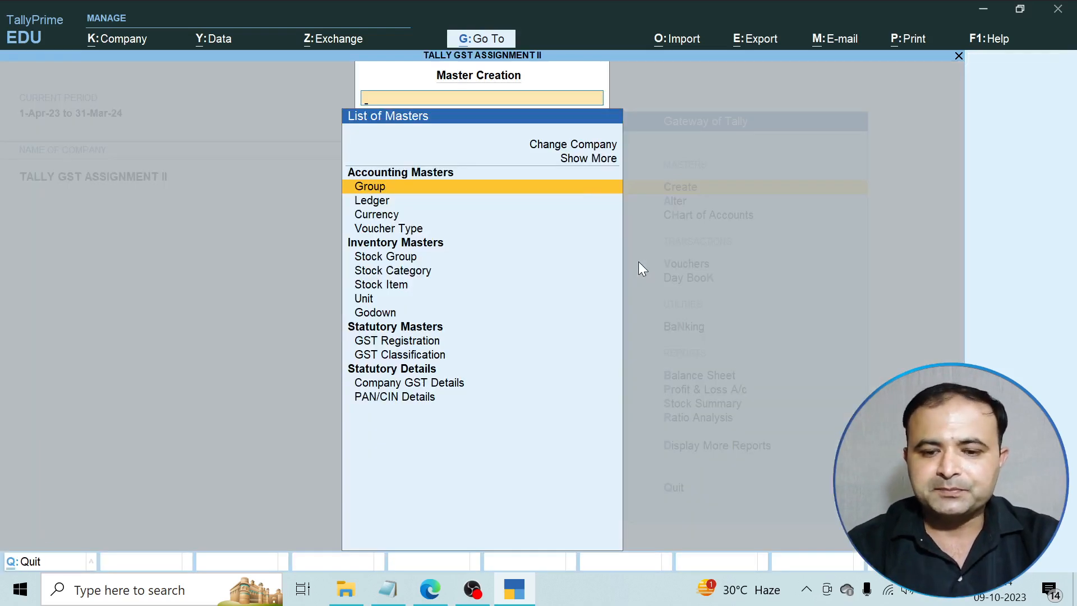
key("Down")
key("Down")
key("Down")
key("Down")
key("Down")
key("Return")
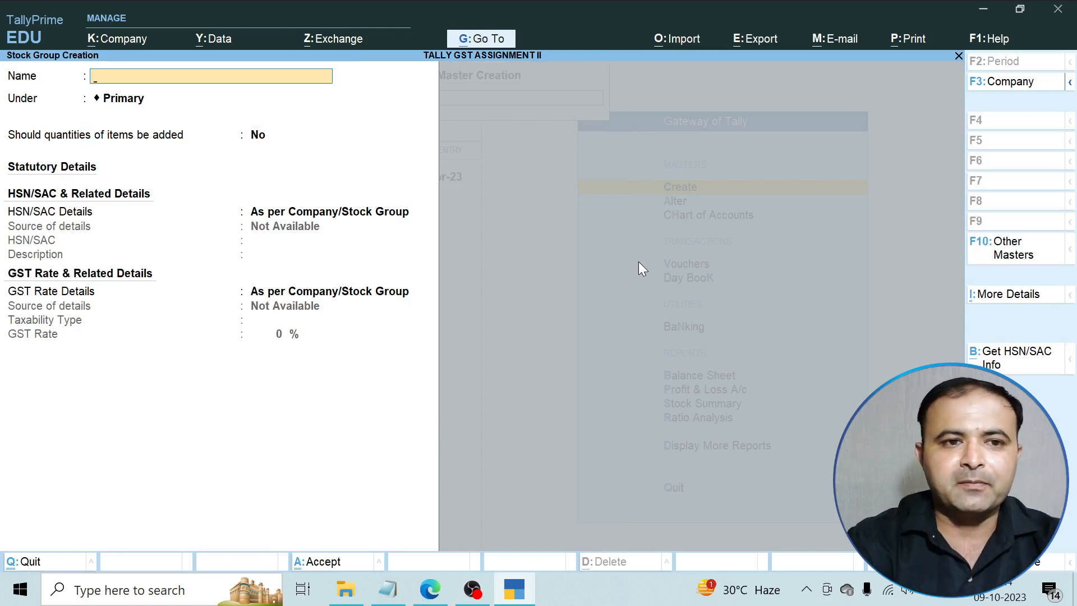
type("Computer Accessor")
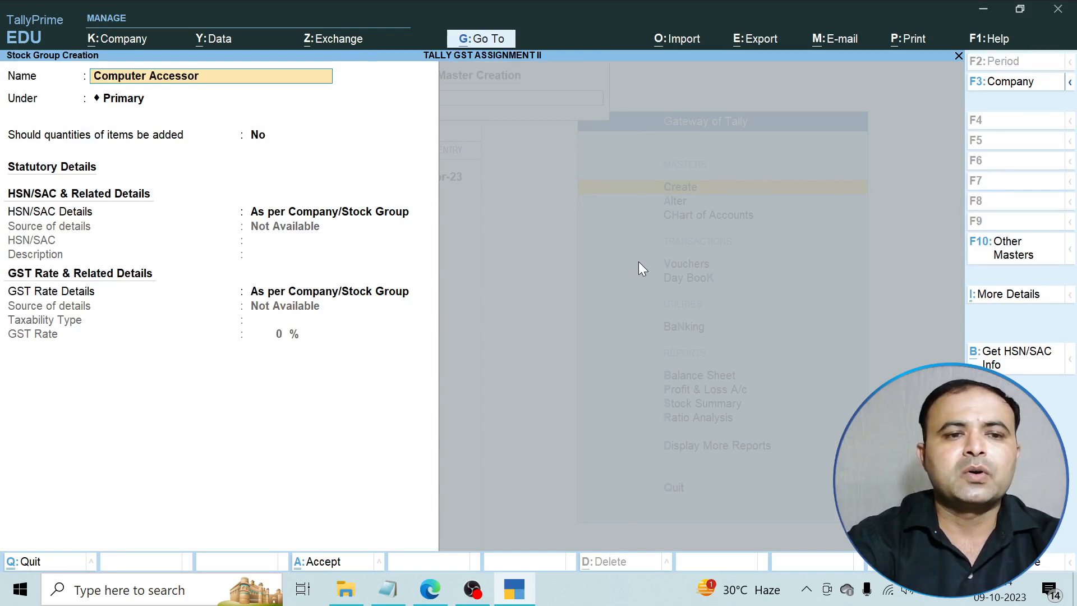
type("ies")
key("Return")
key("Return")
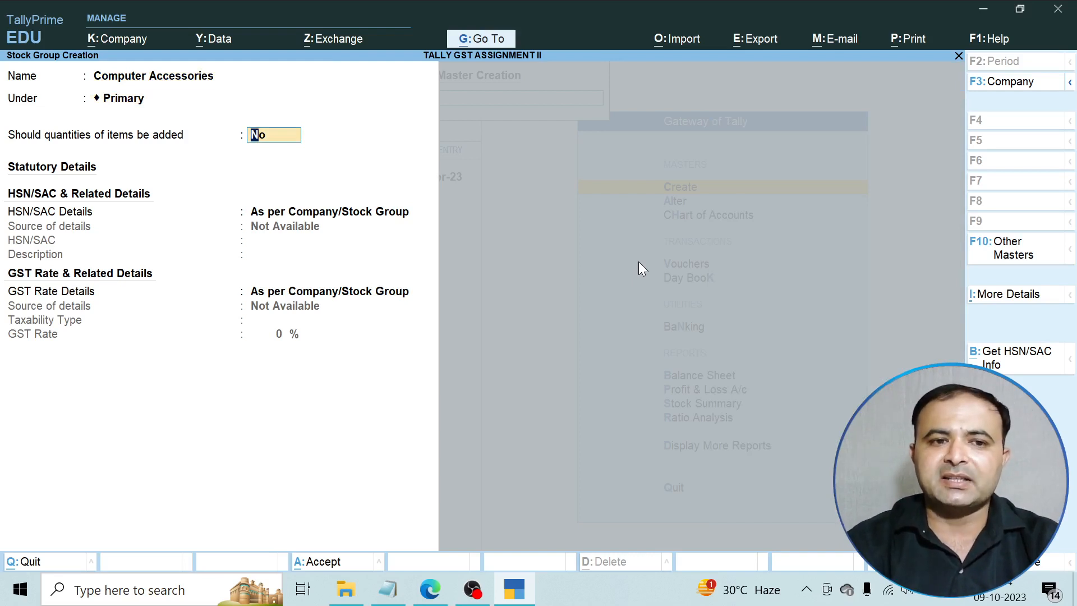
Set the group's HSN/SAC details to As per Company/Stock Group.
key("Return")
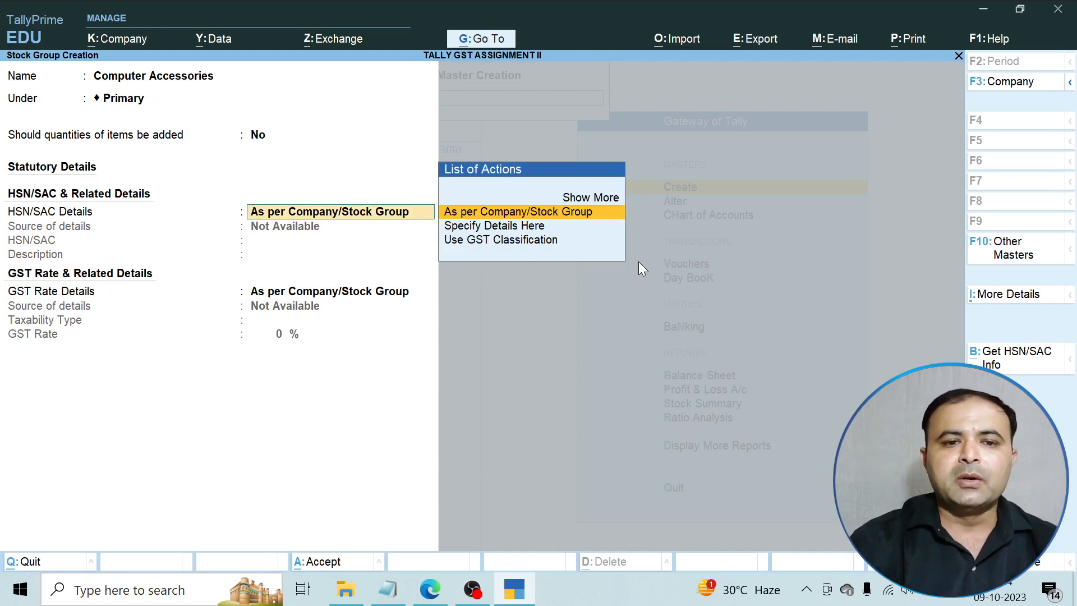
key("Return")
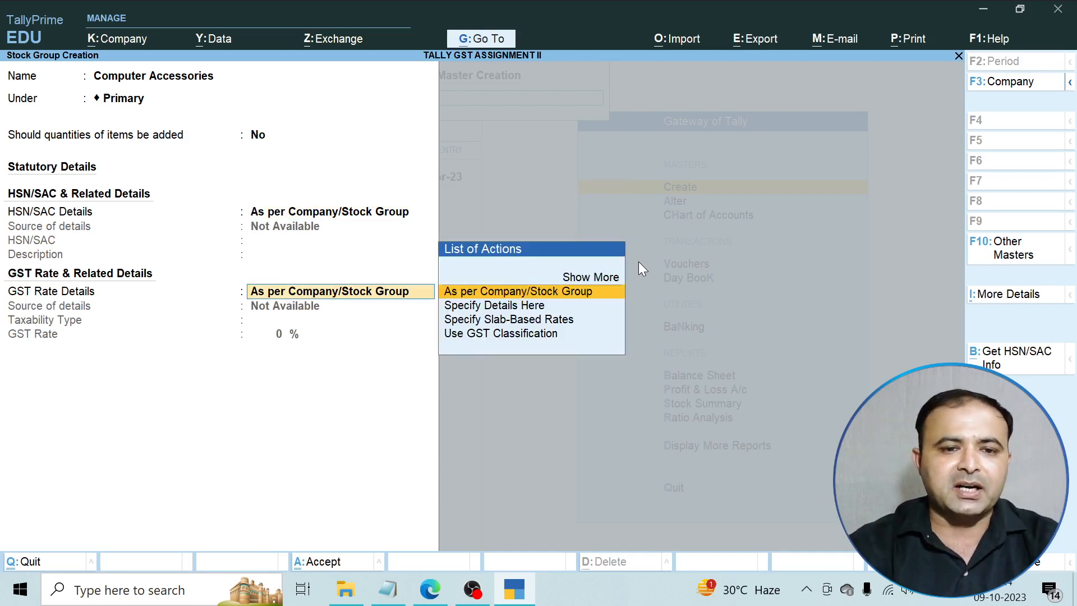
key("BackSpace")
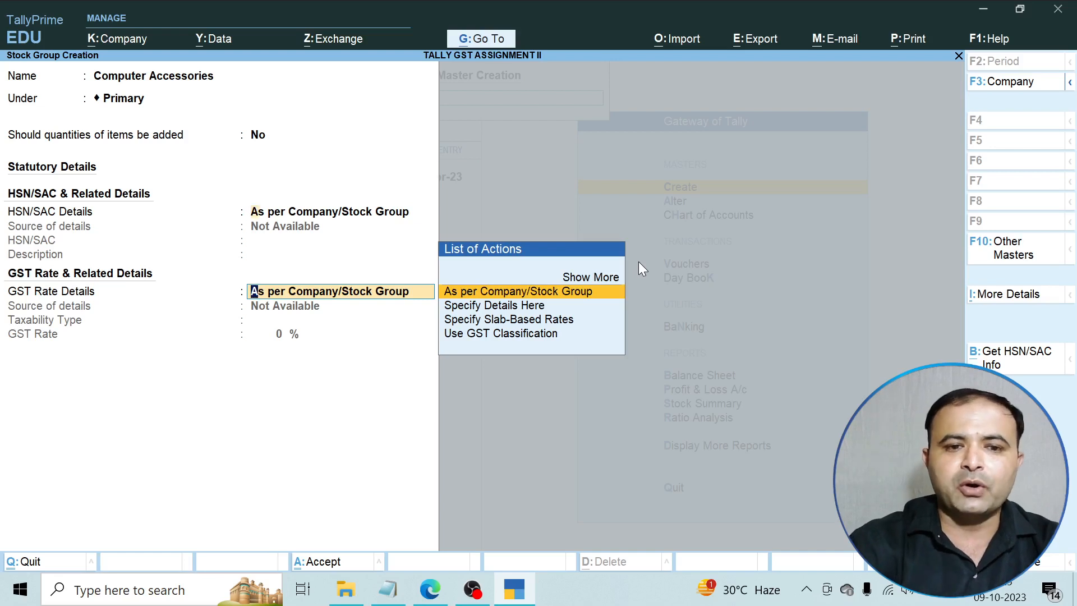
key("Down")
key("Down")
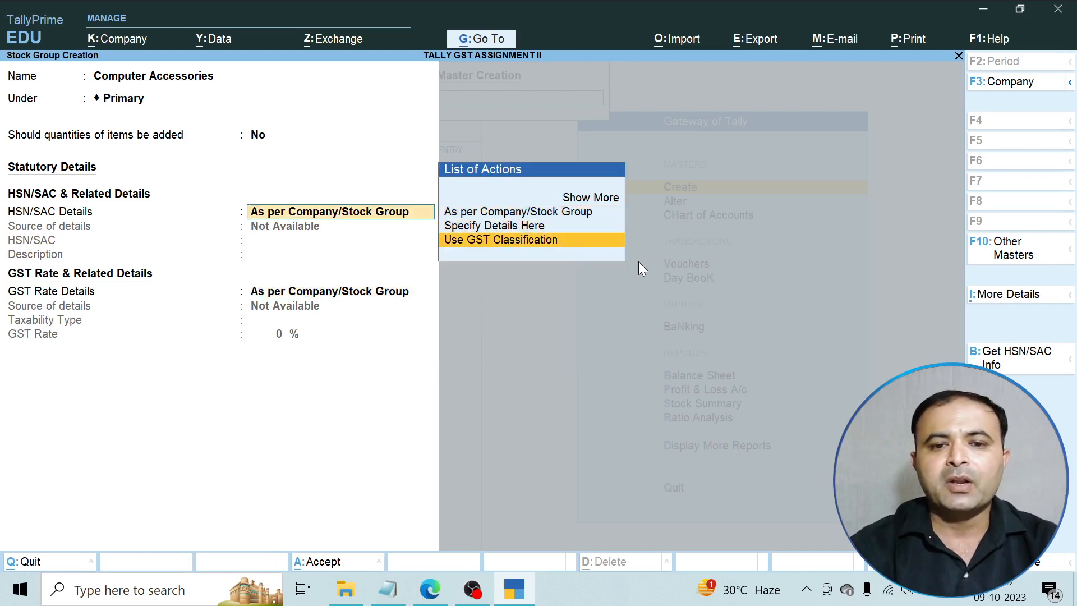
key("Return")
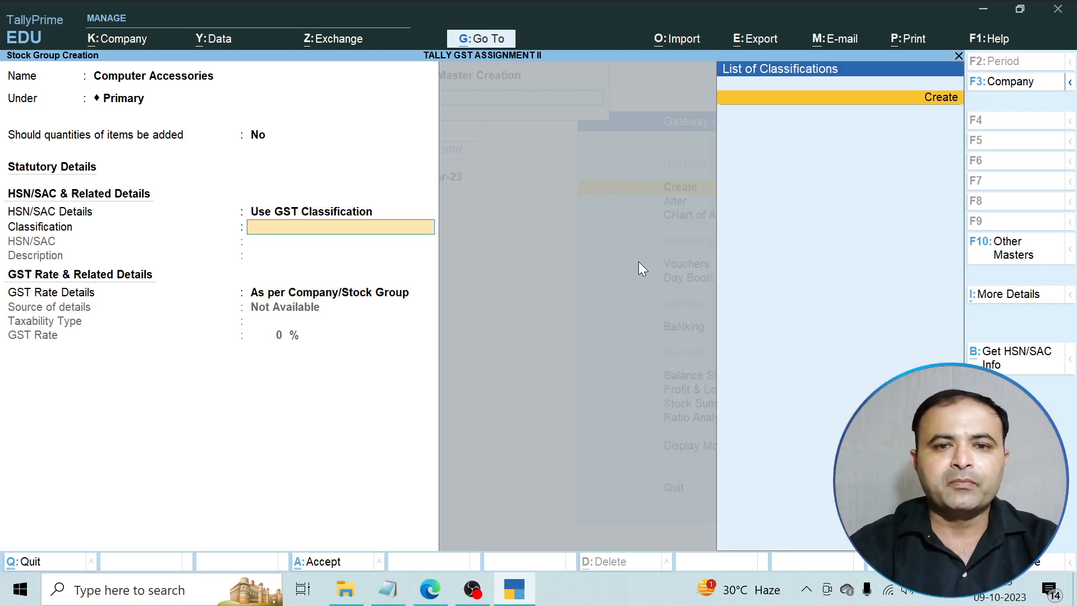
key("BackSpace")
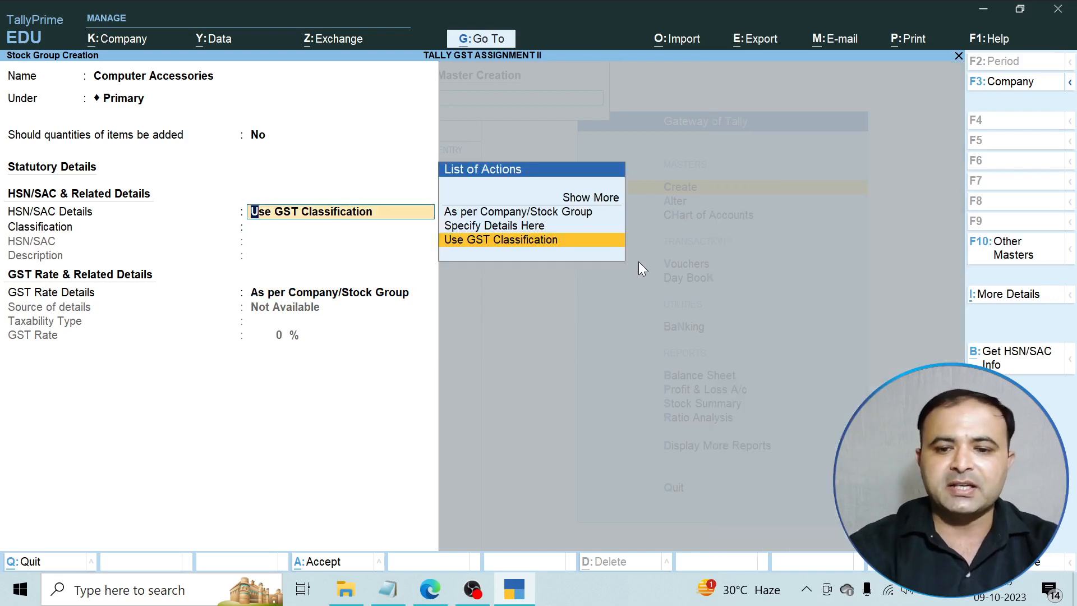
key("Up")
key("Up")
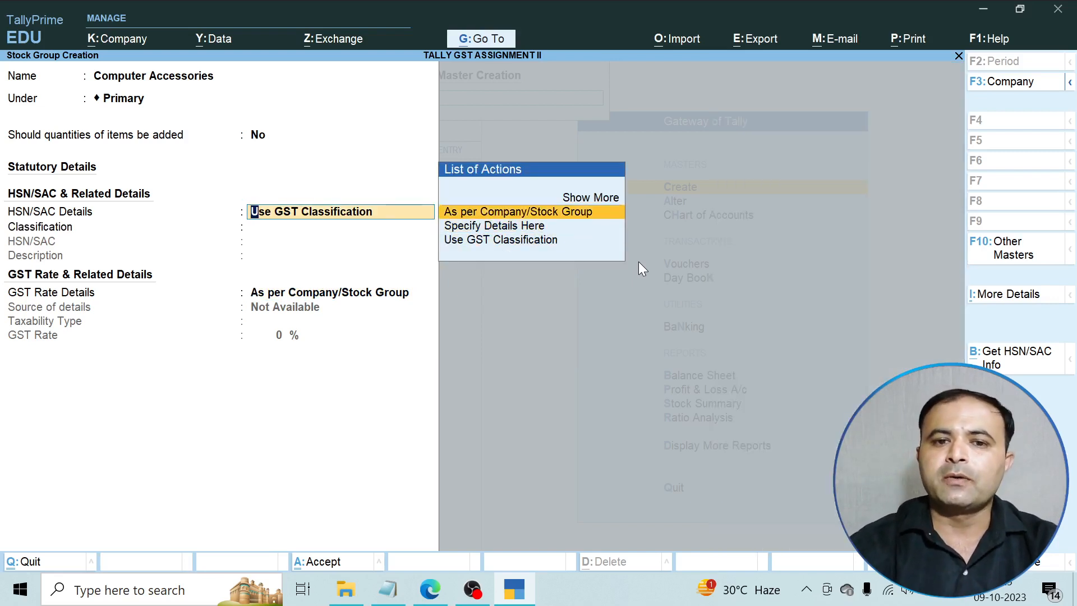
key("Return")
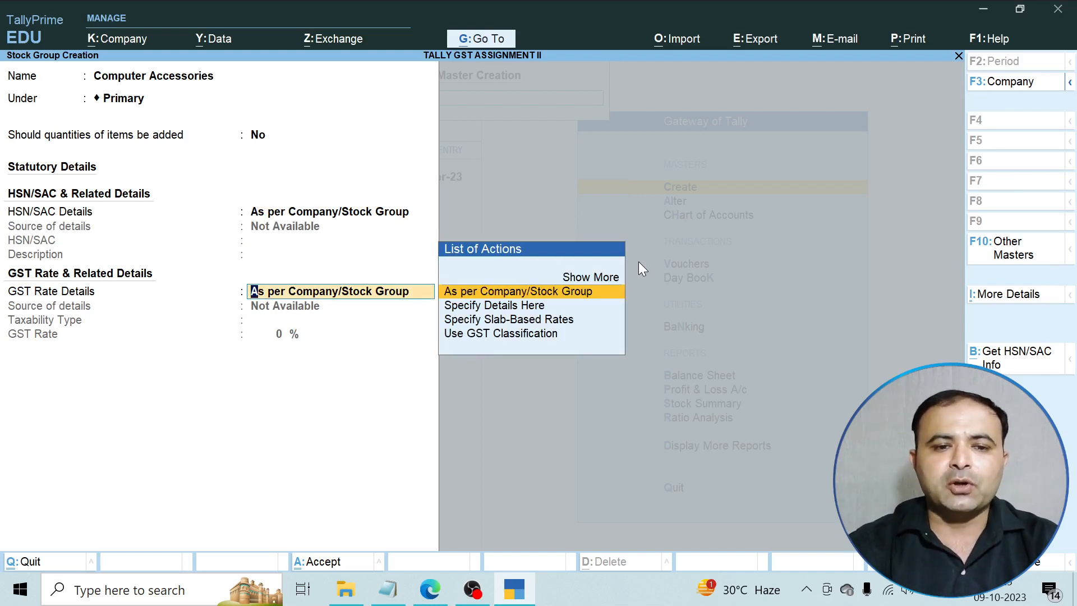
Specify GST rate details here as Taxable at 18% and save the group.
key("Return")
key("Escape")
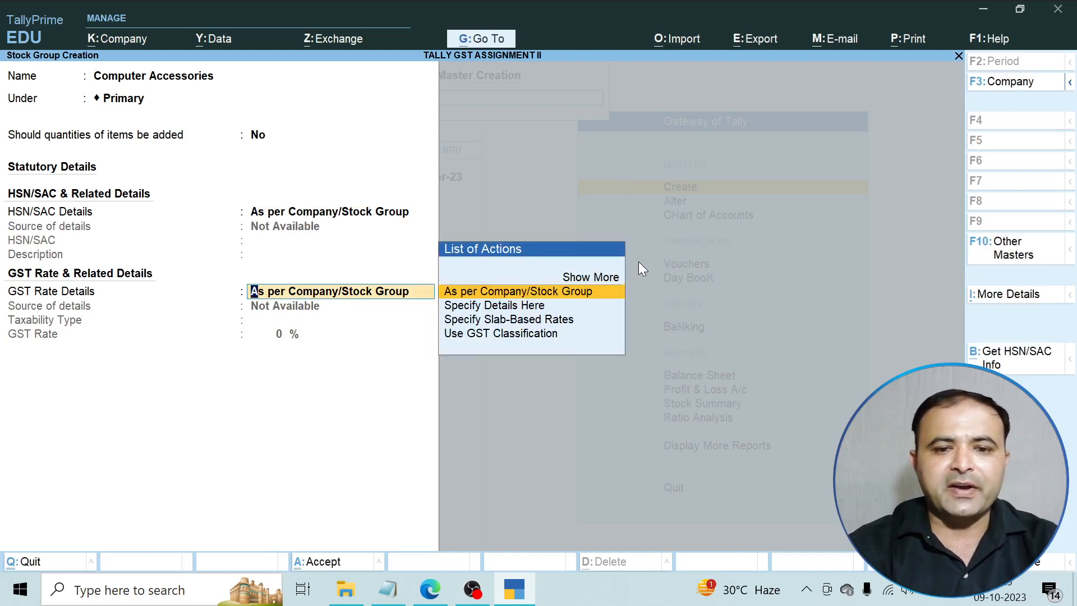
key("Down")
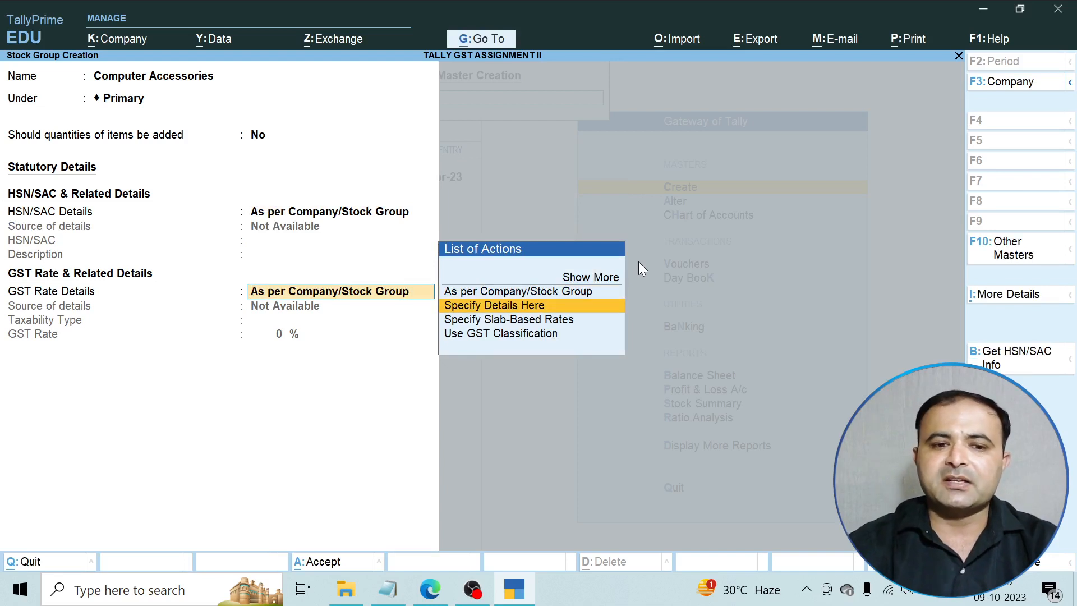
key("Return")
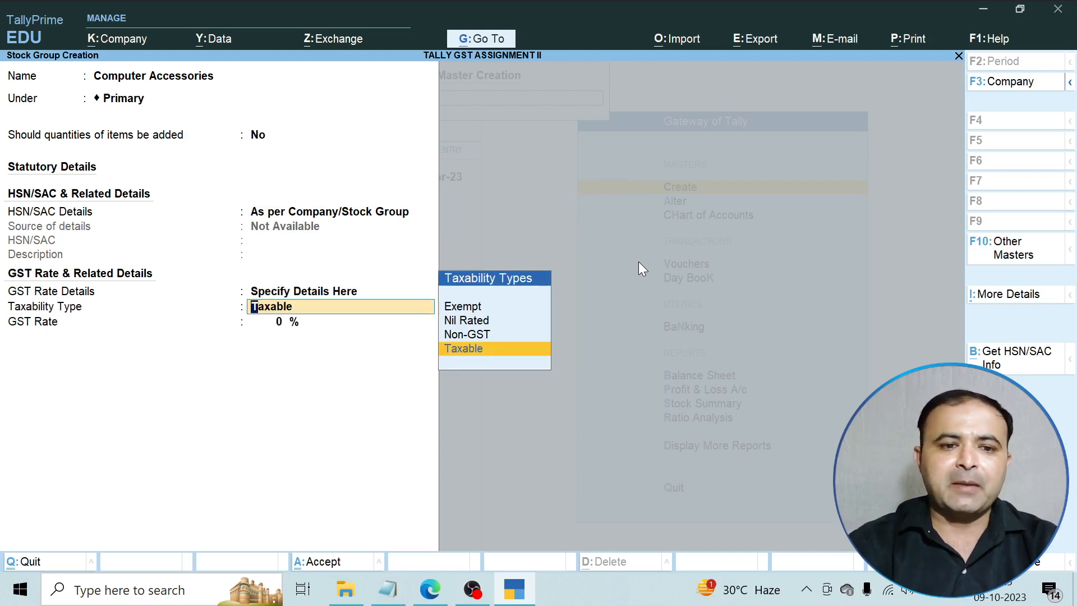
key("Return")
type("18")
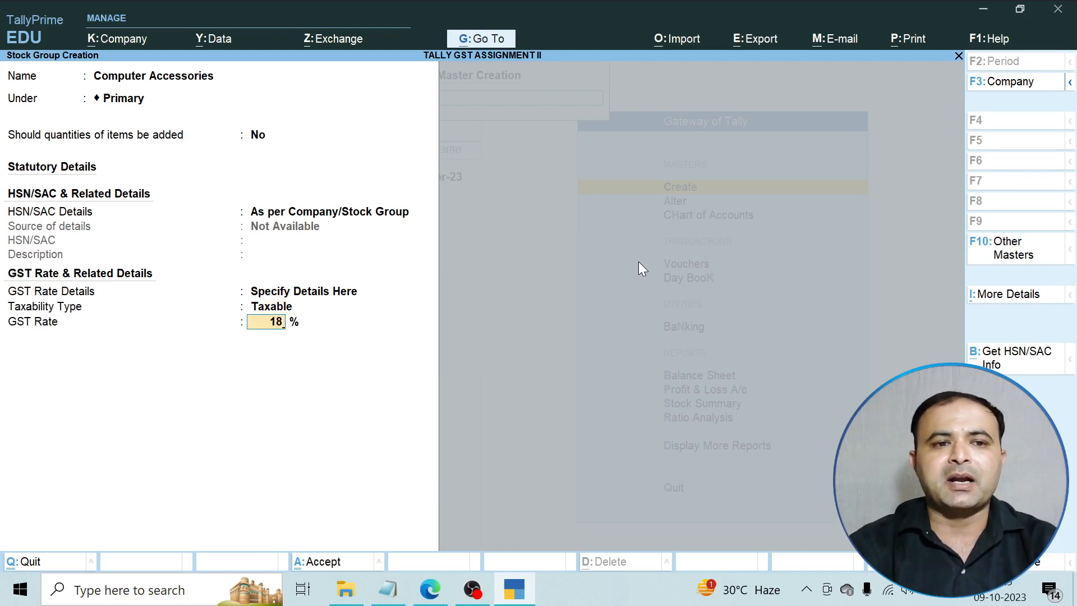
key("Return")
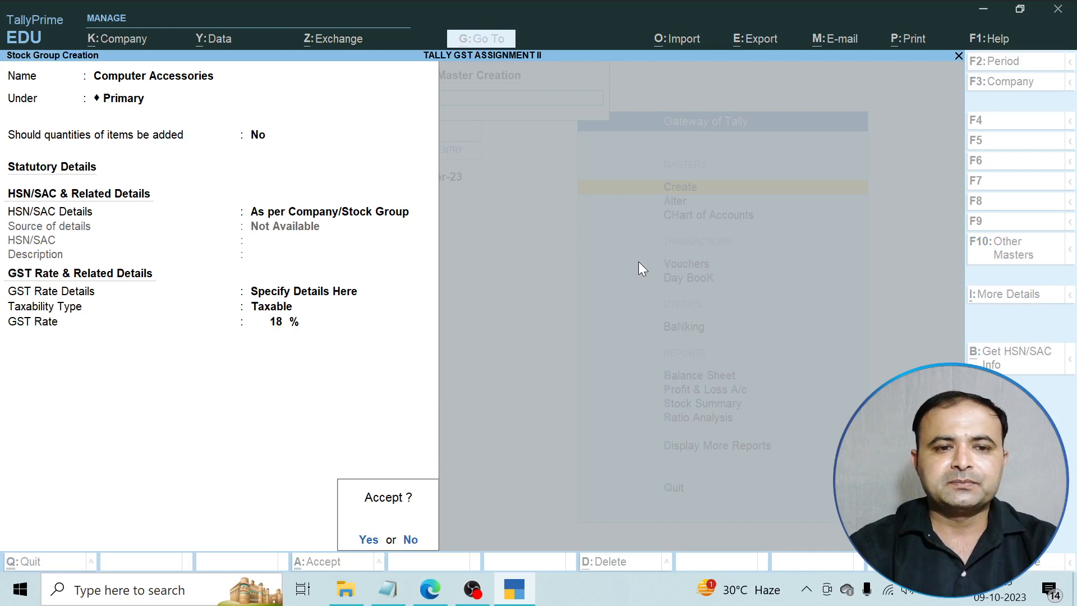
key("Return")
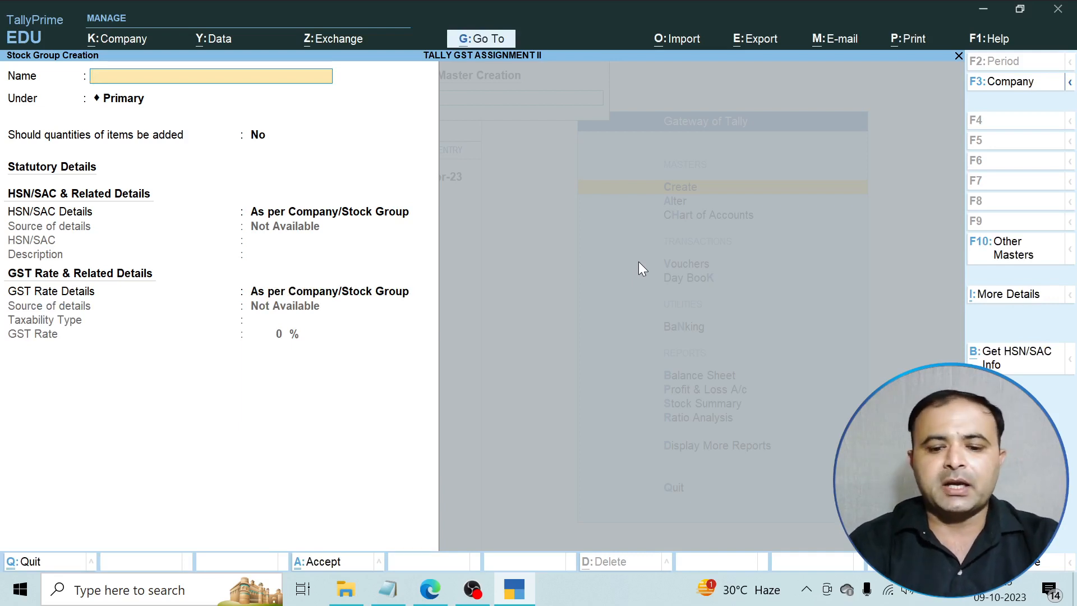
Name the new stock group Automobile under Primary with default HSN/SAC details.
type("Autom")
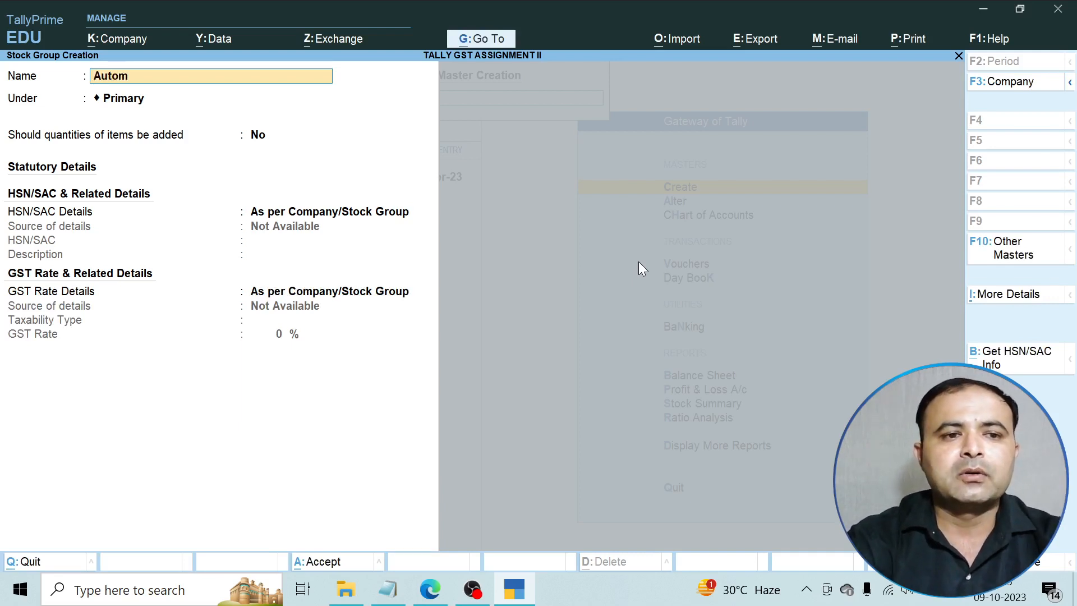
type("obile")
key("Return")
key("Return")
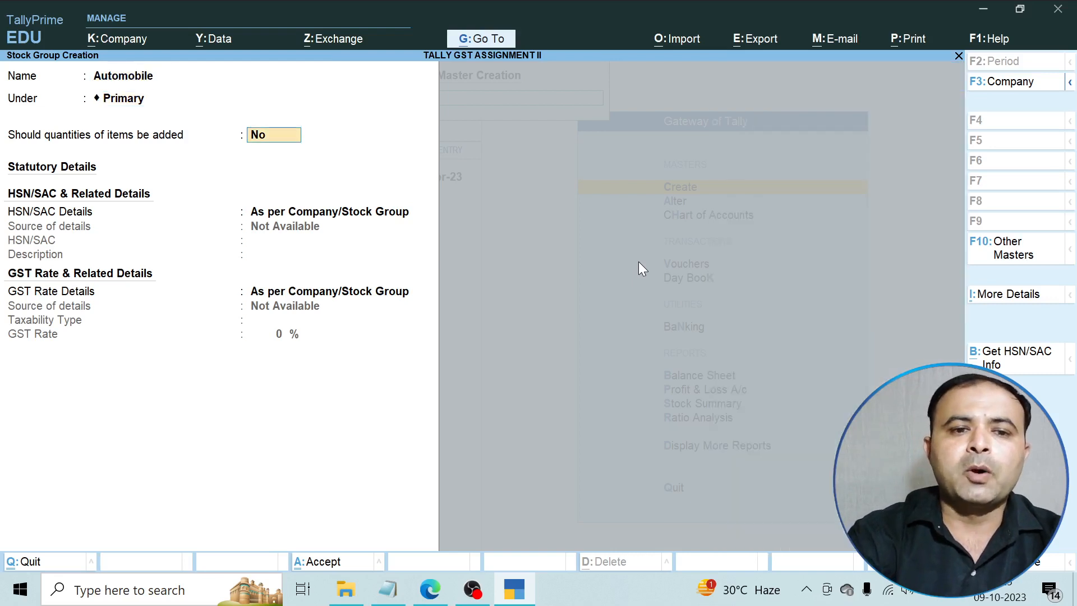
key("Return")
key("Return")
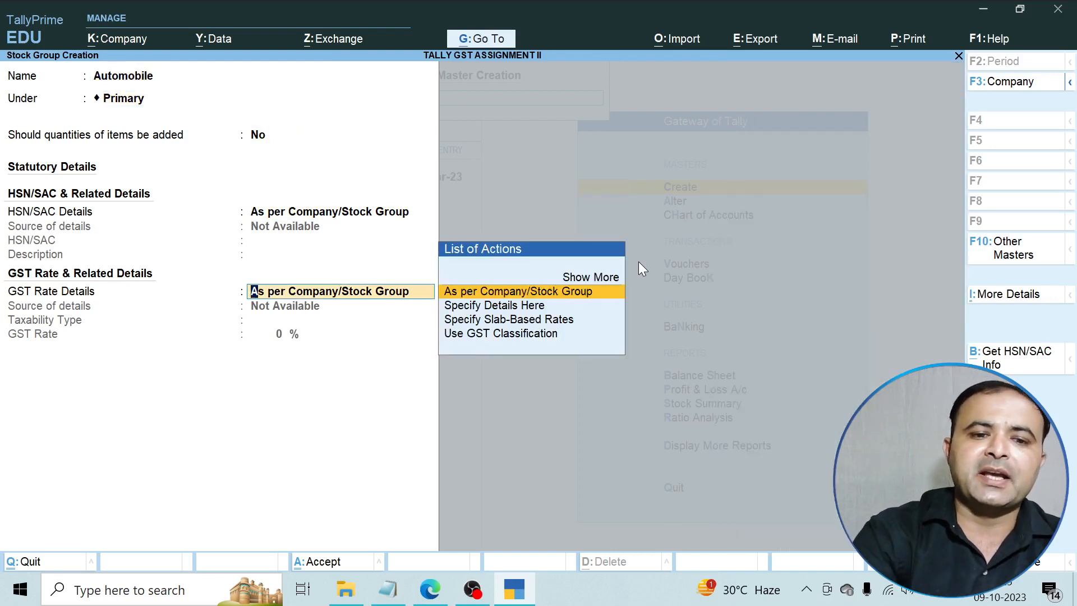
key("Return")
Choose Specify Details Here for Automobile's GST rate details after trying the slab-based and classification options.
key("n")
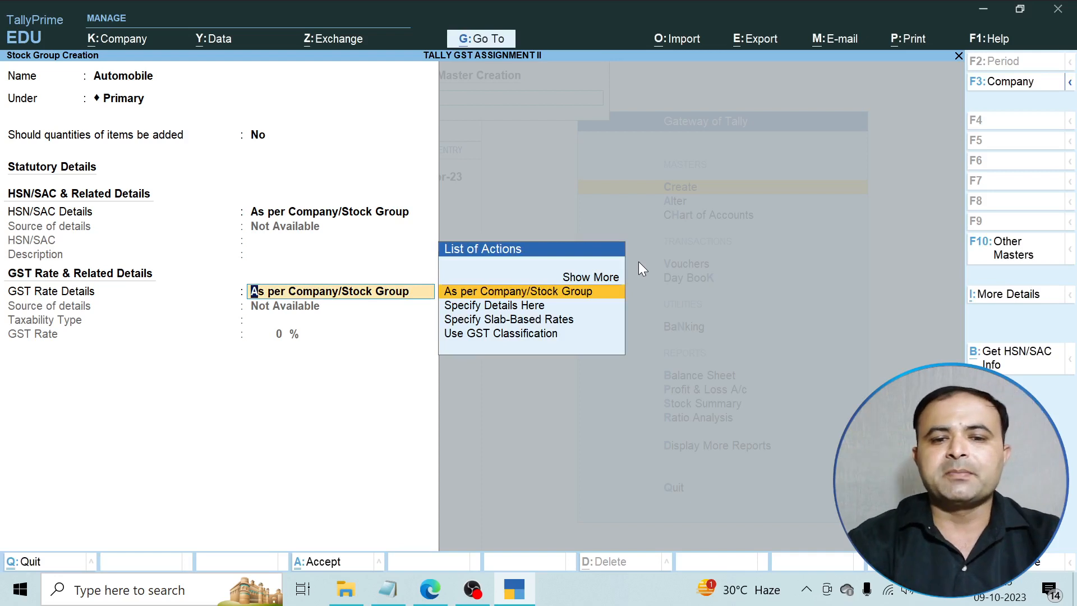
key("Down")
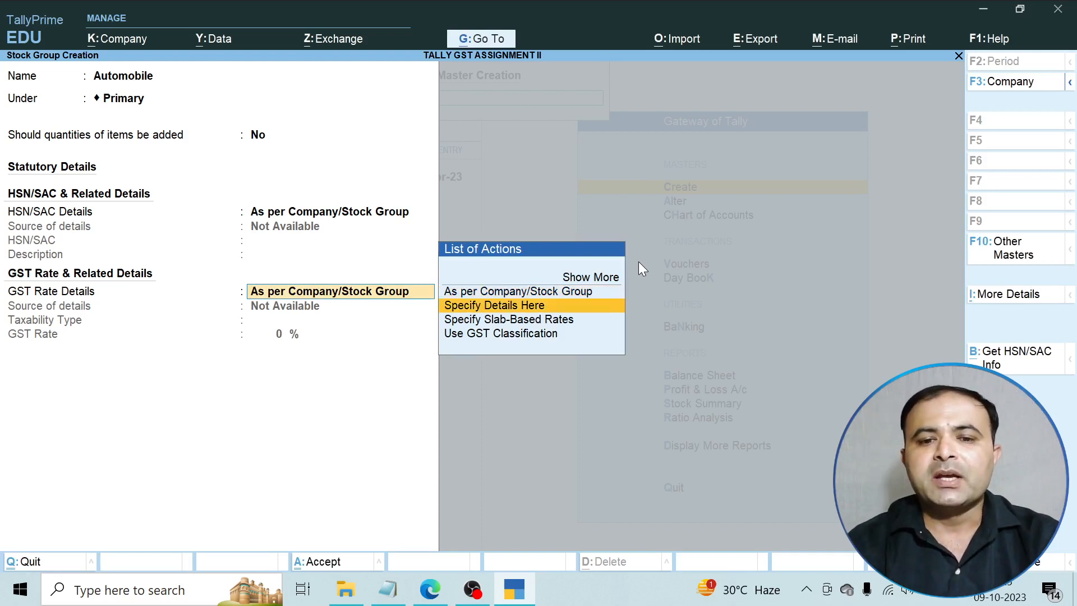
key("Return")
key("BackSpace")
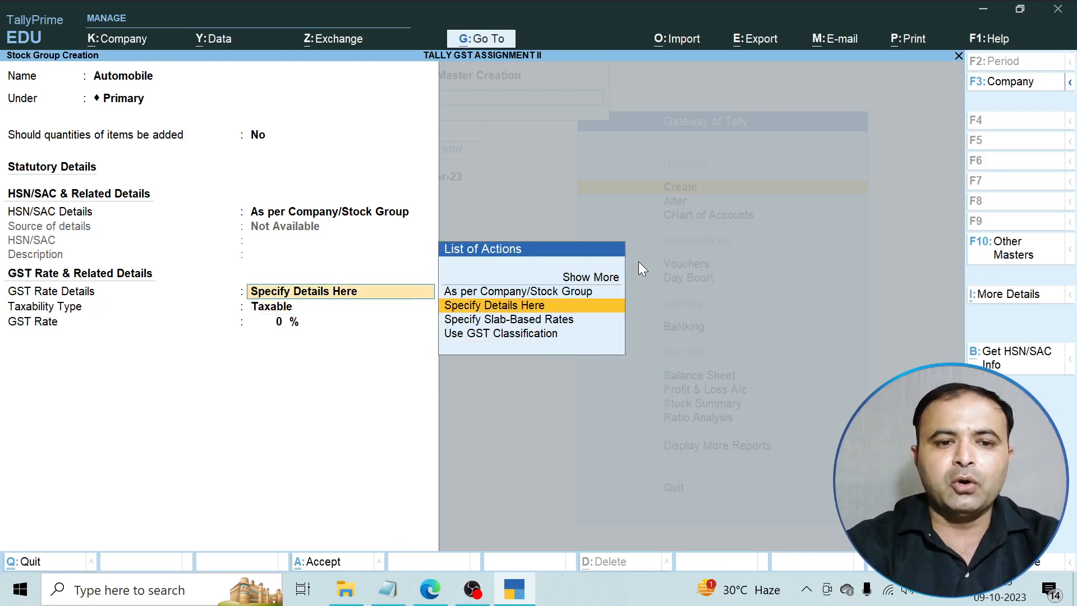
key("Down")
key("Return")
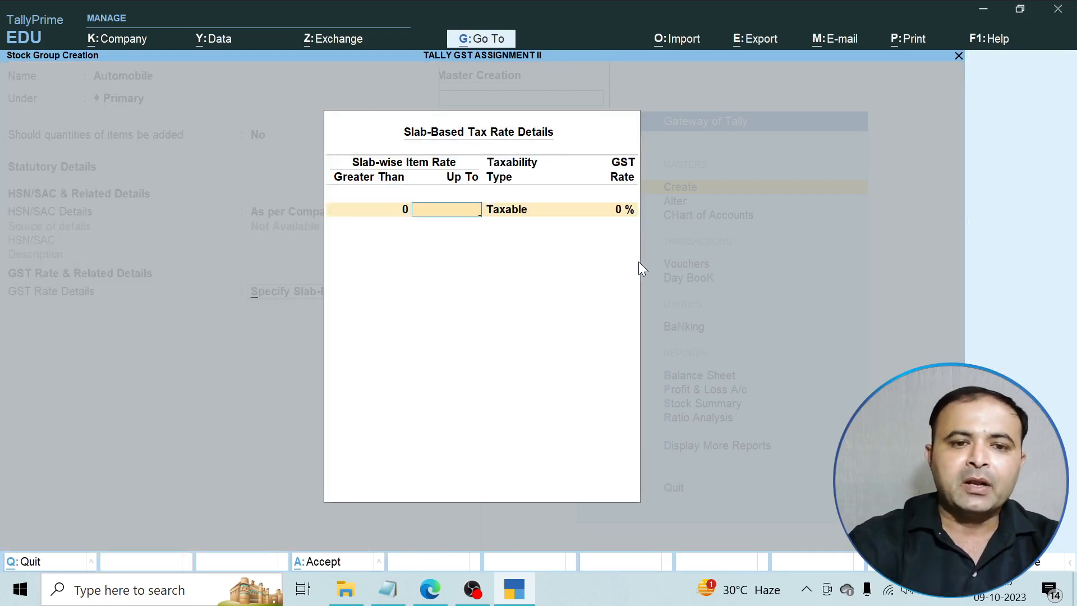
key("Escape")
key("Down")
key("Return")
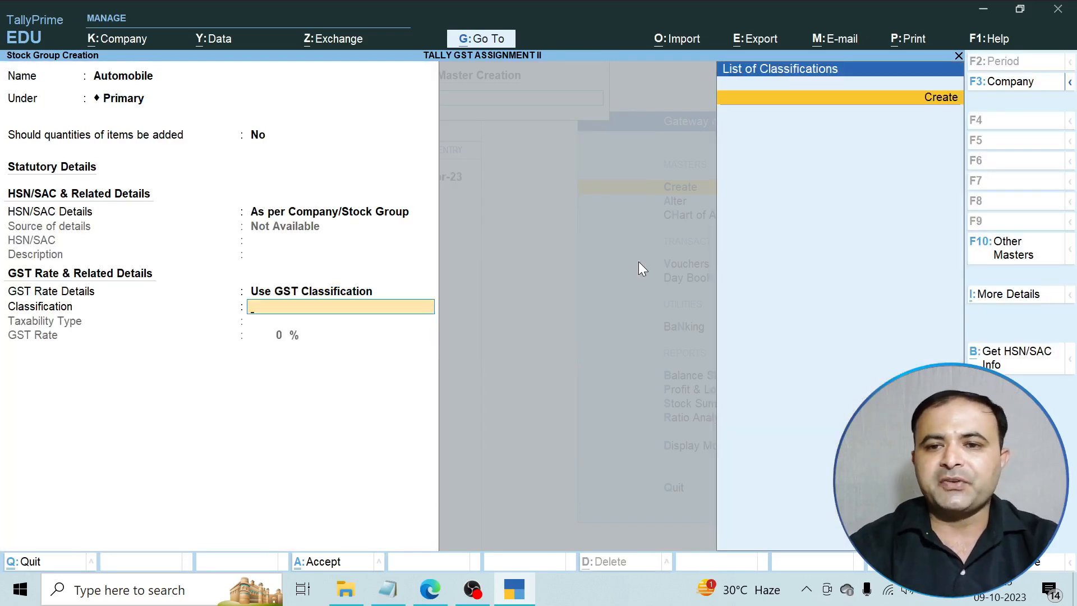
key("BackSpace")
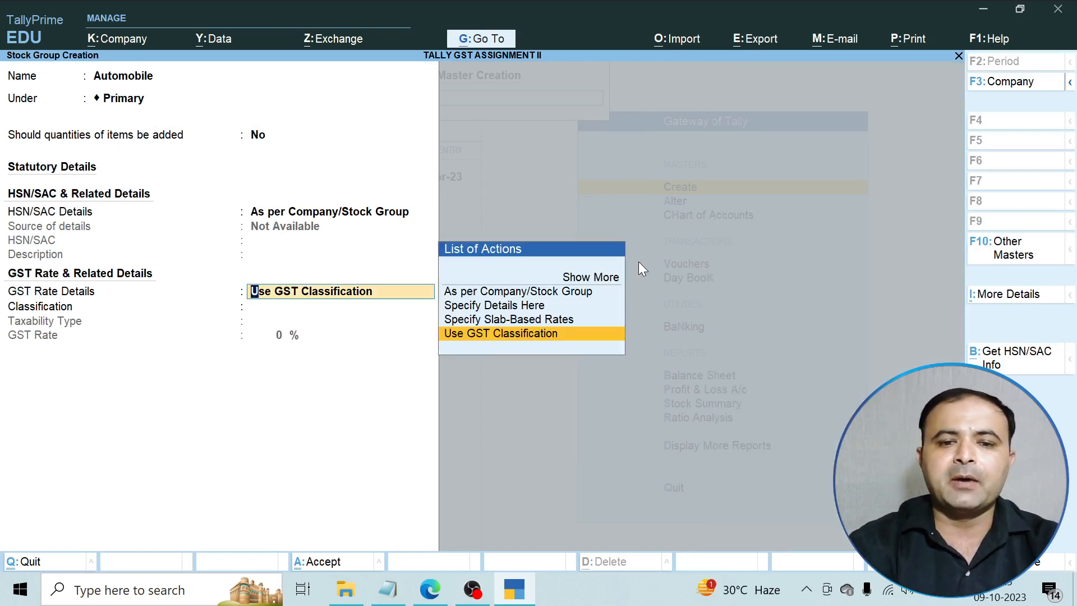
key("Up")
key("Up")
key("Return")
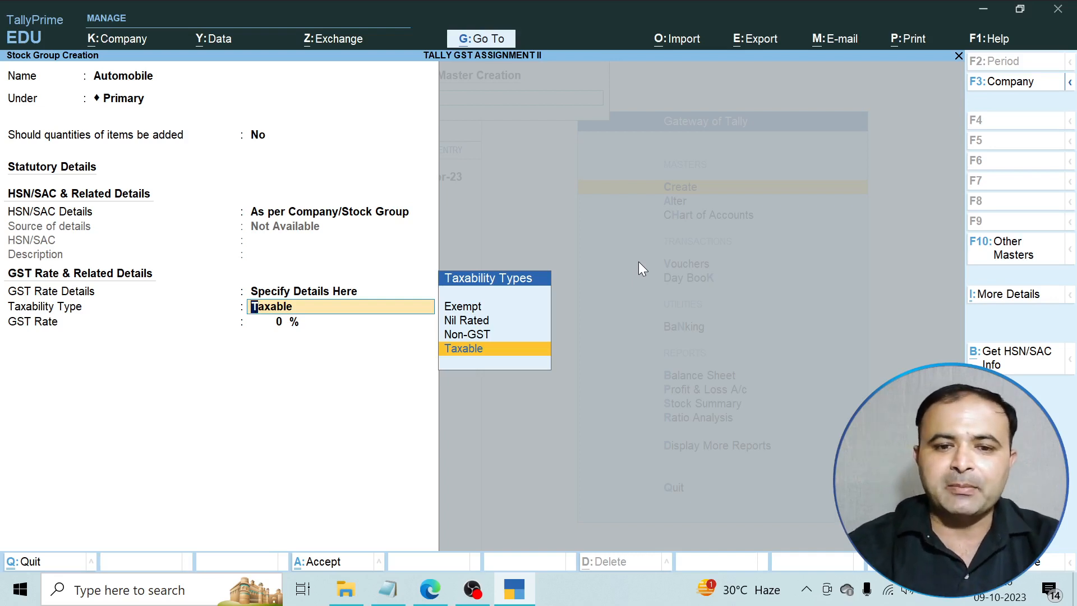
Make Automobile Taxable at 18% GST, save it, and check the assignment table.
key("Up")
key("Up")
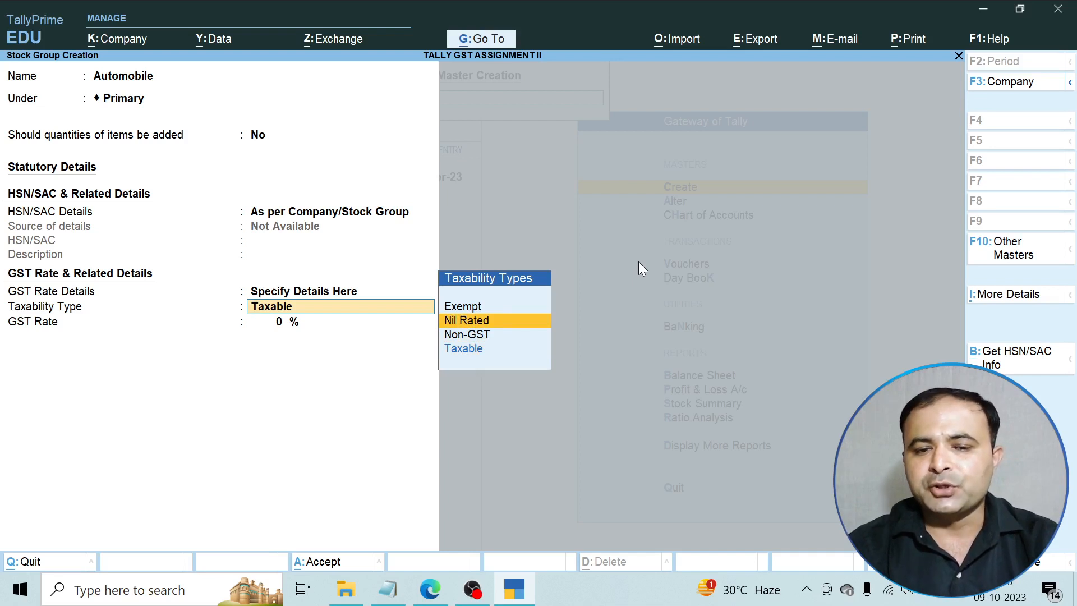
key("Down")
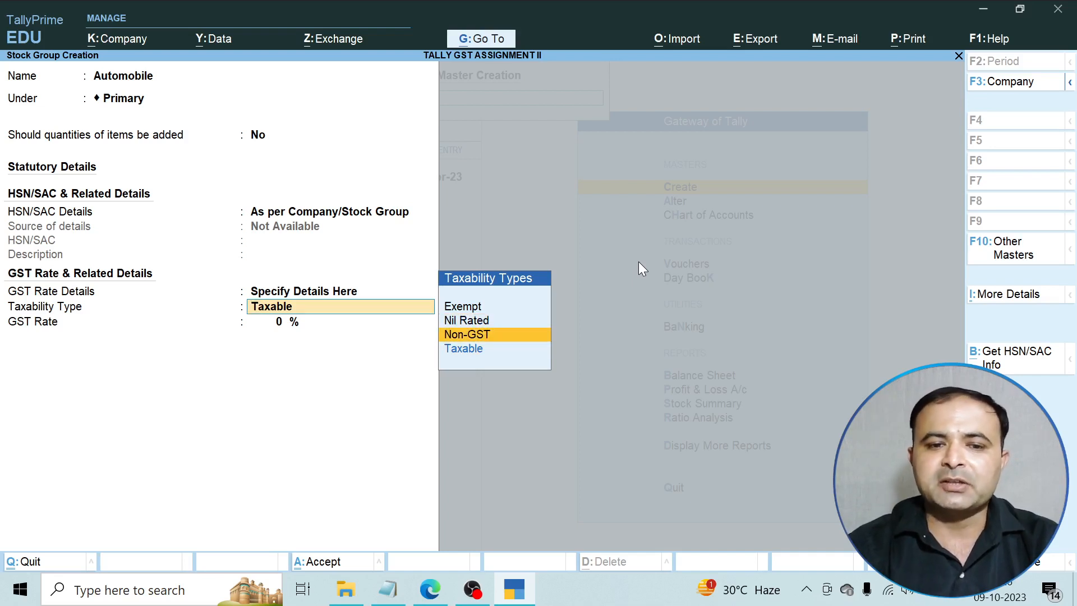
key("Down")
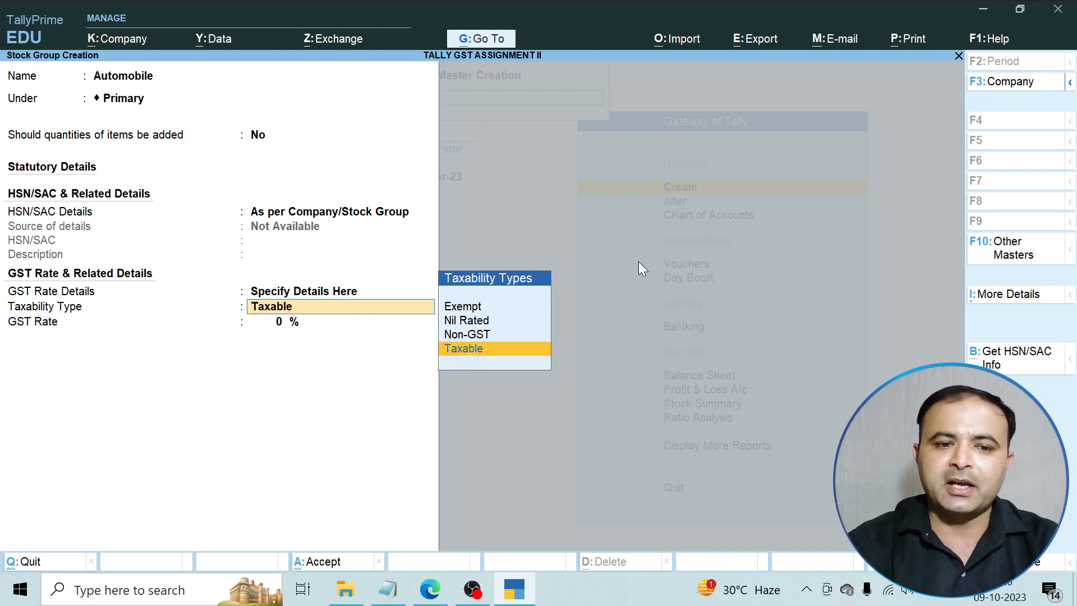
key("Return")
type("18")
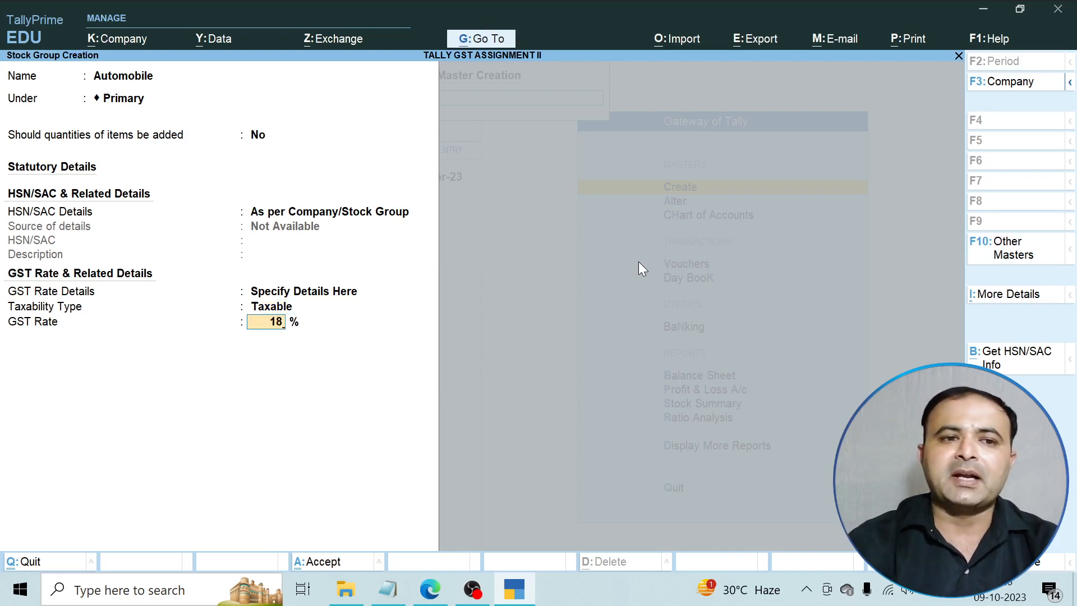
key("Return")
key("Return")
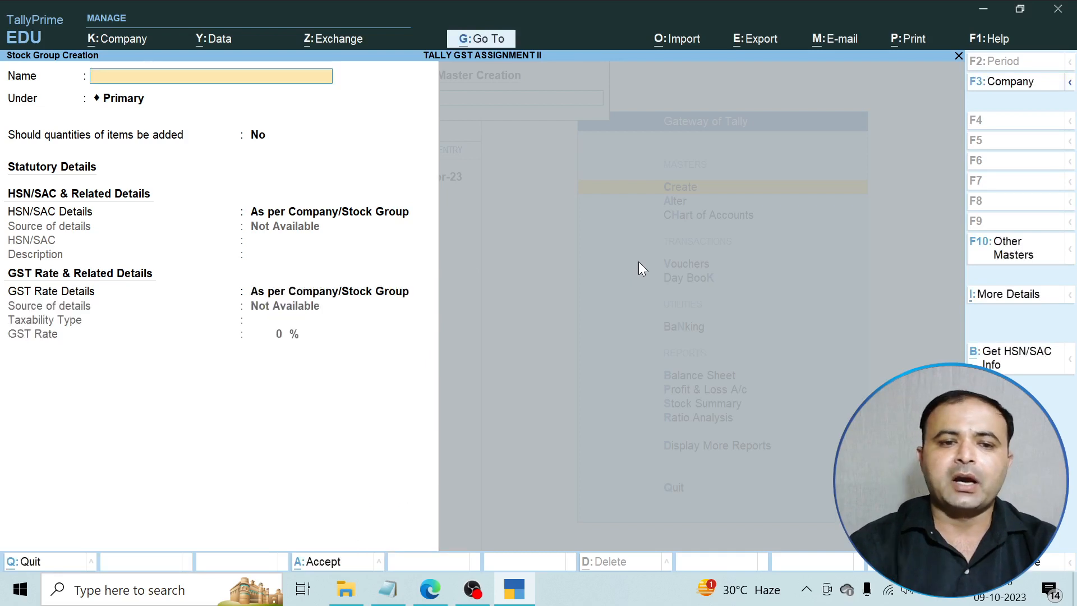
left_click(436, 588)
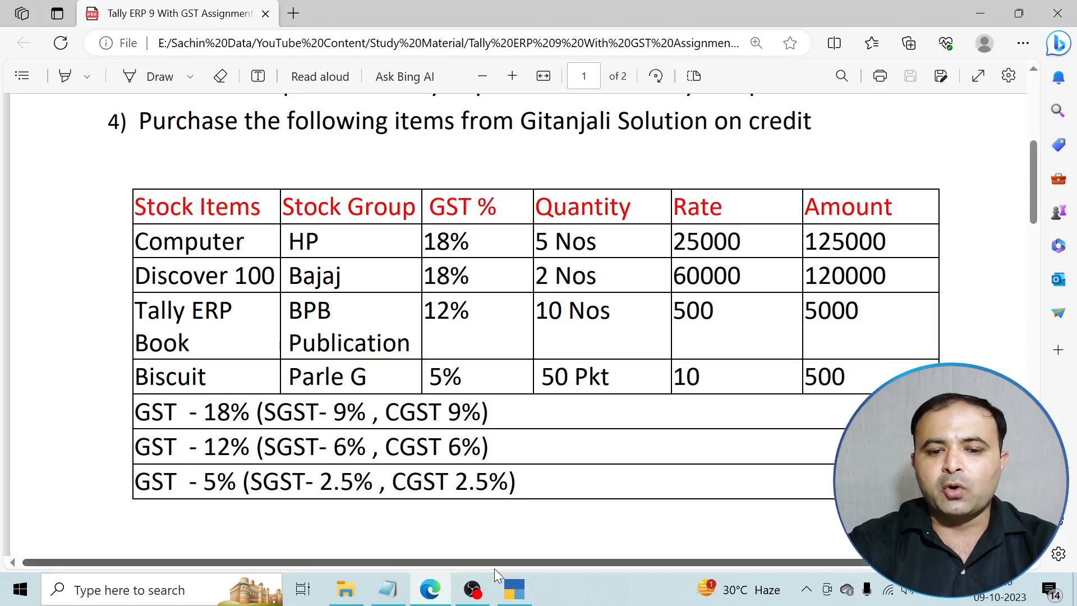
left_click(514, 589)
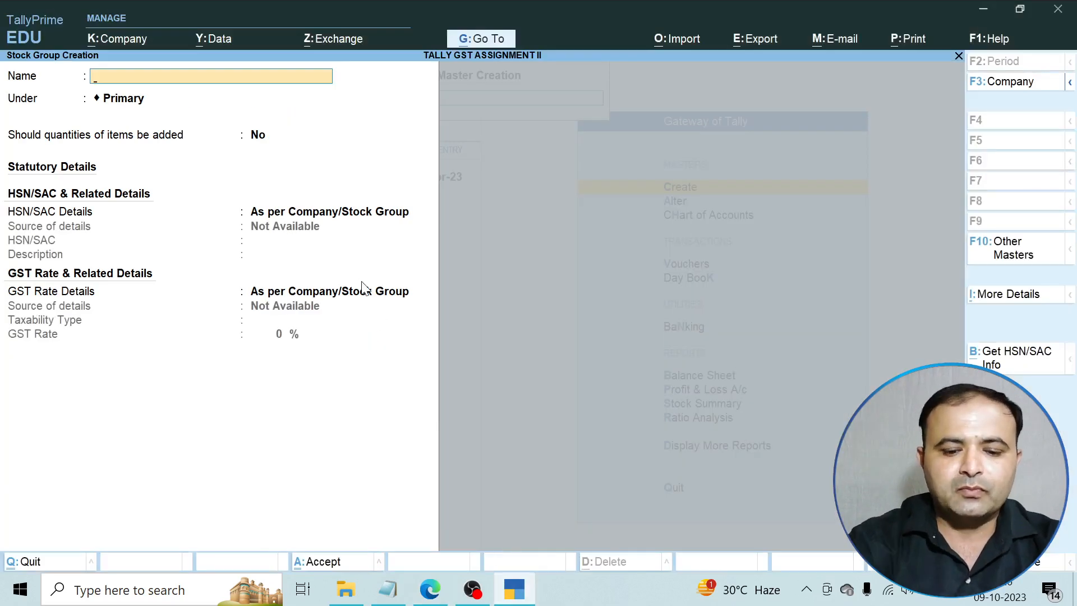
Create stock group Books under Primary with GST specified here as Taxable at 12%.
type("Books")
key("Return")
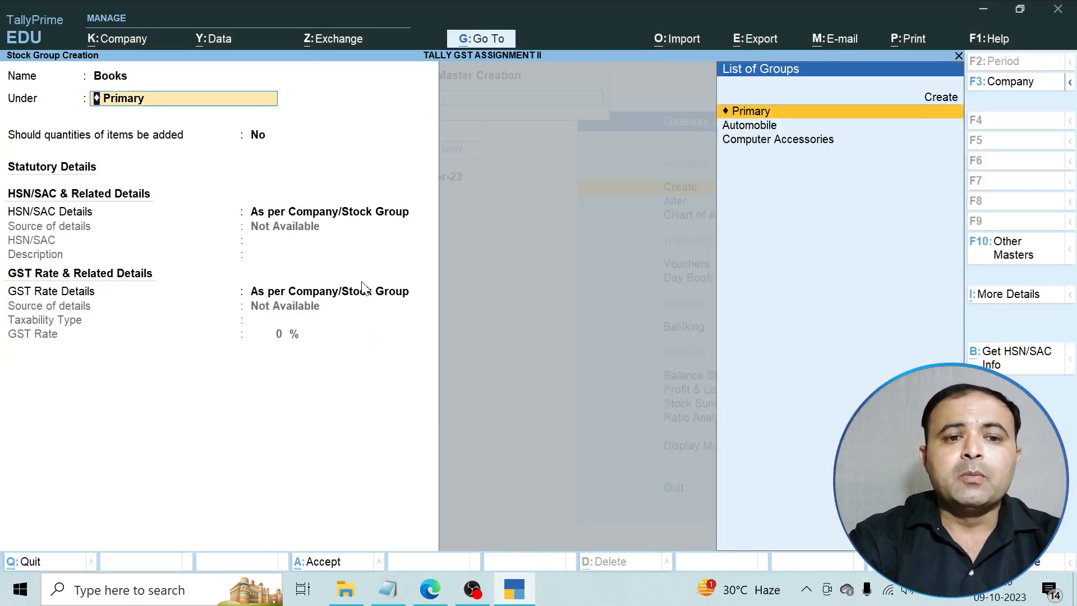
key("Return")
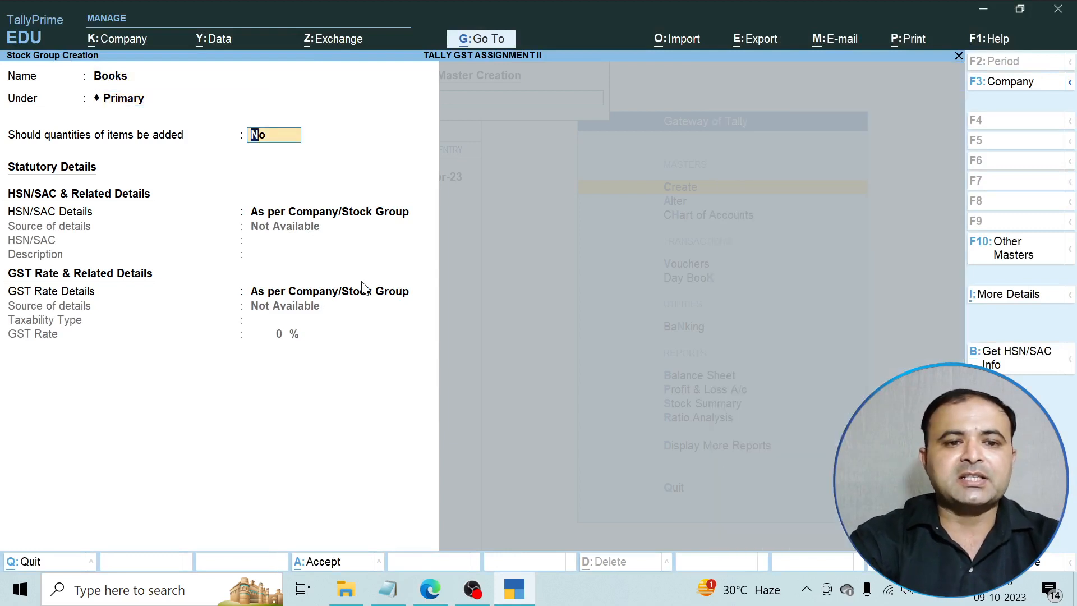
key("Return")
key("Return")
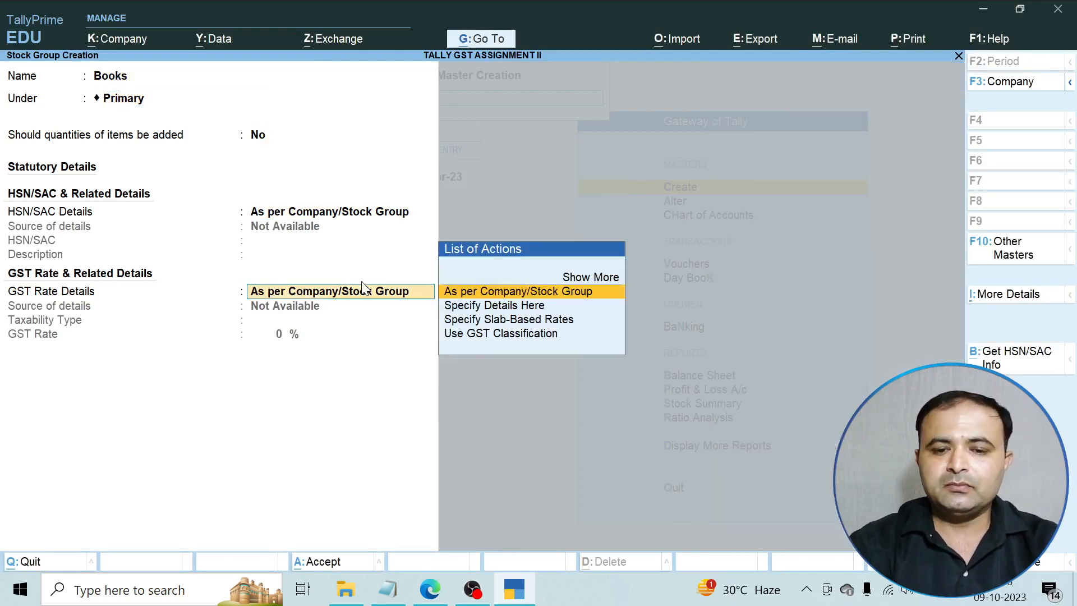
key("Down")
key("Return")
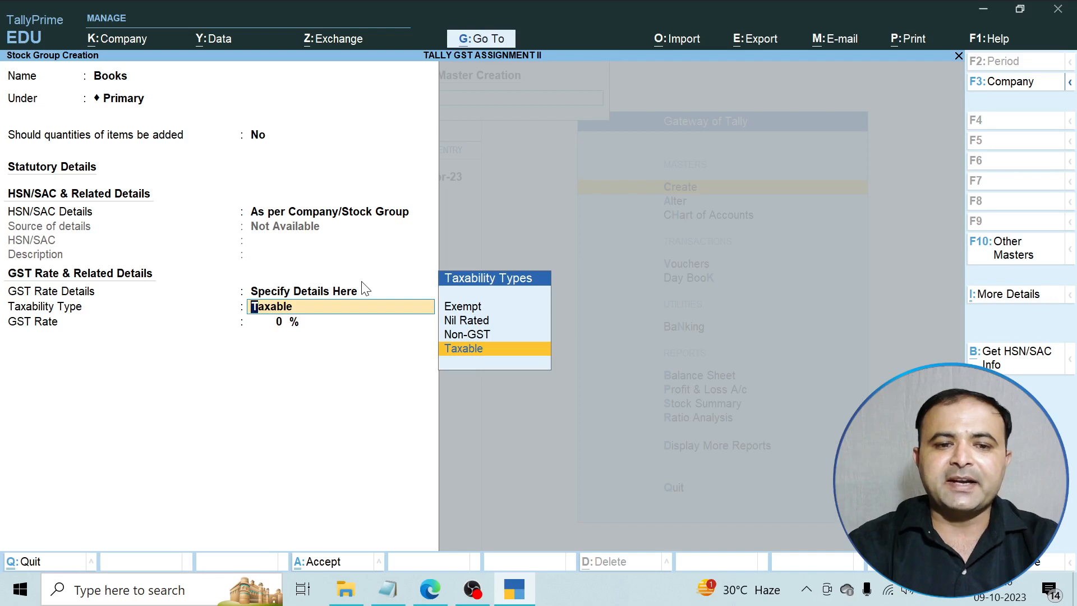
key("Return")
type("12")
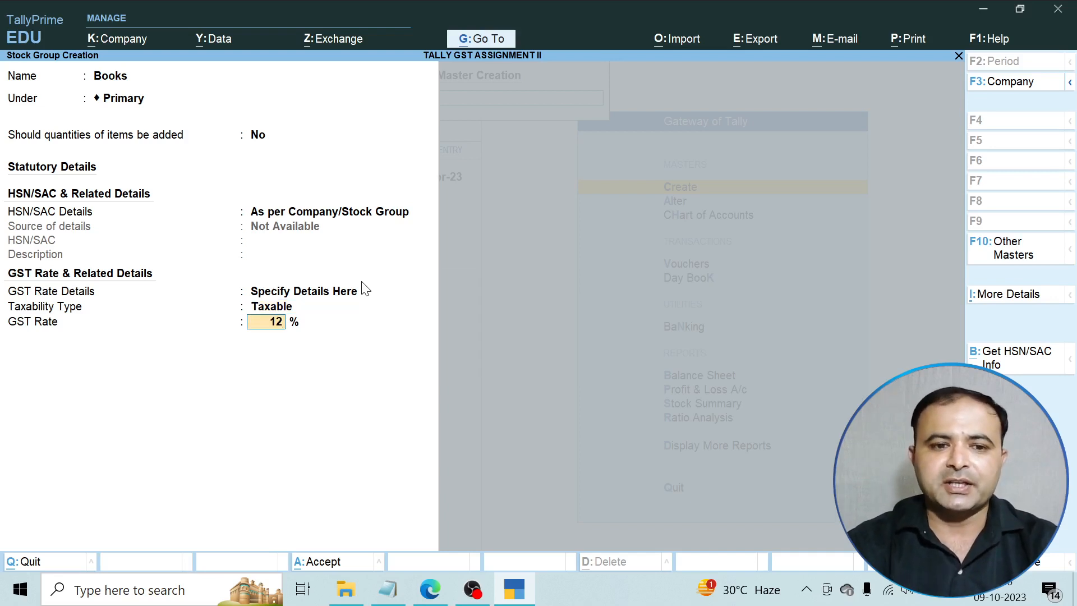
key("Return")
key("Return")
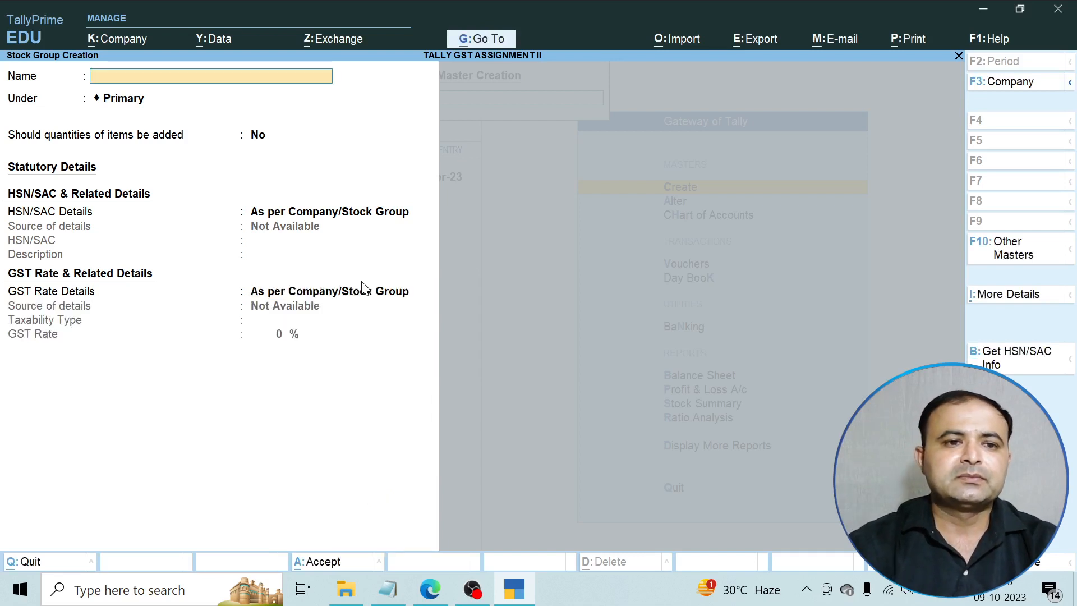
After checking the PDF, name the next stock group Biscuits and accept it.
key("alt+Tab")
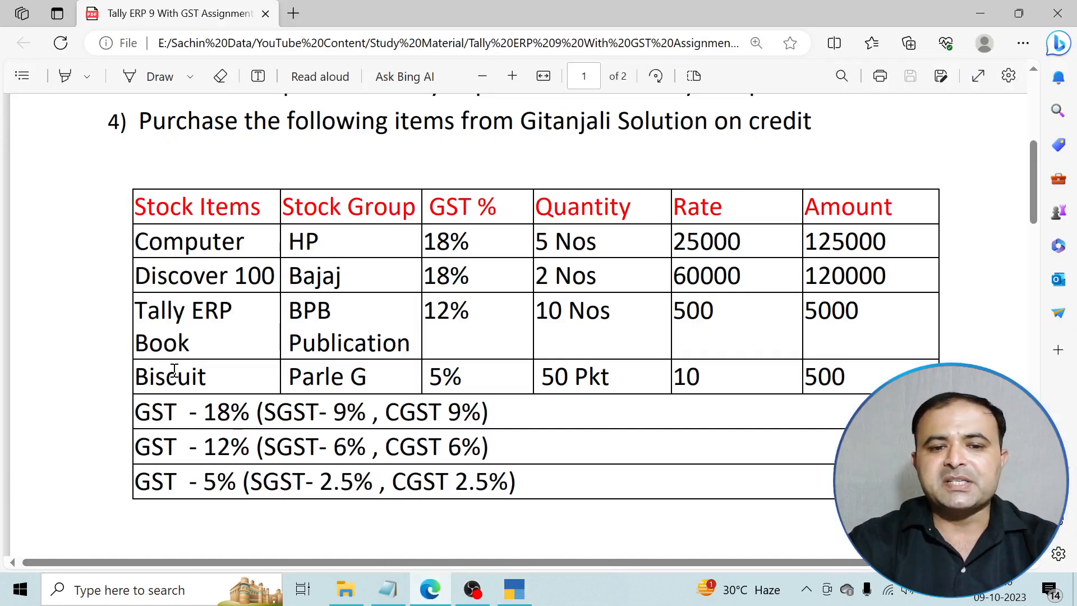
left_click(432, 595)
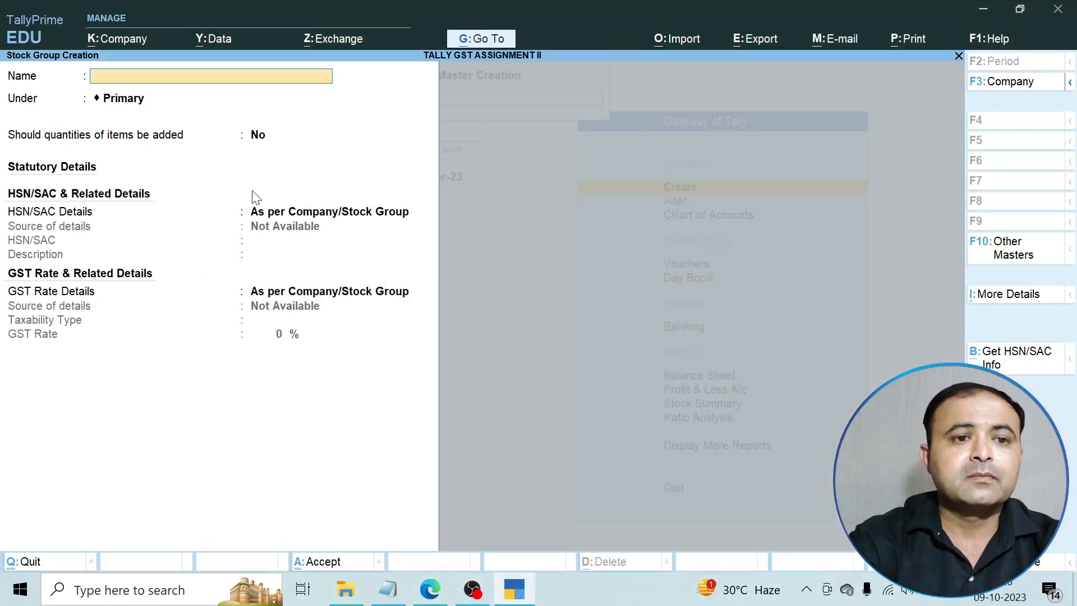
type("Biscui")
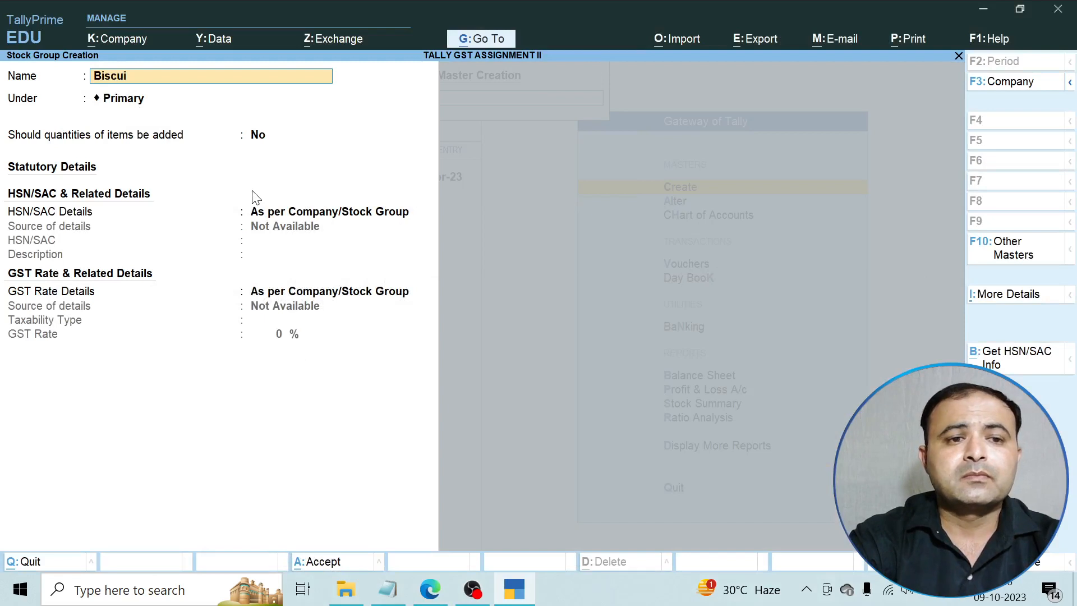
type("ts")
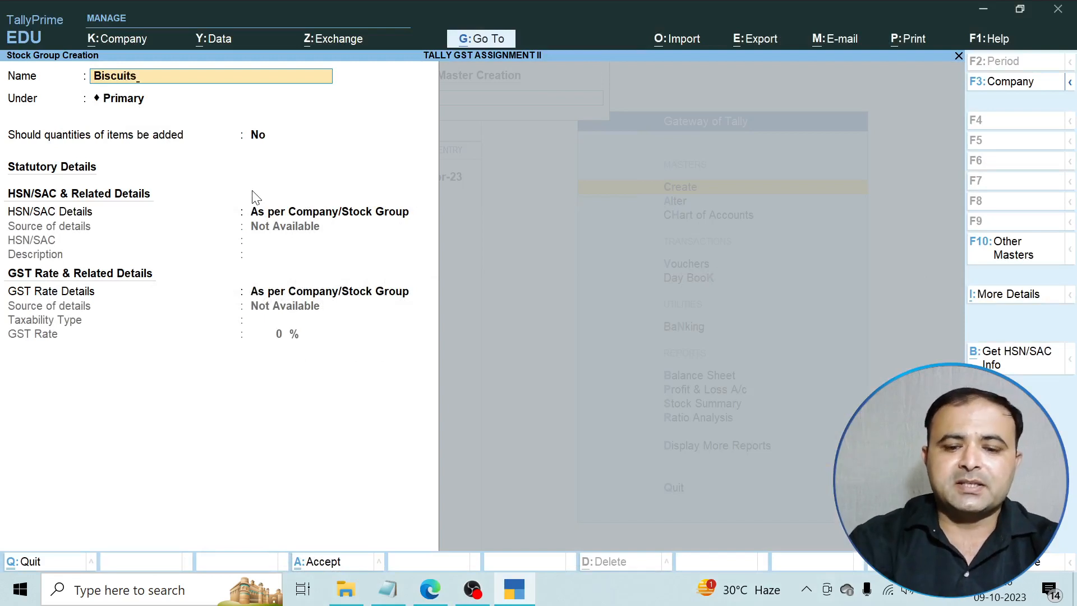
key("ctrl+a")
type("U")
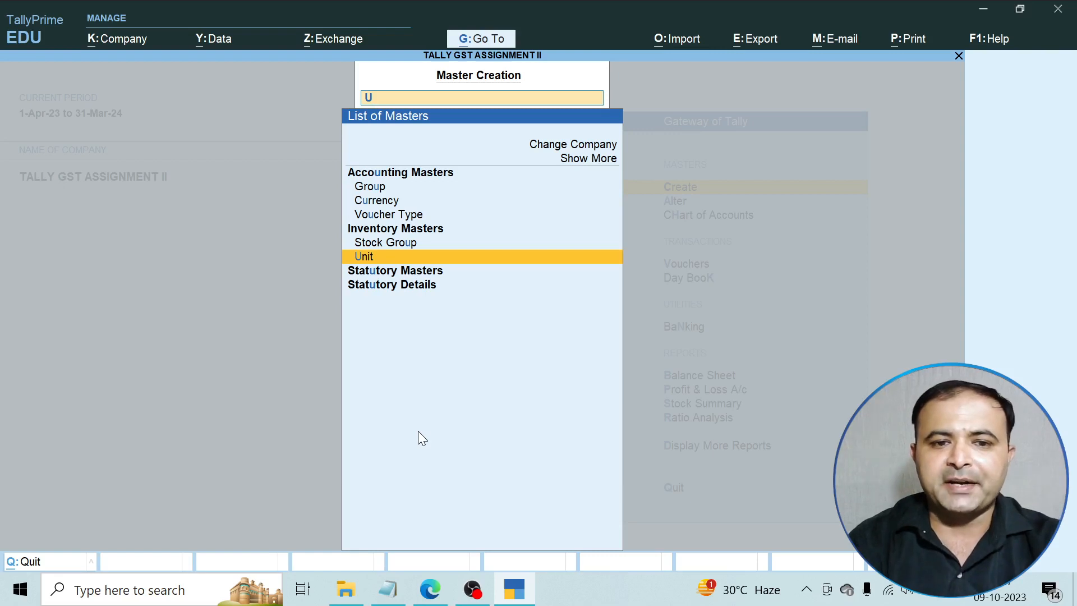
Open a blank Stock Item Creation form and review the purchase items table in the PDF.
key("BackSpace")
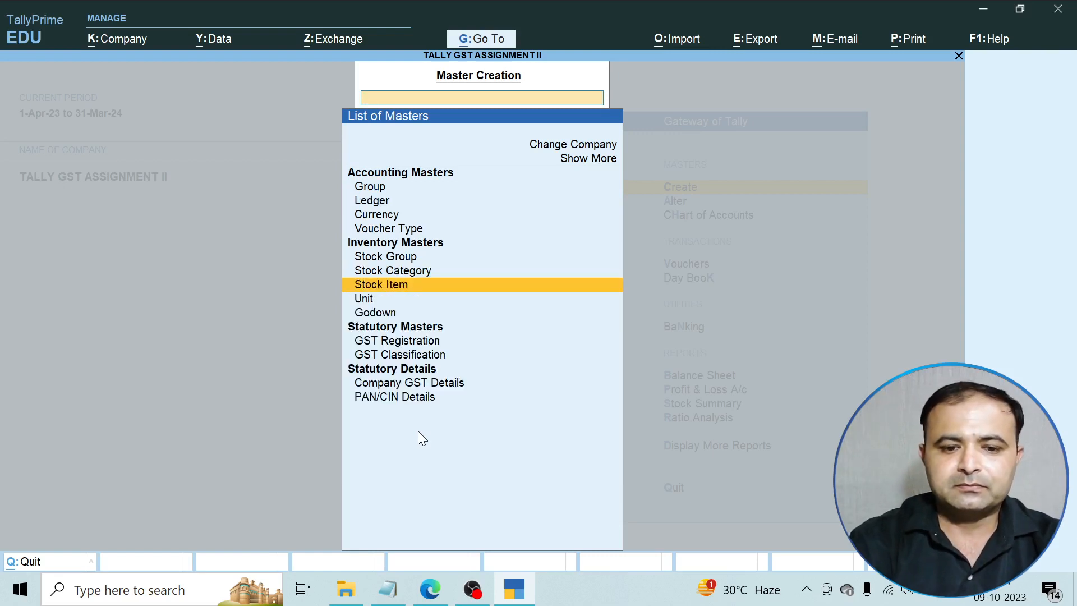
key("Return")
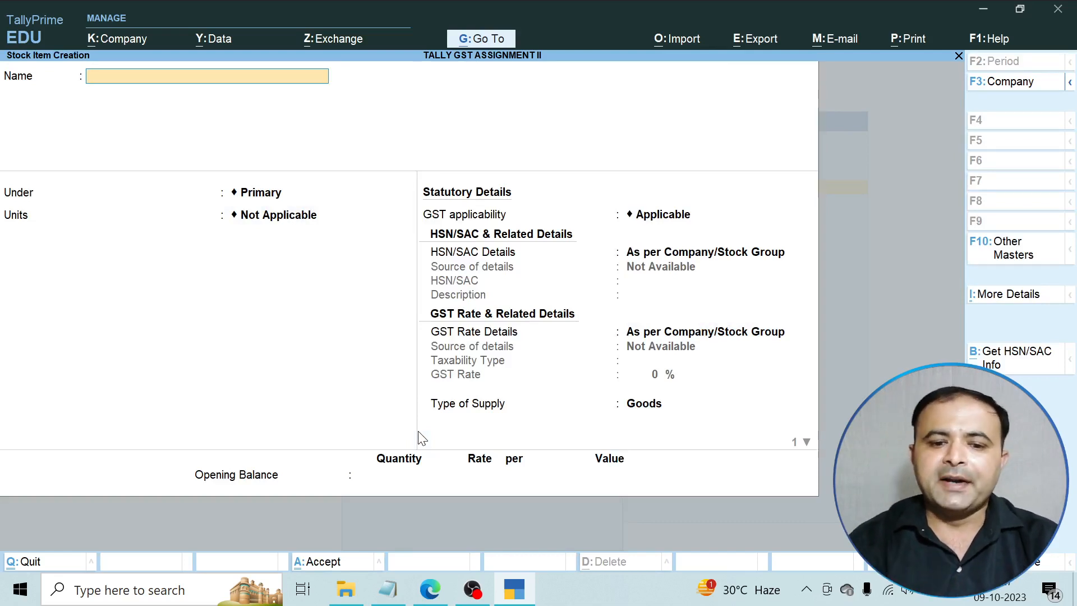
left_click(425, 597)
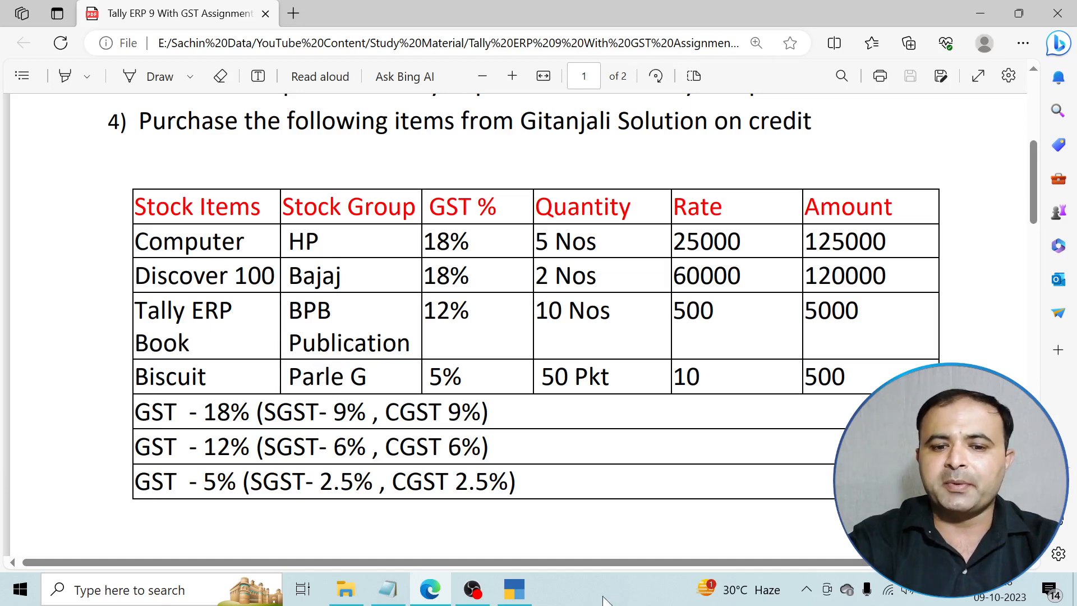
left_click(524, 598)
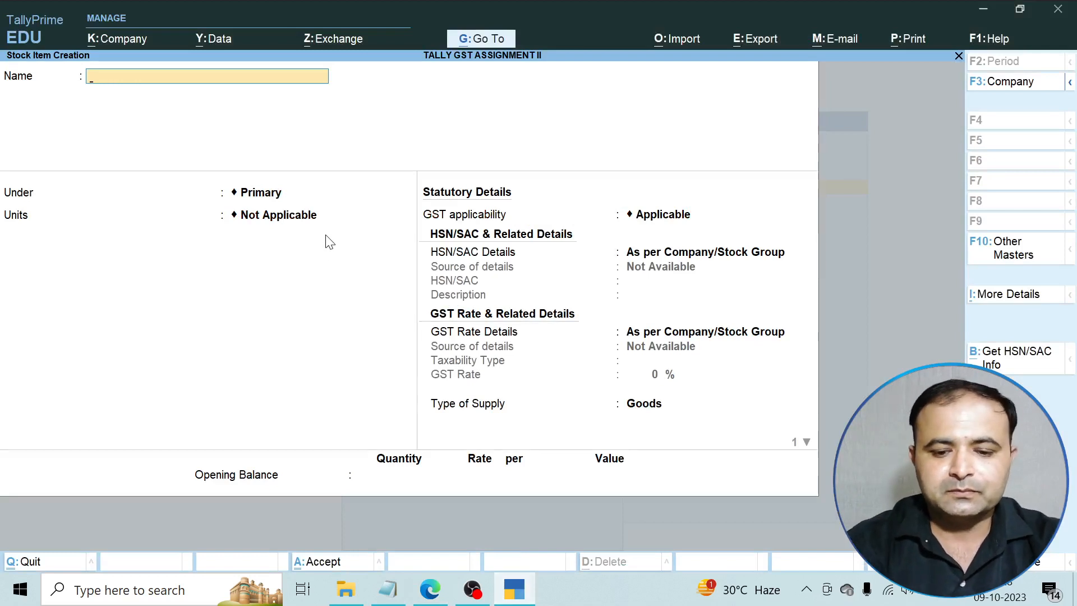
Name the stock item Computer and place it under Computer Accessories.
type("Computer")
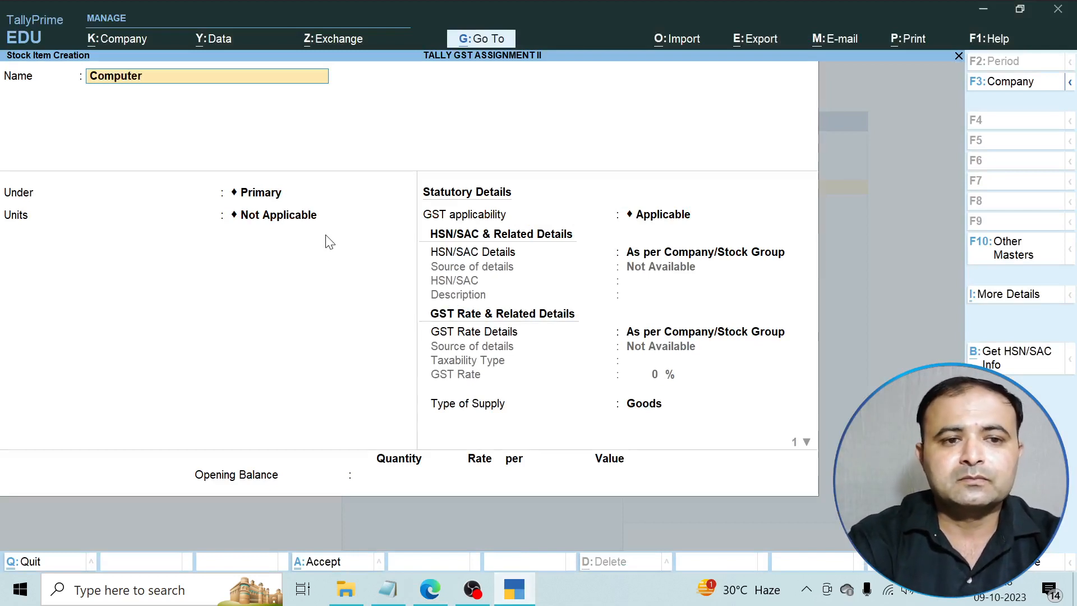
key("Return")
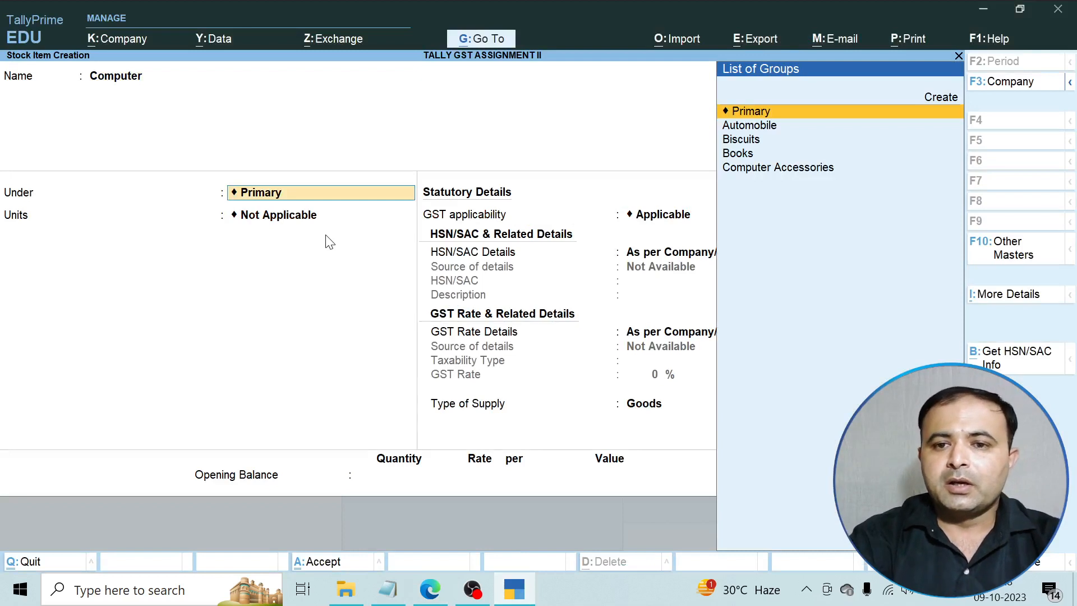
key("Down")
key("Down")
key("Down")
key("Down")
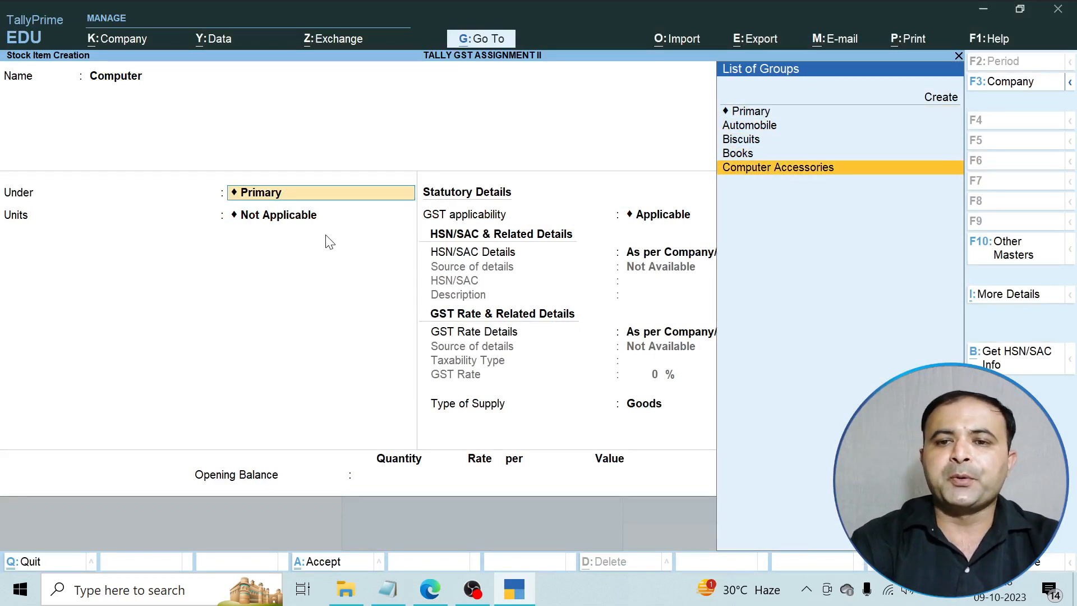
key("Return")
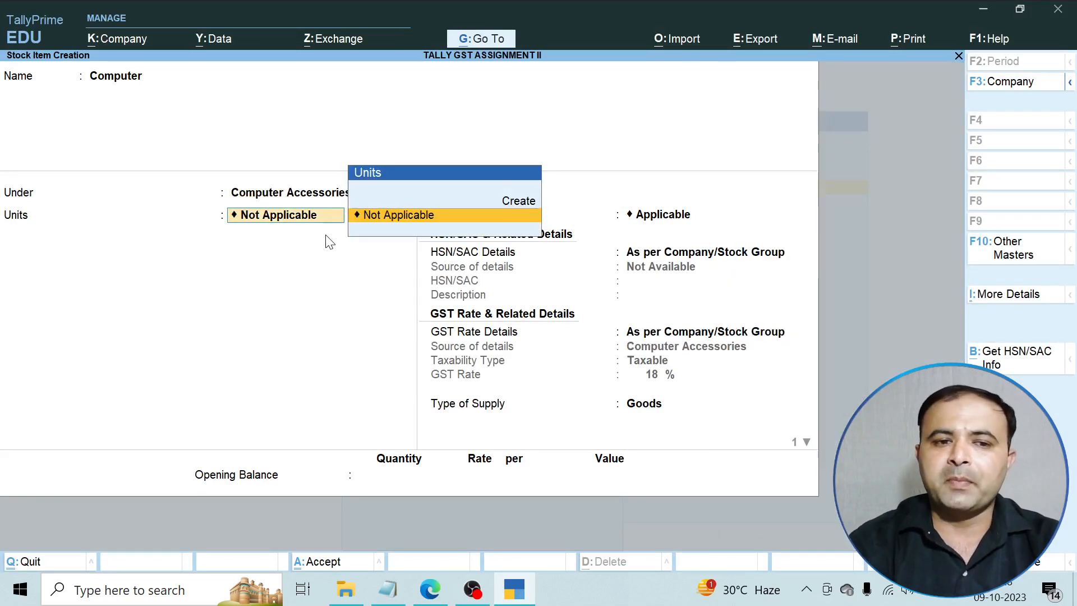
Begin a new unit of measure with symbol nos, checking the quantity units in the PDF.
key("Up")
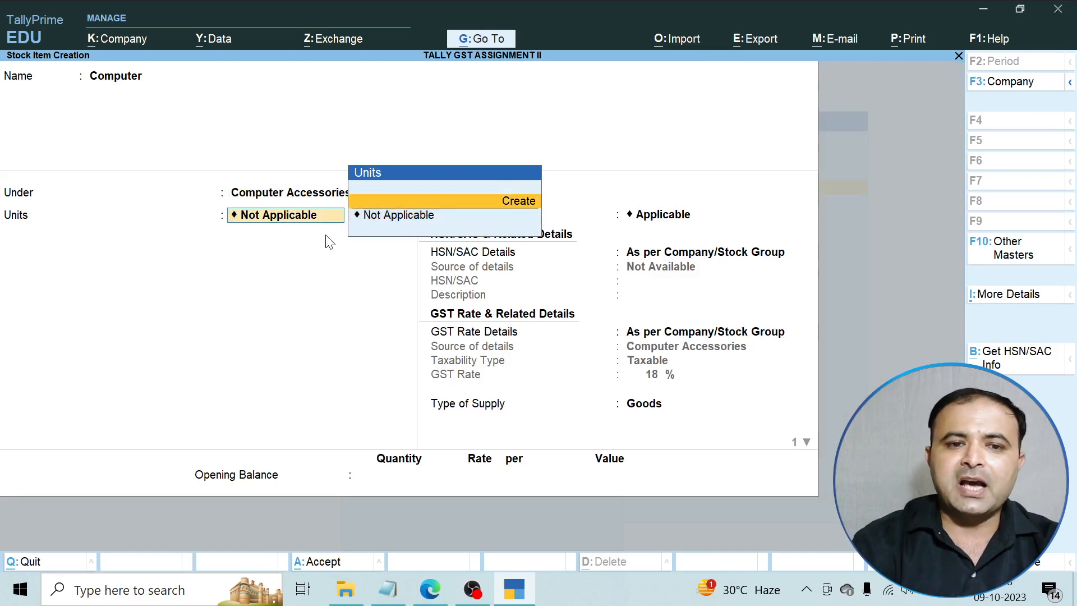
key("Return")
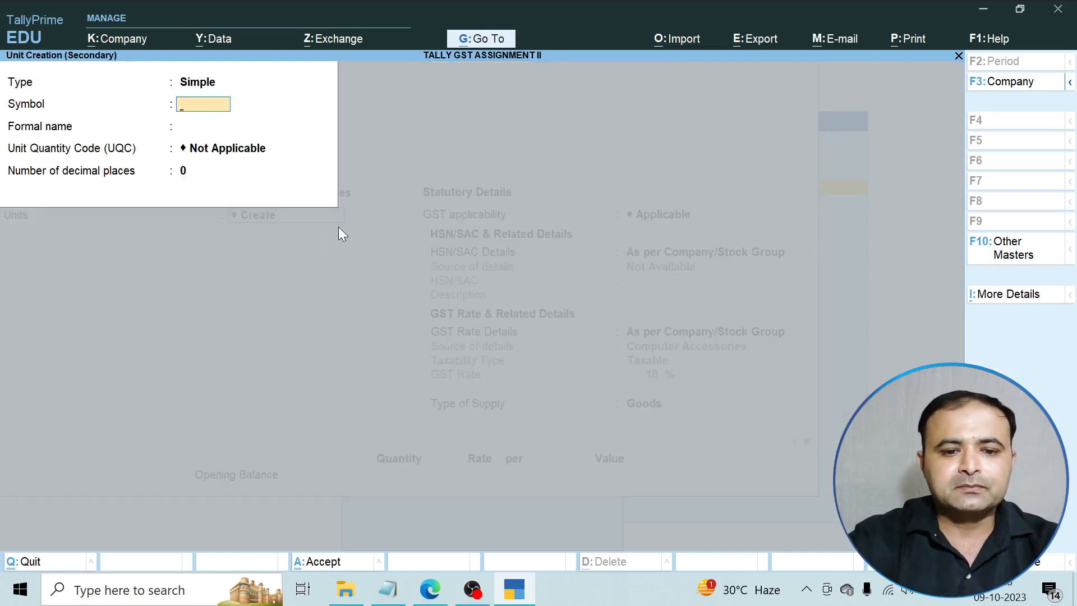
left_click(430, 589)
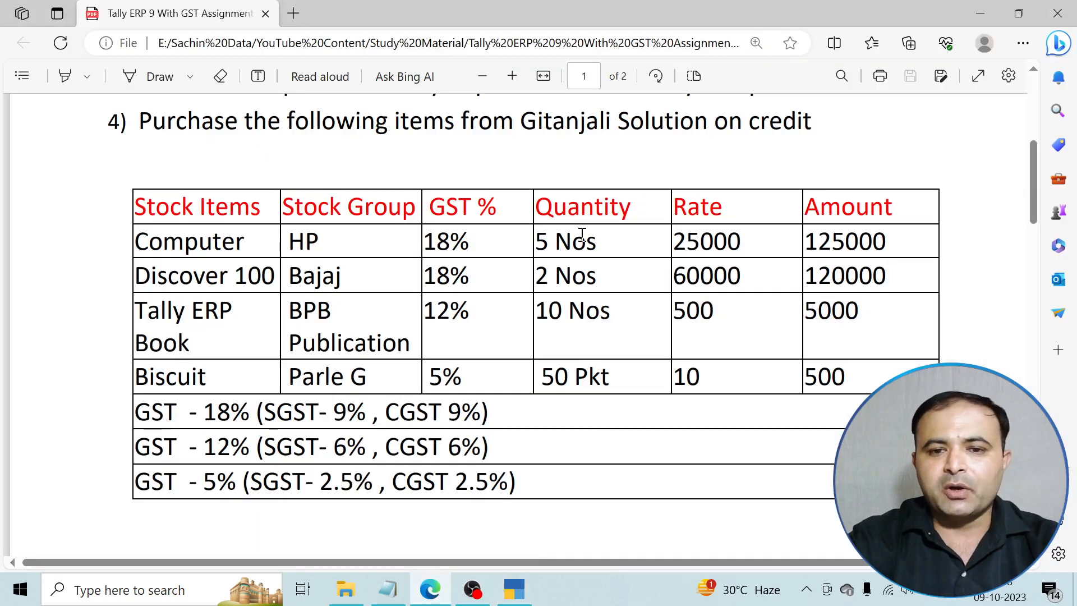
left_click(430, 588)
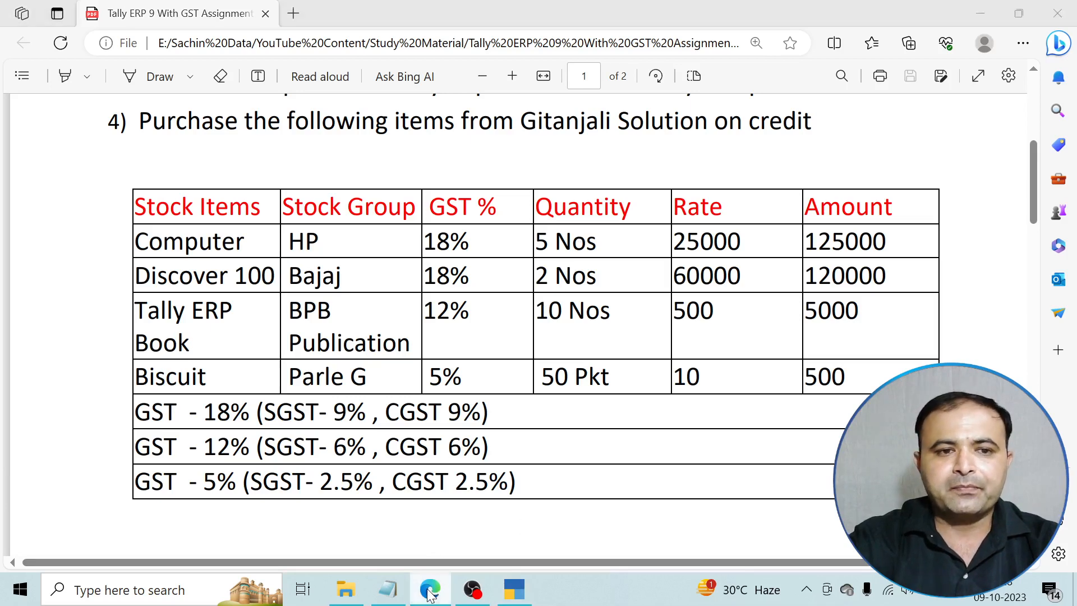
type("nos")
key("Return")
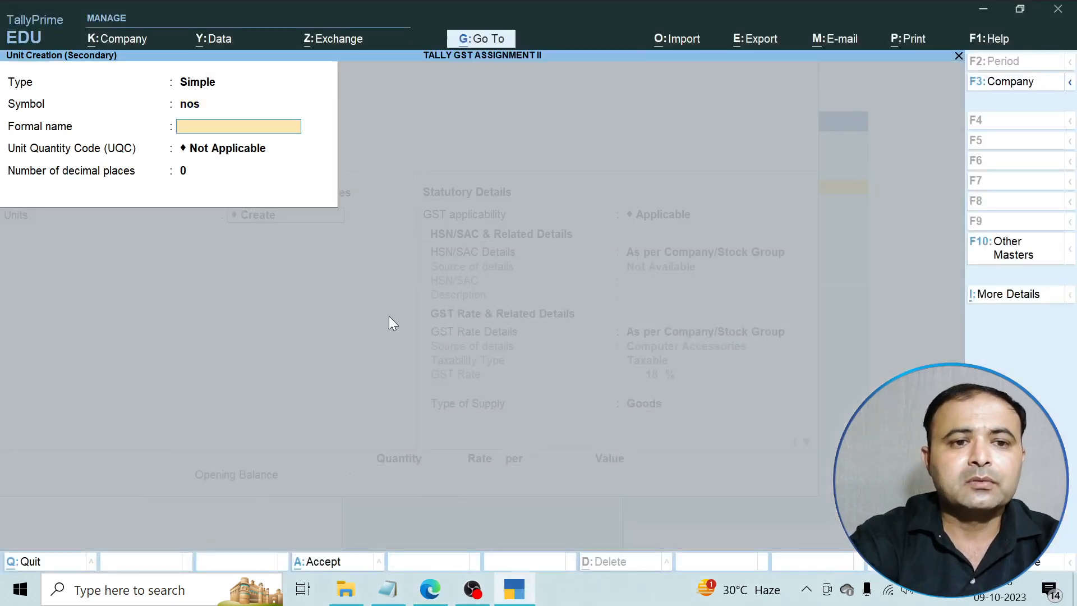
key("Return")
Correct the unit to symbol Nos, formal name Number, UQC NOS-NUMBERS, and save it.
key("BackSpace")
key("BackSpace")
key("BackSpace")
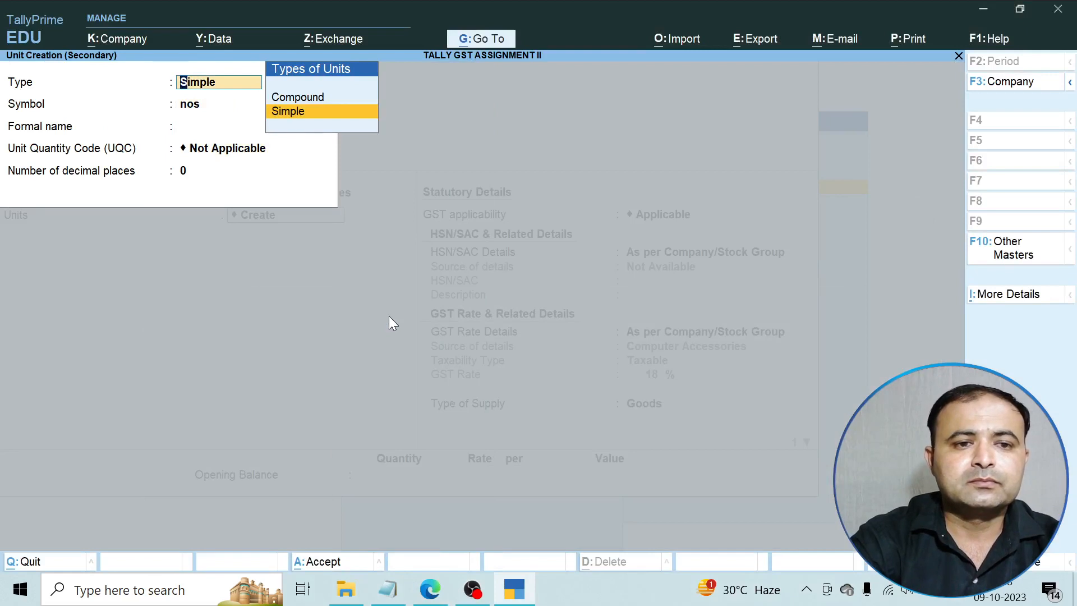
key("Return")
type("Nos")
key("Return")
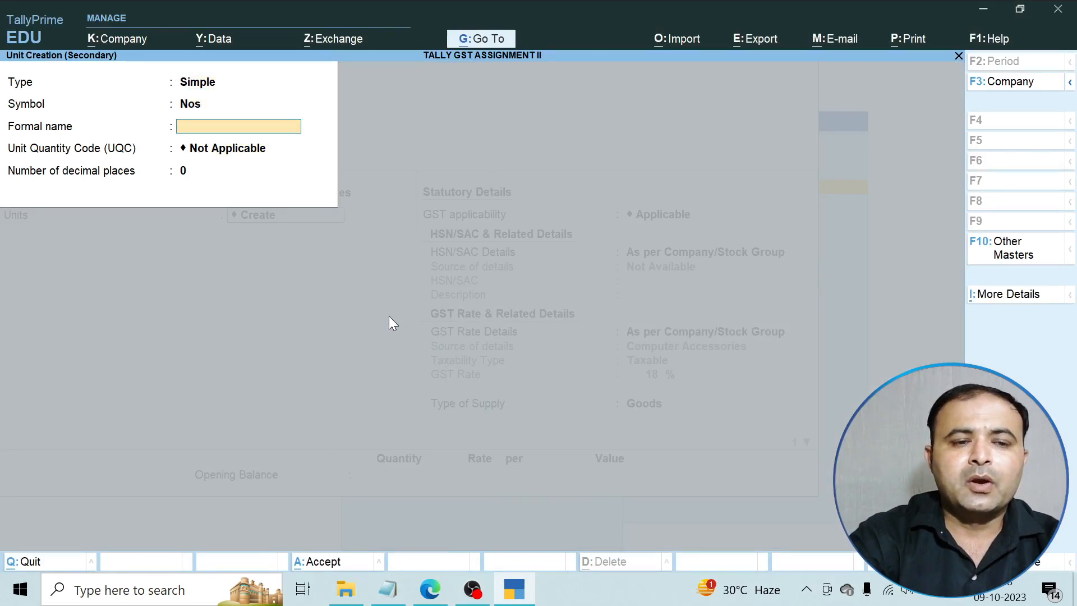
type("Number")
key("Return")
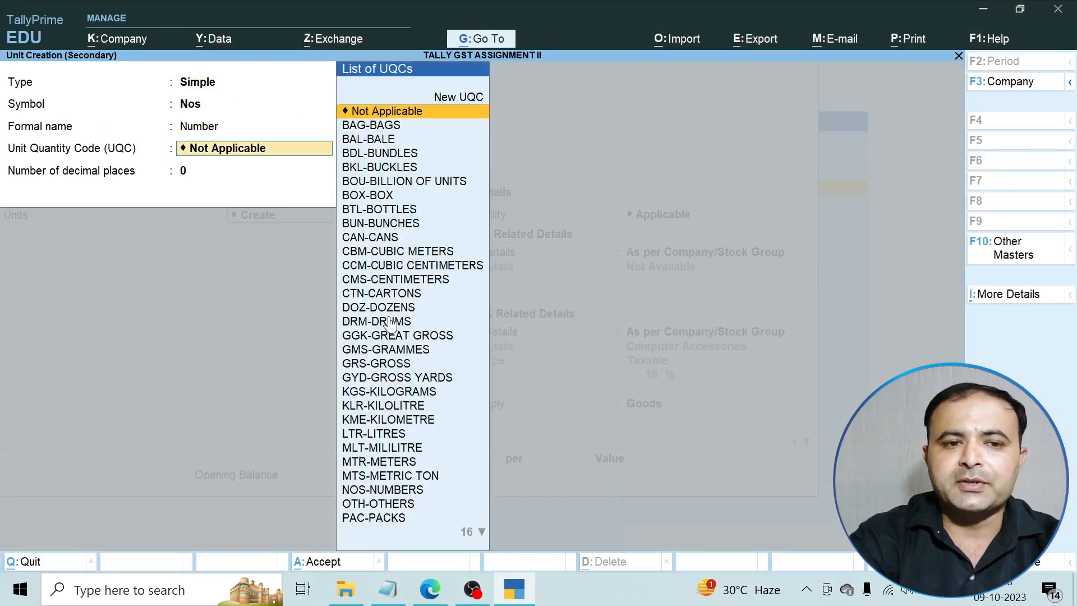
type("n")
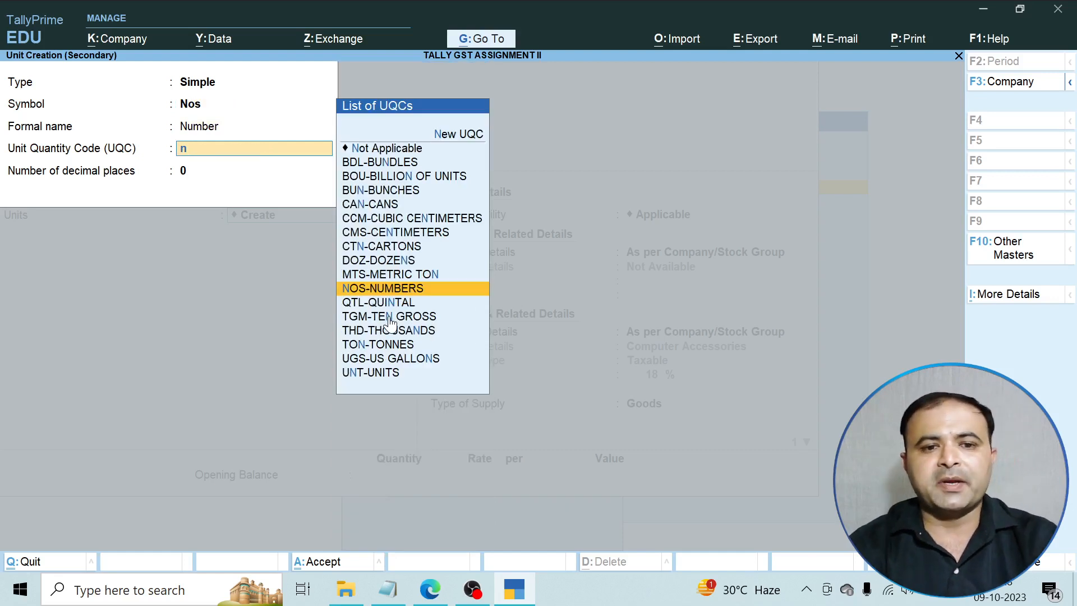
key("Return")
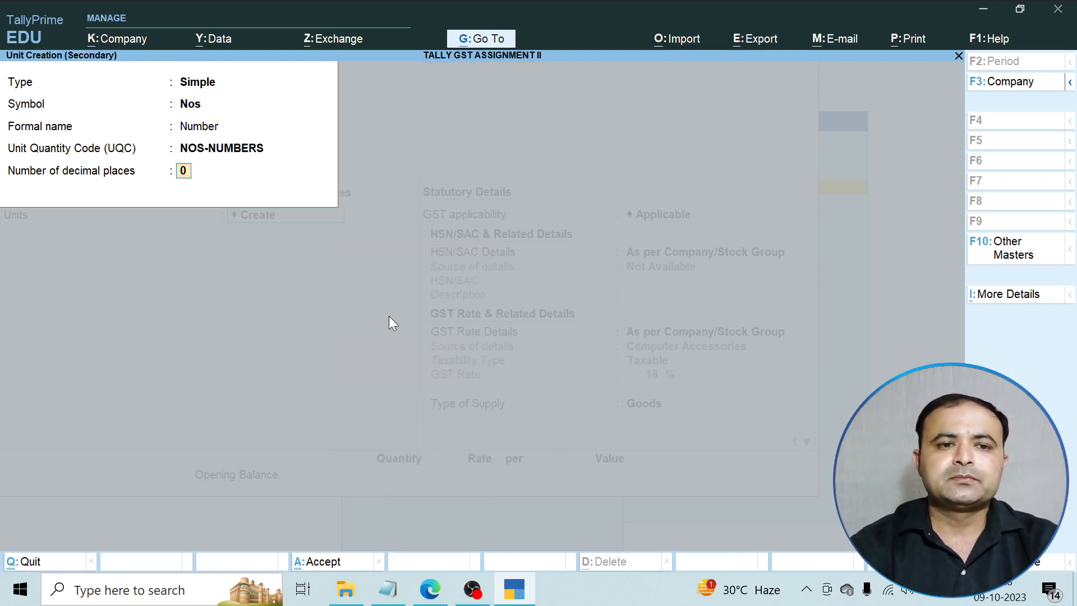
key("Return")
key("Return")
key("Return")
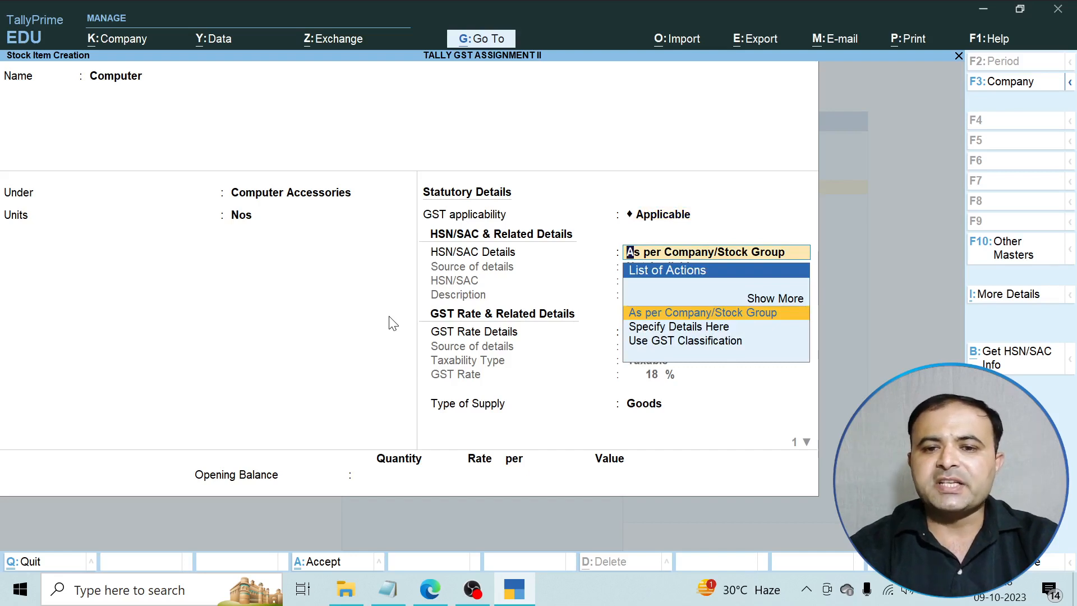
Keep HSN/SAC and GST rate details from the group, accept Goods with 0 duty, and save Computer.
key("Return")
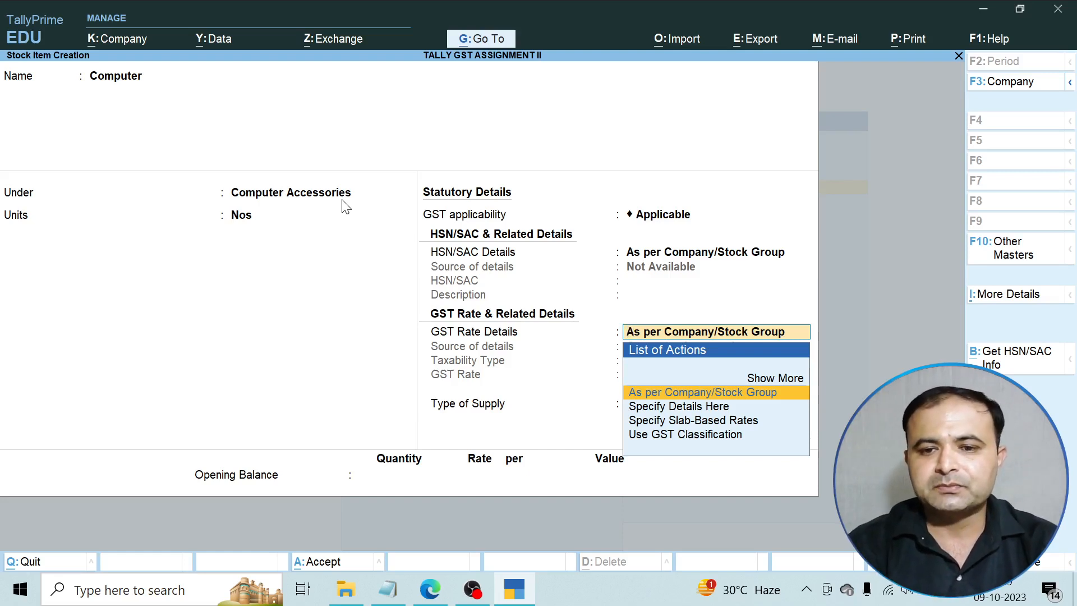
key("Return")
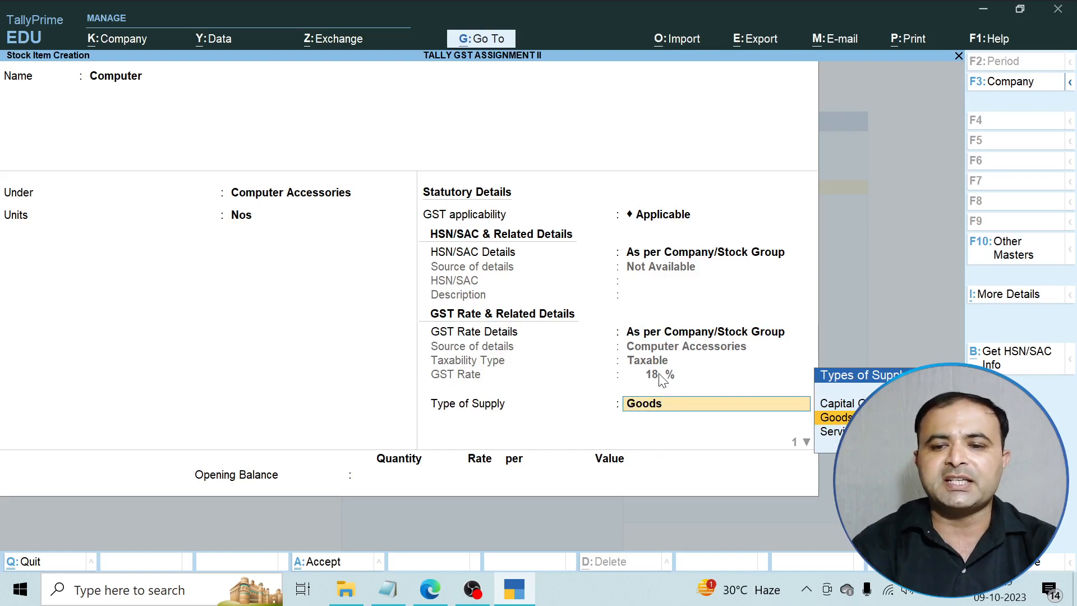
key("Return")
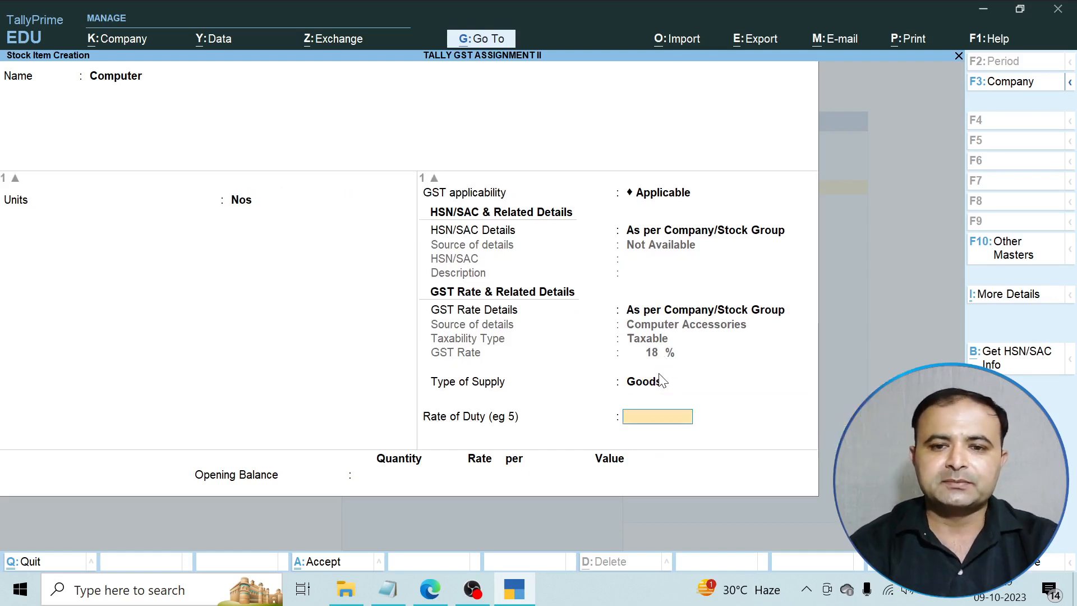
key("Return")
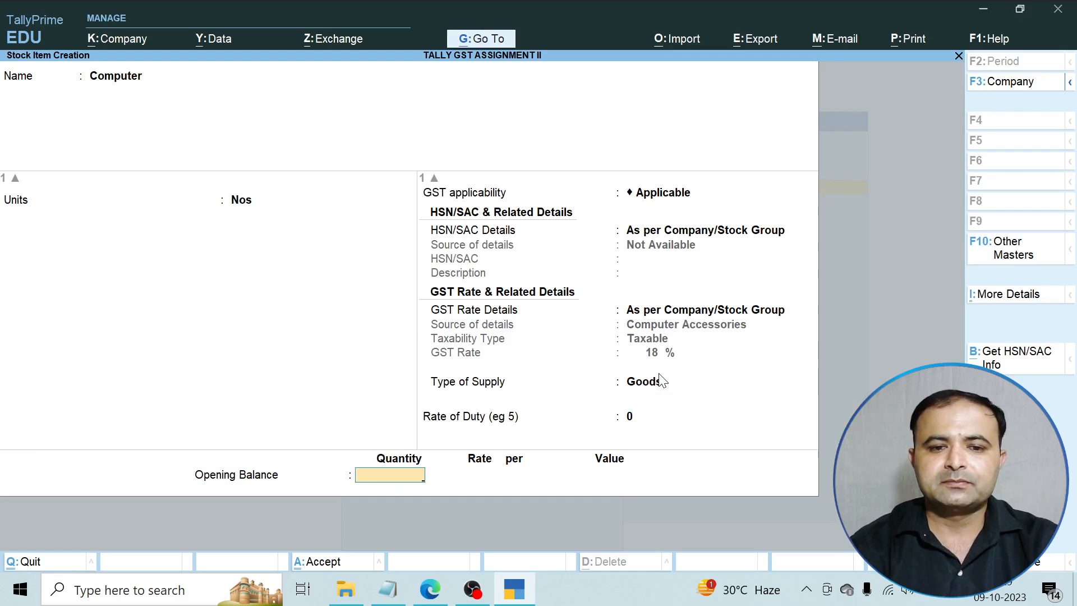
key("Return")
key("Return")
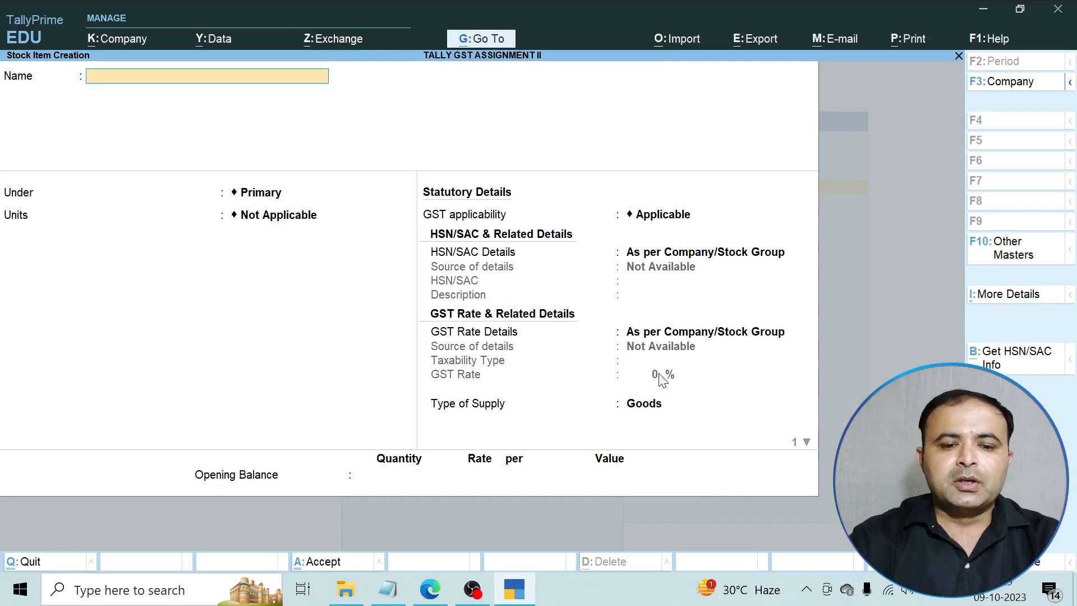
Name the new stock item Discover 100 under Automobile with Nos units.
left_click(443, 592)
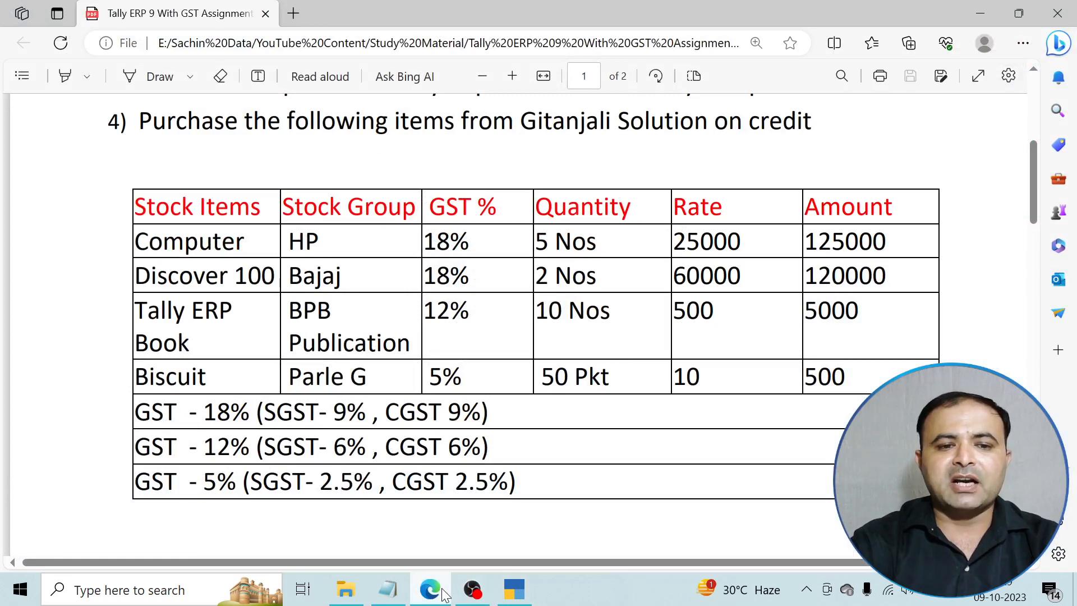
left_click(443, 591)
type("Disco")
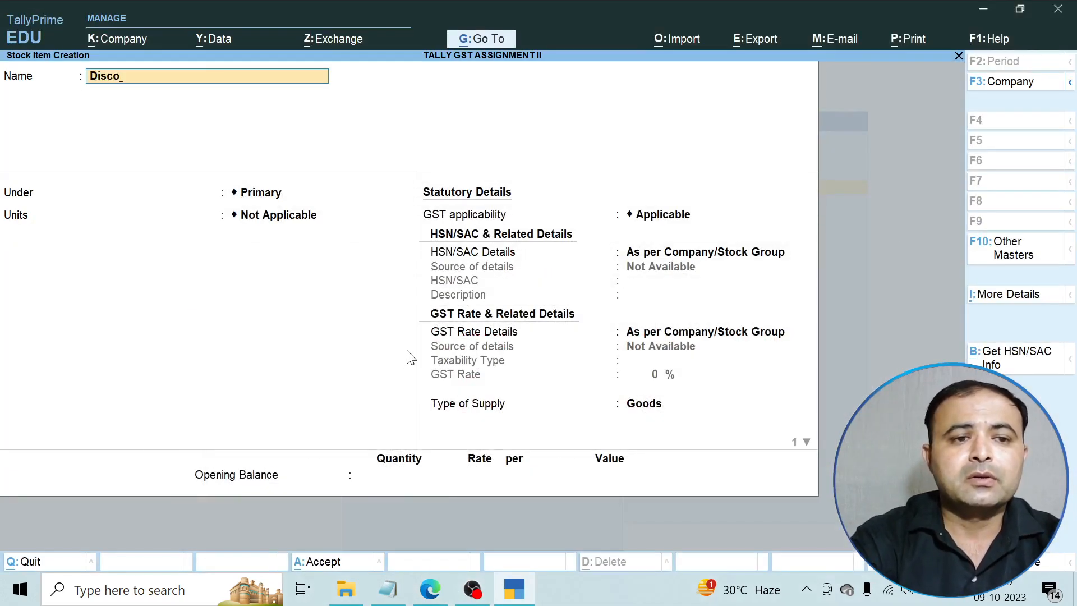
type("ver 100")
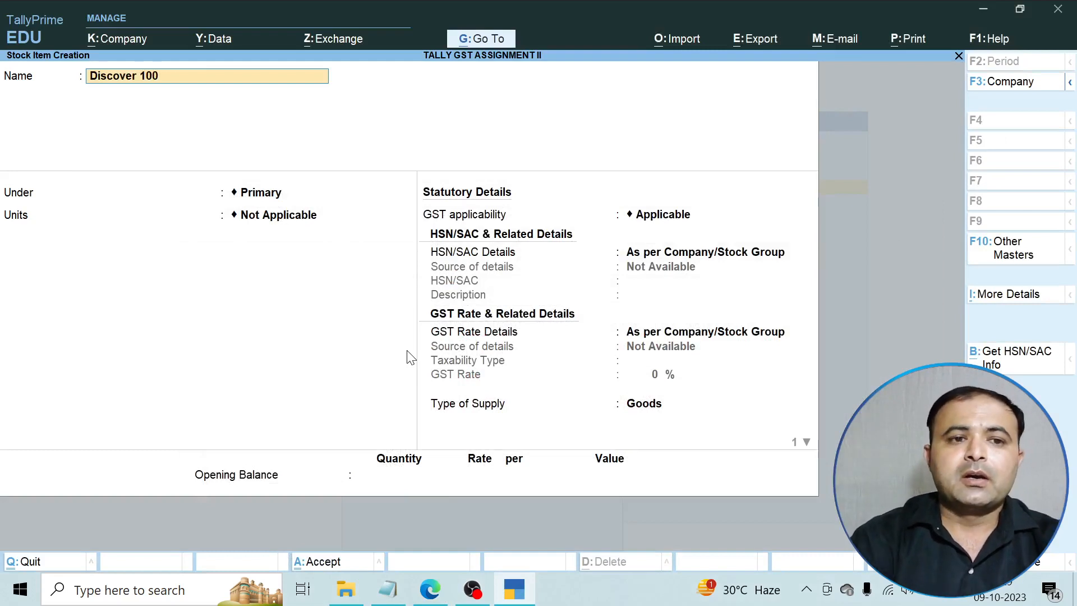
key("Return")
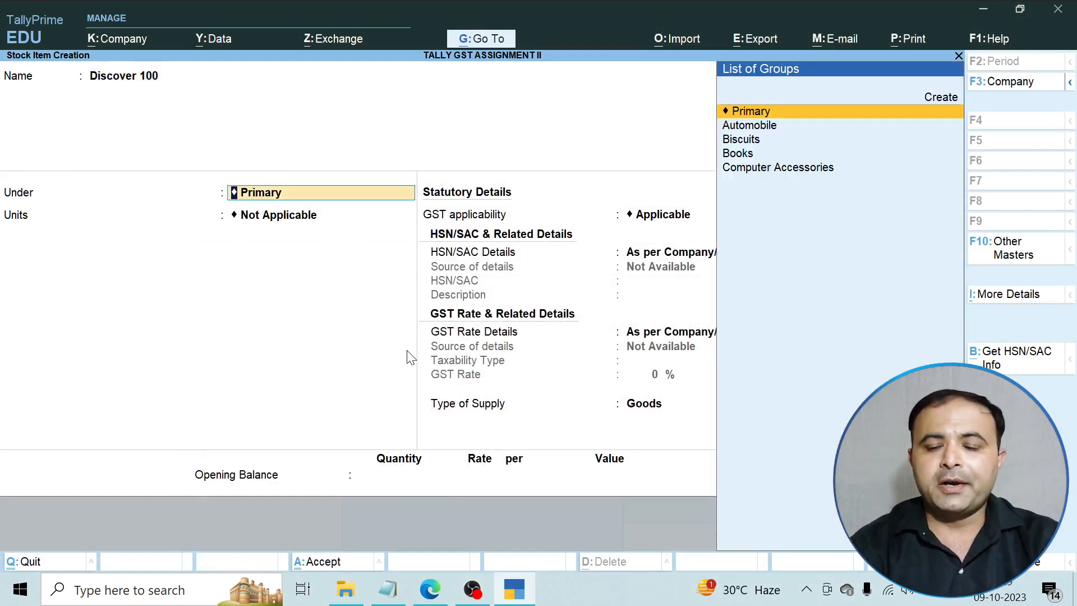
key("Down")
key("Return")
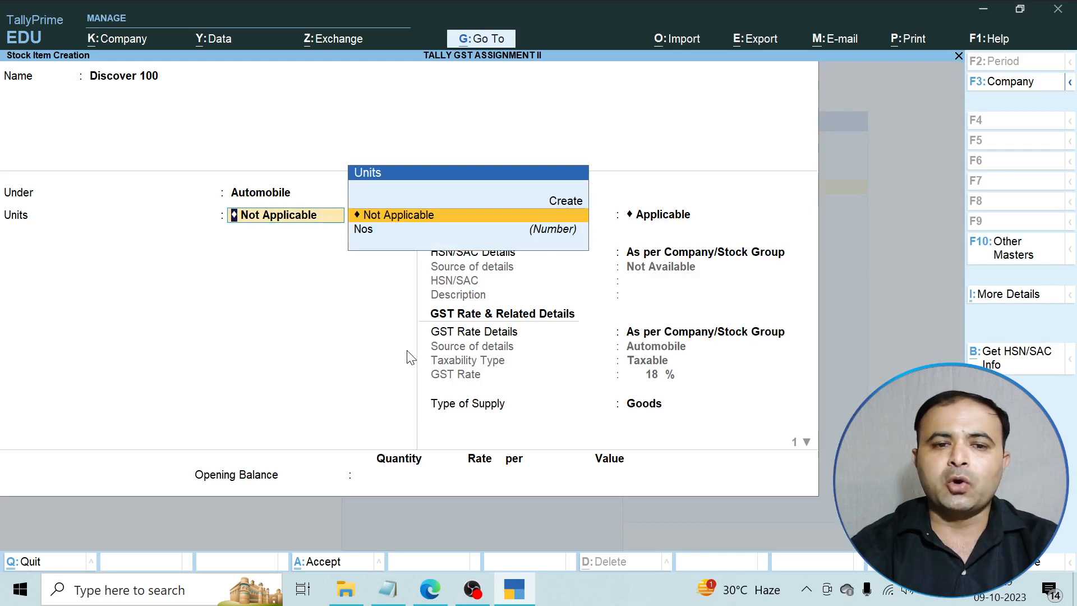
key("Down")
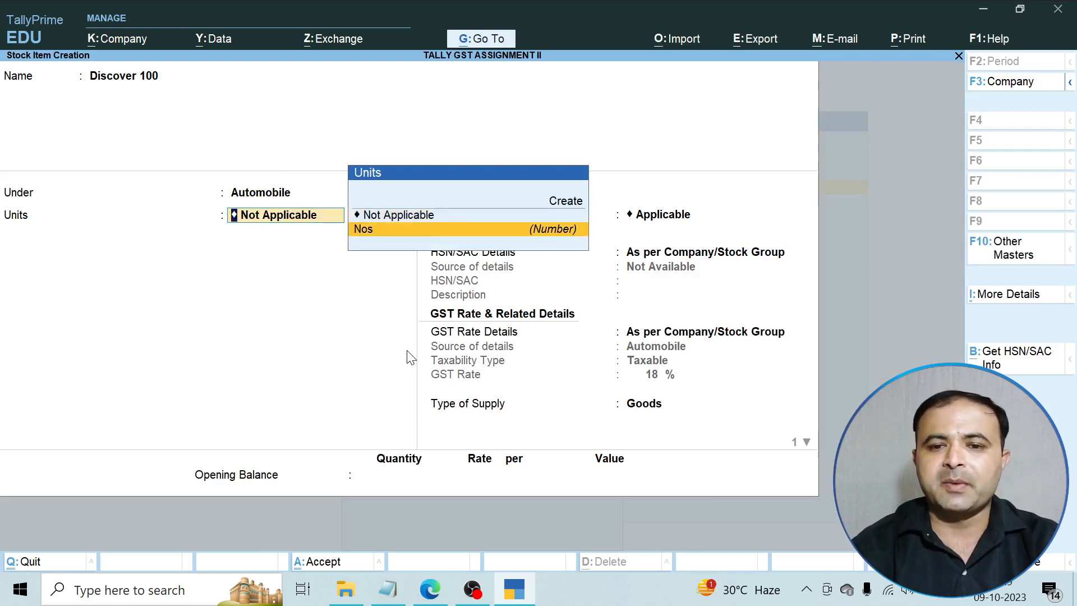
key("Return")
Keep GST Applicable, accept Goods as supply type, and leave rate of duty at 0.
key("Return")
key("Return")
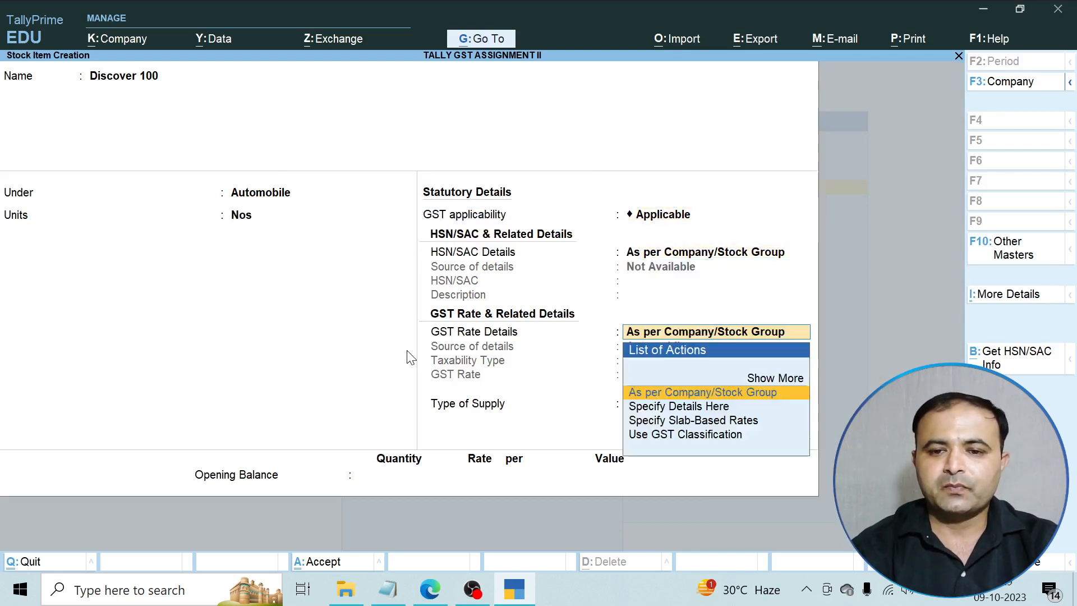
key("Return")
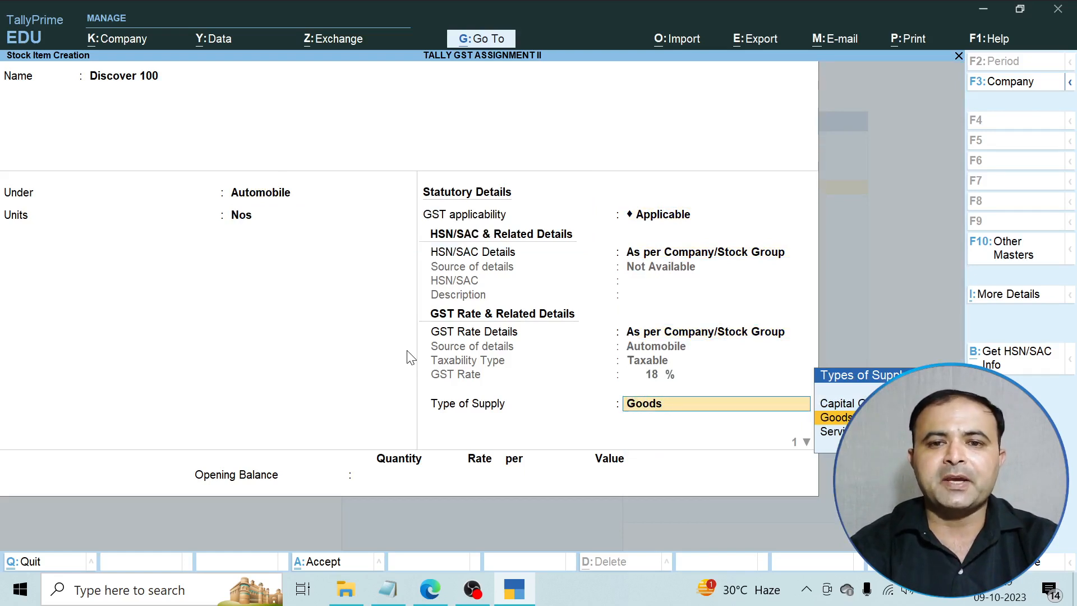
key("Return")
key("Return")
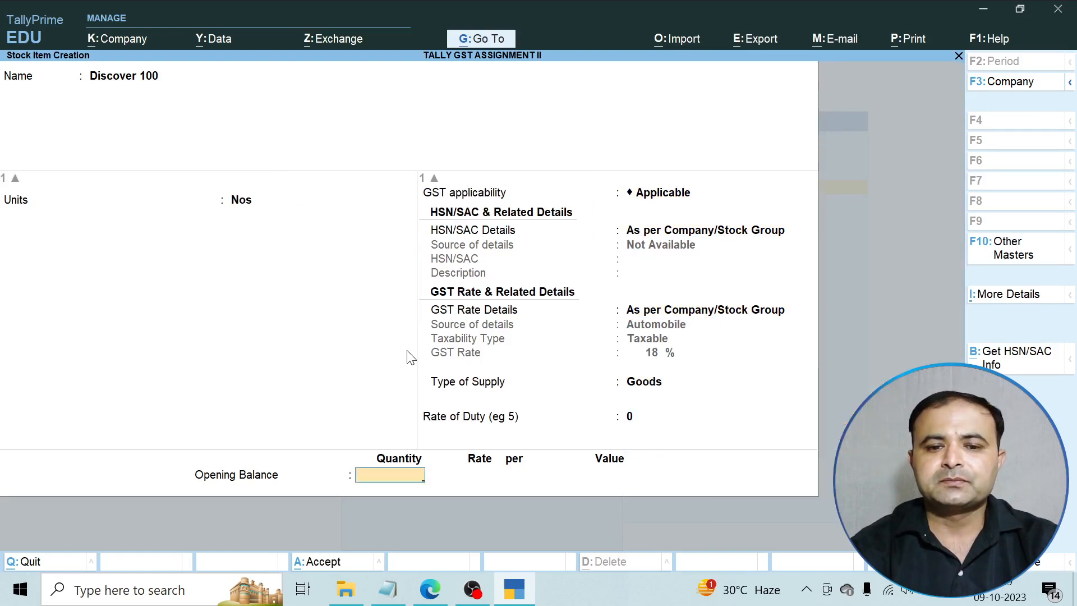
key("Return")
key("Return")
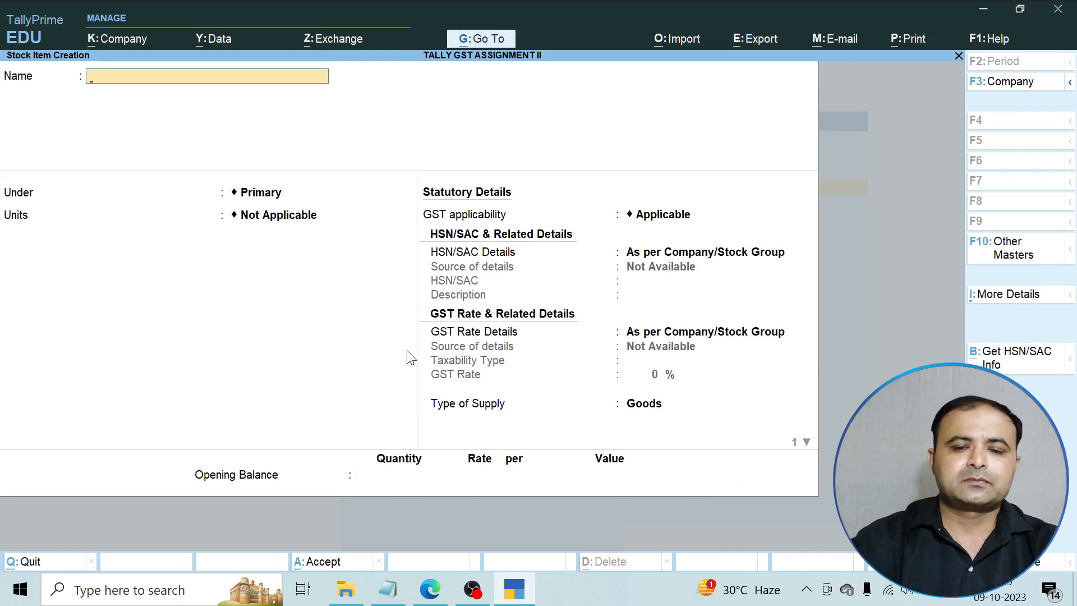
Create the Tally Prime Book stock item under Books with Nos units, keeping the group's 12% GST and Goods supply.
left_click(430, 589)
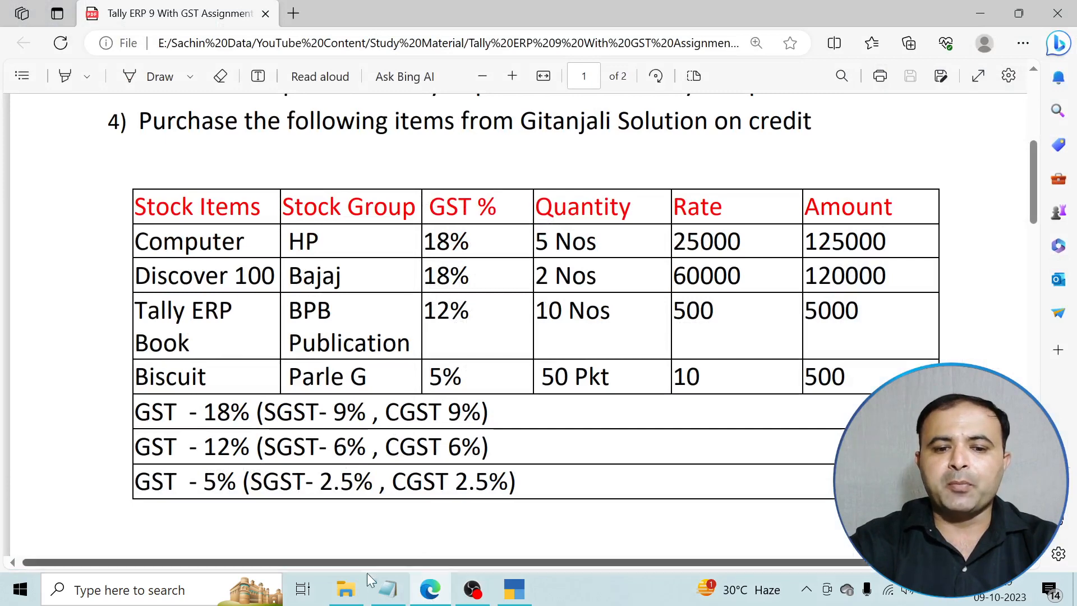
left_click(429, 588)
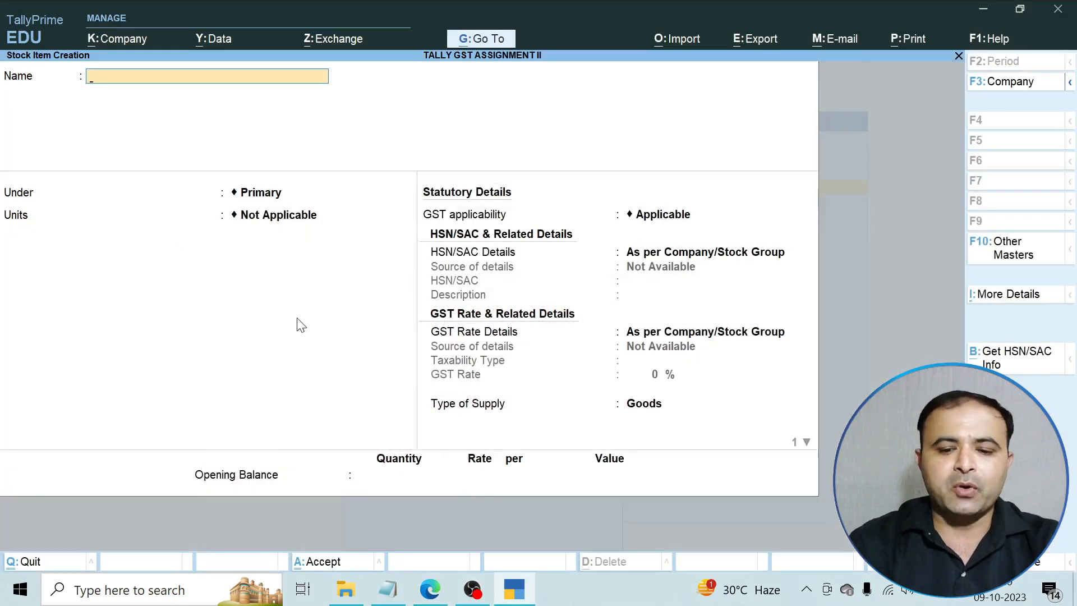
type("Tally Prime Book")
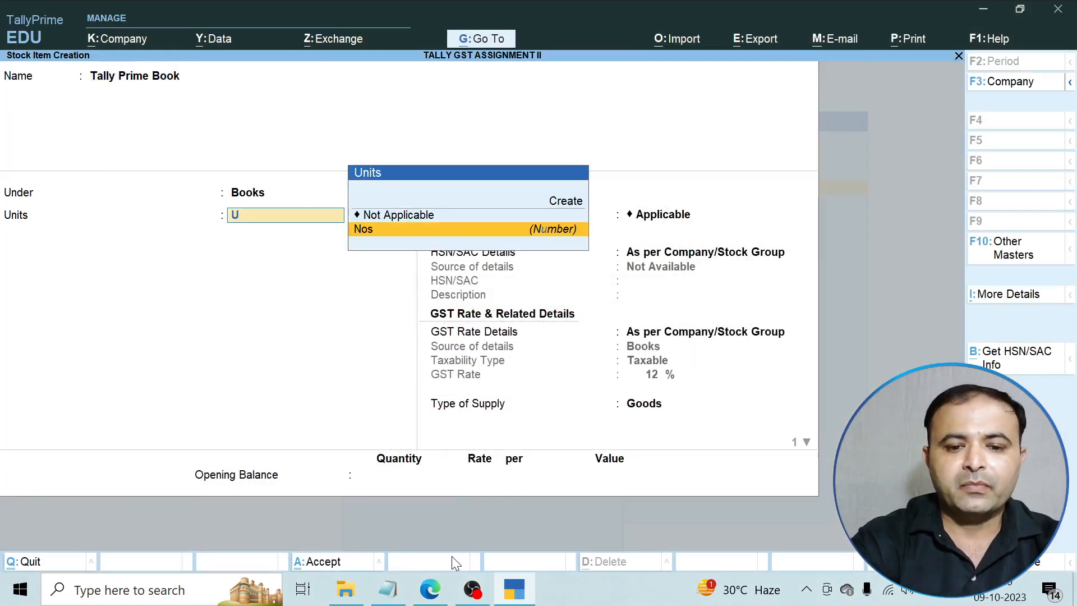
left_click(437, 587)
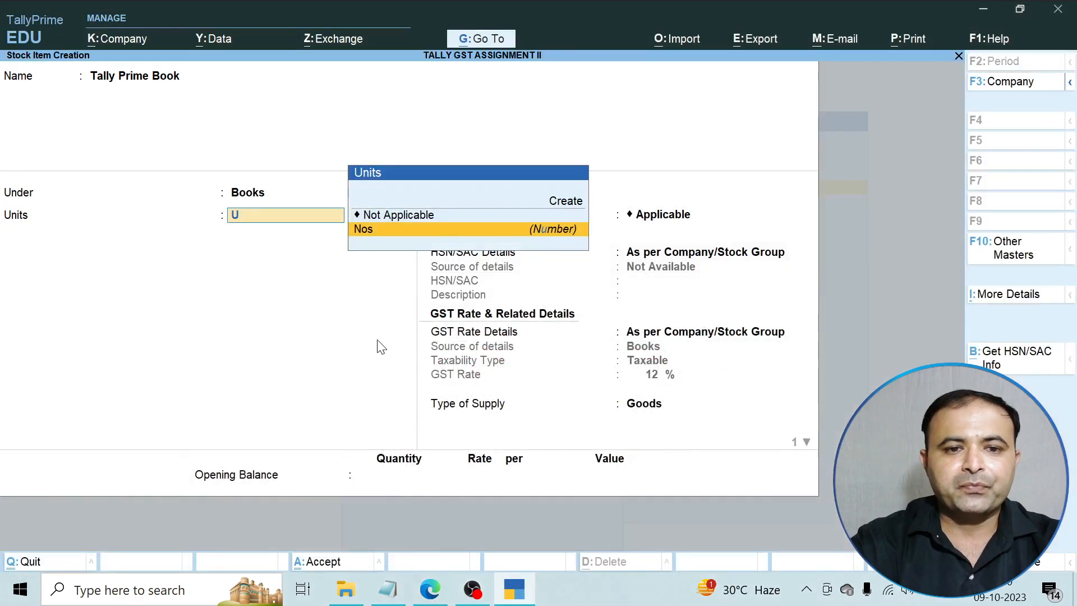
key("Return")
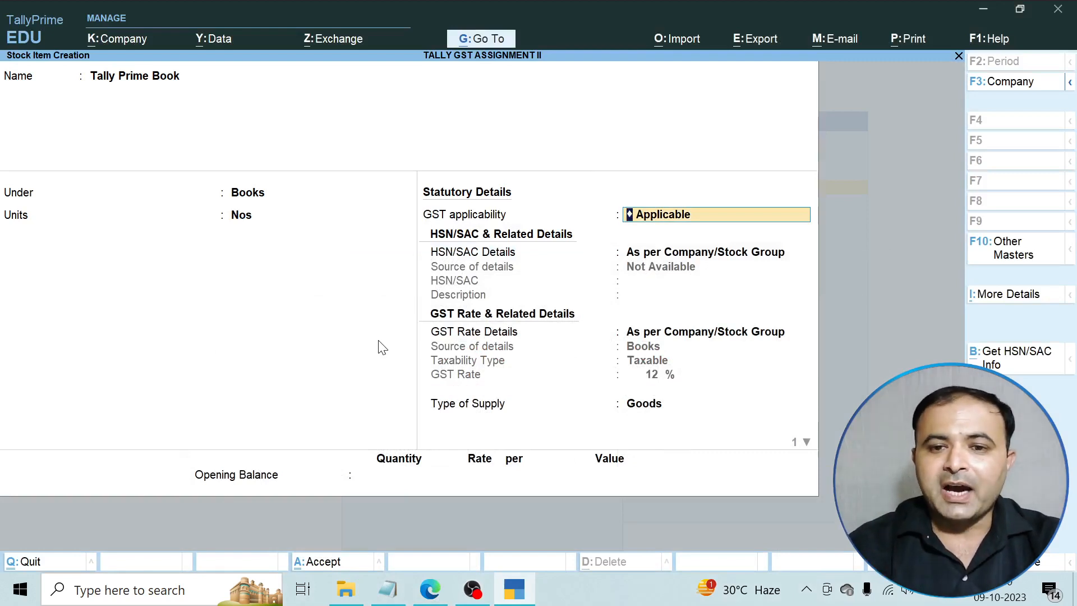
key("Return")
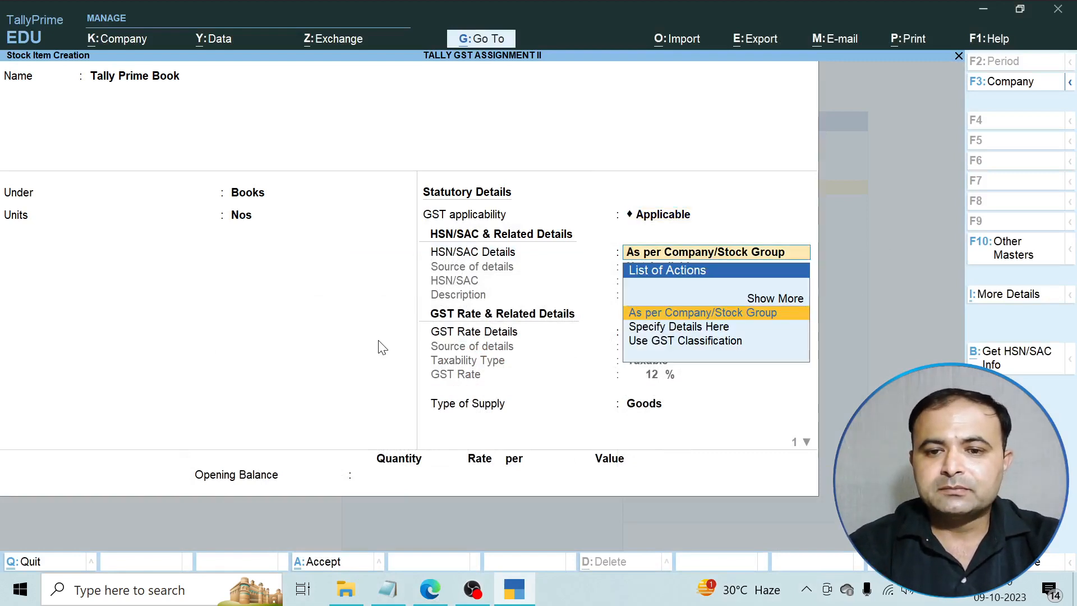
key("Return")
key("Return")
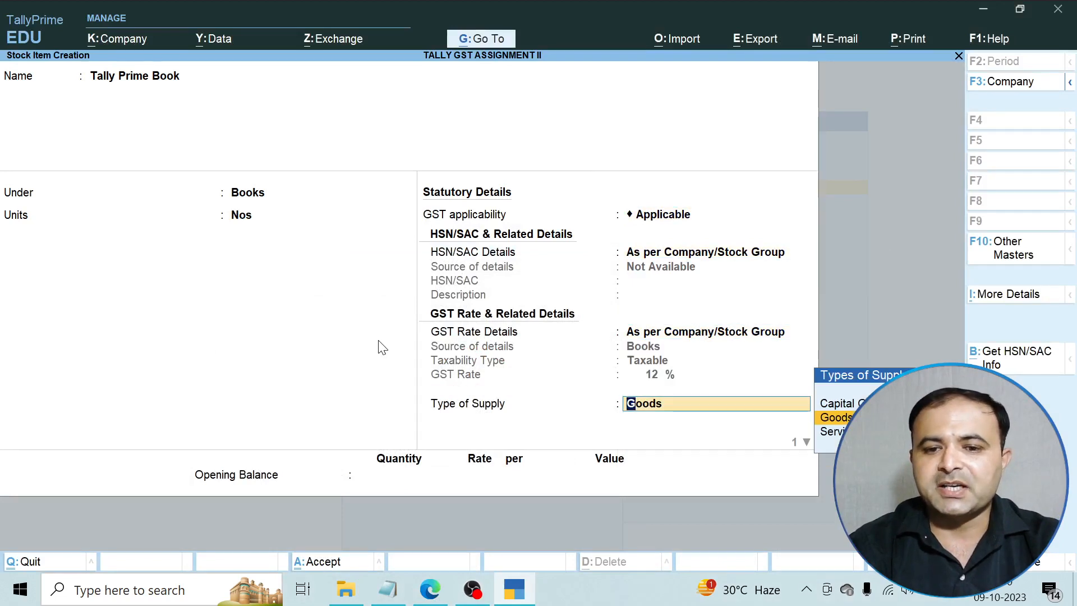
key("Return")
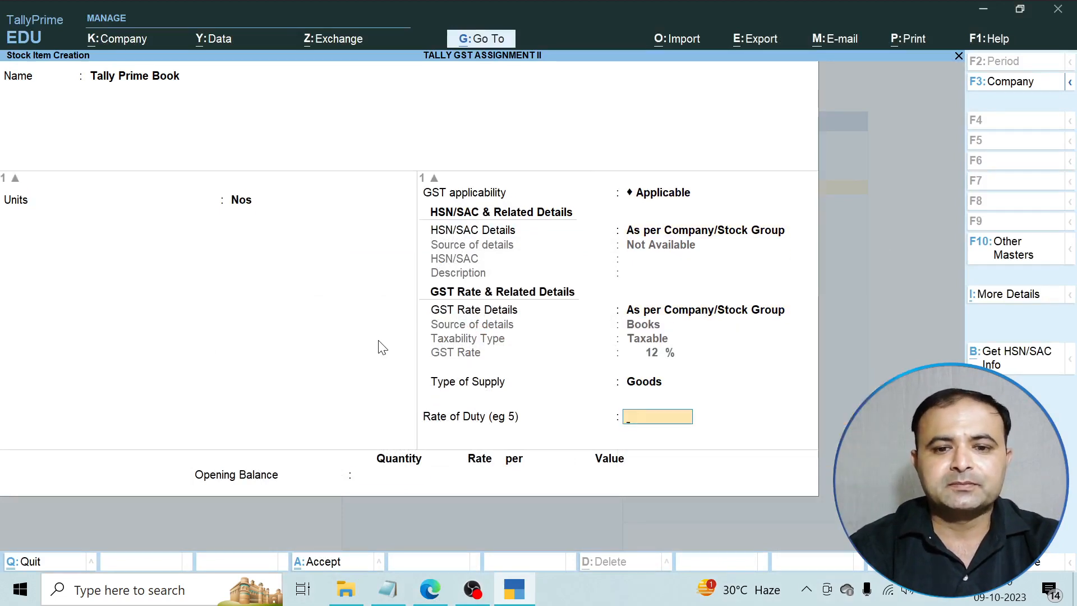
key("Return")
key("Return")
key("Return")
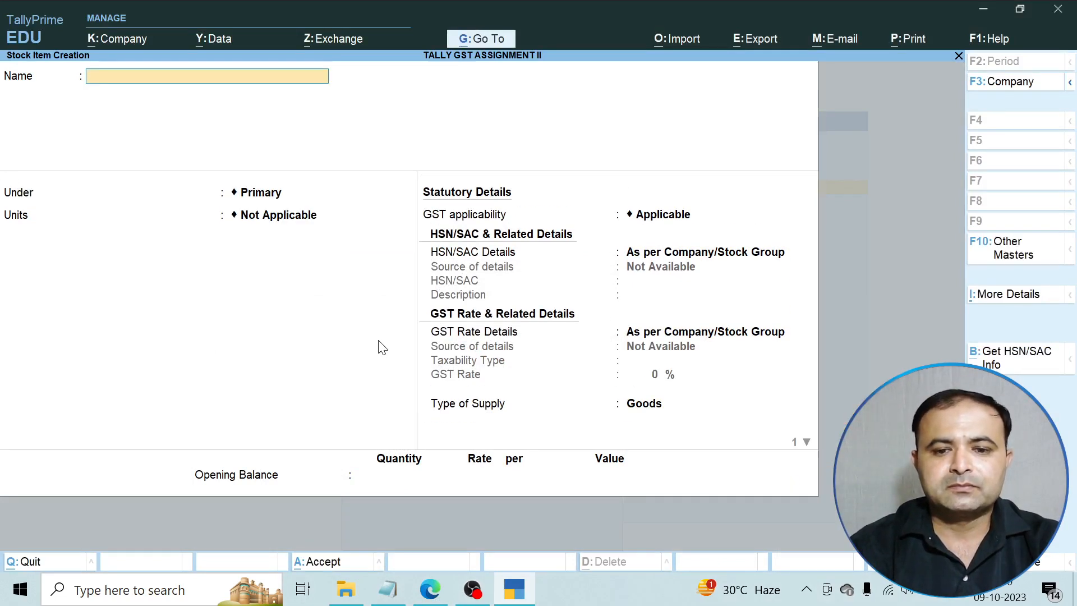
left_click(433, 591)
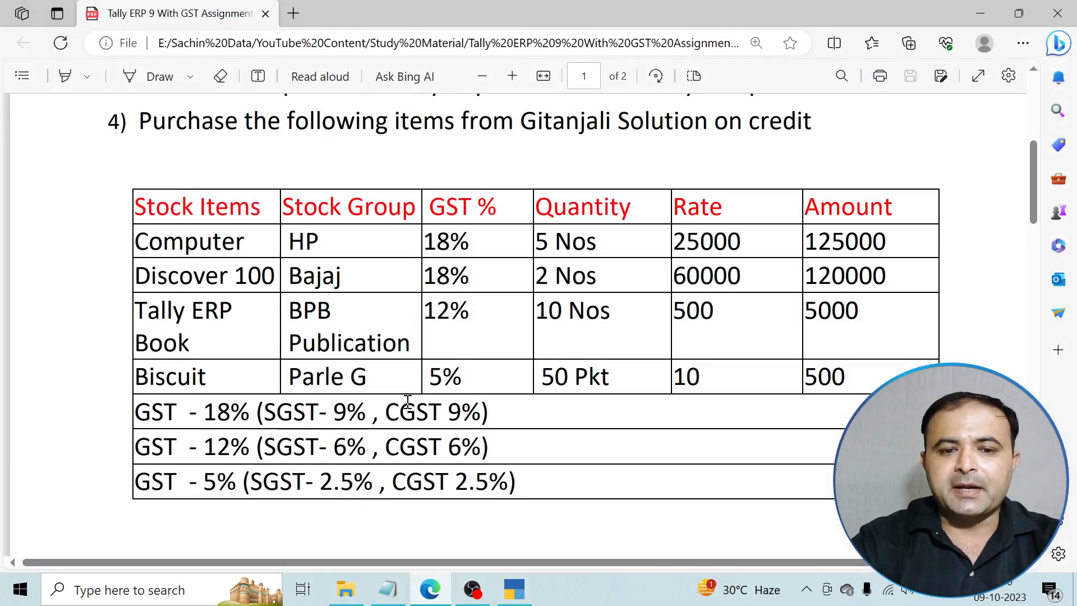
left_click(442, 584)
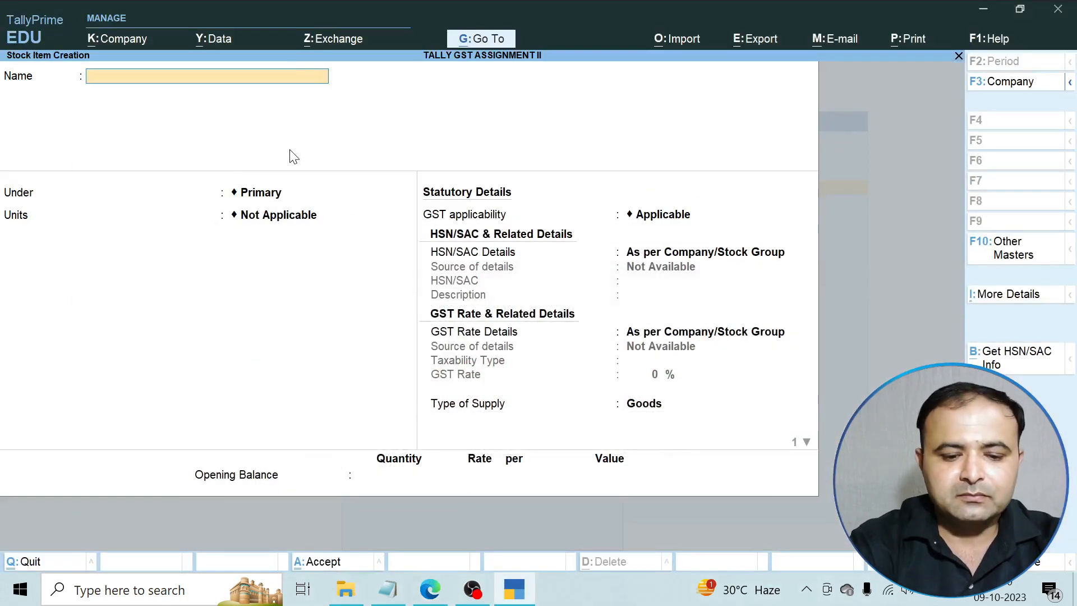
Name the new stock item Biscuit and place it under the Biscuits group.
type("B")
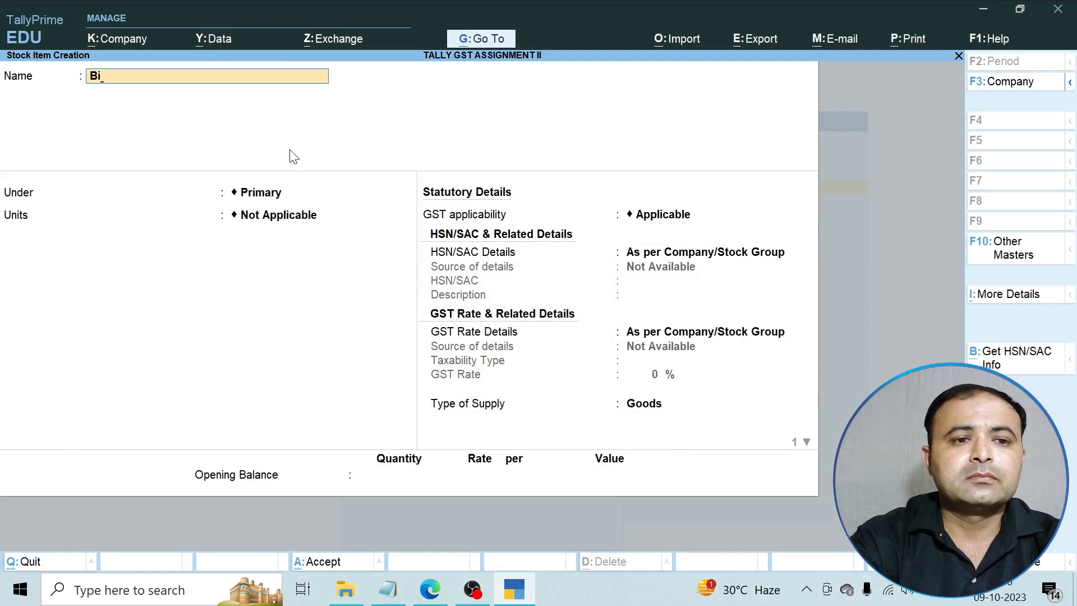
type("i")
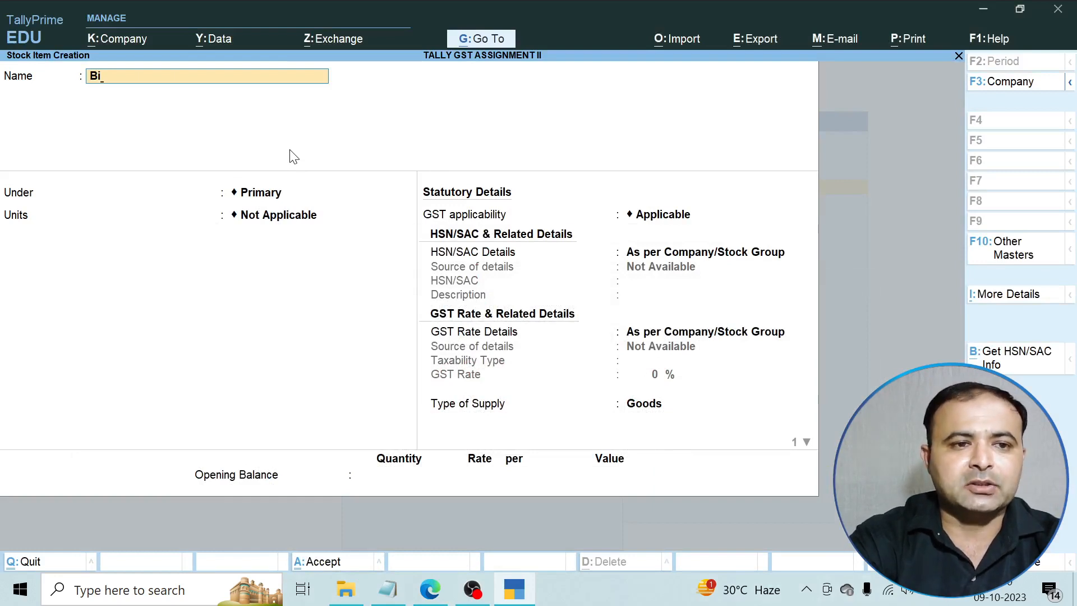
type("scuits")
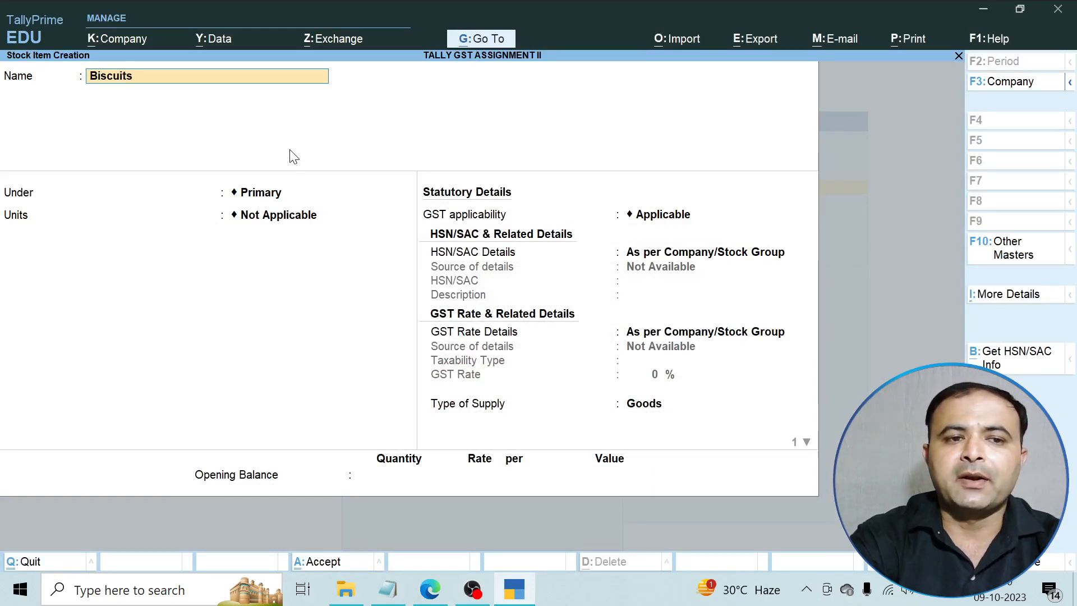
key("BackSpace")
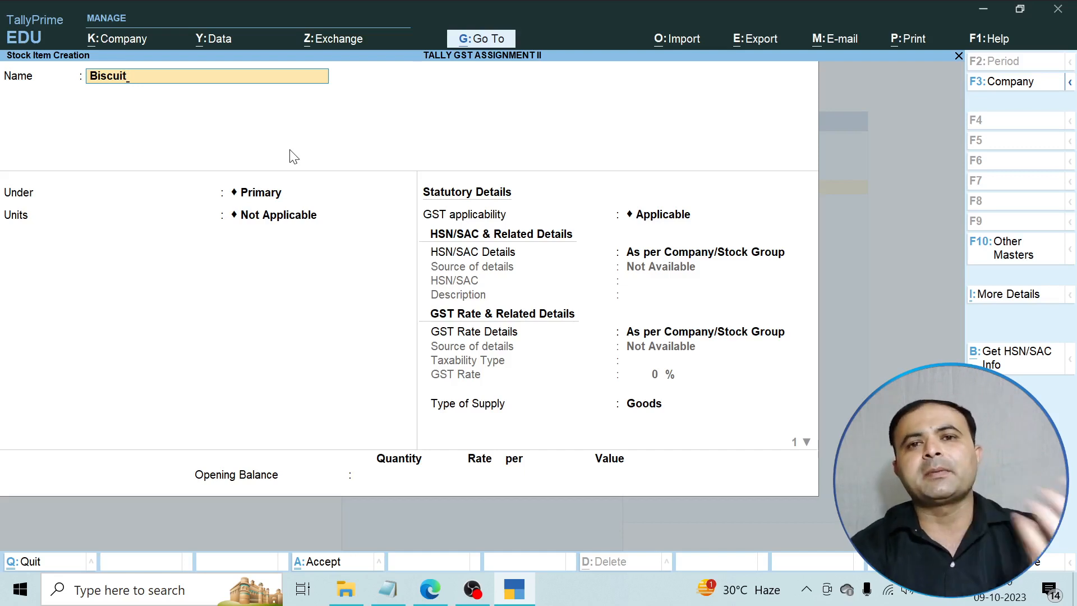
key("Return")
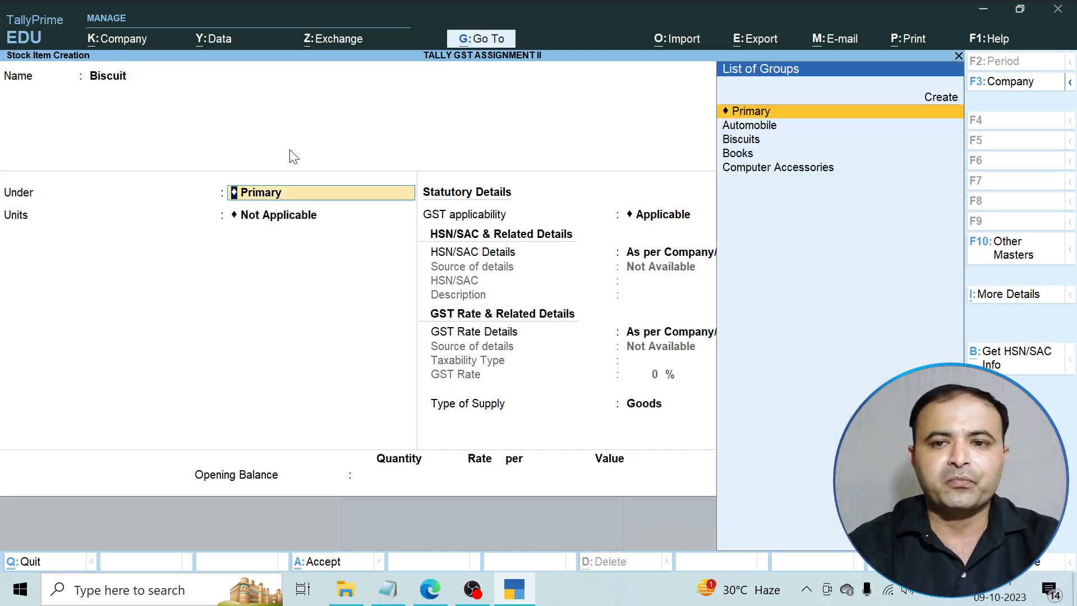
key("Down")
key("Down")
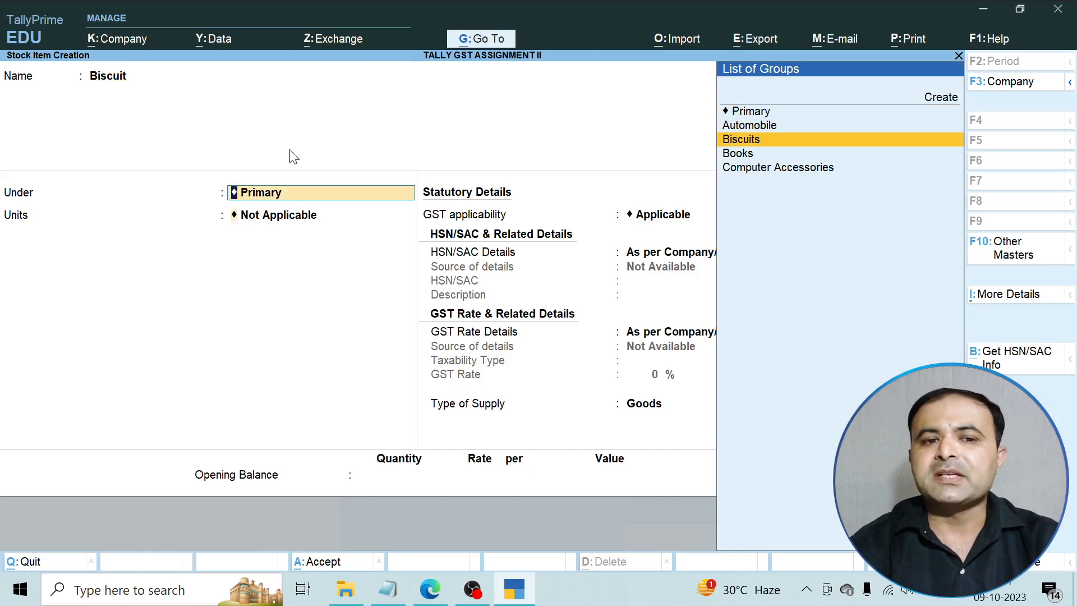
key("Return")
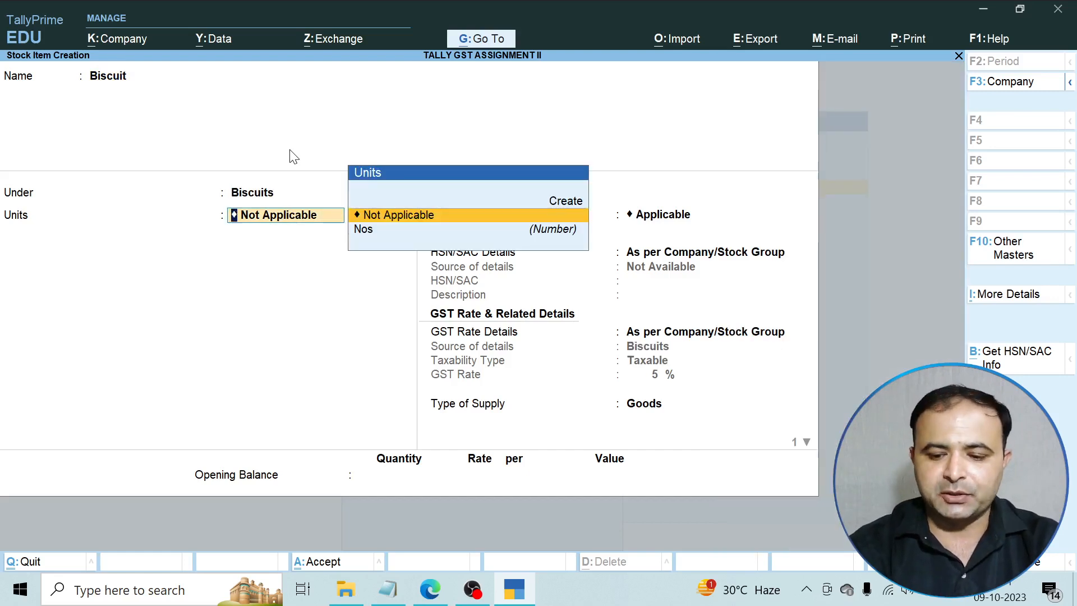
key("Up")
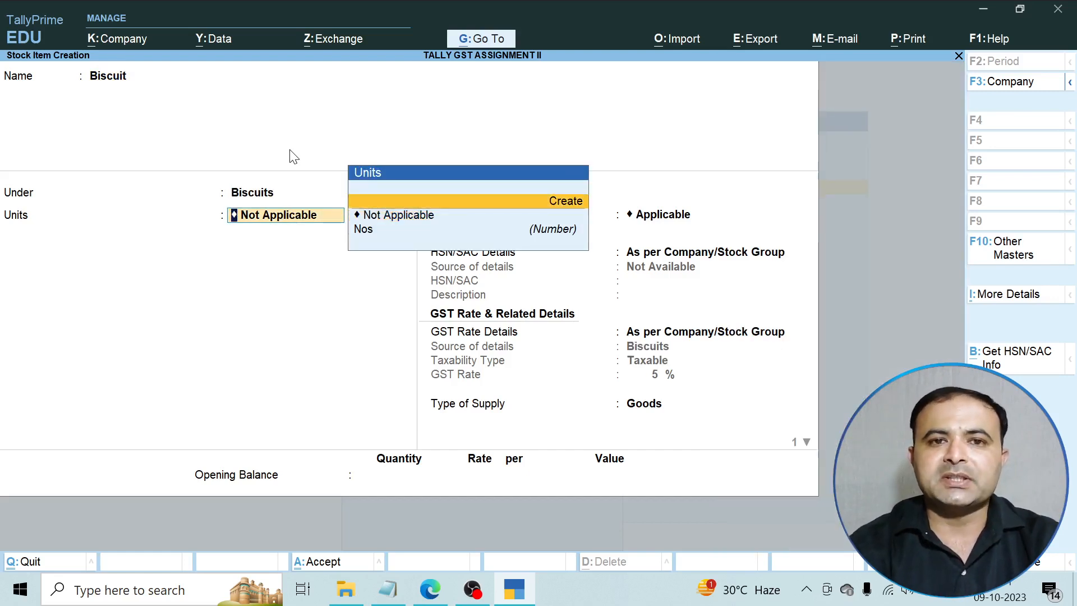
Create unit Pkt (formal name Packets, UQC PAC-PACKS, 0 decimals) for the Biscuit item.
key("Return")
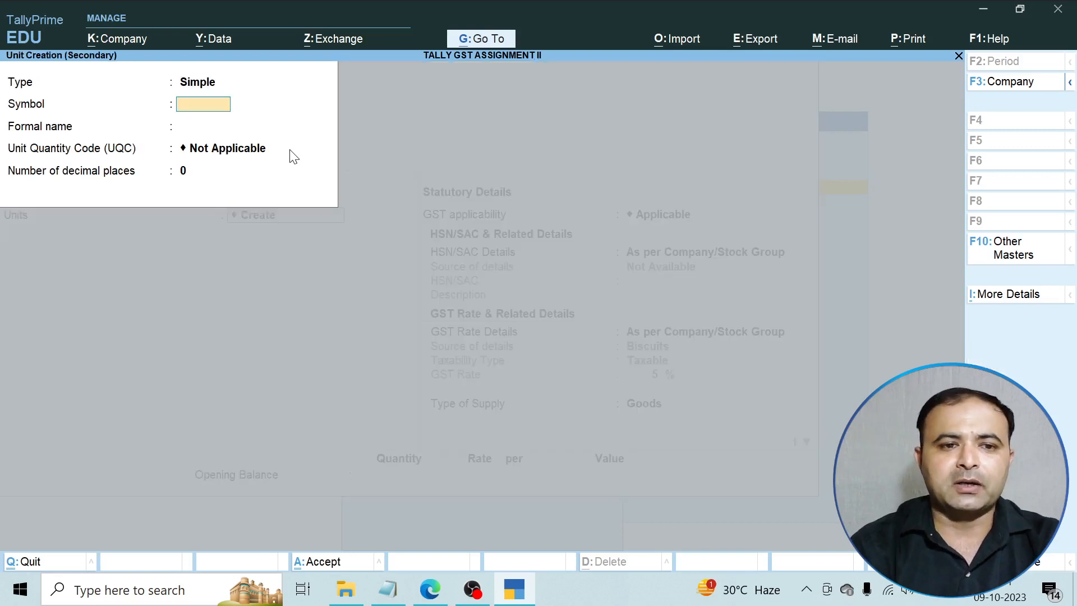
type("Pkt")
key("Return")
type("Packets")
key("Return")
type("pU")
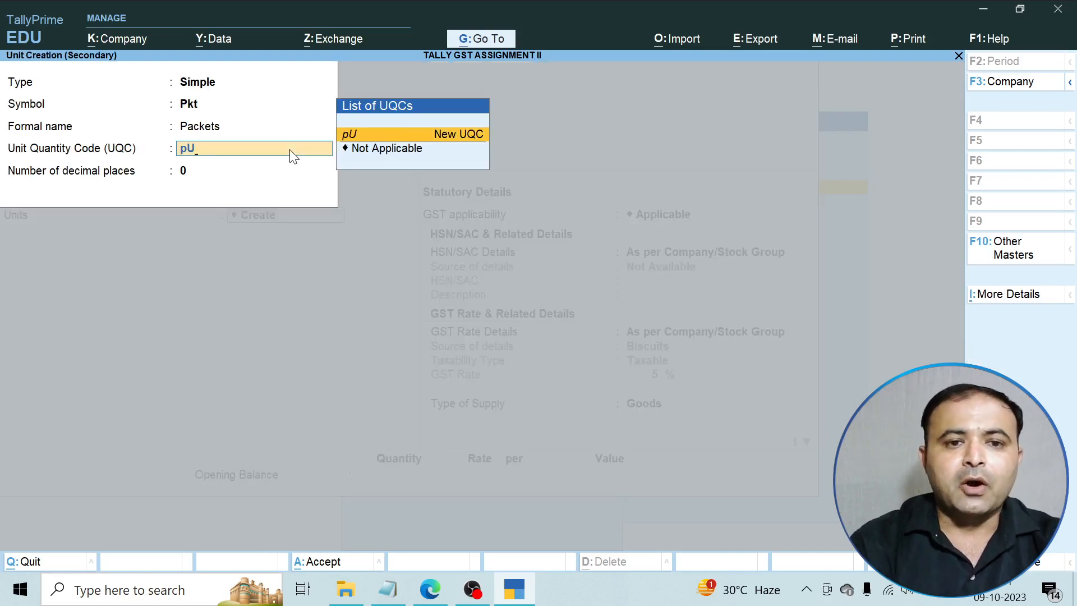
key("BackSpace")
key("BackSpace")
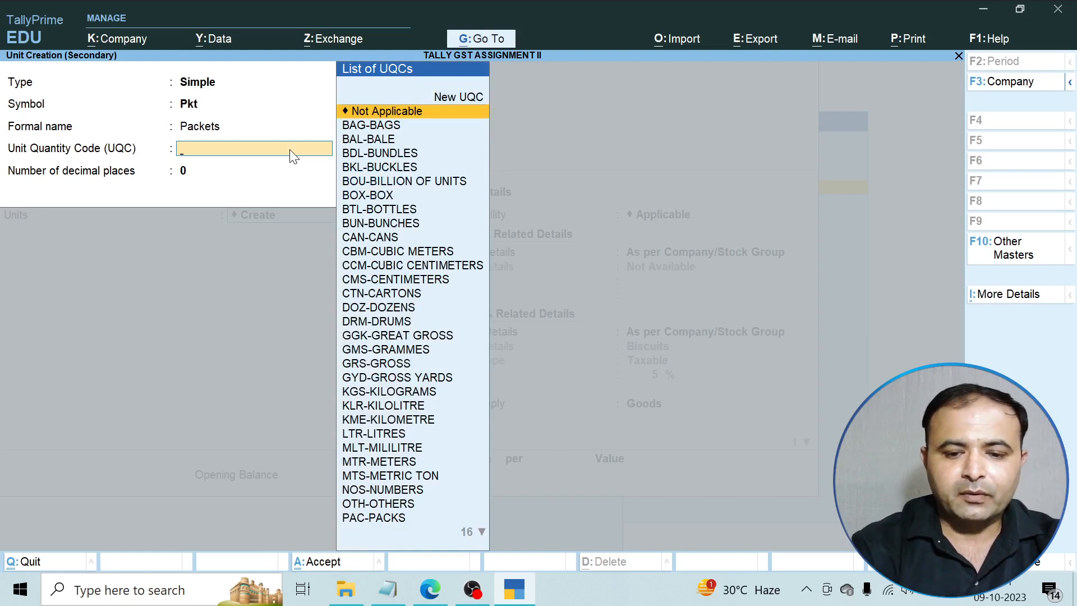
type("p")
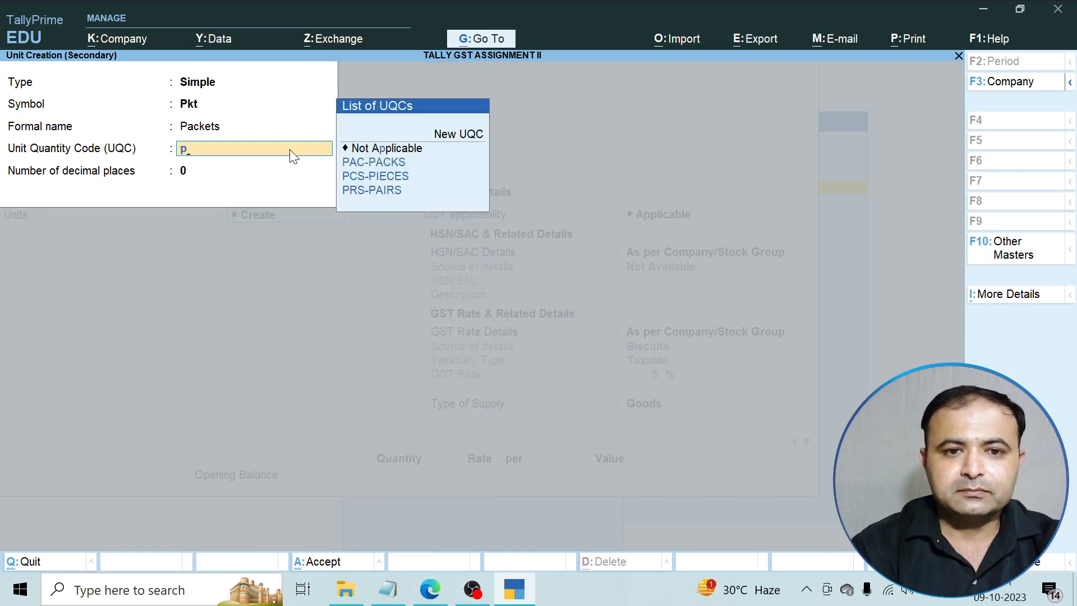
key("Down")
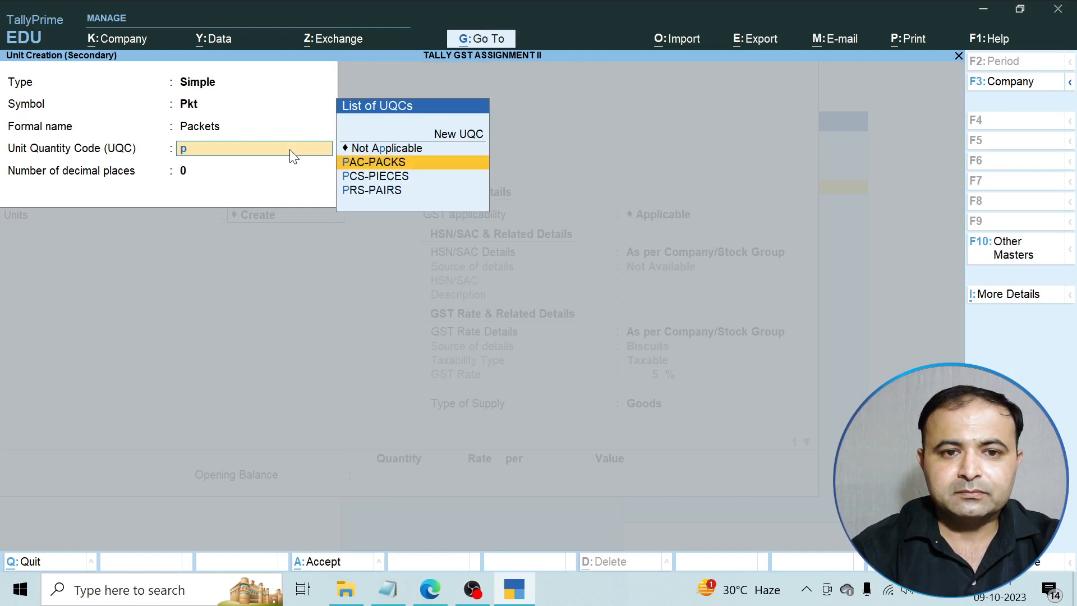
key("Return")
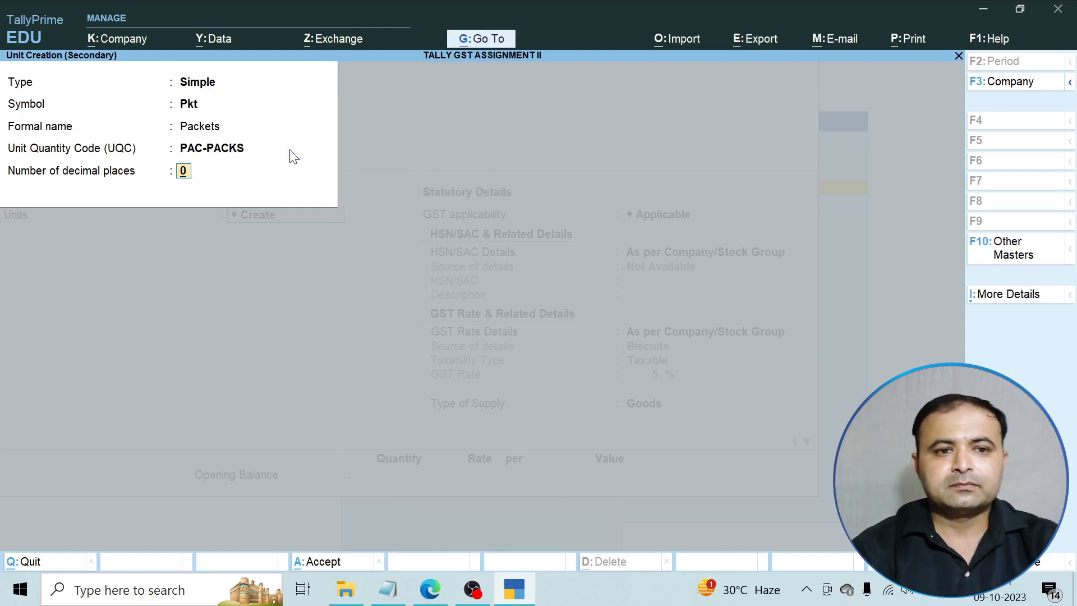
key("Return")
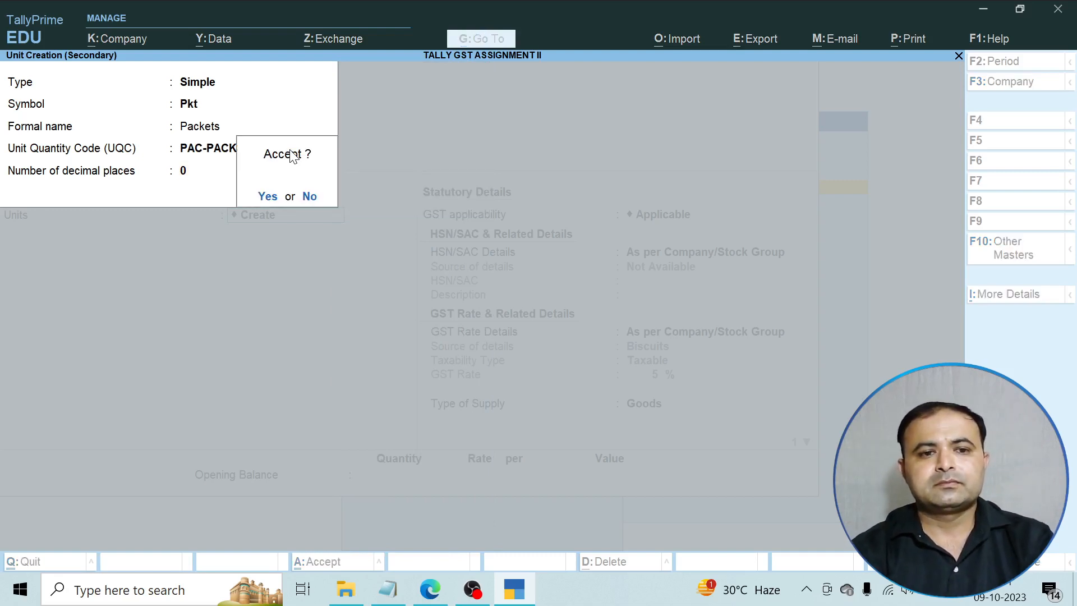
key("Return")
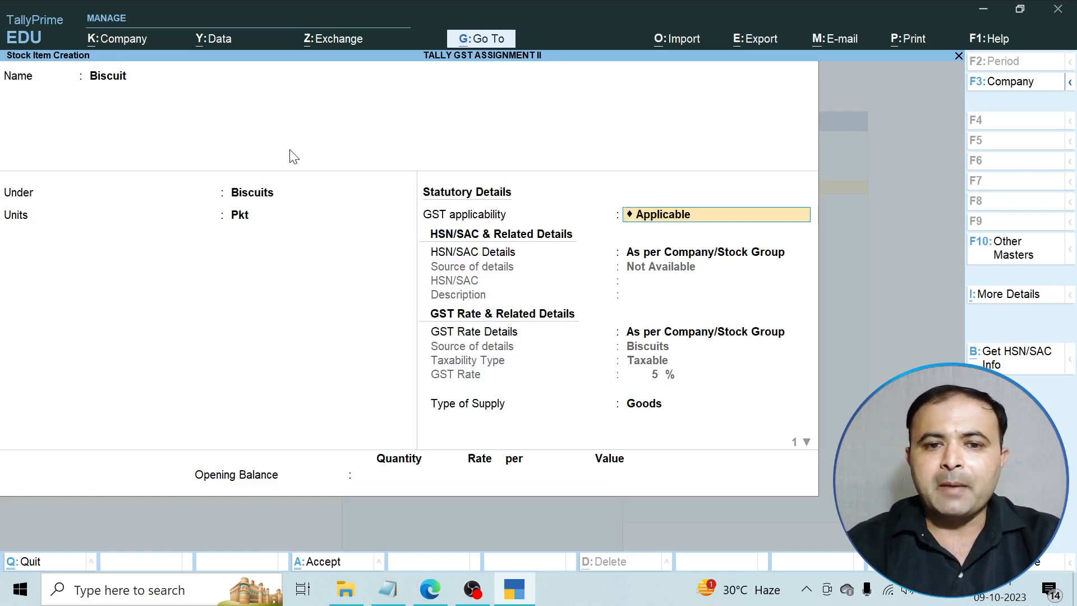
Complete Biscuit as Goods with rate of duty 0, skipping the opening balance.
key("Return")
key("Return")
key("Return")
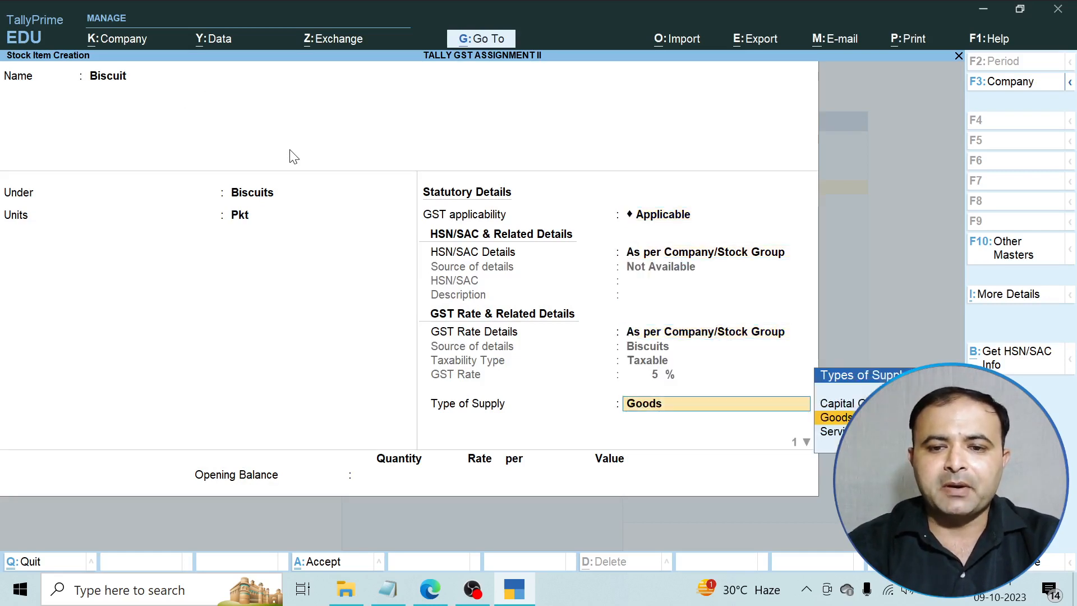
key("Return")
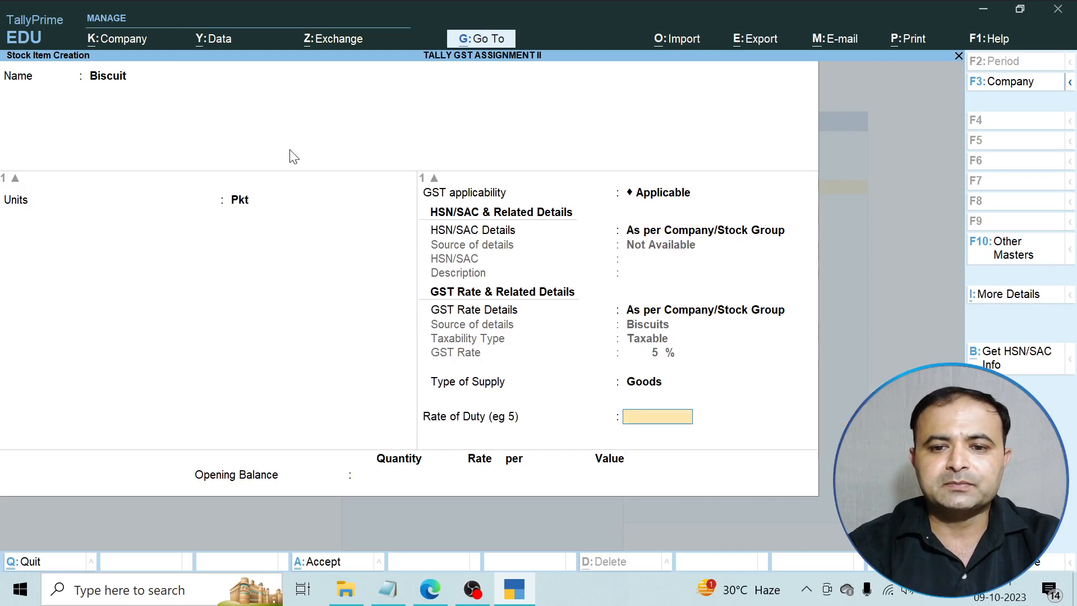
key("Return")
key("Return")
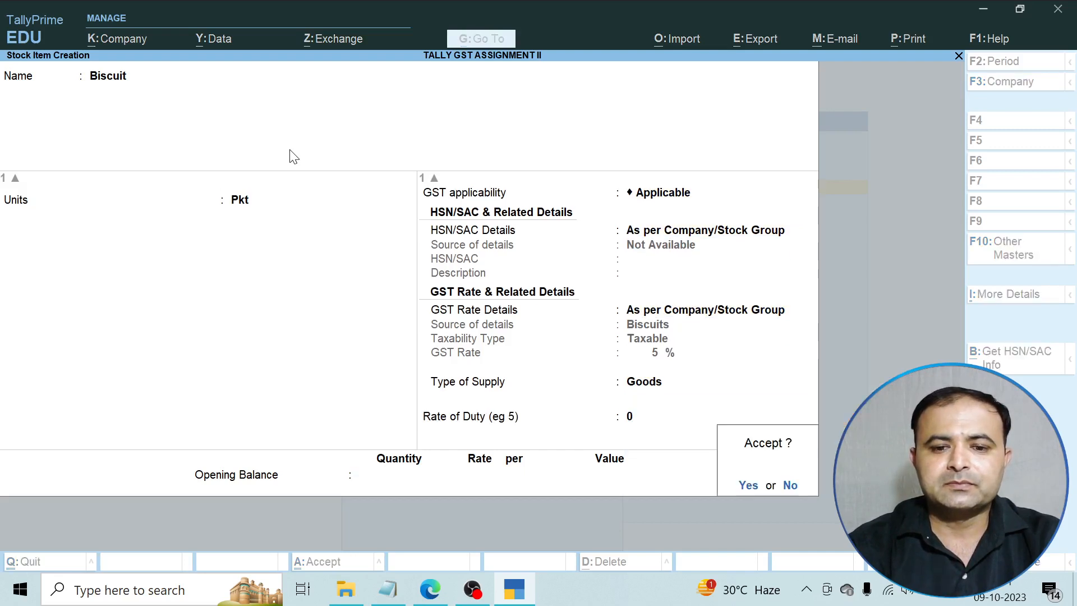
key("Return")
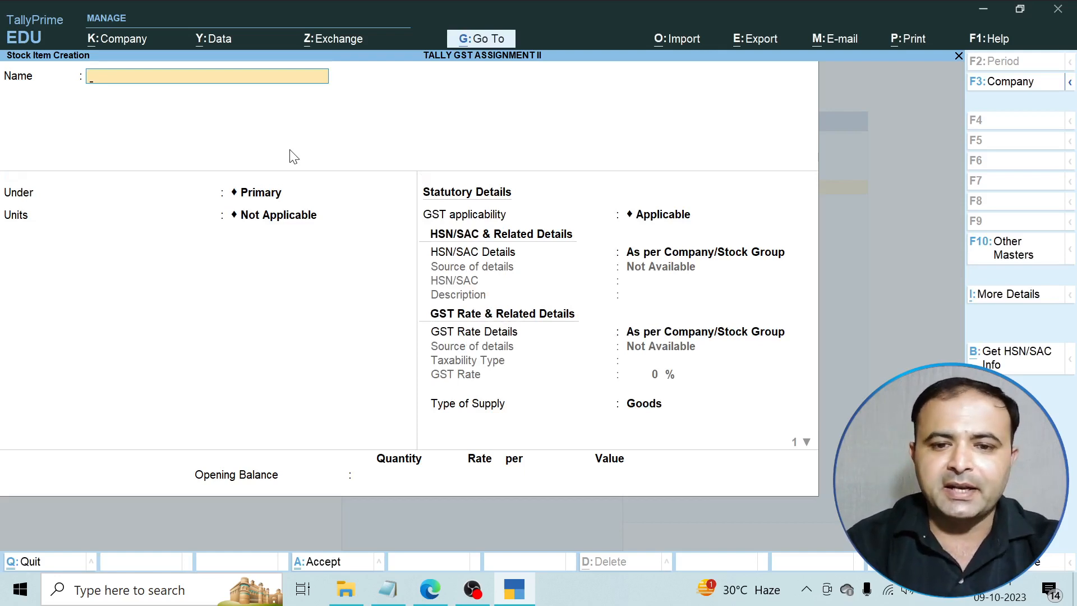
left_click(430, 588)
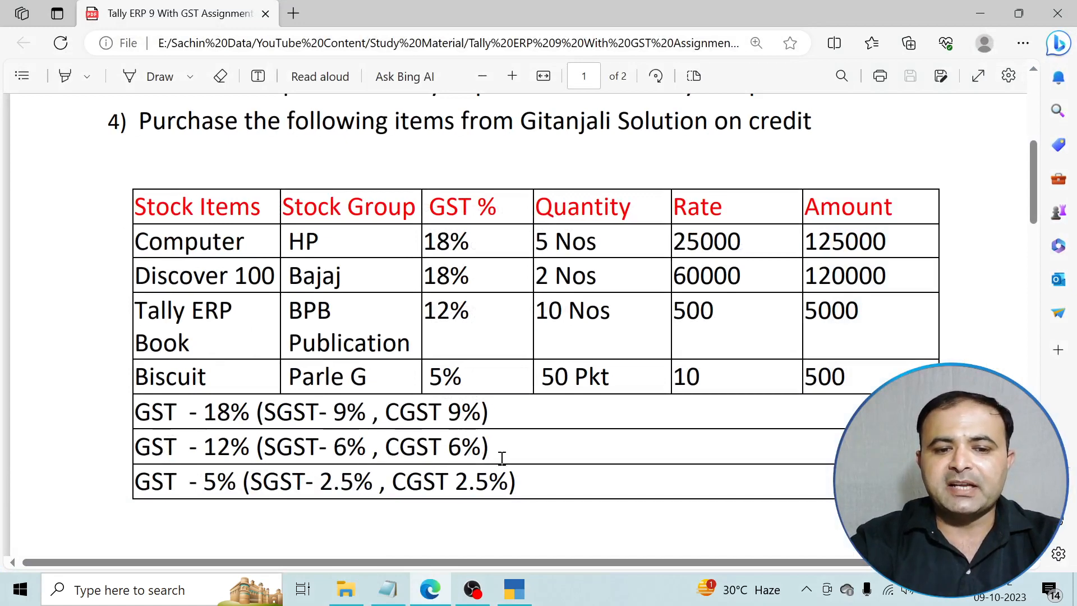
left_click(429, 589)
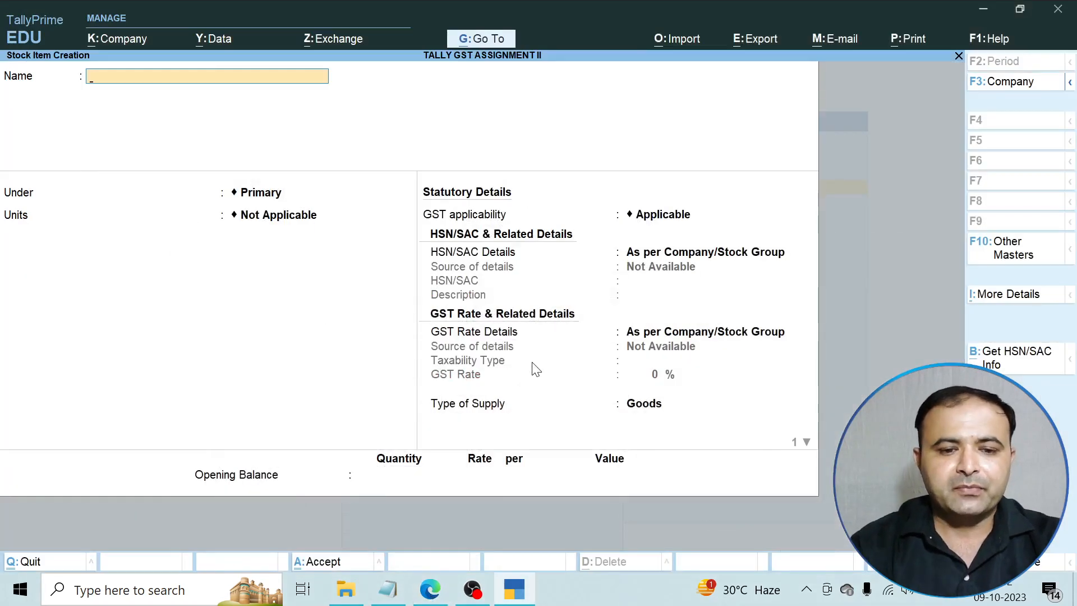
Quit stock item creation and start a new ledger from the List of Masters.
key("Escape")
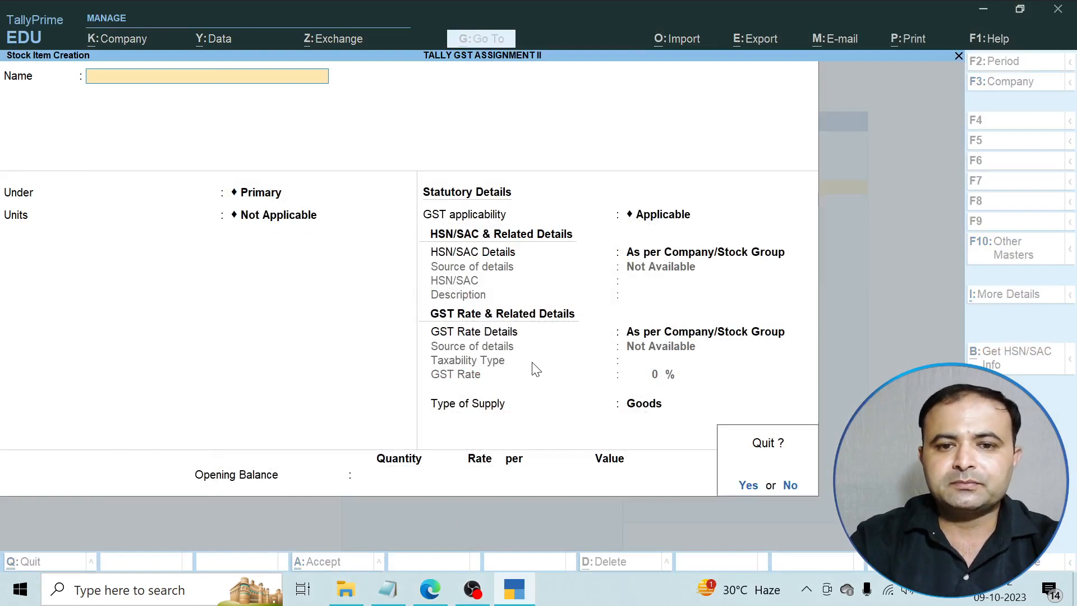
key("y")
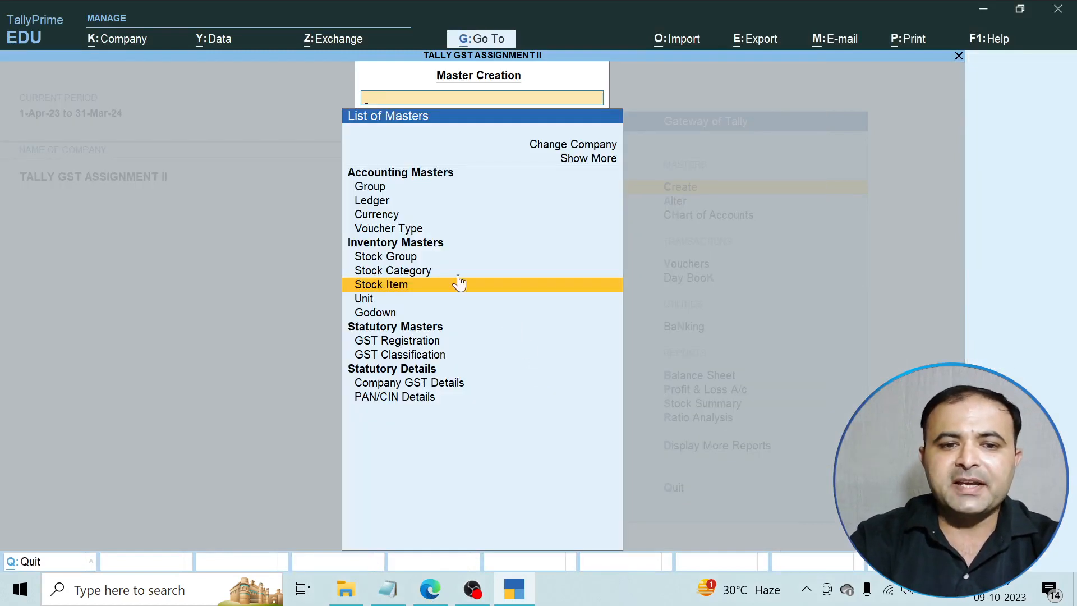
key("Up")
key("Up")
key("Up")
key("Up")
key("Up")
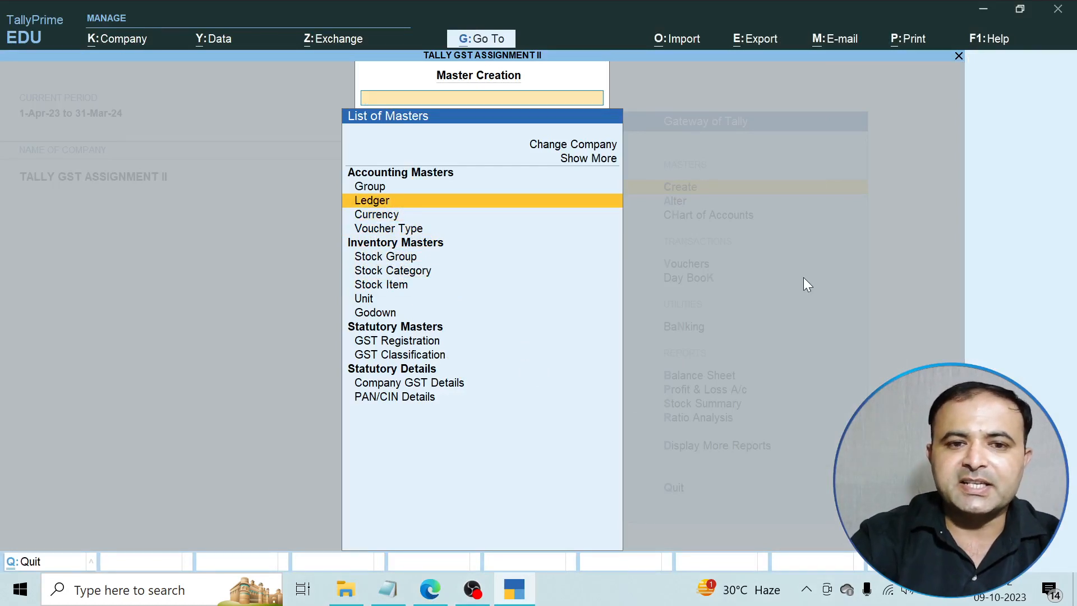
key("Return")
Name the ledger CGST@9% and place it under Duties & Taxes.
type("CGST")
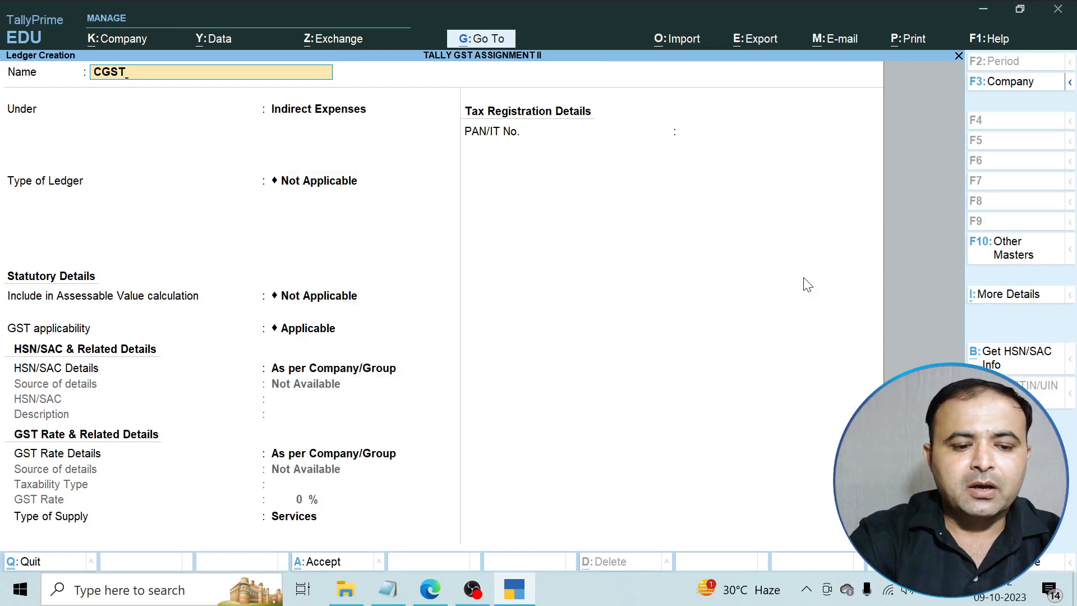
type("@9")
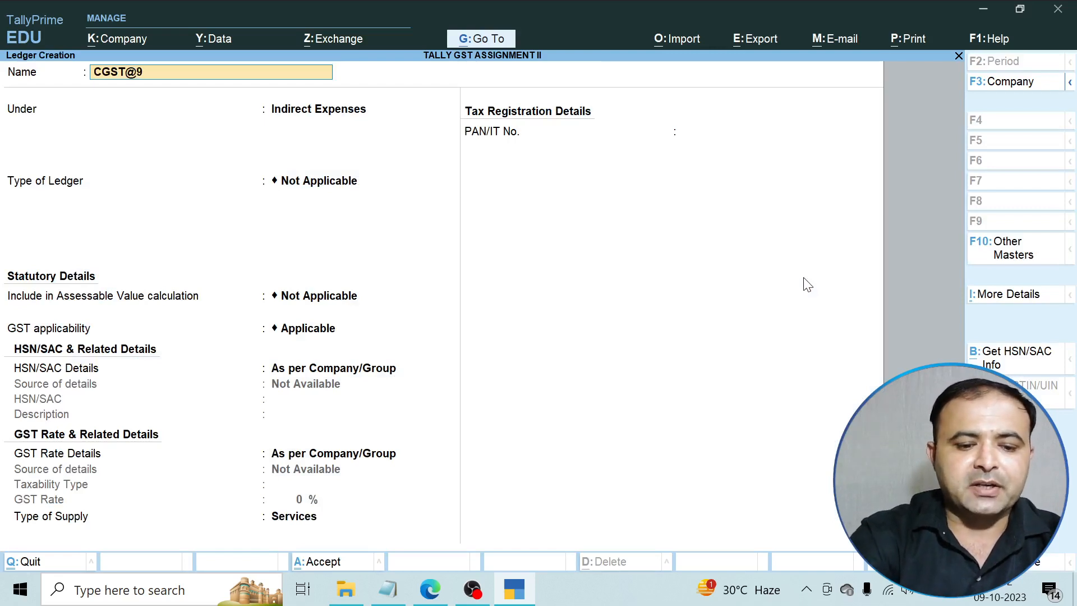
type("%")
key("Return")
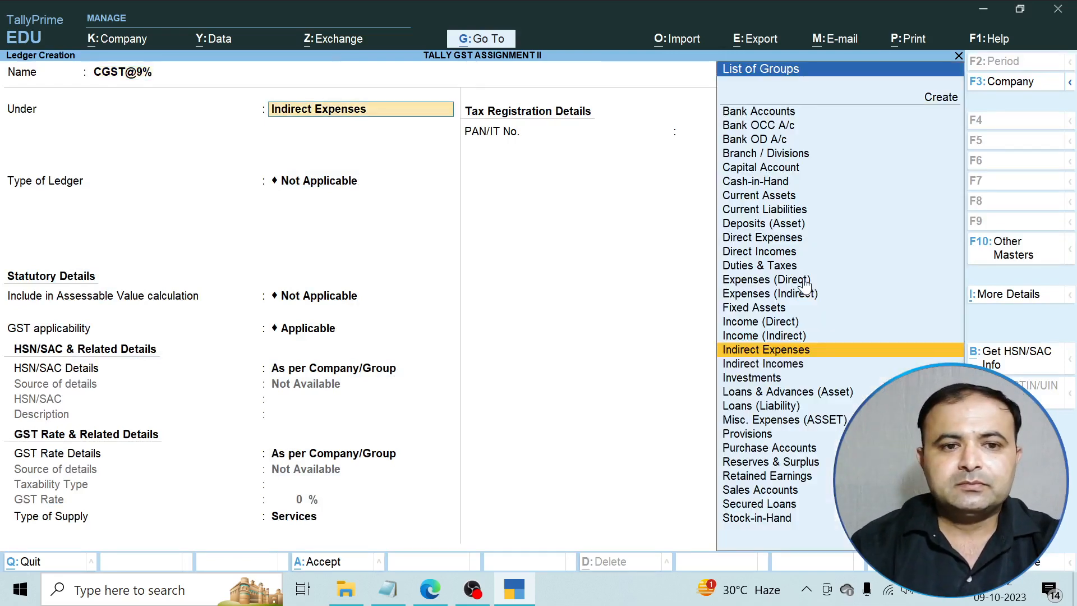
type("D")
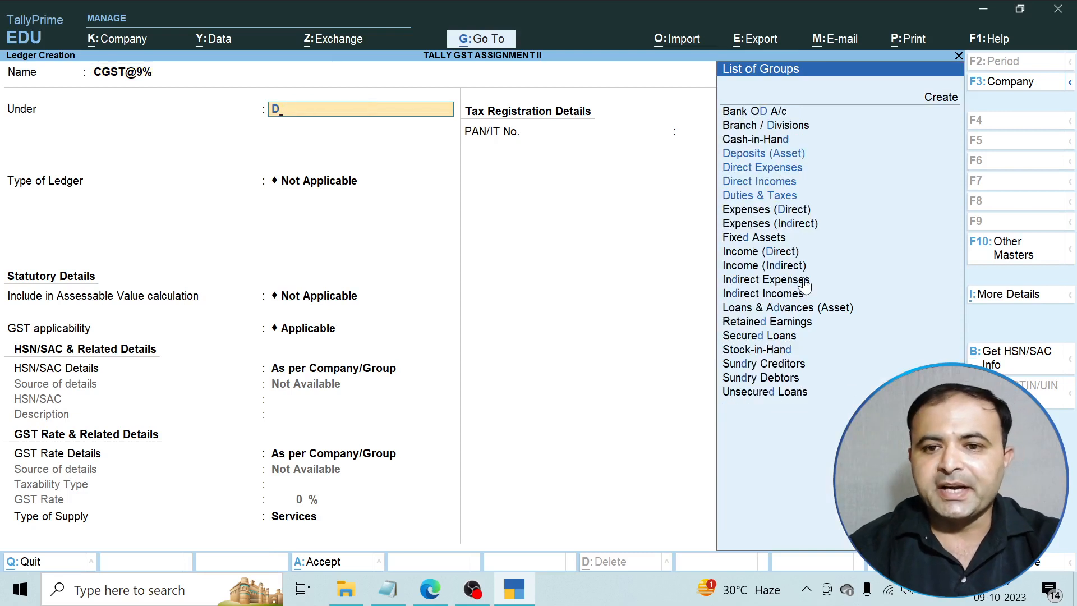
key("Down")
key("Down")
key("Down")
key("Down")
key("Return")
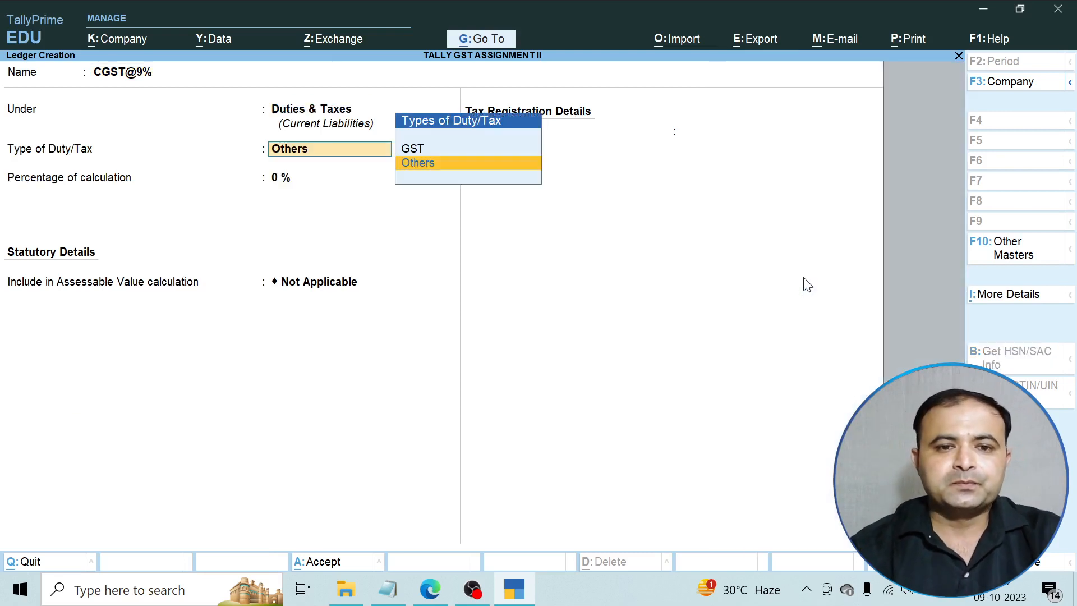
Make it a GST ledger of tax type CGST at 9% with no rounding, and save.
key("Up")
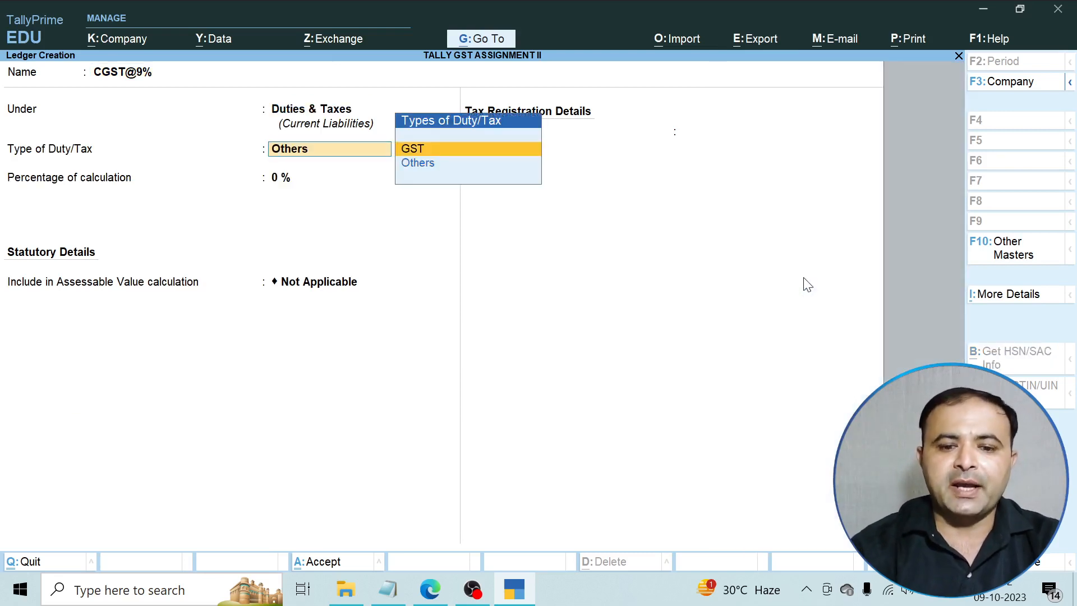
key("Return")
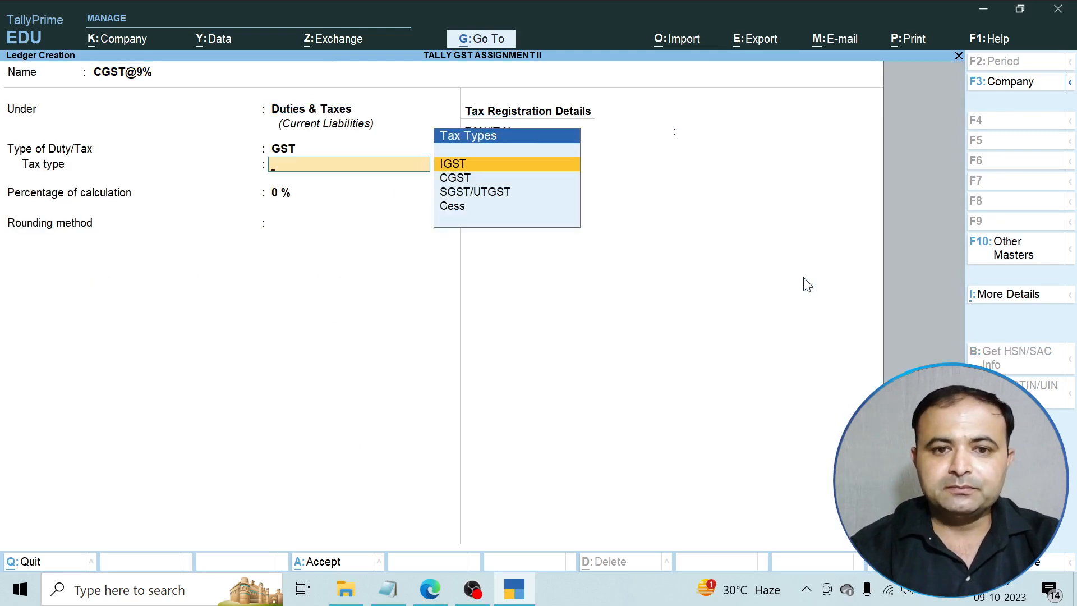
key("Down")
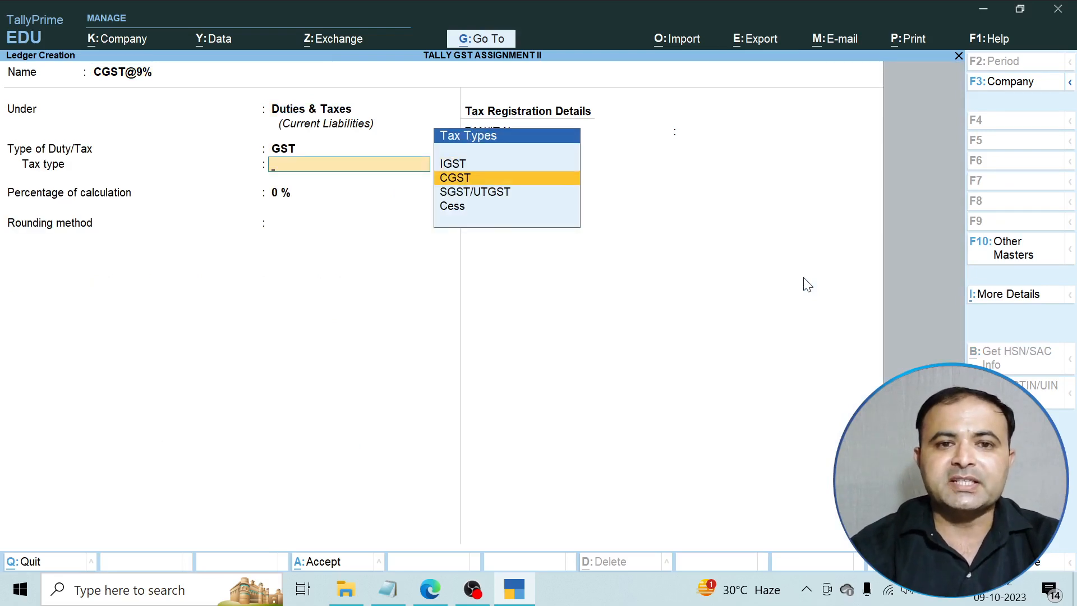
key("Return")
type("9")
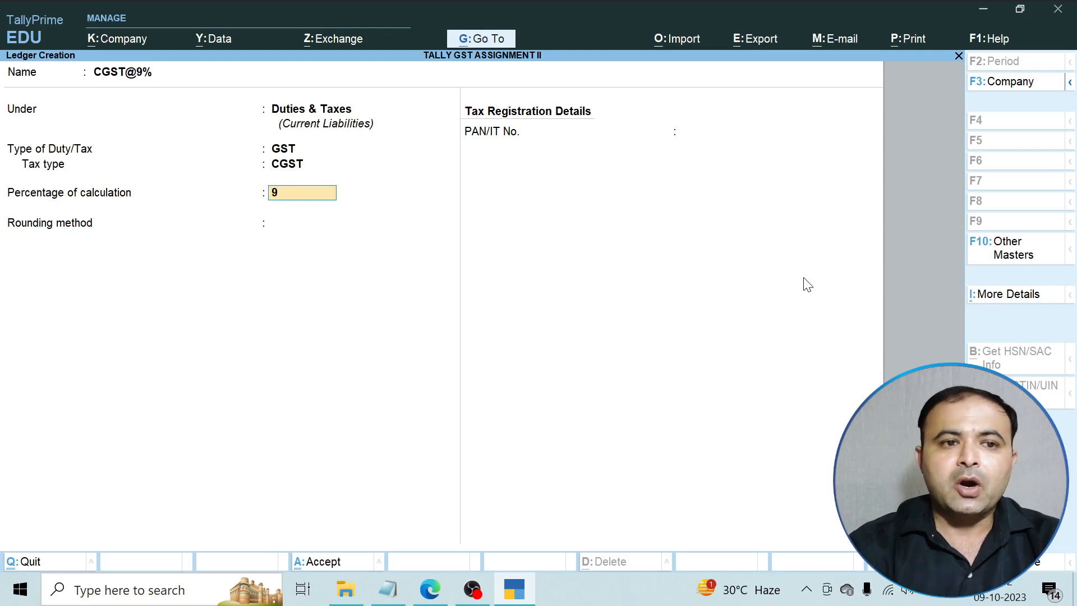
key("Return")
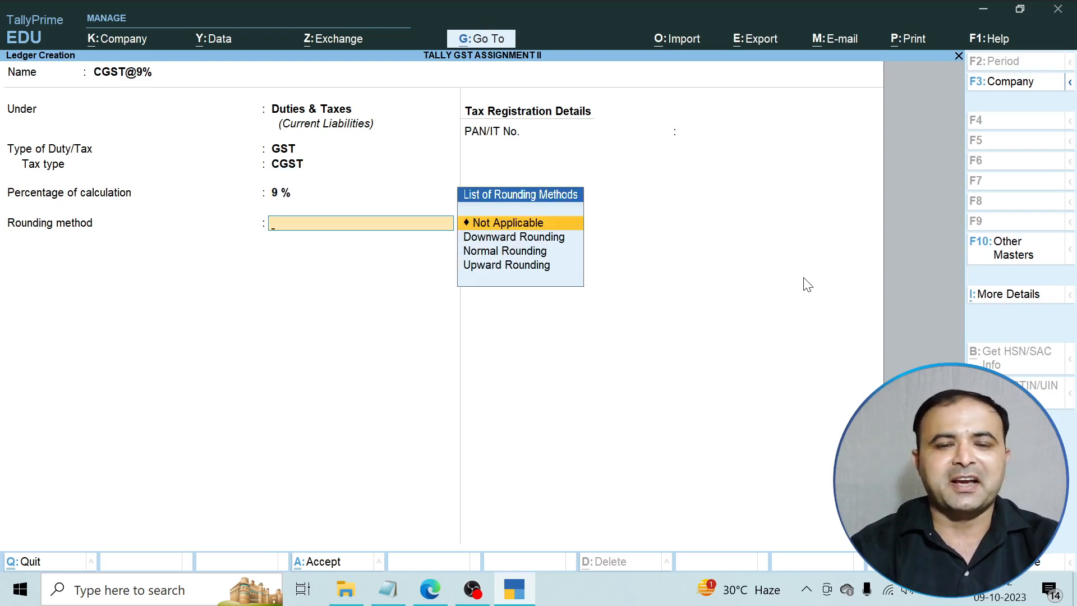
key("Return")
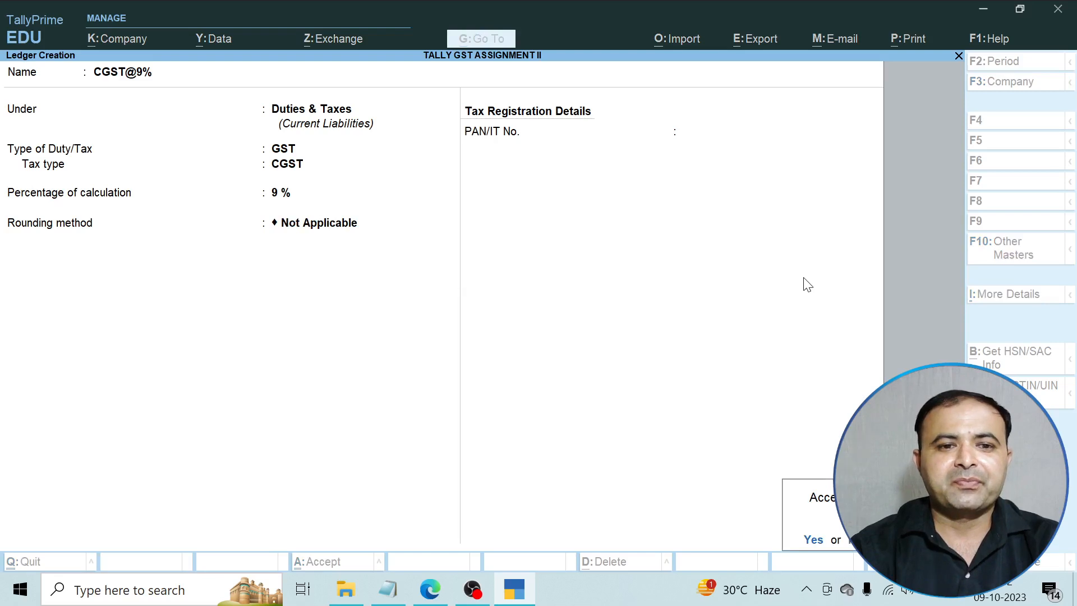
key("Return")
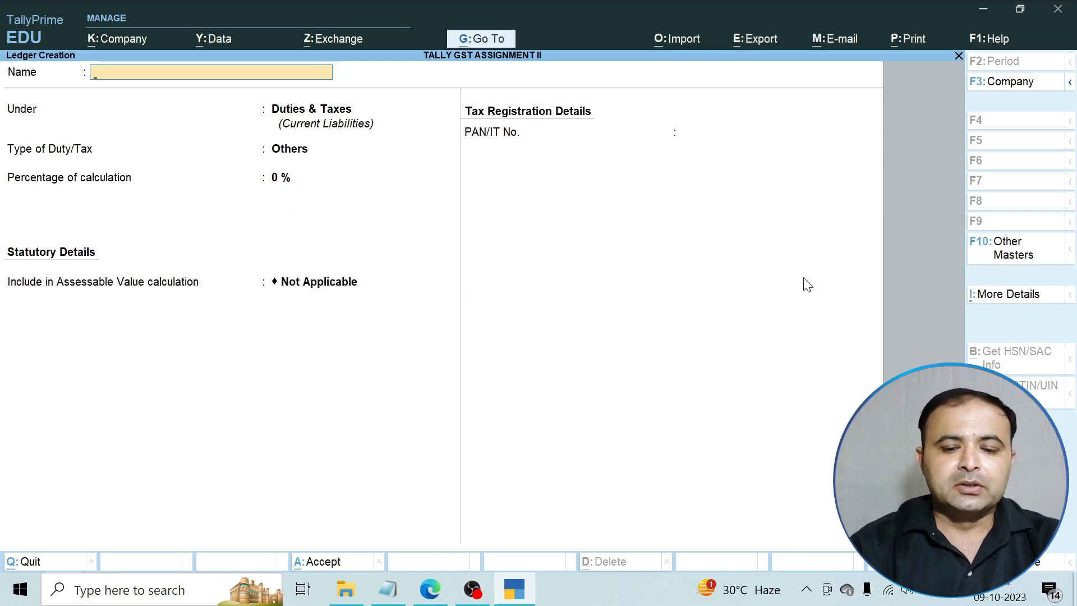
Name the ledger SGST@9% and keep it under Duties & Taxes.
type("SGST")
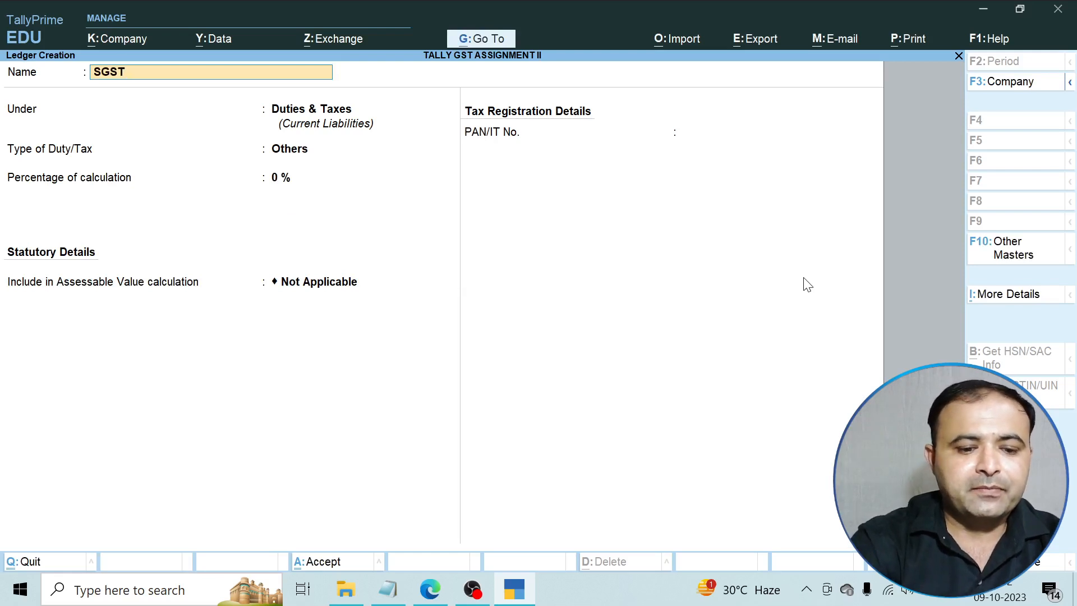
type("@9")
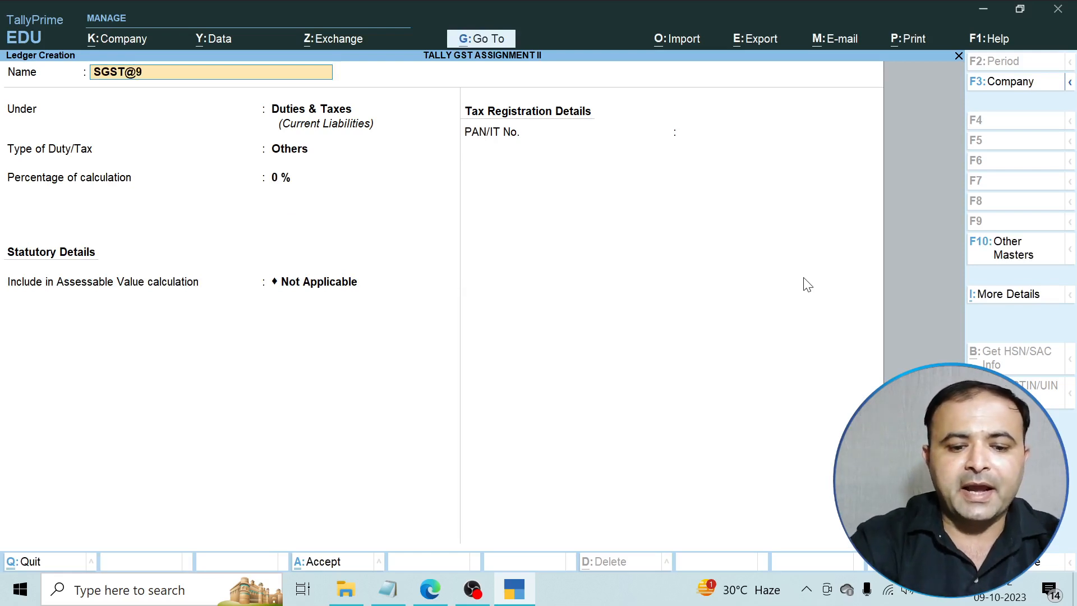
type("%")
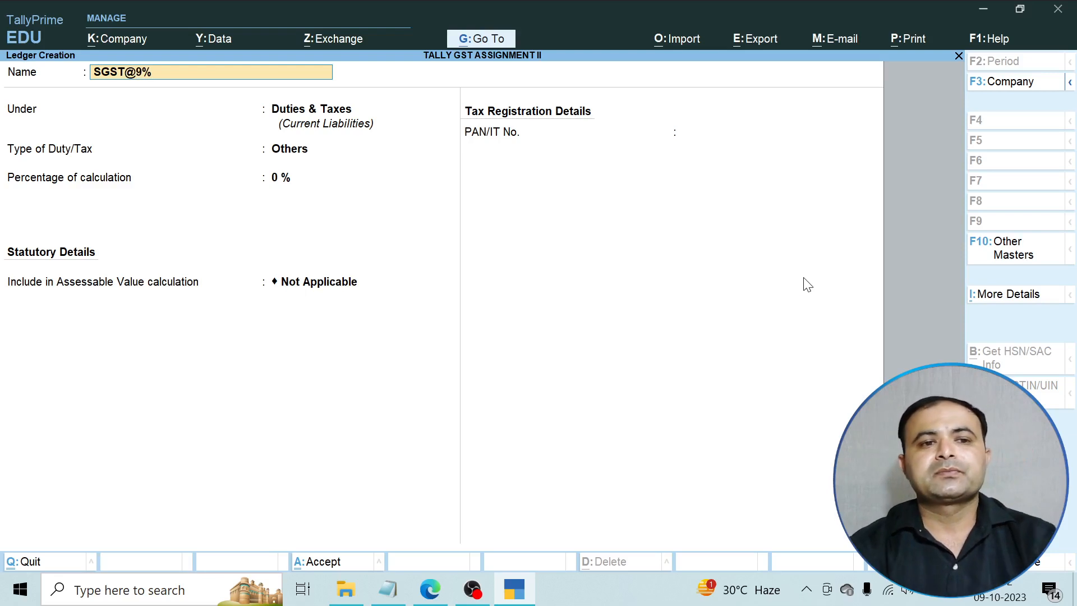
key("Return")
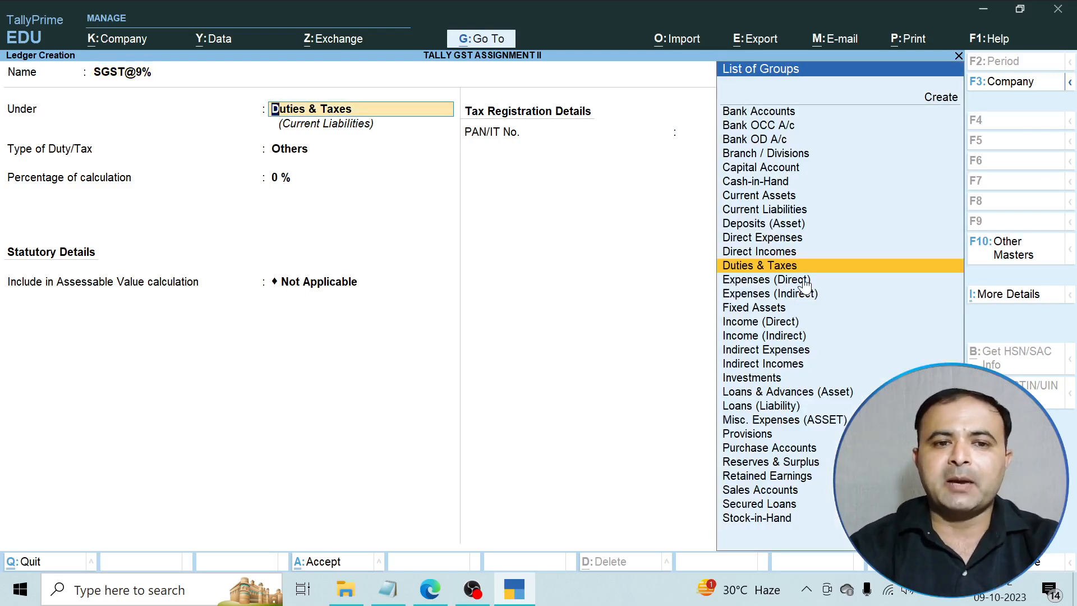
key("Return")
Set it as GST duty, tax type SGST/UTGST at 9%, rounding Not Applicable.
key("Up")
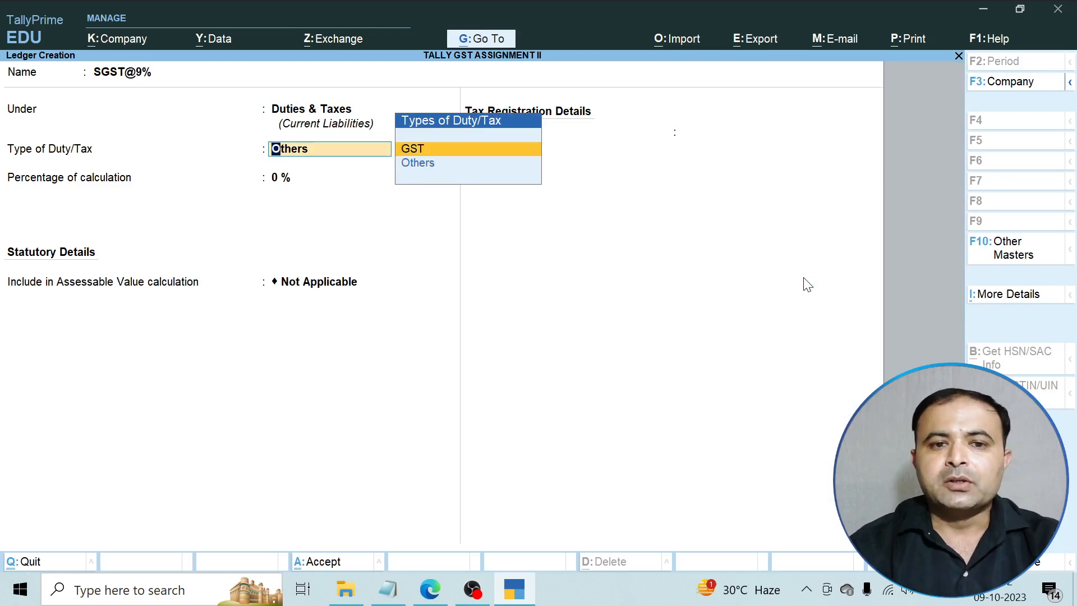
key("Return")
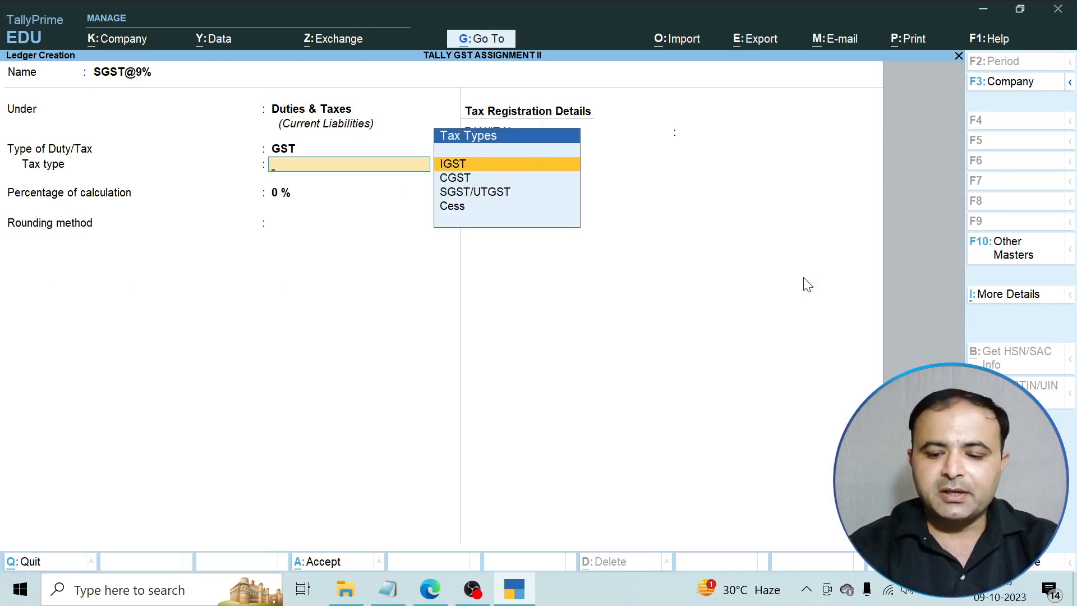
key("Down")
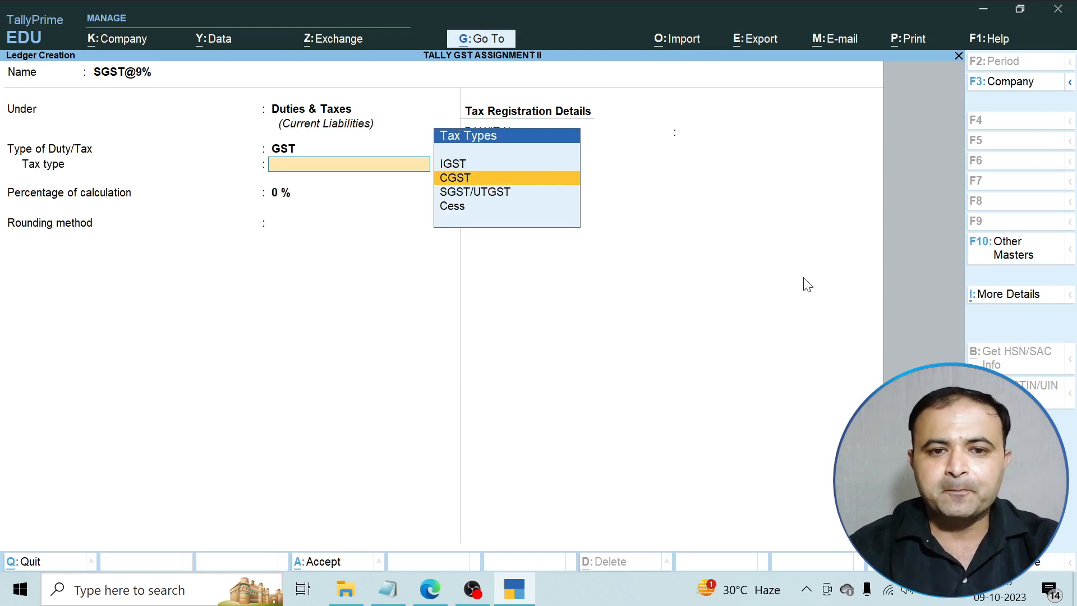
key("Down")
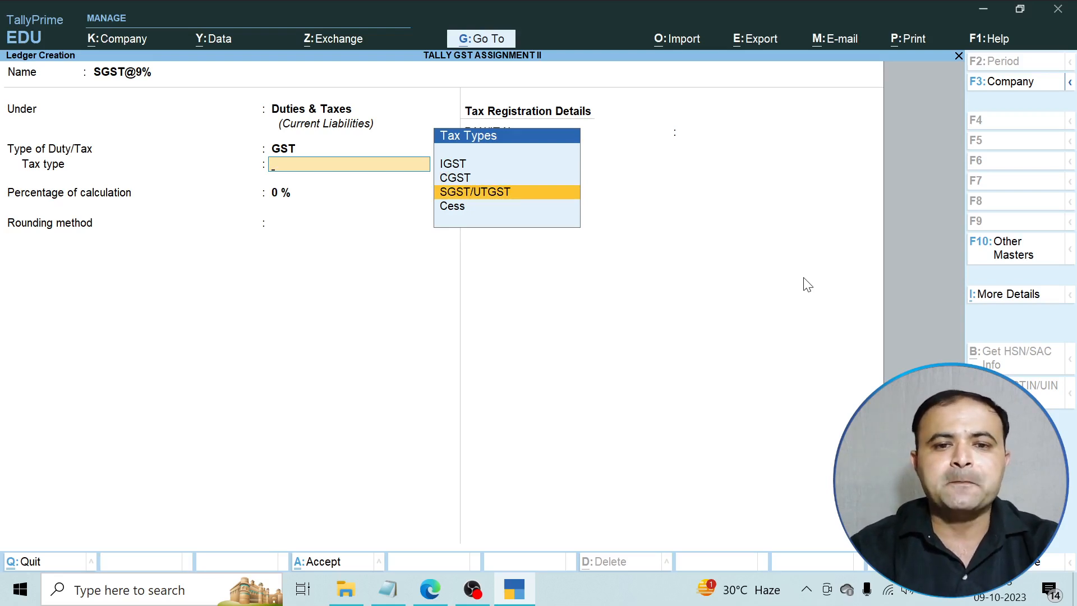
key("Return")
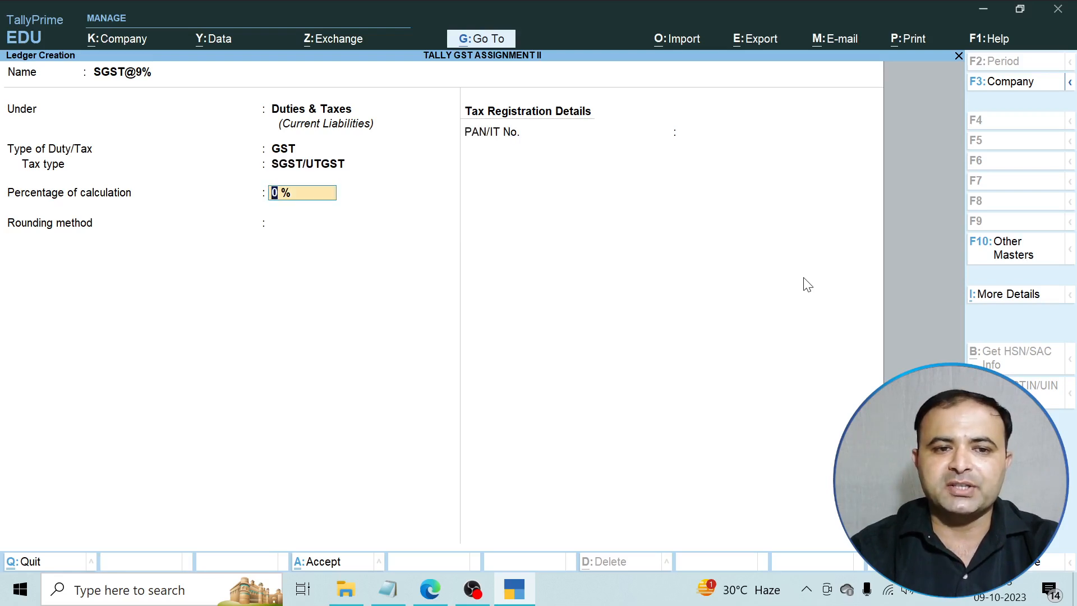
key("BackSpace")
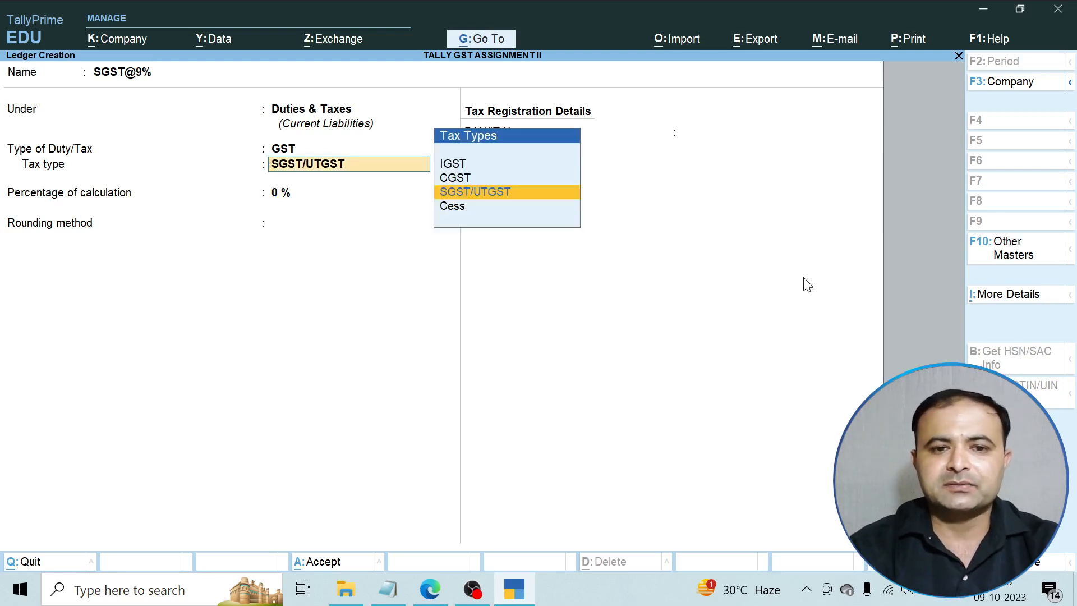
key("Return")
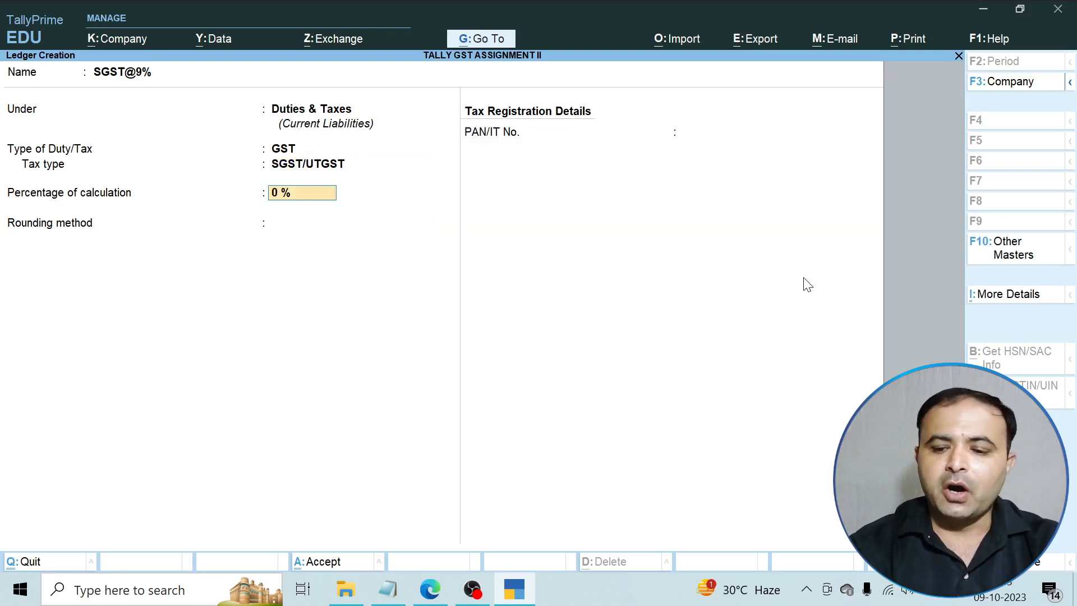
type("9")
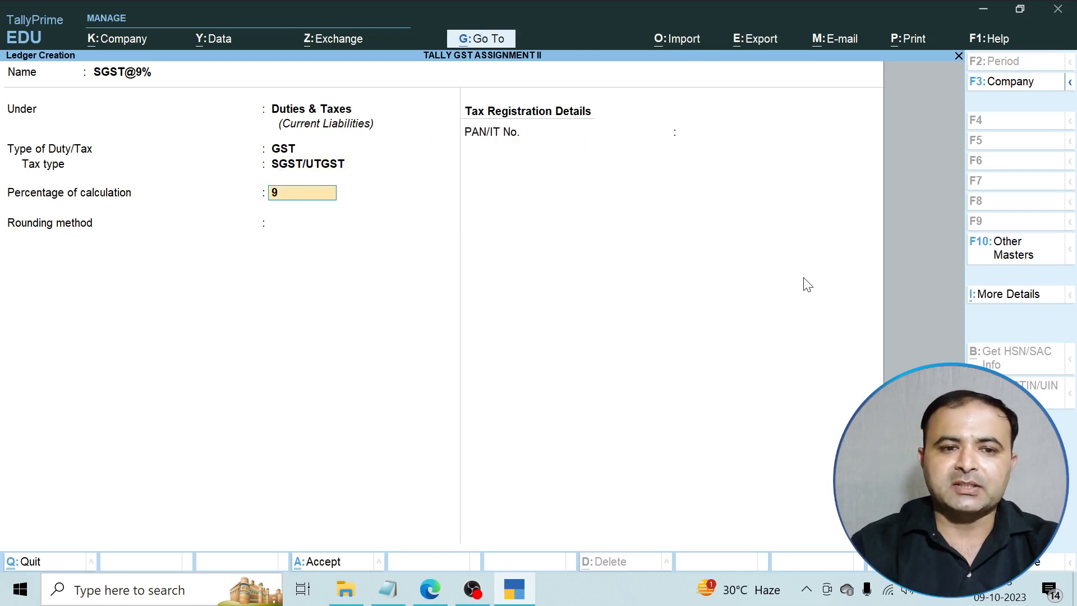
key("Return")
key("Return")
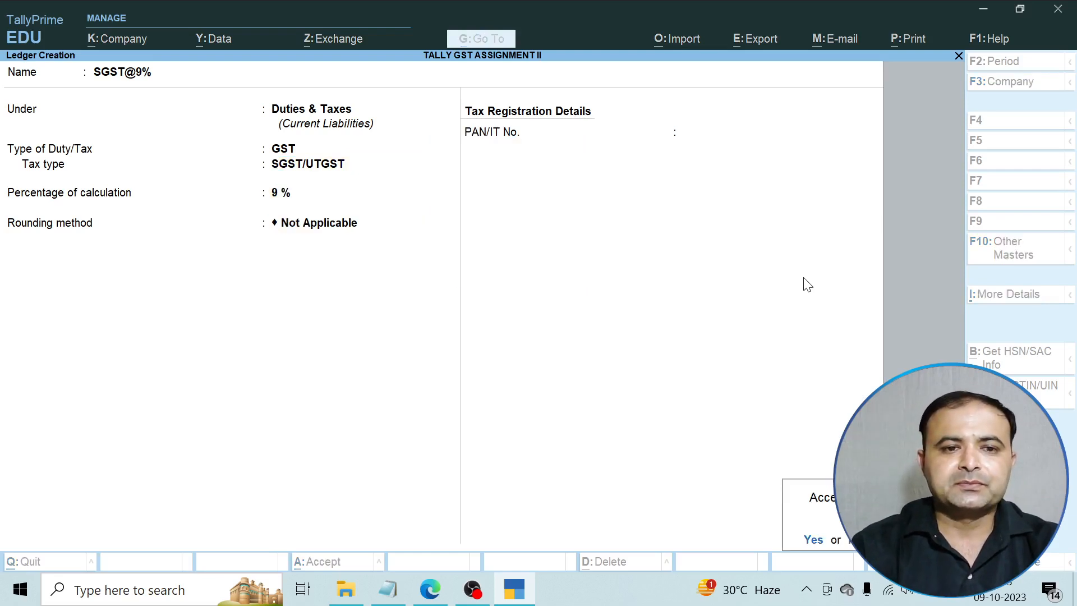
key("Return")
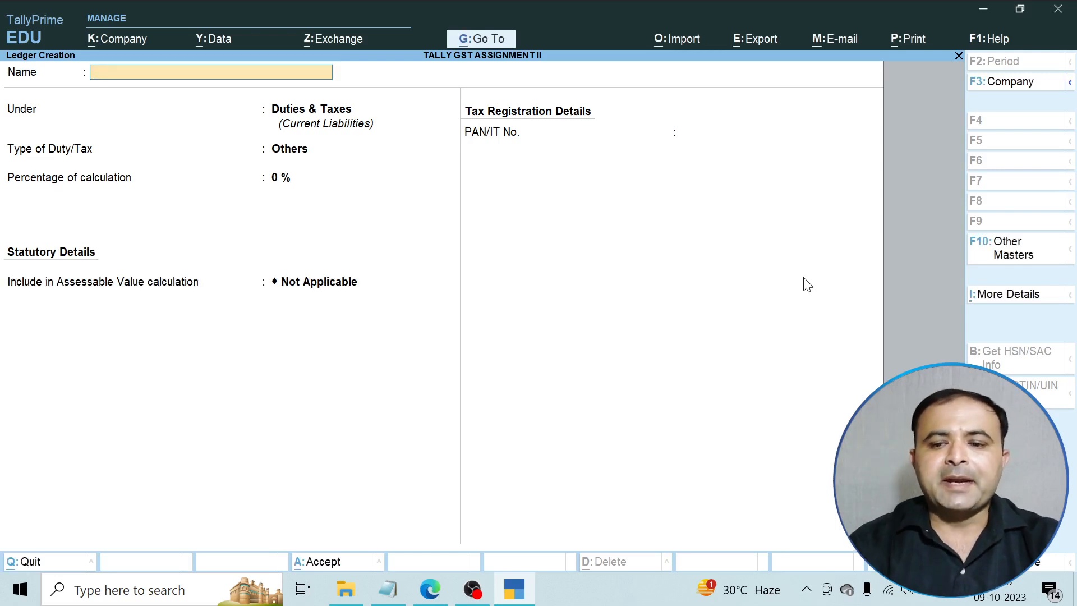
Create the CGST@6% ledger under Duties & Taxes as GST type CGST at 6%, no rounding.
type("CS")
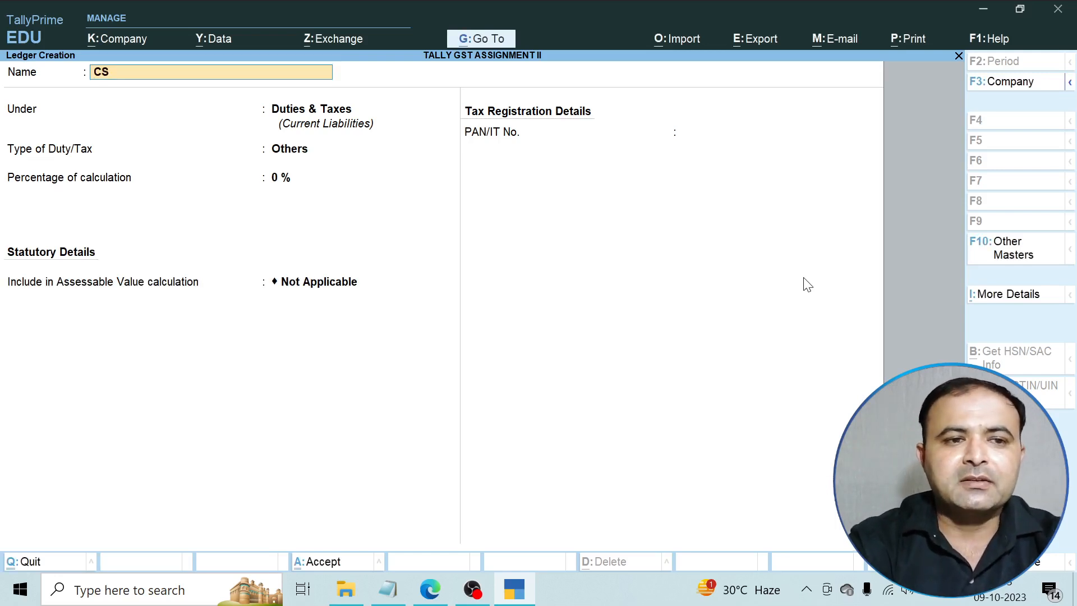
key("BackSpace")
type("GS")
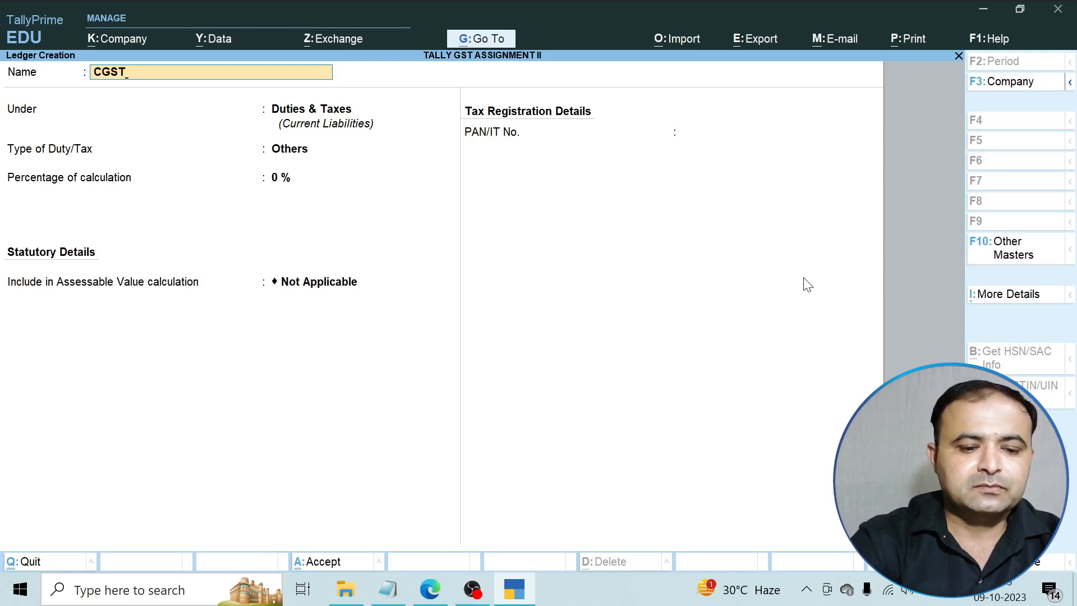
type("T")
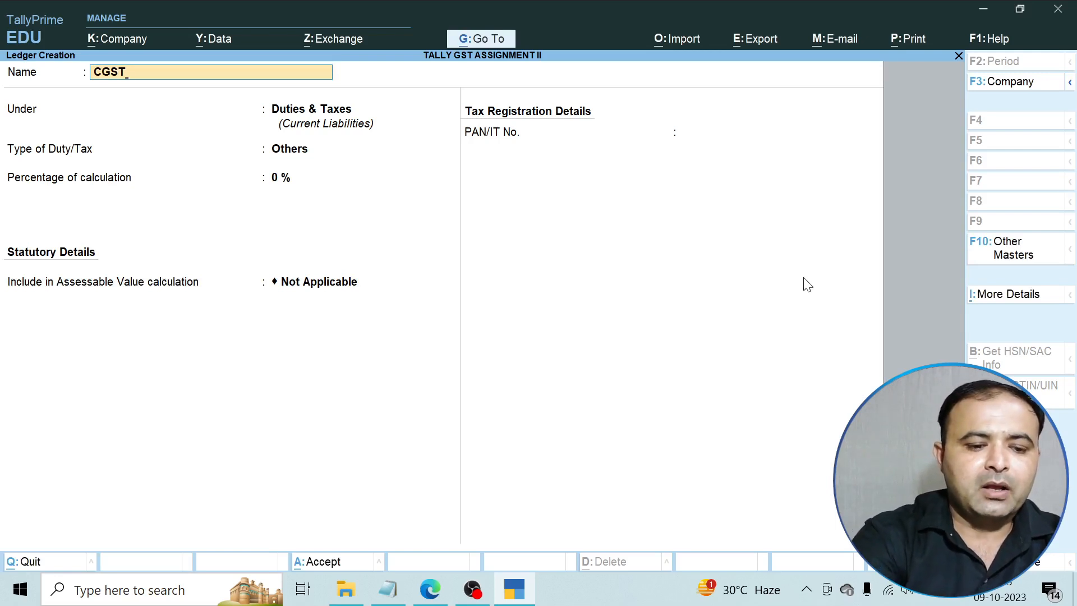
type("@6")
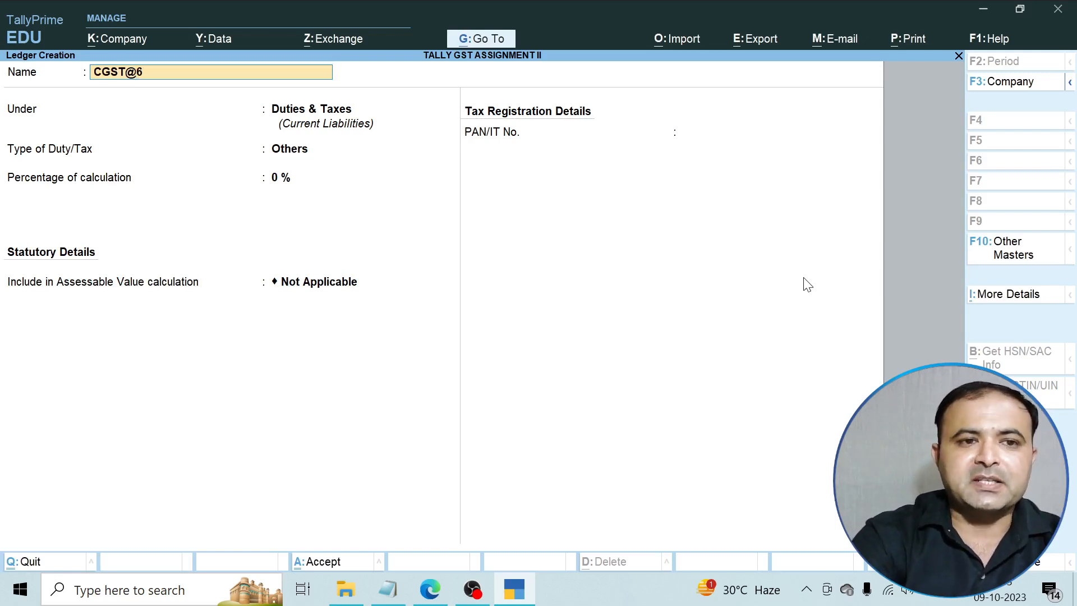
type("%")
key("Return")
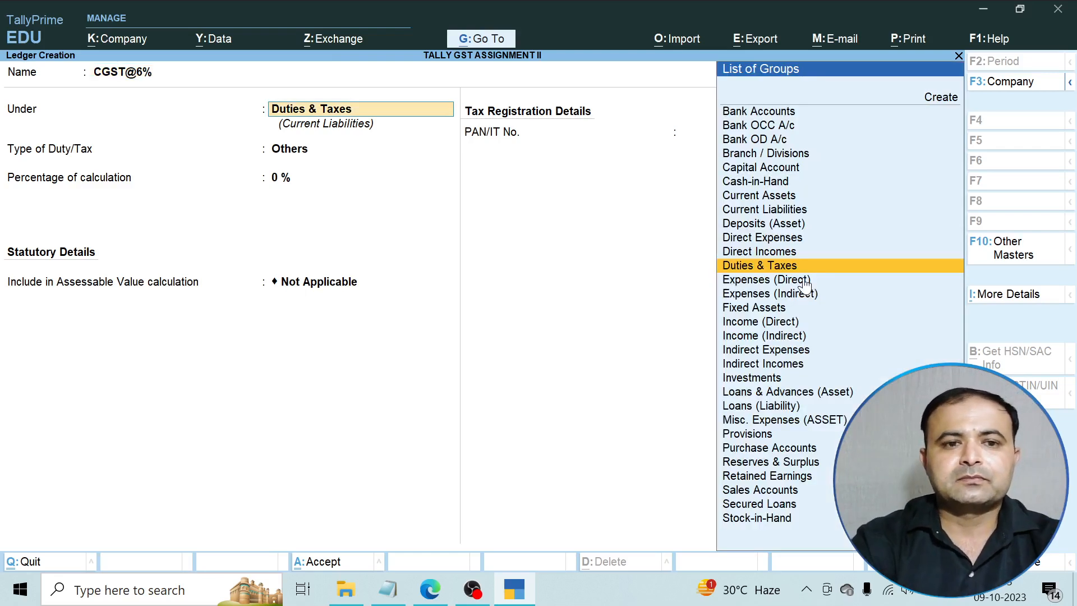
key("Return")
key("Up")
key("Return")
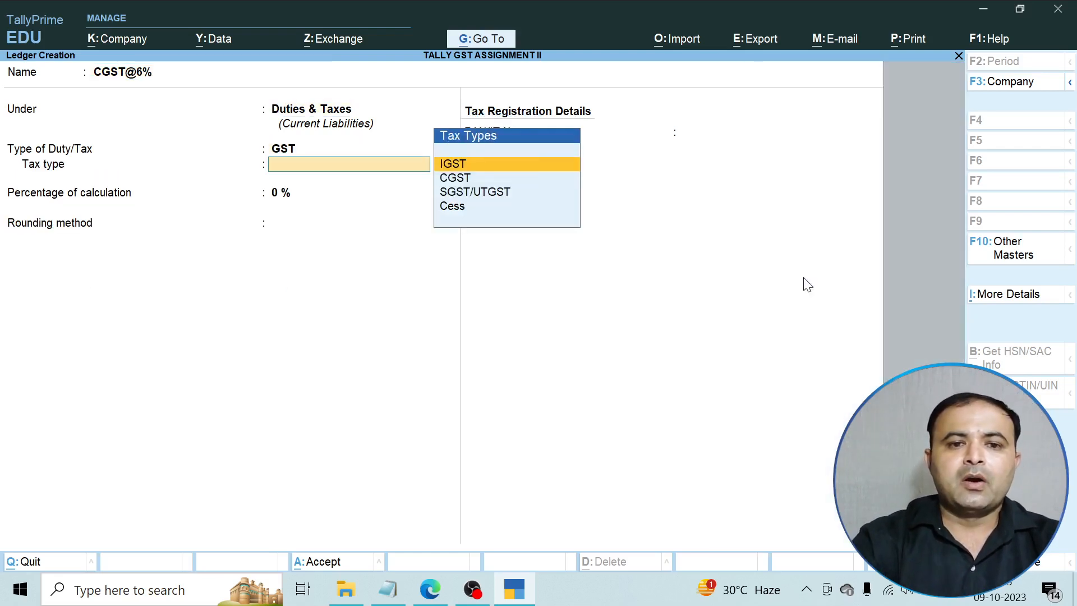
key("Down")
key("Return")
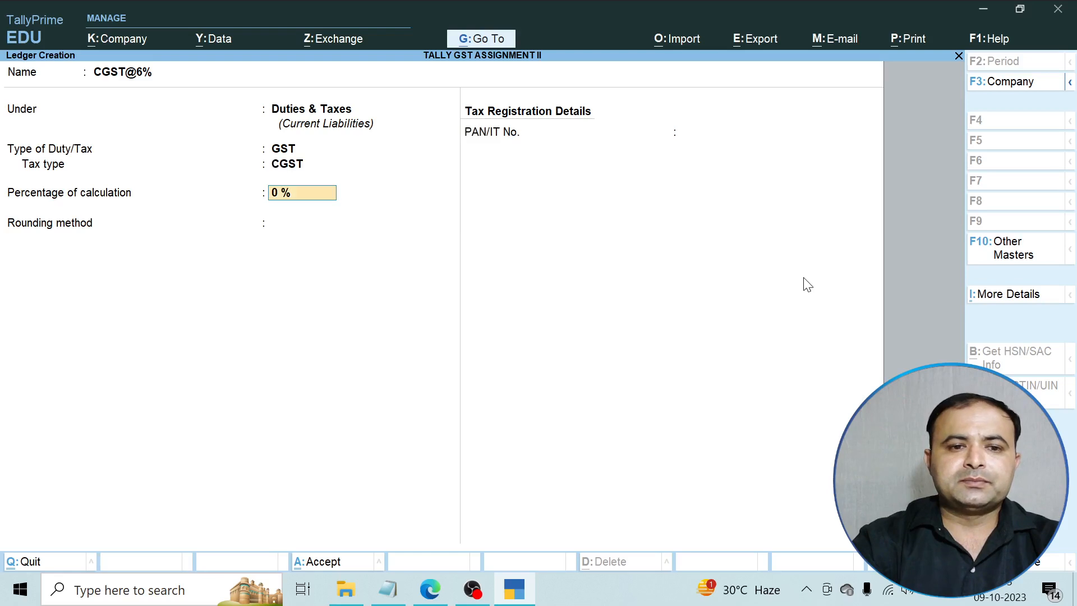
type("6")
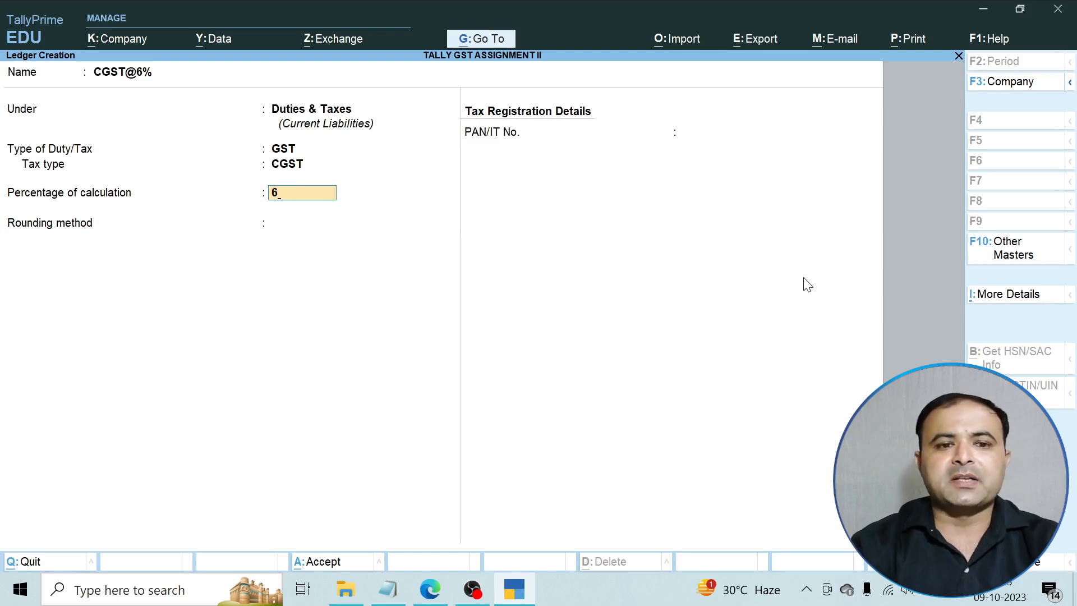
key("Return")
key("Return")
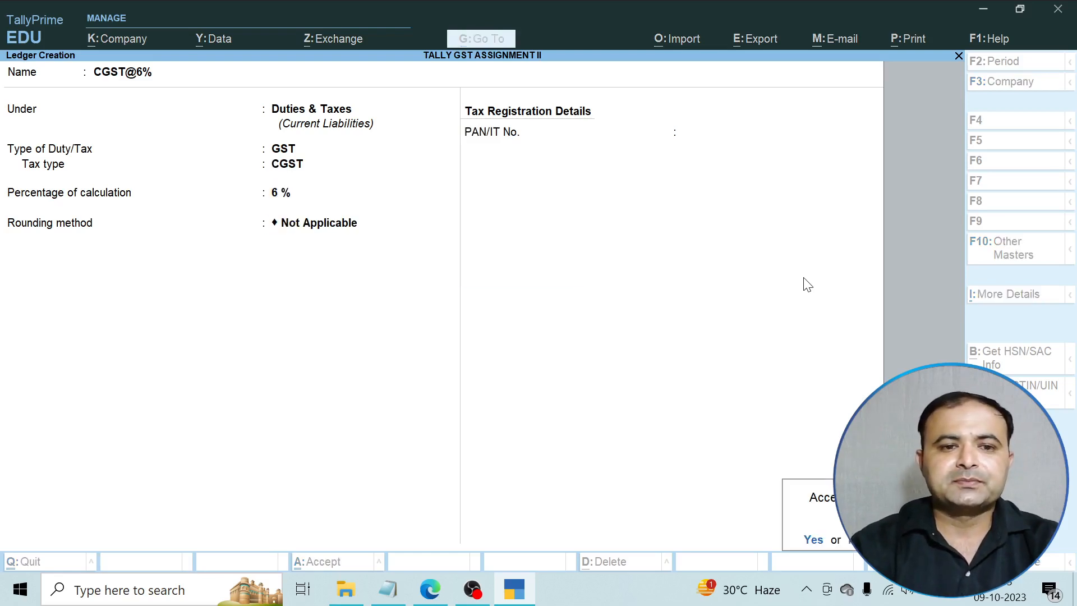
key("Return")
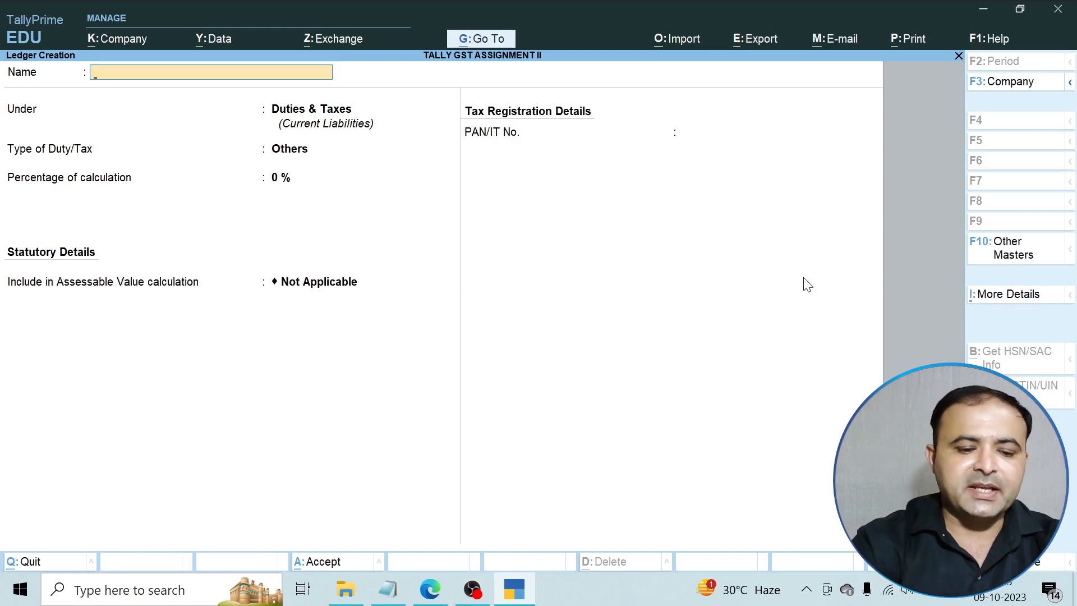
Create the SGST@6% ledger under Duties & Taxes as GST type SGST/UTGST at 6%, no rounding.
type("DG")
key("BackSpace")
key("BackSpace")
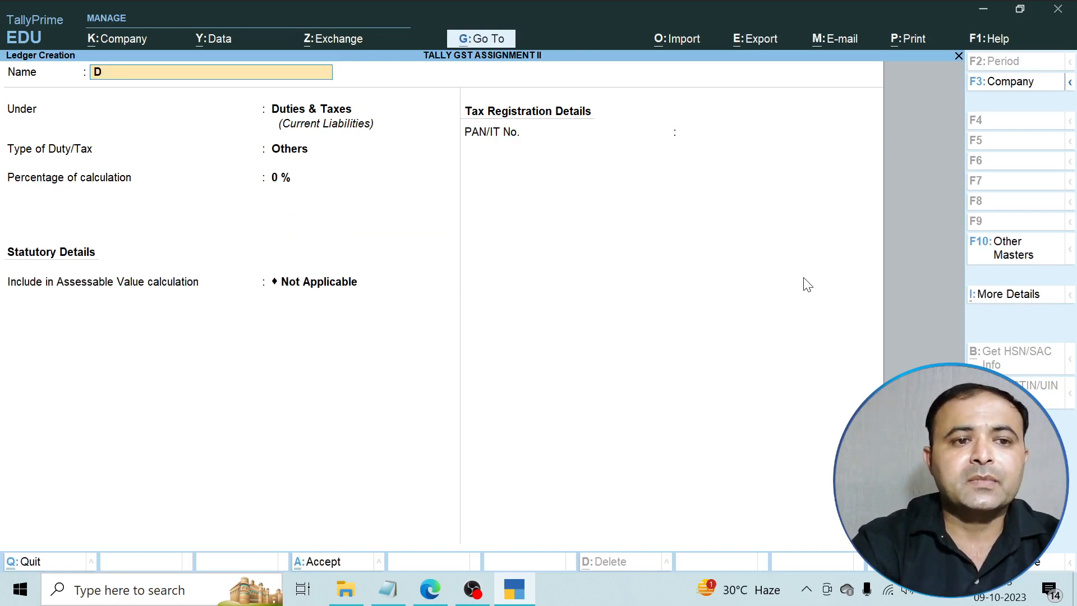
type("SGST")
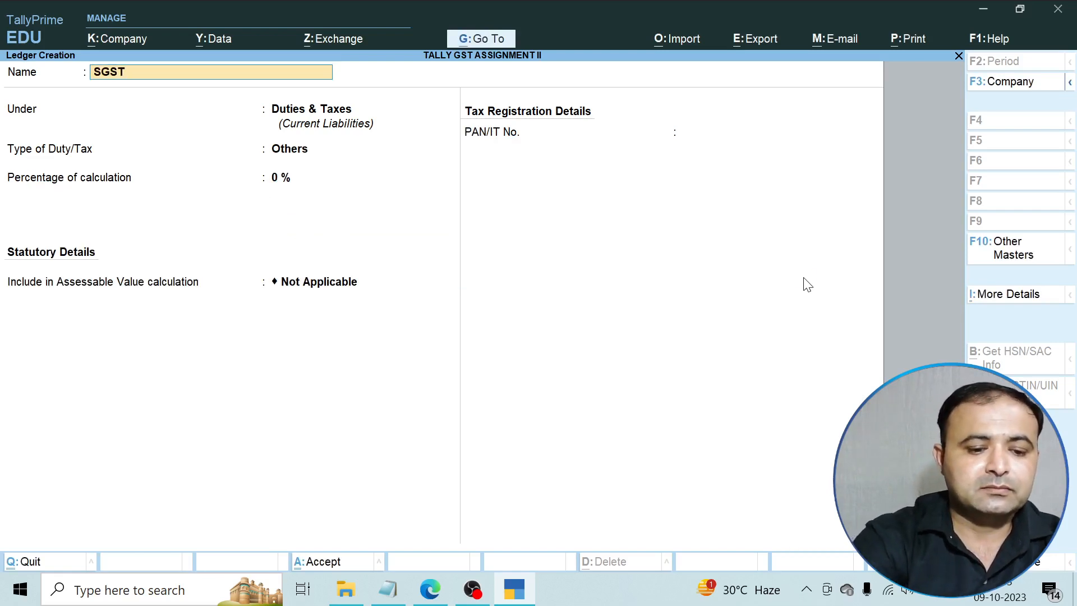
type("@6")
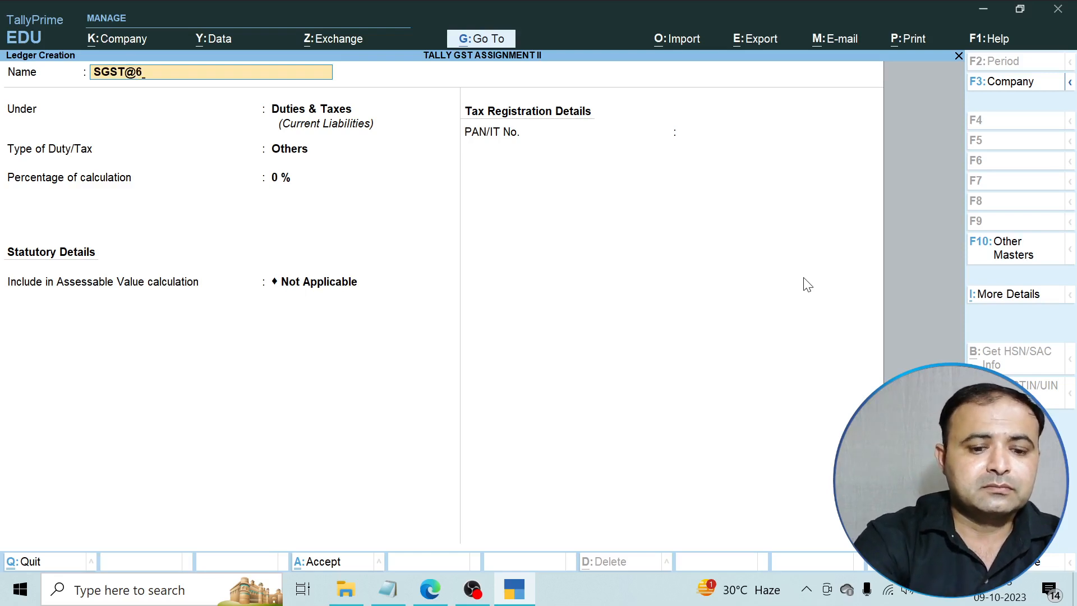
type("%")
key("Return")
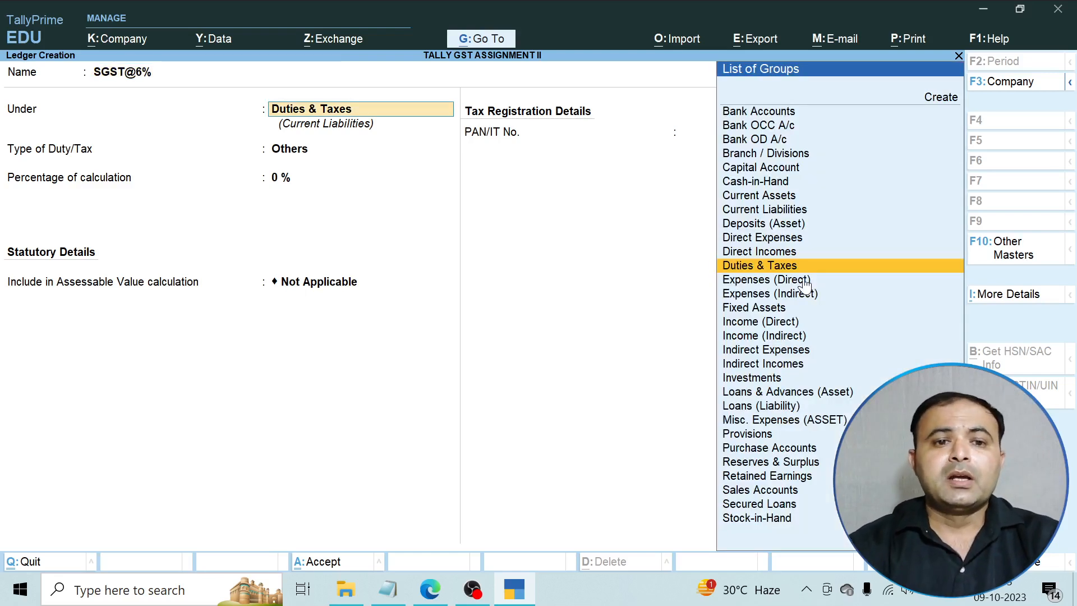
key("Return")
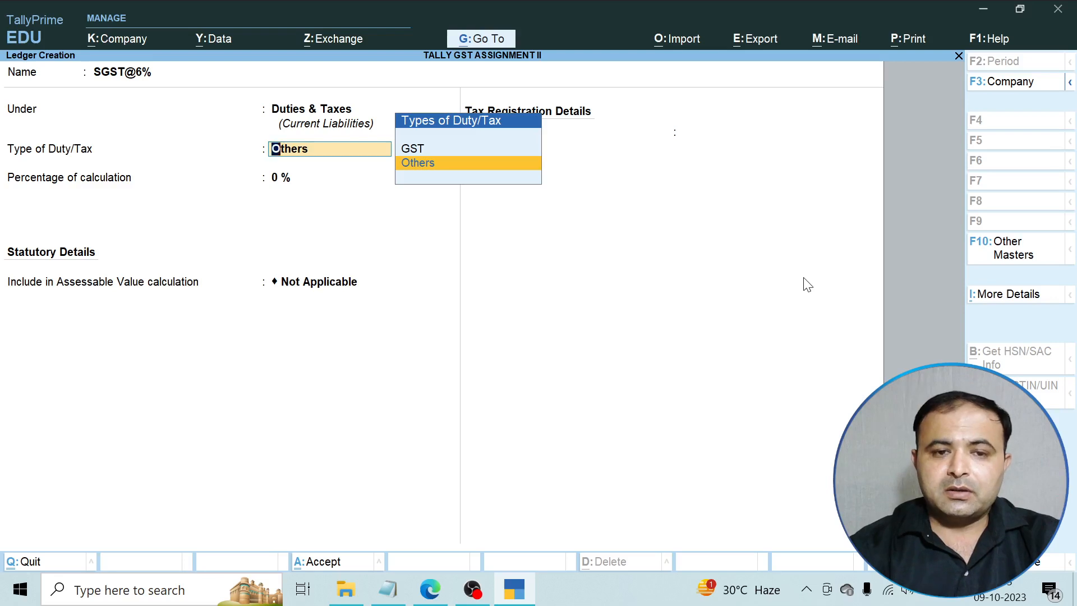
key("Up")
key("Return")
key("Down")
key("Down")
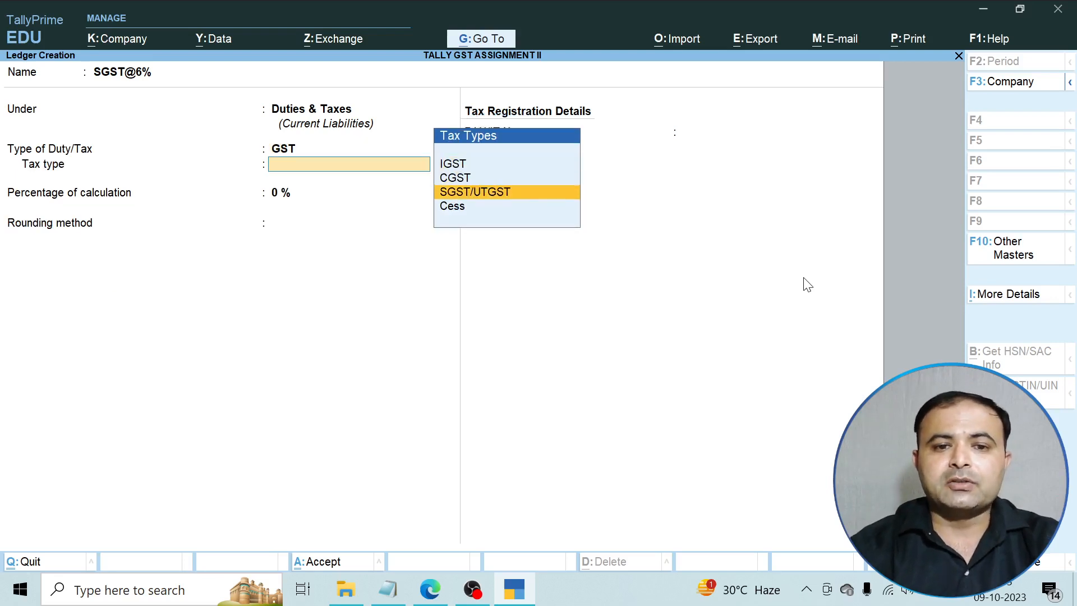
key("Return")
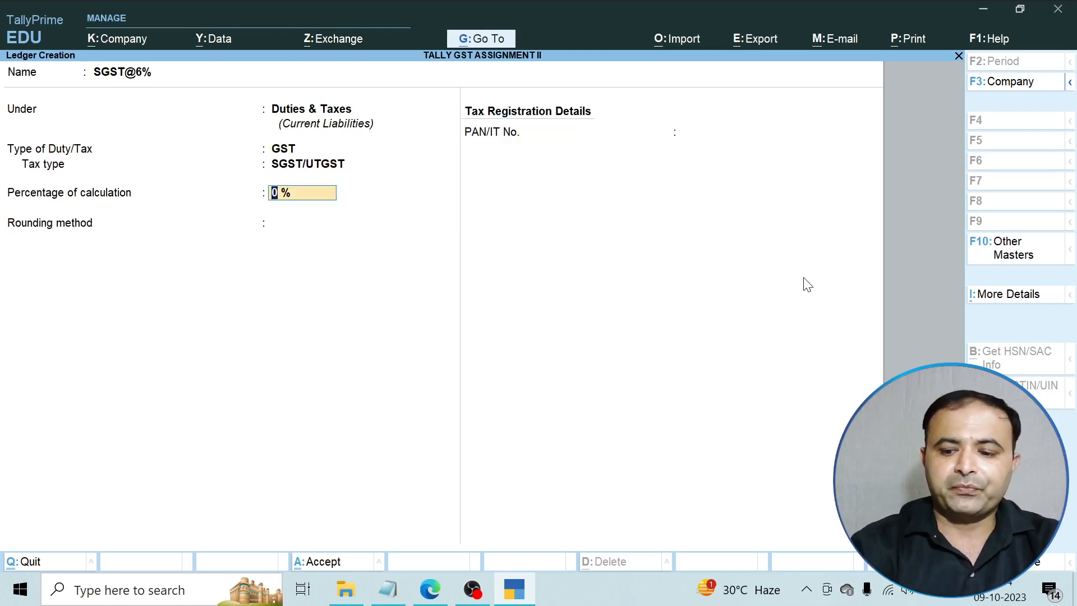
type("6")
key("Return")
key("Return")
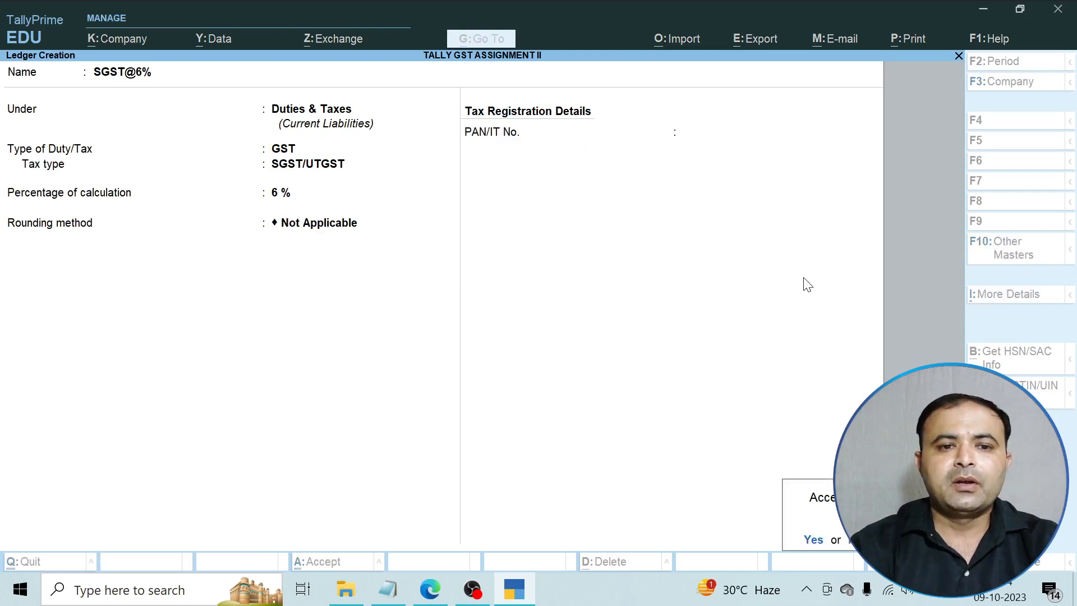
key("Return")
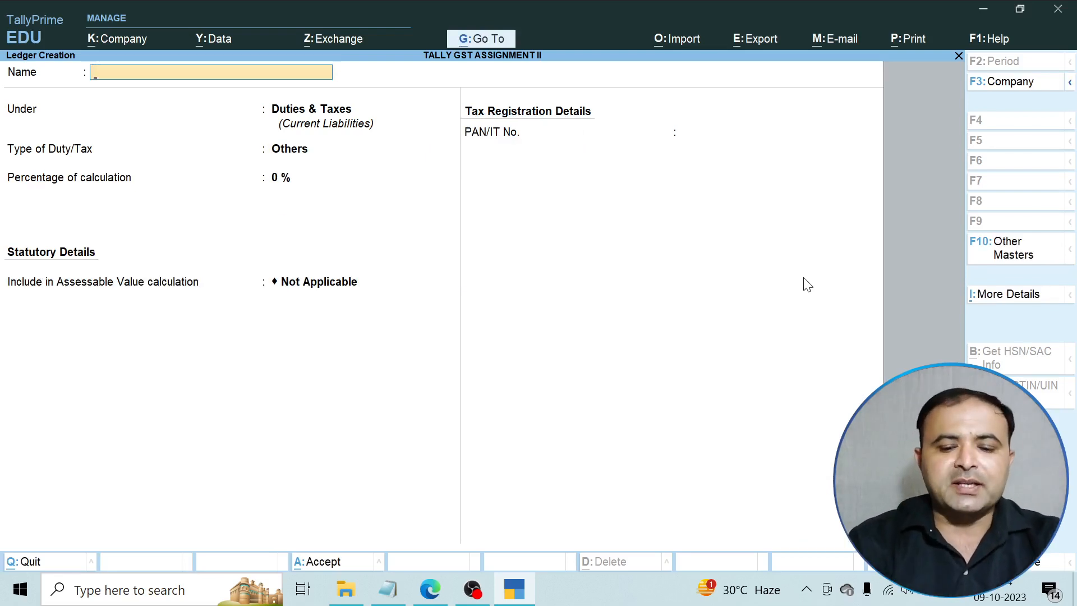
type("S")
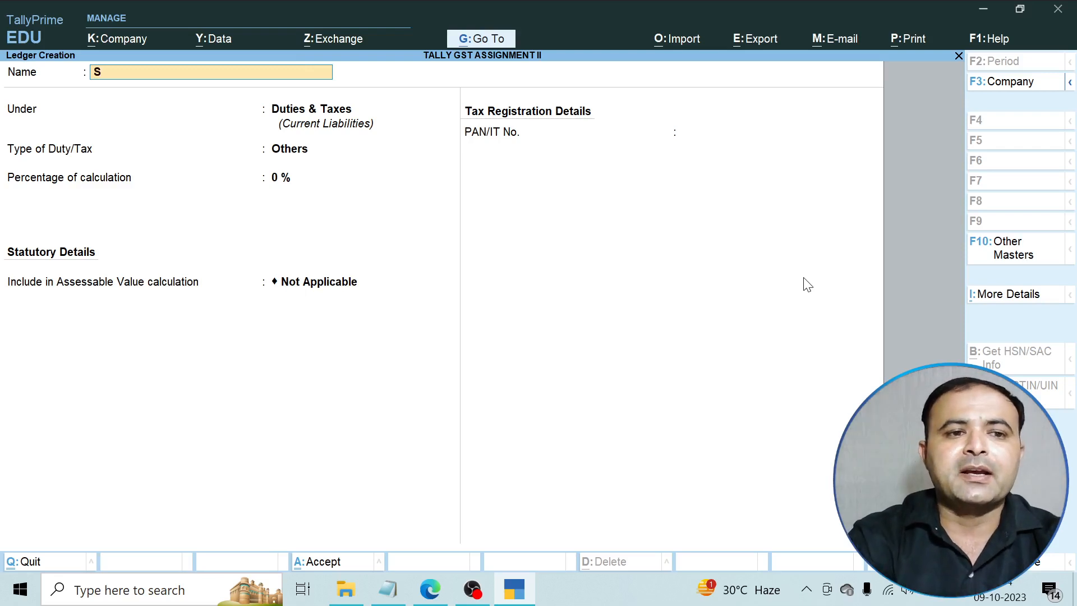
key("BackSpace")
type("CG")
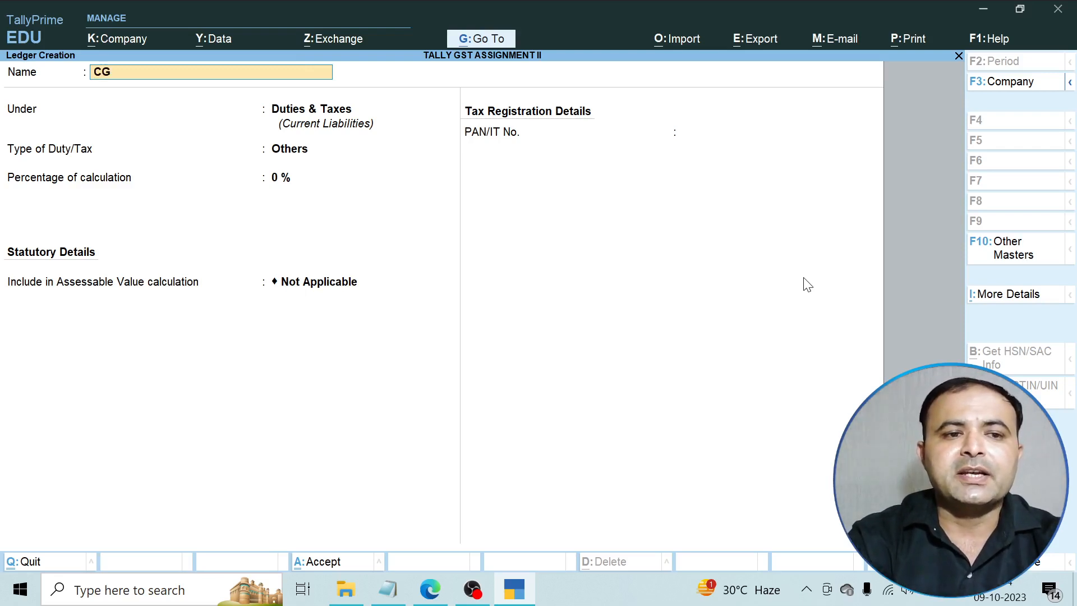
type("ST@")
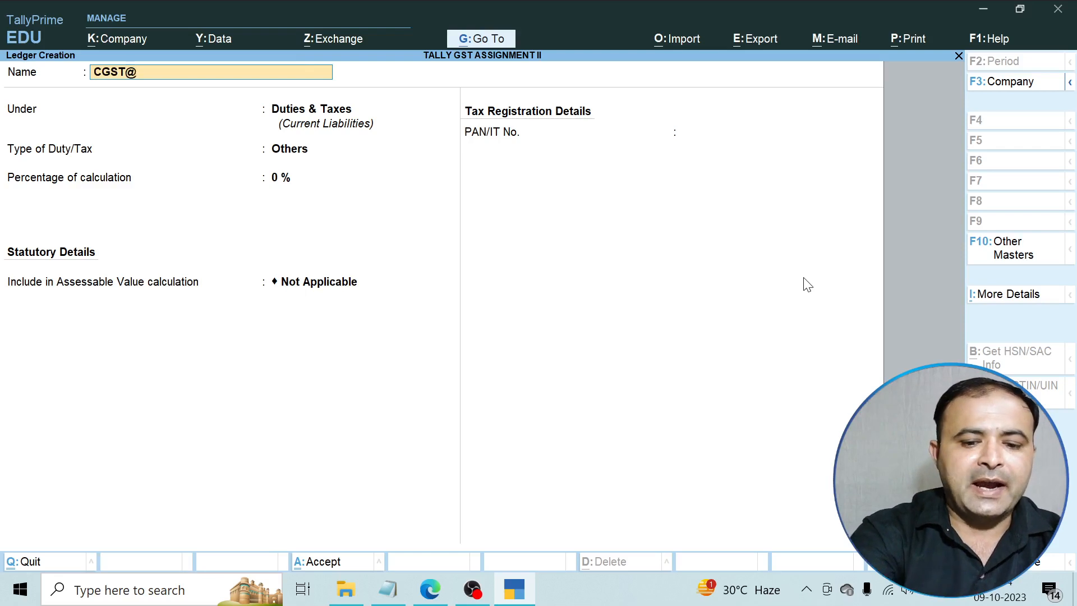
type("2.4")
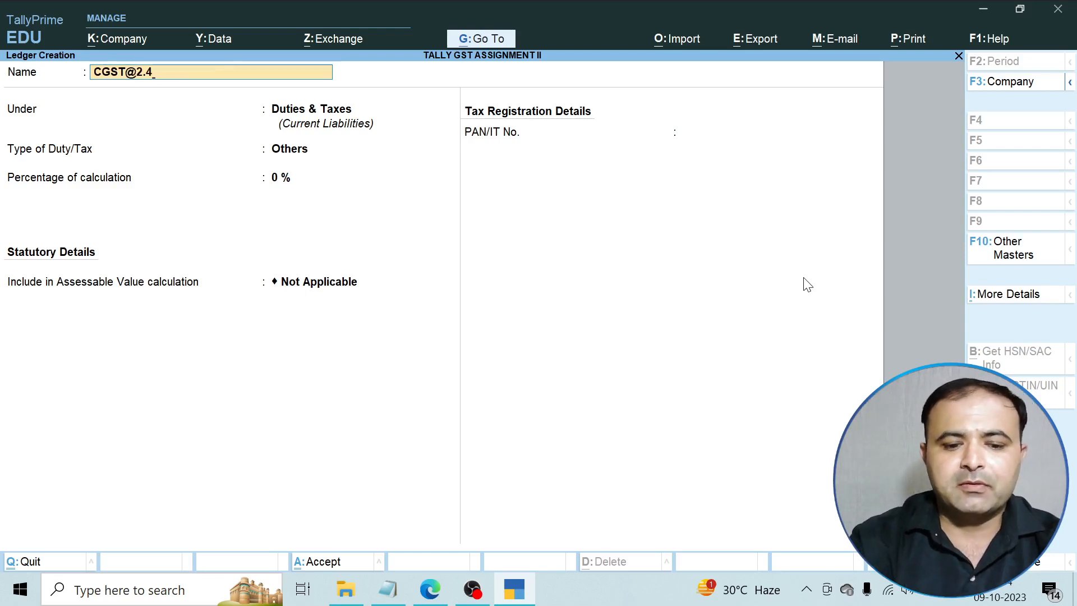
key("BackSpace")
type("5")
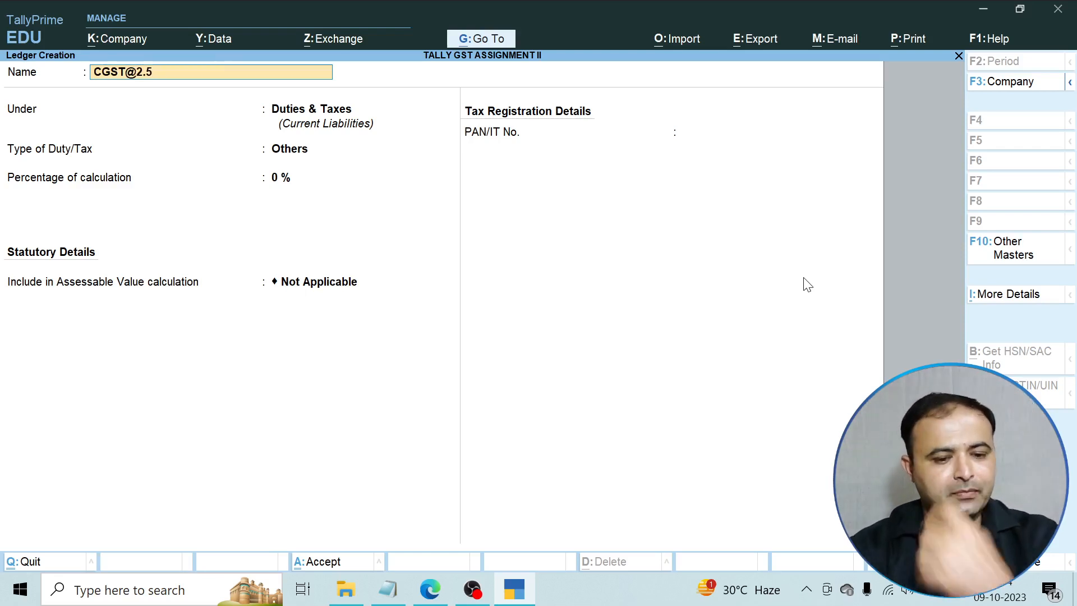
type("%")
key("Return")
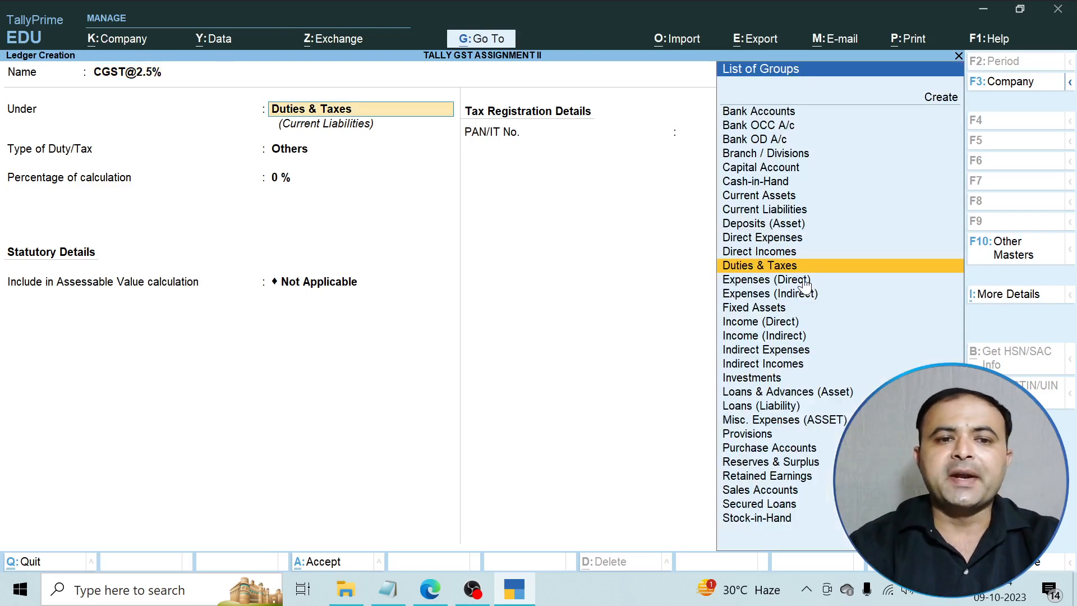
key("Return")
key("Up")
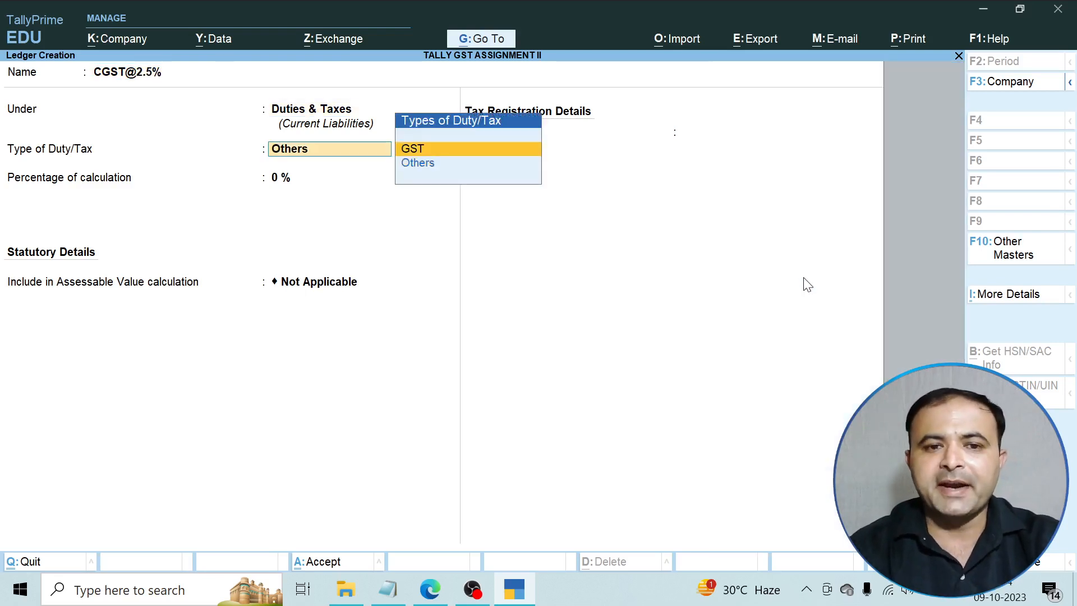
key("Return")
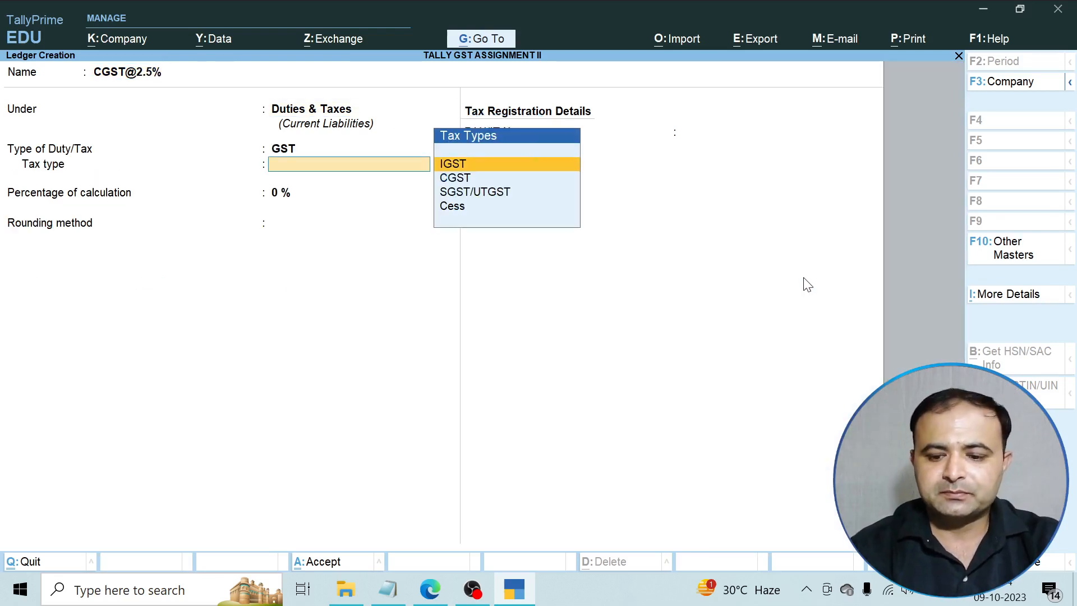
key("Down")
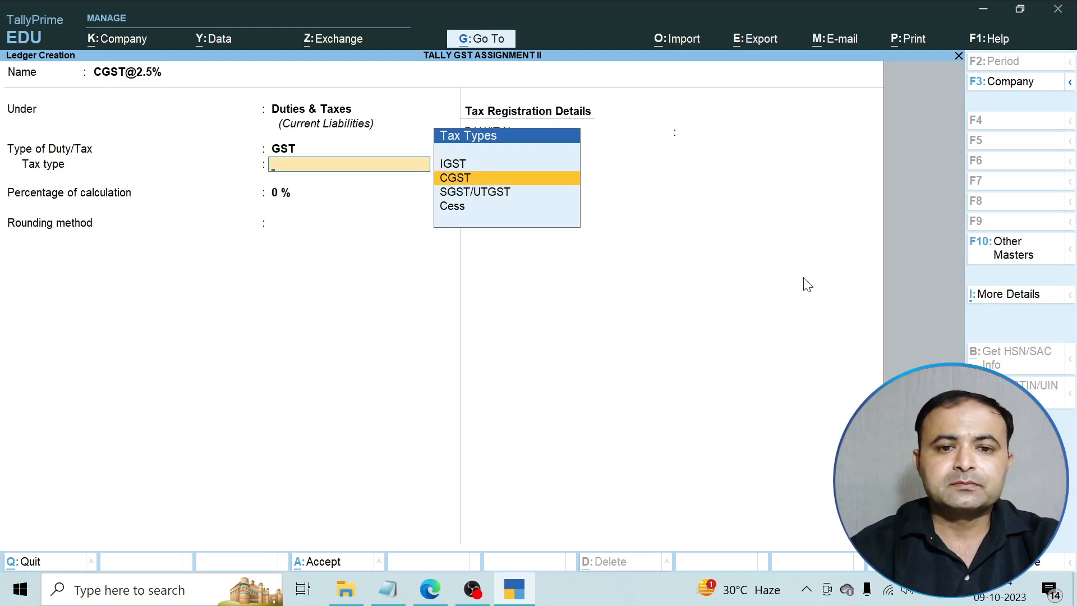
key("Return")
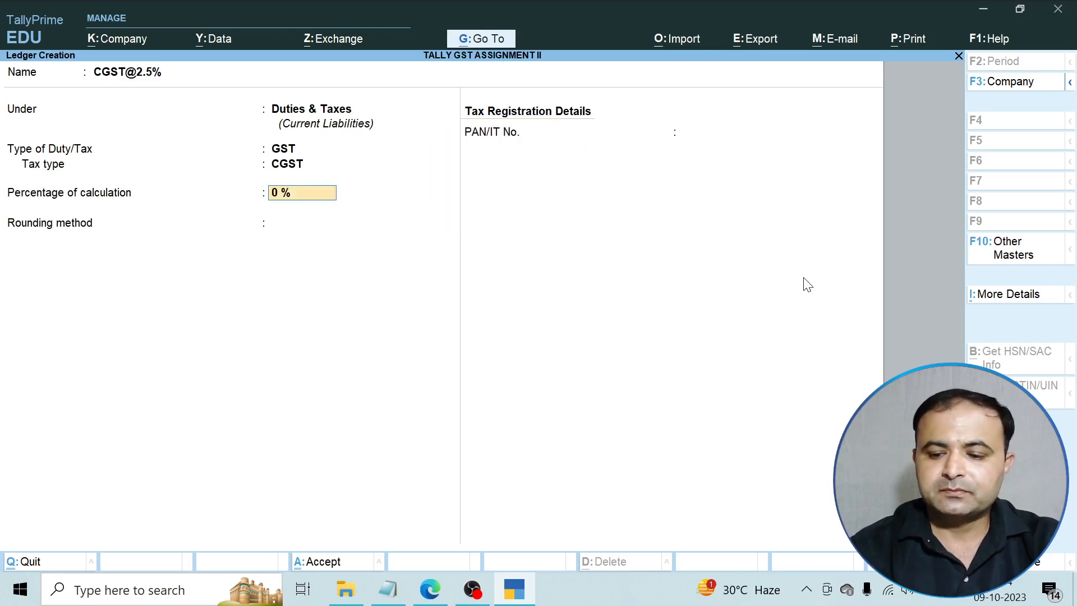
type("2.5")
key("Return")
key("Return")
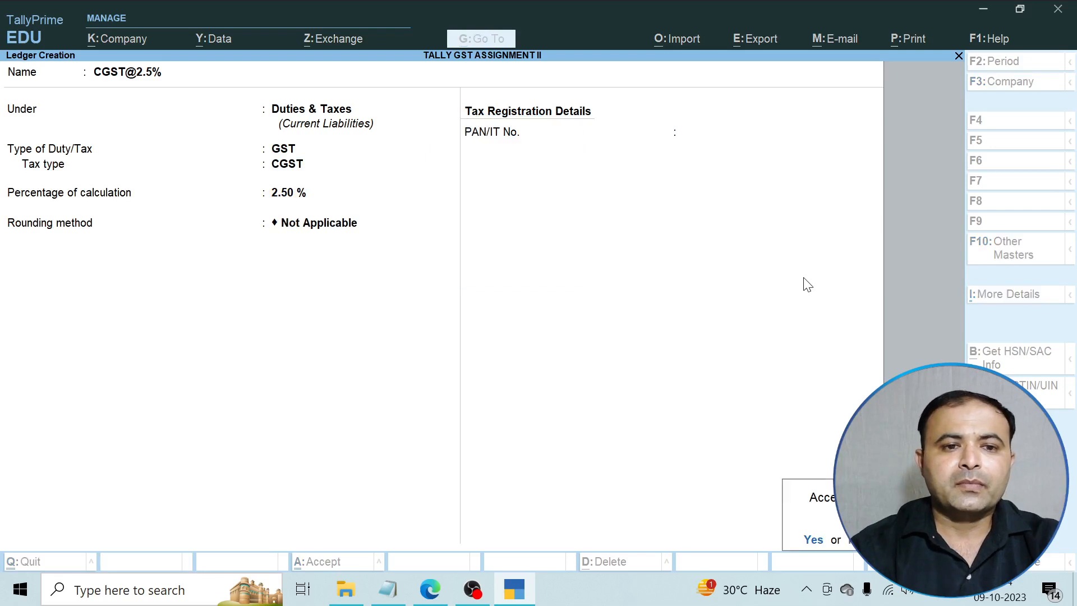
key("Return")
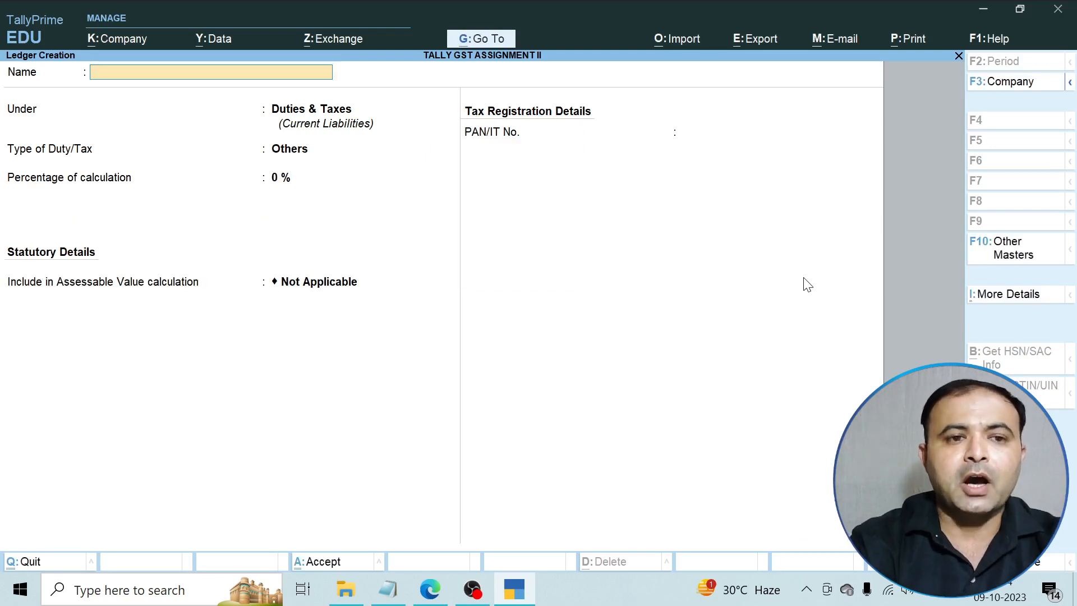
type("SGST")
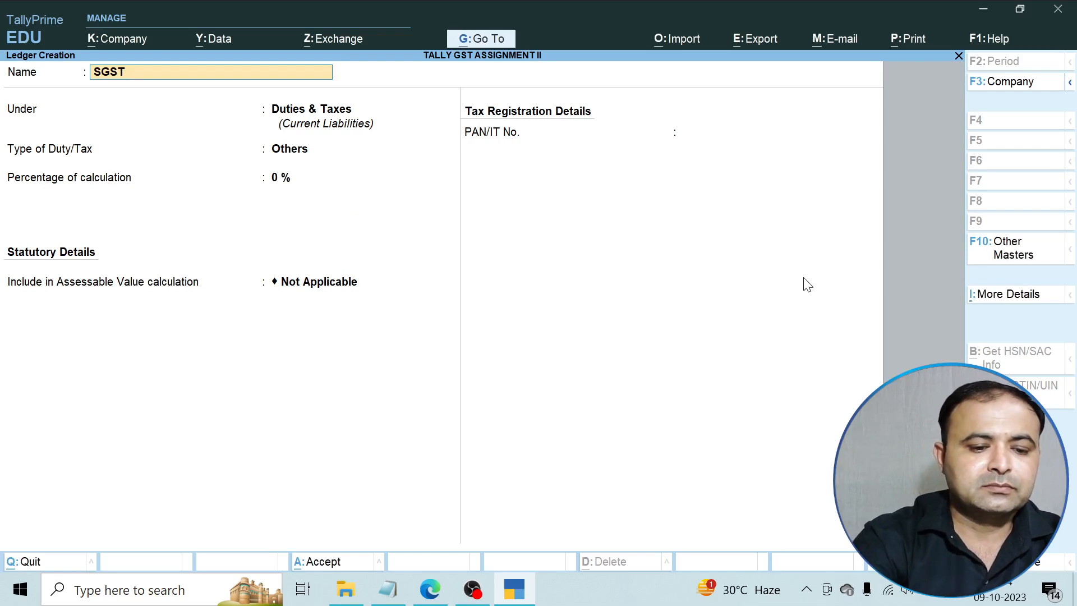
type("@2.5")
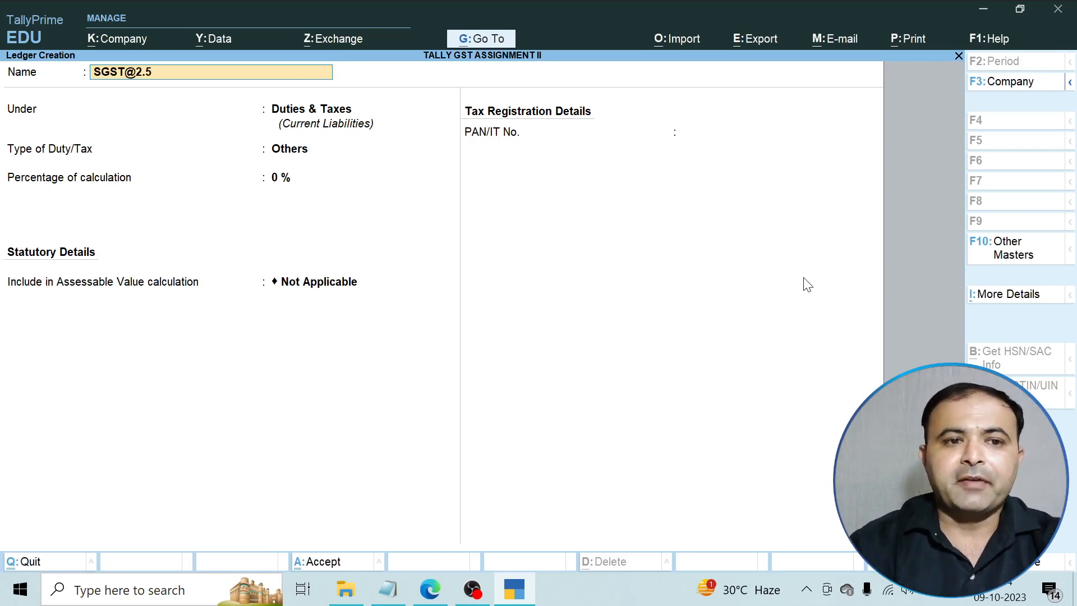
key("Return")
key("Return")
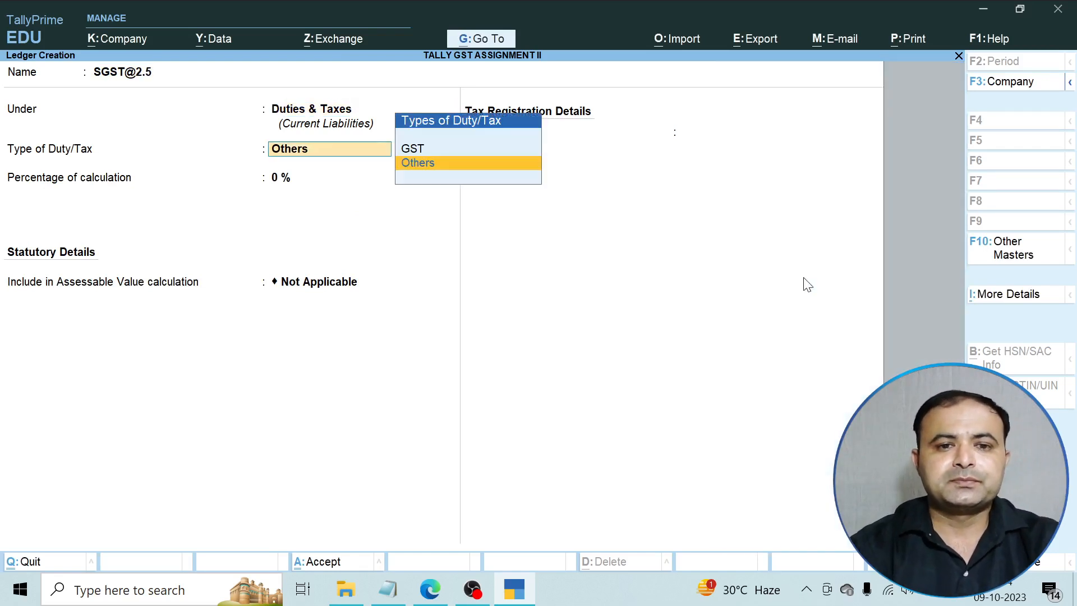
key("Up")
key("Return")
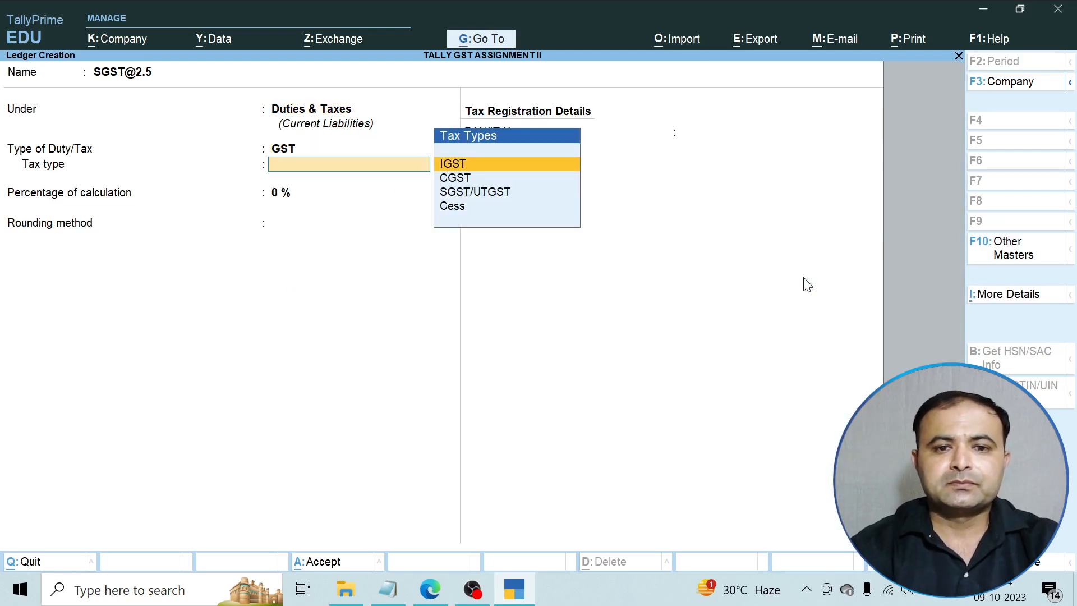
key("Down")
key("Down")
key("Return")
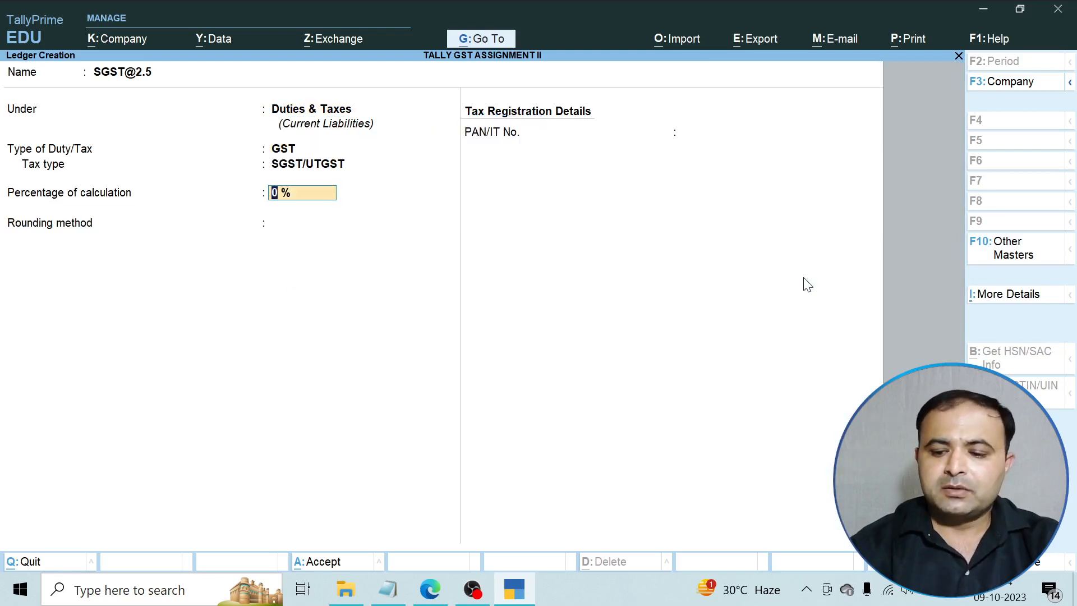
type("2.5")
key("Return")
key("Return")
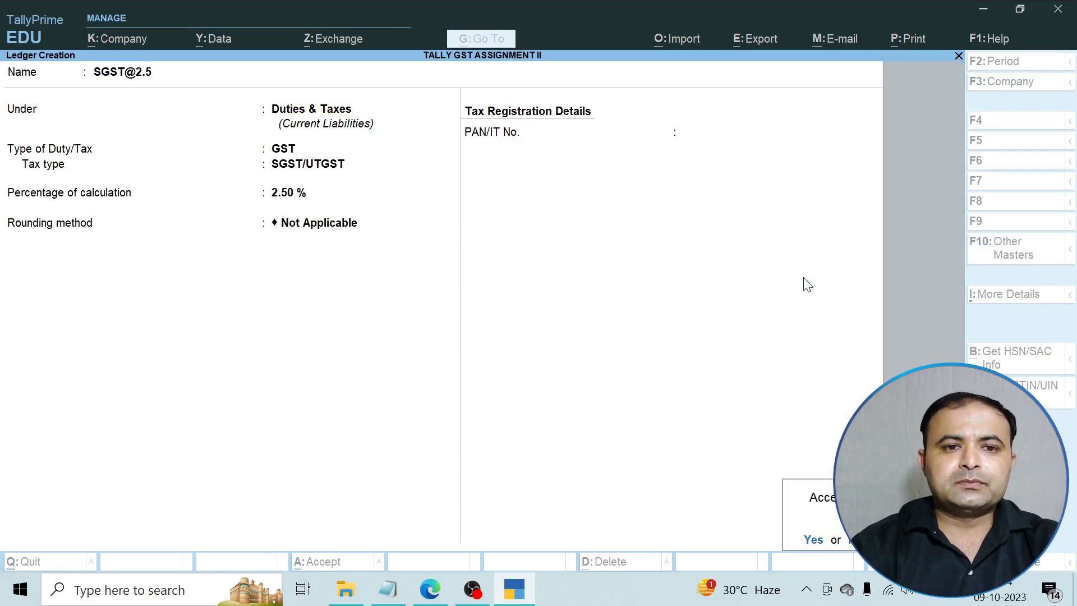
key("Return")
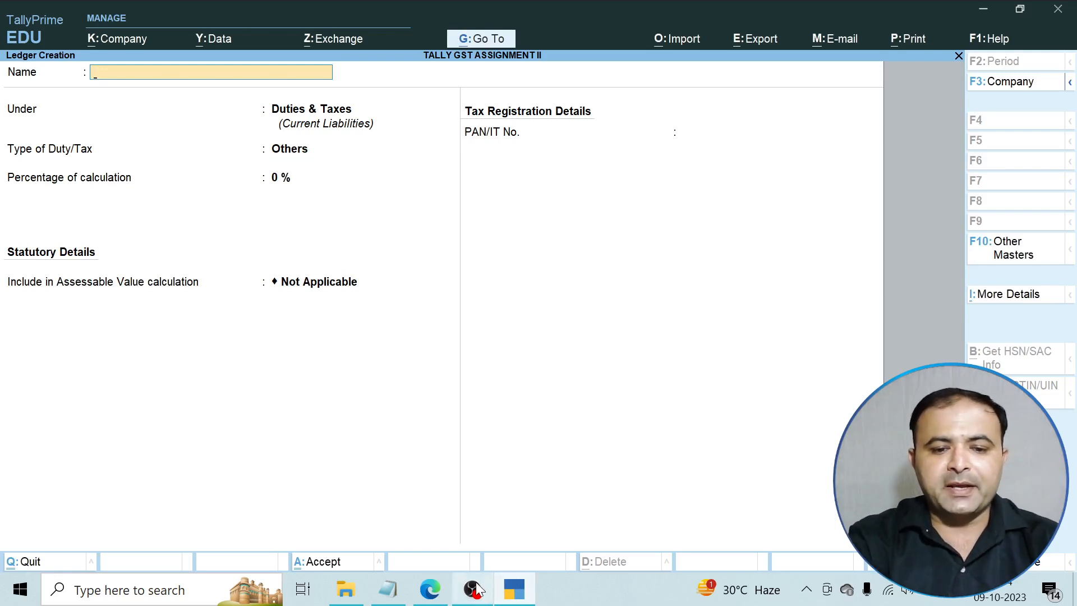
left_click(431, 589)
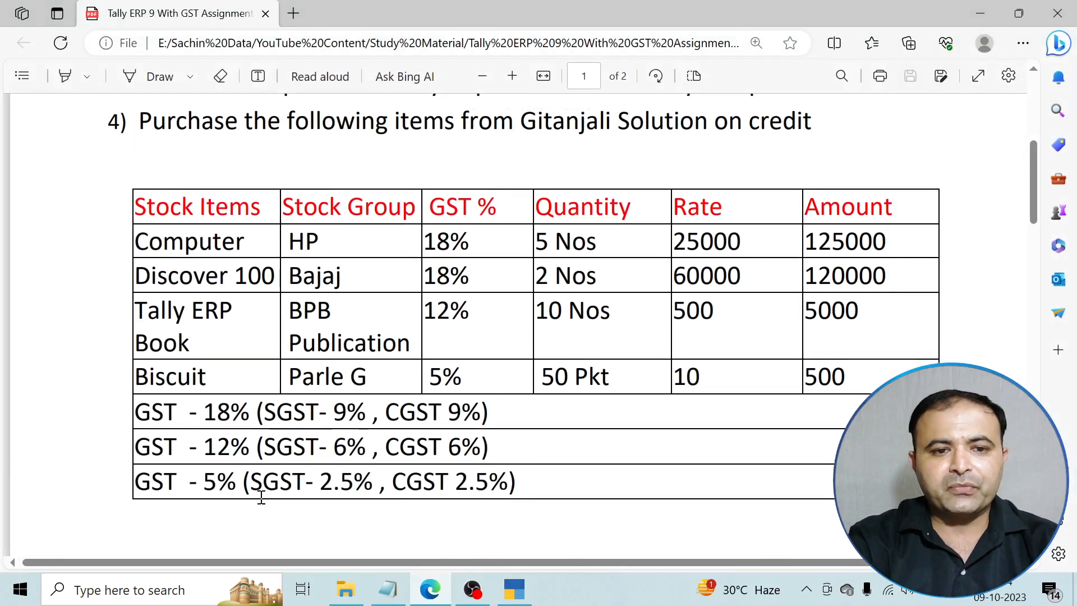
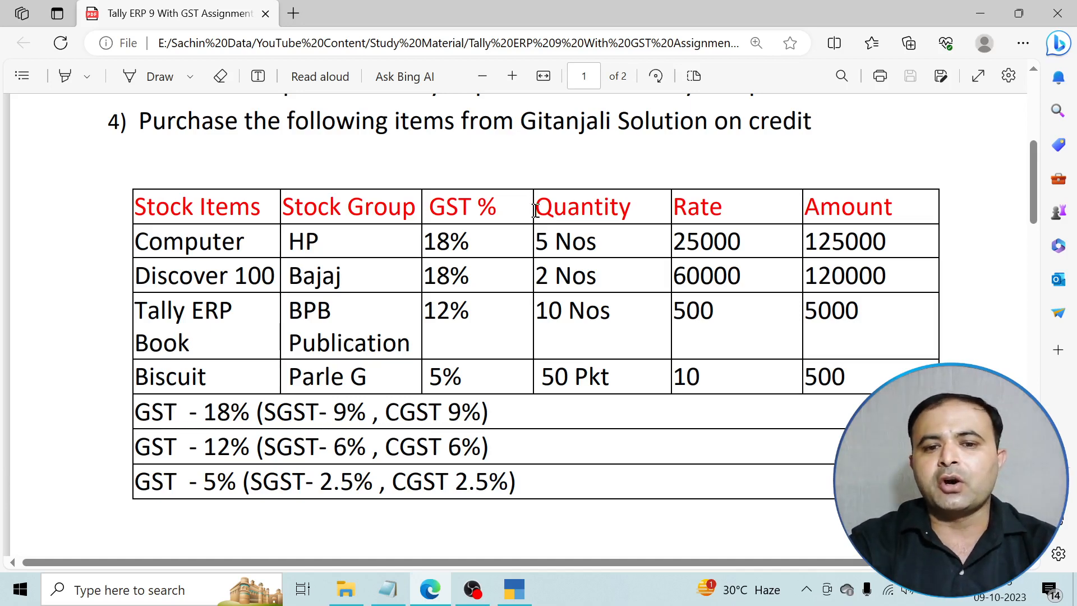
Enter 'Gitanjali Solution' as the new supplier ledger's name, correcting typos along the way.
left_click(426, 599)
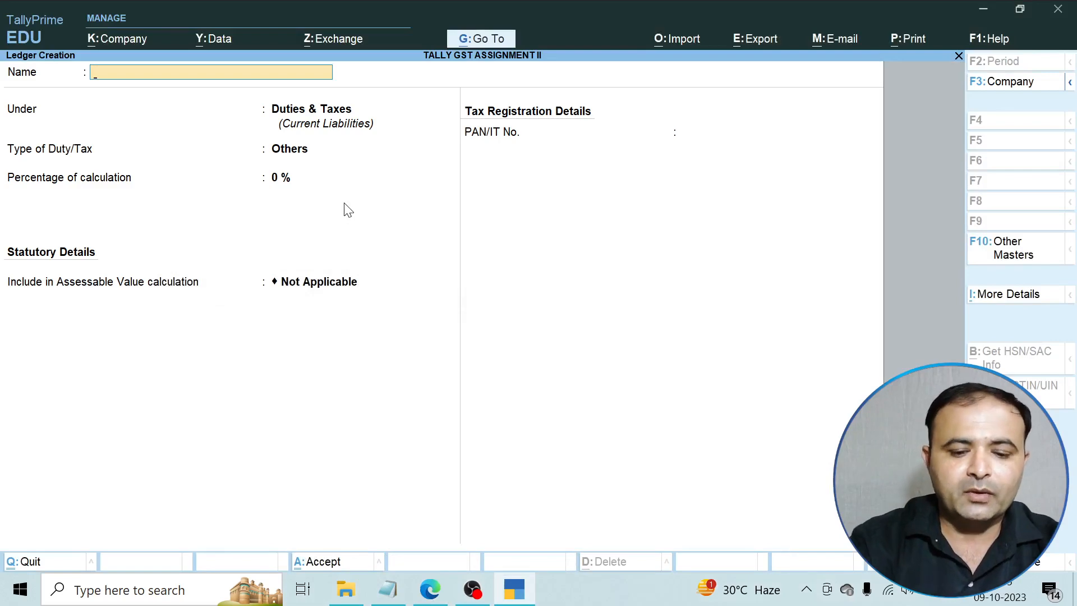
type("G")
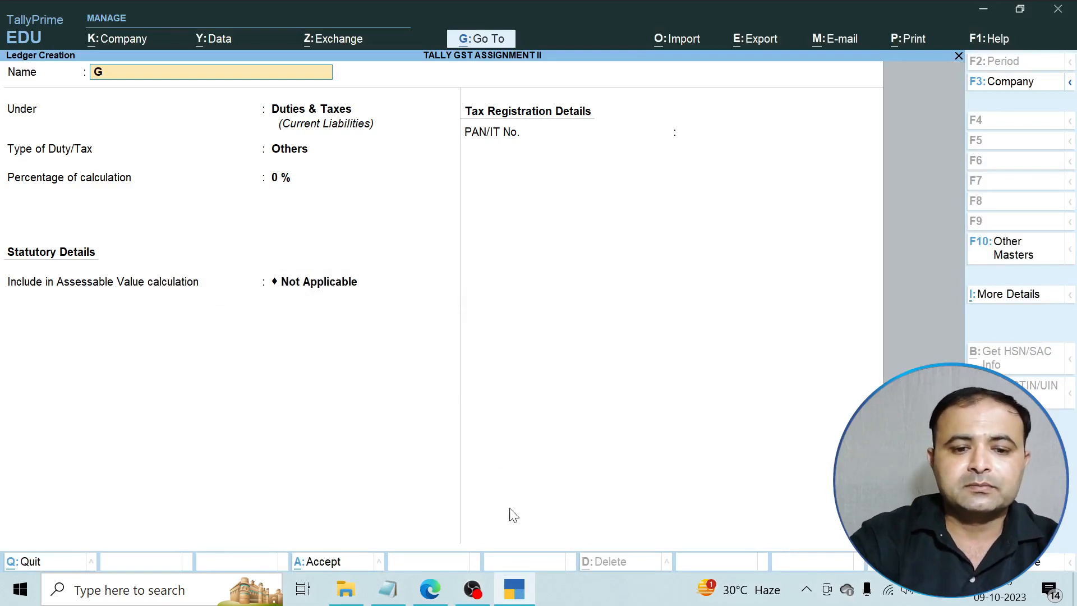
left_click(431, 600)
left_click(430, 599)
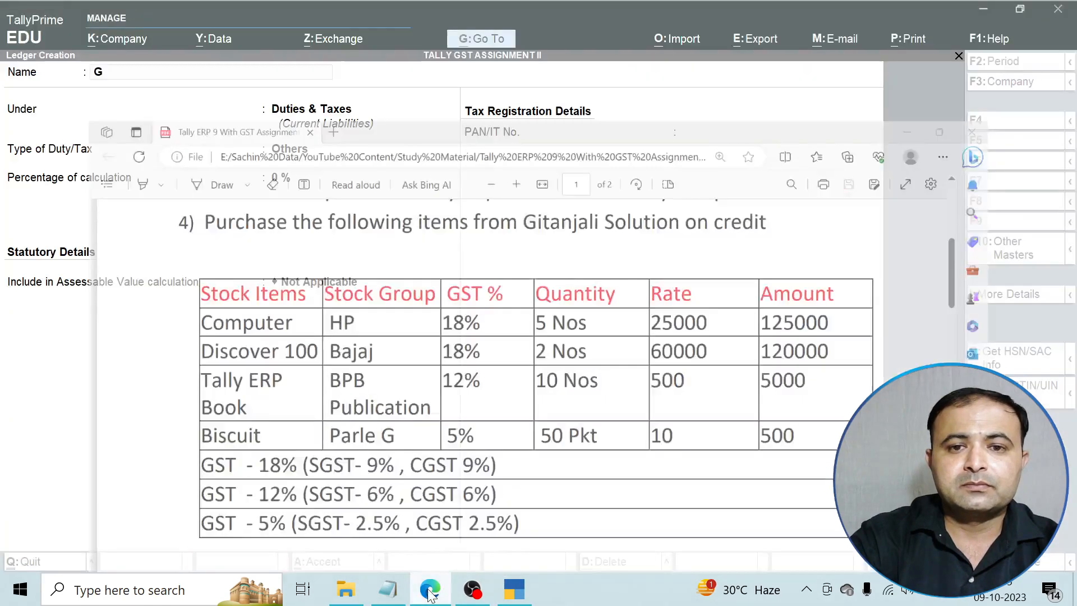
type("ITAN")
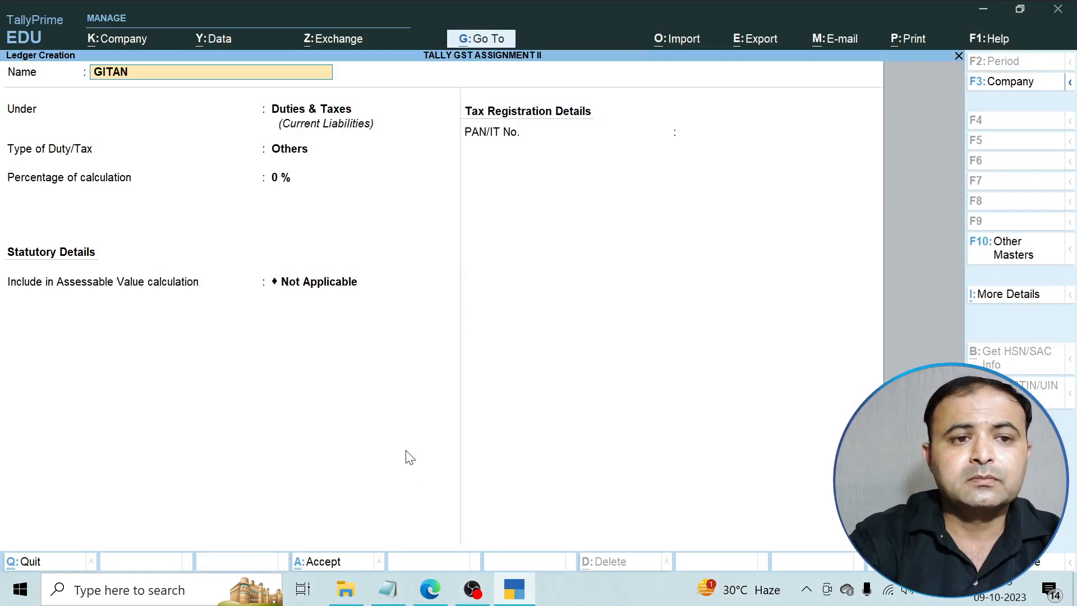
key("BackSpace")
key("BackSpace")
key("BackSpace")
type("ita")
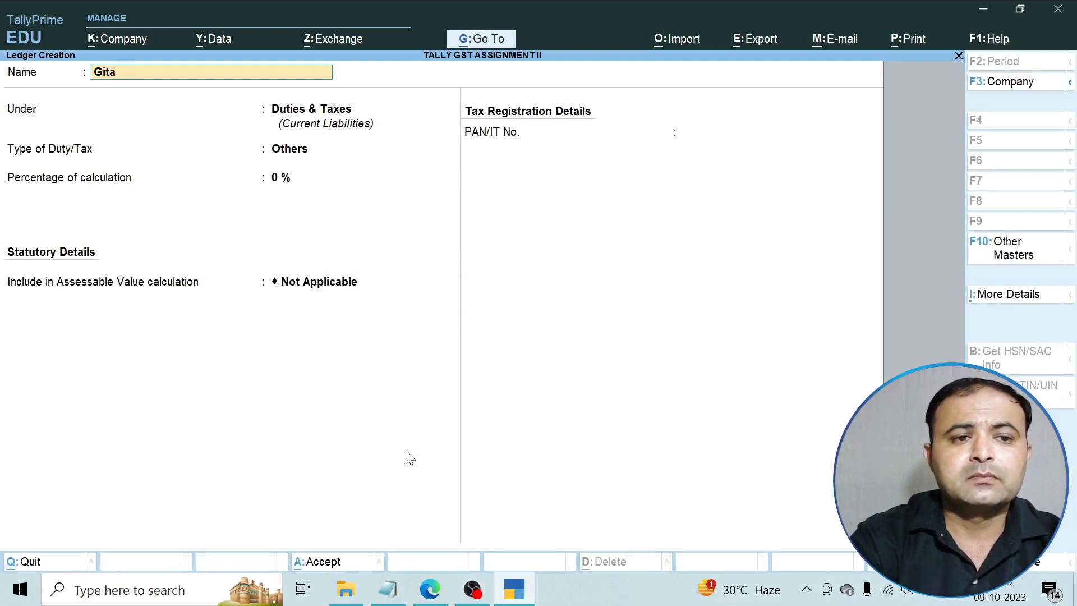
type("njali")
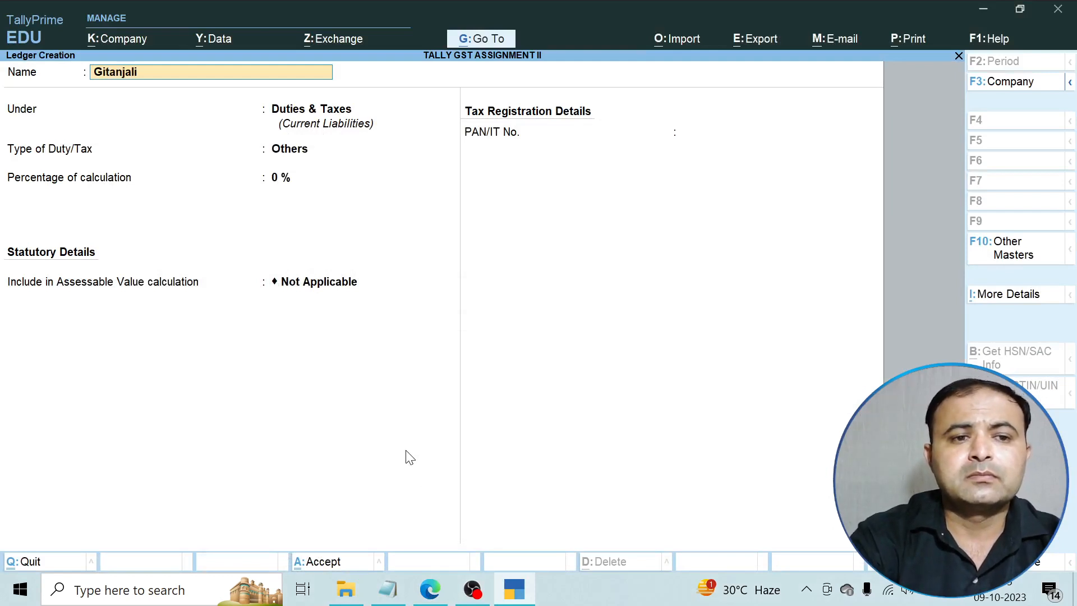
type(" S")
key("BackSpace")
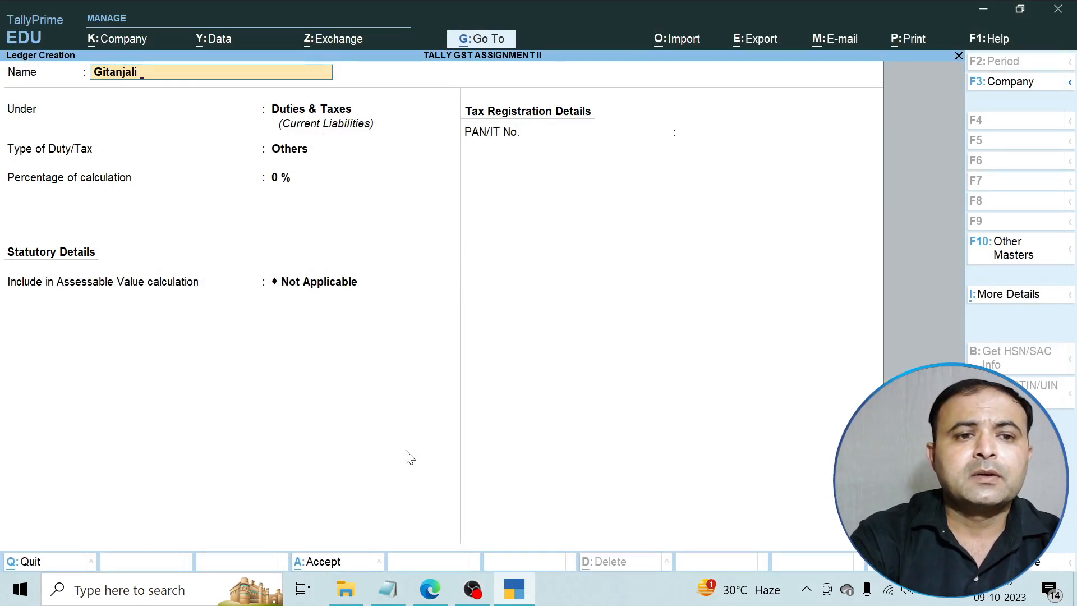
type("Solution")
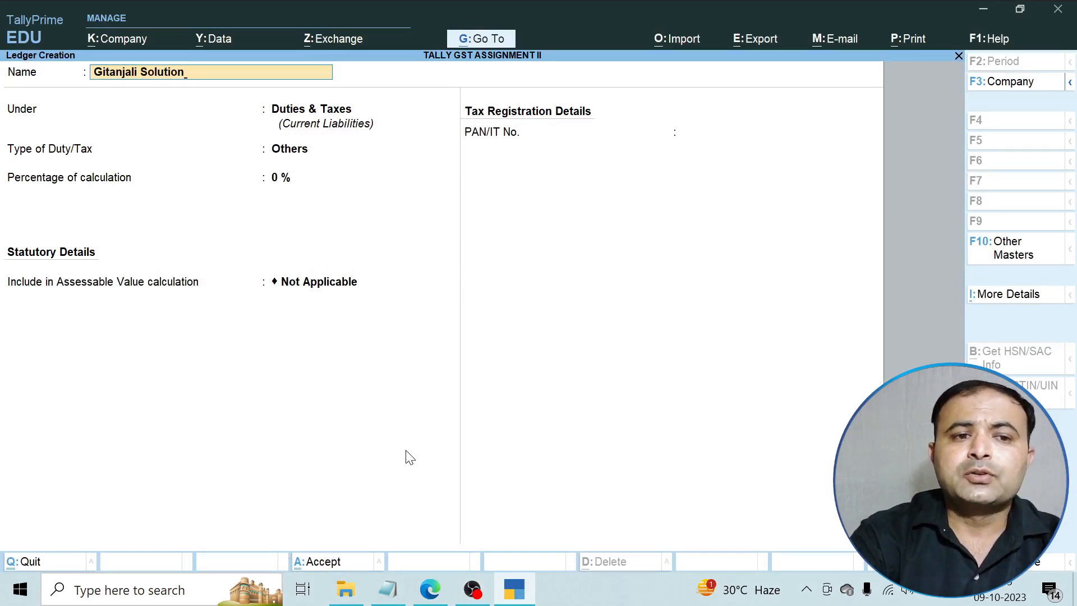
key("Return")
Place the ledger under Sundry Creditors with default credit settings and Regular GST registration.
type("S")
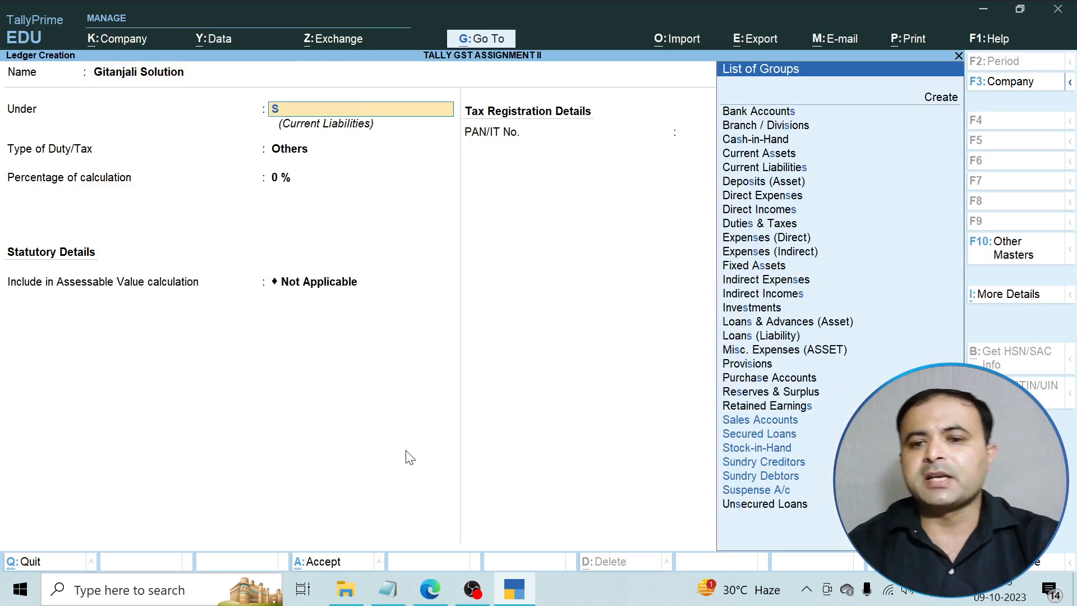
key("Down")
key("Down")
key("Down")
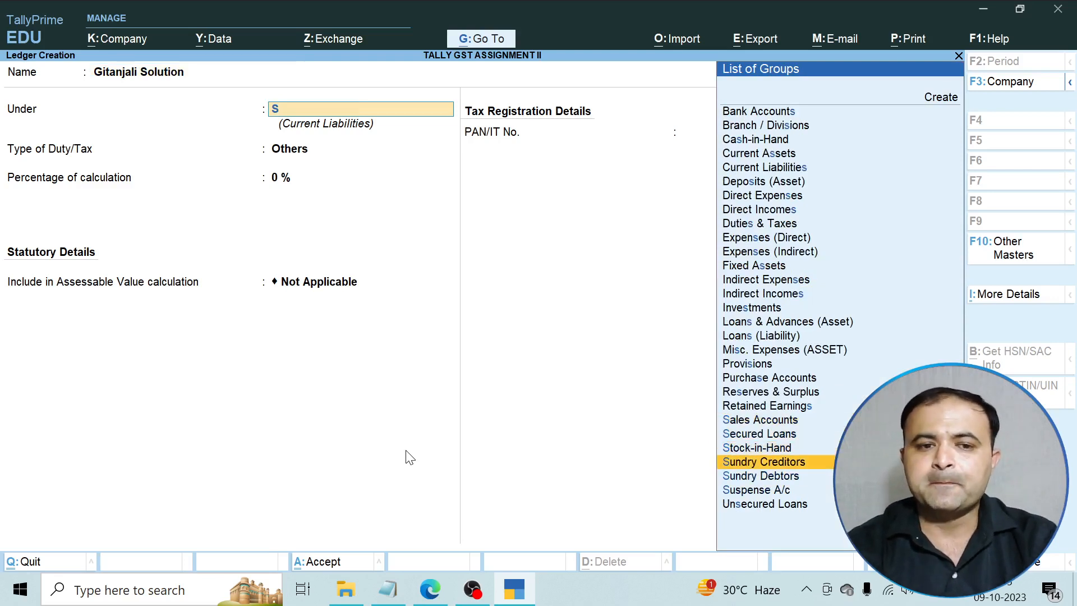
key("Return")
key("Return")
key("Return")
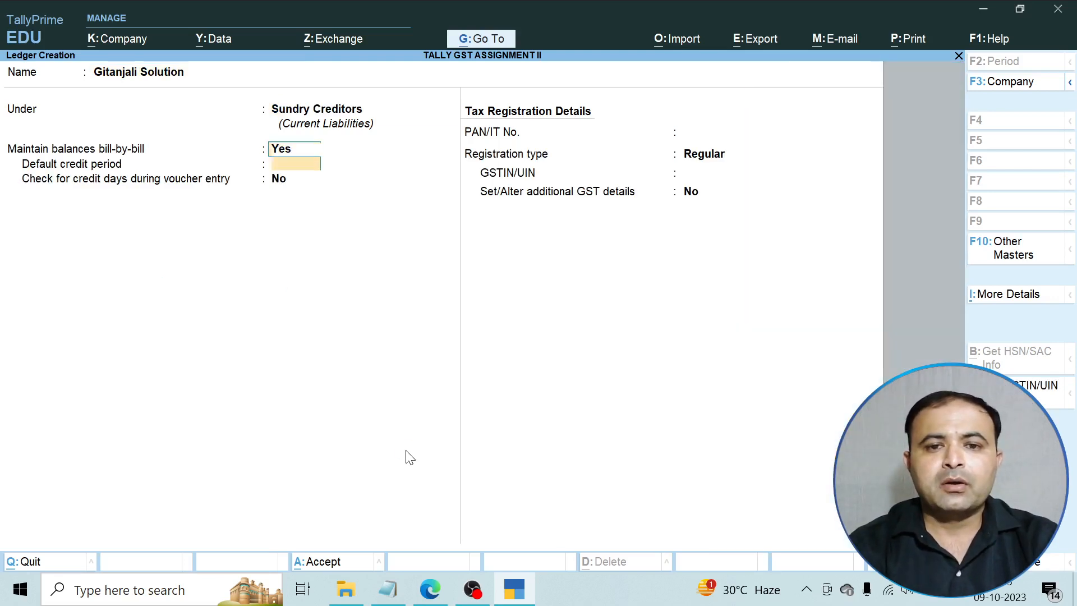
key("Return")
key("Return")
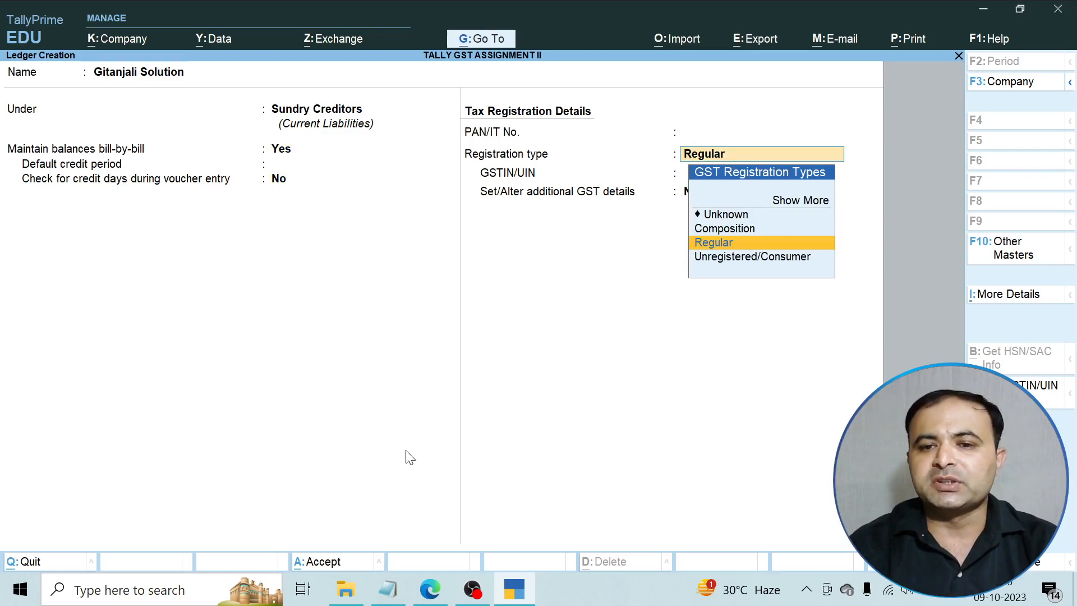
key("Return")
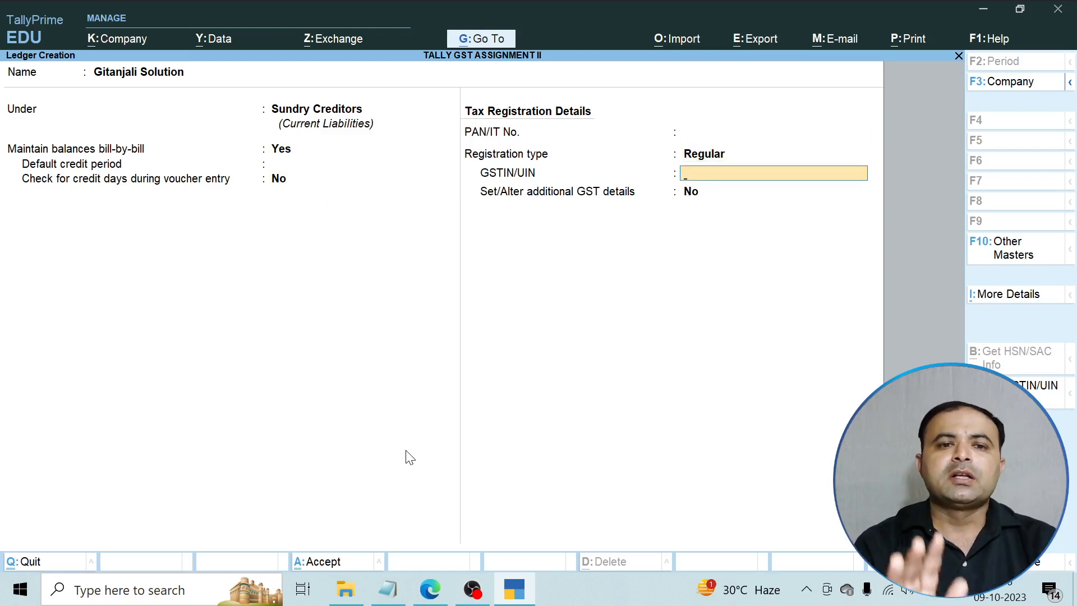
Copy the second GSTIN from the notes into GSTIN/UIN and save the ledger.
left_click(432, 588)
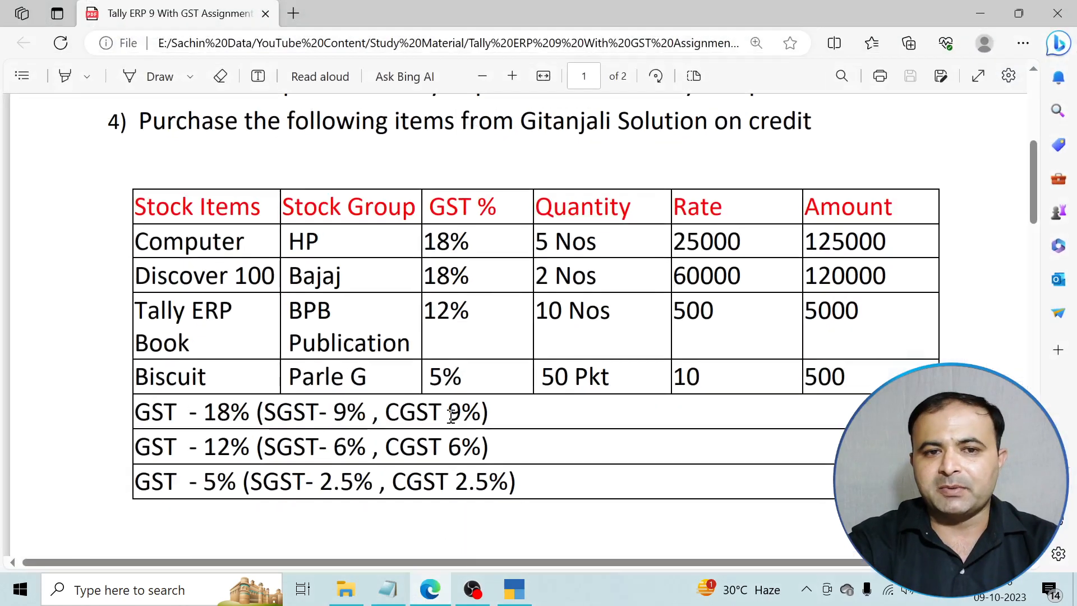
left_click(387, 589)
left_click_drag(686, 183, 36, 182)
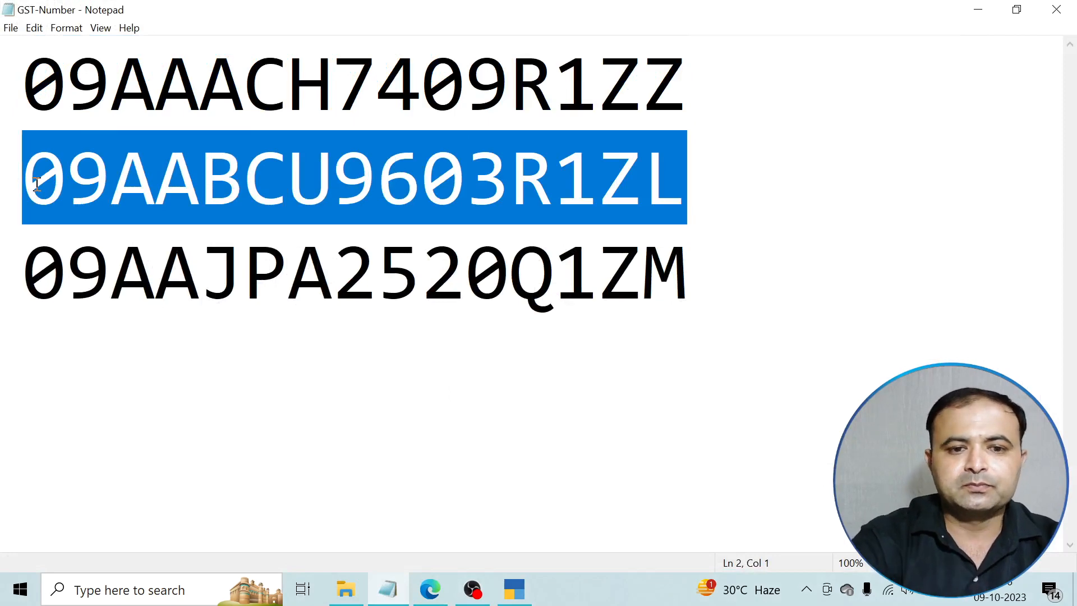
left_click(979, 10)
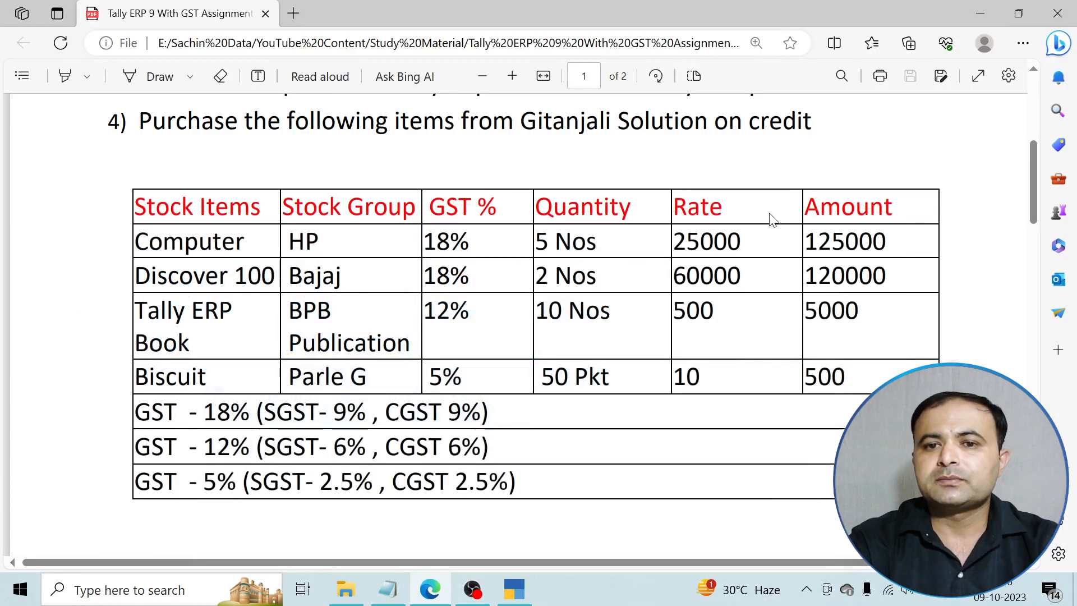
left_click(514, 589)
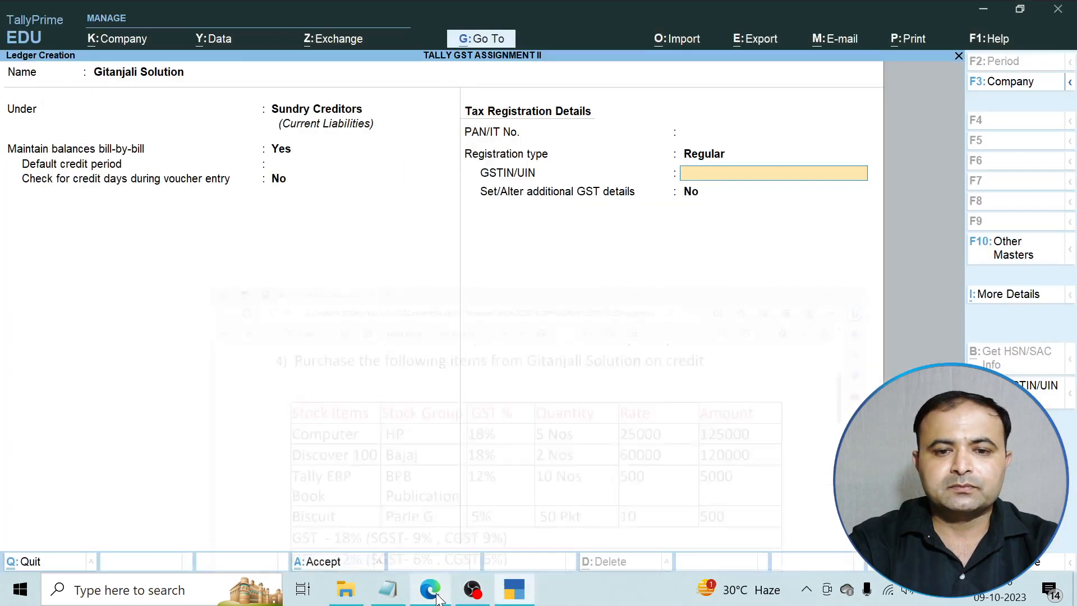
key("ctrl+alt+v")
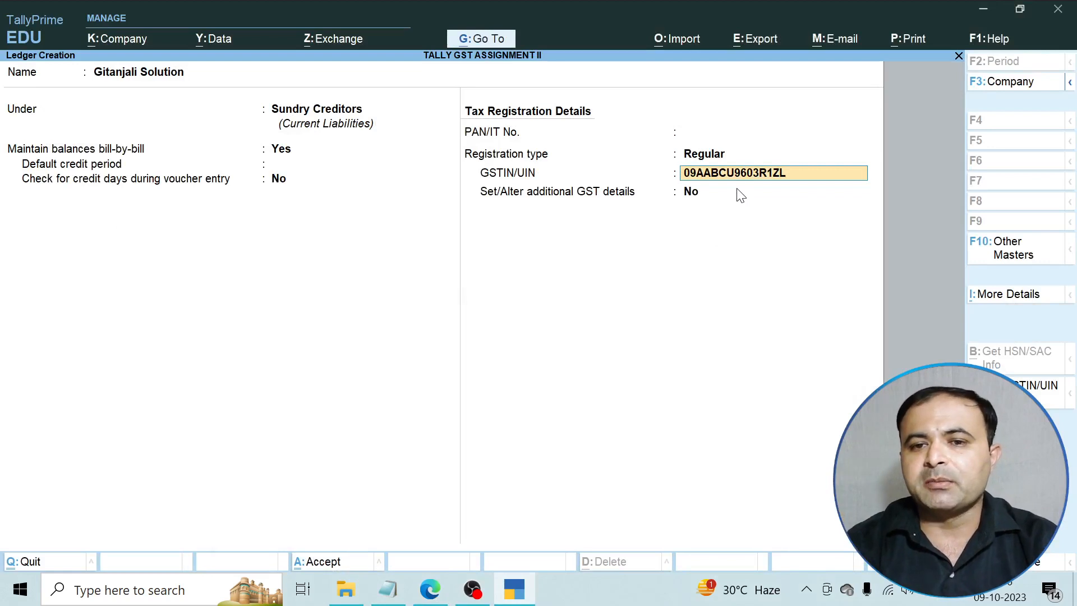
key("Return")
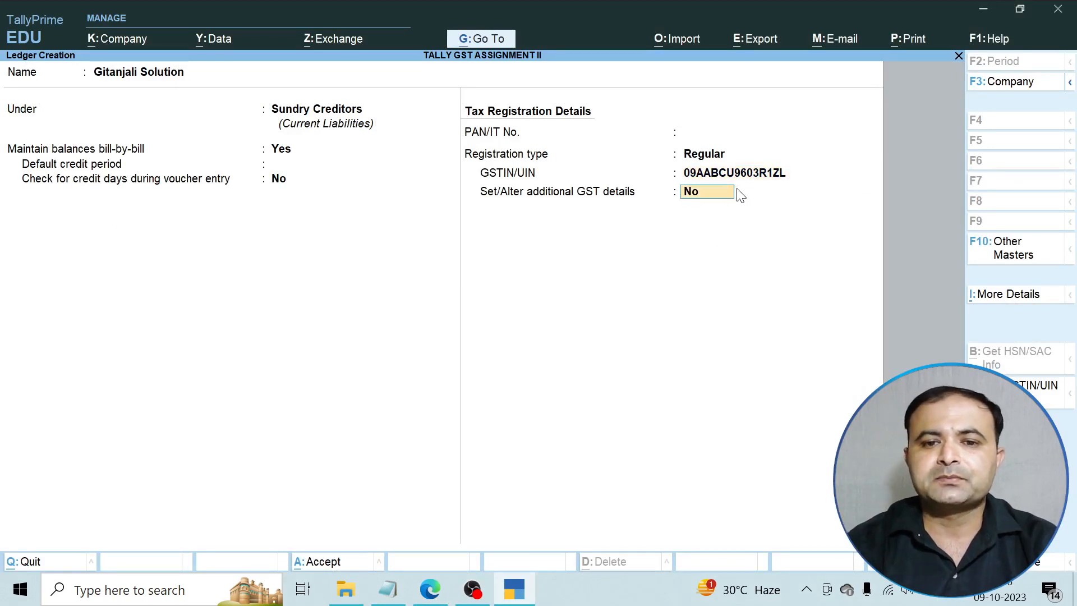
key("Return")
key("Return")
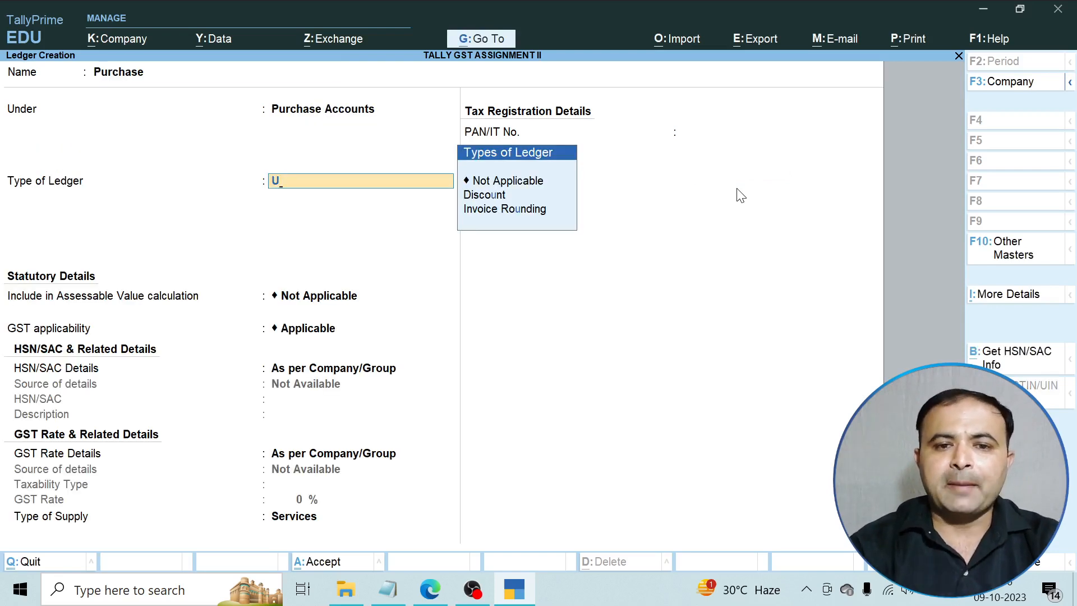
Save the Purchase ledger as GST applicable, rates as per company, with Goods as supply type.
key("BackSpace")
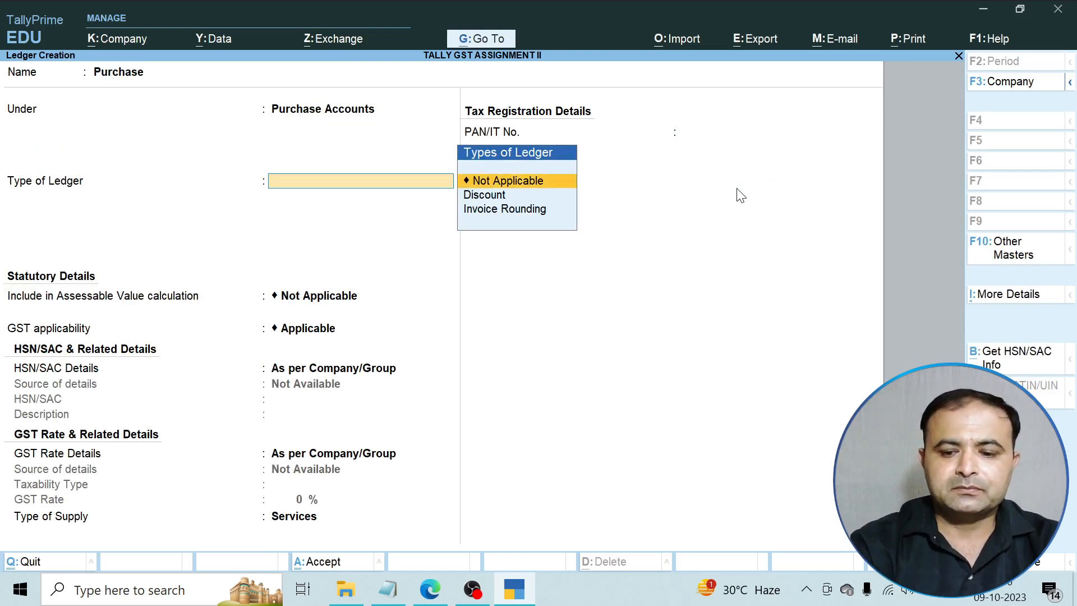
key("Return")
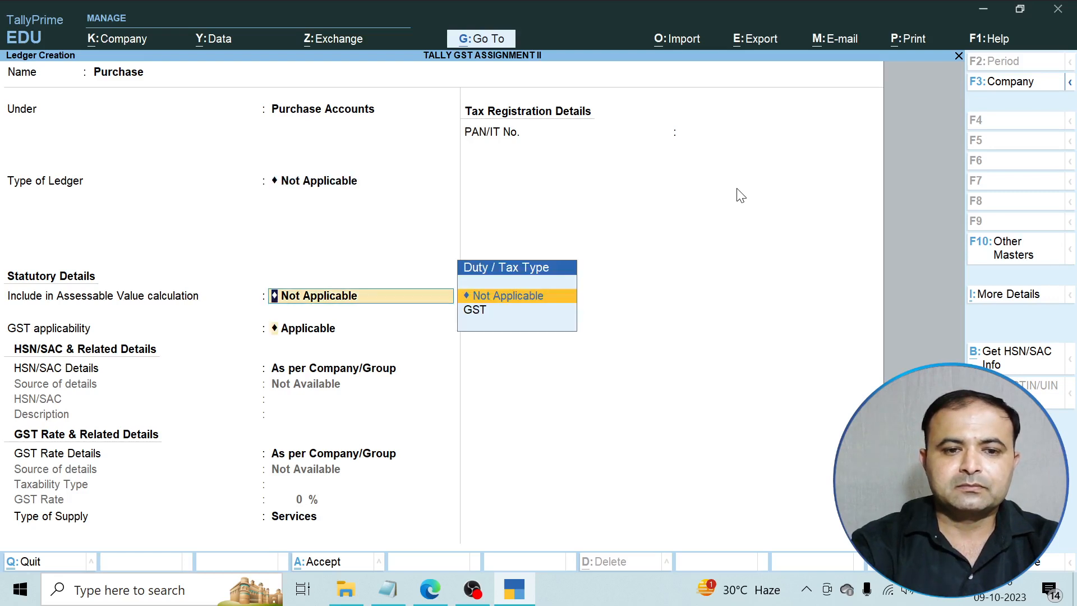
key("Return")
key("Return")
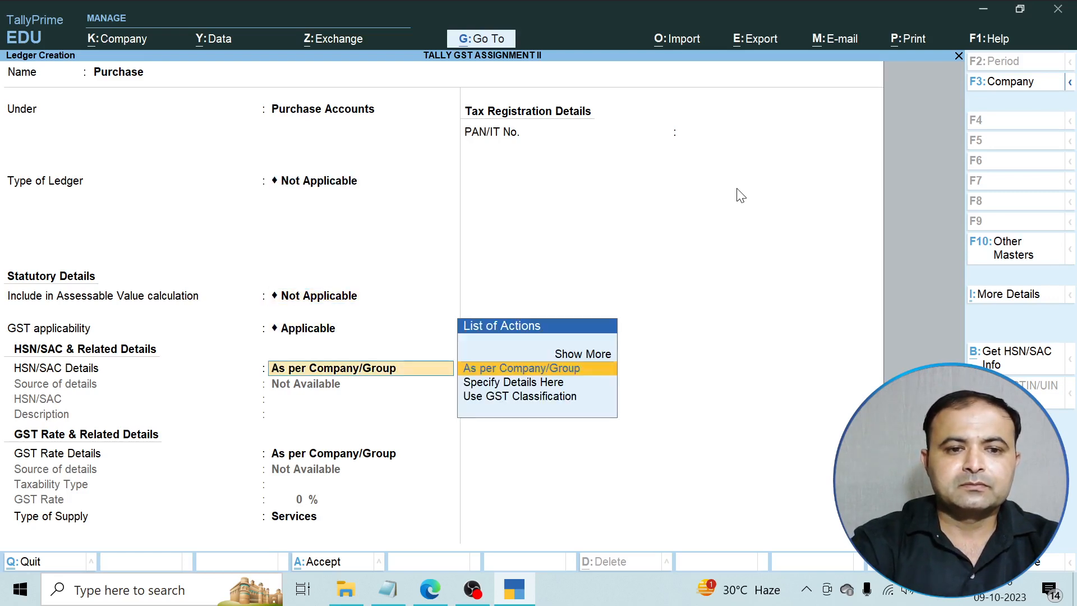
key("BackSpace")
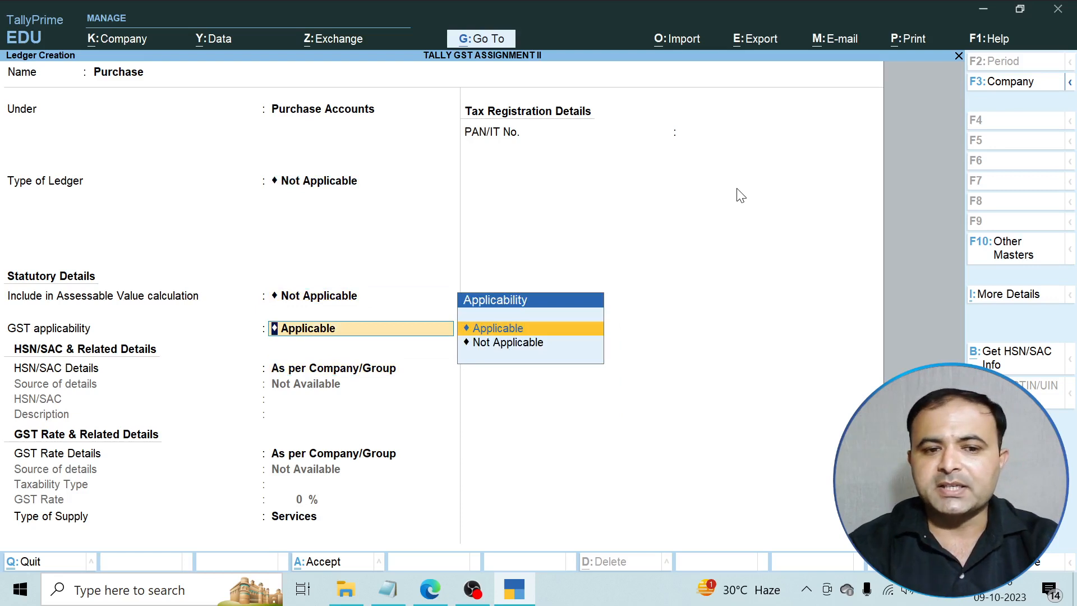
key("Return")
key("Return")
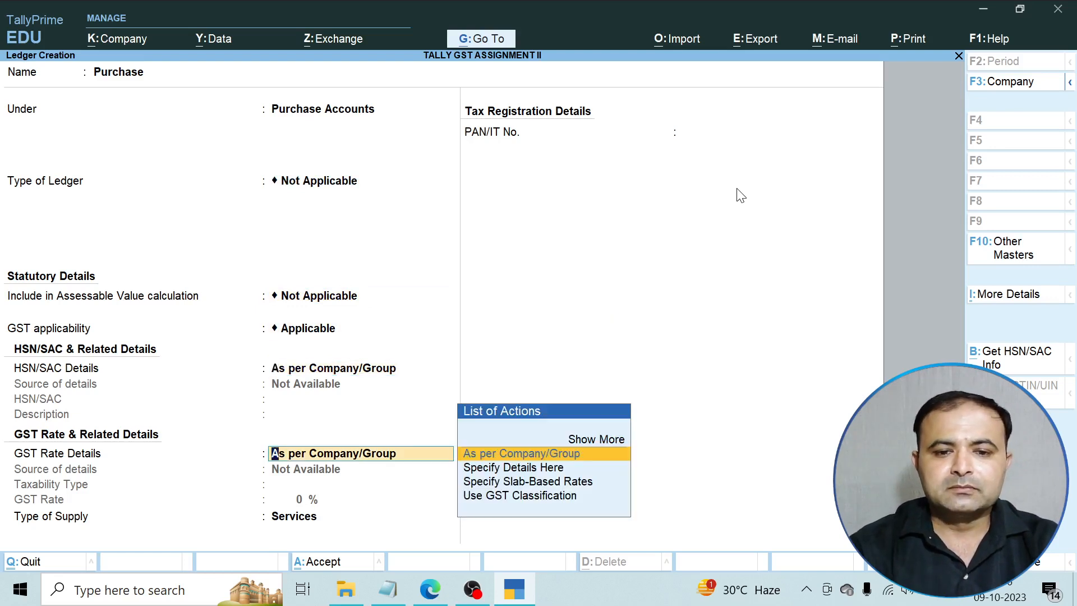
key("Return")
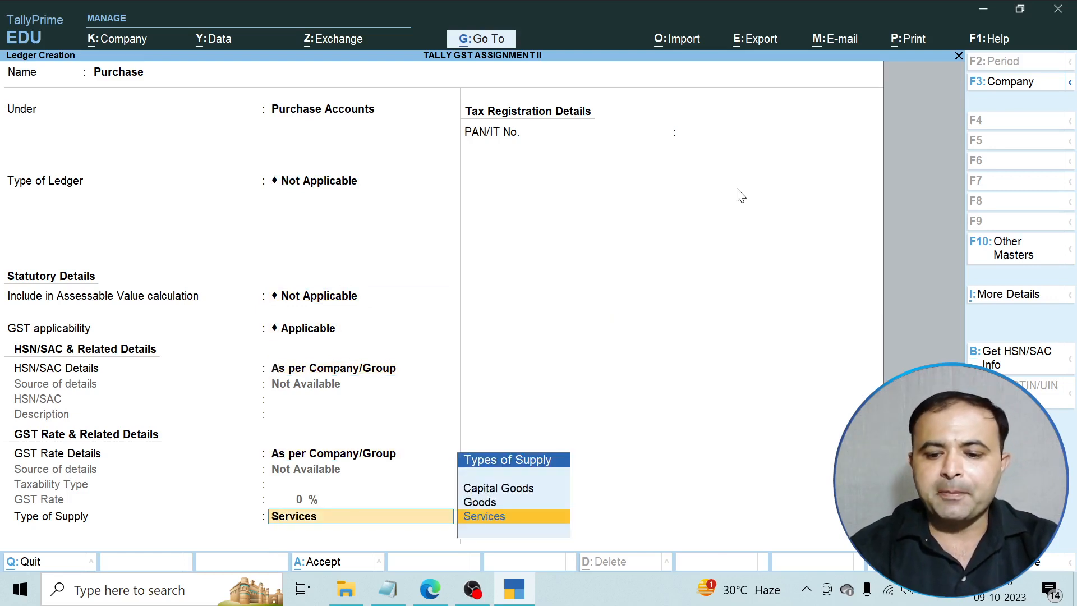
key("Up")
key("Return")
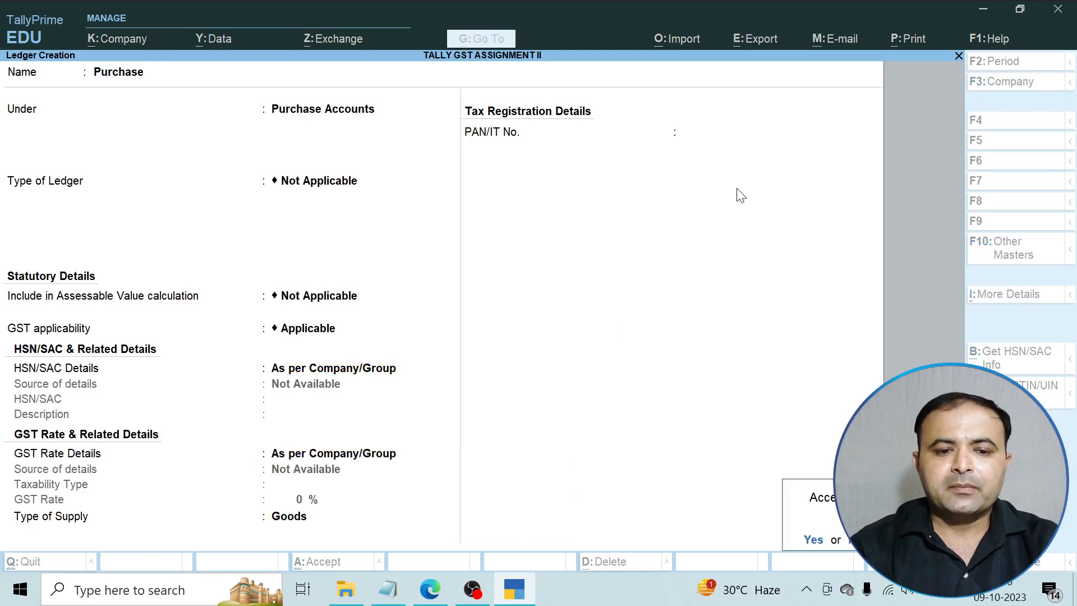
key("Return")
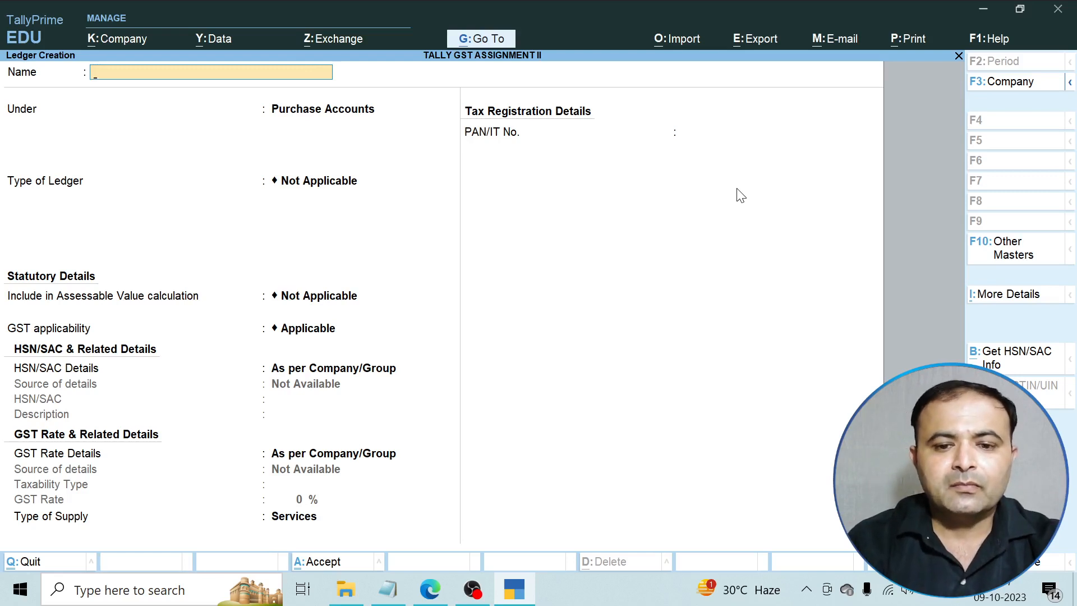
Quit the blank ledger form and open voucher entry from the Gateway of Tally.
key("Escape")
key("Return")
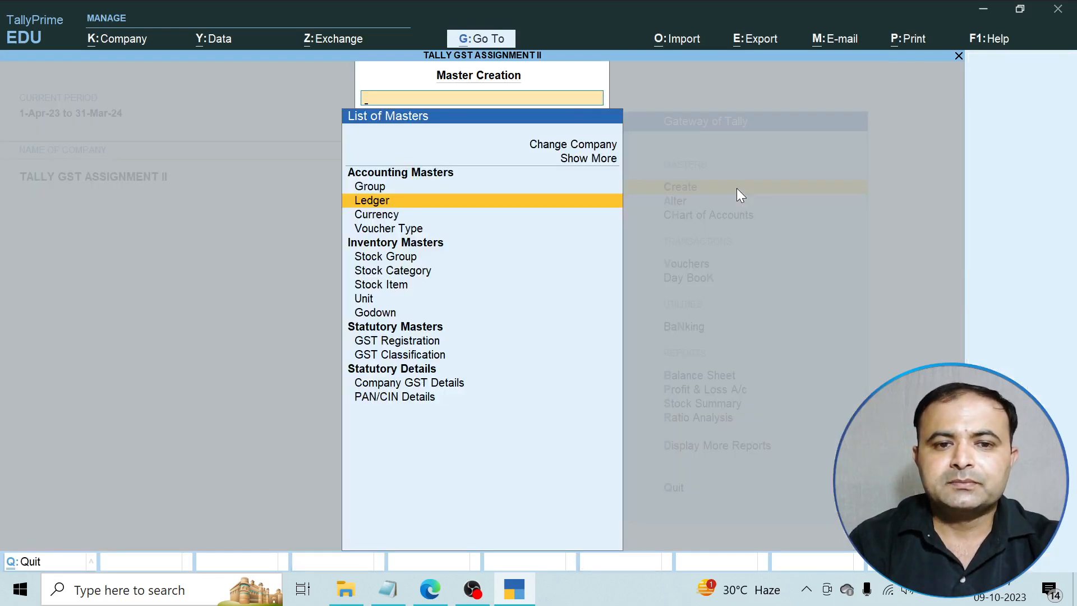
key("Escape")
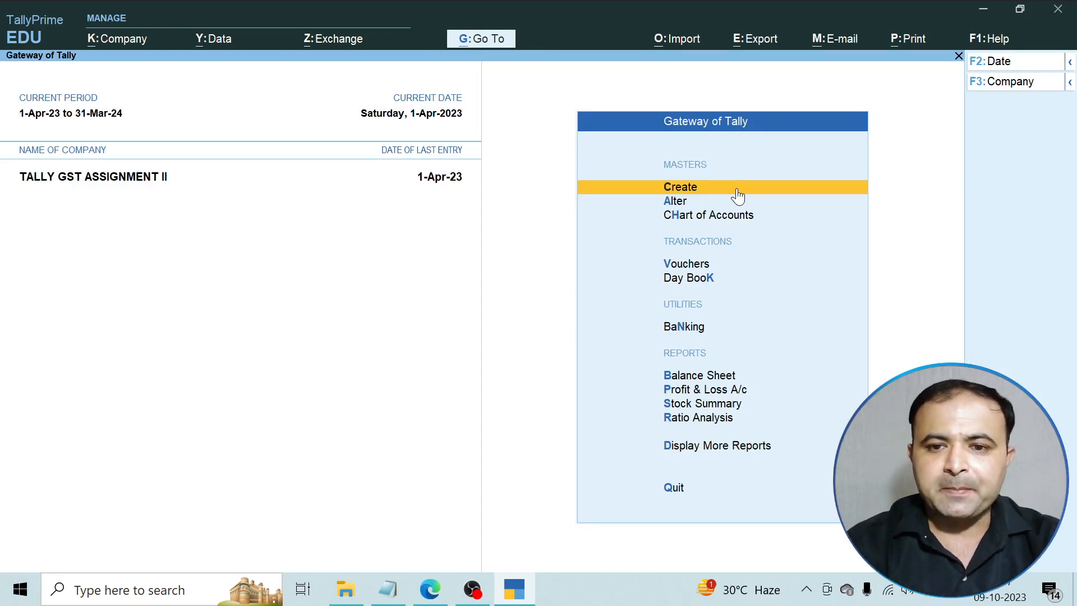
key("Down")
key("Down")
key("Down")
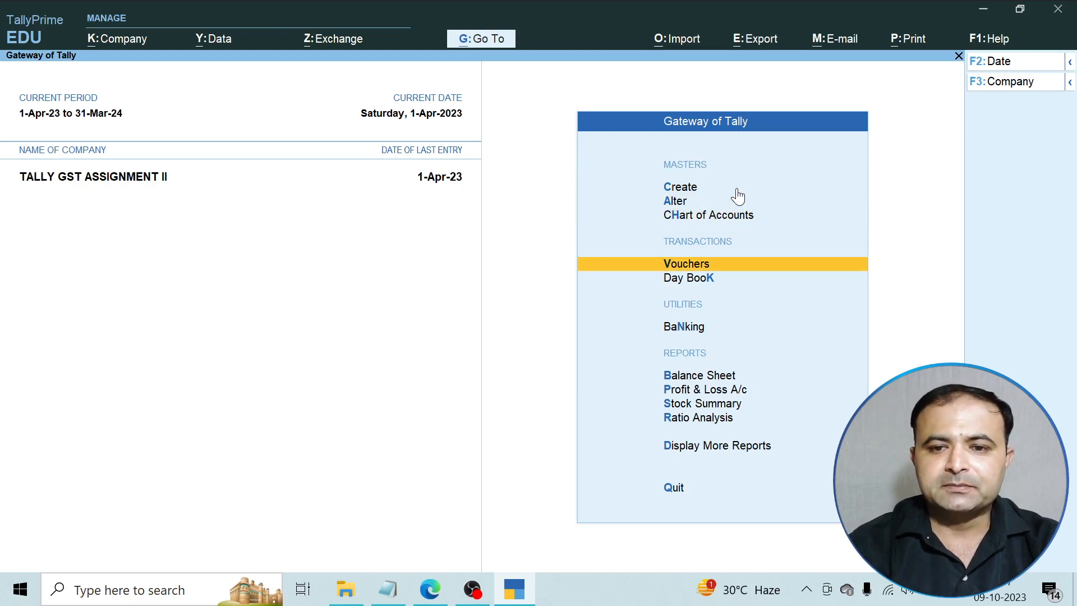
key("Return")
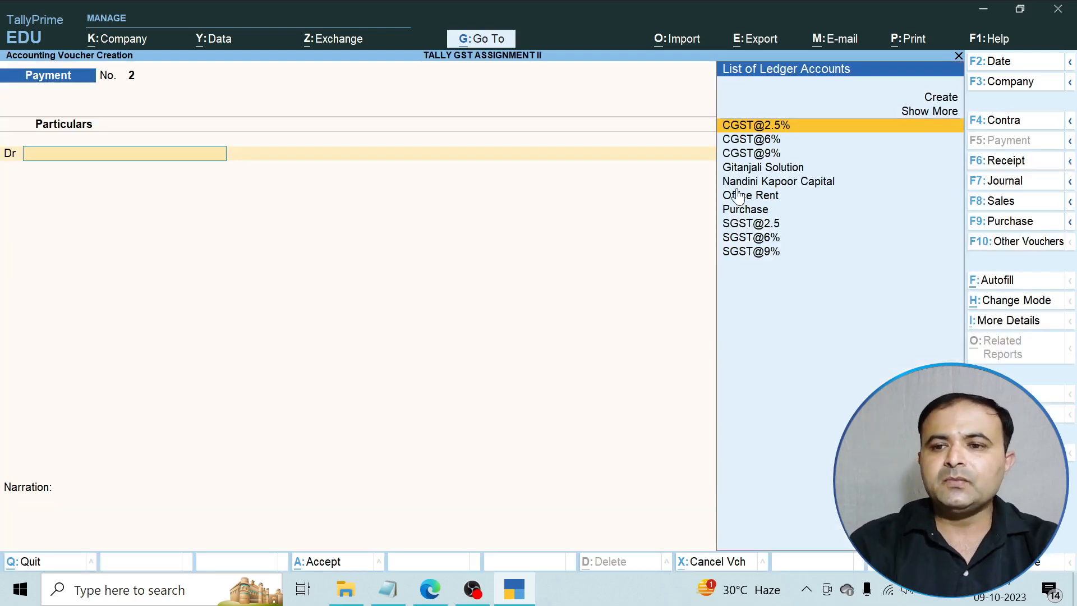
Start a Purchase voucher with Gitanjali Solution as party and Purchase as ledger.
left_click(1026, 222)
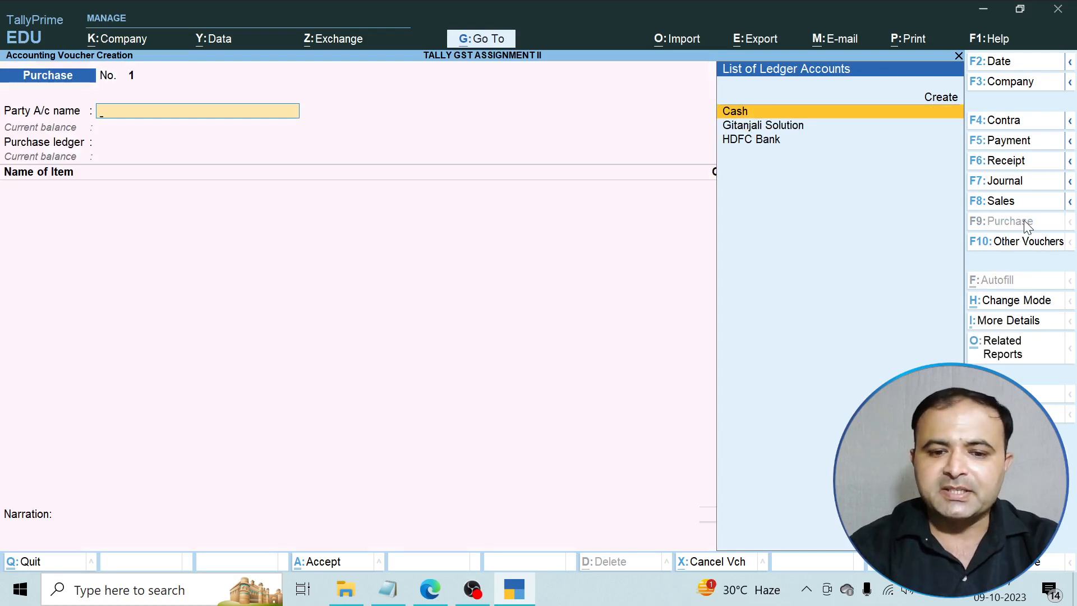
key("Down")
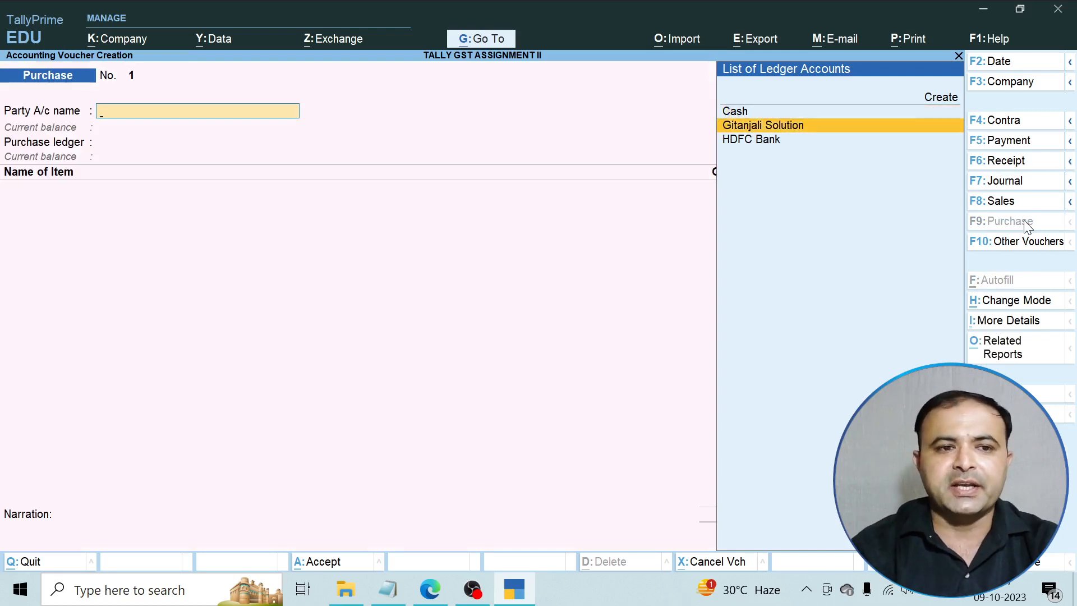
key("Return")
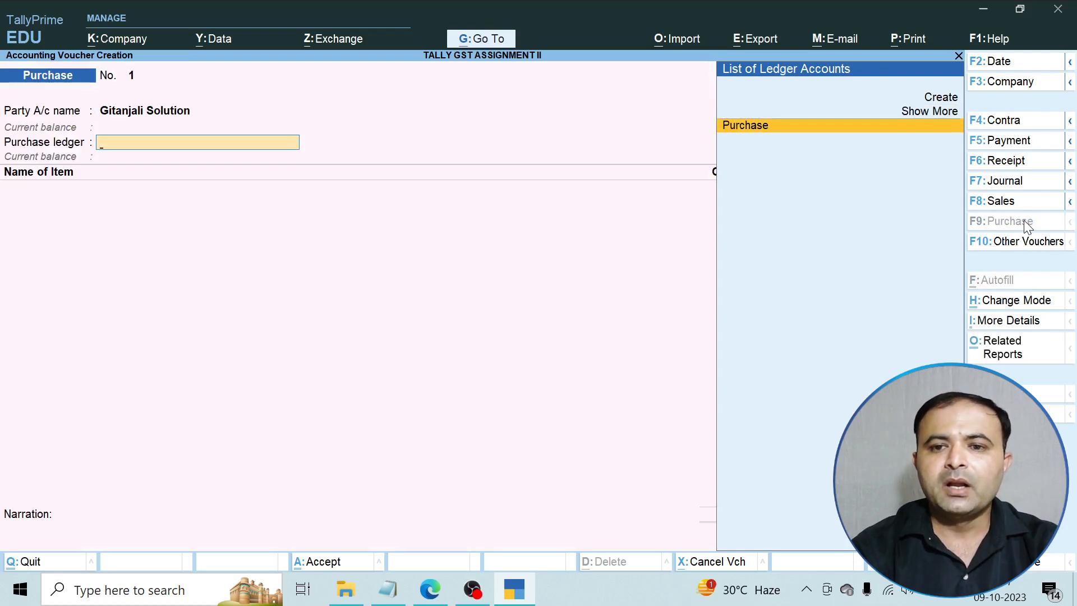
key("Return")
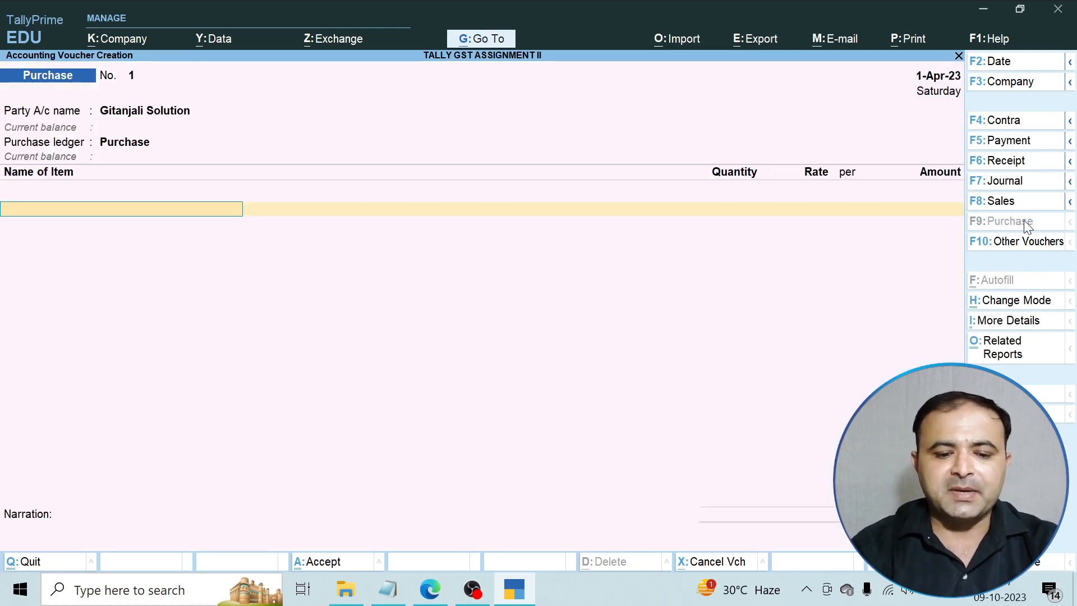
Add Computer, 5 Nos at 25,000 (1,25,000), keeping GST details as per masters.
type("C")
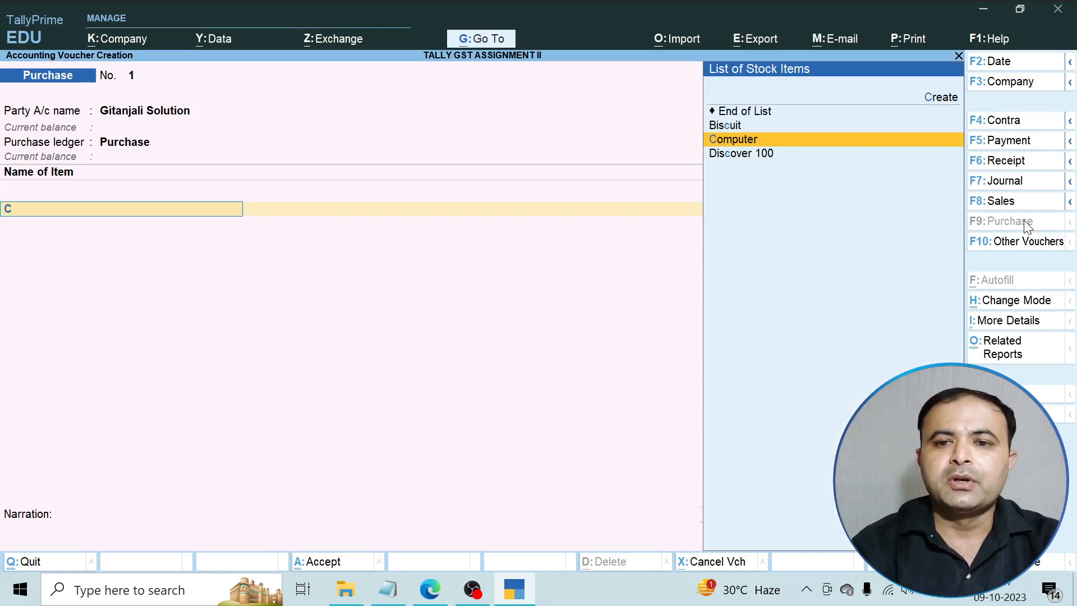
key("Return")
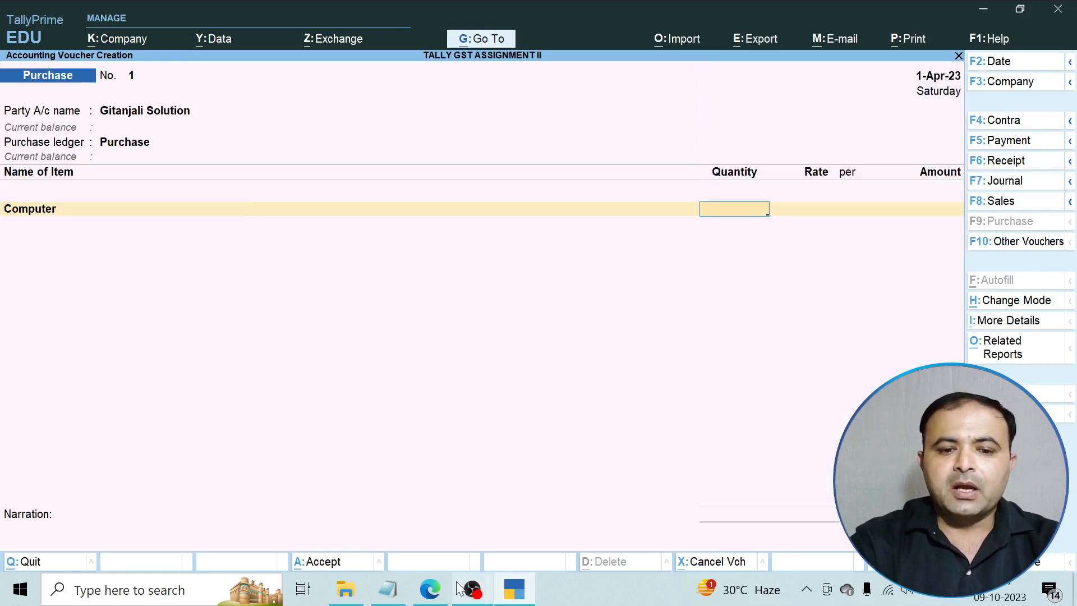
left_click(430, 589)
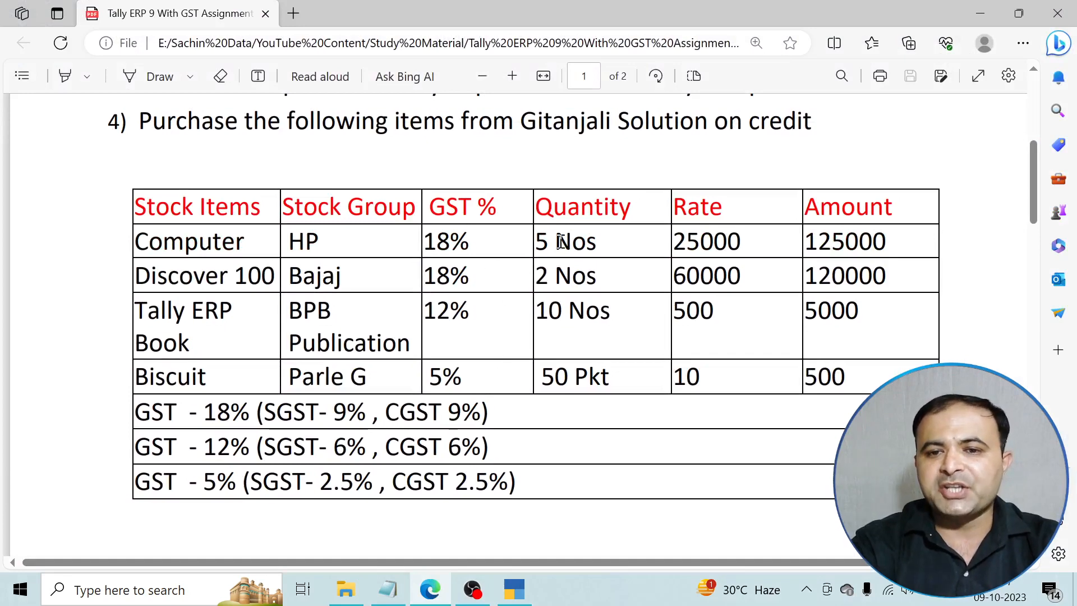
left_click(435, 590)
type("5")
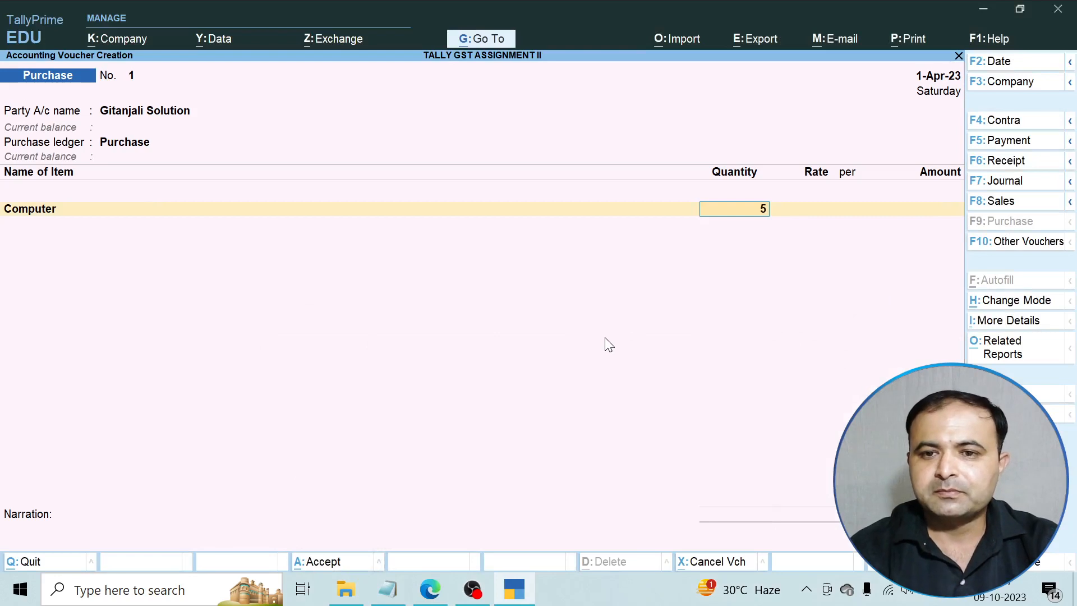
key("Return")
type("25,00")
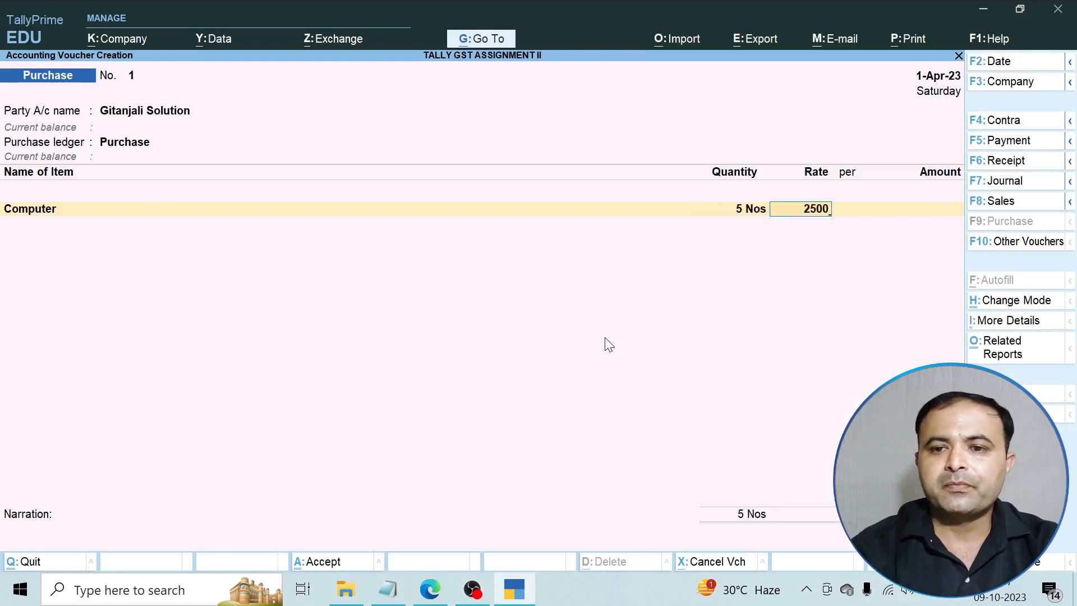
type("0")
key("Return")
key("Return")
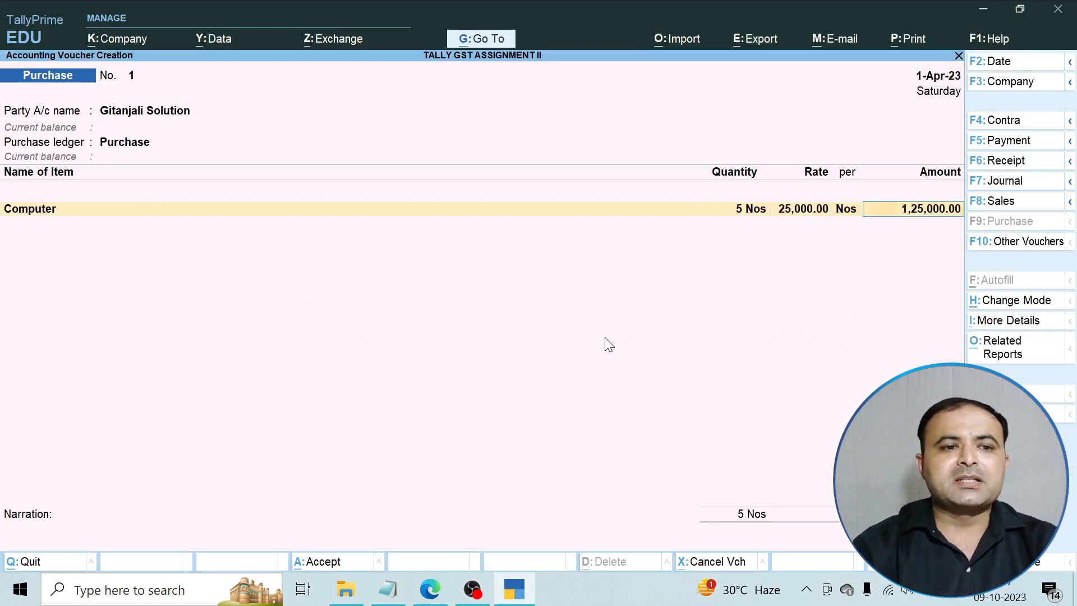
key("Return")
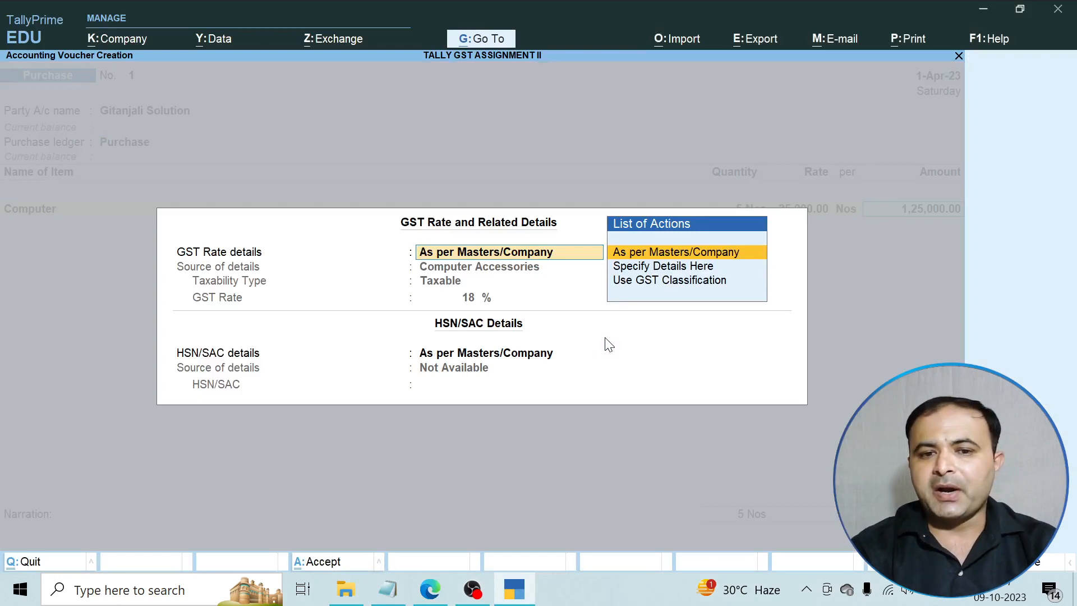
key("Return")
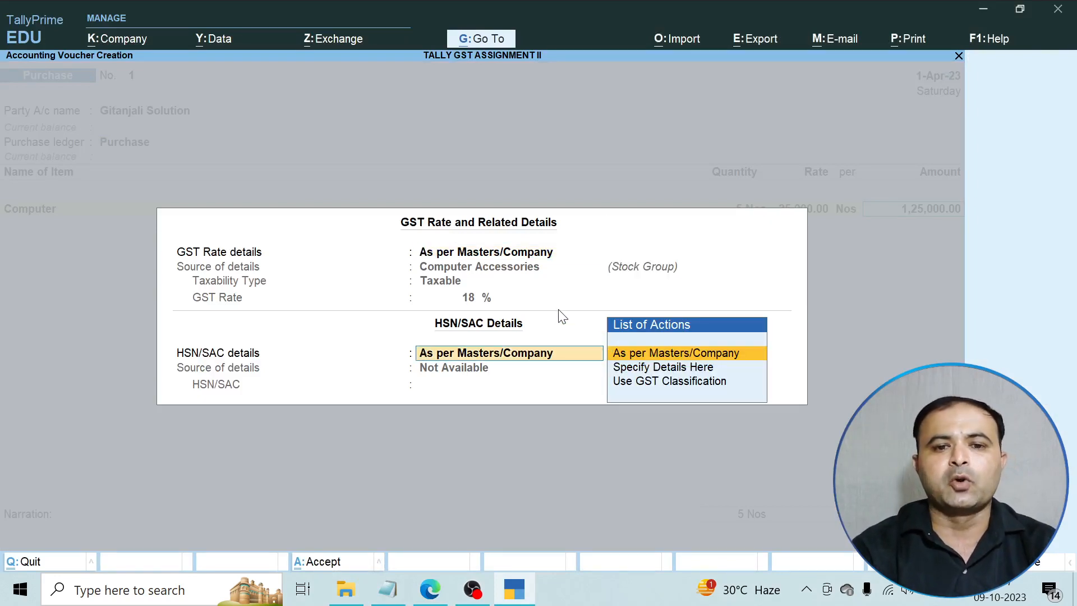
key("Return")
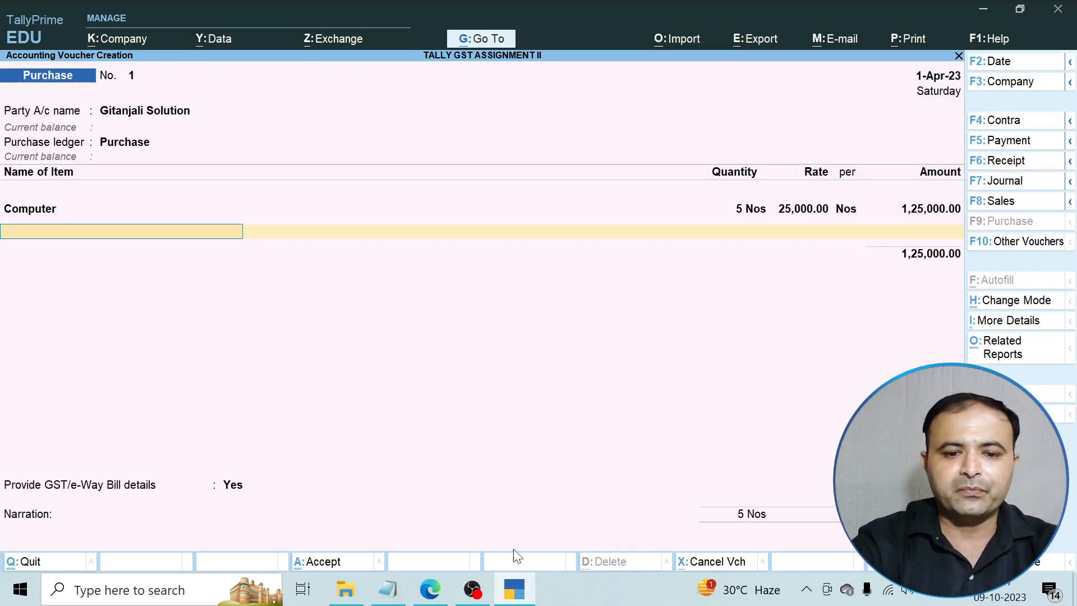
Add Discover 100, 2 Nos at 60,000 (1,20,000), accepting its GST details.
left_click(446, 591)
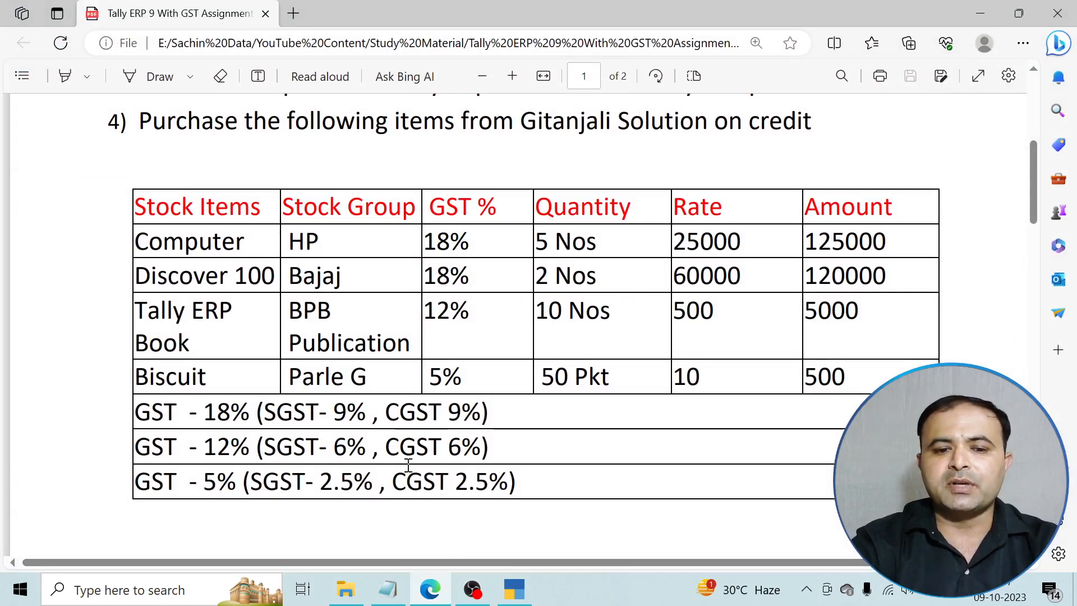
left_click(443, 589)
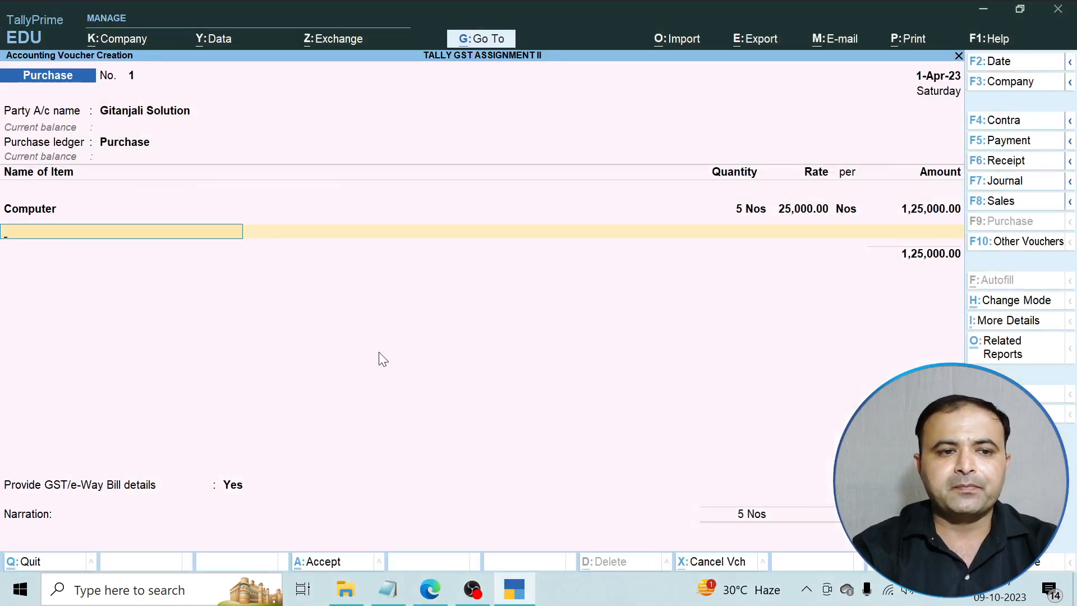
type("D")
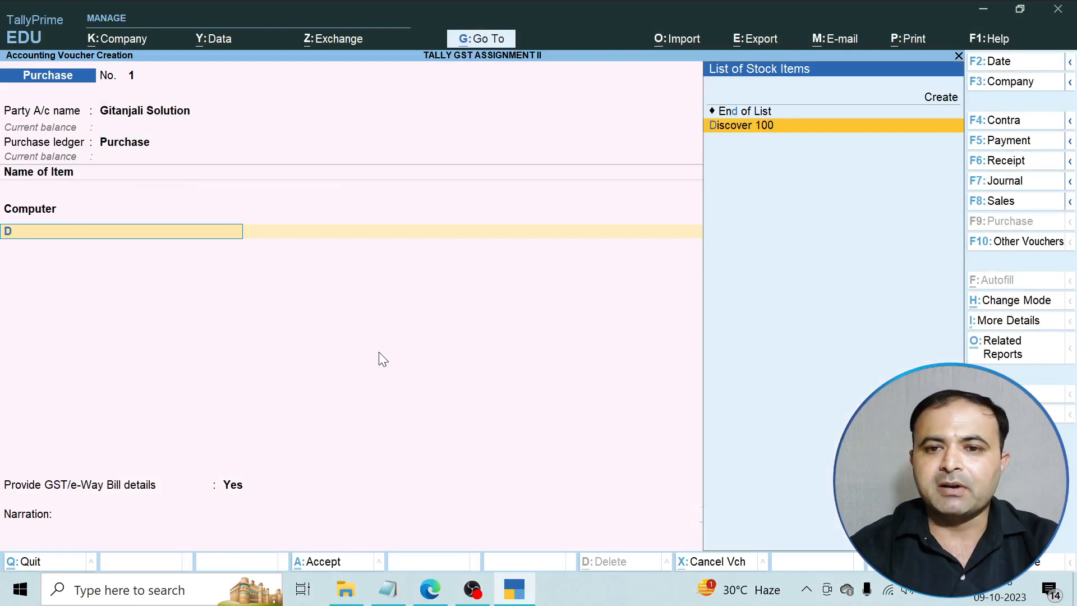
key("Return")
type("2")
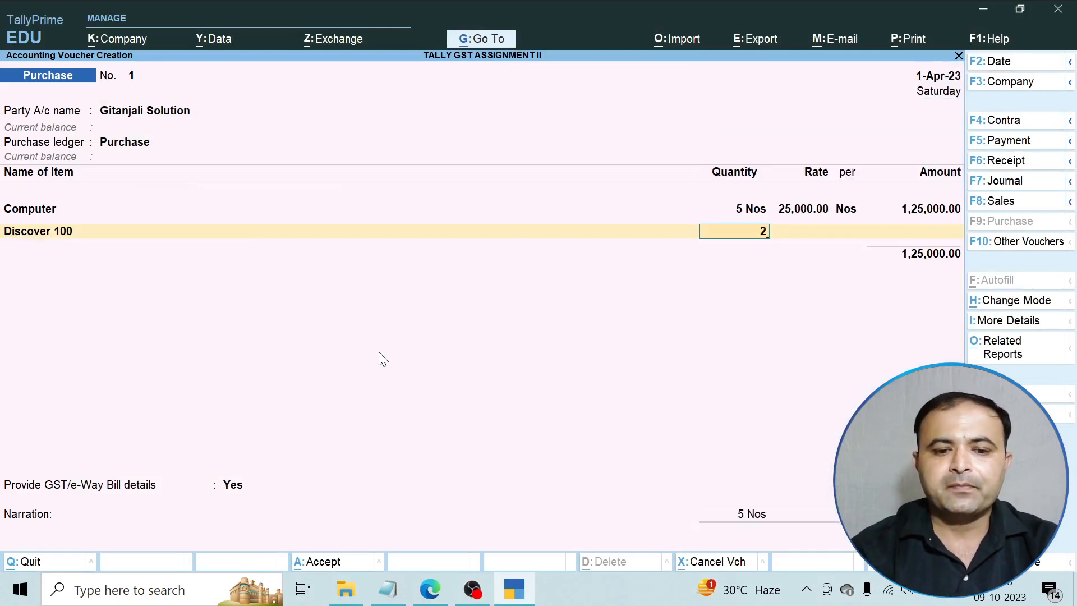
key("Return")
type("60000")
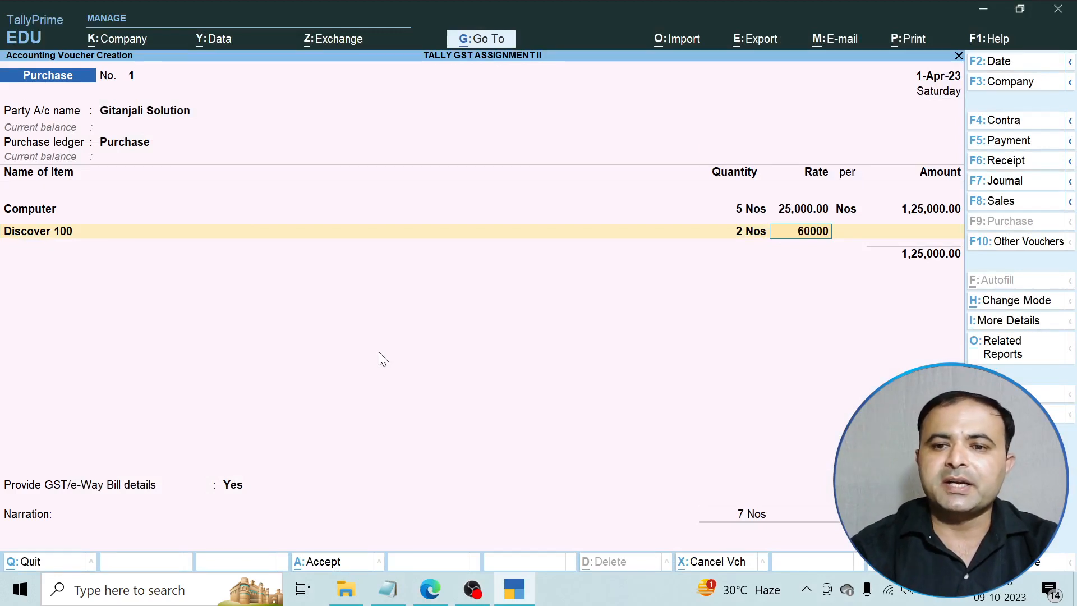
key("Return")
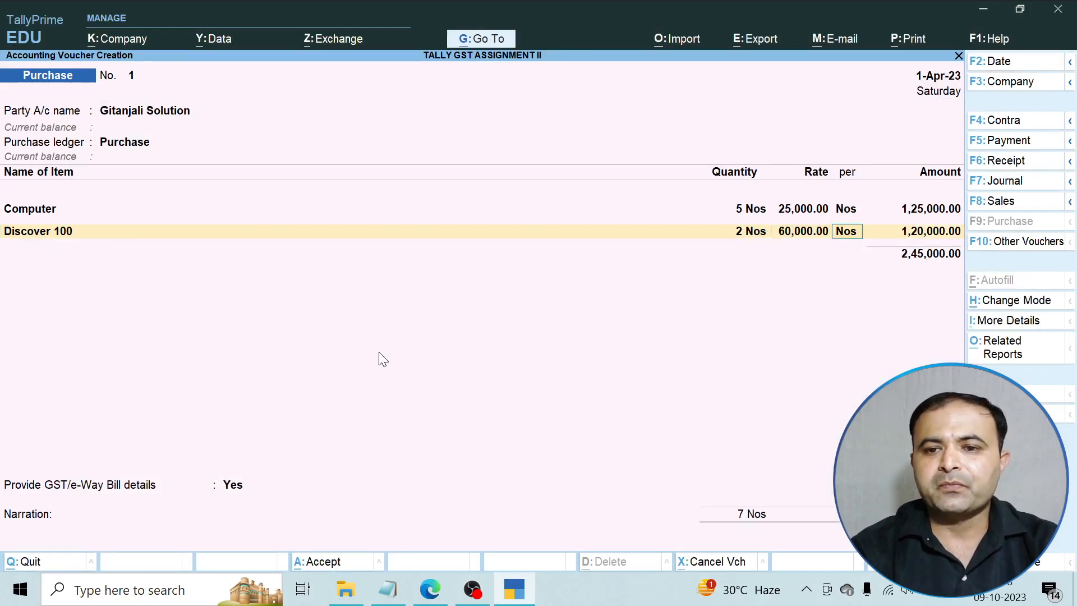
key("Return")
key("Return")
key("Return")
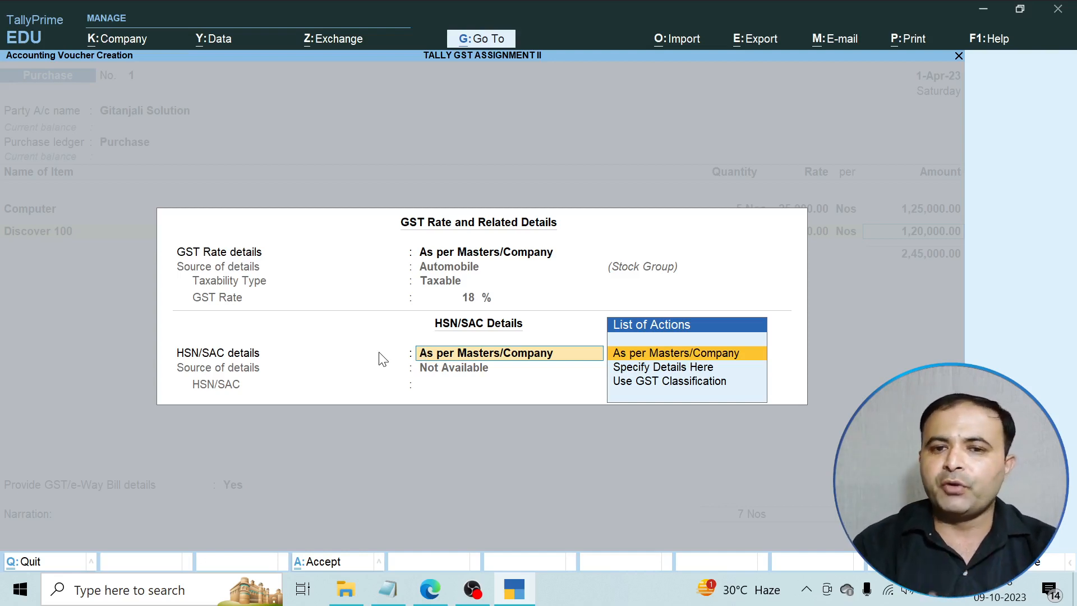
key("Return")
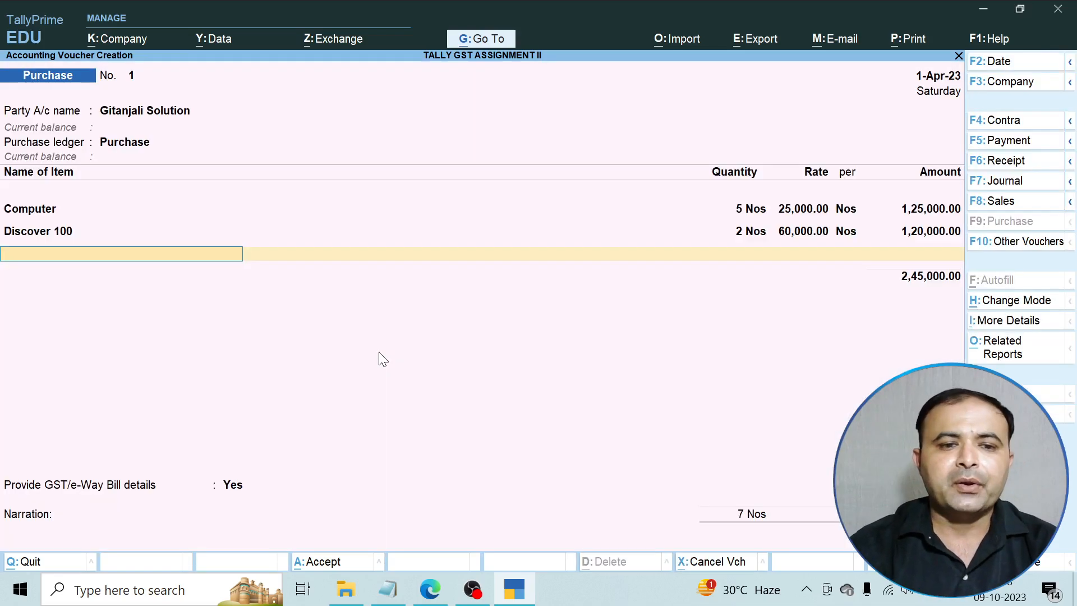
Add Tally Prime Book, 10 Nos at a rate of 500.
left_click(429, 589)
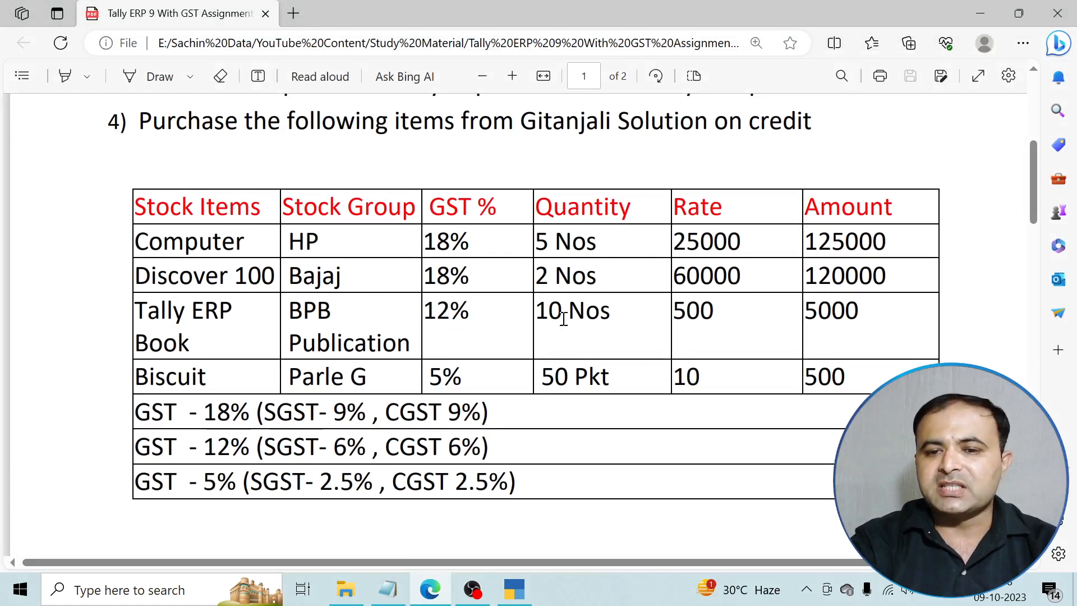
left_click(513, 589)
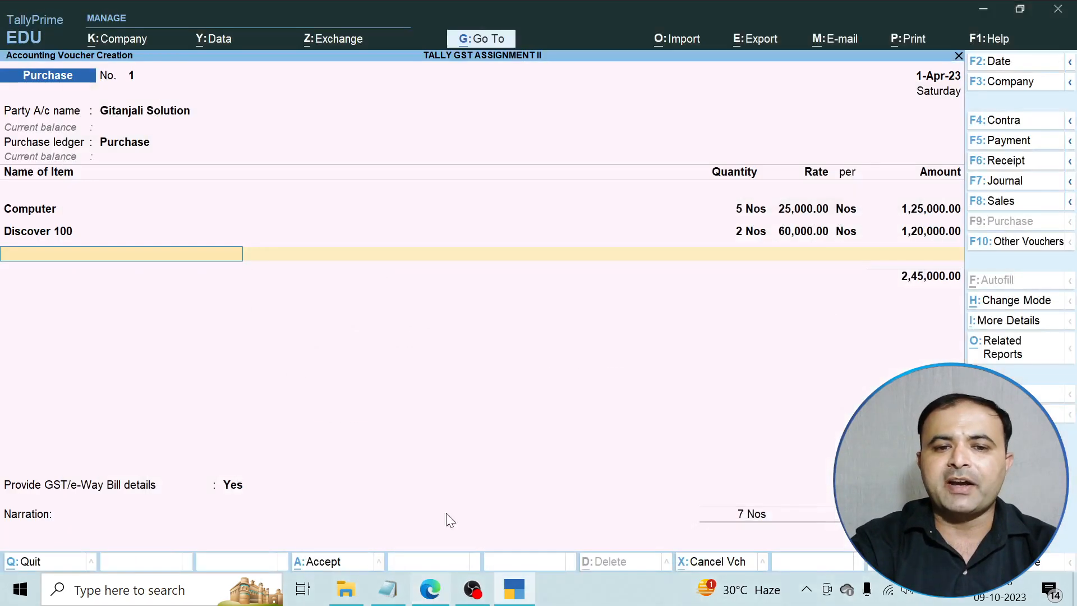
type("T")
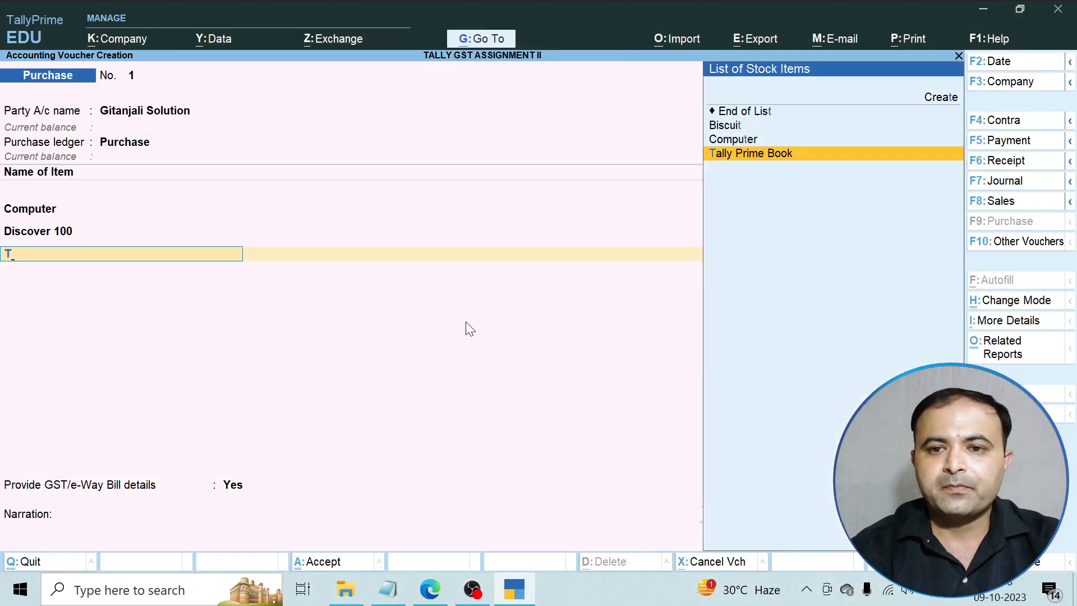
key("Return")
type("10")
key("Return")
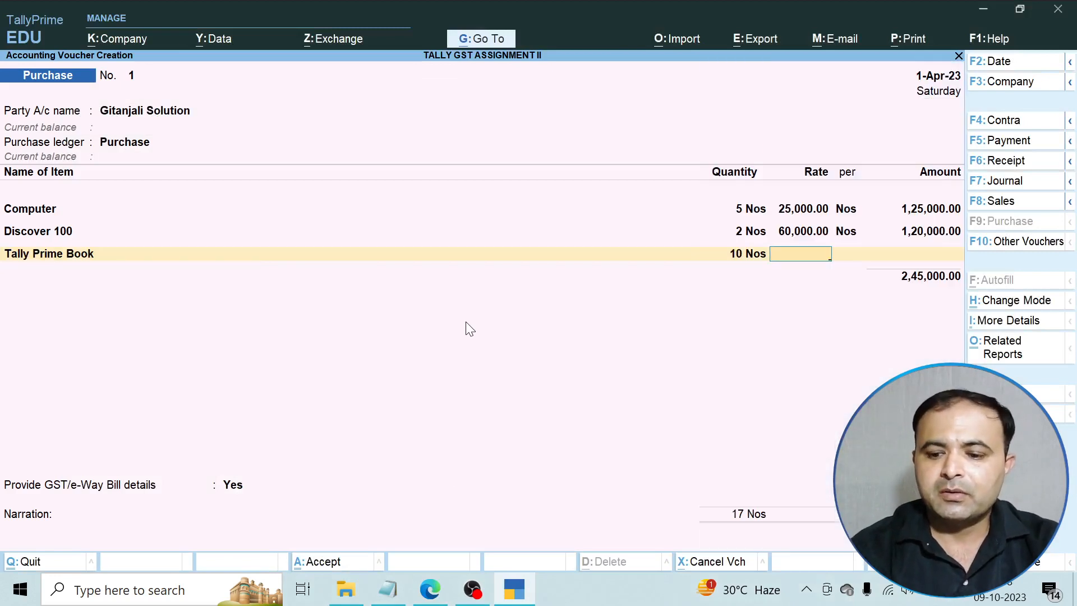
type("500")
key("Return")
key("Return")
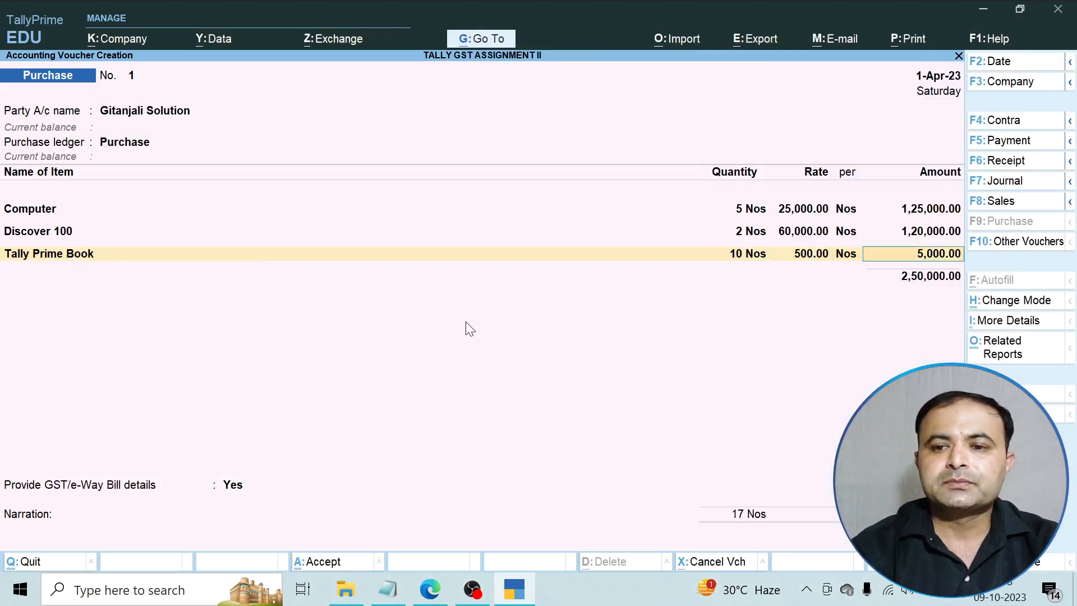
key("Return")
key("Return")
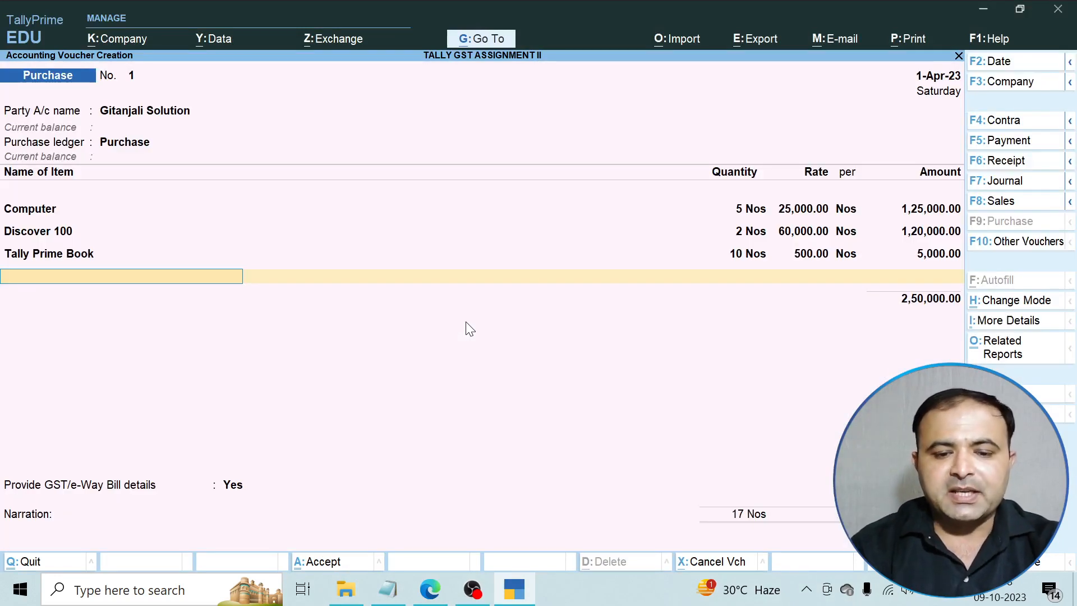
Add Biscuit, 50 Pkt at 10 (500.00), keeping the GST rate from the stock master.
type("B")
key("Return")
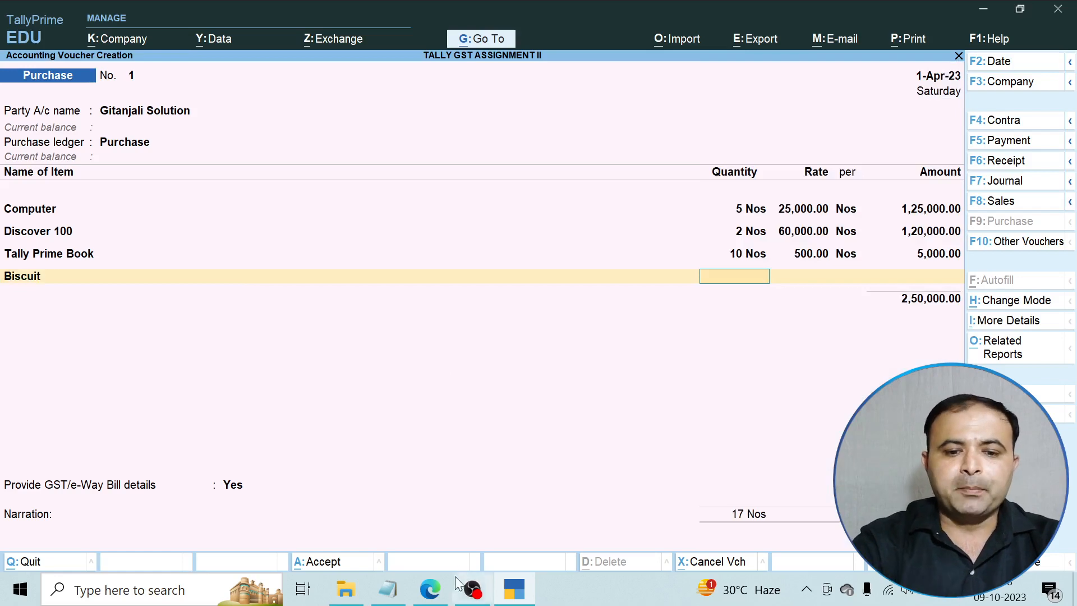
left_click(444, 581)
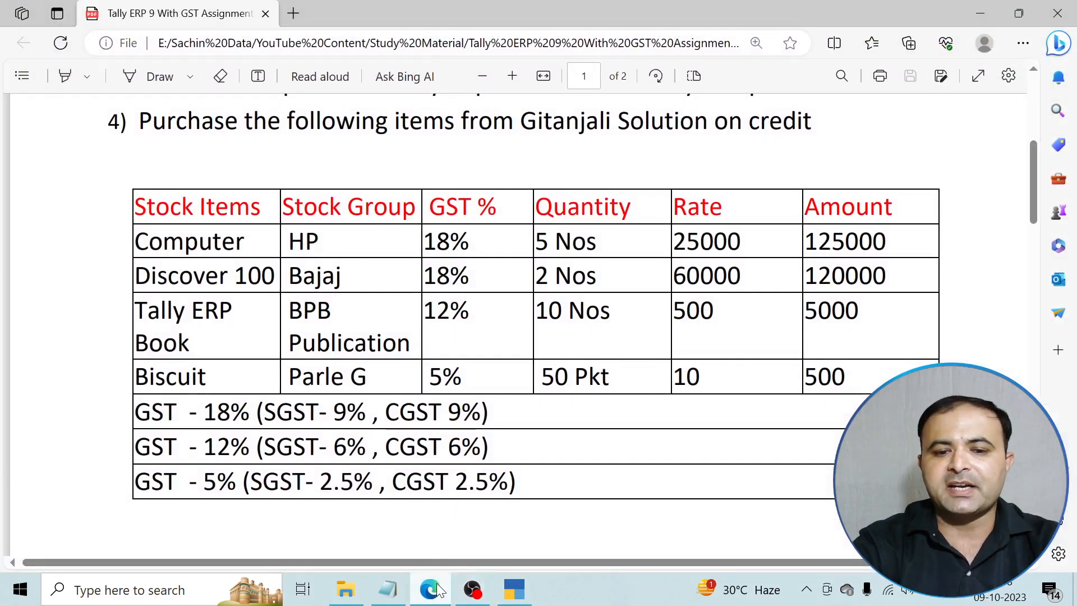
left_click(514, 589)
type("50")
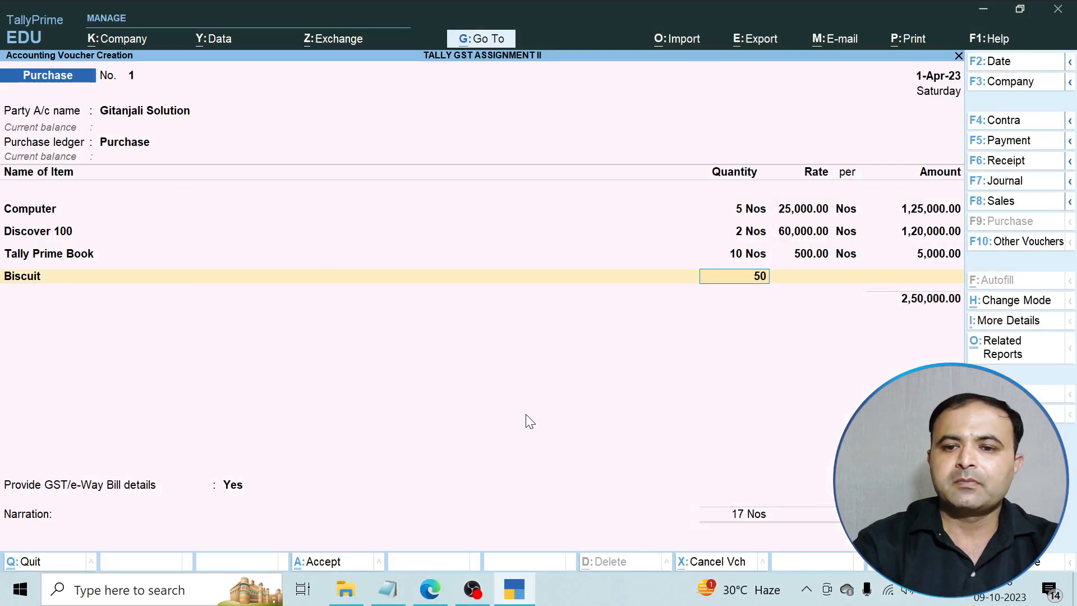
key("Return")
type("10")
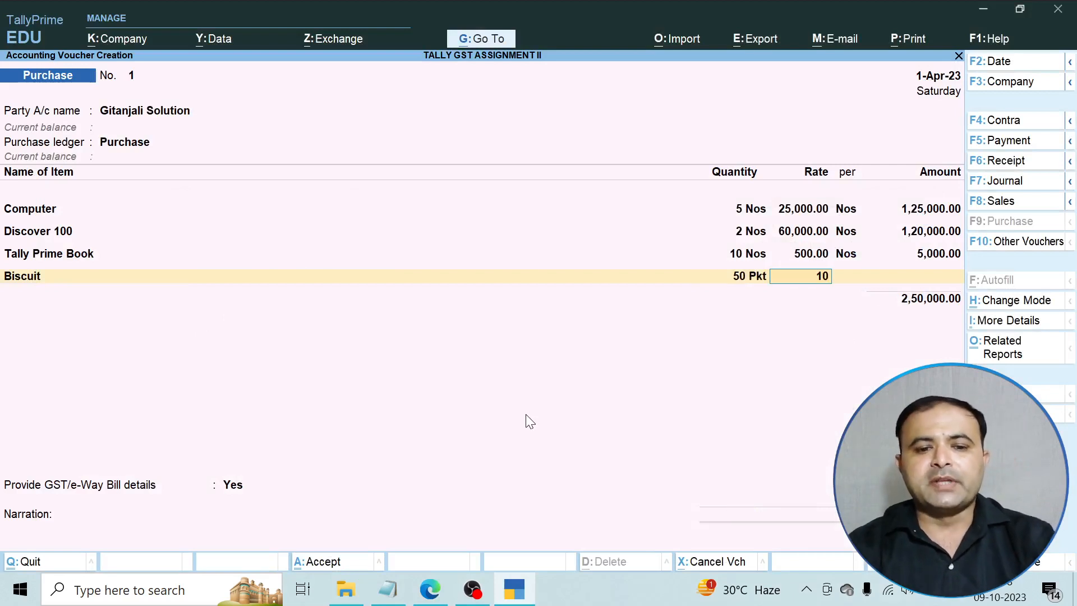
key("Return")
key("Return")
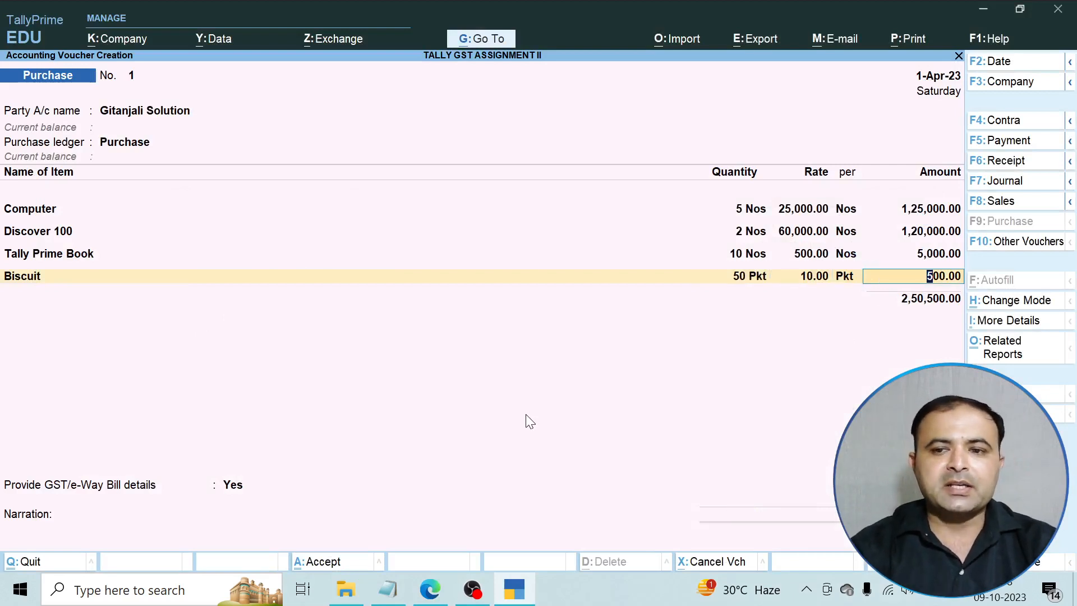
key("Return")
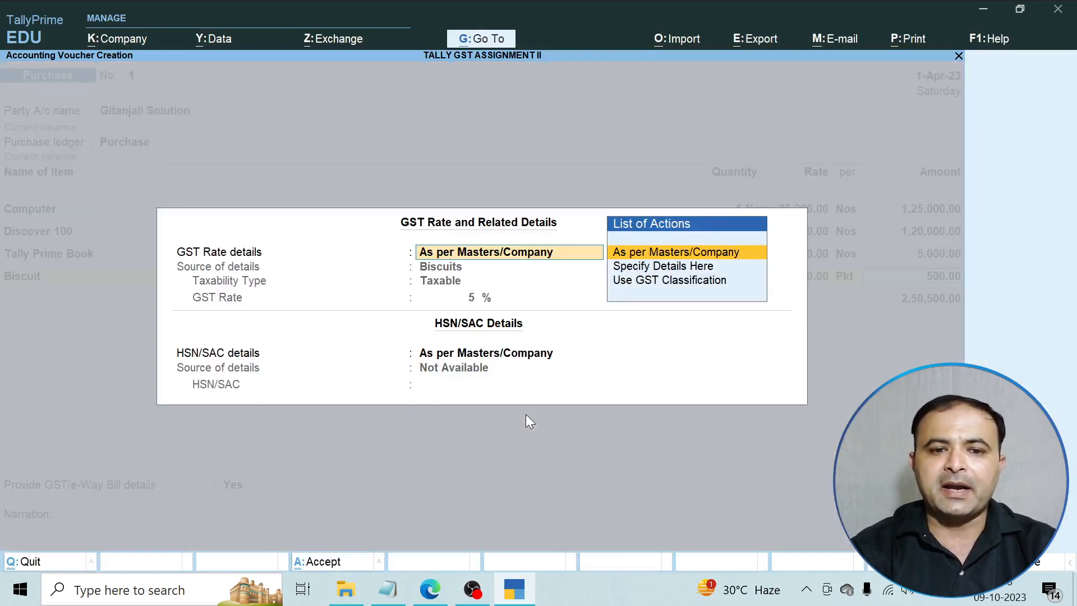
key("Return")
key("Return")
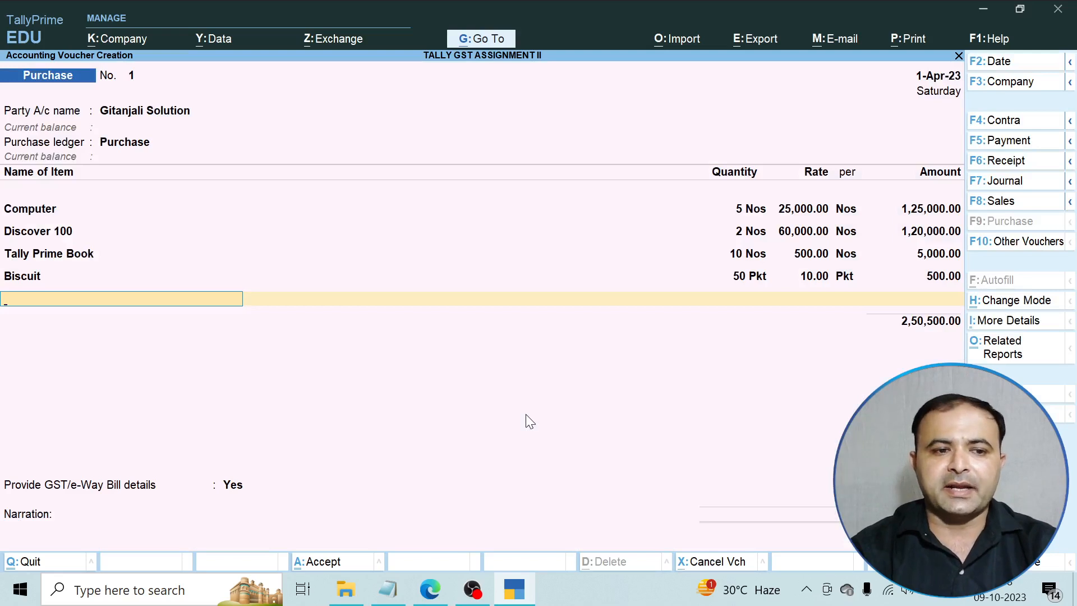
key("Return")
type("C")
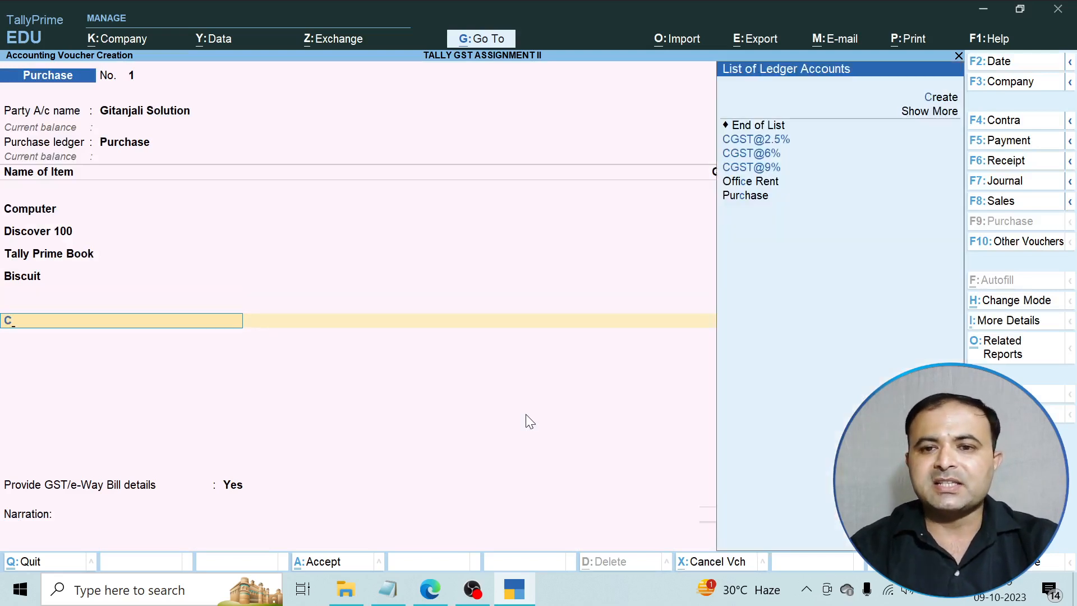
key("Down")
key("Down")
key("Down")
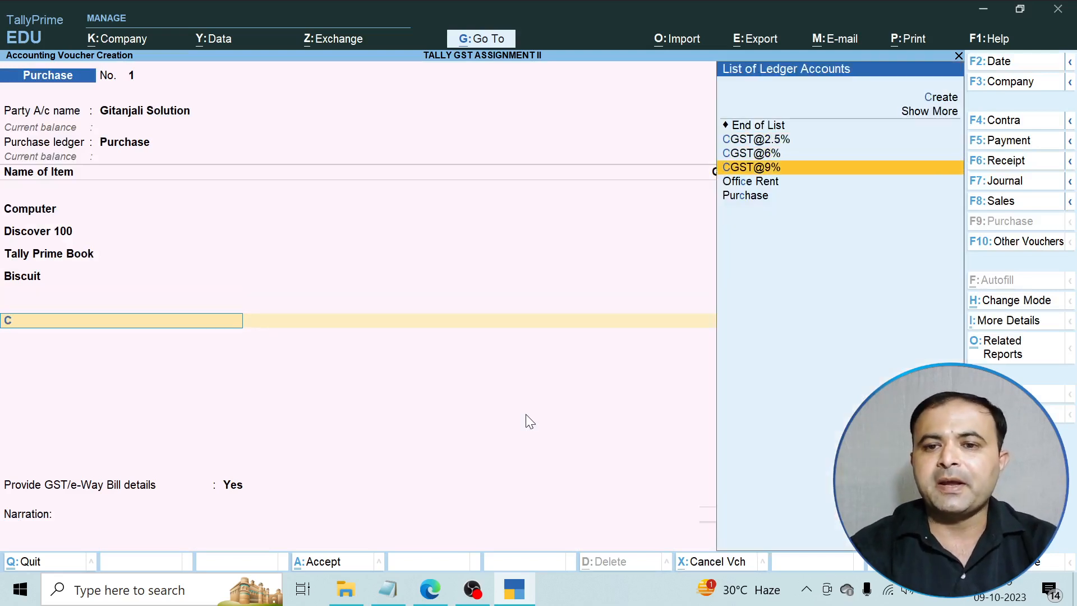
key("Return")
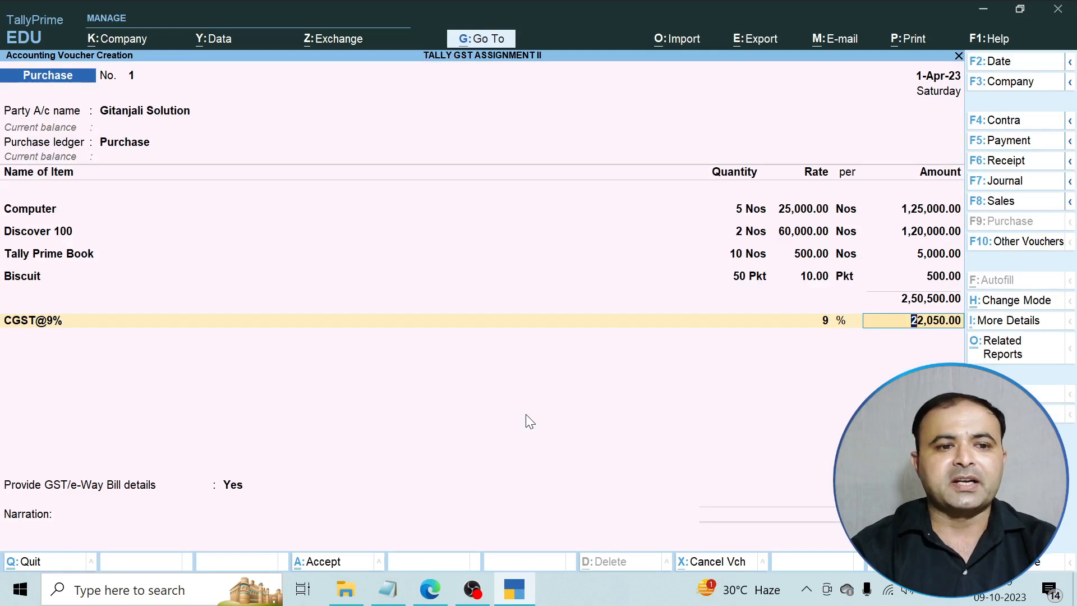
key("Return")
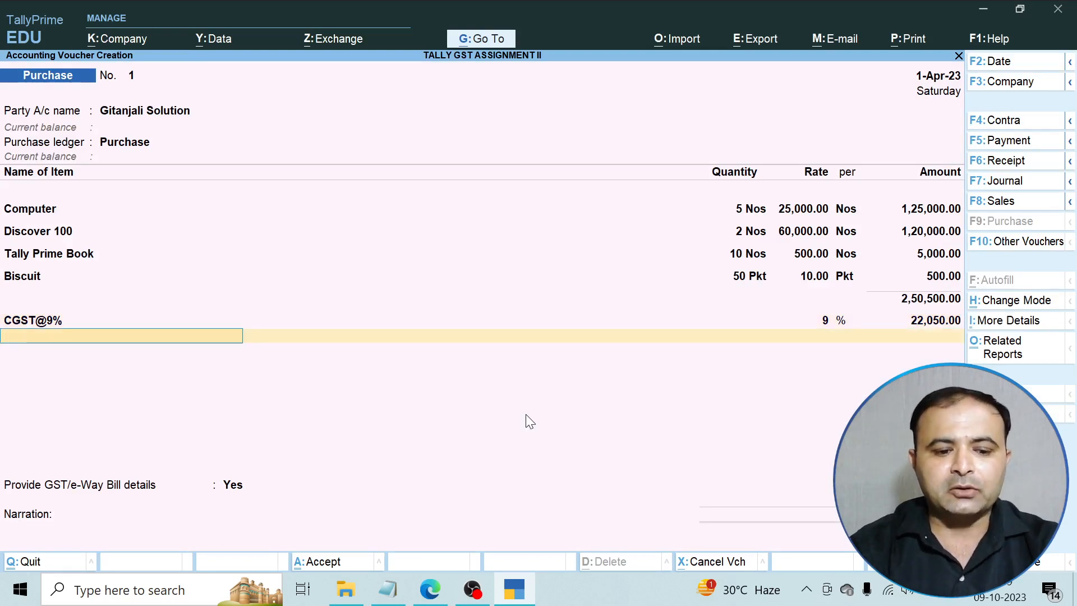
type("C")
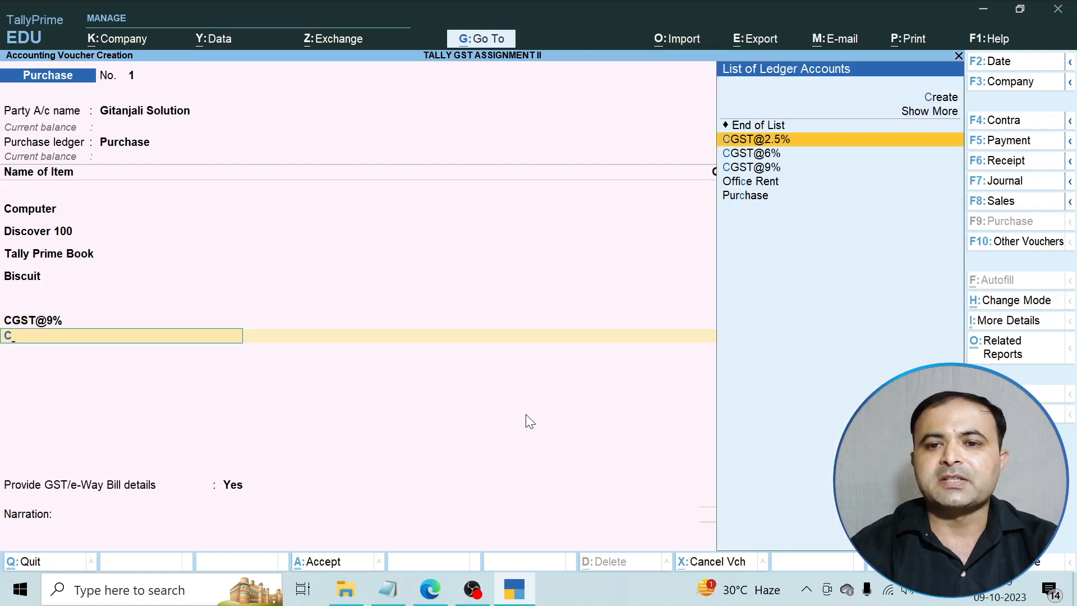
key("Down")
key("Return")
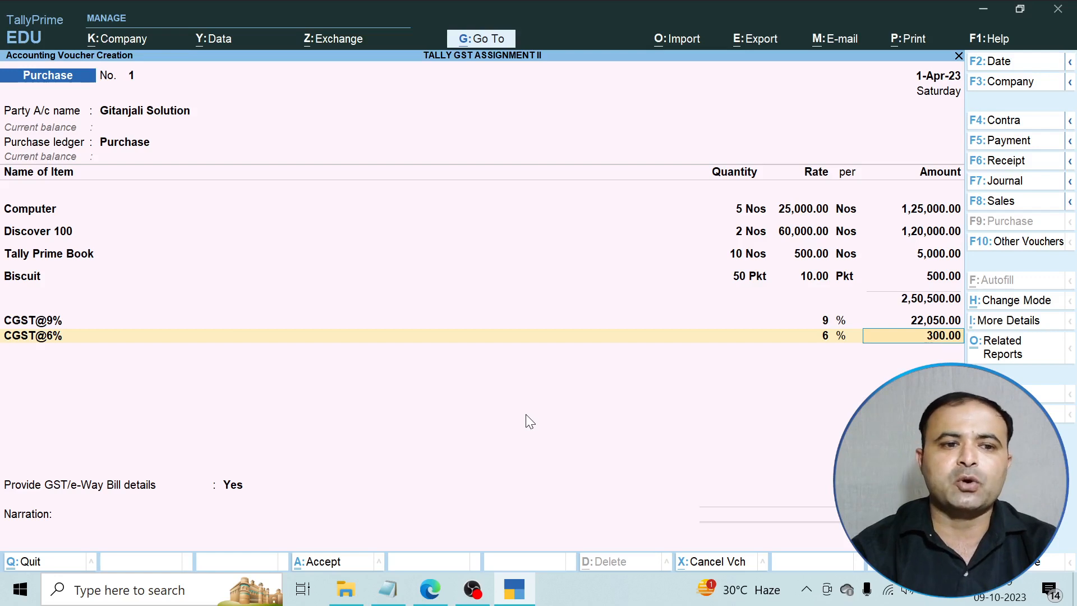
key("Return")
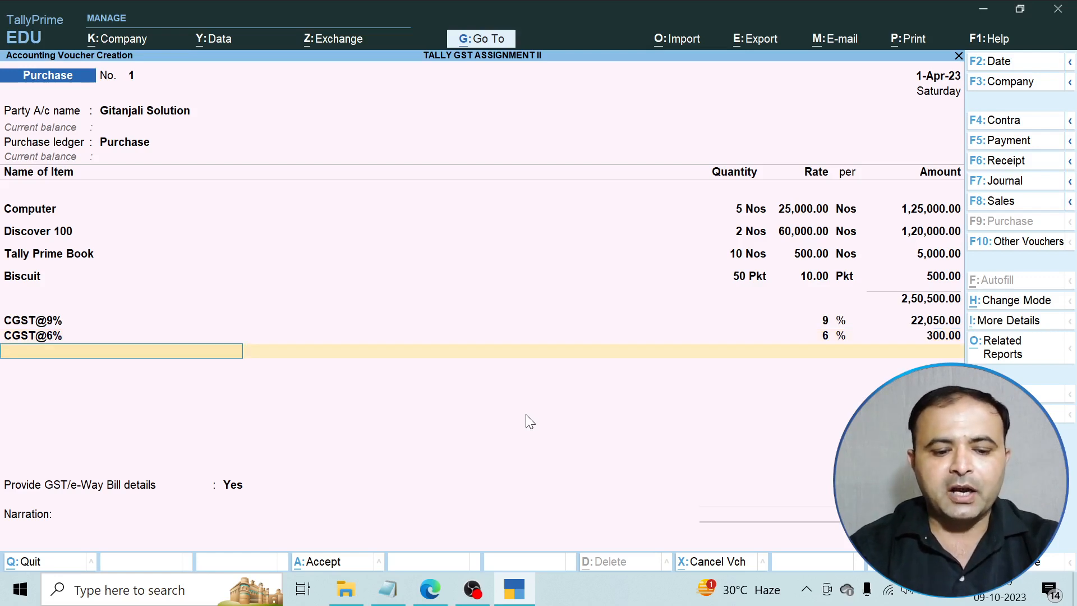
type("c")
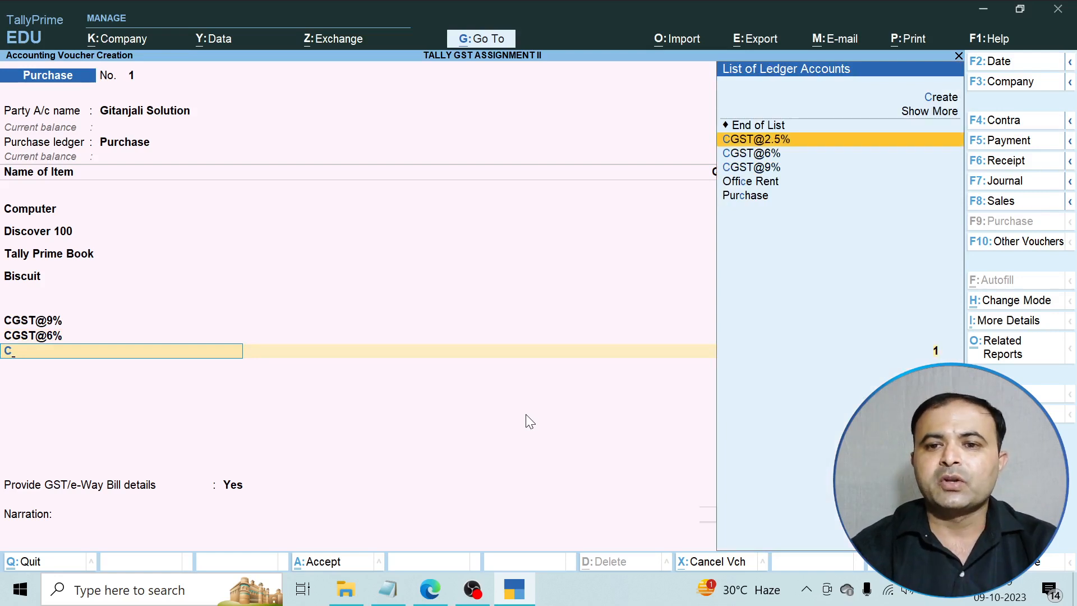
key("Return")
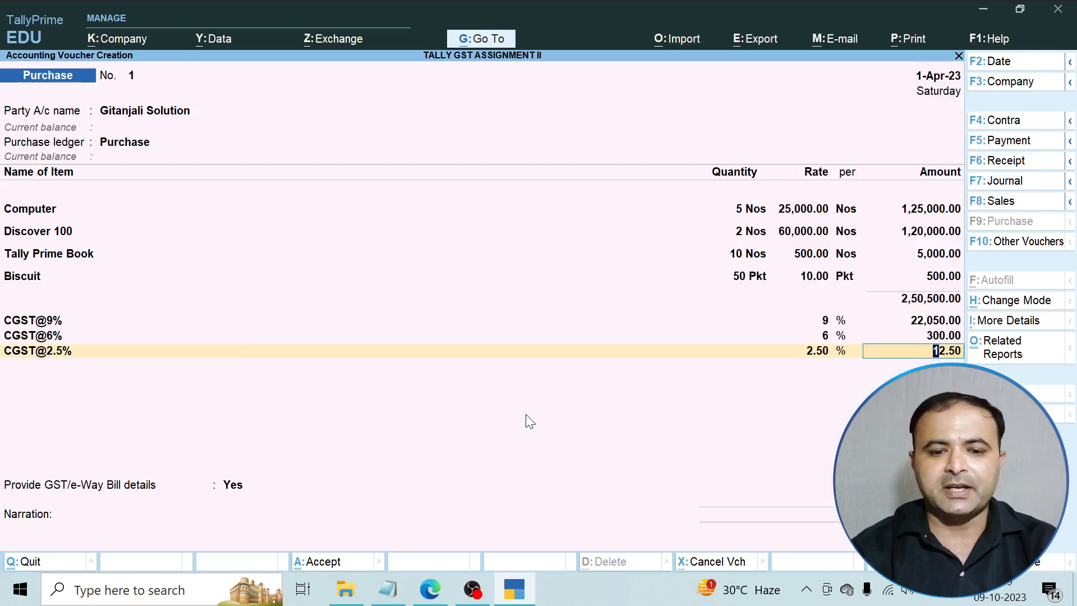
key("Return")
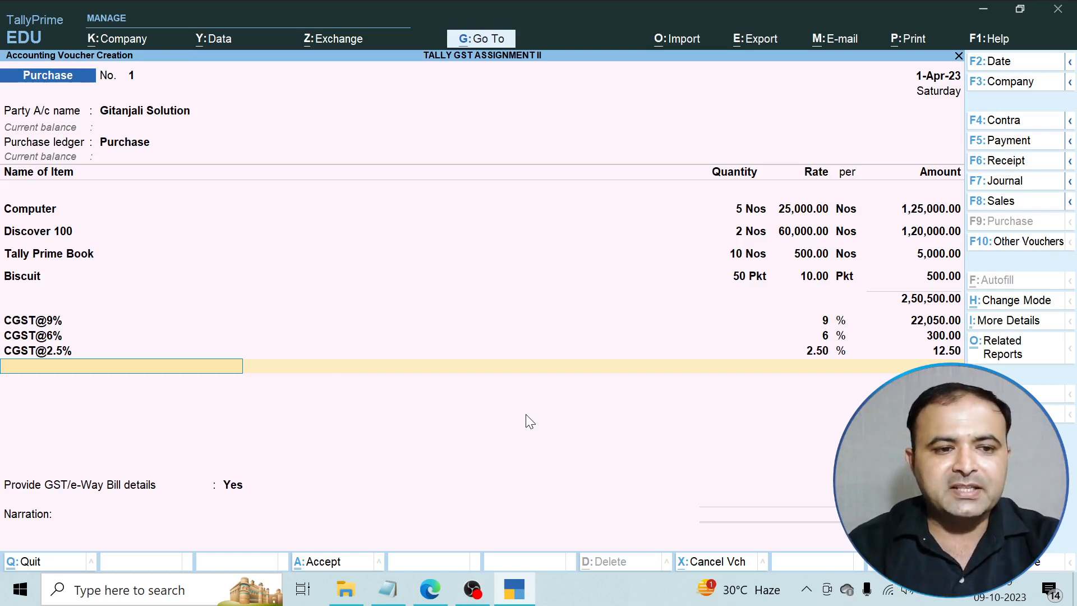
type("S")
key("Down")
key("Down")
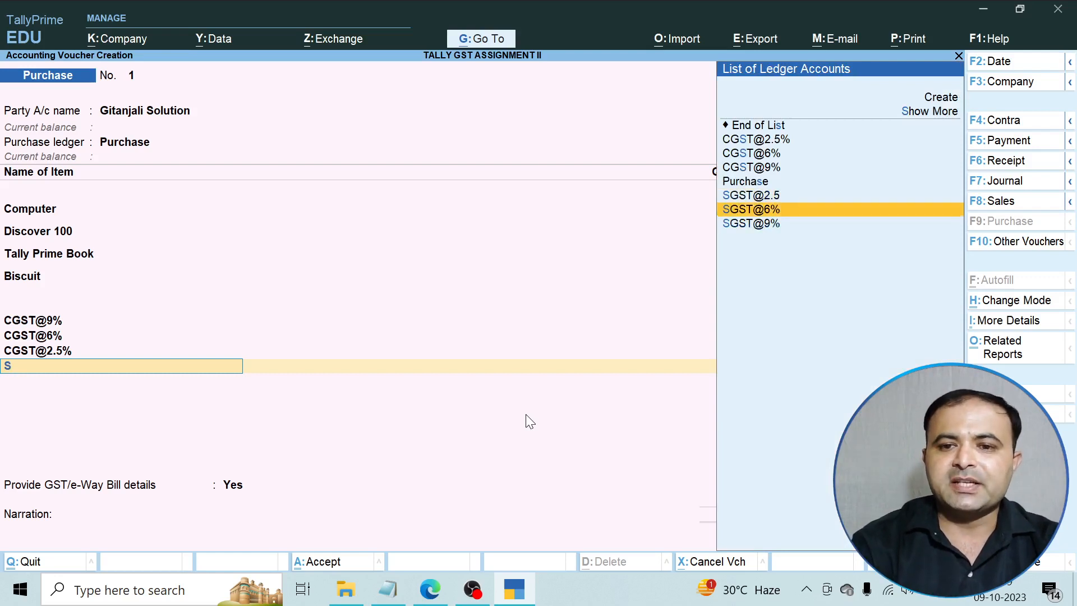
key("Return")
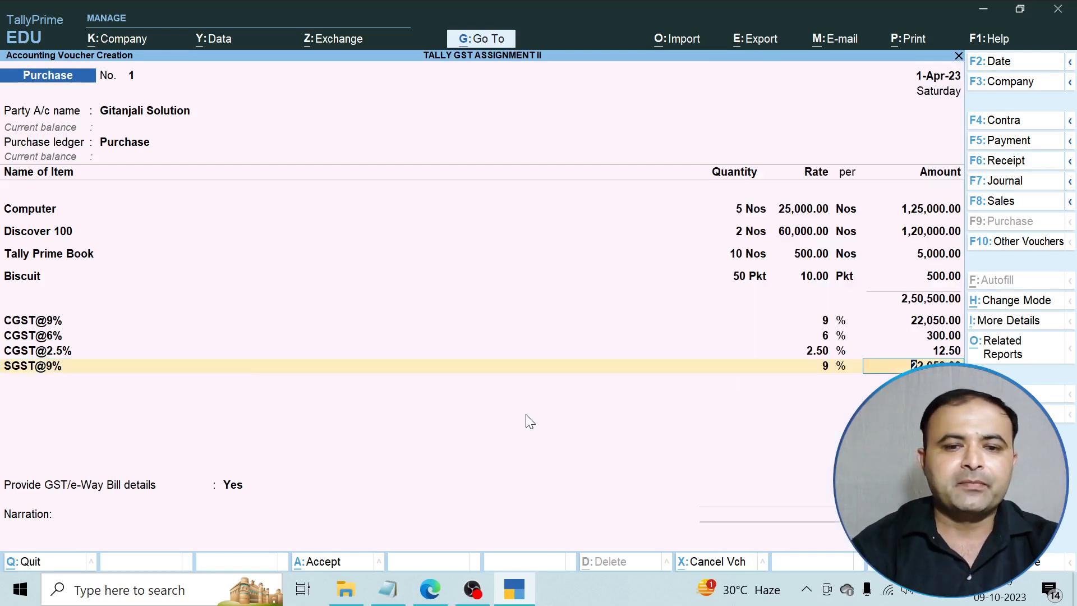
key("Return")
type("S")
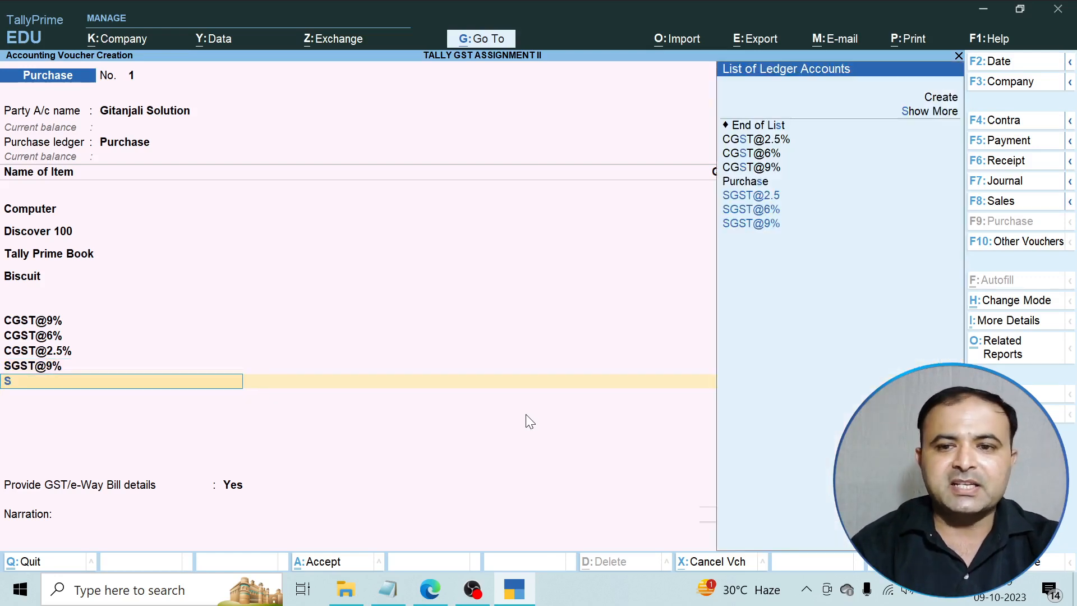
key("Down")
key("Down")
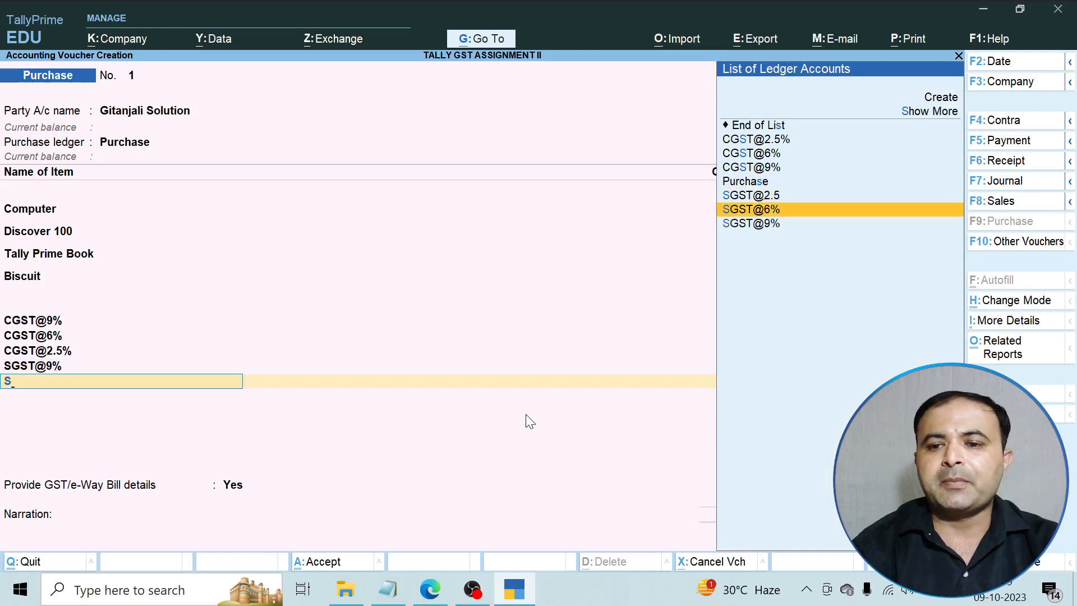
key("Return")
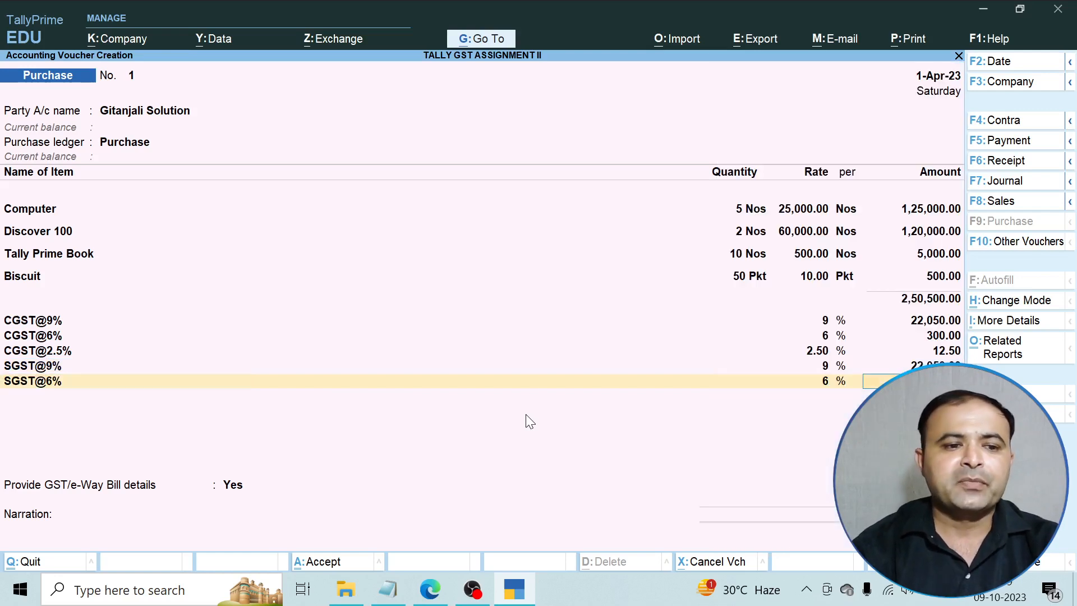
key("Return")
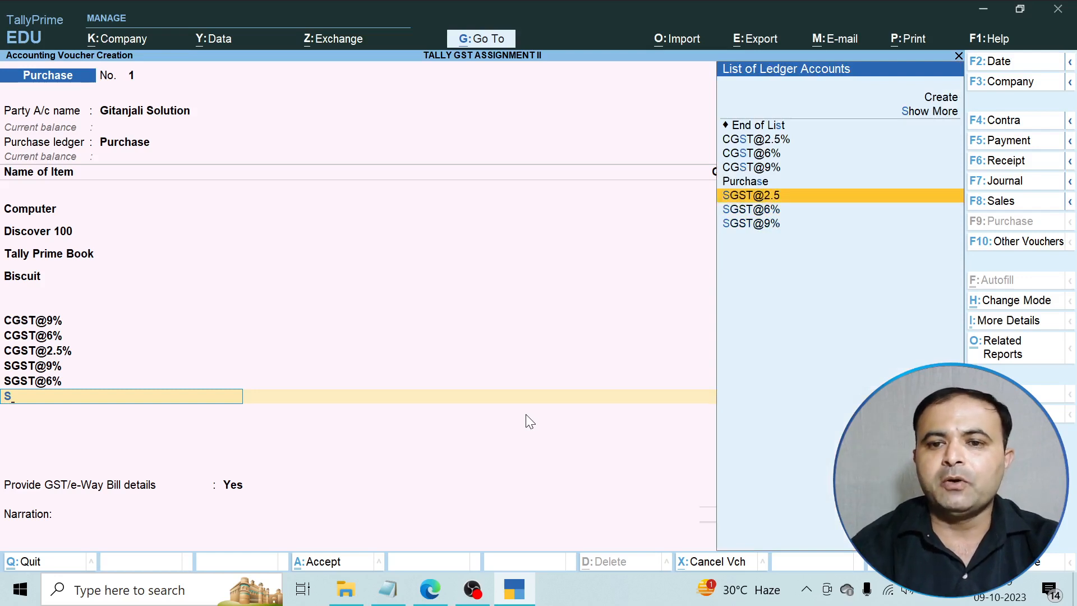
key("Return")
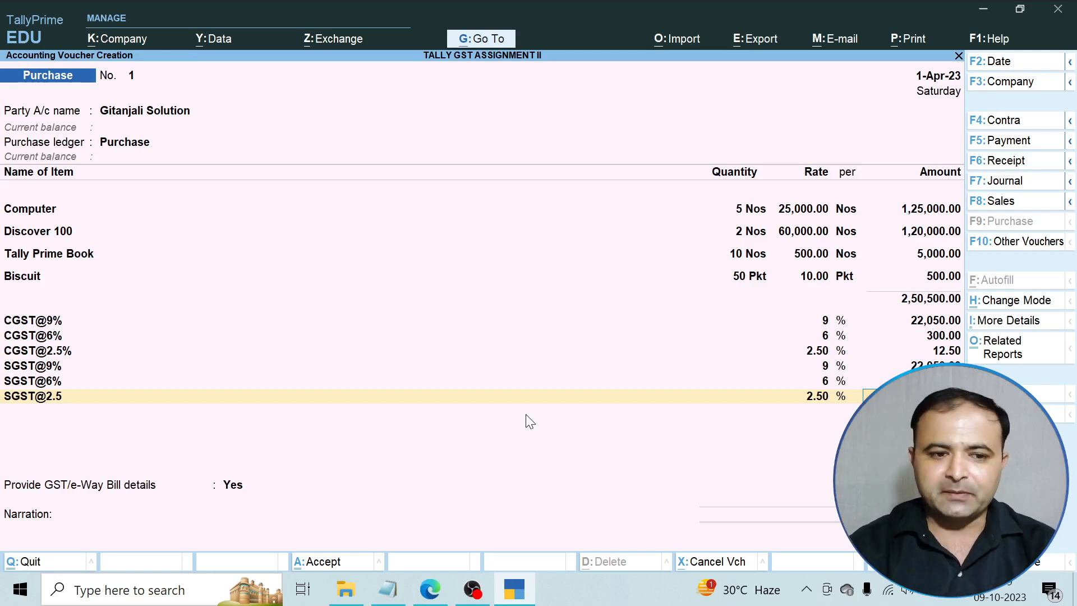
key("Return")
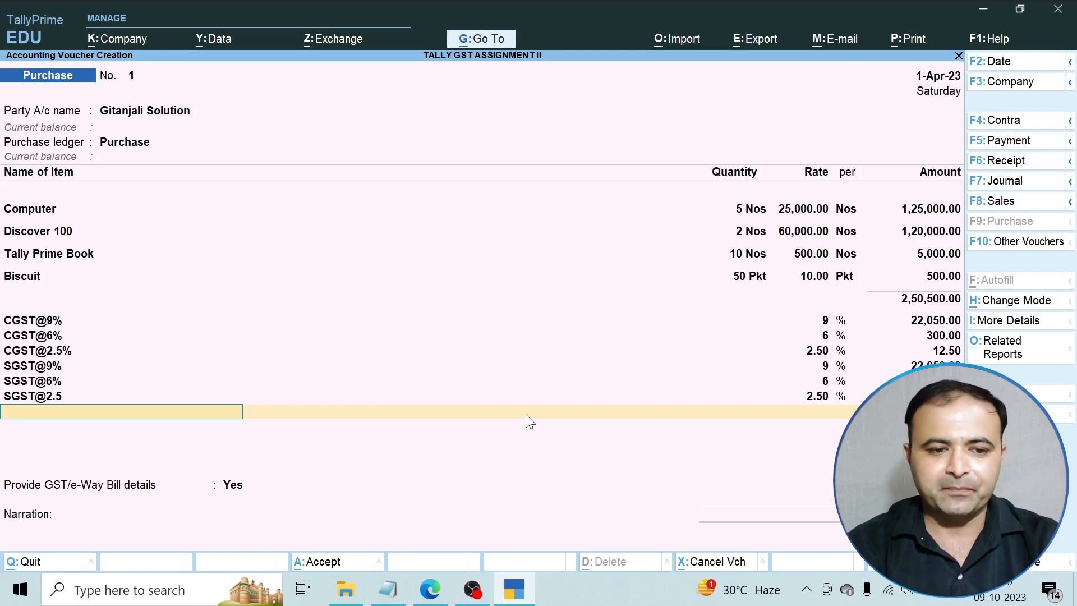
Answer No to GST/e-Way Bill details and record New Ref 1 for 2,95,225.00 Cr.
key("Return")
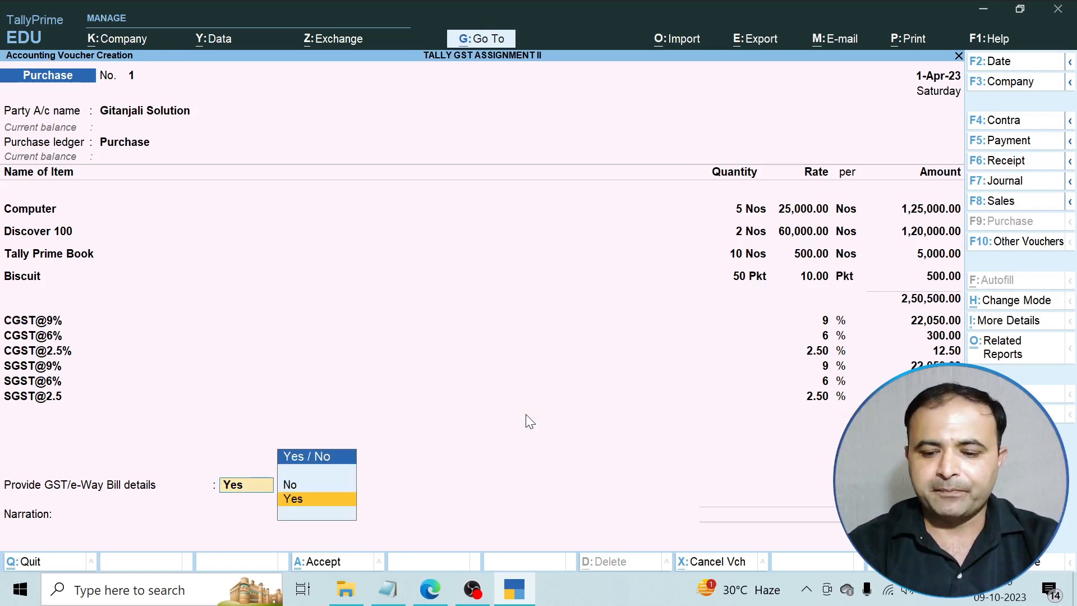
key("Up")
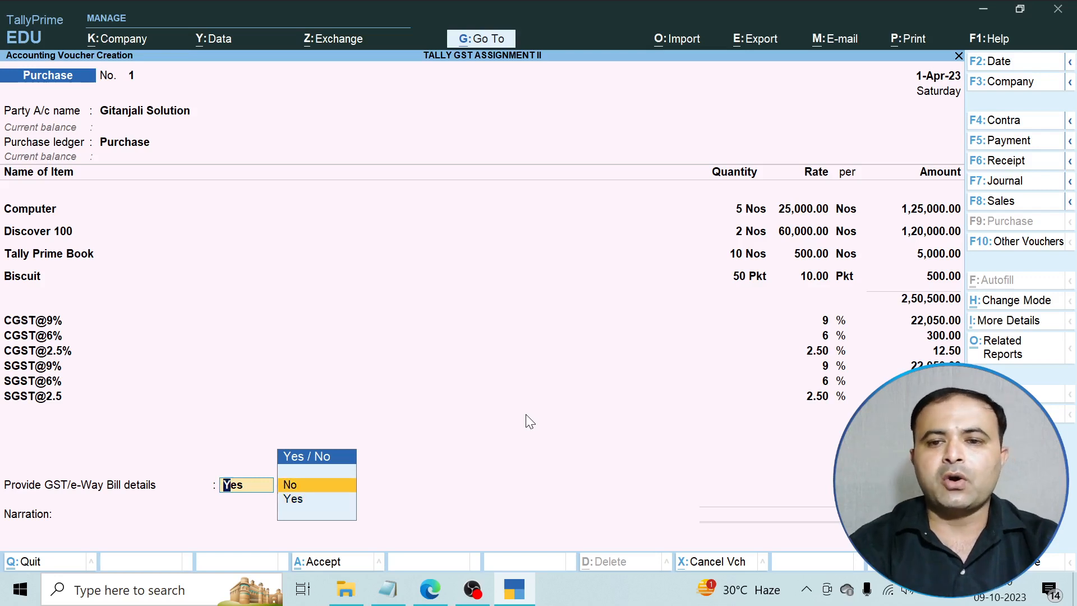
key("Return")
key("Return")
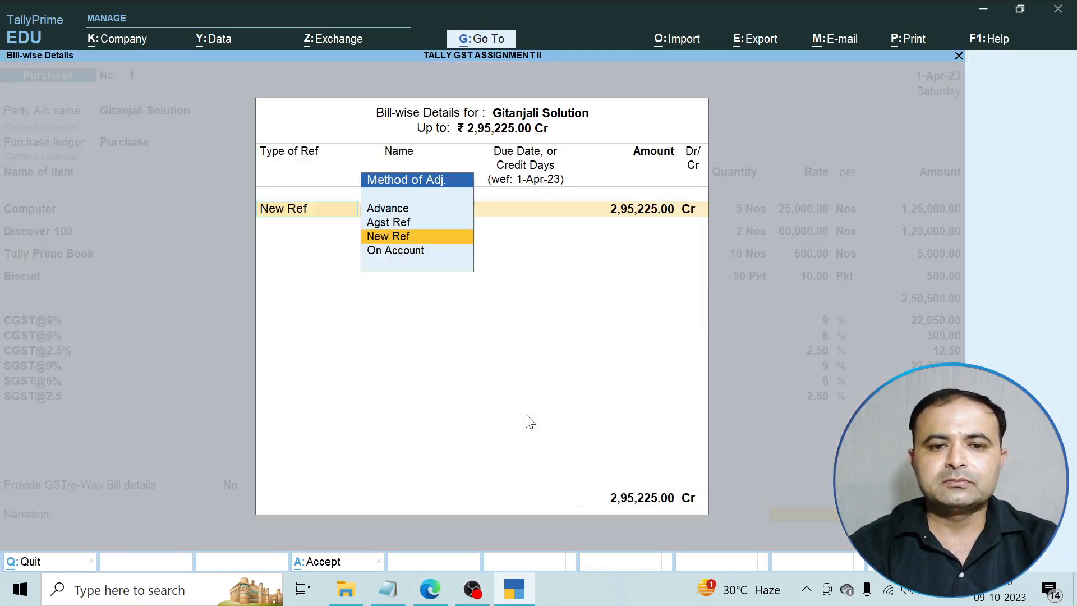
key("Return")
key("Return")
key("Return")
key("Return")
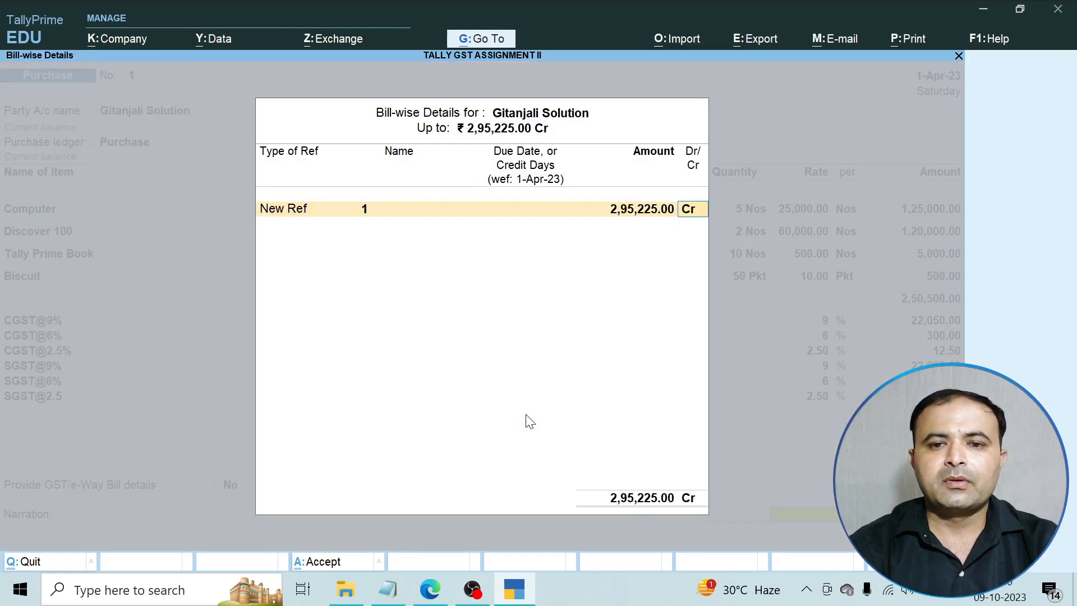
key("Return")
key("Return")
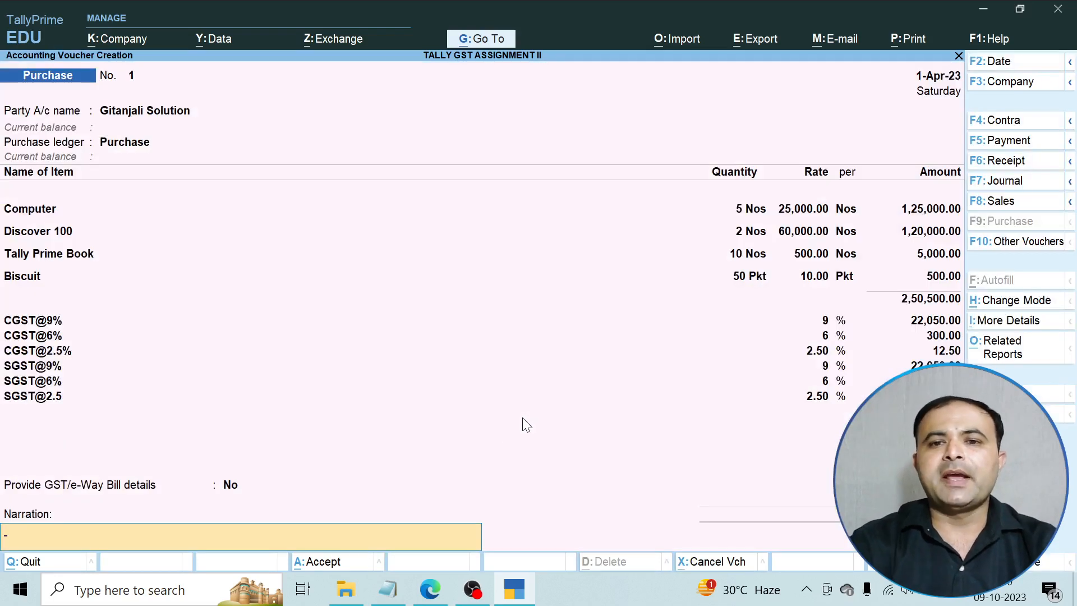
left_click(908, 40)
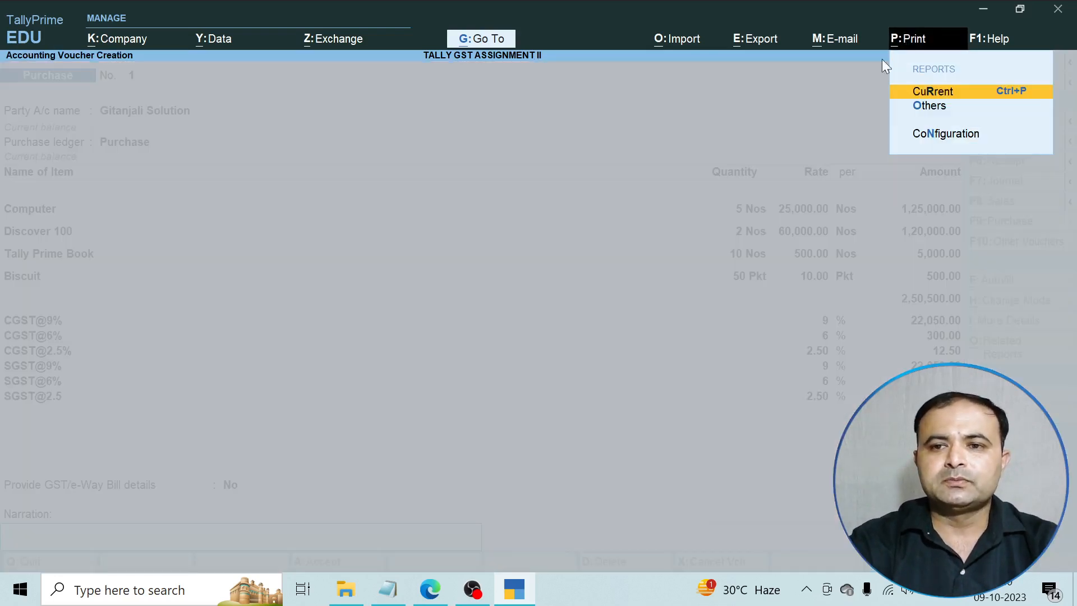
left_click(964, 96)
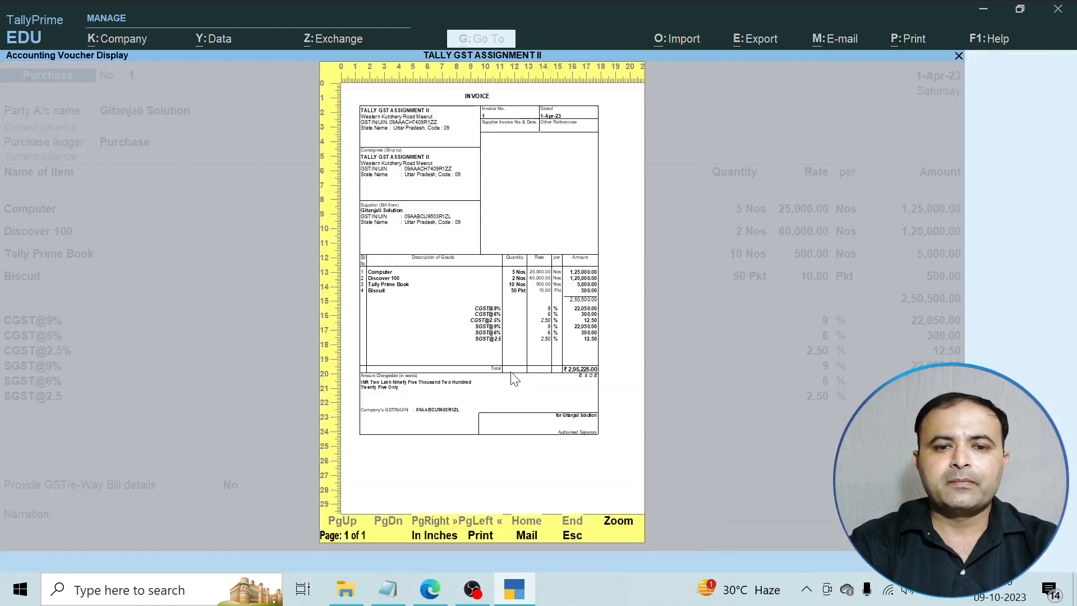
left_click(618, 522)
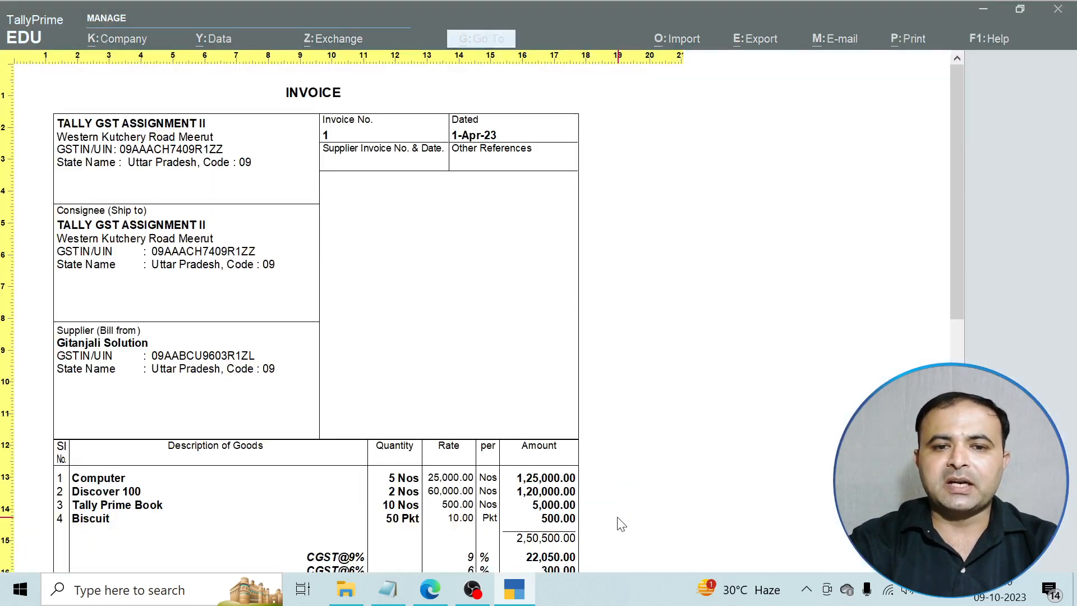
scroll(502, 413, "down", 1)
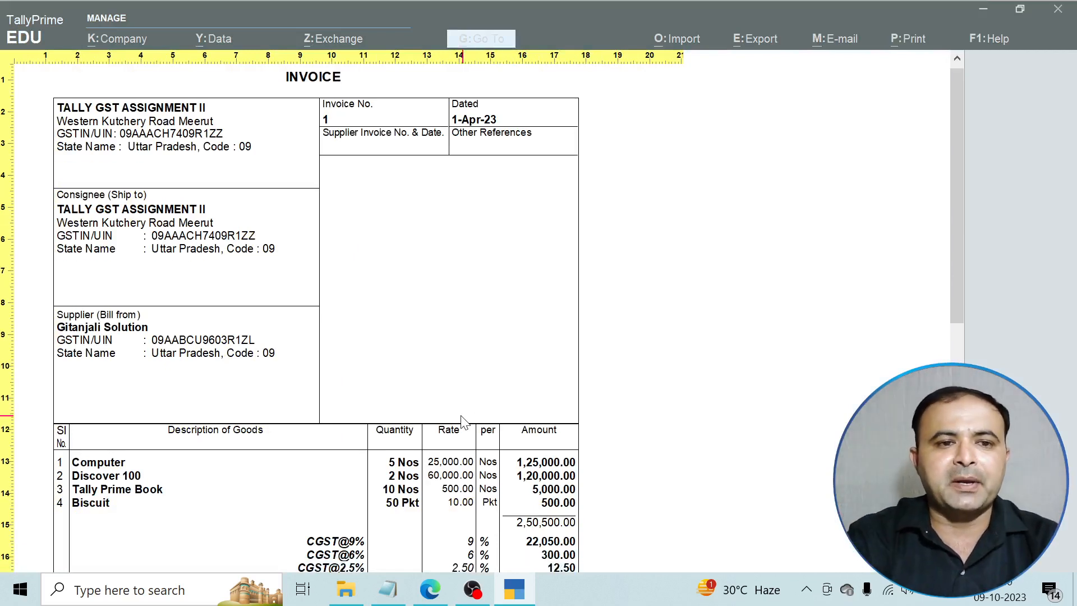
scroll(463, 415, "down", 1)
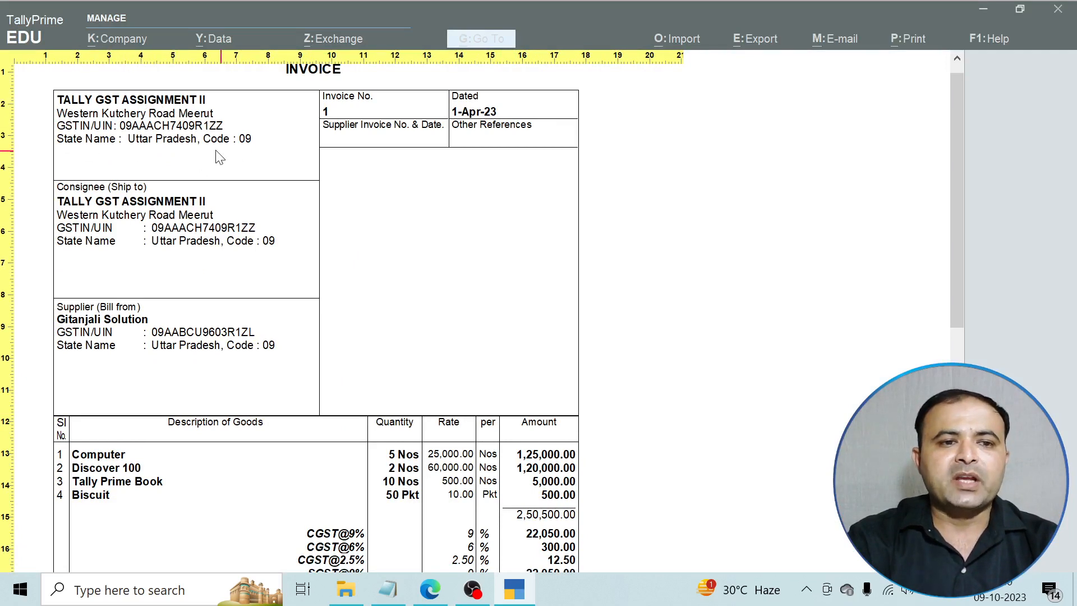
scroll(169, 147, "down", 3)
scroll(168, 147, "down", 5)
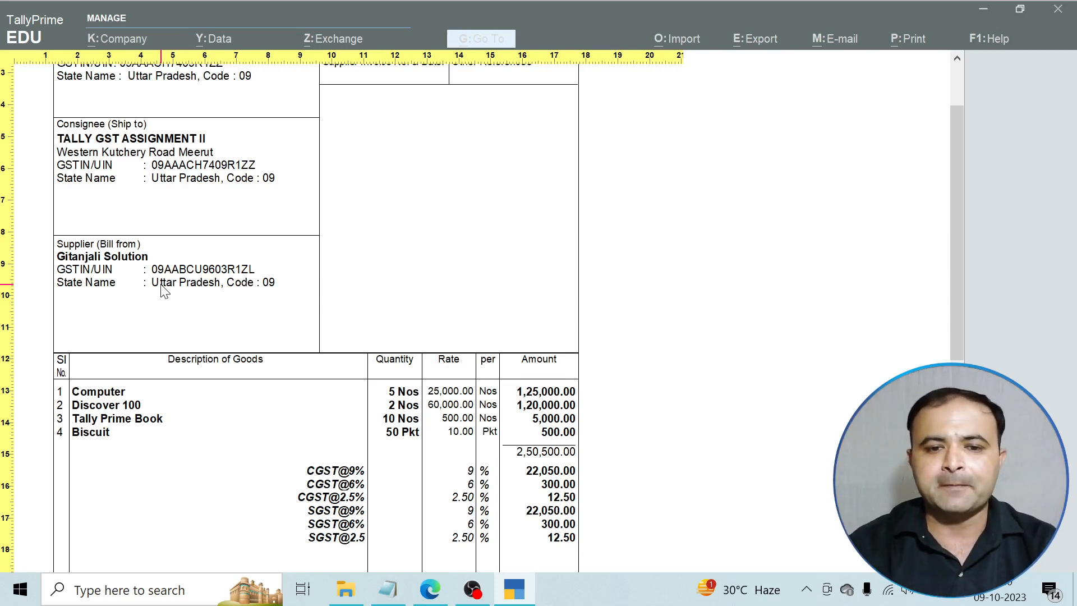
scroll(191, 308, "down", 5)
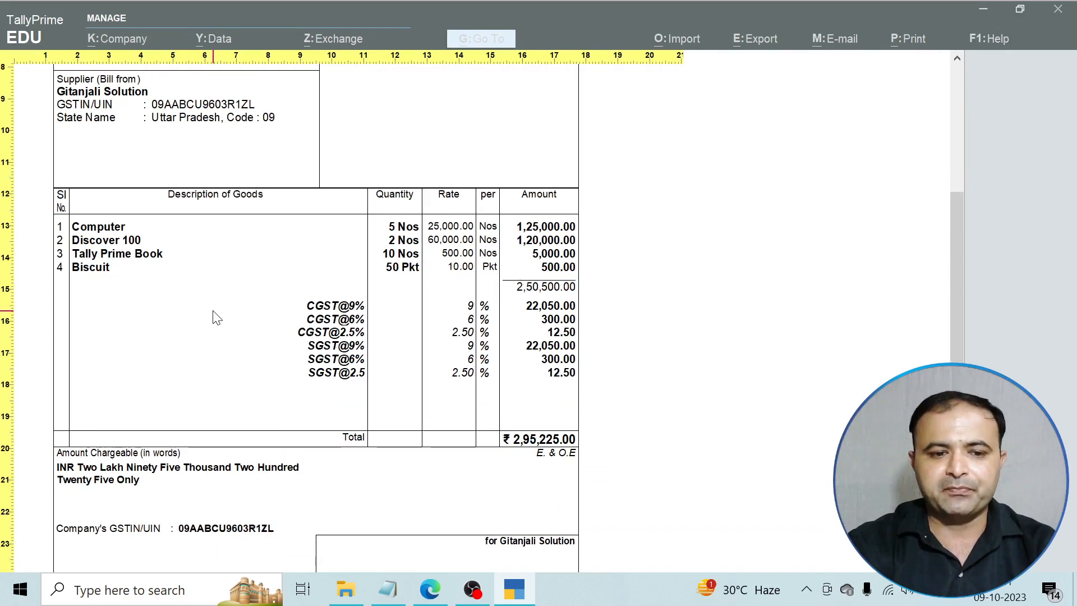
scroll(217, 317, "down", 2)
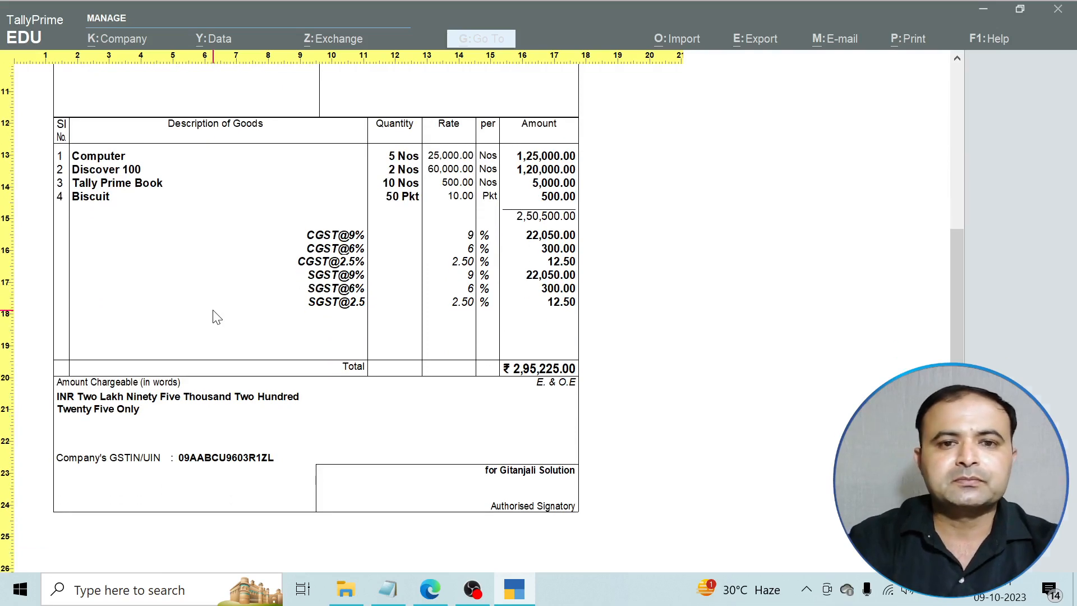
key("Escape")
key("Escape")
key("Escape")
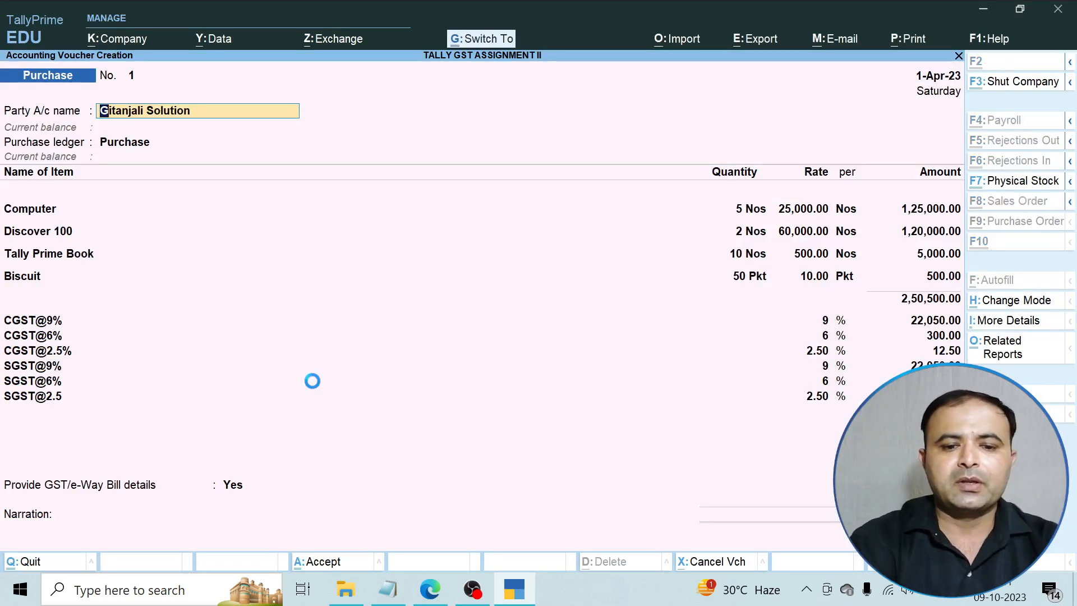
Save the purchase voucher and return to the Gateway of Tally.
key("ctrl+a")
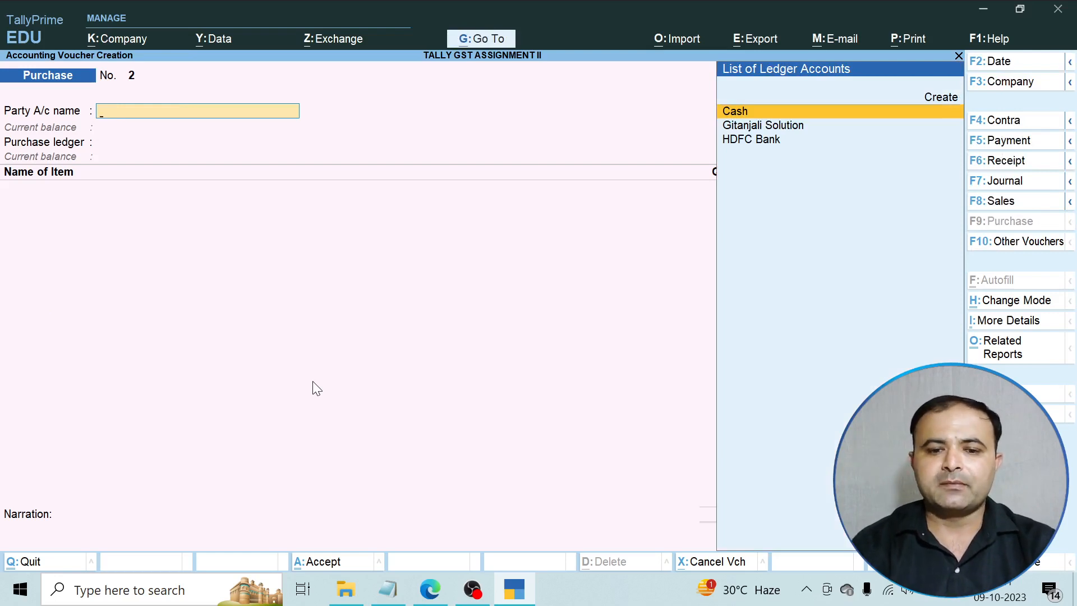
key("Escape")
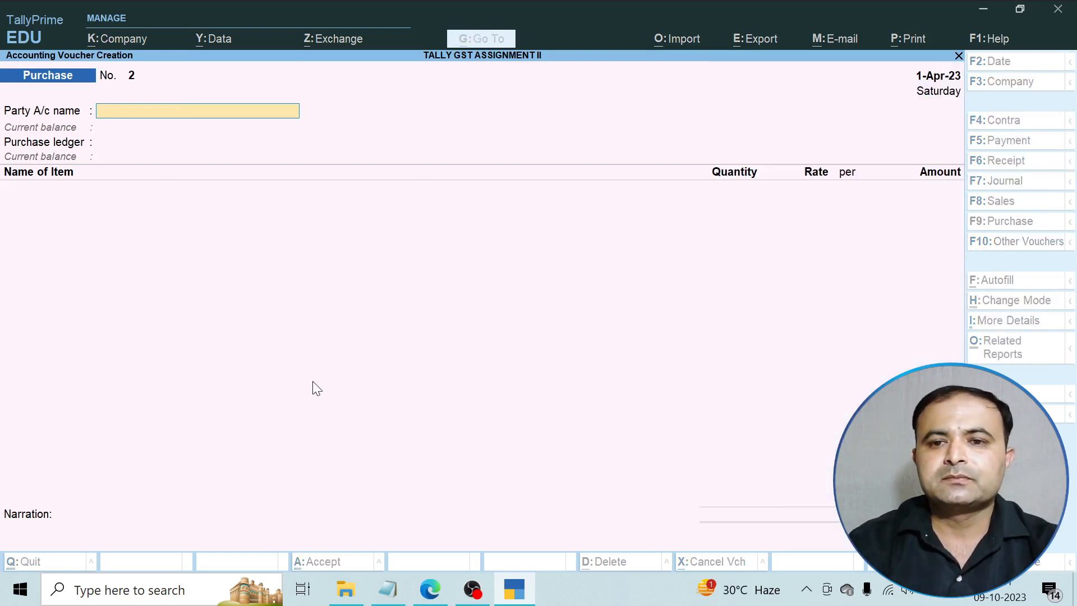
key("Escape")
Open the Day Book and review the 2,95,225.00 Gitanjali Solution purchase entry.
key("Down")
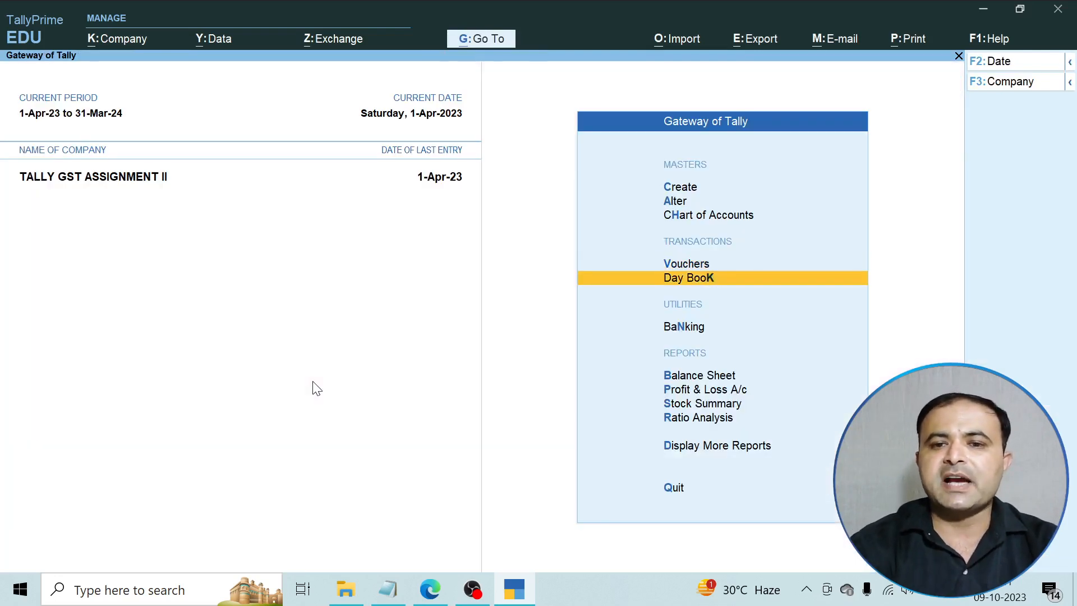
key("Return")
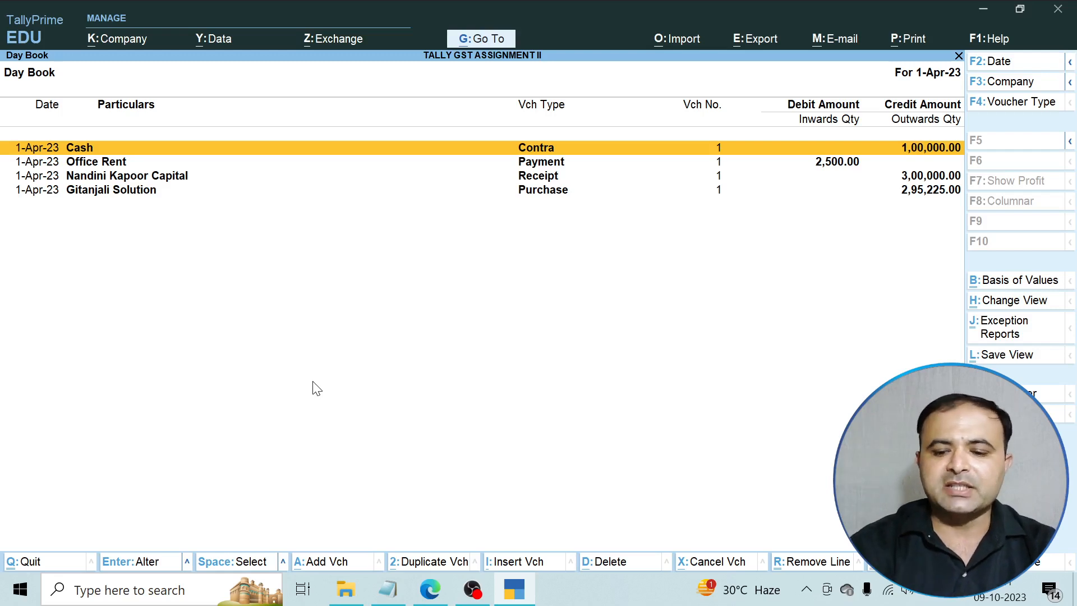
key("Down")
key("Down")
key("Down")
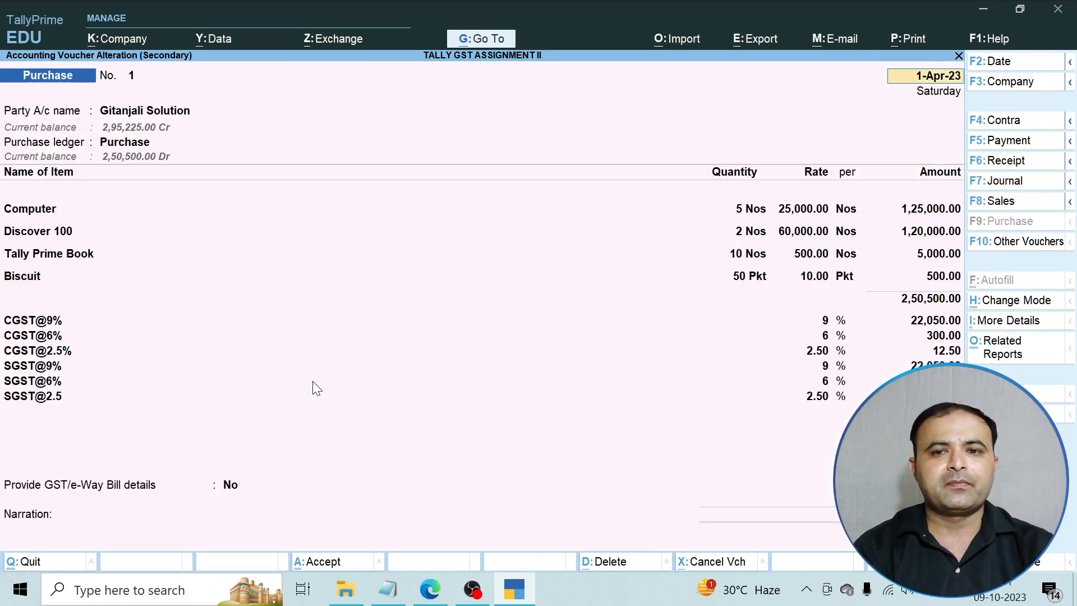
key("BackSpace")
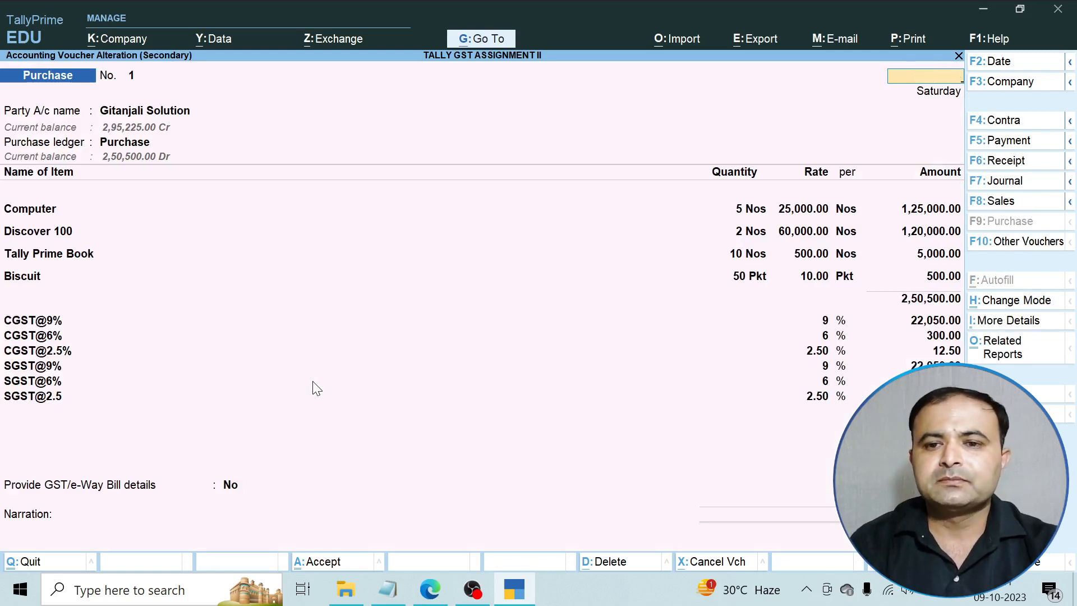
key("Escape")
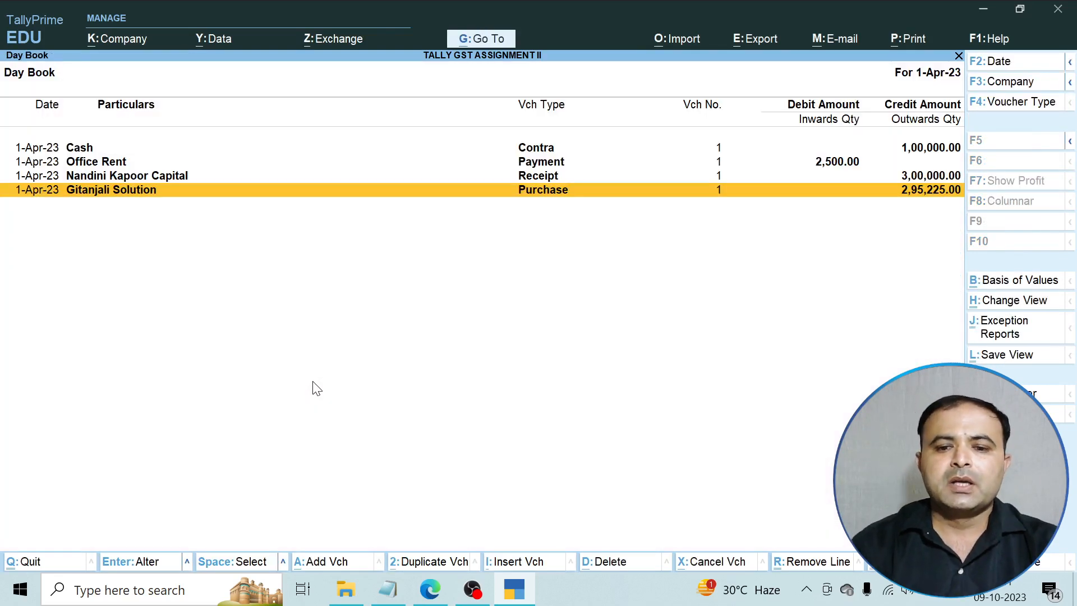
Bring up the assignment PDF showing tasks 5 and 6.
left_click(428, 589)
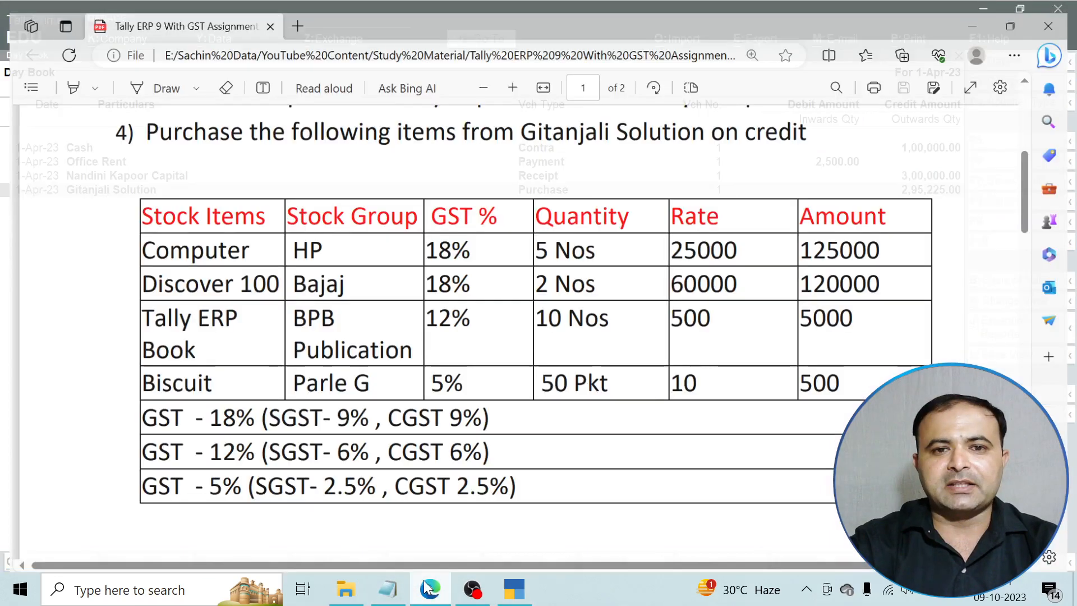
scroll(435, 395, "down", 7)
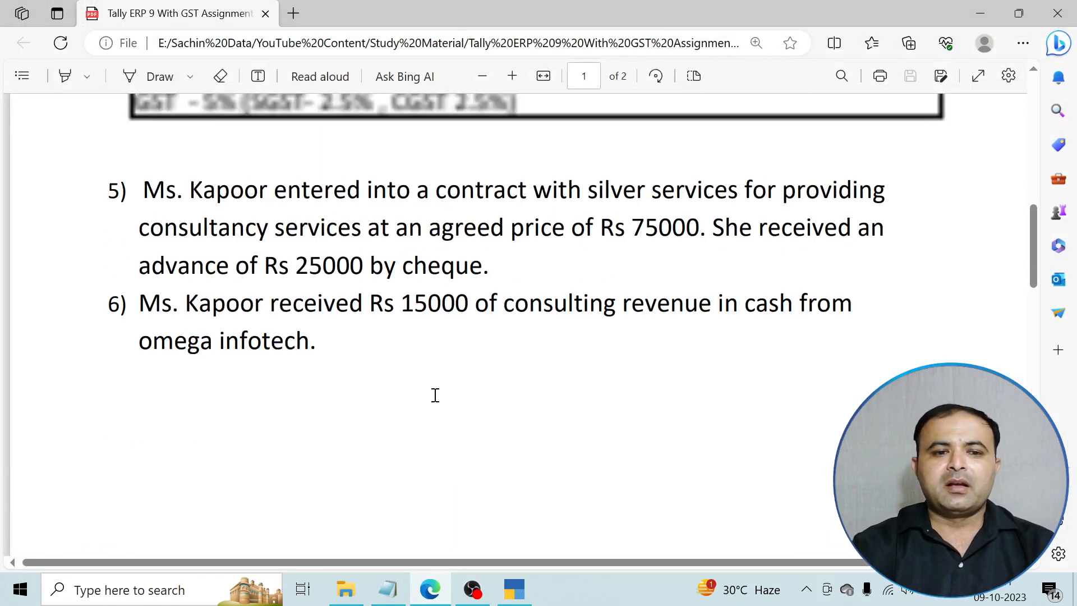
scroll(435, 395, "up", 1)
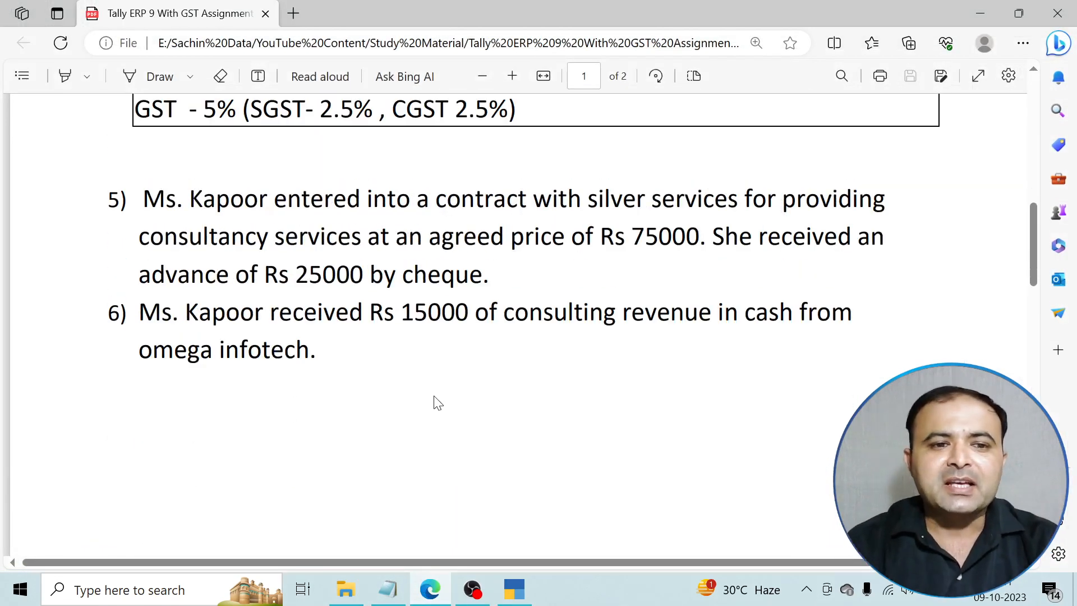
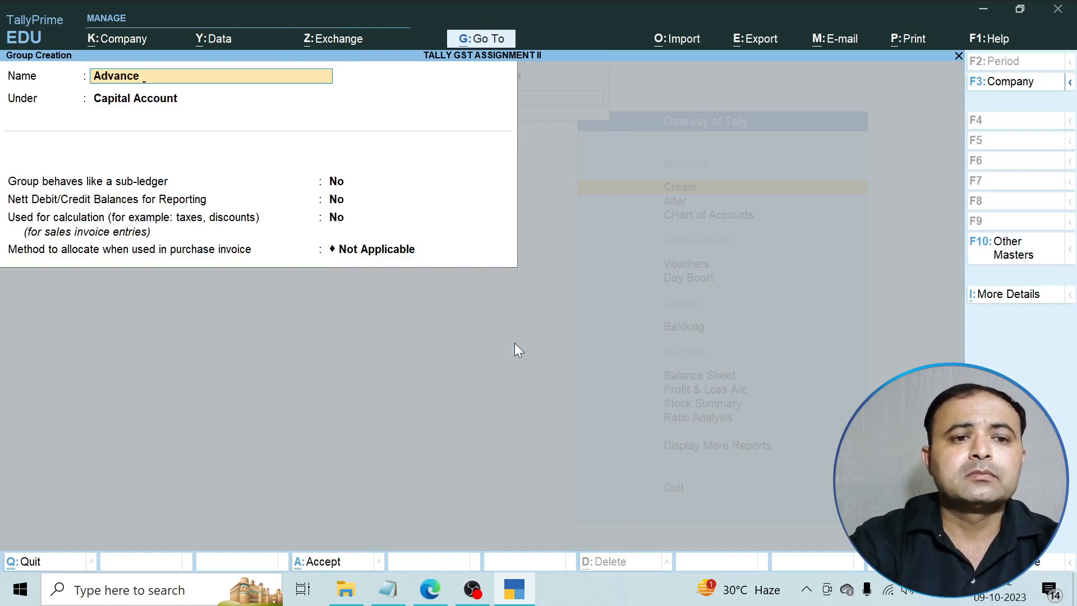
Create the group 'Advance From Customer' under Current Liabilities, allocation method Not Applicable.
type("From Cus")
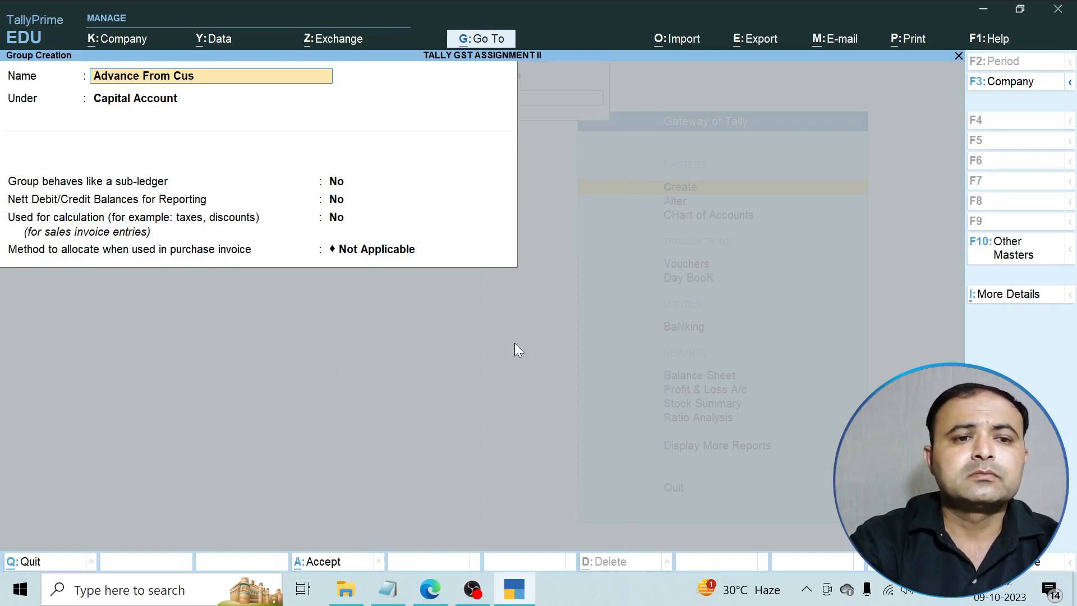
type("tomer")
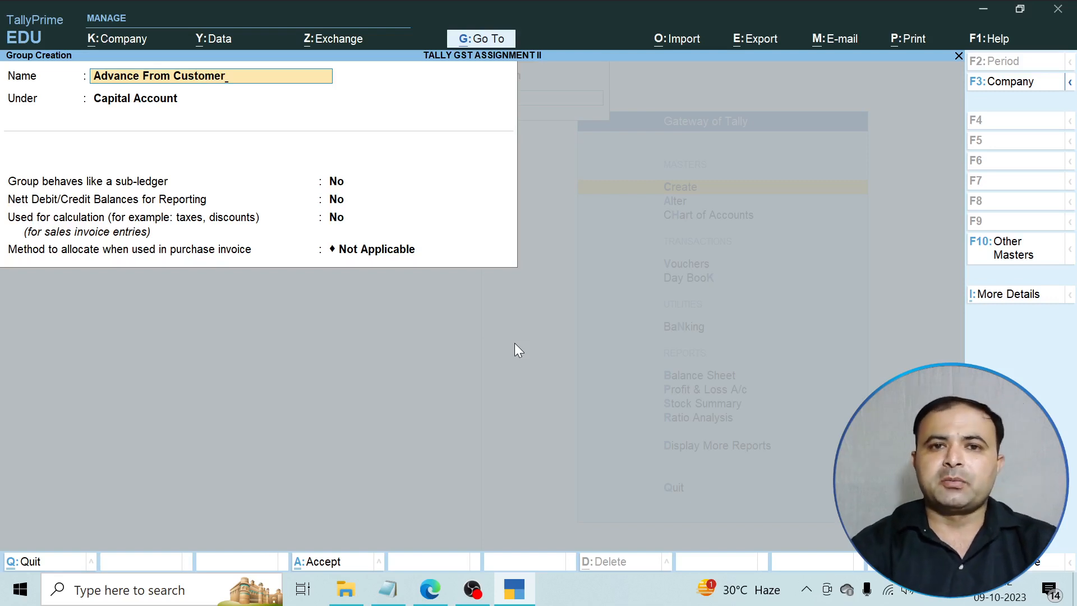
key("Return")
type("C")
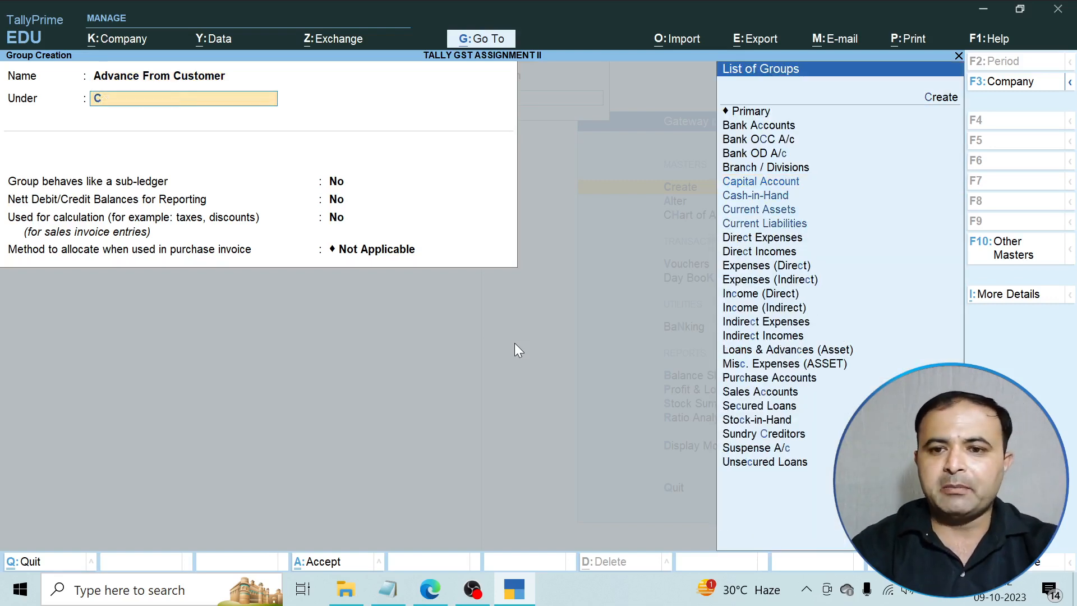
key("Down")
key("Down")
key("Down")
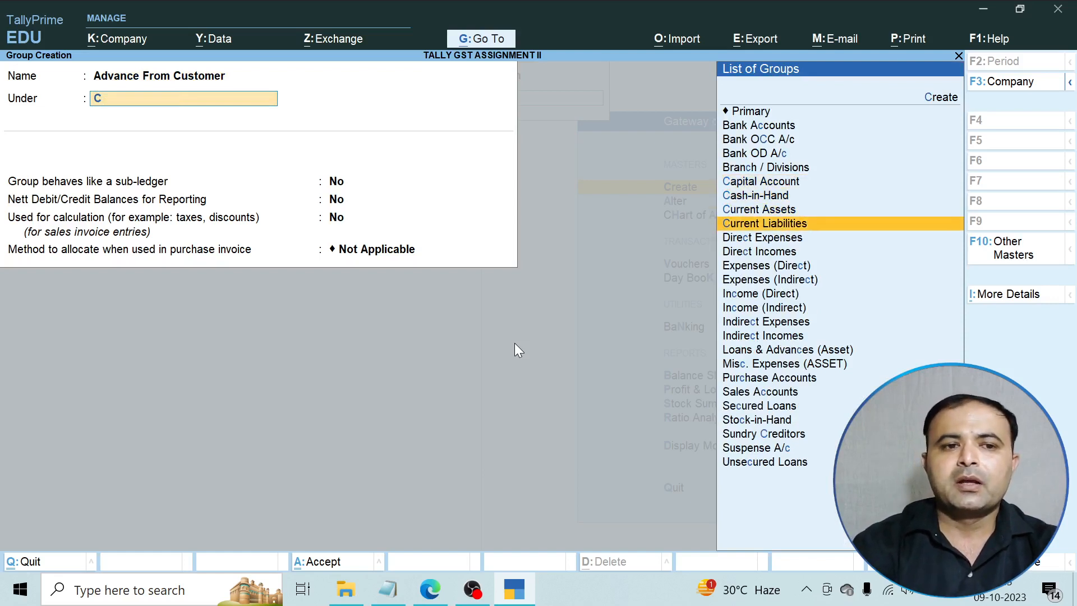
key("Return")
key("Return")
key("Return")
key("Return")
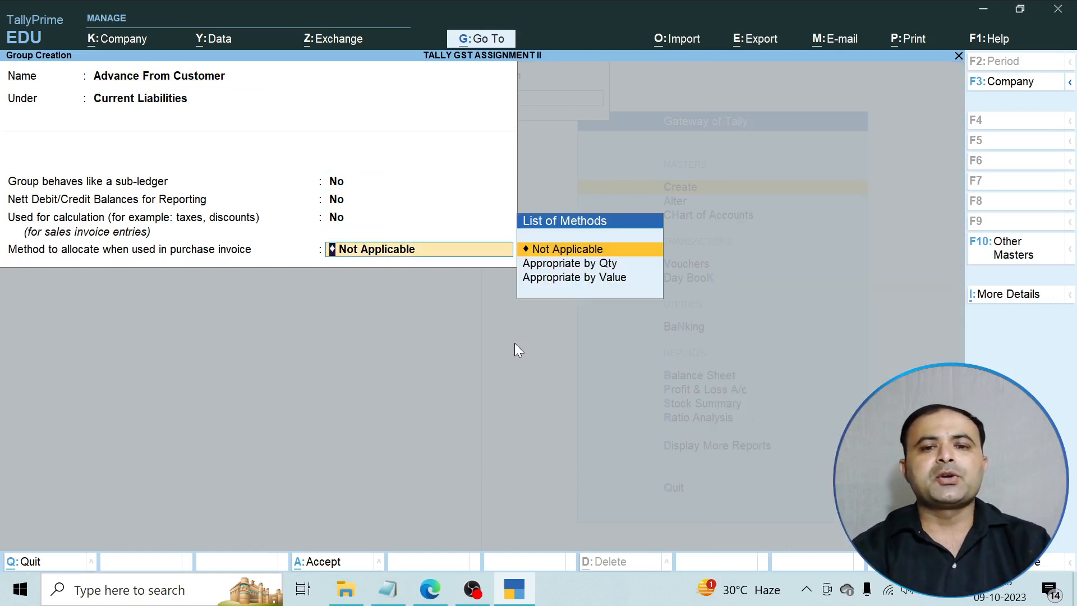
key("Return")
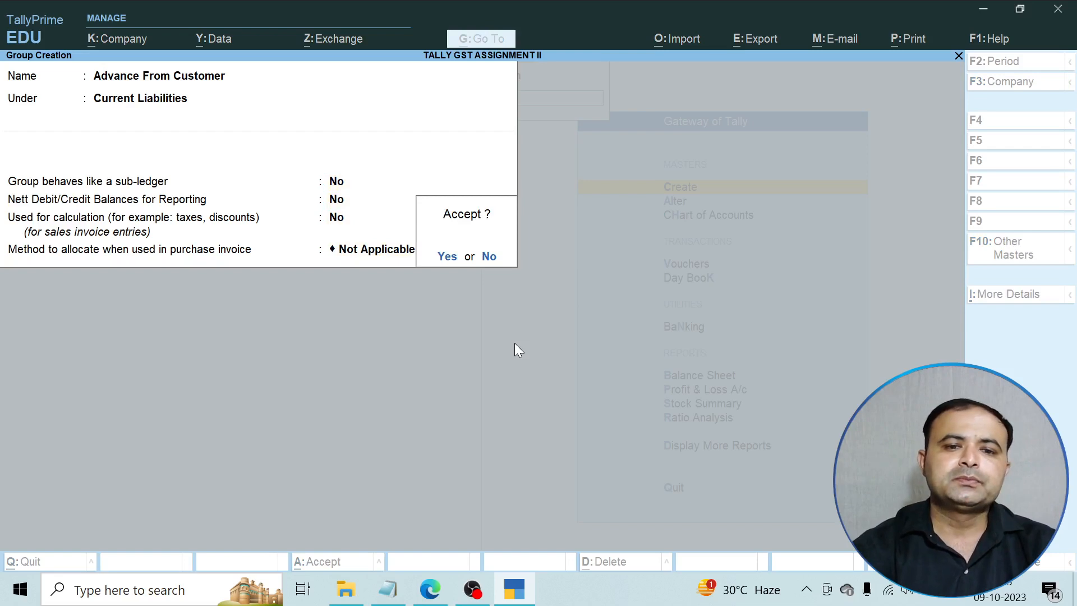
key("Return")
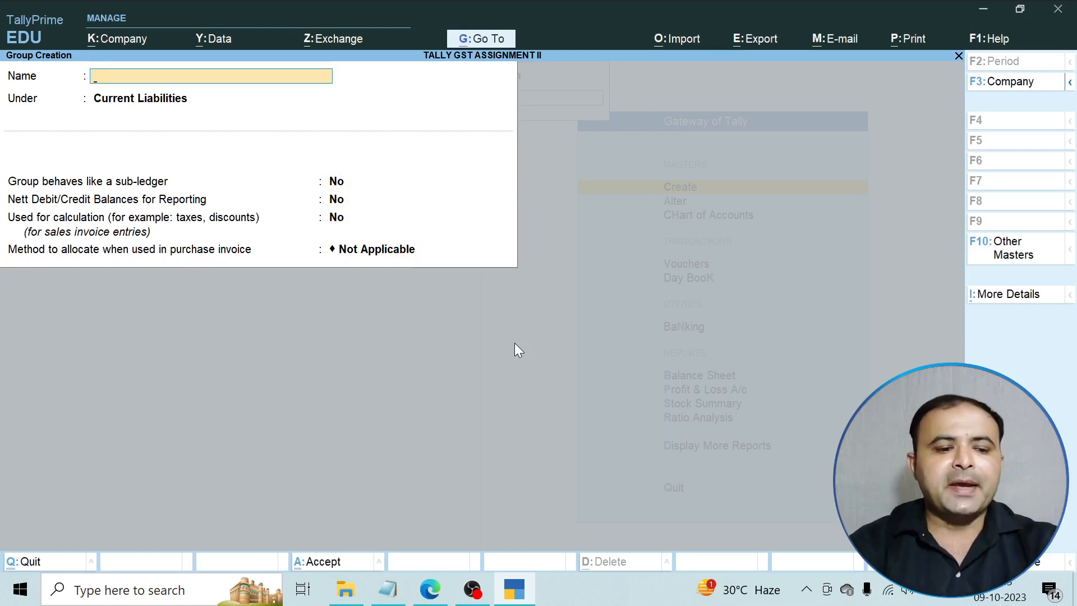
key("Escape")
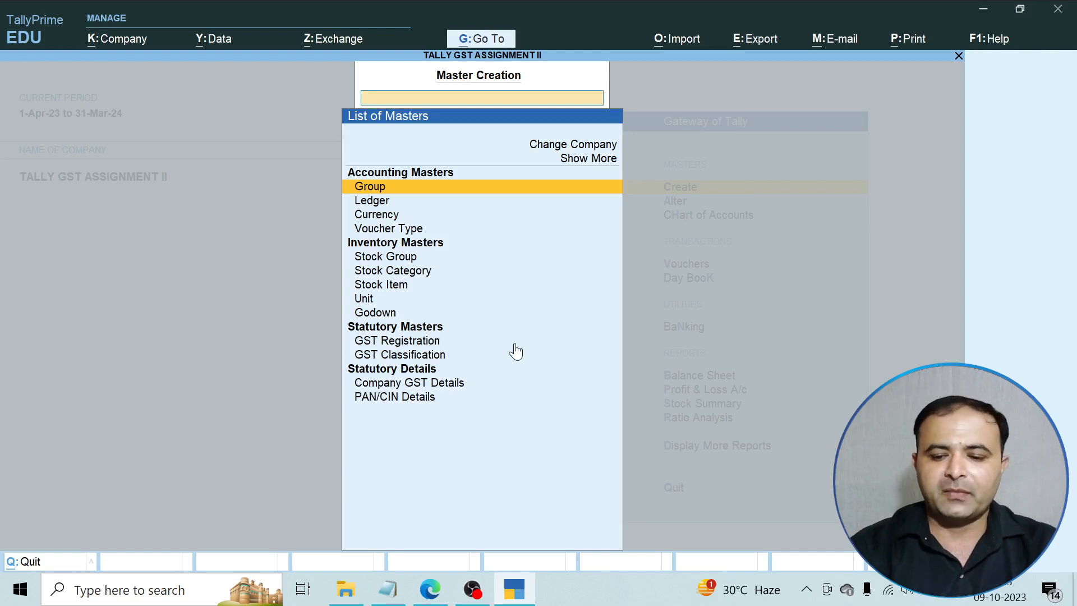
Start a new ledger named 'Advance Consulting Revenue', checking the assignment PDF.
key("Down")
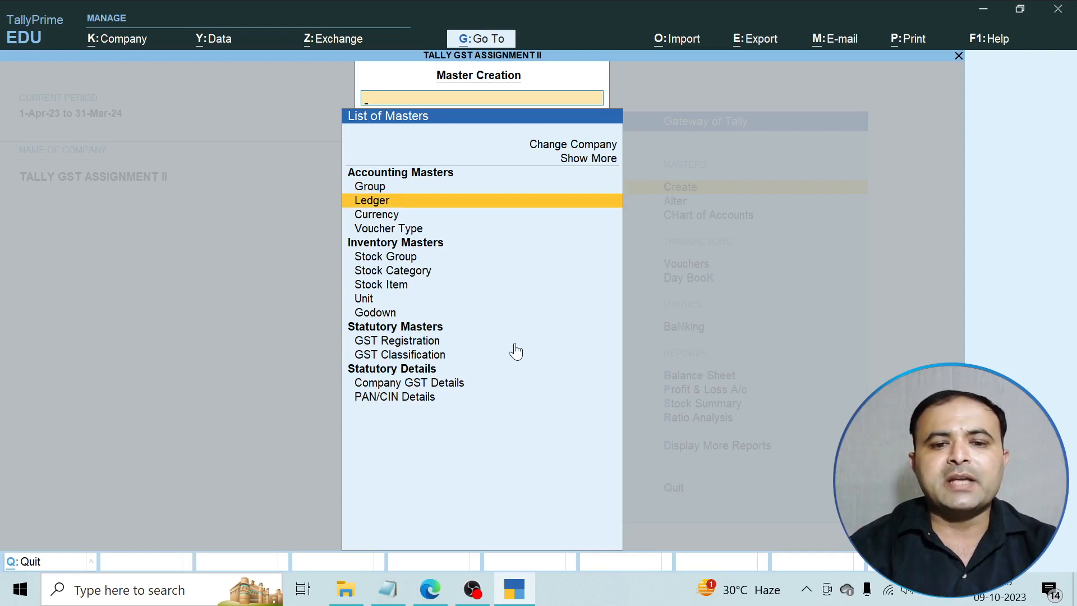
key("Return")
type("Adv")
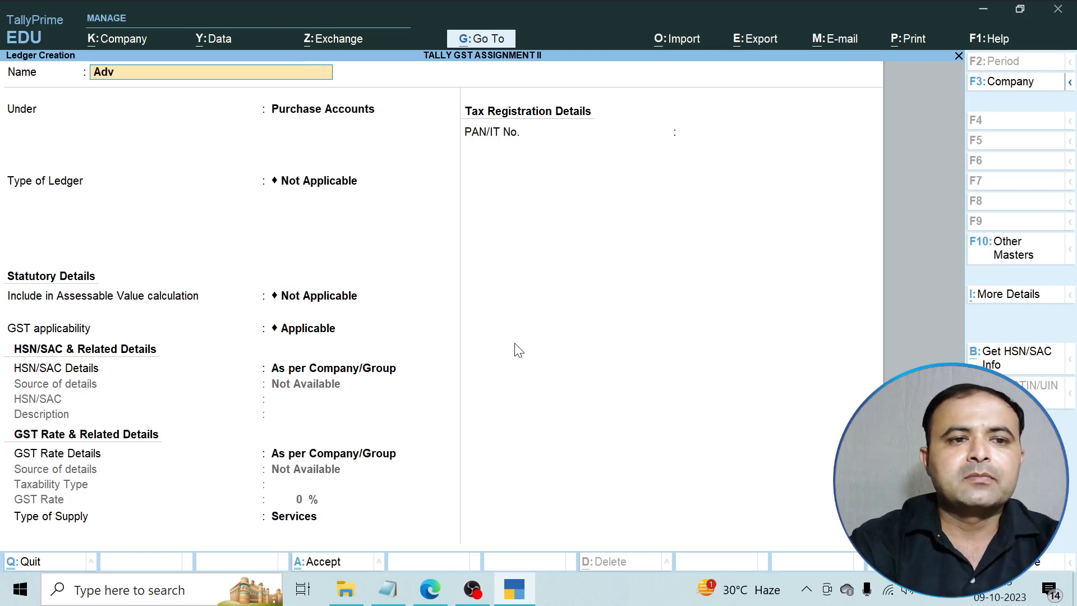
type("ance Consult")
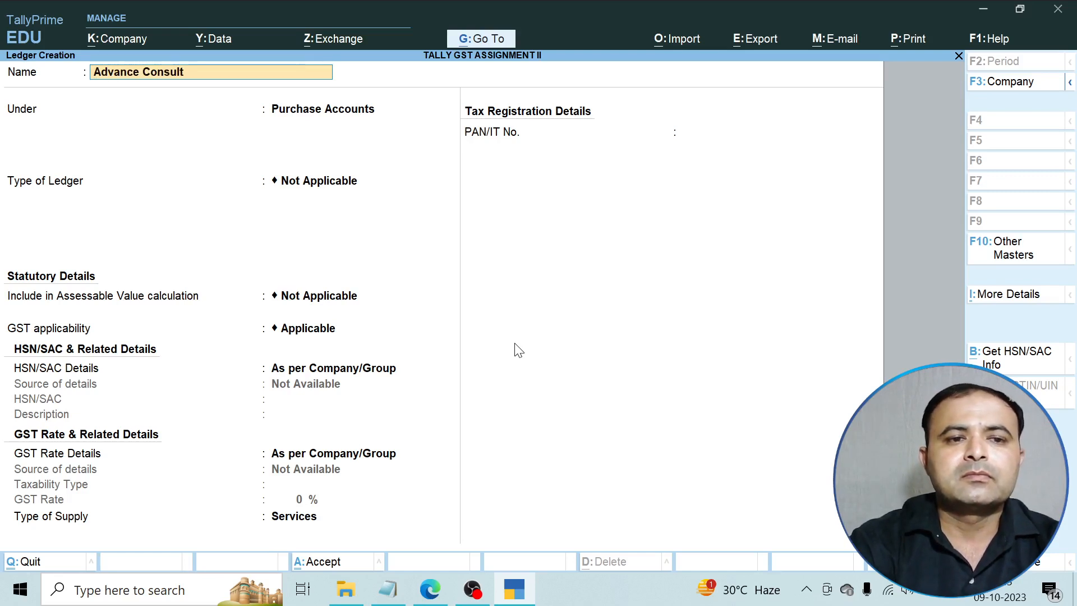
type("ing Revenue")
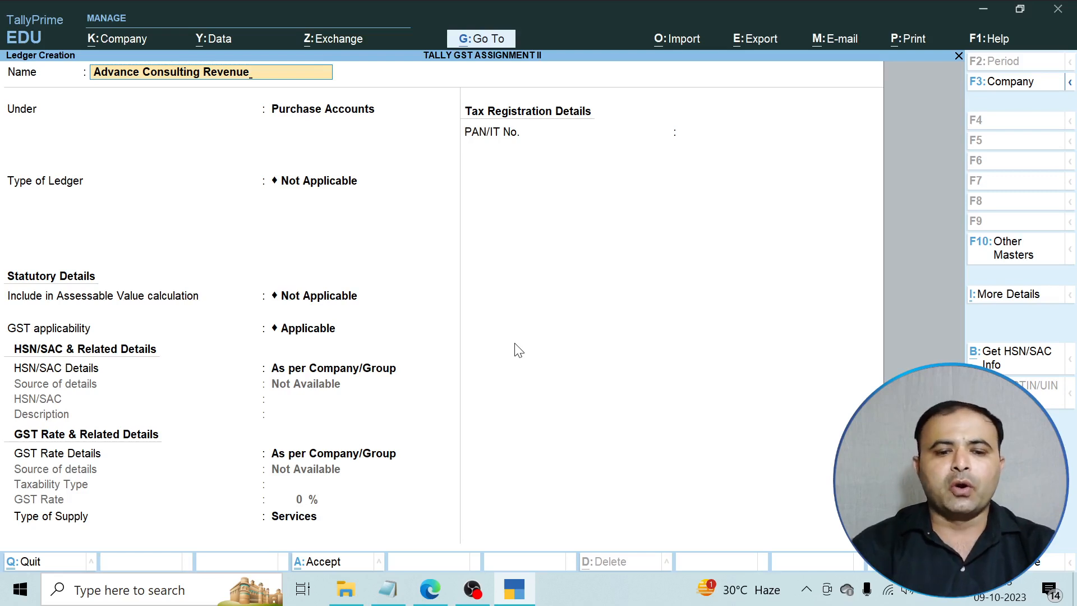
left_click(430, 589)
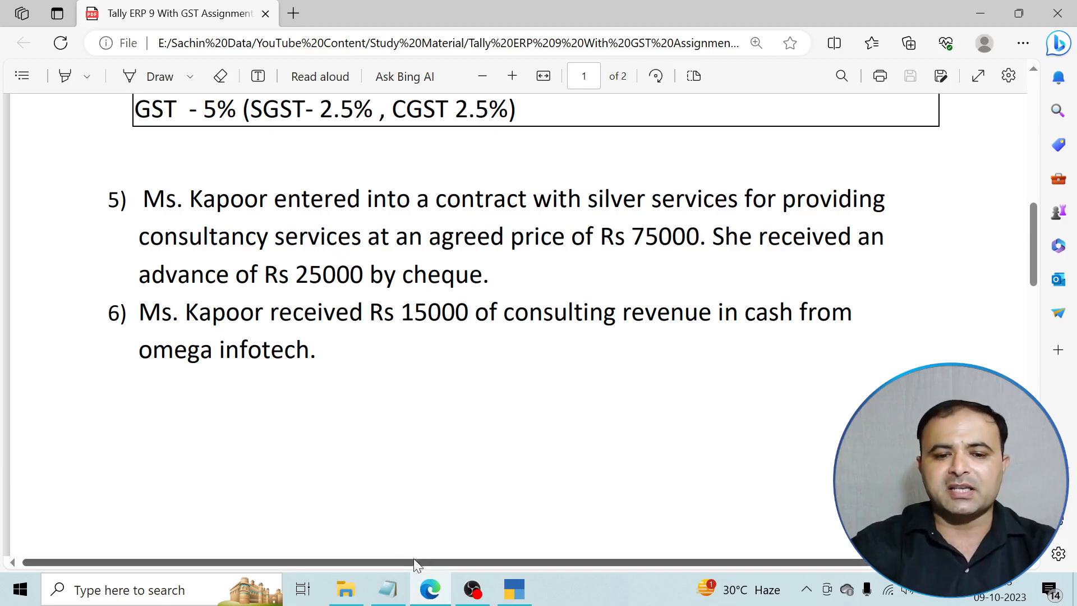
left_click(514, 589)
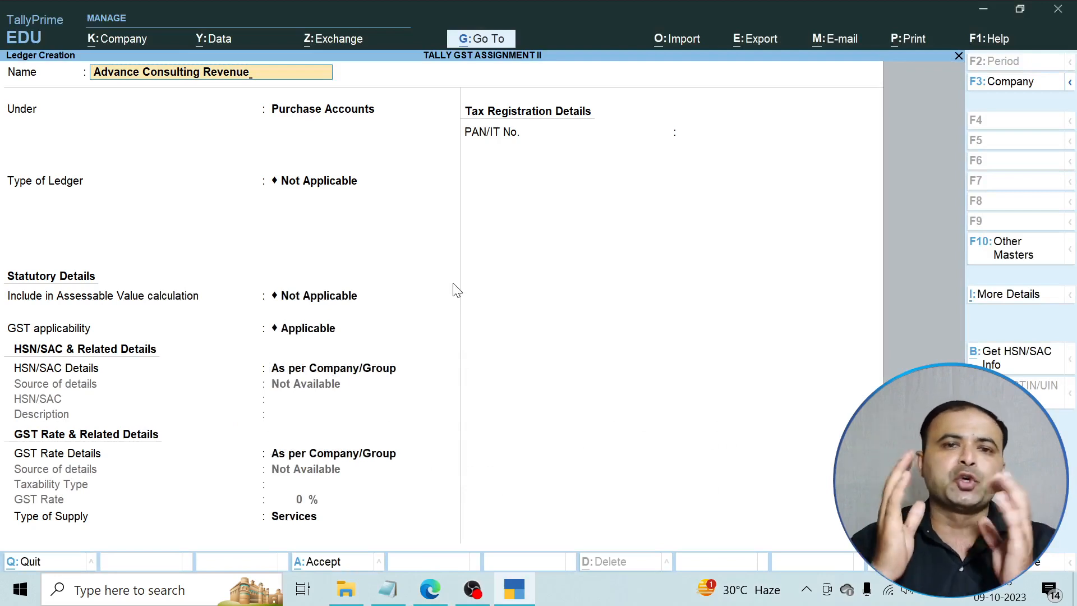
Place the ledger under Advance From Customer with Regular GST registration.
key("Return")
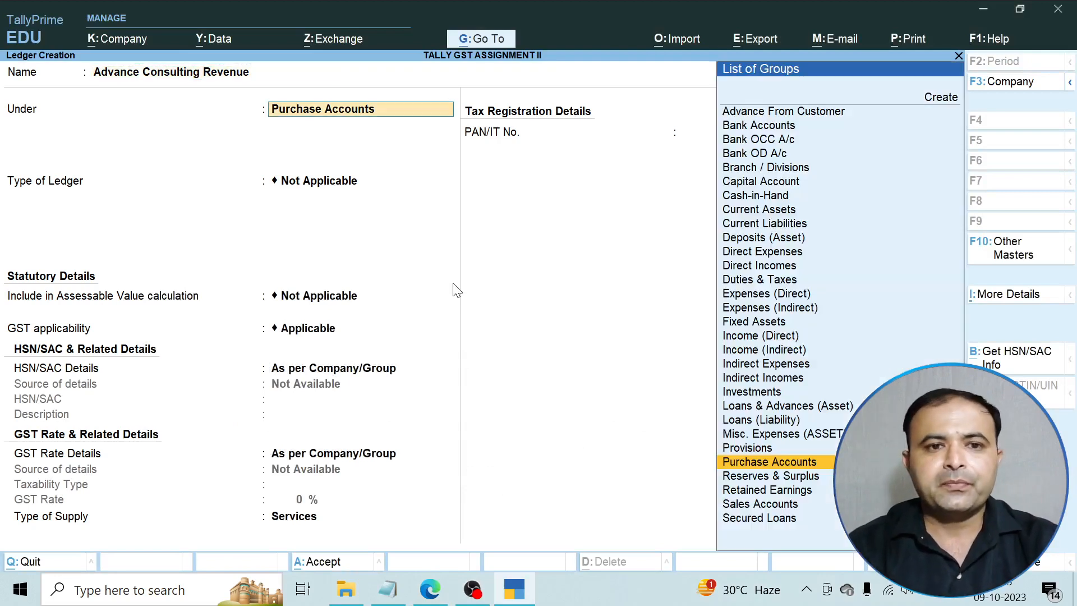
type("A")
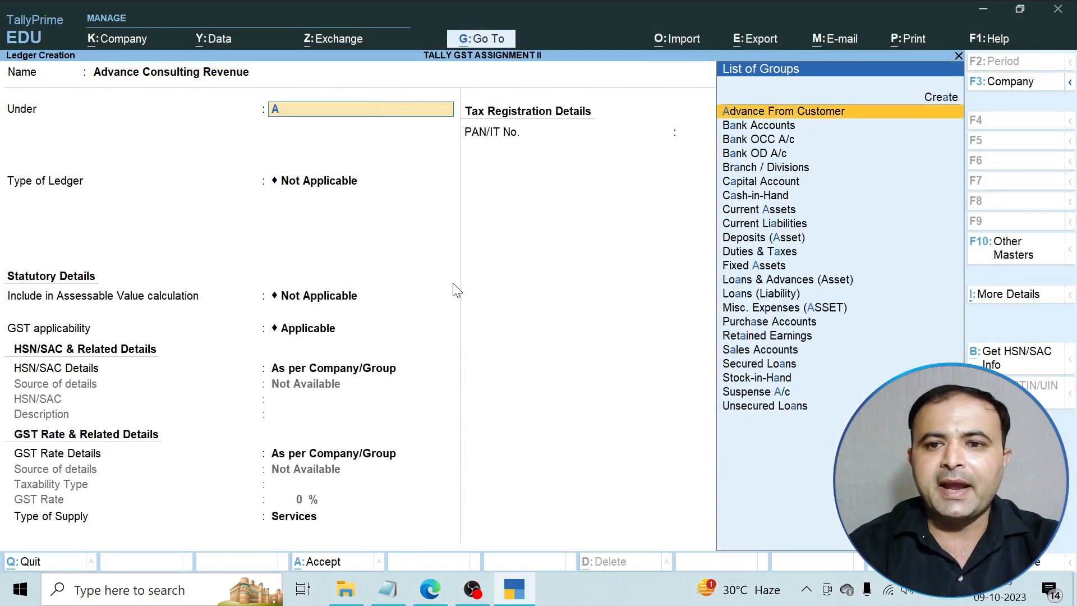
key("Return")
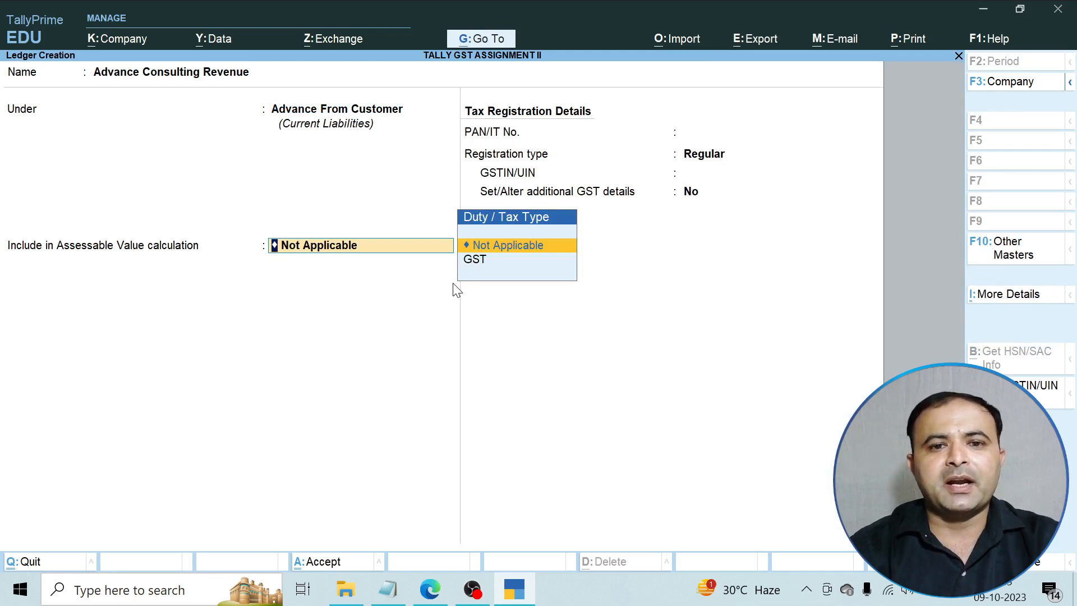
key("Return")
key("Return")
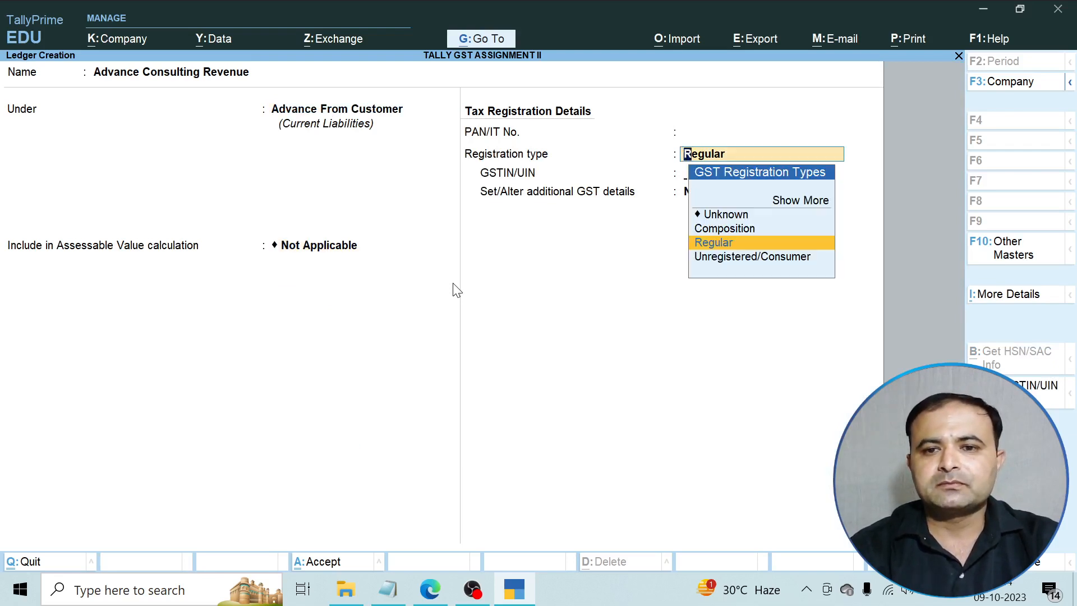
key("Return")
key("Return")
key("Return")
key("Return")
key("Return")
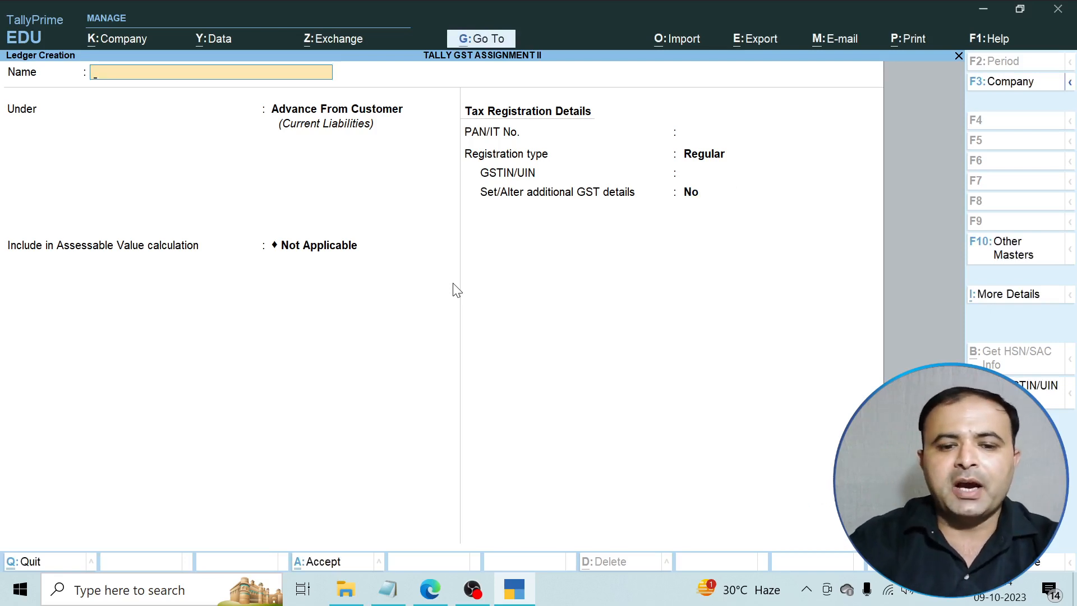
left_click(430, 588)
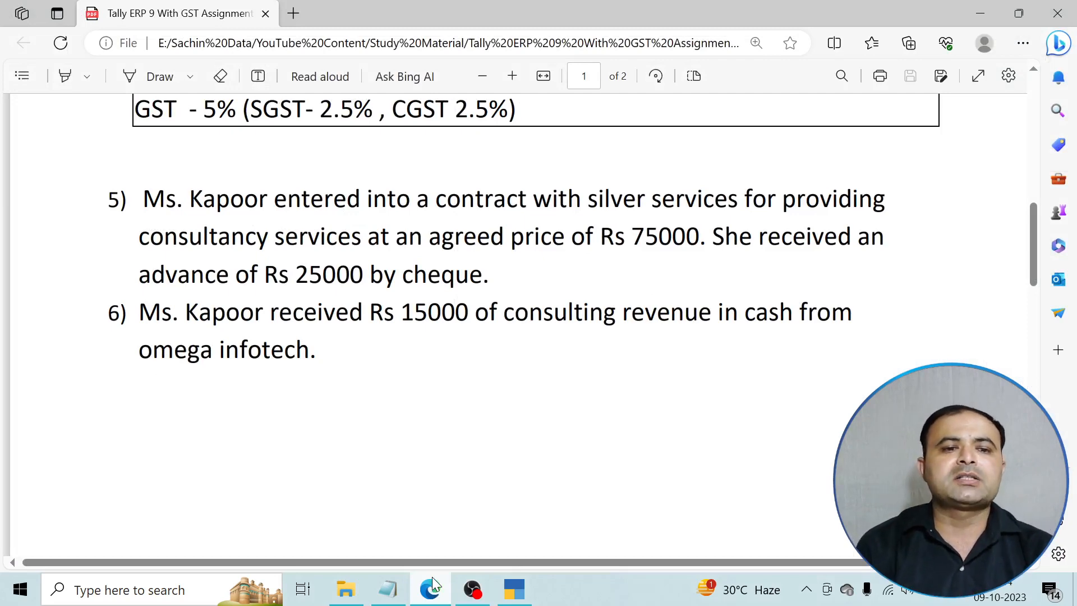
Leave the ledger form and start a new accounting voucher from the Gateway of Tally.
left_click(515, 589)
key("Escape")
key("y")
key("Escape")
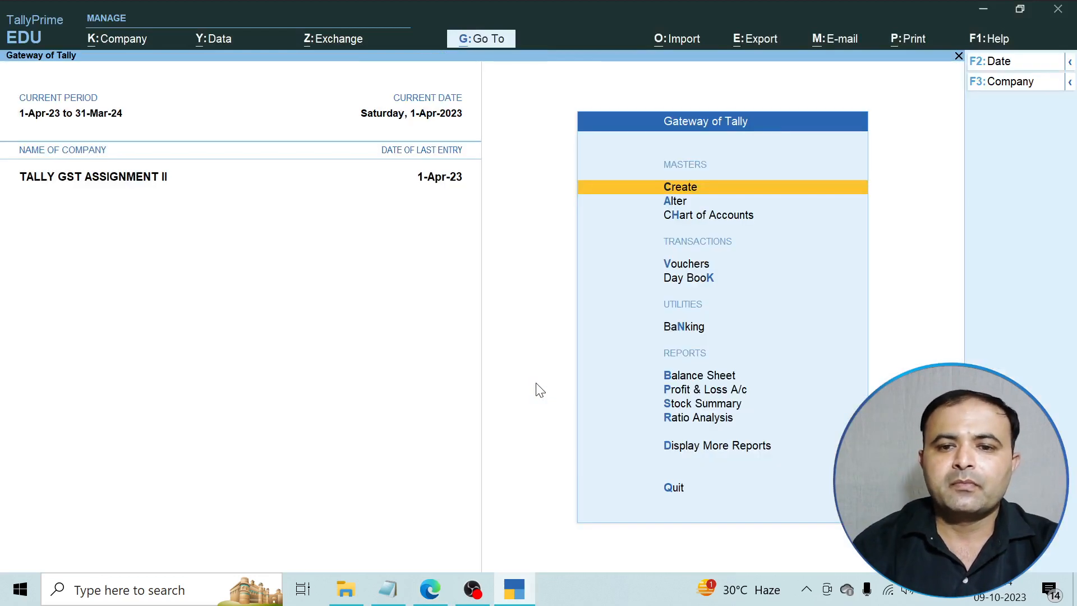
key("Down")
key("Down")
key("Down")
key("Down")
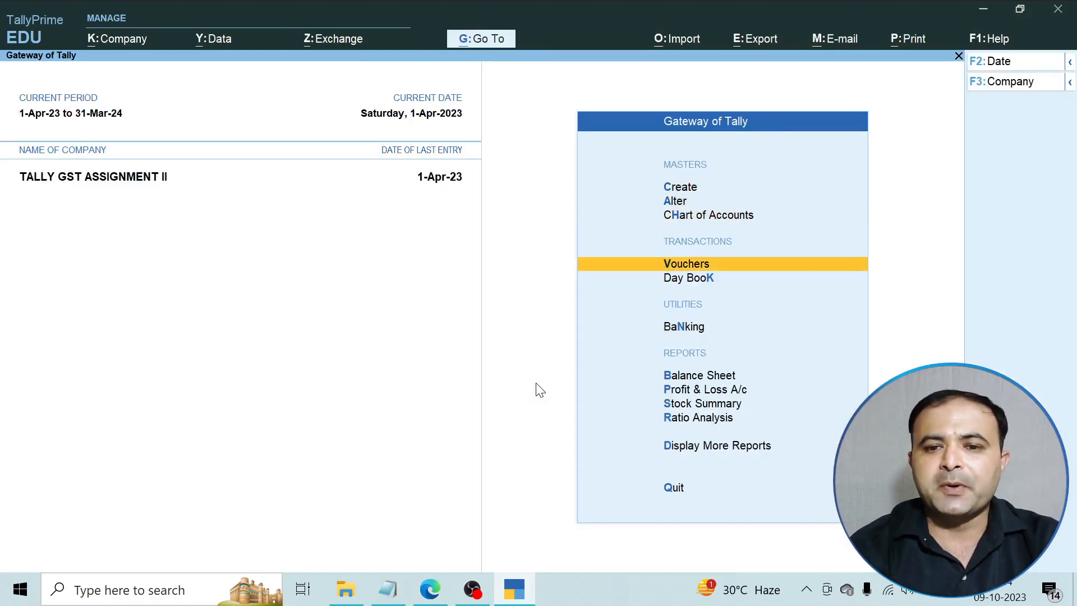
key("Up")
key("Return")
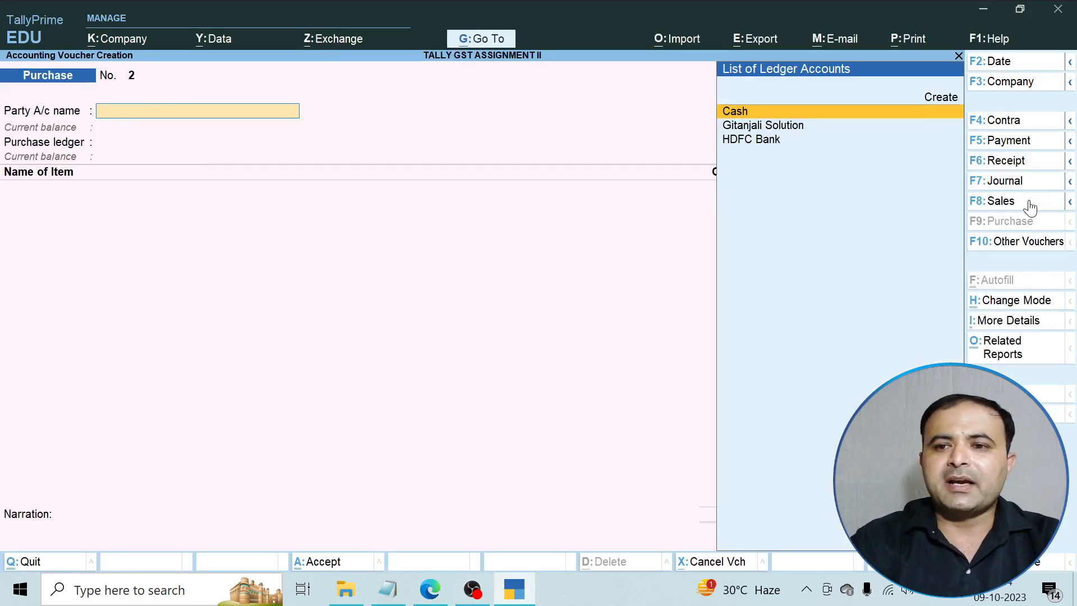
In a Receipt voucher, credit Advance Consulting Revenue with 25,000.
left_click(1003, 163)
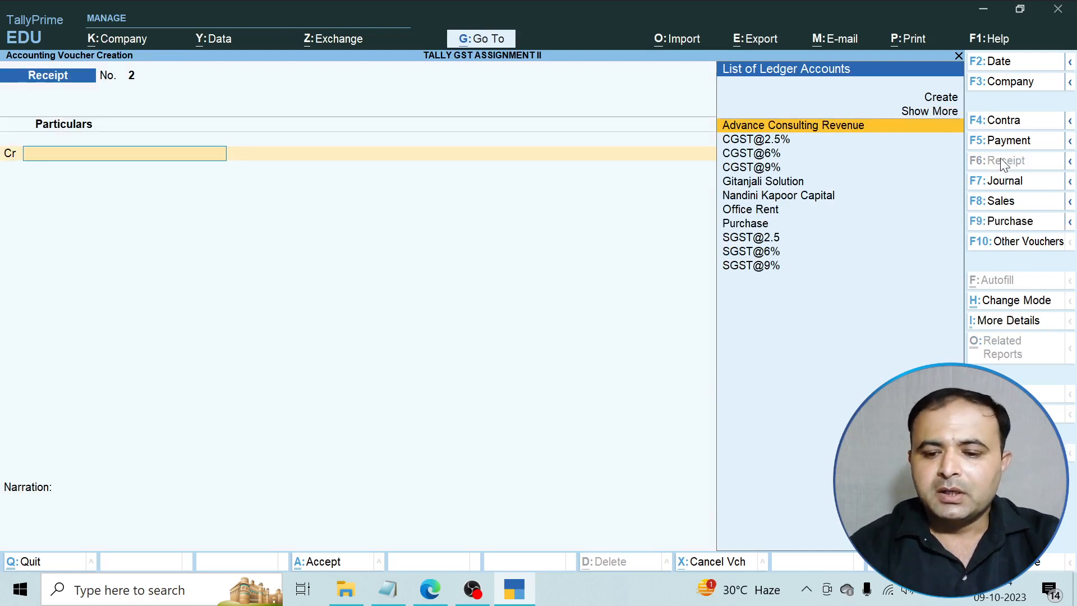
key("Return")
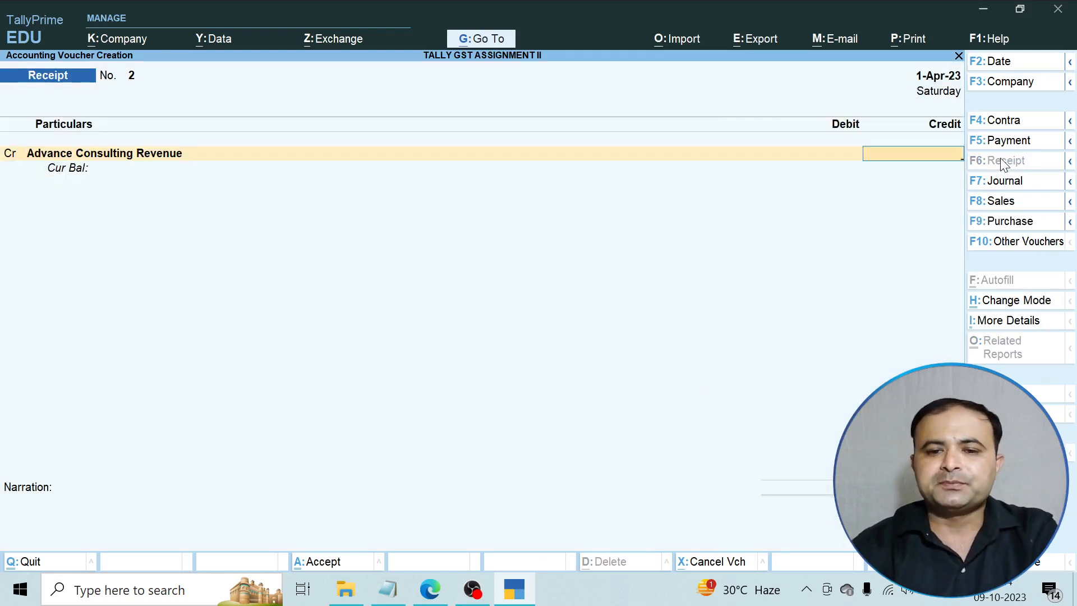
left_click(442, 581)
left_click(442, 581)
type("25000")
key("Return")
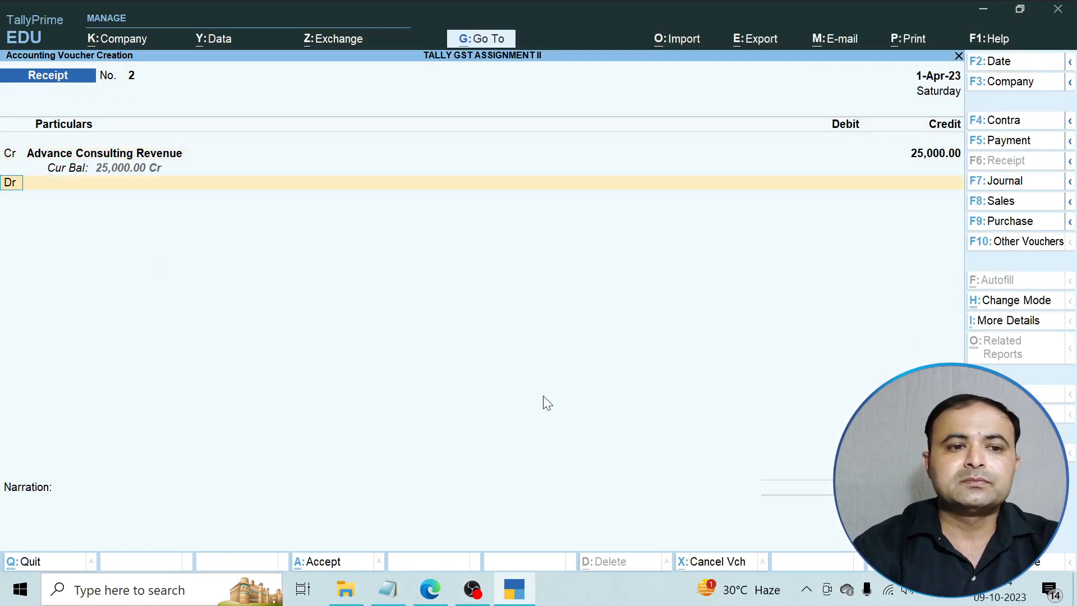
Debit HDFC Bank 25,000.00 with Unknown registration and accept the bank allocation details.
key("Down")
key("Down")
key("Down")
key("Down")
key("Down")
key("Down")
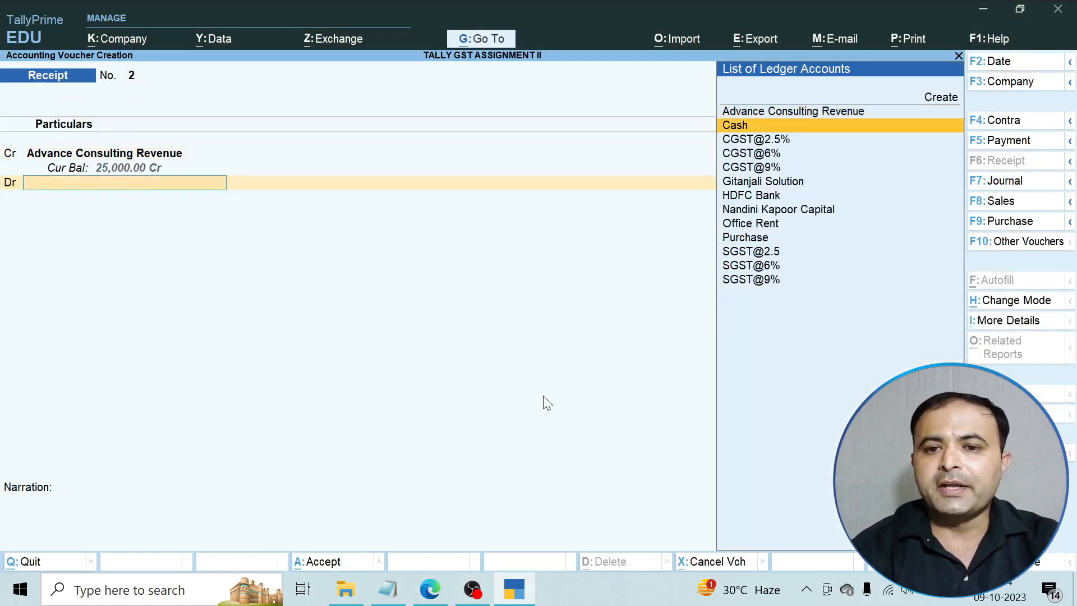
key("Return")
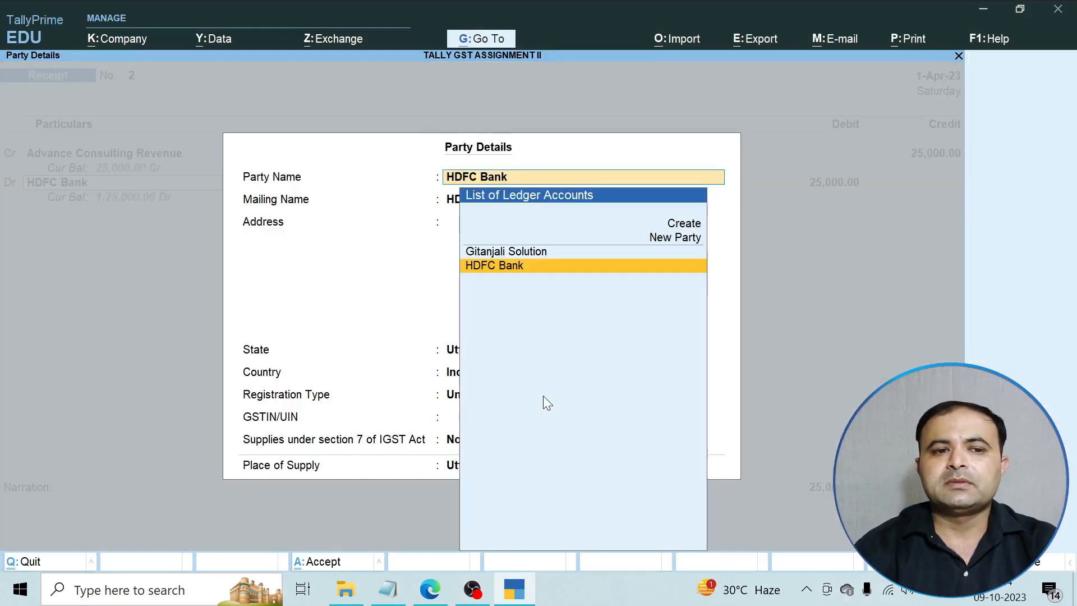
key("Return")
key("Return")
key("Return")
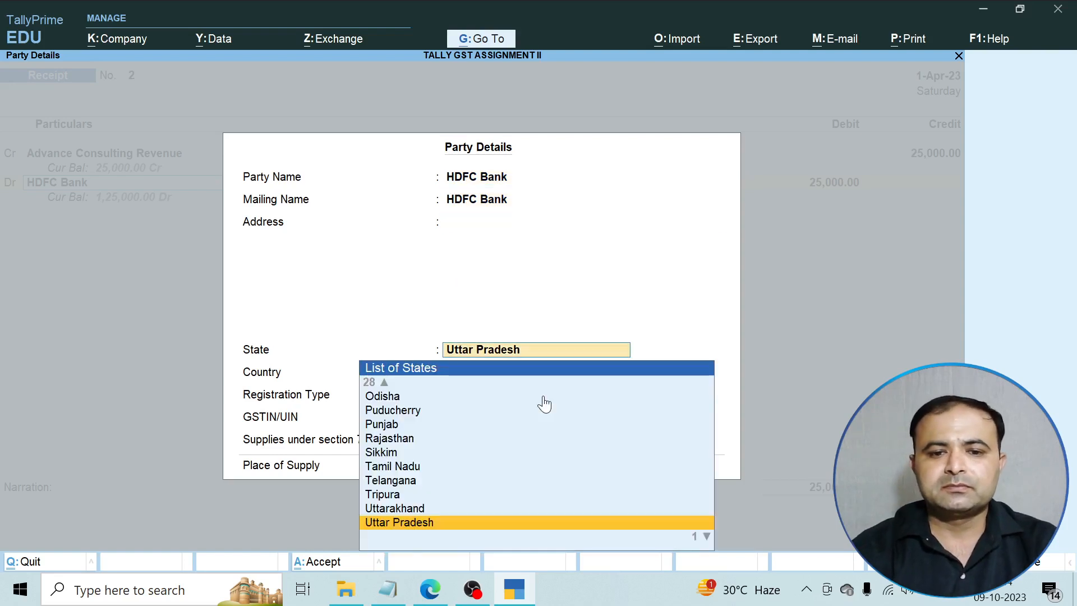
key("Return")
key("Up")
key("Up")
key("Up")
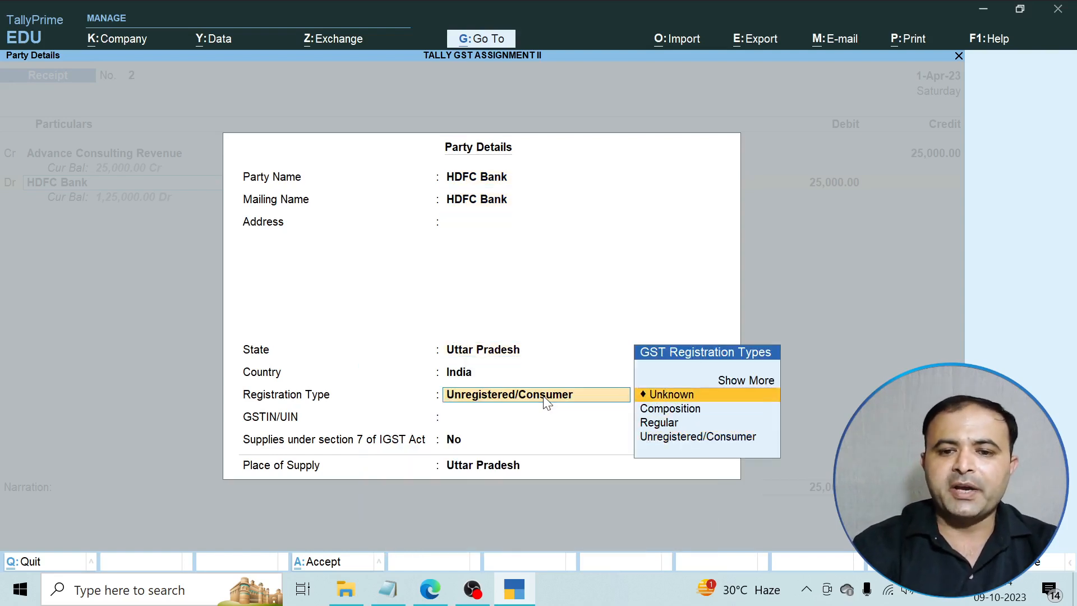
key("Return")
key("Return")
key("Return")
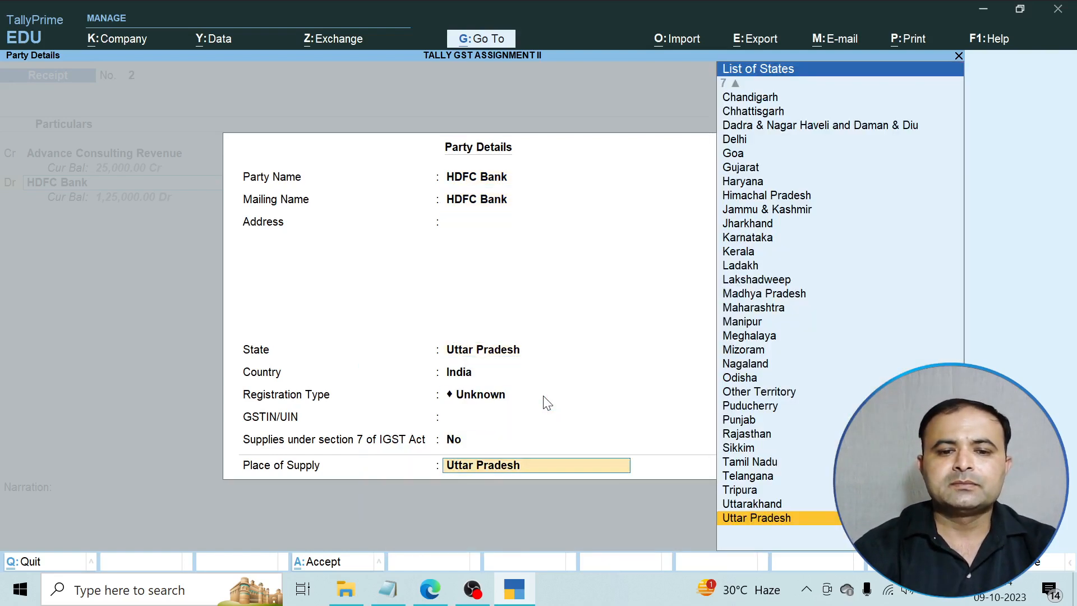
key("Return")
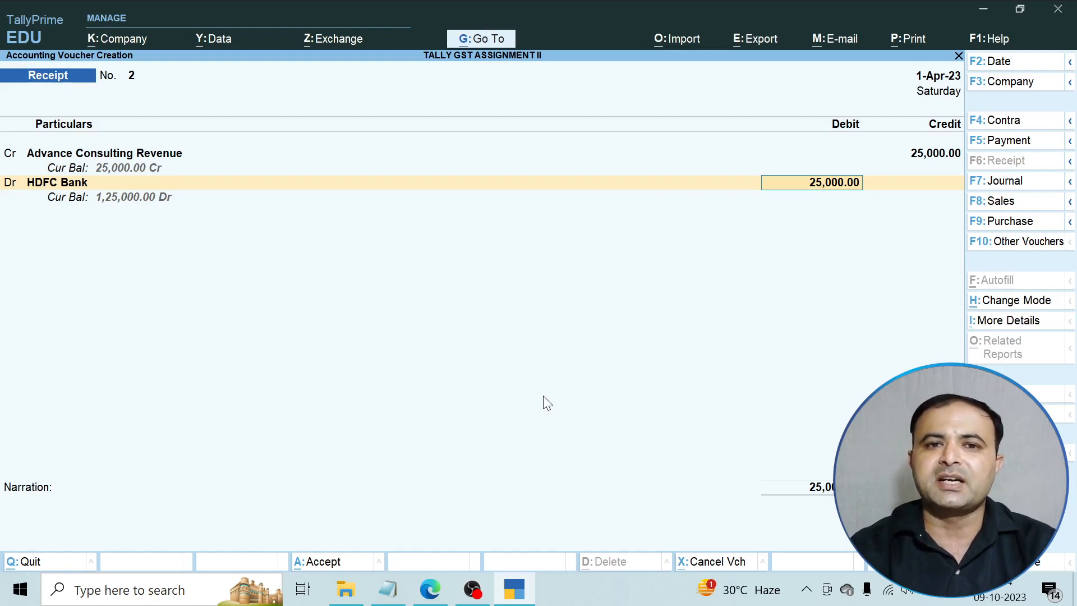
key("Return")
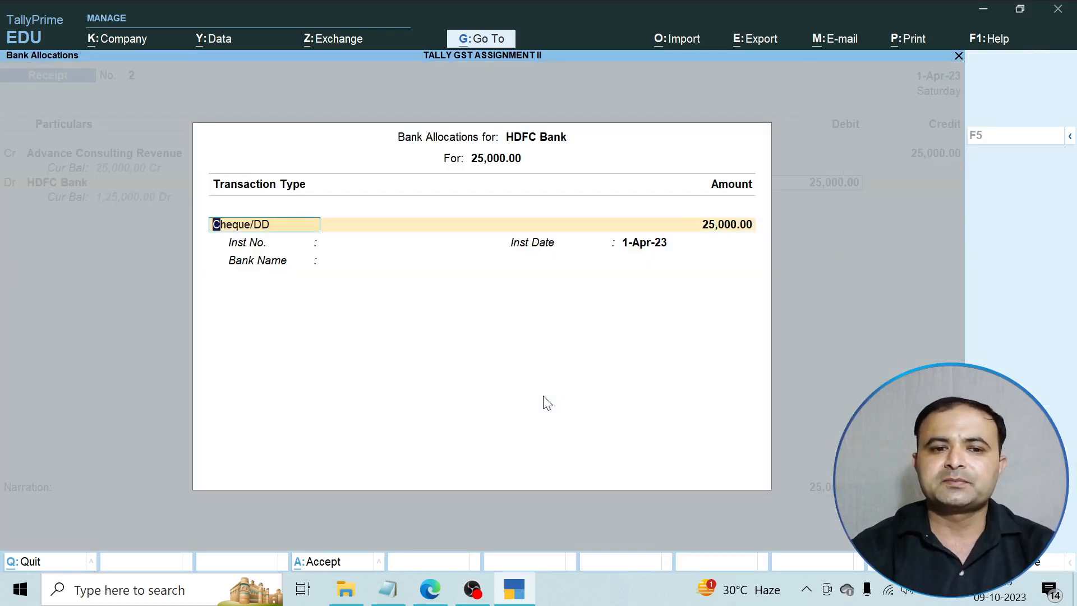
key("Return")
key("Return")
key("Return")
key("Return")
key("Return")
key("Return")
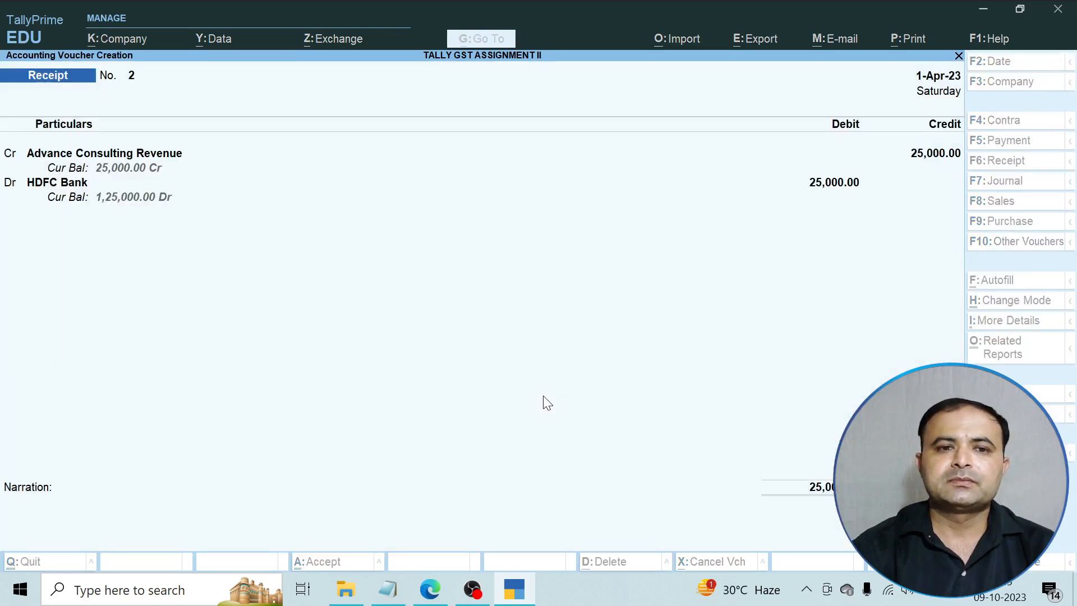
left_click(430, 589)
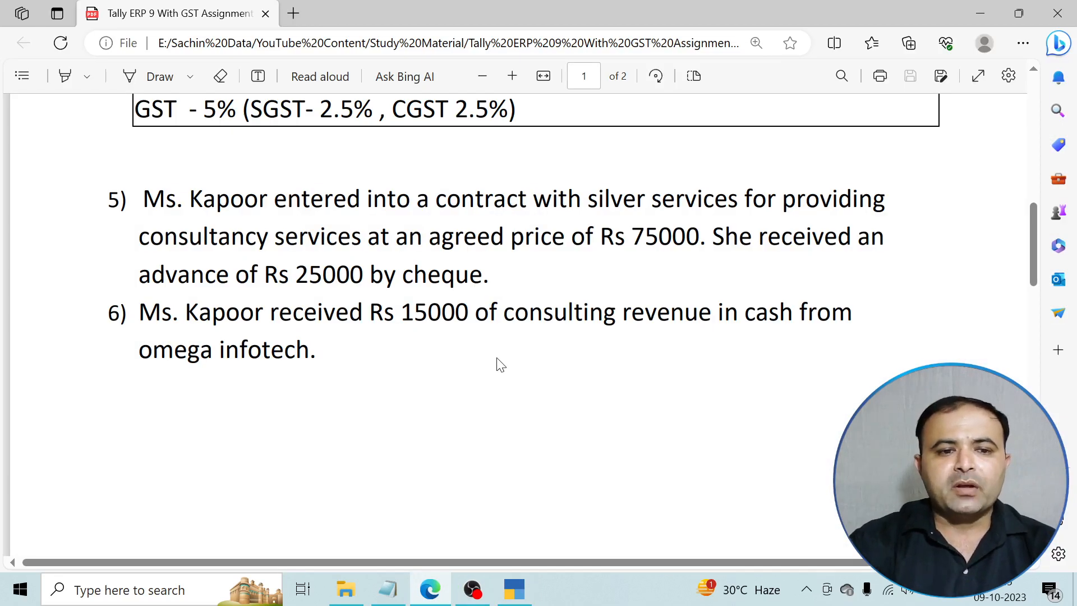
scroll(500, 365, "down", 1)
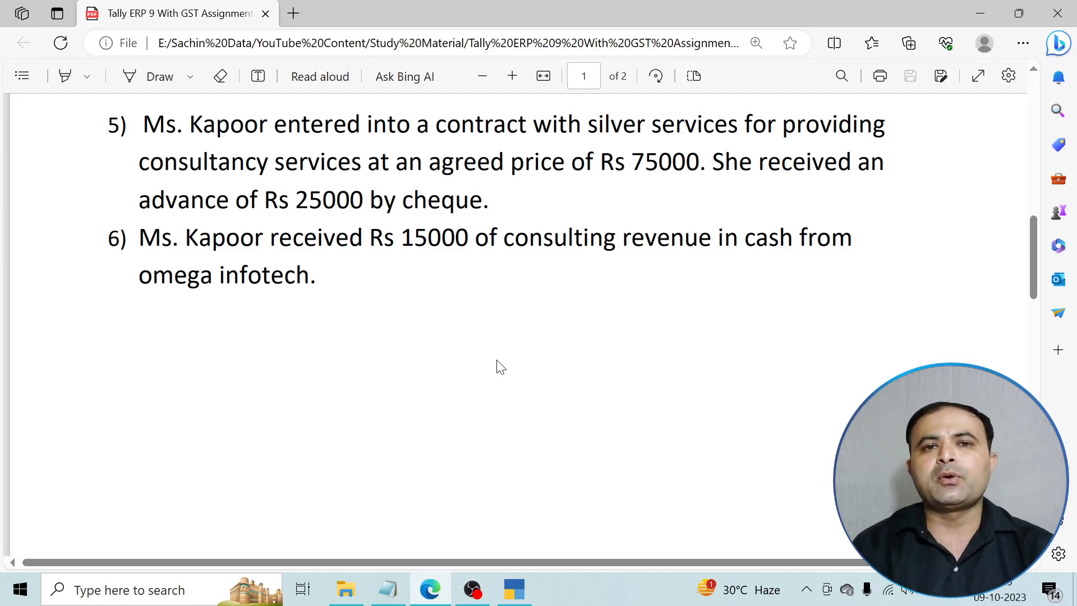
left_click(513, 589)
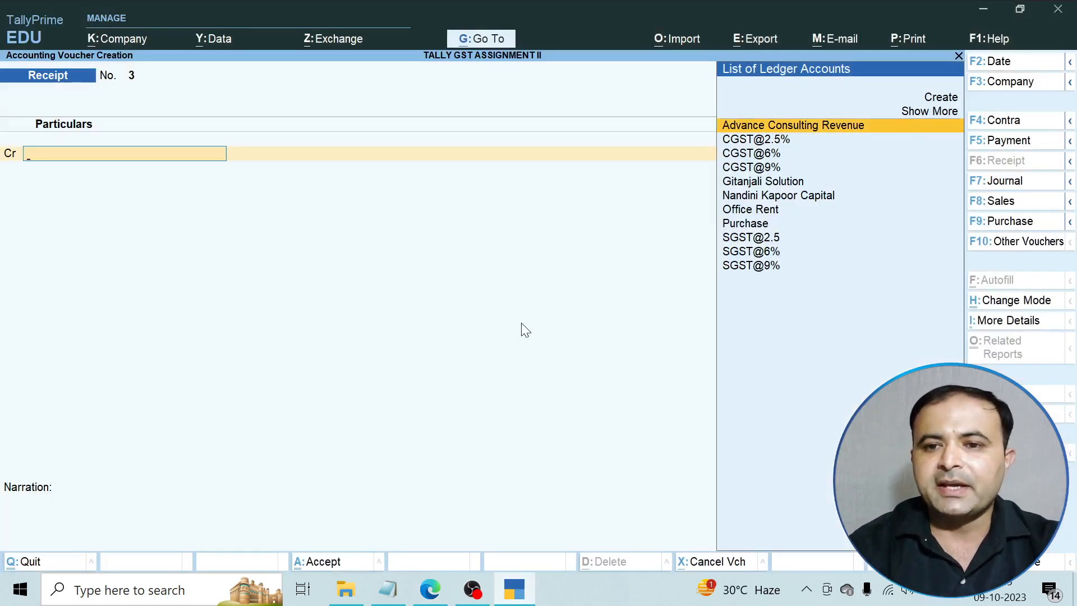
Create ledger 'Consulting Revenue' under Direct Incomes with default GST settings and Services supply.
key("Up")
key("Up")
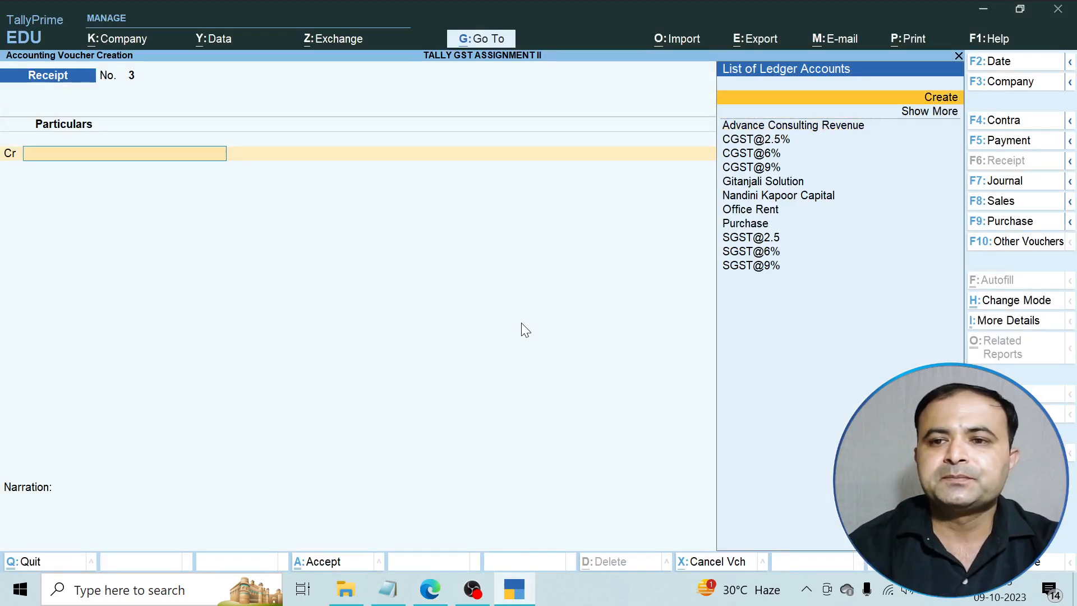
key("Return")
type("Consult")
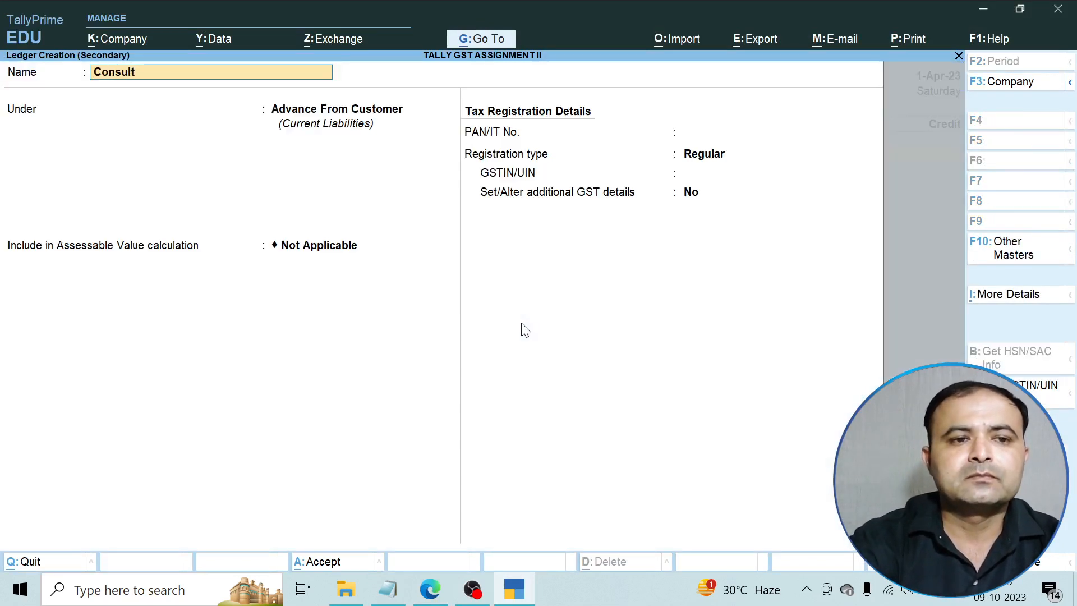
type("ing Revenue")
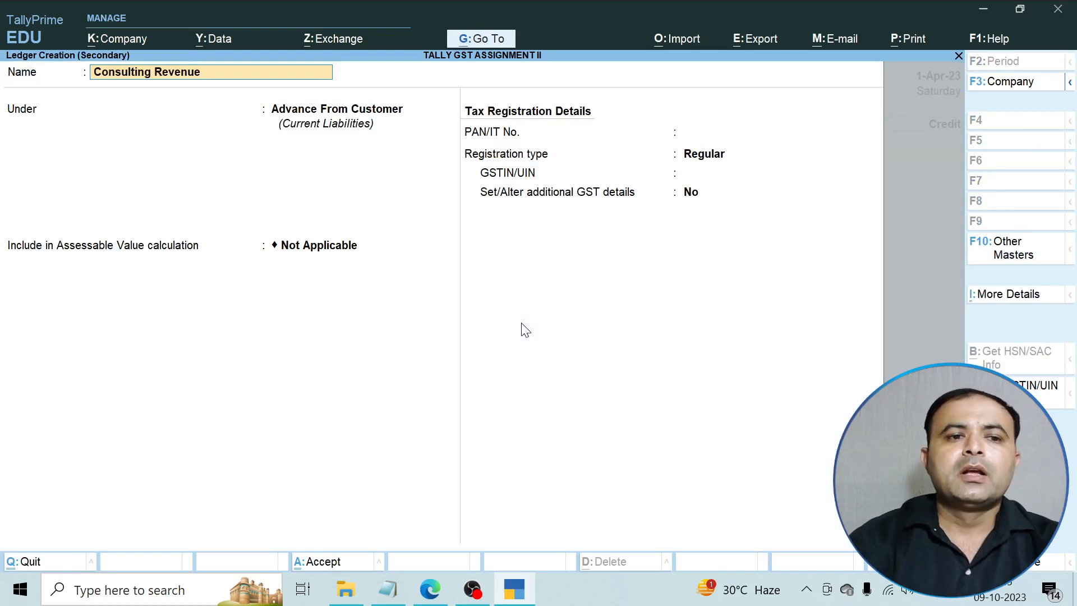
key("Return")
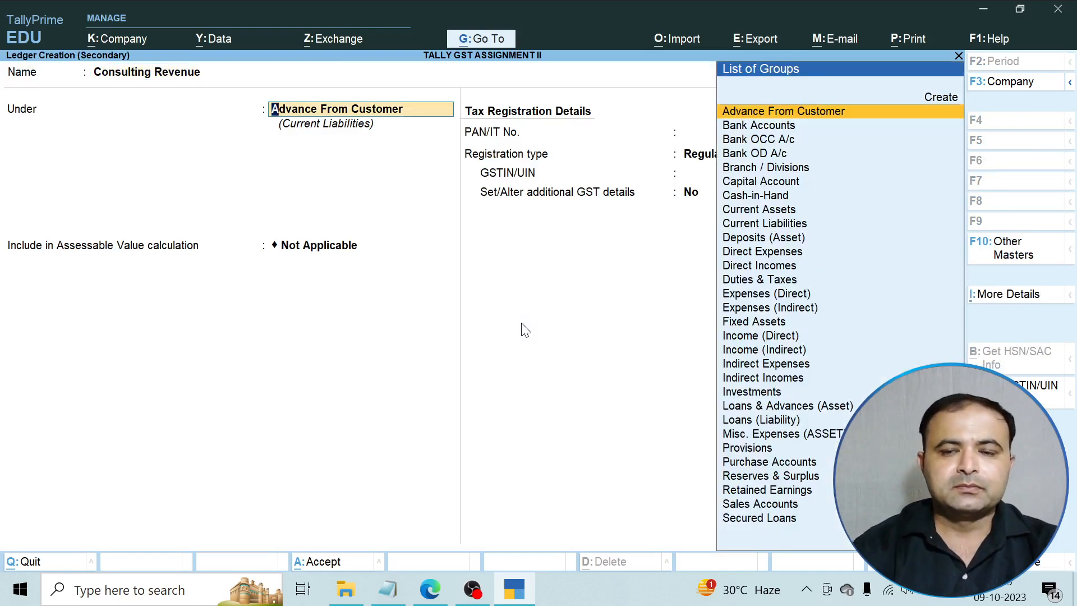
type("D")
key("Down")
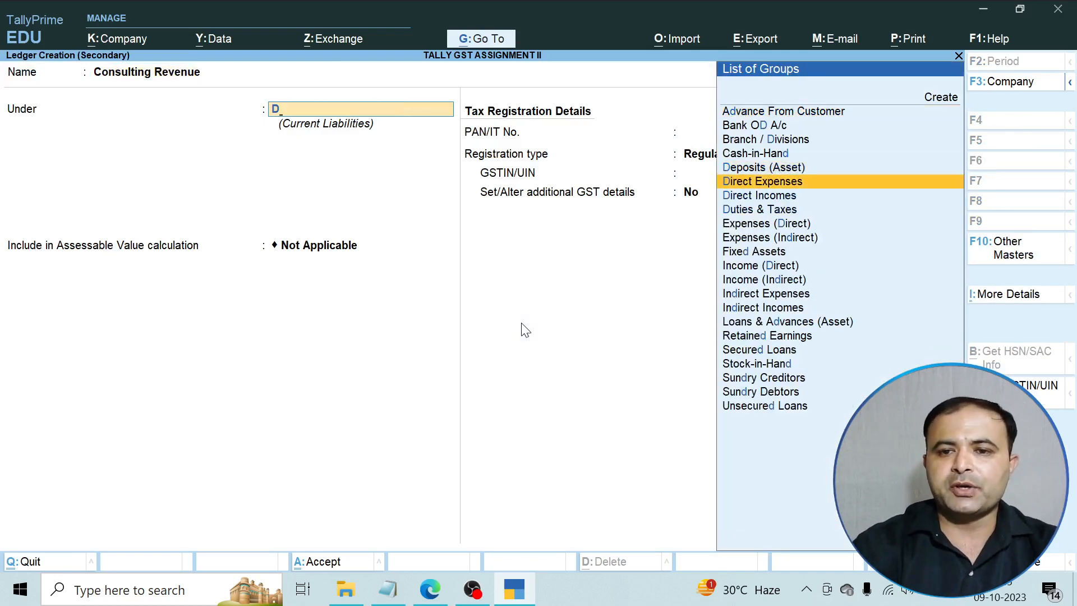
key("Down")
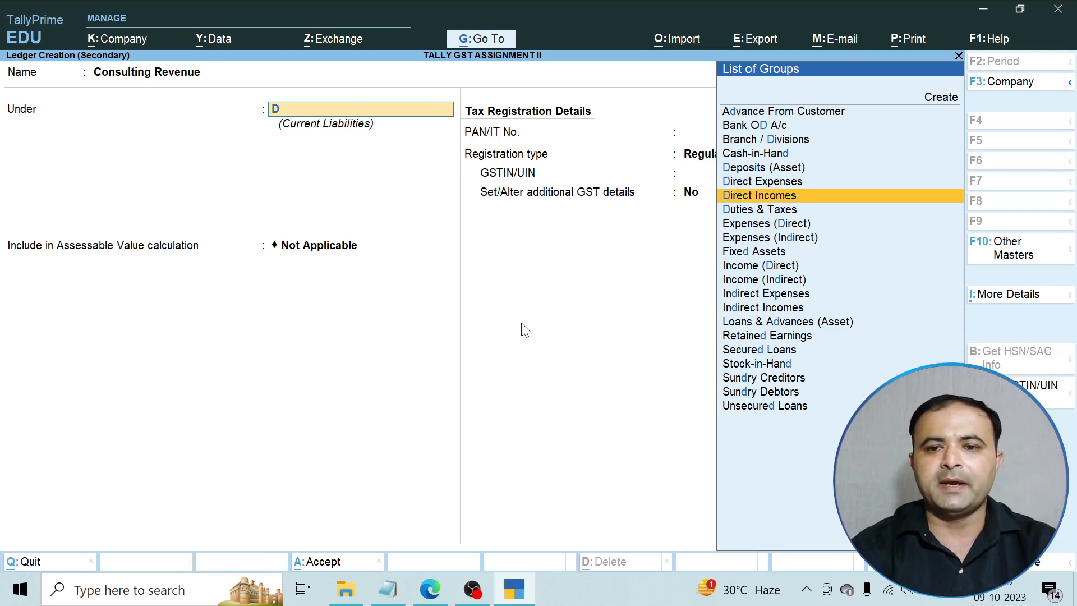
key("Return")
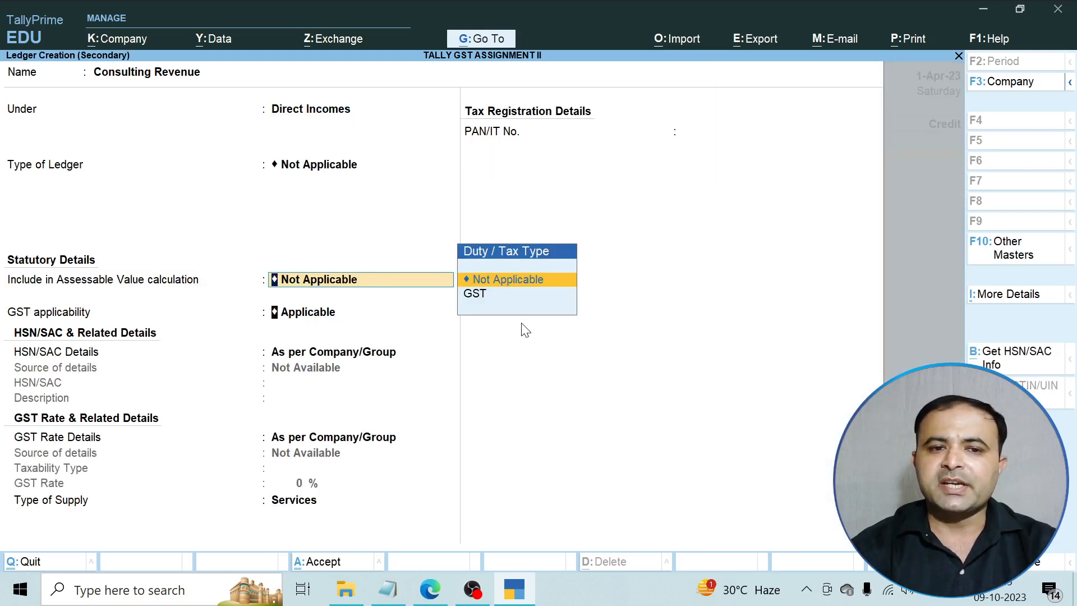
key("Return")
key("Return")
key("Return")
key("Return")
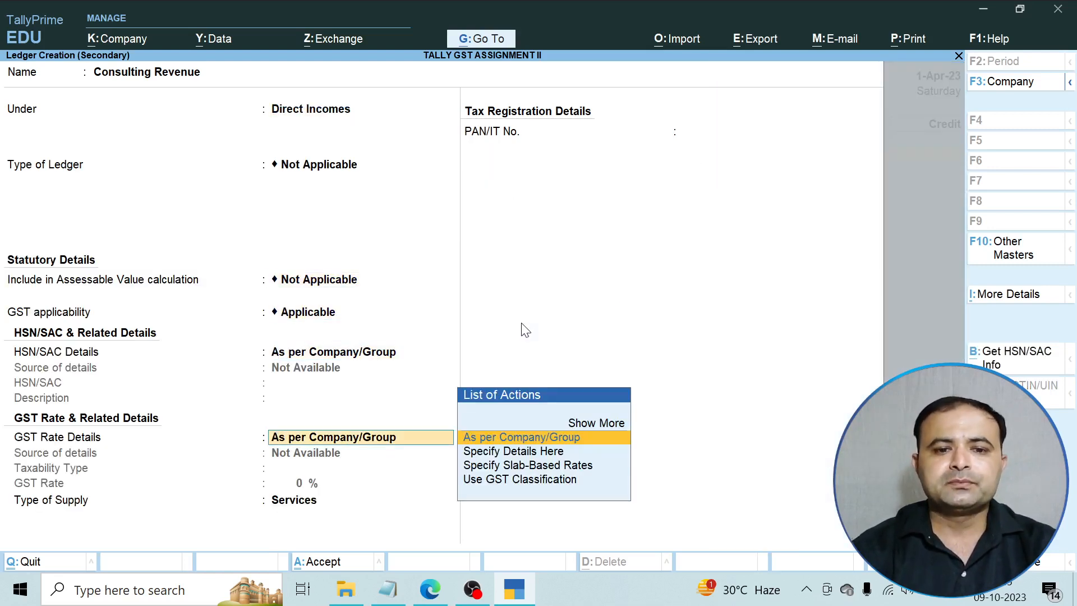
key("Return")
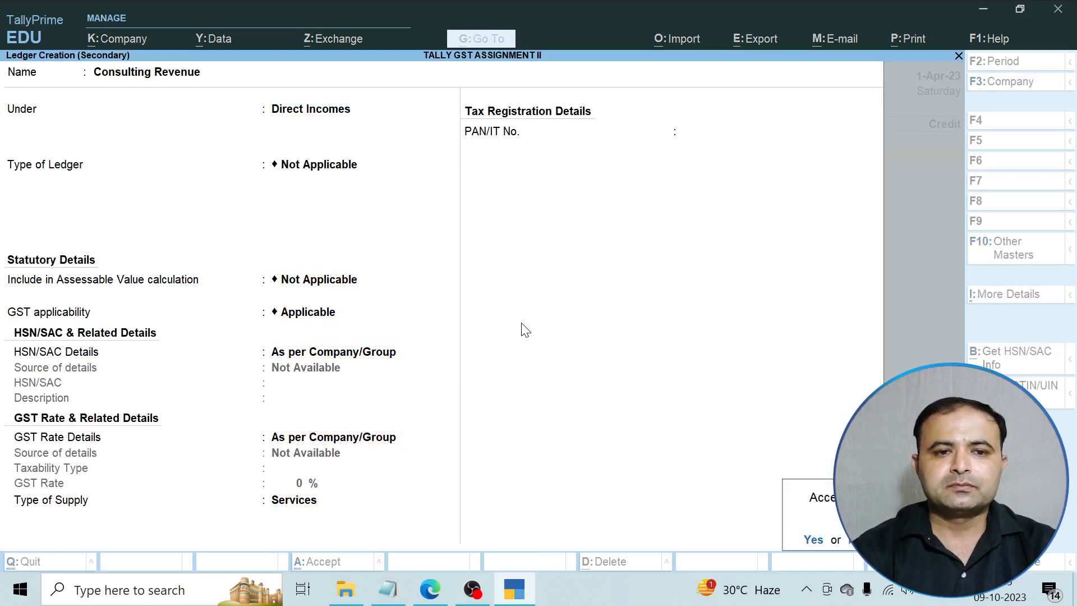
key("Return")
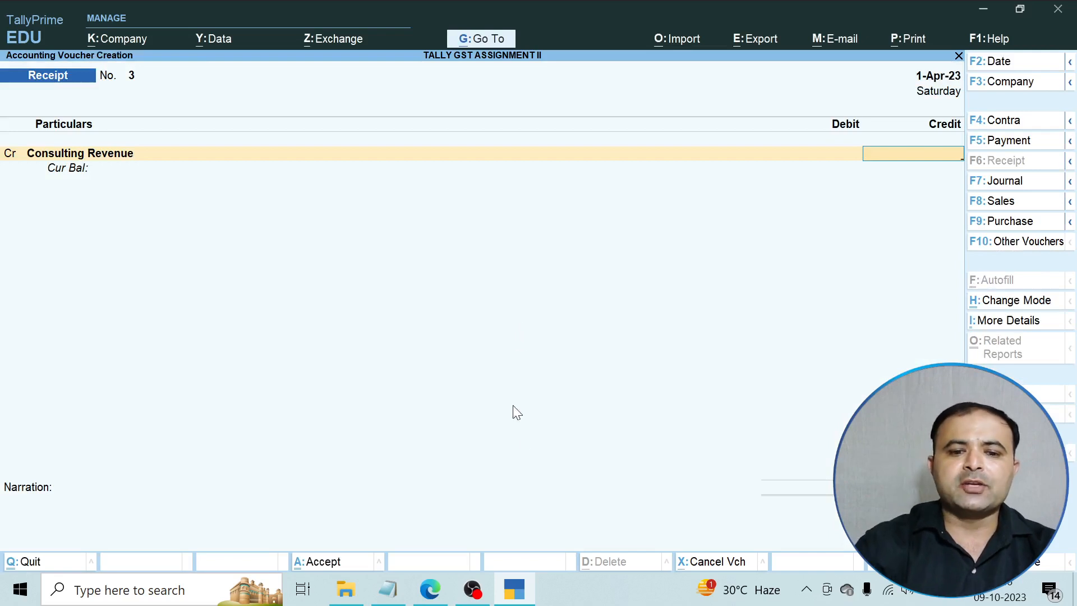
Enter 15,000 as the Consulting Revenue credit, keeping the default GST rate details.
left_click(440, 595)
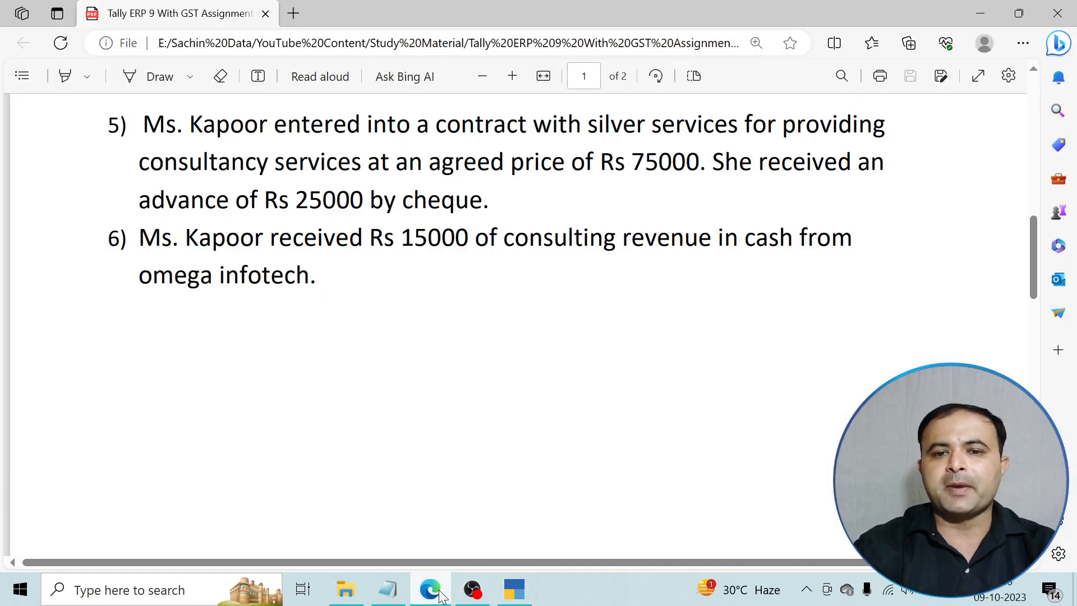
left_click(440, 594)
type("15000")
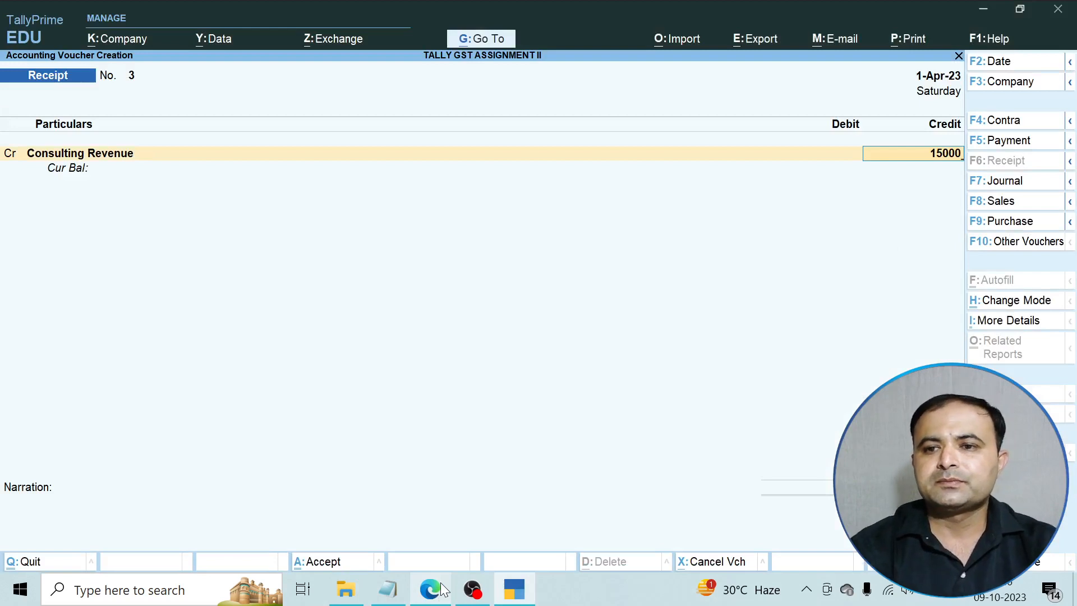
key("Return")
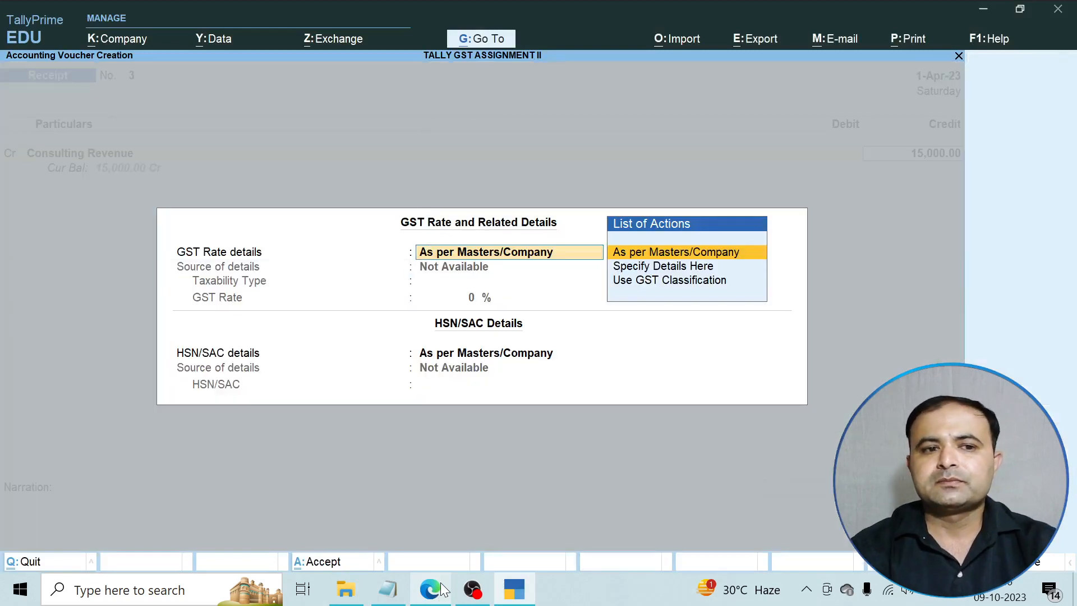
key("Return")
key("Return")
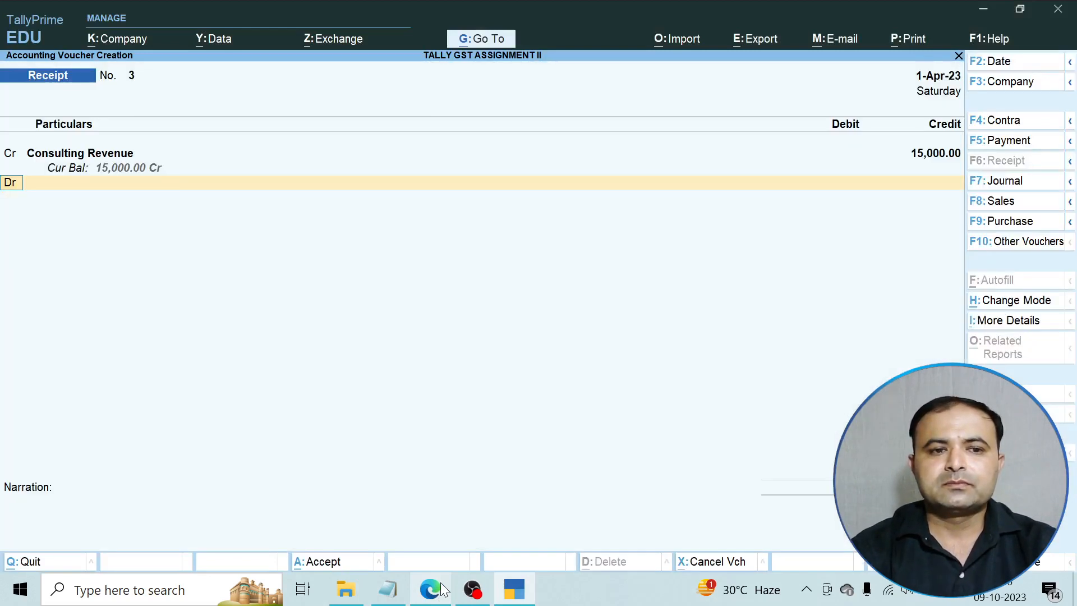
Debit Cash with Unknown registration type and save receipt No. 3.
key("Down")
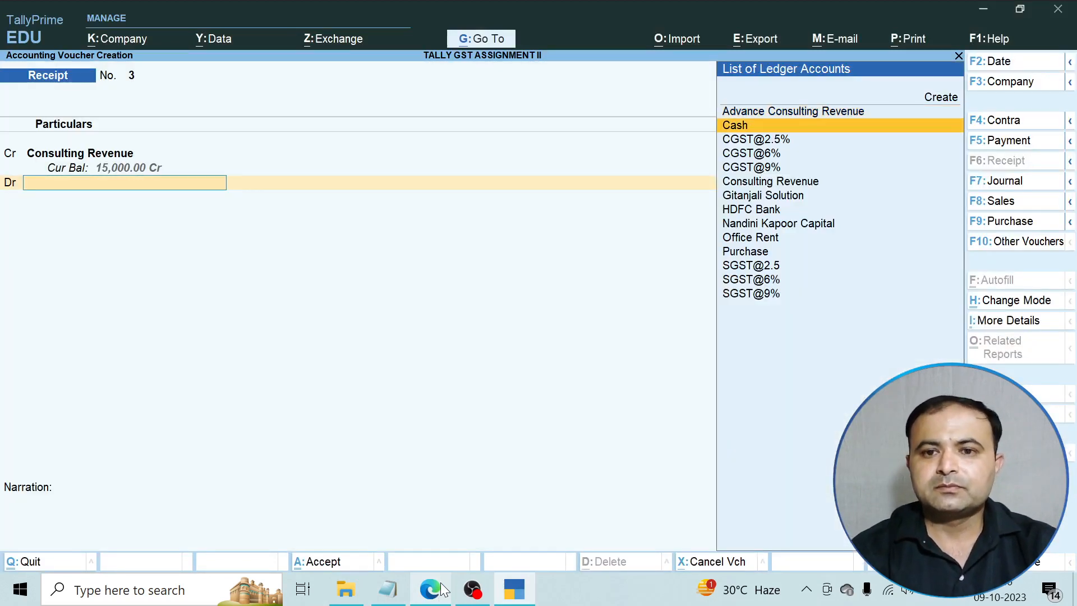
key("Return")
key("Return")
key("Return")
key("Return")
key("Return")
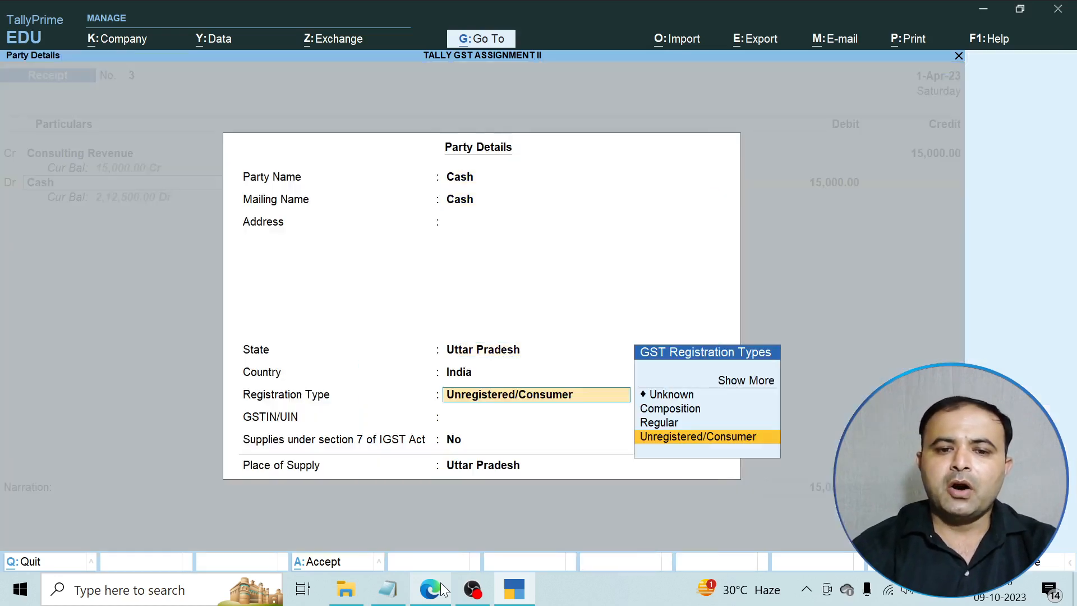
key("Up")
key("Up")
key("Up")
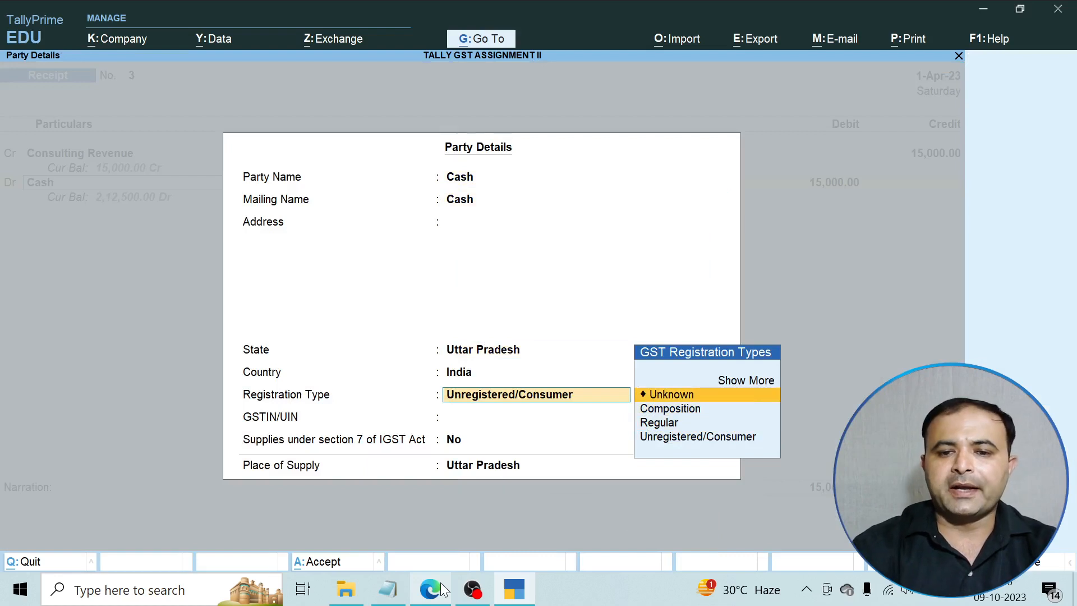
key("Return")
key("Return")
key("Return")
key("Return")
key("Return")
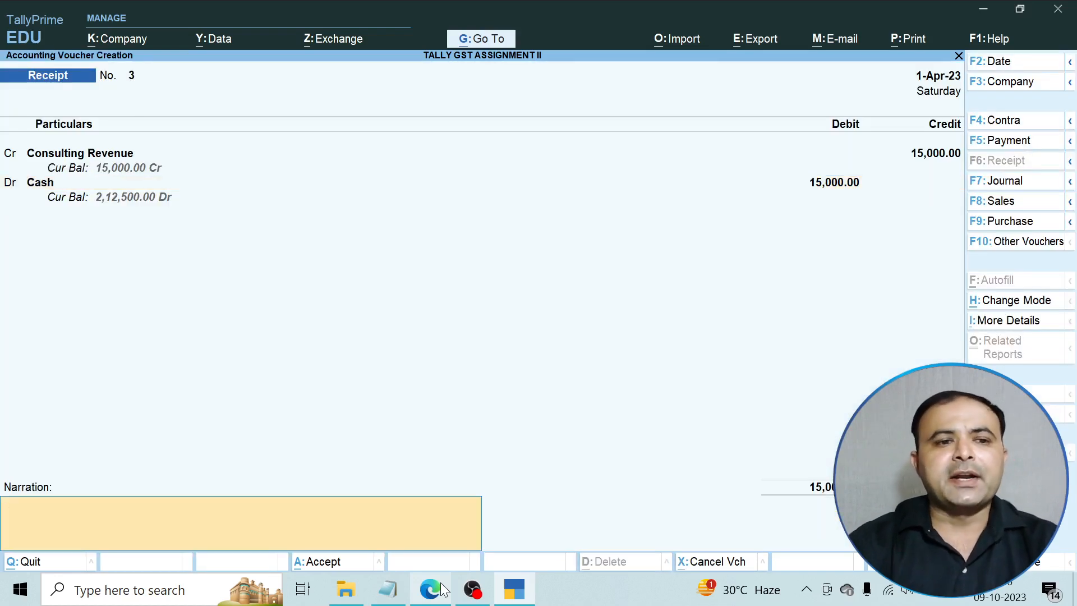
key("Return")
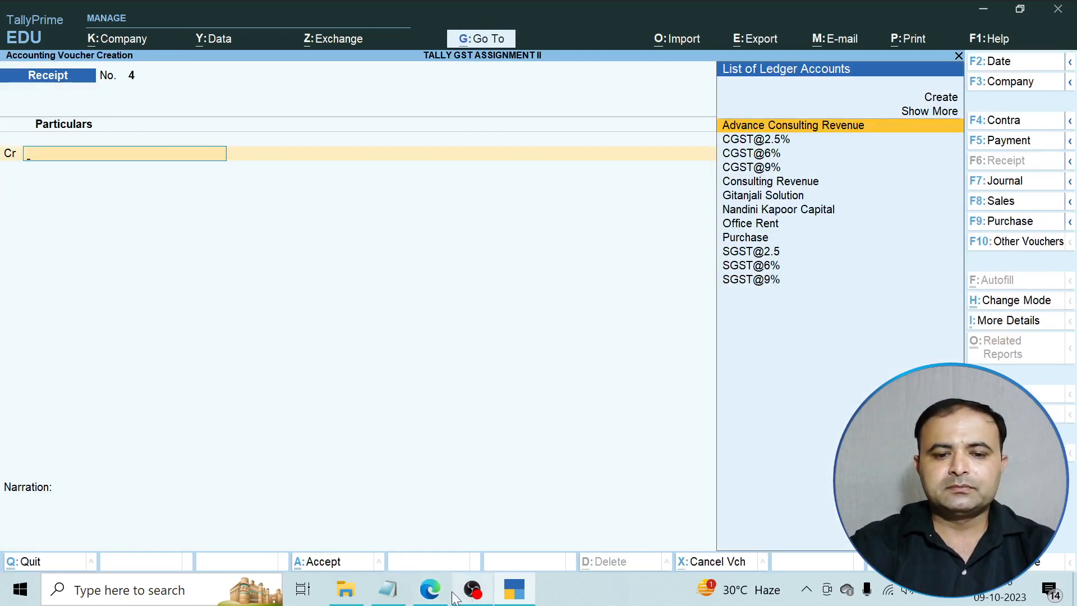
left_click(430, 589)
Read assignment item 7's Rs 35000 cash advance for consulting revenue, then return to TallyPrime.
scroll(420, 408, "down", 10)
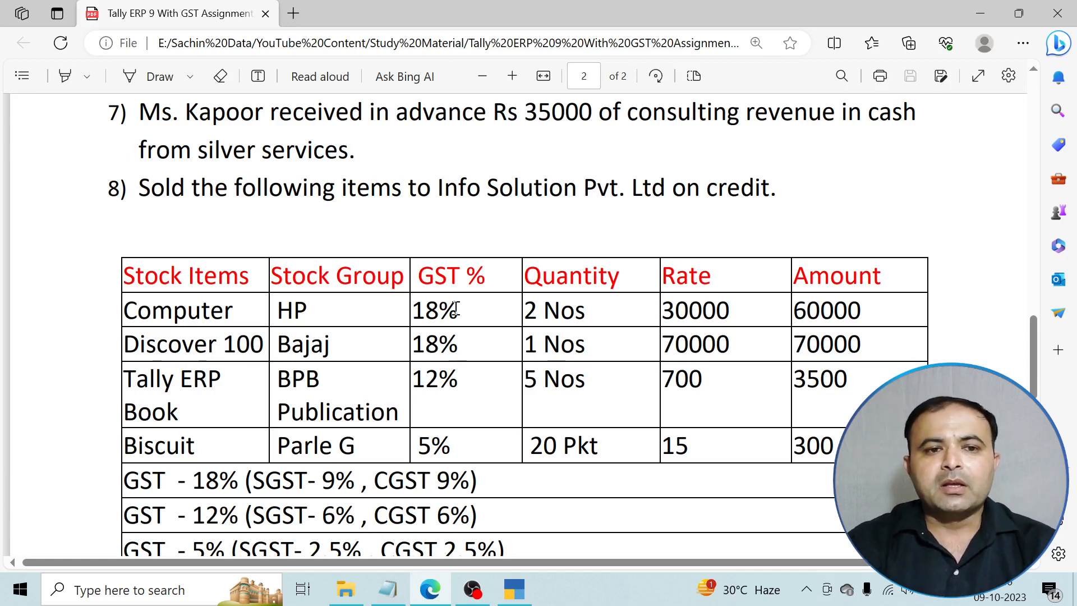
scroll(456, 309, "up", 3)
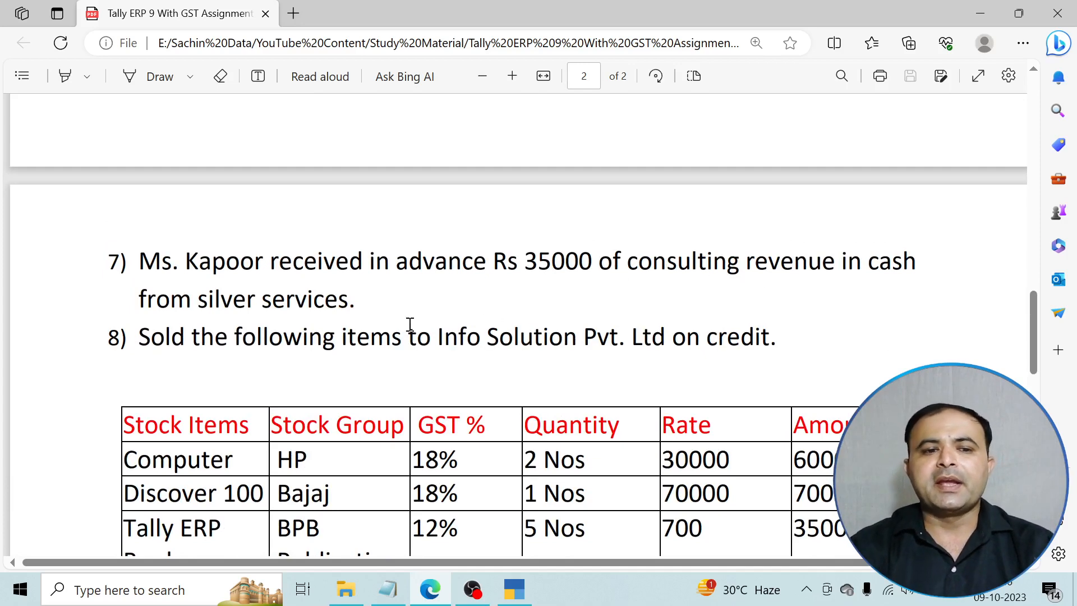
scroll(299, 316, "up", 10)
scroll(550, 357, "down", 1)
scroll(573, 429, "down", 1)
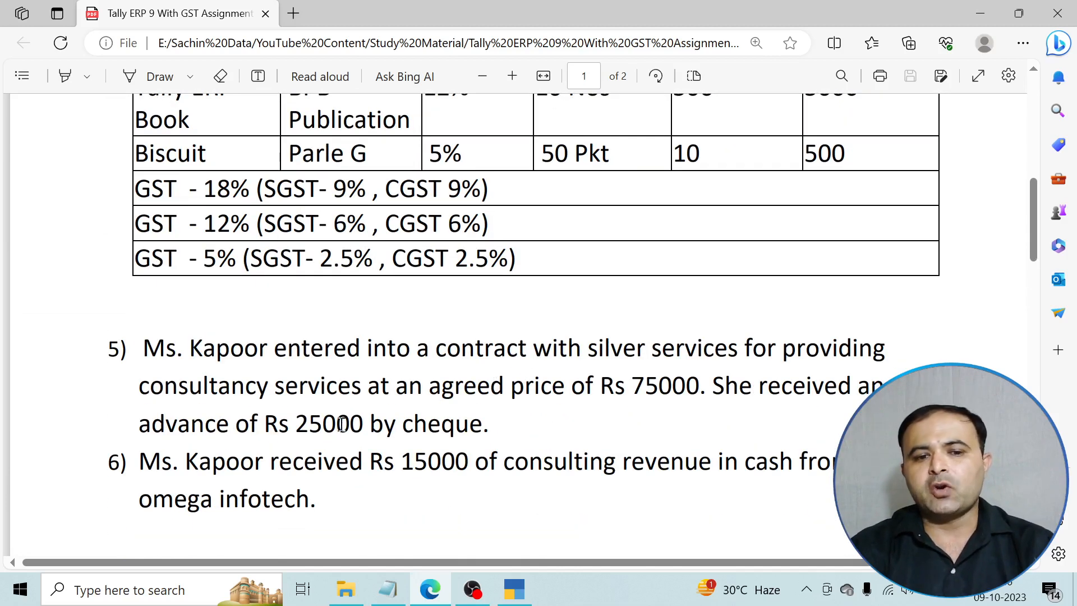
scroll(345, 449, "down", 4)
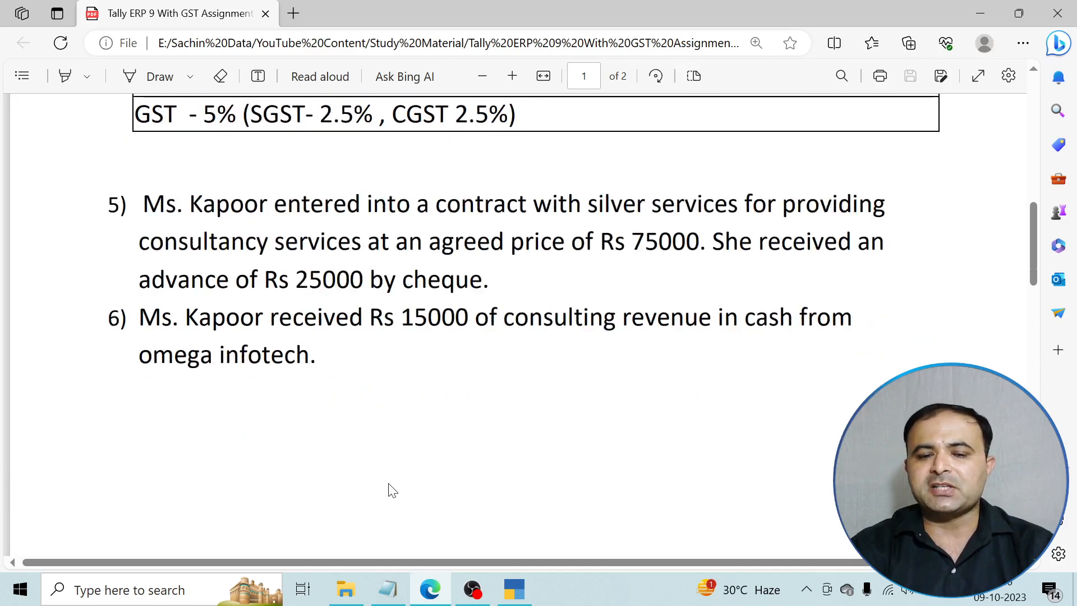
scroll(392, 485, "down", 4)
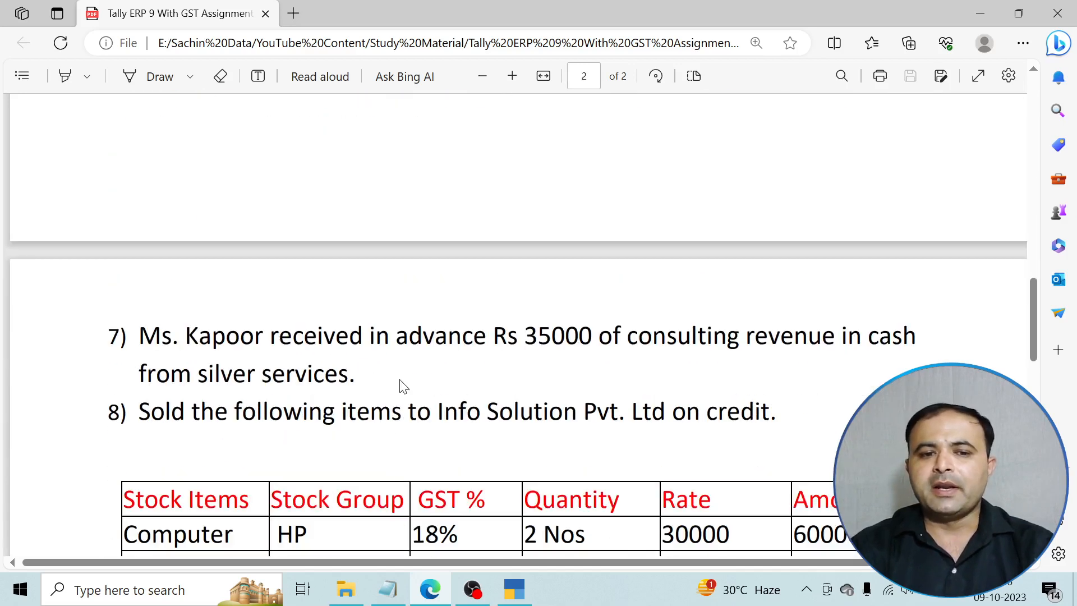
scroll(402, 385, "down", 1)
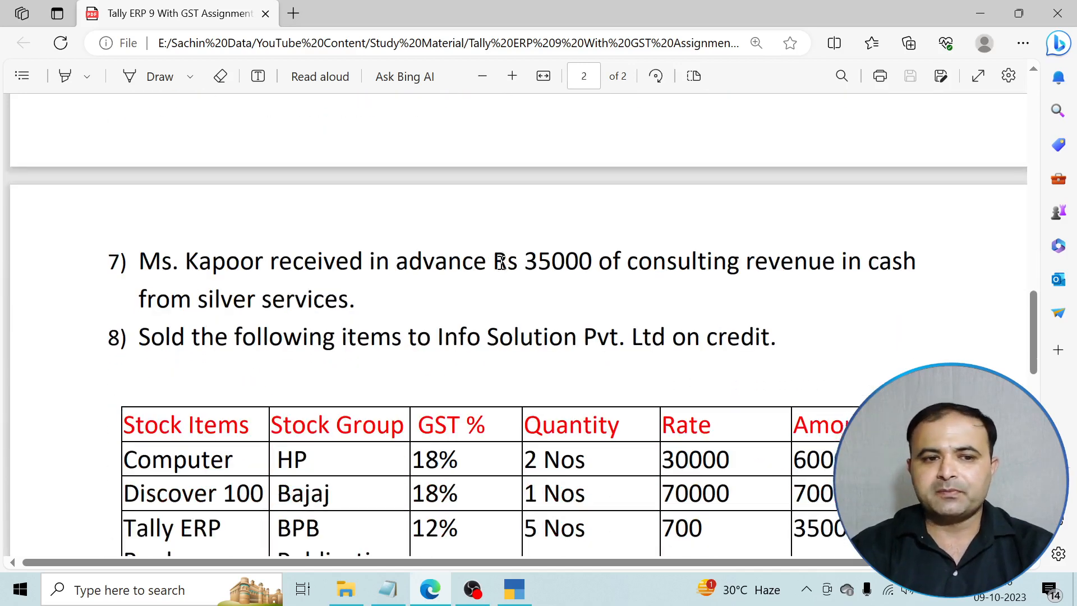
mouse_move(515, 592)
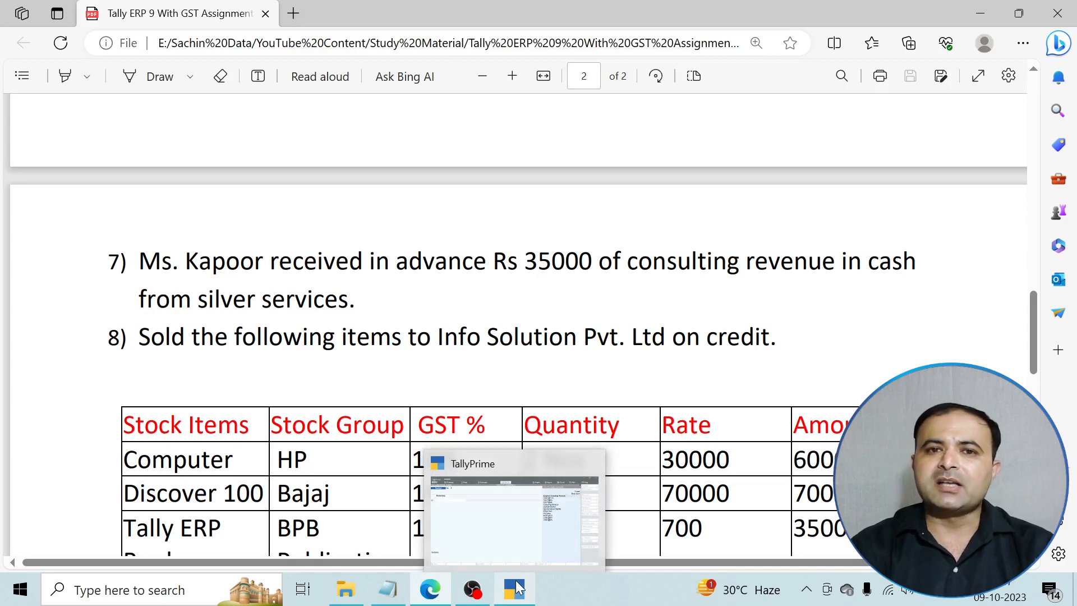
left_click(517, 588)
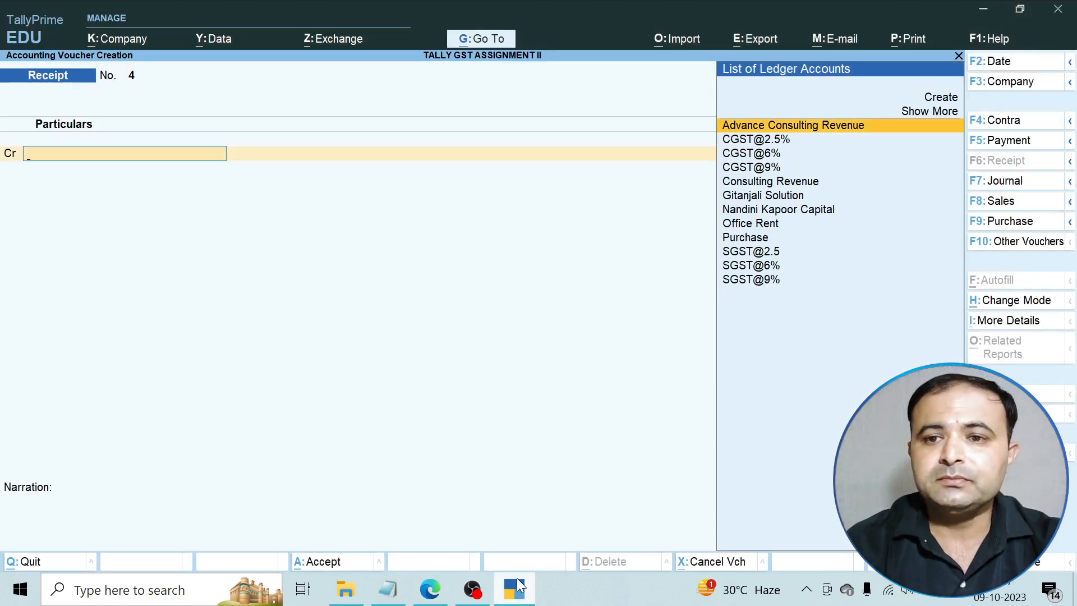
Credit Advance Consulting Revenue 35,000 and debit Cash 35,000 in receipt No. 4, then save.
key("Return")
type("3")
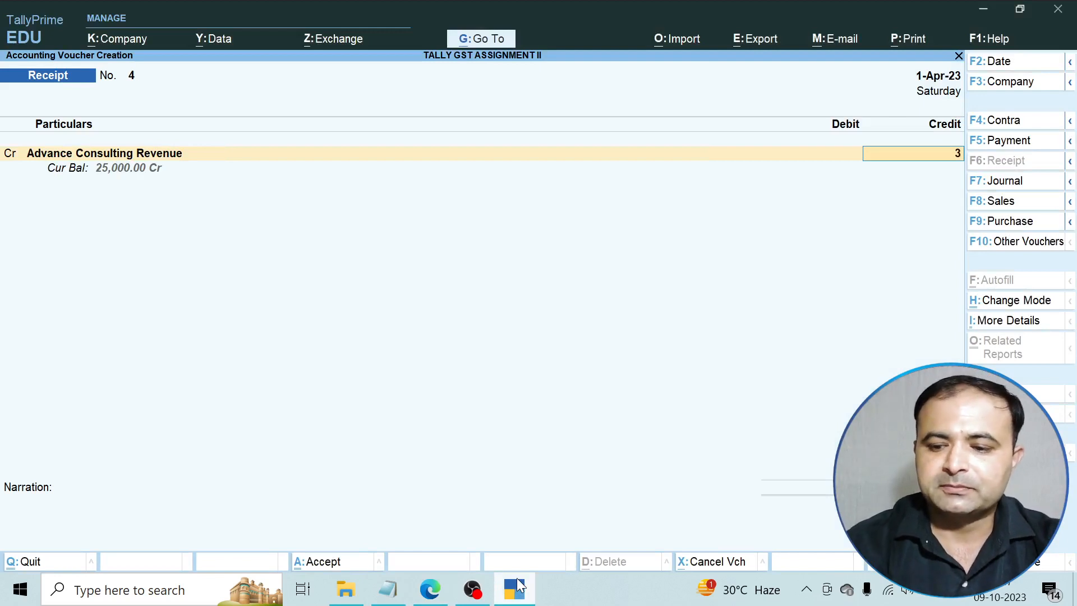
type("5,000")
key("Return")
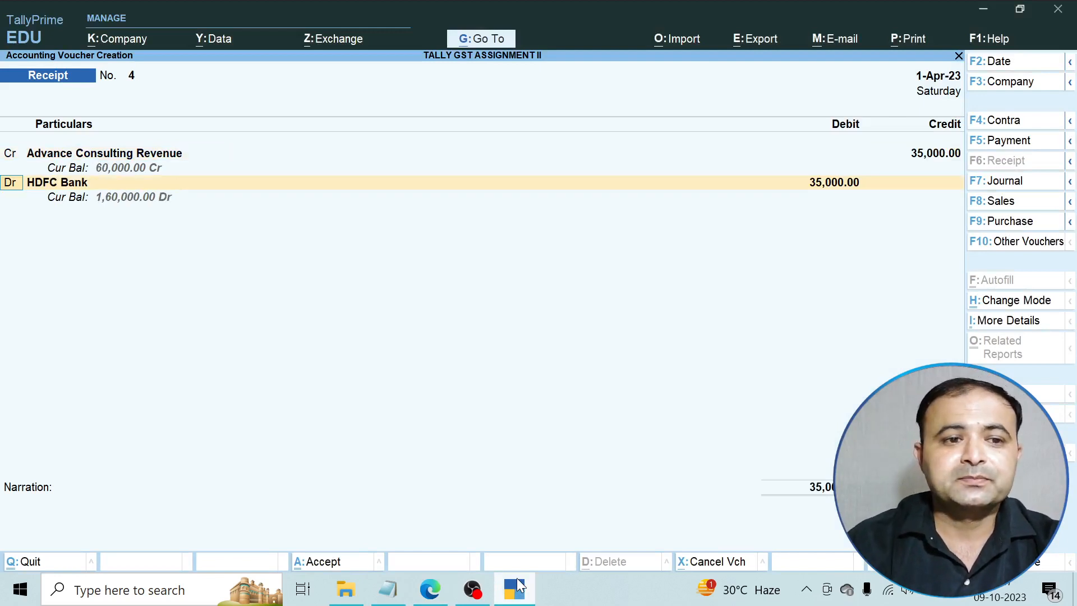
key("Return")
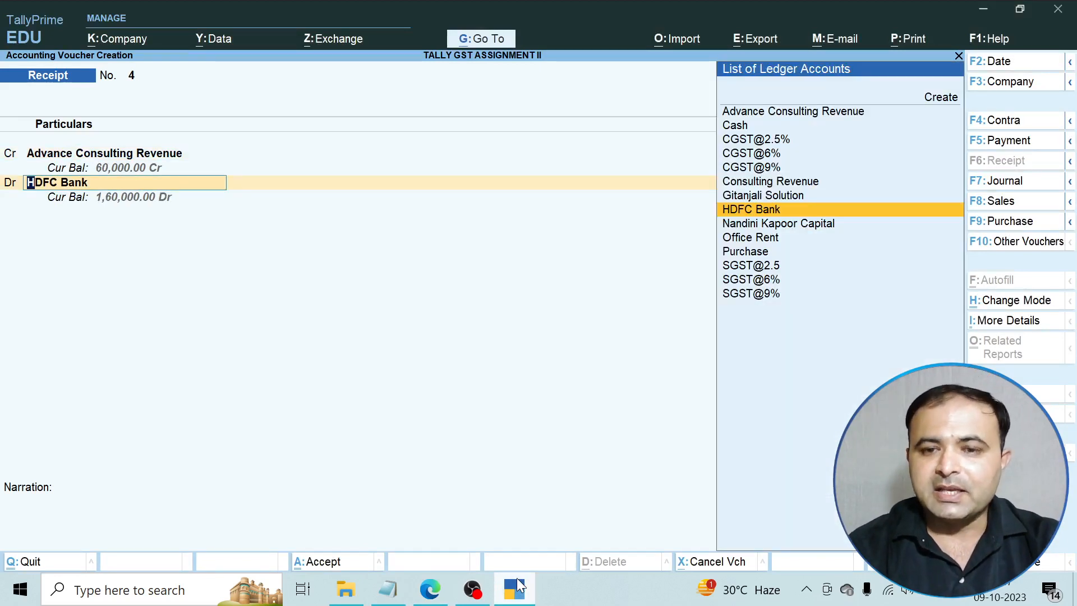
key("Up")
key("Up")
key("Up")
key("Up")
key("Up")
key("Up")
key("Return")
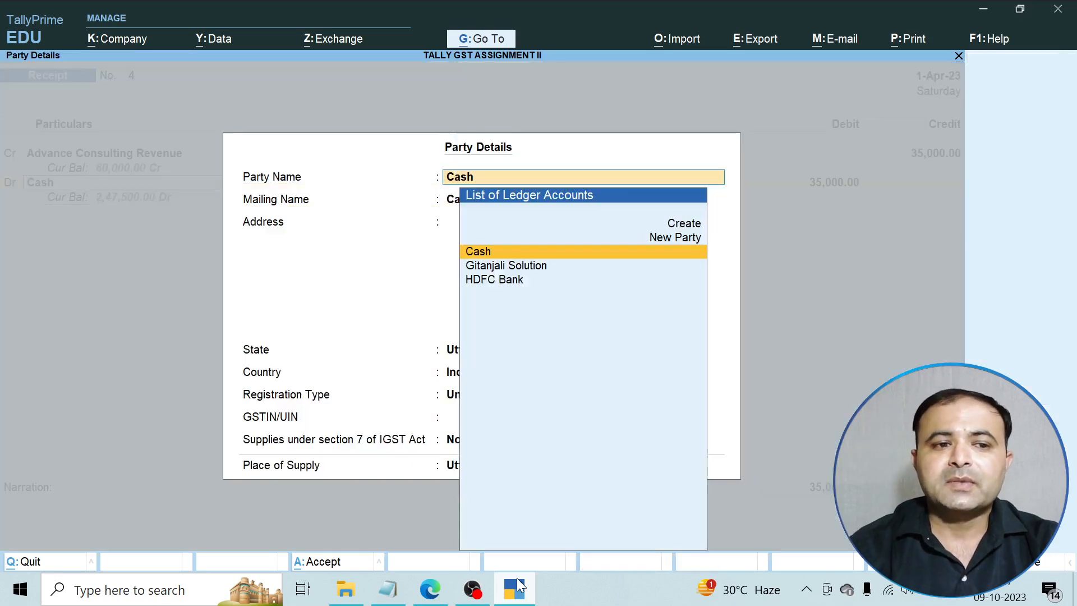
key("Return")
key("Return")
key("Return")
key("Return")
key("Return")
key("Return")
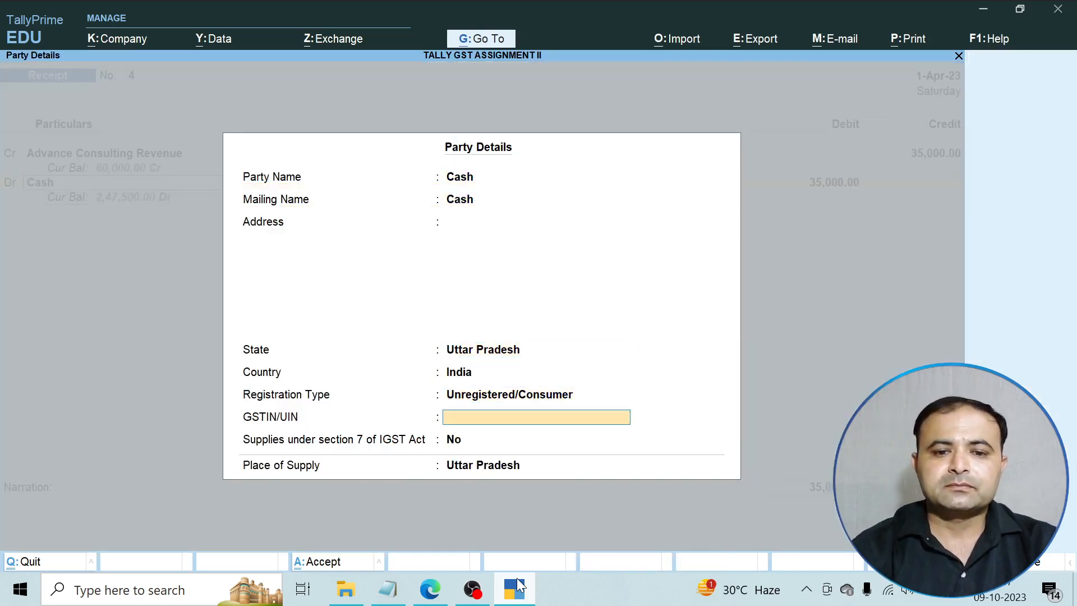
key("Return")
key("Return")
key("Return")
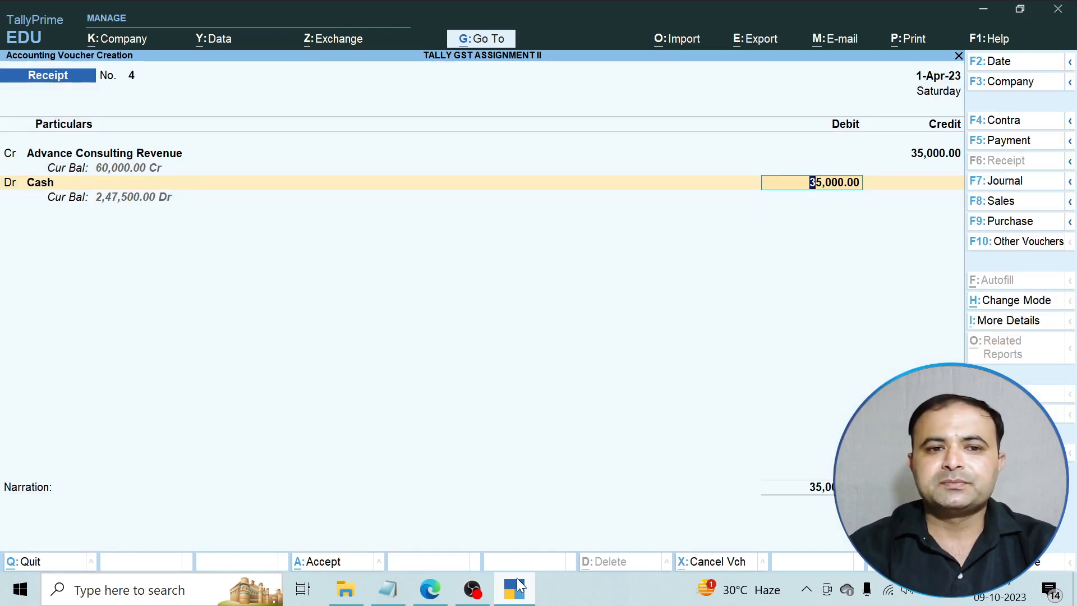
key("Return")
key("Return")
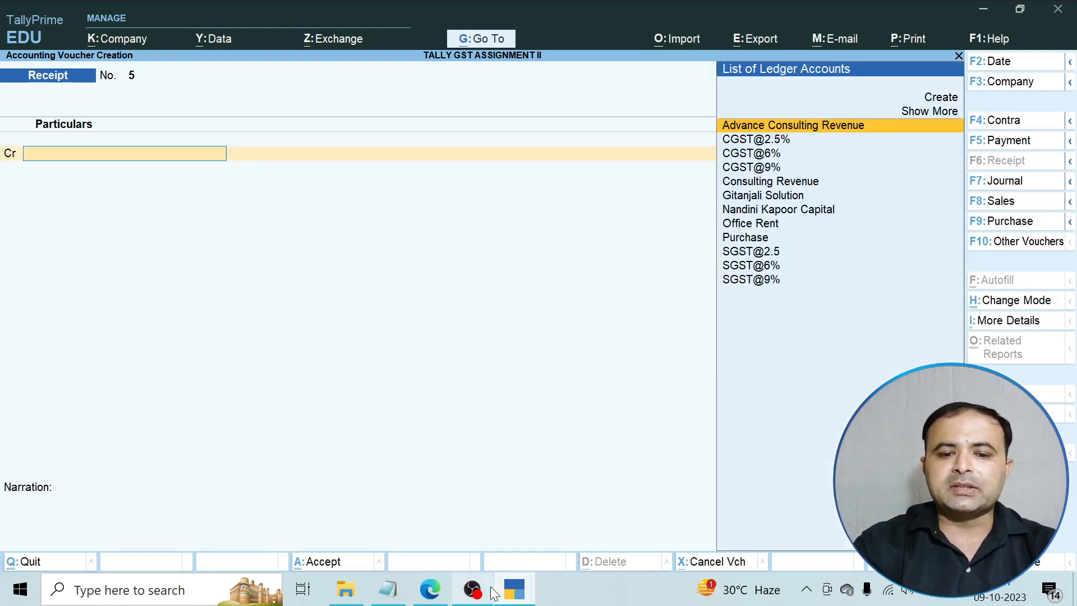
Review item 8's credit sale of four stock items with GST rates in the assignment PDF.
left_click(430, 589)
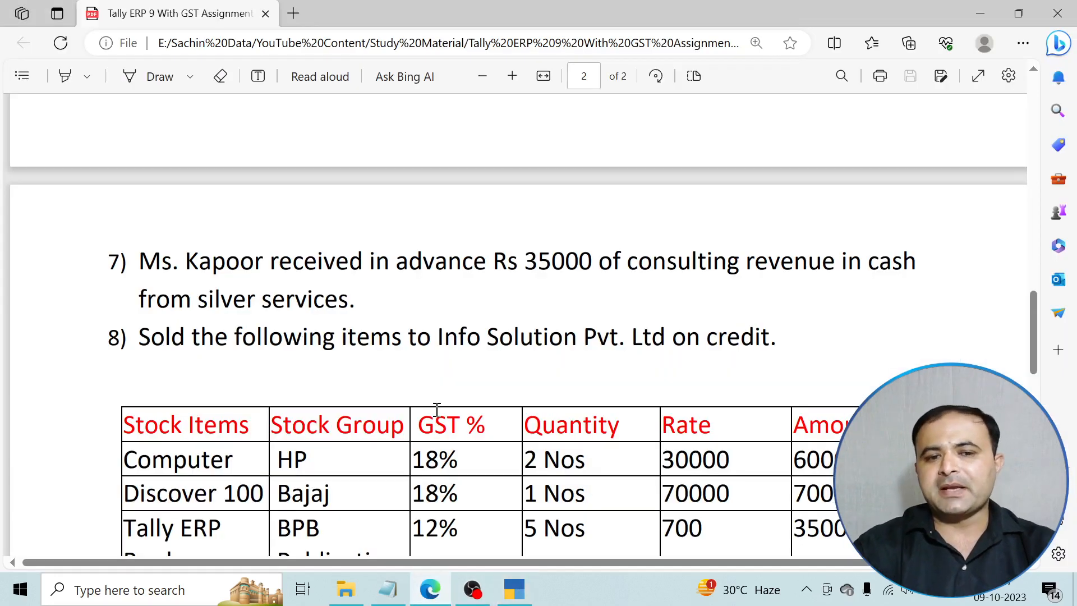
scroll(436, 407, "down", 4)
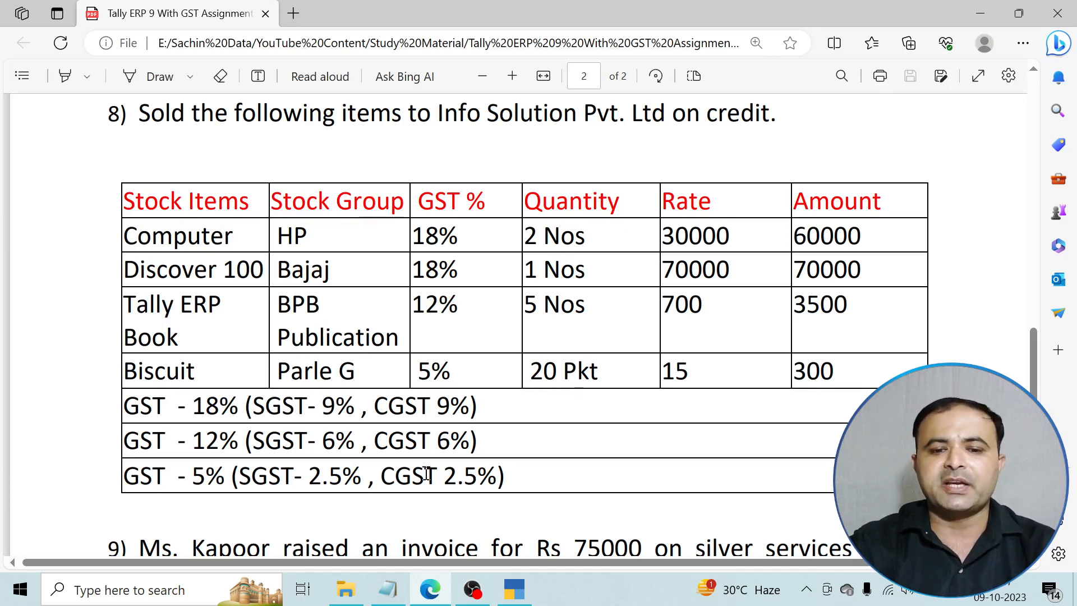
left_click(511, 595)
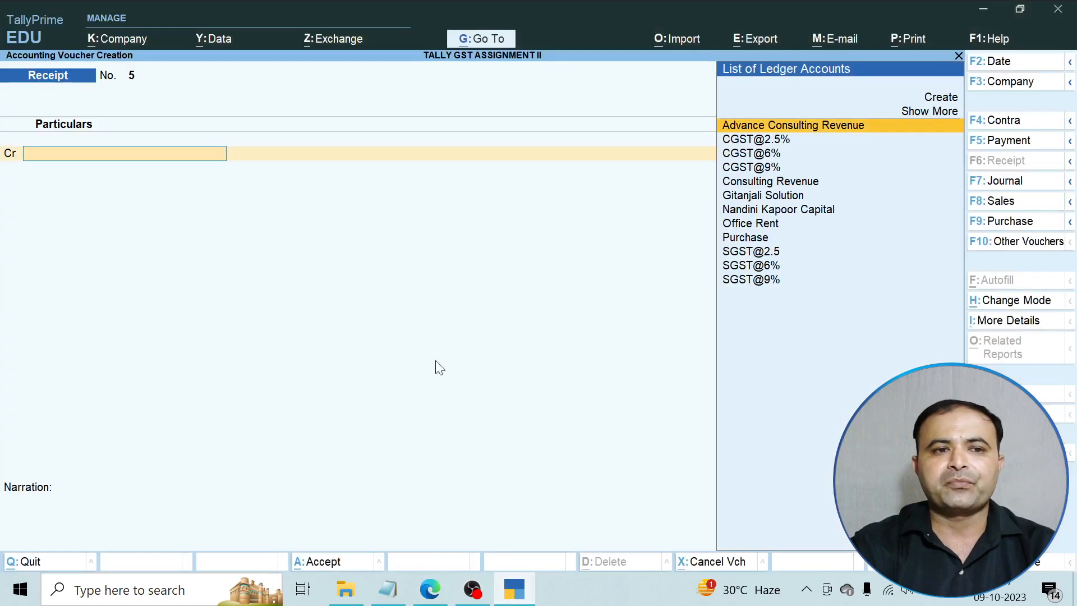
Start a sales voucher and create a new party ledger named 'Info Solution'.
left_click(989, 203)
key("Up")
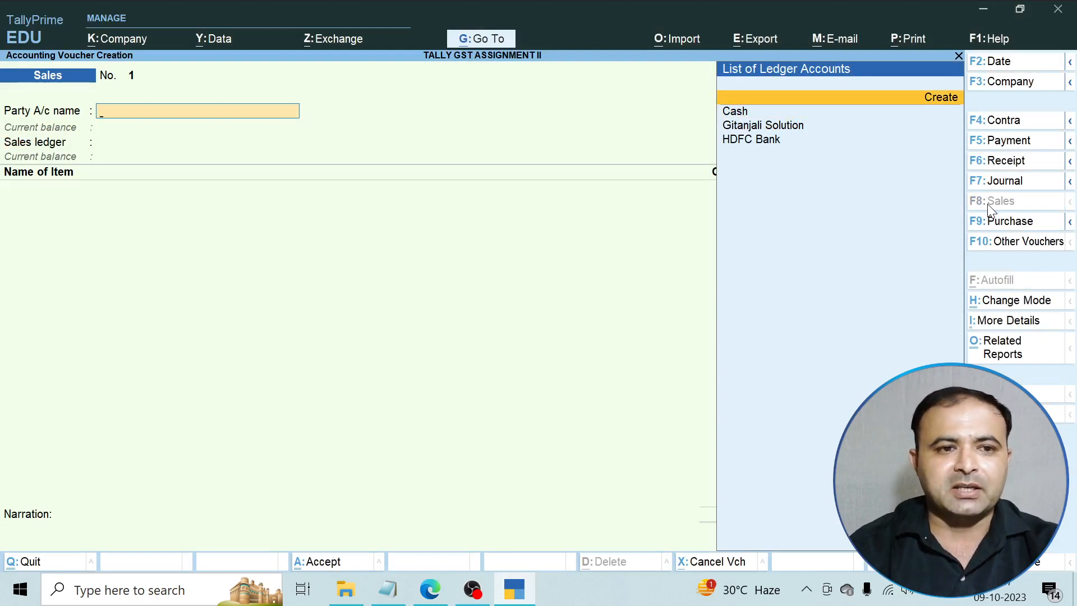
key("Return")
type("Infosu")
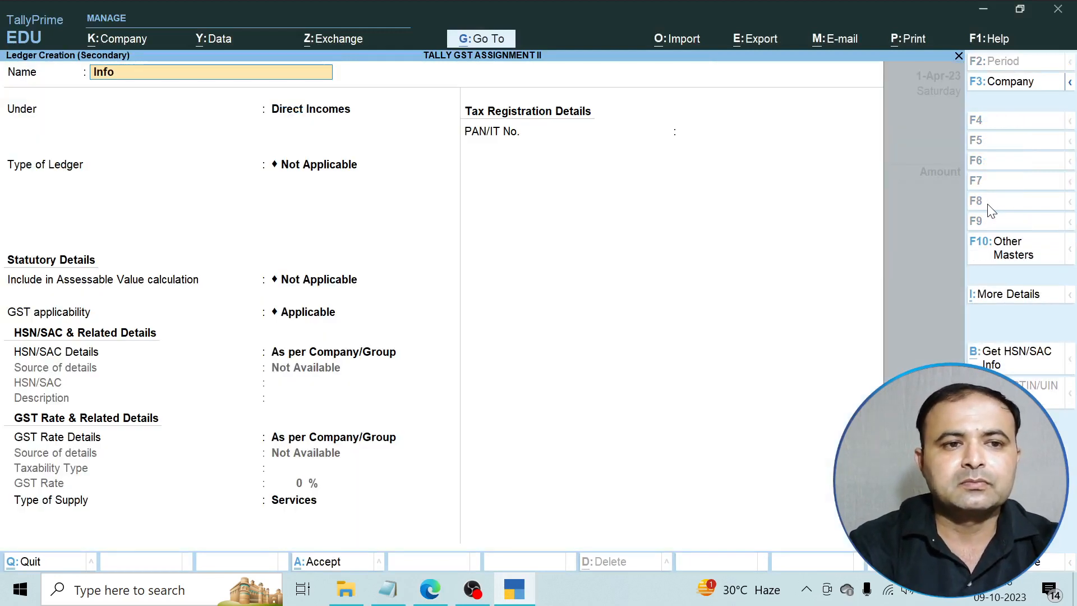
type("l")
key("BackSpace")
key("BackSpace")
key("BackSpace")
type("Souli")
key("BackSpace")
key("BackSpace")
key("BackSpace")
type("lution Pvt. Ltd")
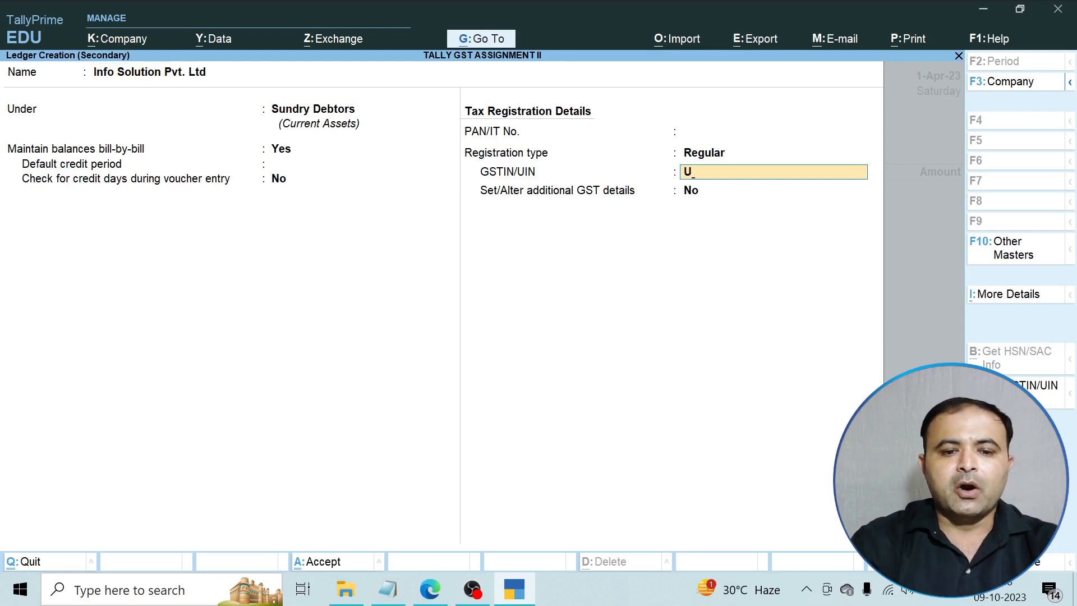
Select the third GST number in Notepad for copying.
left_click(391, 593)
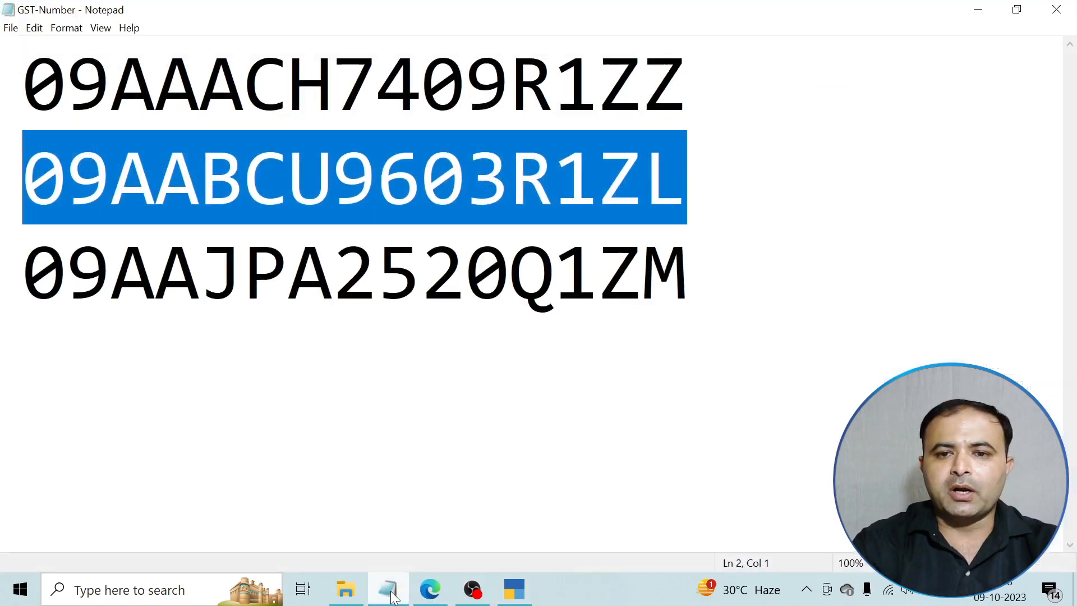
left_click_drag(697, 282, 28, 266)
key("ctrl+c")
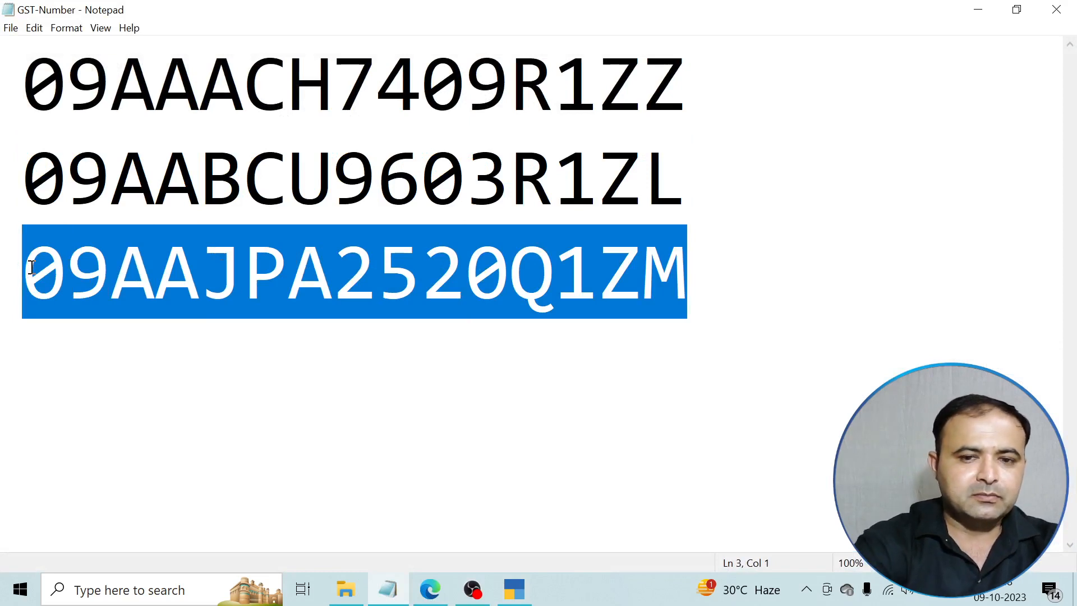
left_click(971, 16)
Paste the GST number into Info Solution Pvt. Ltd's GSTIN/UIN, save the ledger, and reopen it for alteration.
key("BackSpace")
key("ctrl+v")
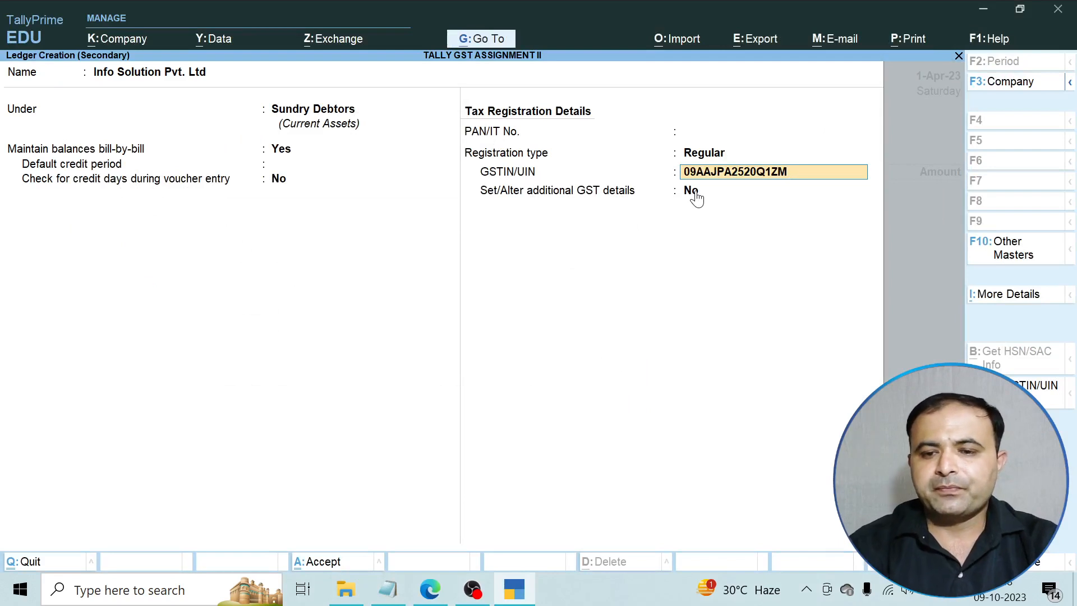
key("Return")
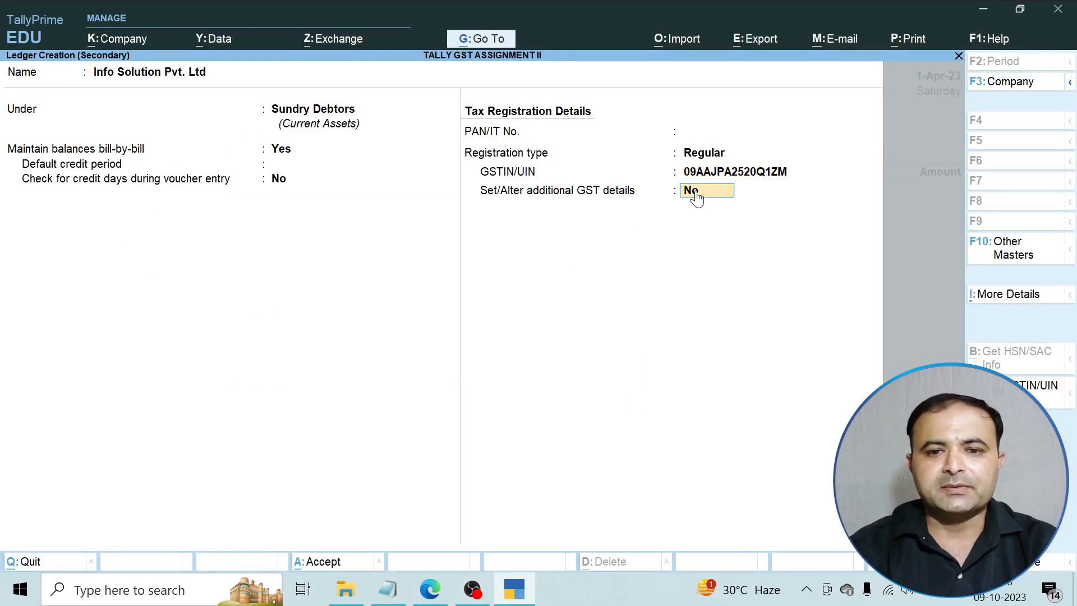
key("Return")
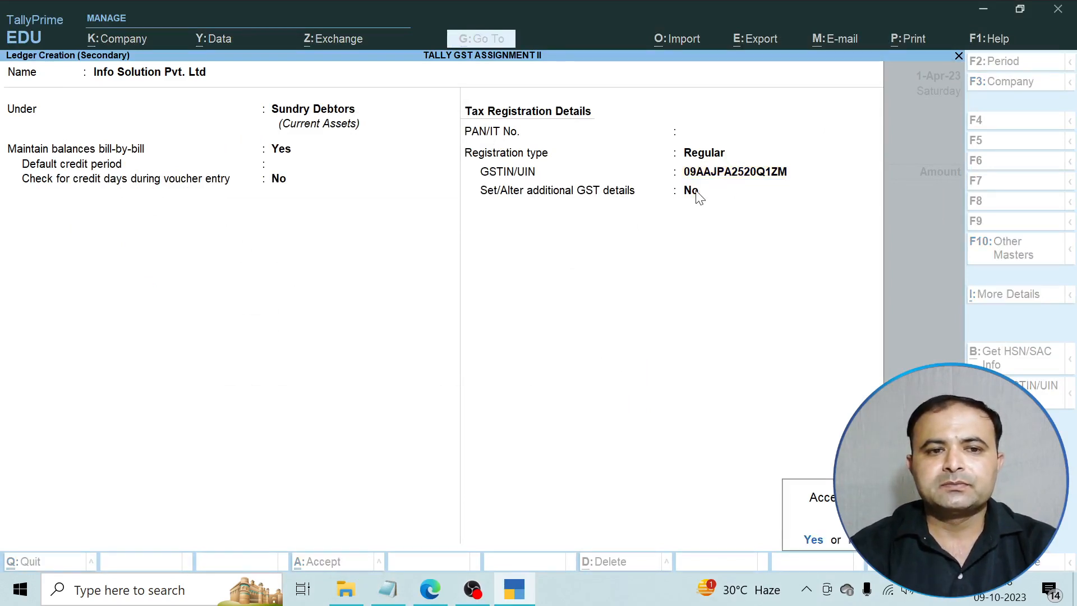
key("Return")
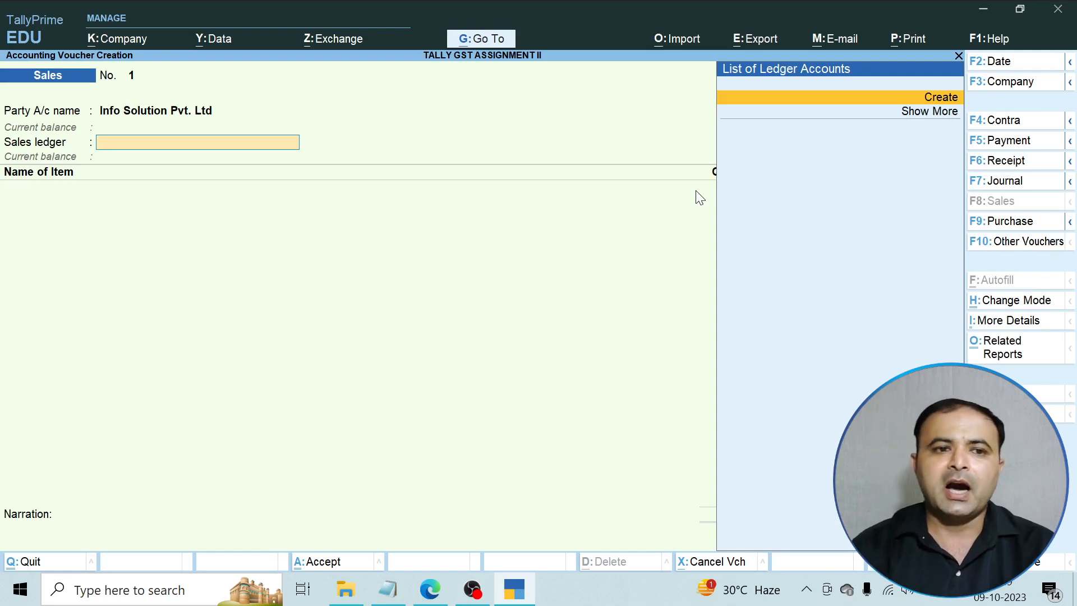
key("BackSpace")
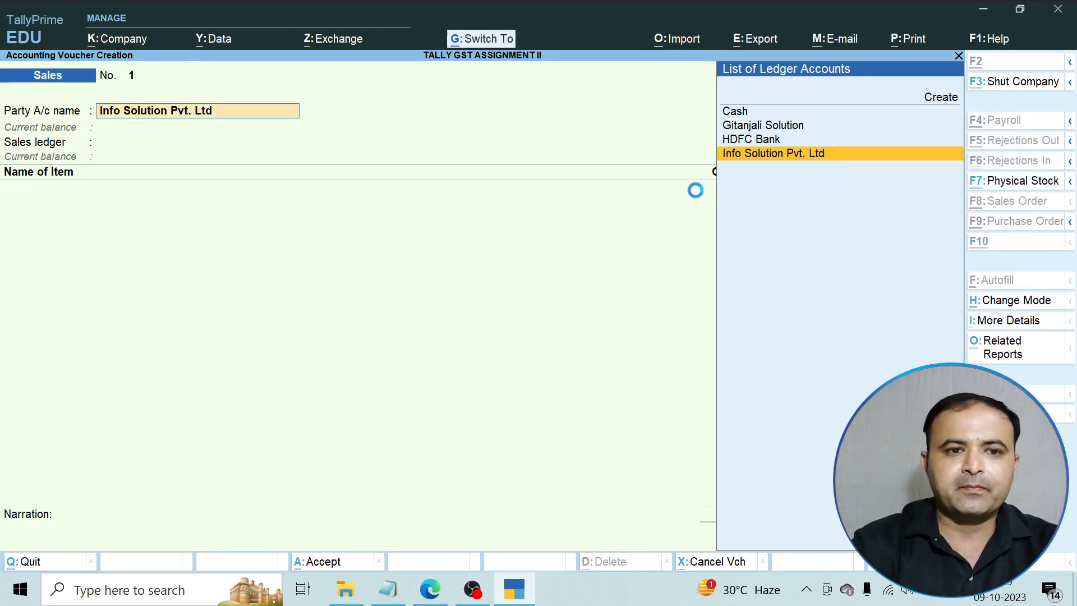
key("ctrl+Return")
key("Return")
key("Return")
key("Return")
key("Return")
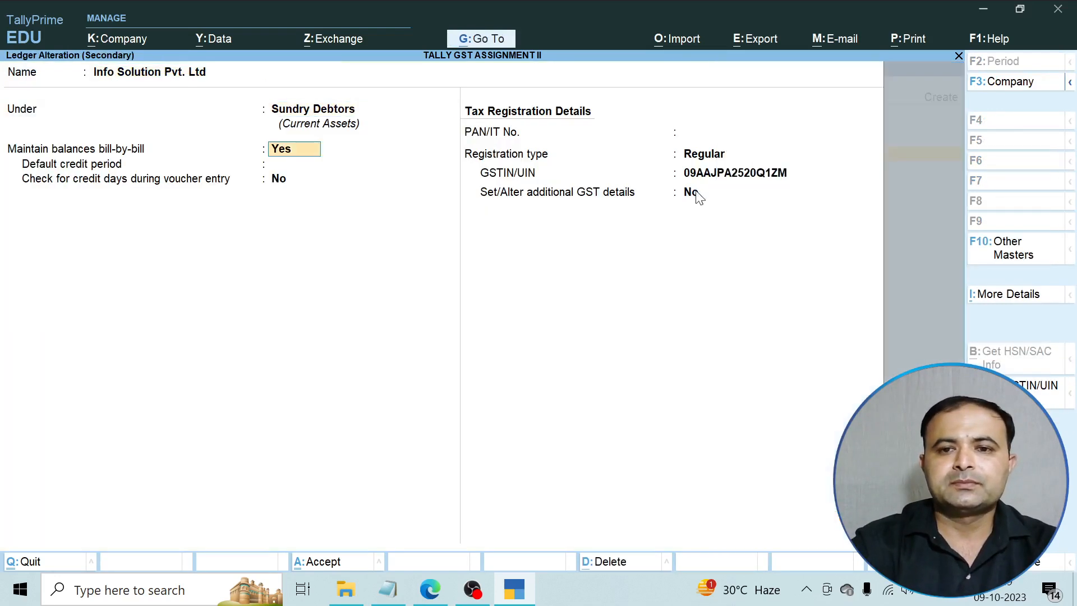
key("Return")
key("Return")
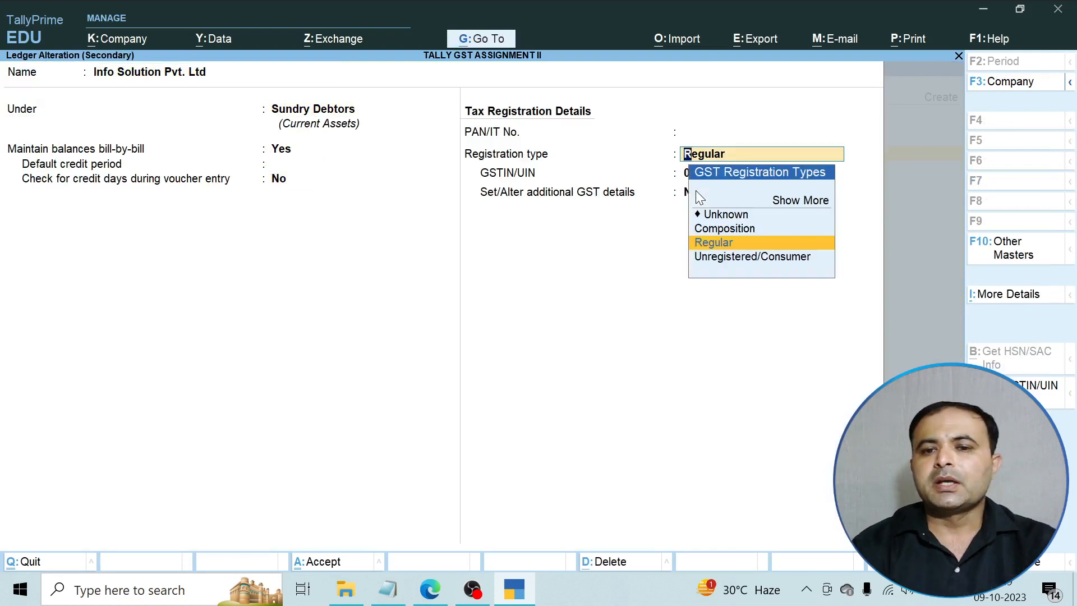
key("Down")
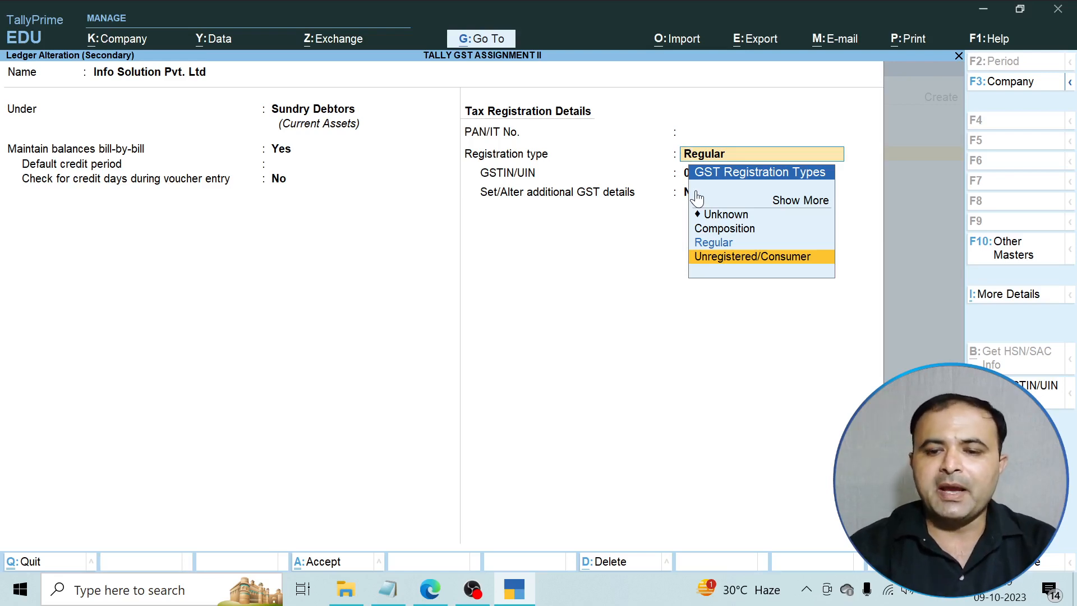
key("Up")
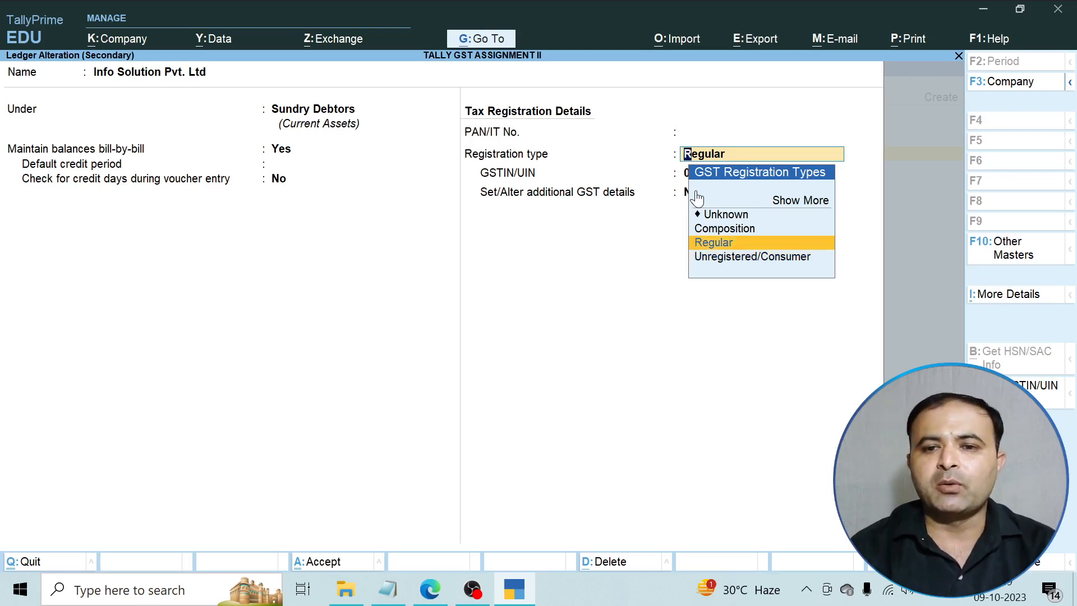
key("Return")
key("Return")
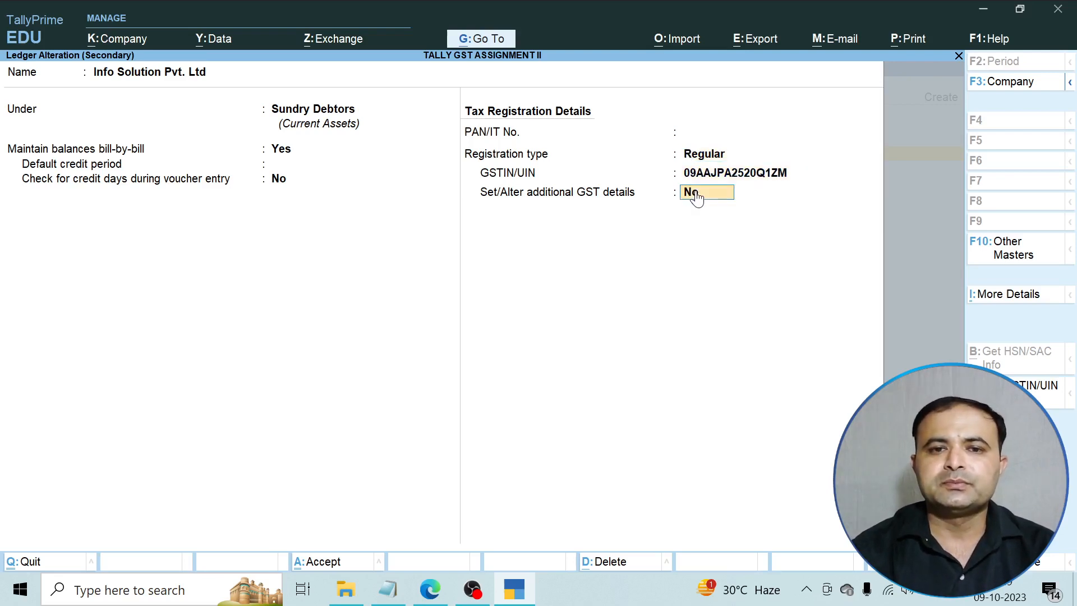
key("Return")
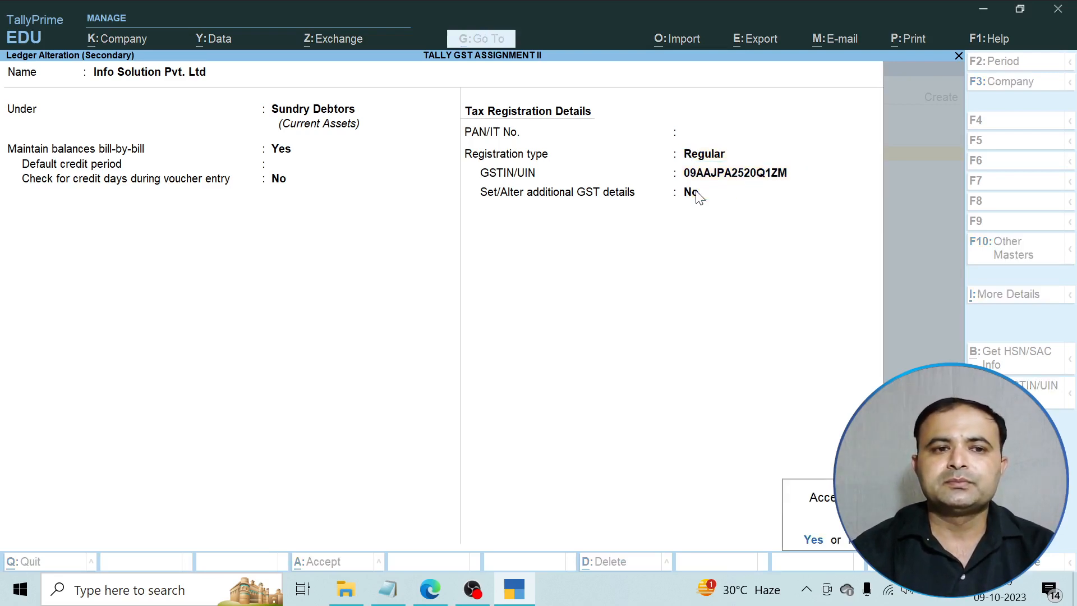
key("Return")
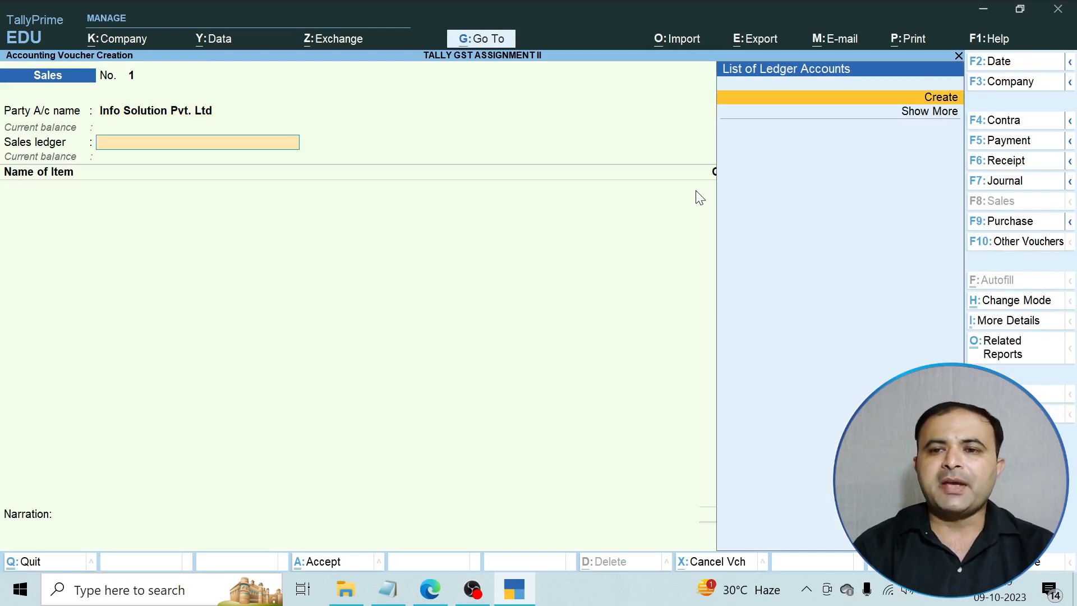
Create a 'Sales' ledger under Sales Accounts with type and assessable value Not Applicable and supply type Services.
key("Return")
type("Sales")
key("Return")
type("S")
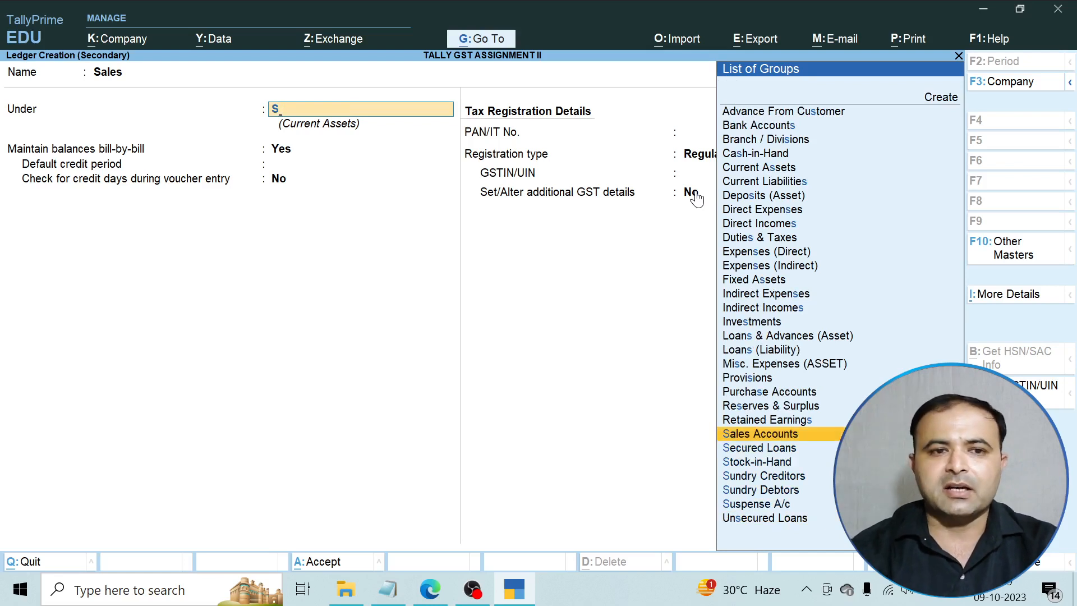
key("Return")
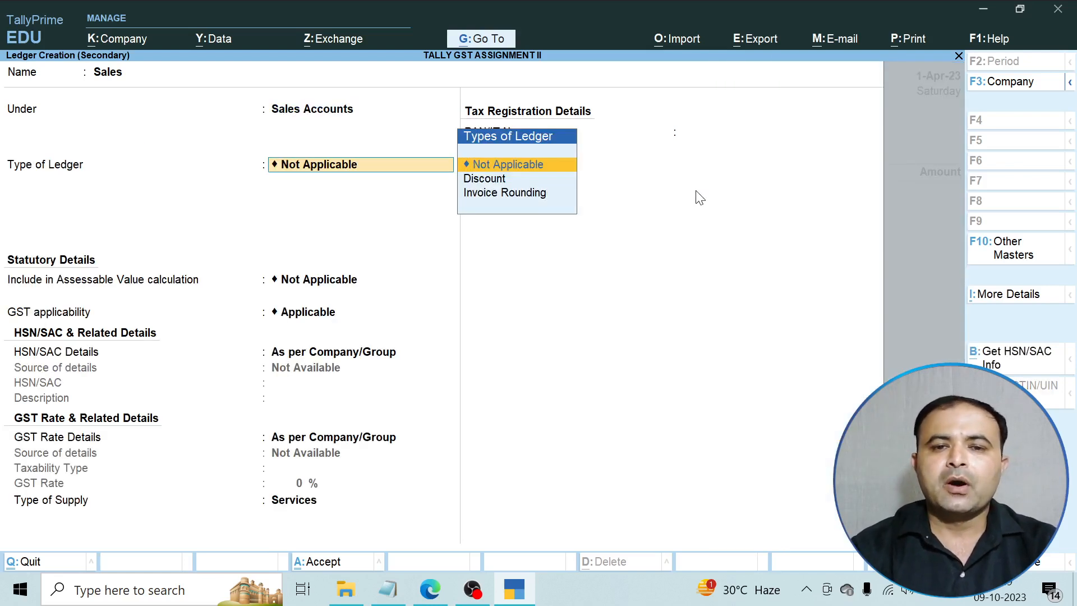
key("Return")
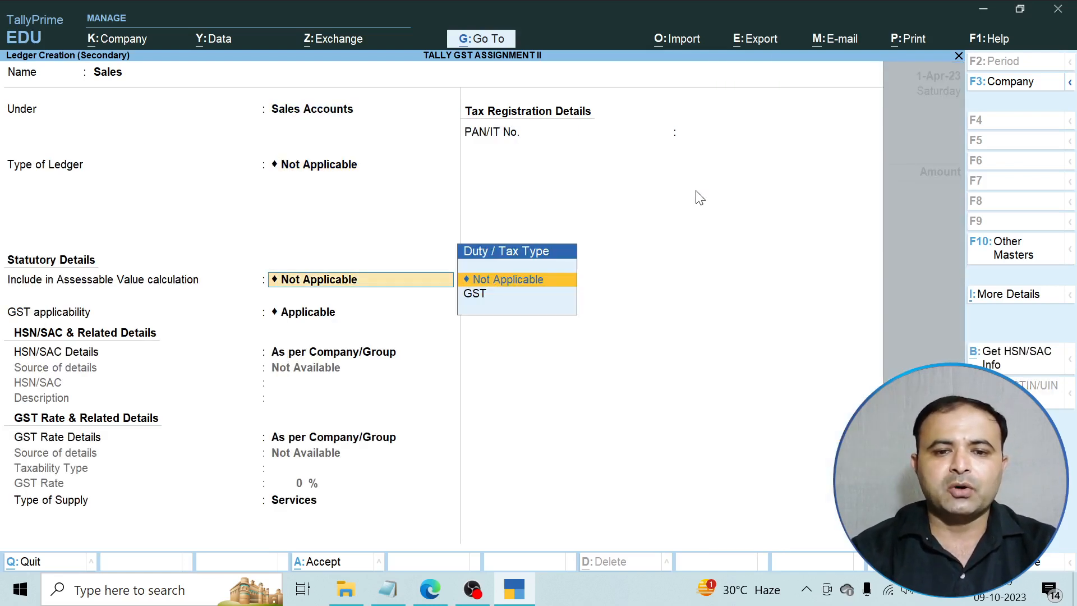
key("Return")
key("Return")
key("Return")
key("Return")
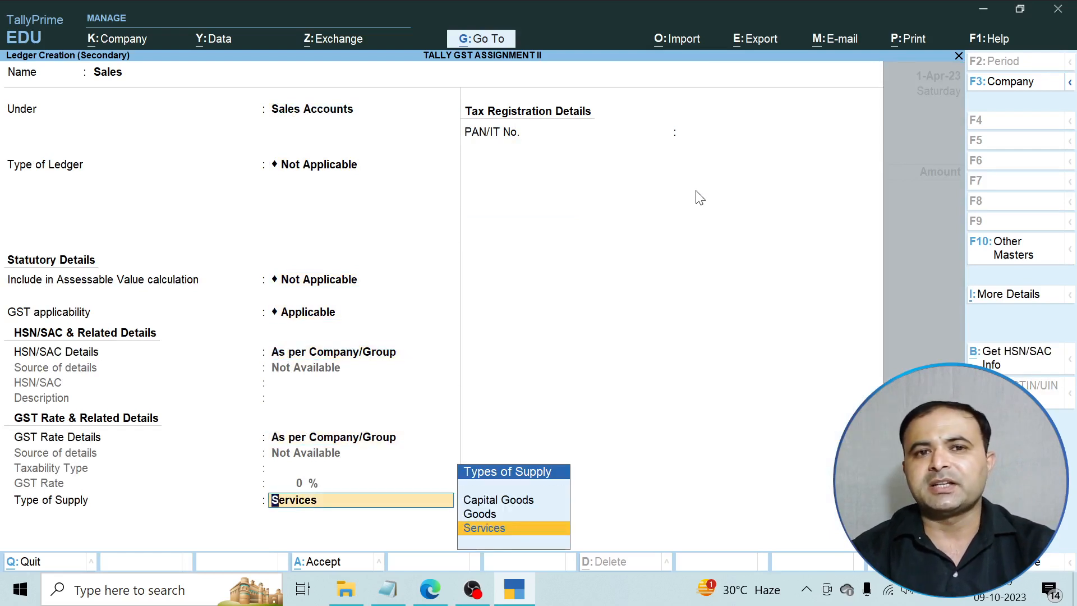
key("Return")
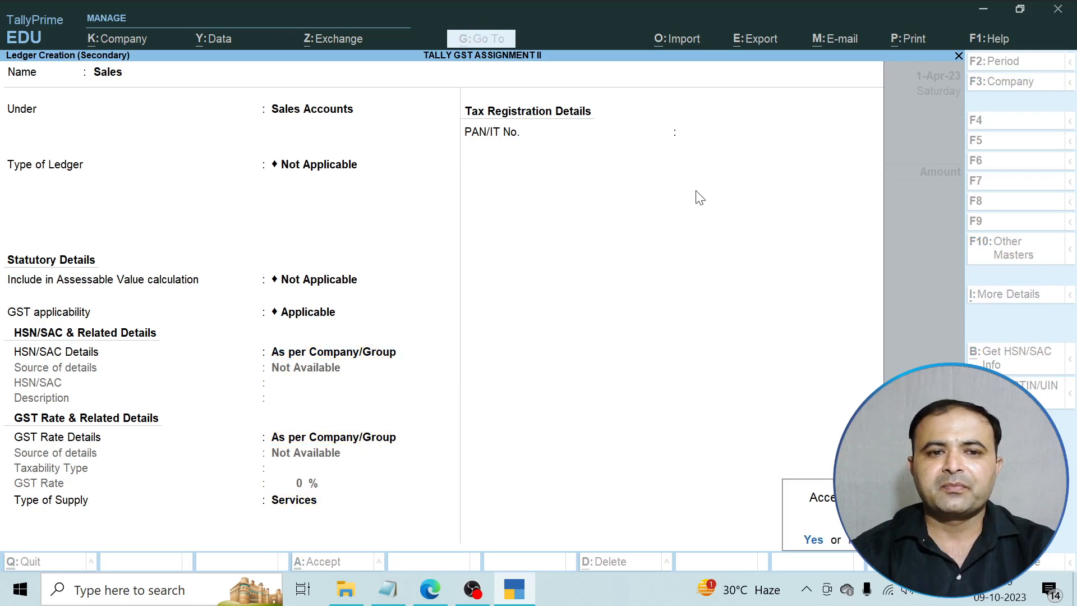
key("Return")
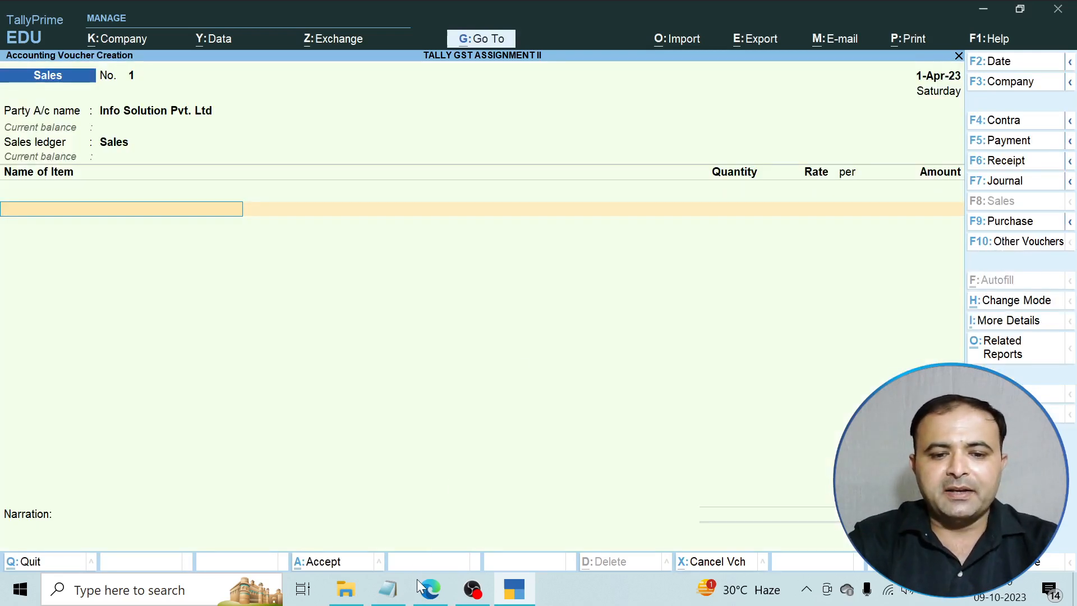
Add Computer to the sales voucher at quantity 2 and rate 30,000, keeping GST details as per masters.
left_click(430, 590)
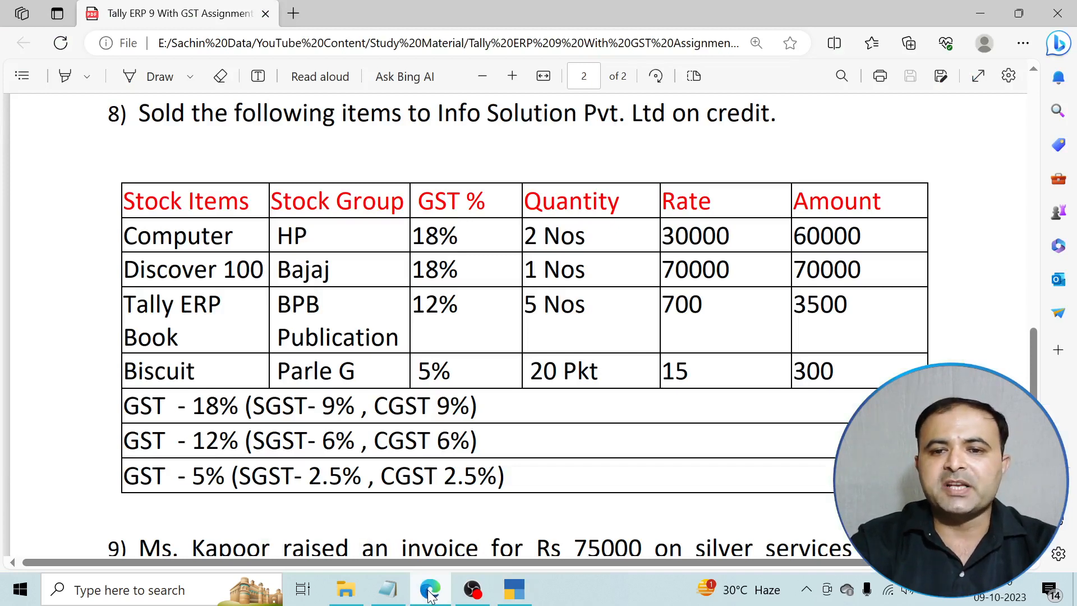
left_click(430, 593)
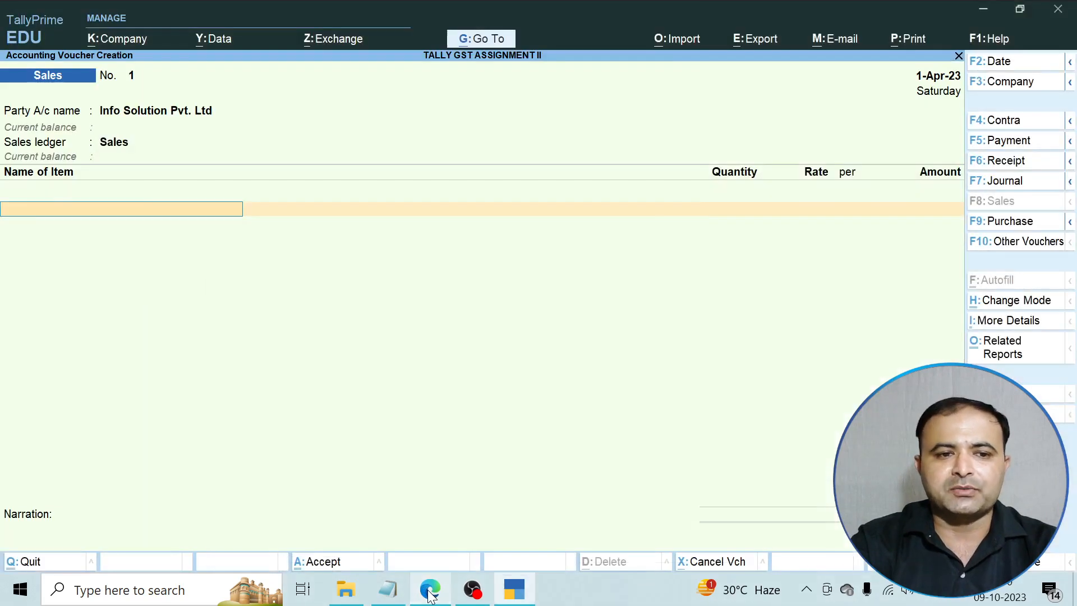
type("C")
key("Return")
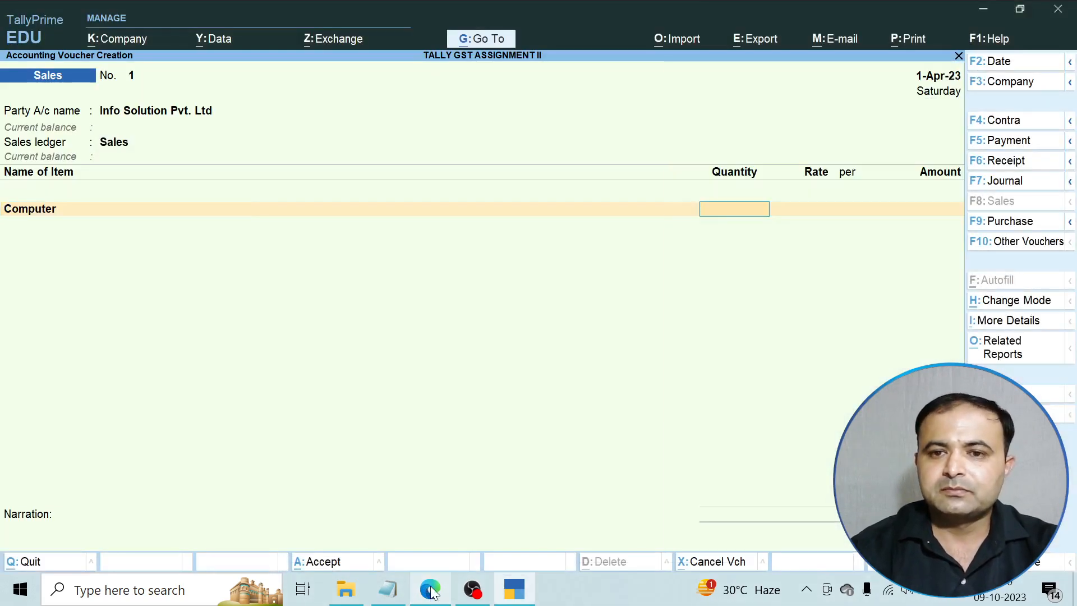
type("2")
key("Return")
type("30")
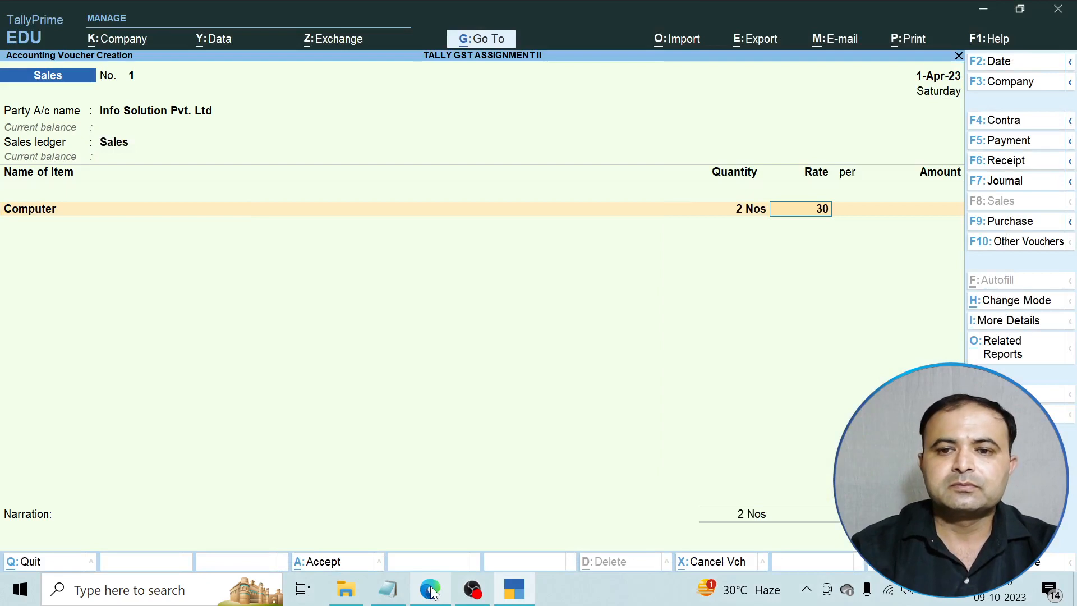
type(",000")
key("Return")
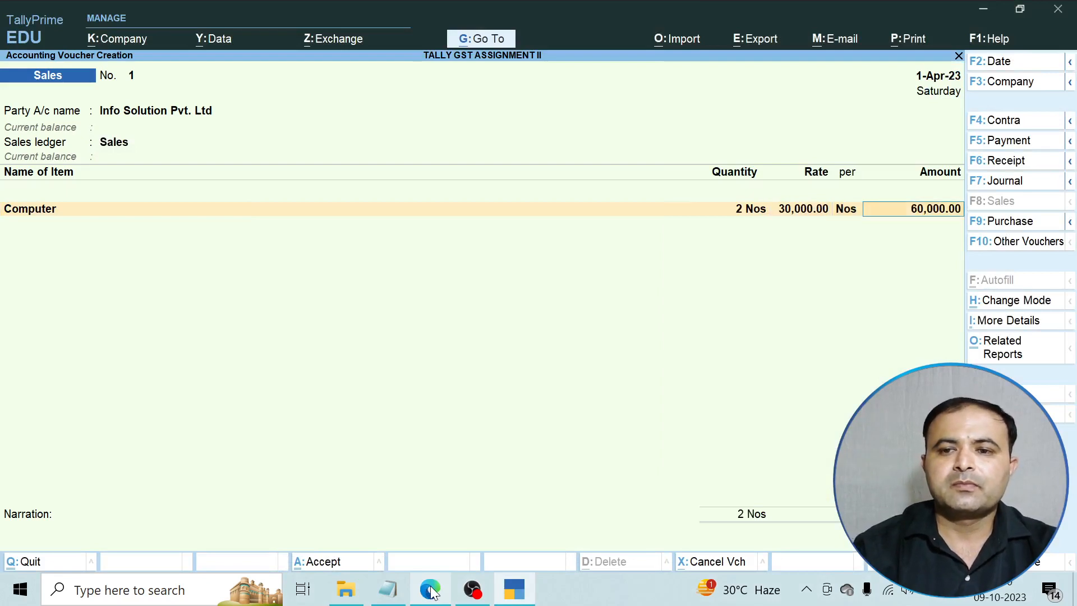
key("Return")
key("Return")
key("Return")
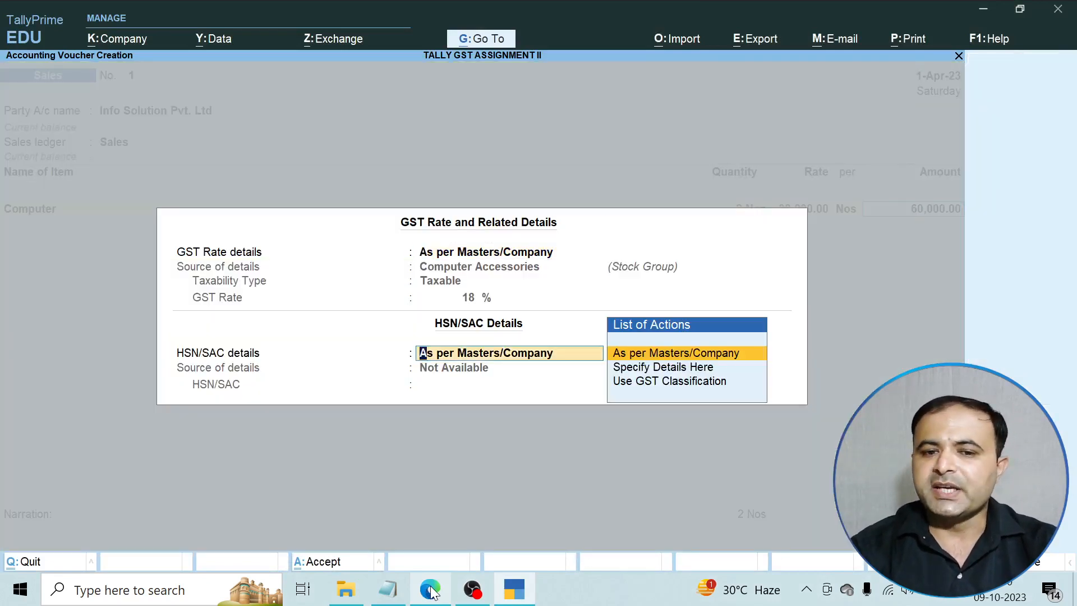
key("Return")
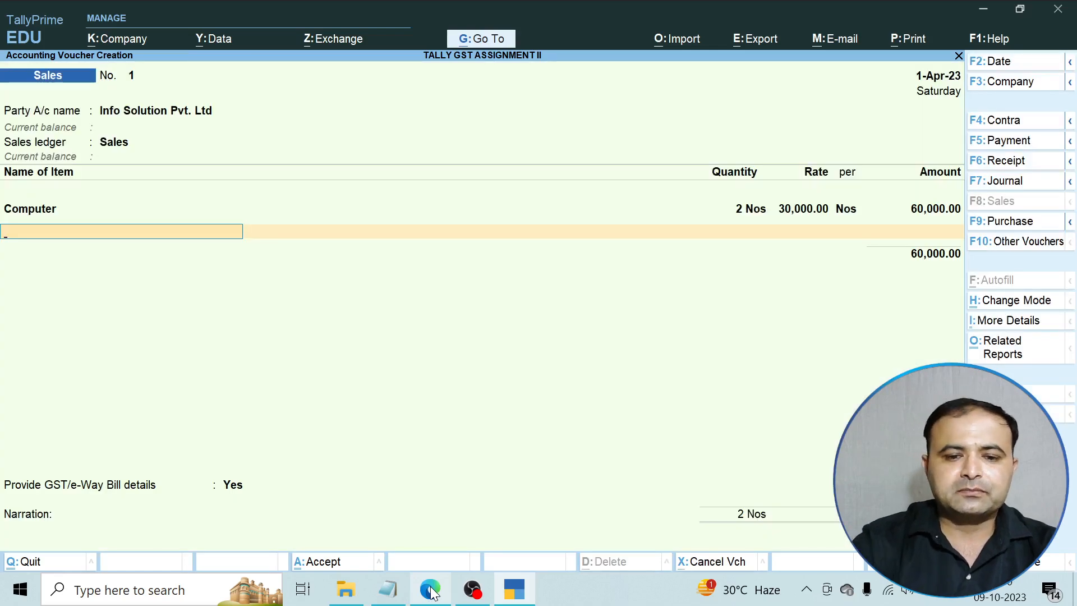
Add Discover 100 at quantity 1 and rate 70,000.
left_click(432, 592)
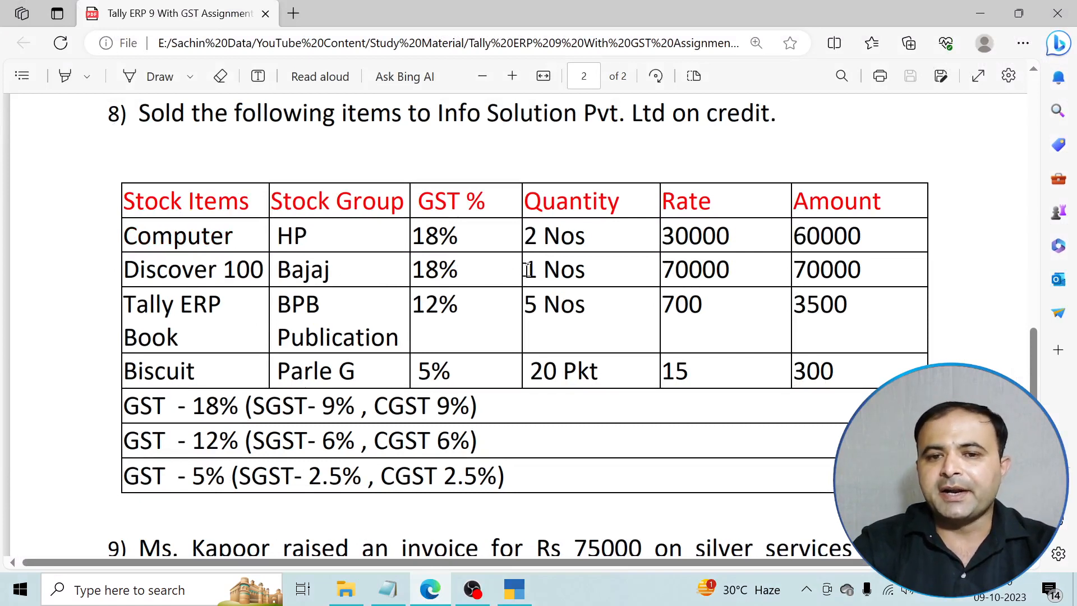
left_click(430, 590)
type("D")
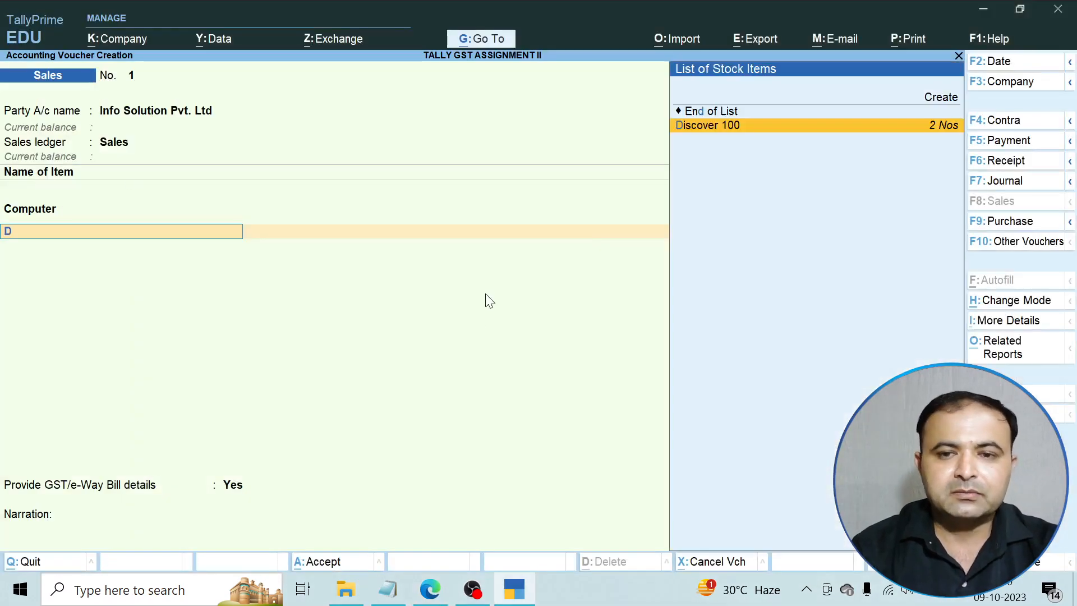
key("Return")
type("1")
key("Return")
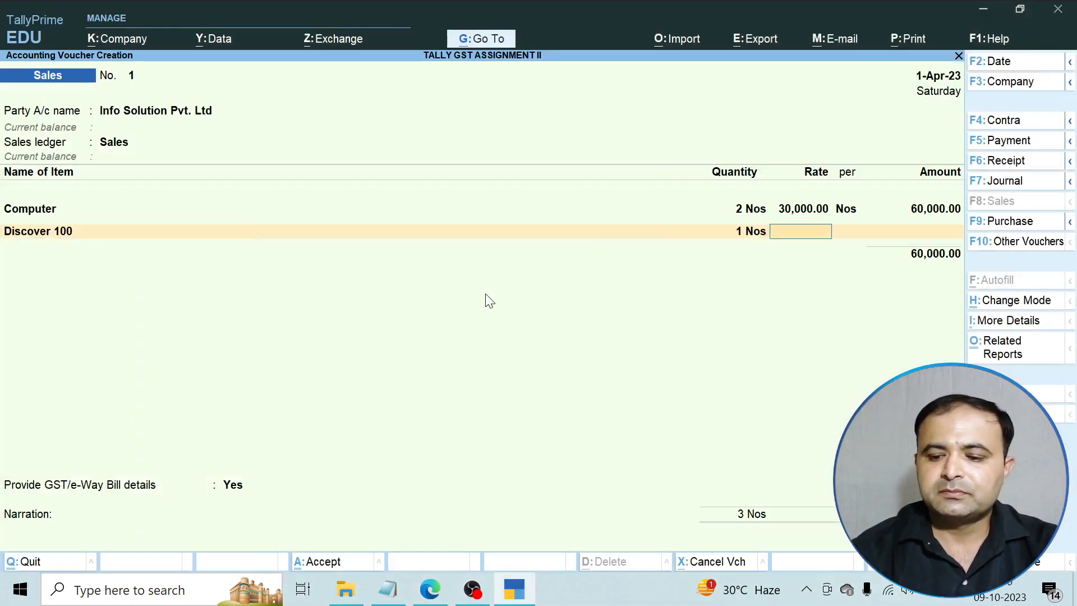
type("70,000")
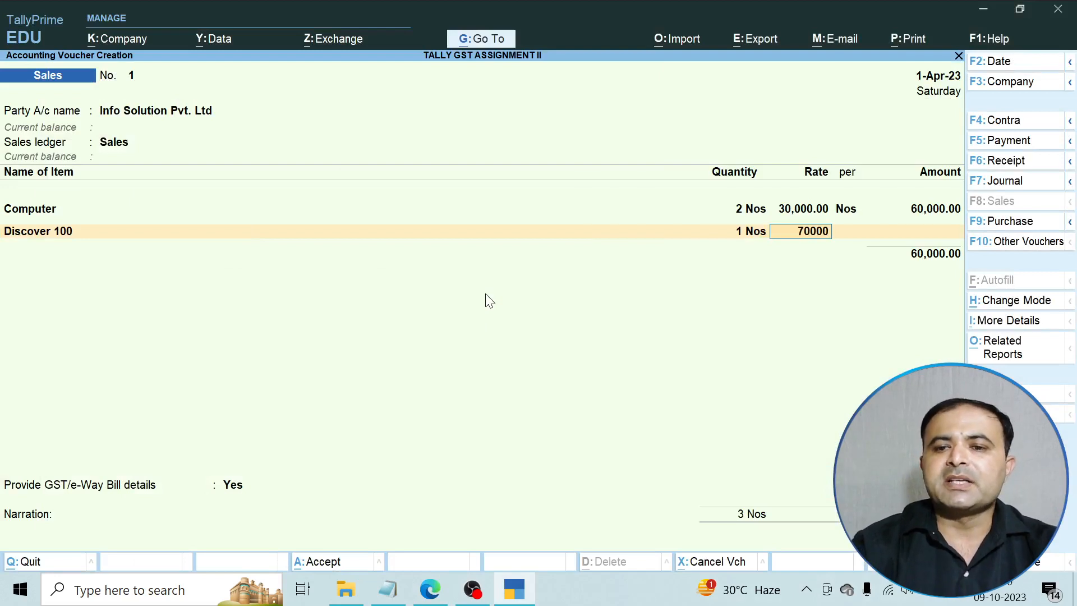
key("Return")
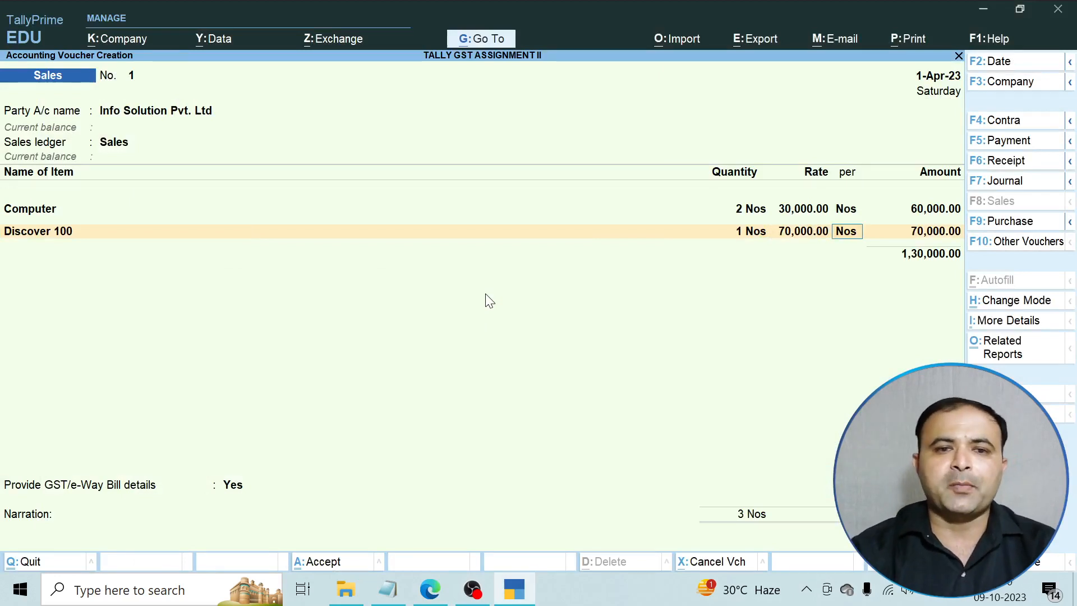
key("Return")
key("Return")
key("Return")
key("Return")
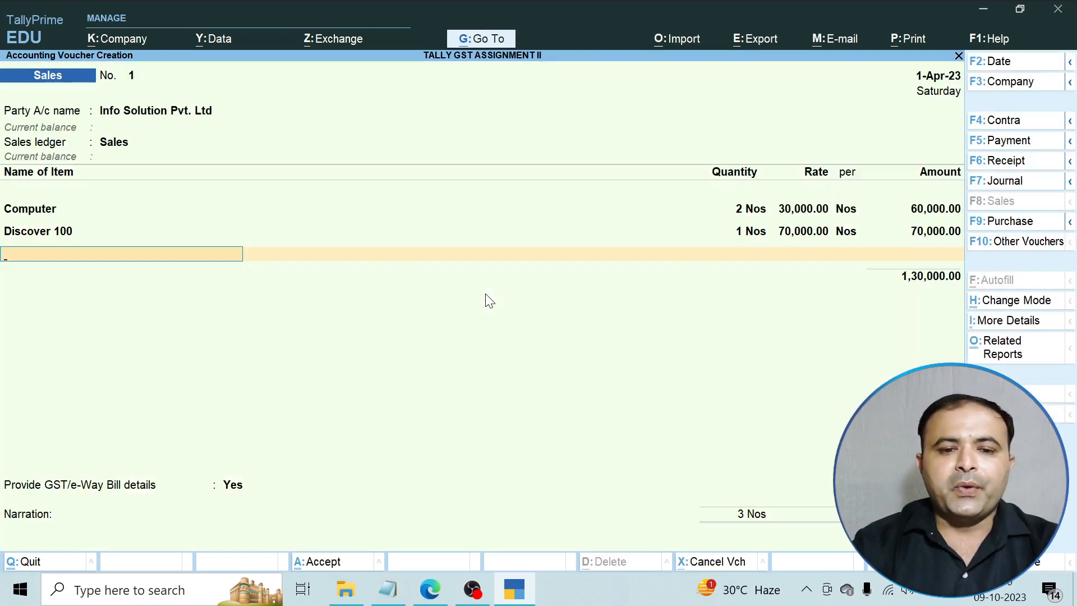
Add Tally Prime Book at quantity 5 and rate 700.
left_click(430, 589)
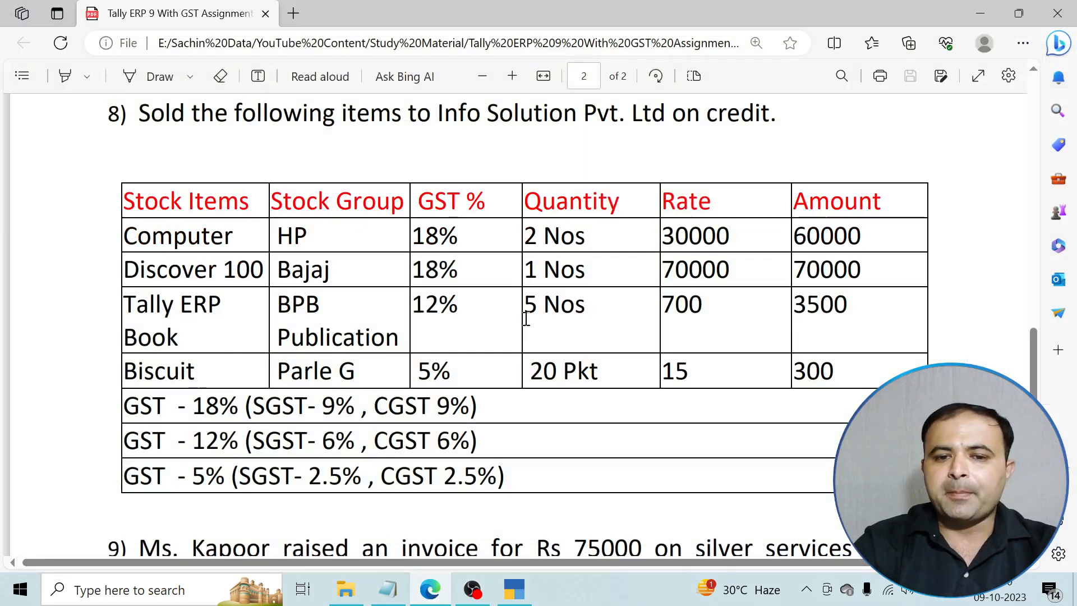
left_click(431, 595)
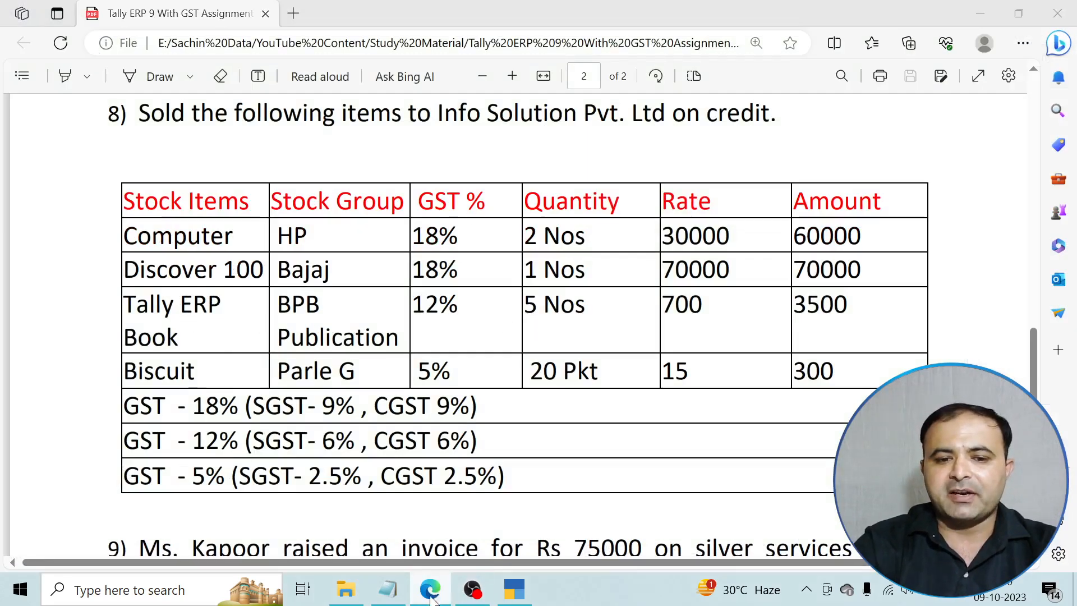
type("T")
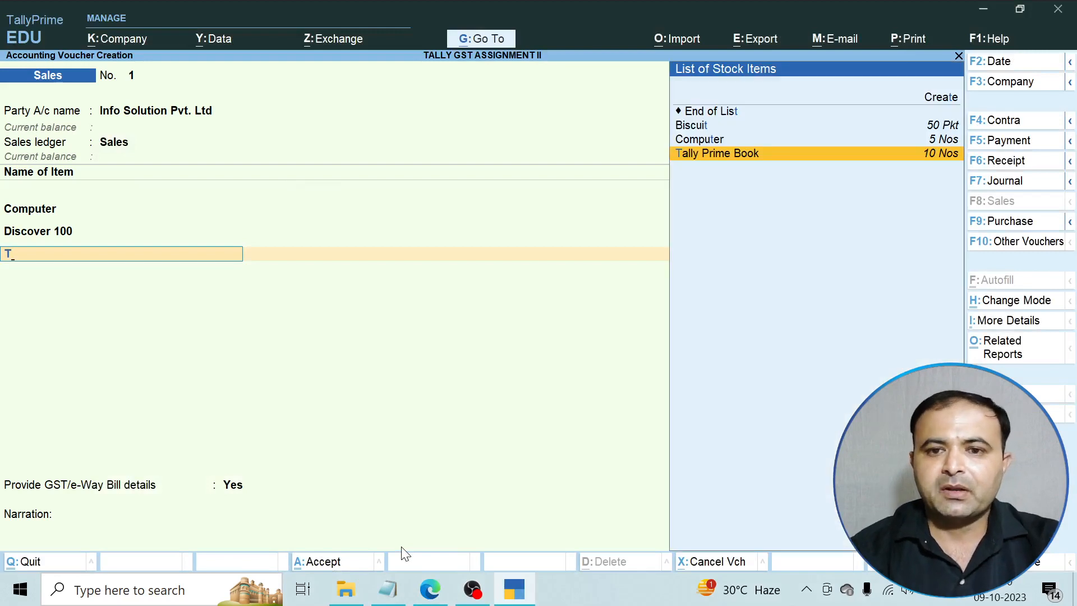
key("Return")
type("5")
key("Return")
type("700")
key("Return")
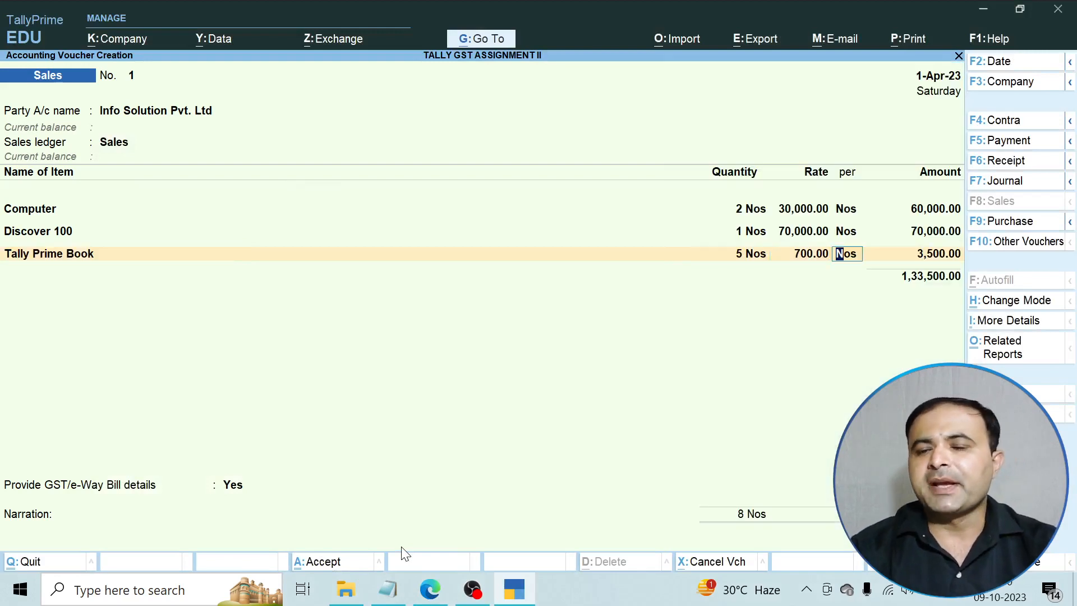
key("Return")
key("Return")
key("Return")
key("Return")
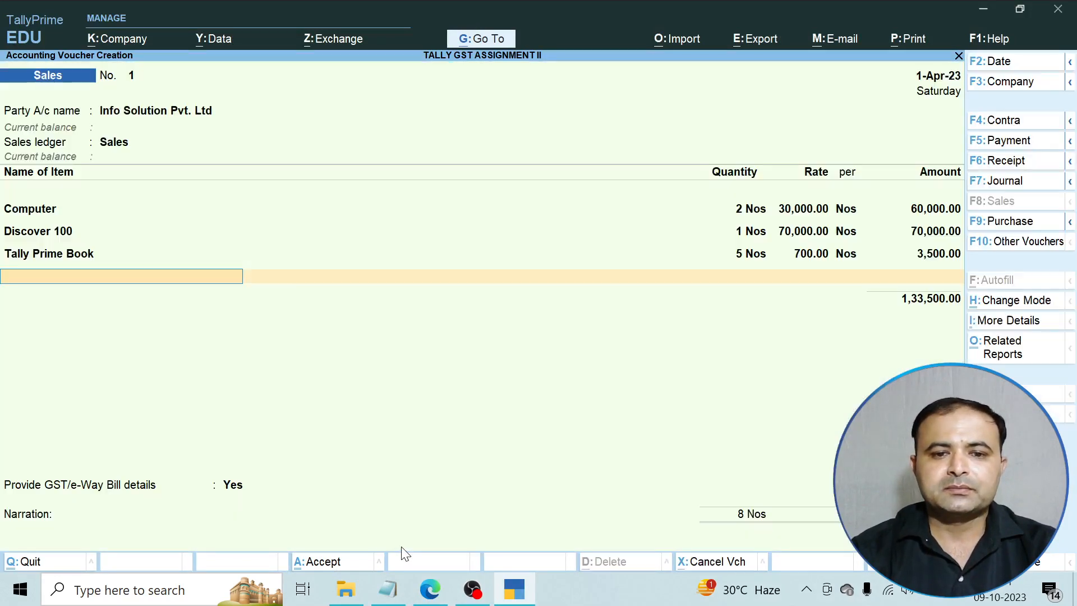
Add Biscuit at quantity 20 Pkt and rate 15, keeping GST details as per masters.
type("B")
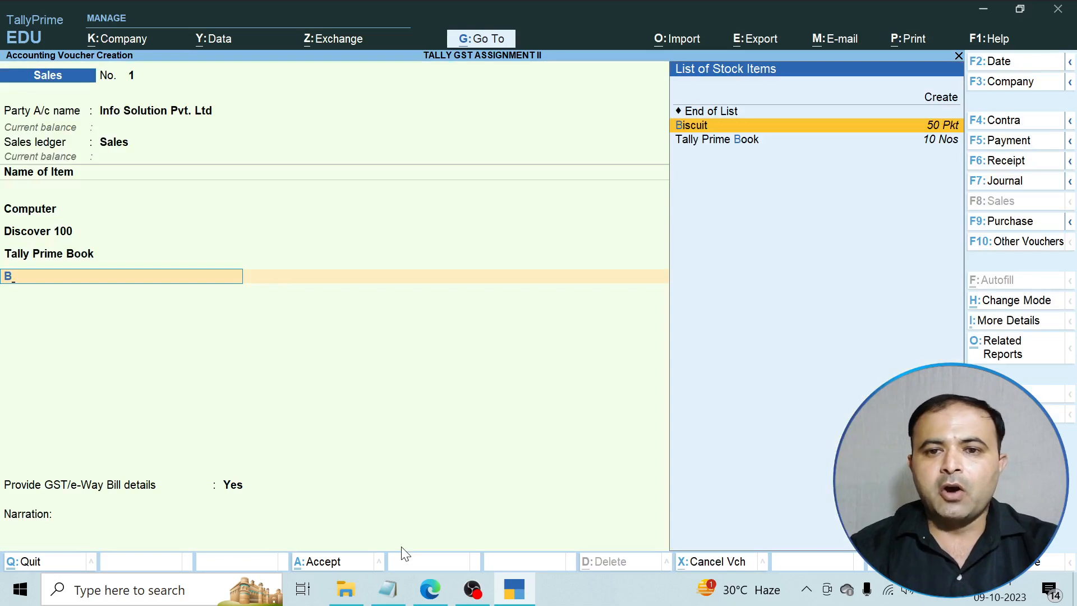
key("Return")
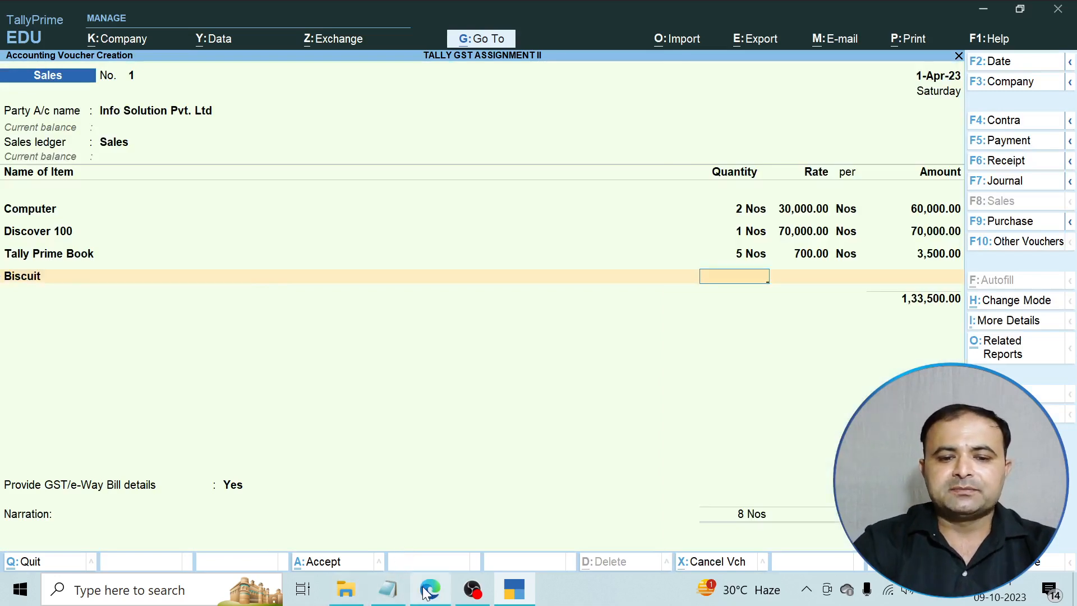
left_click(423, 590)
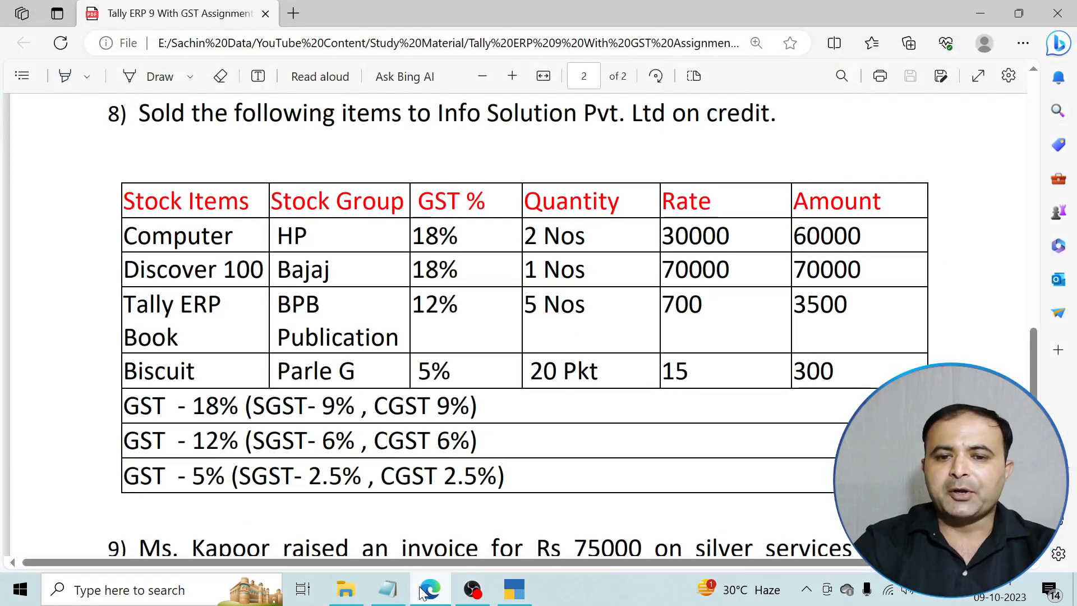
left_click(422, 593)
type("20")
key("Return")
type("15")
key("Return")
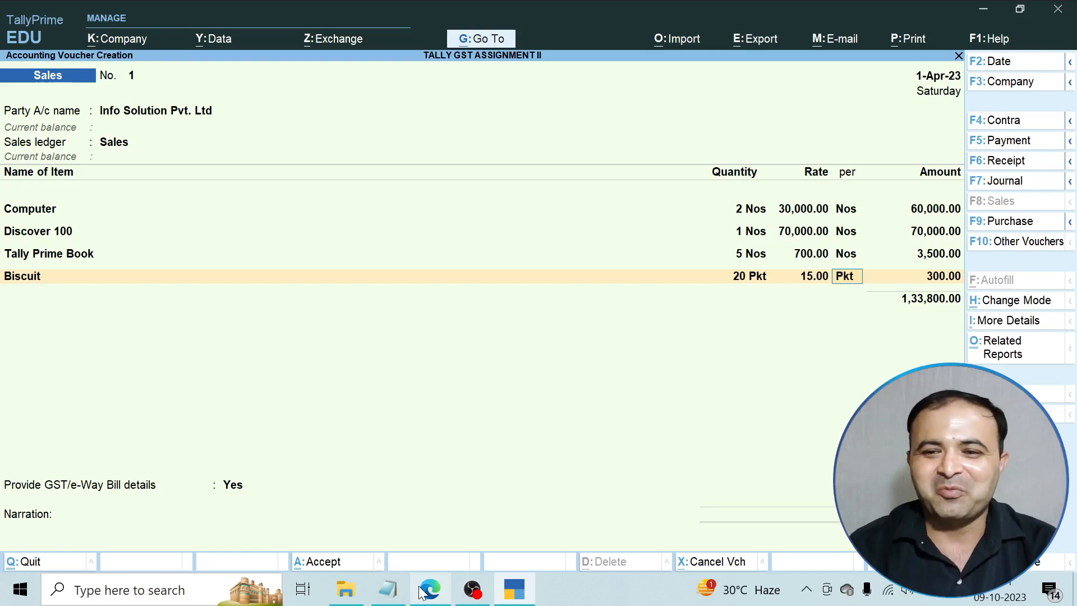
key("Return")
key("Return")
key("Return")
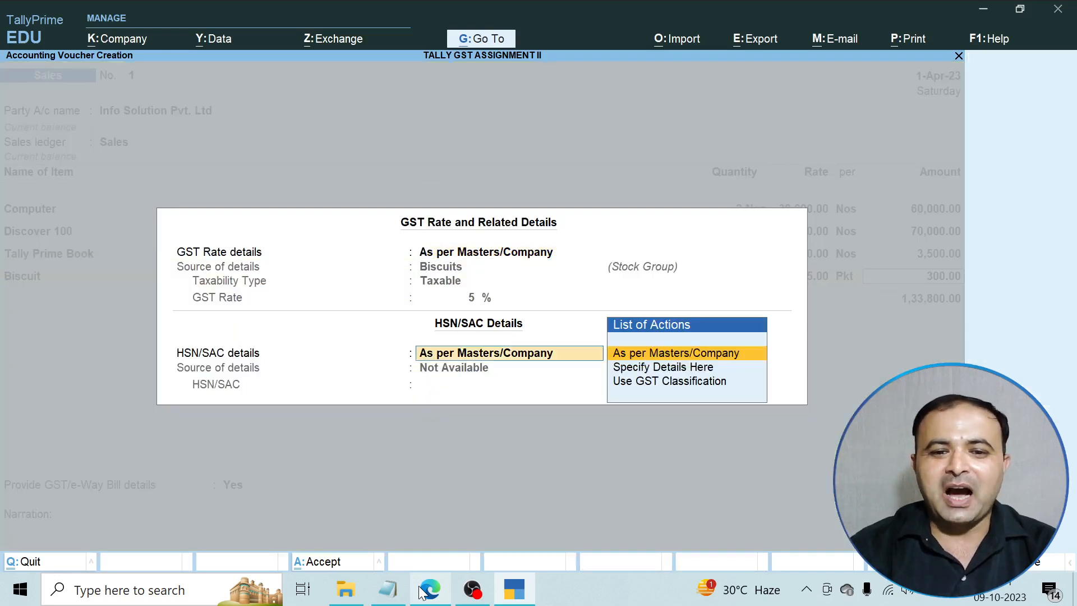
key("Return")
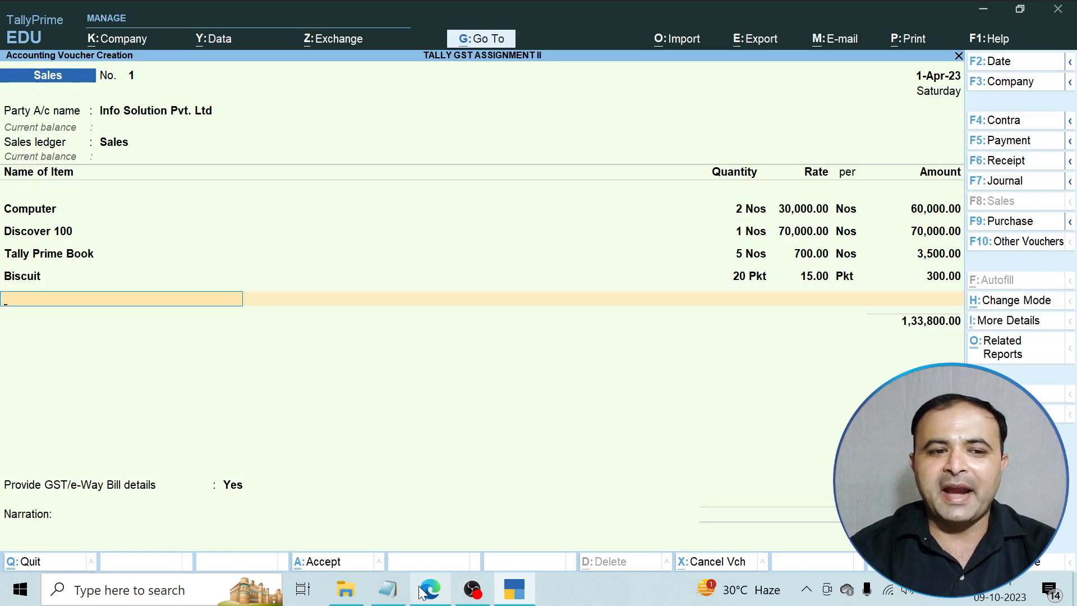
key("Return")
type("C")
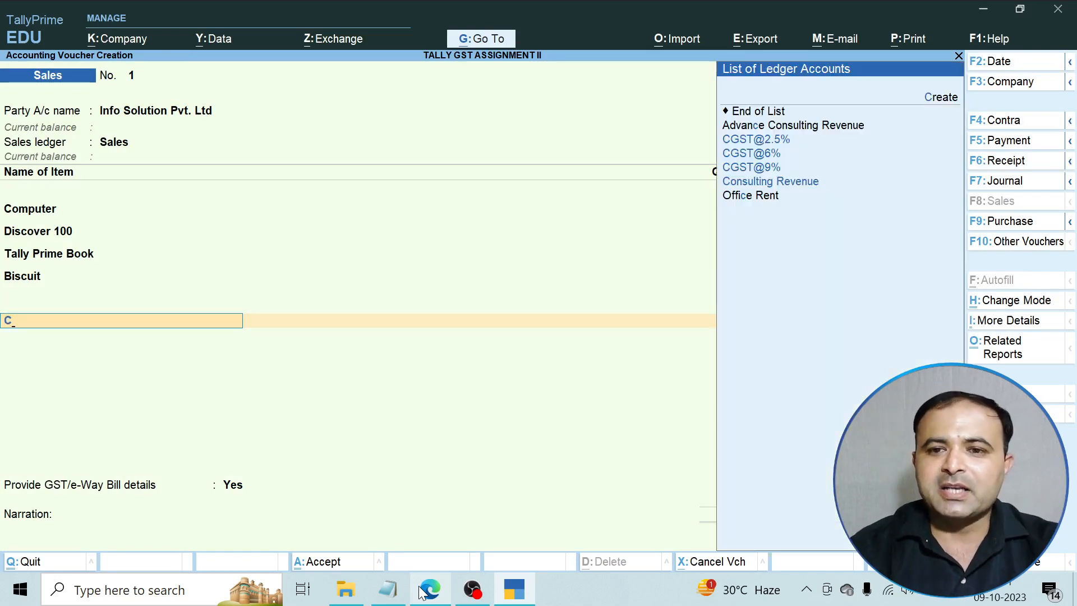
key("Down")
key("Down")
key("Down")
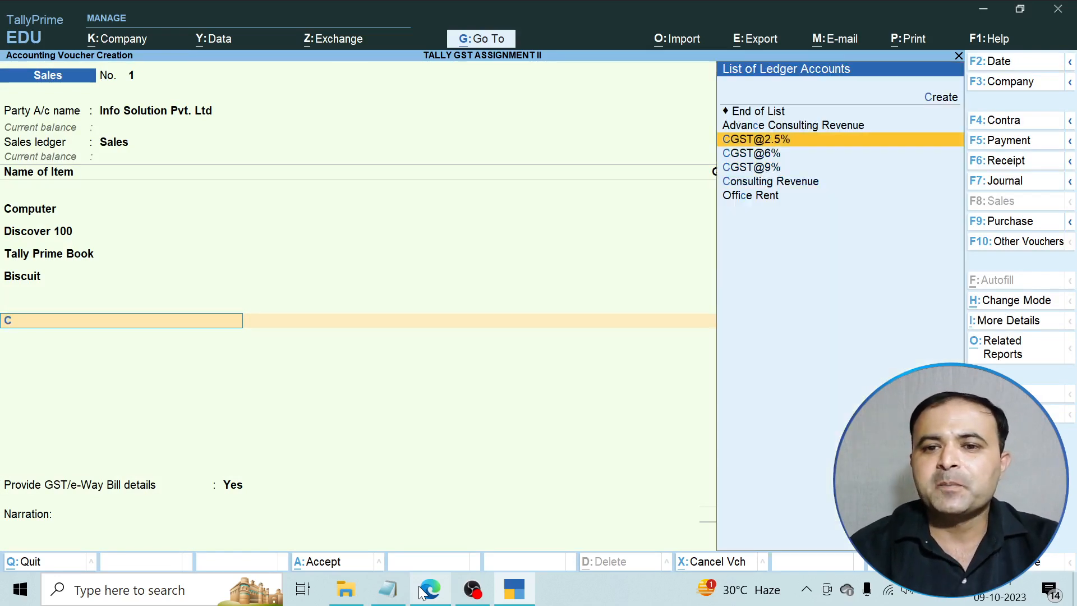
key("Return")
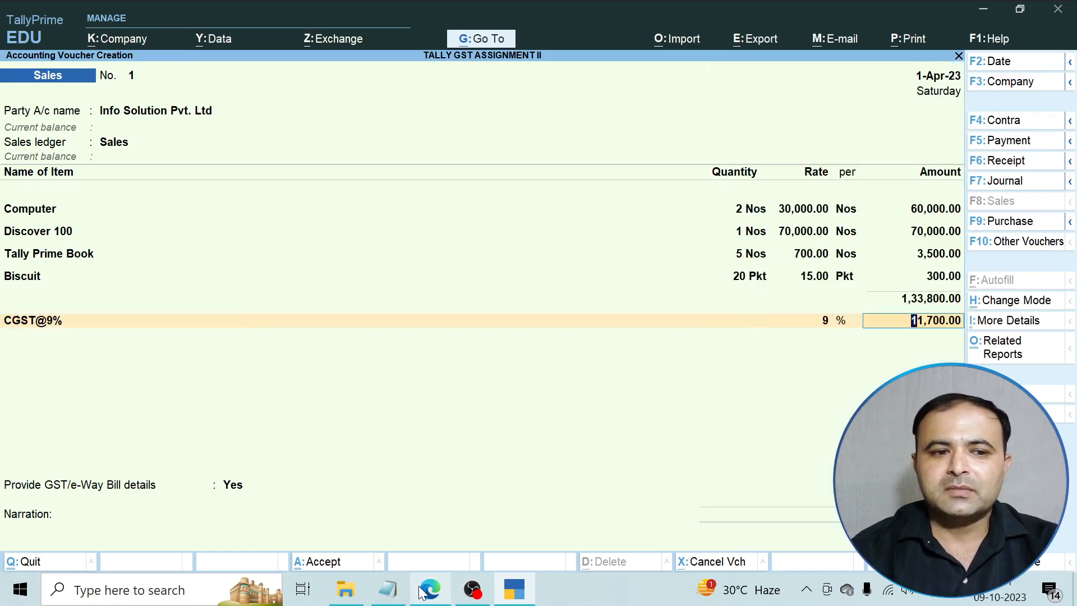
key("Return")
type("C")
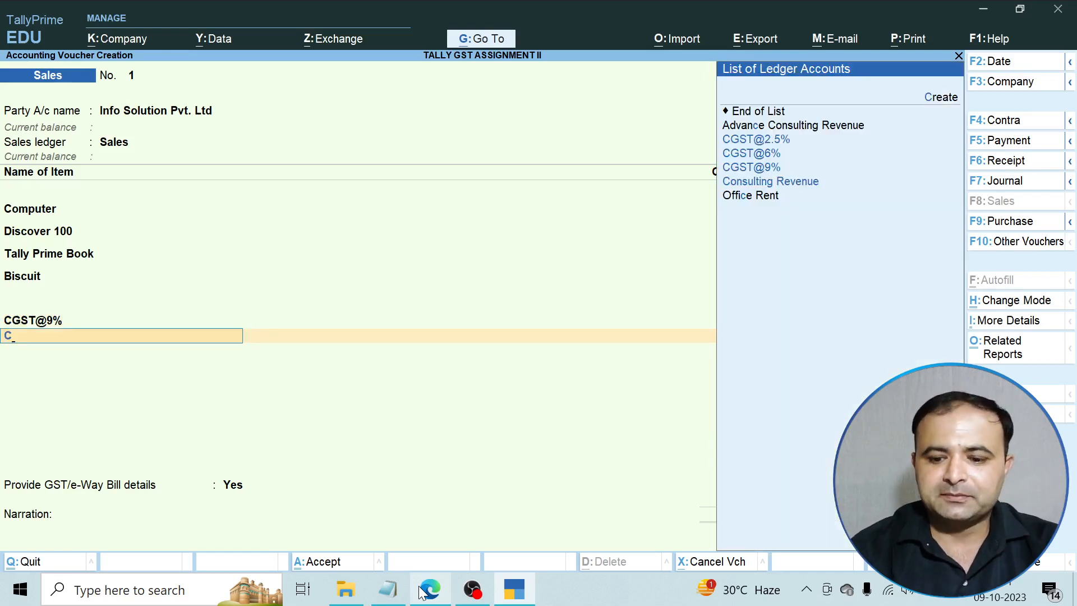
key("Down")
key("Down")
key("Return")
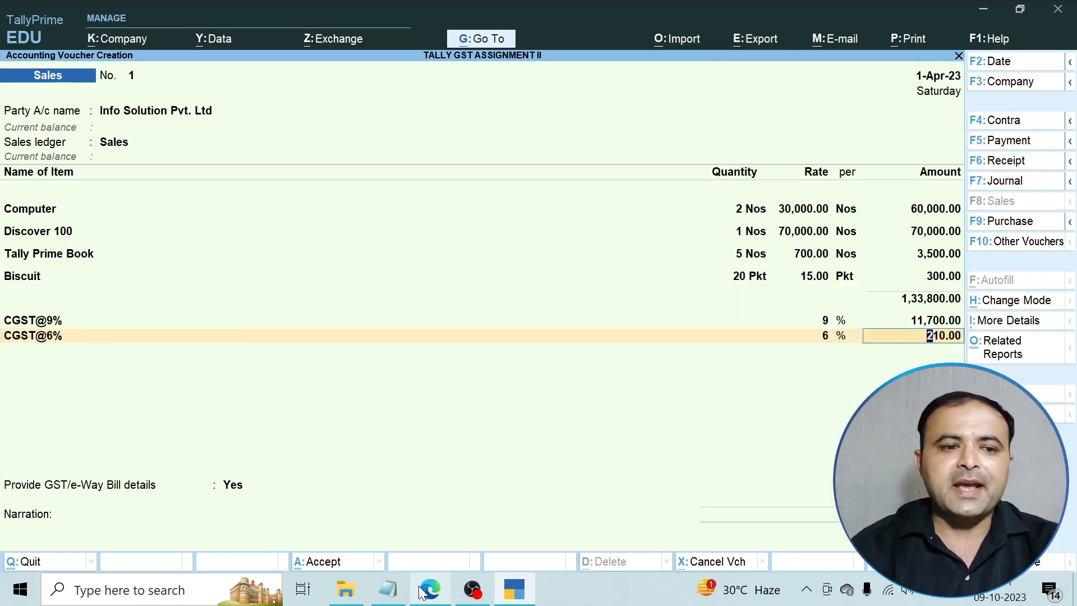
key("Return")
type("C")
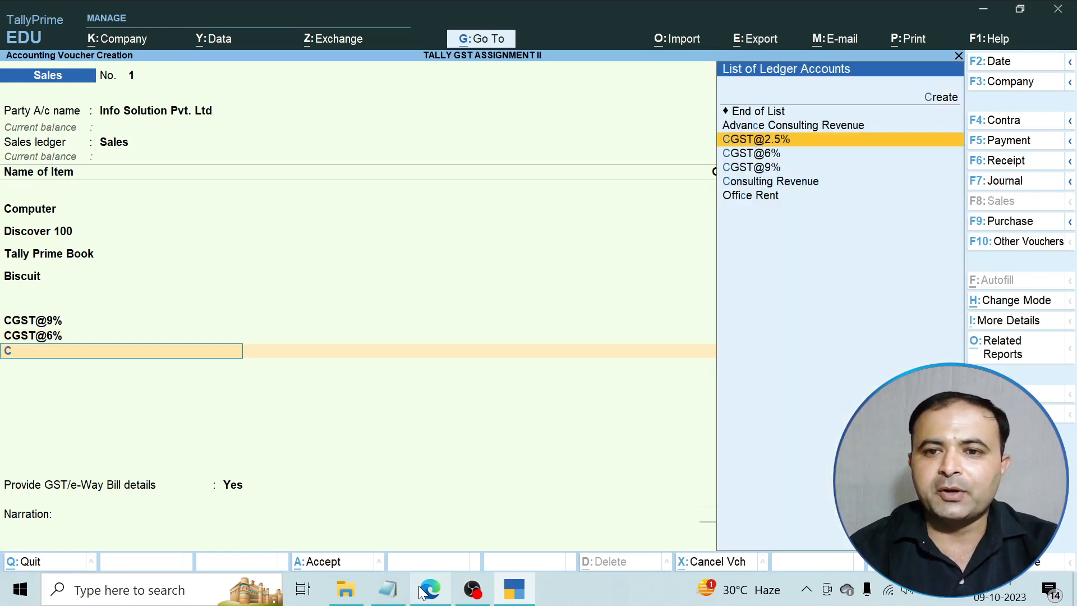
key("Return")
key("Return")
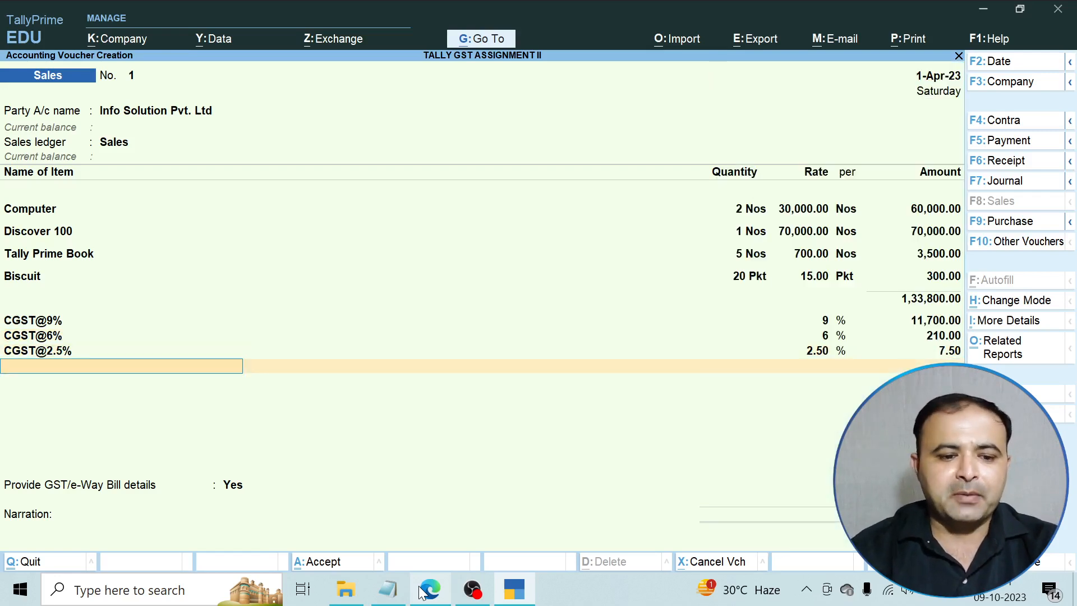
type("S")
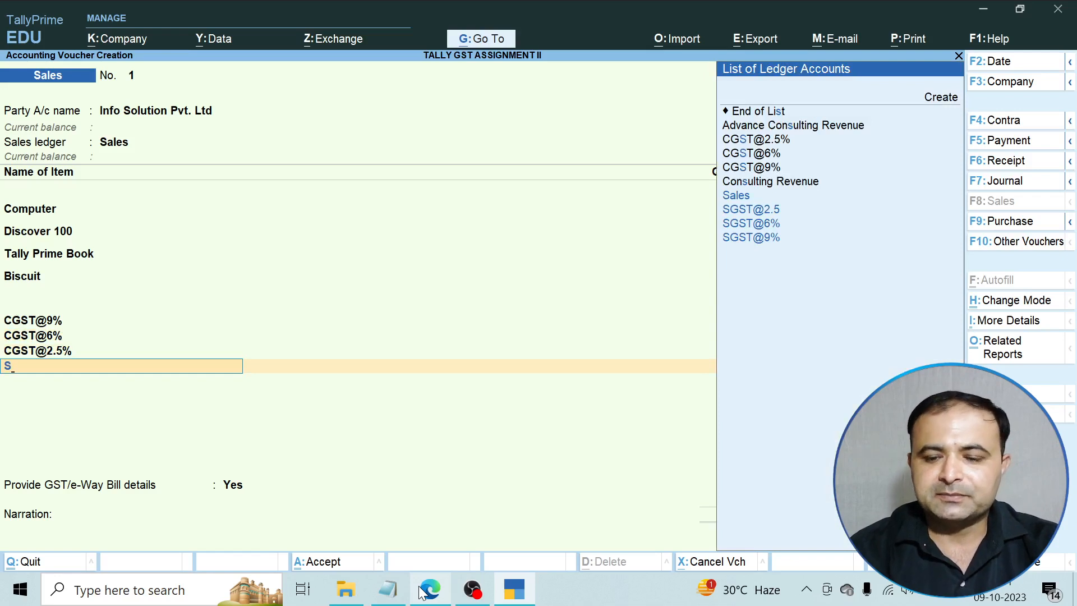
key("Down")
key("Down")
key("Down")
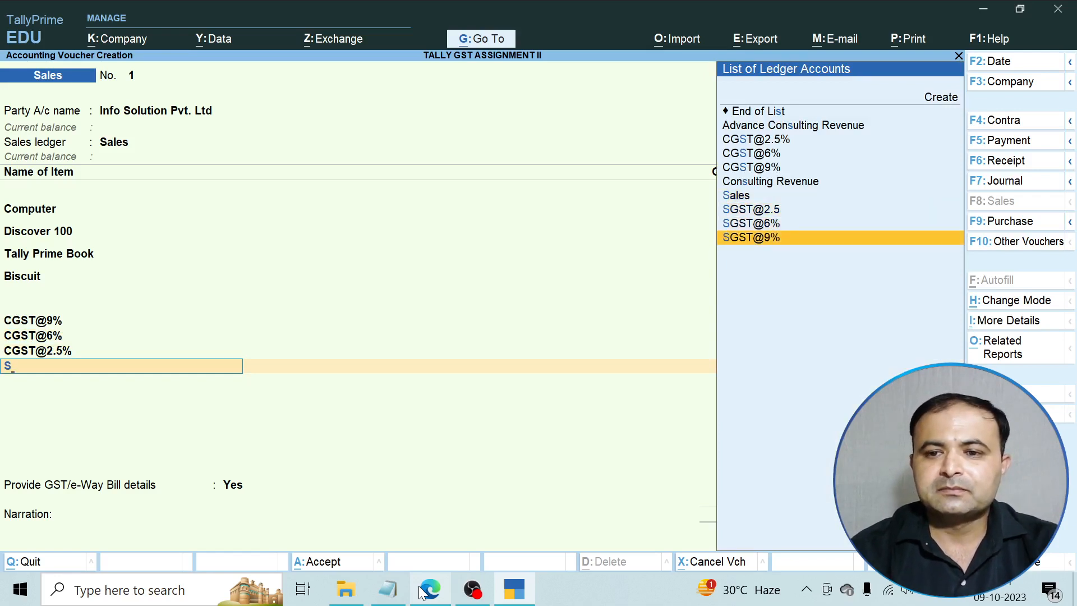
key("Return")
key("Return")
type("S")
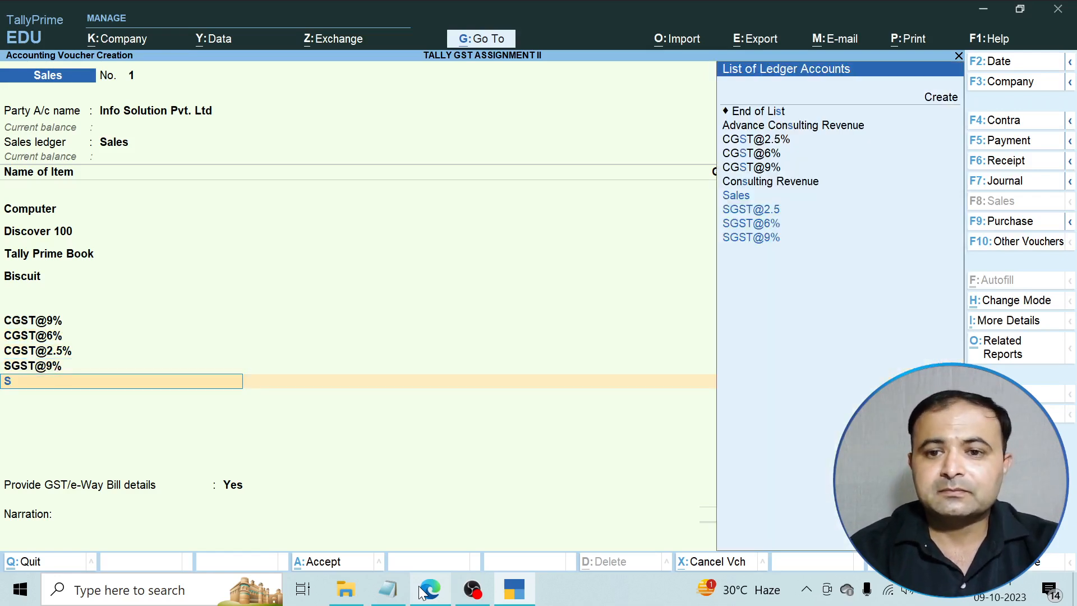
key("Down")
key("Down")
key("Return")
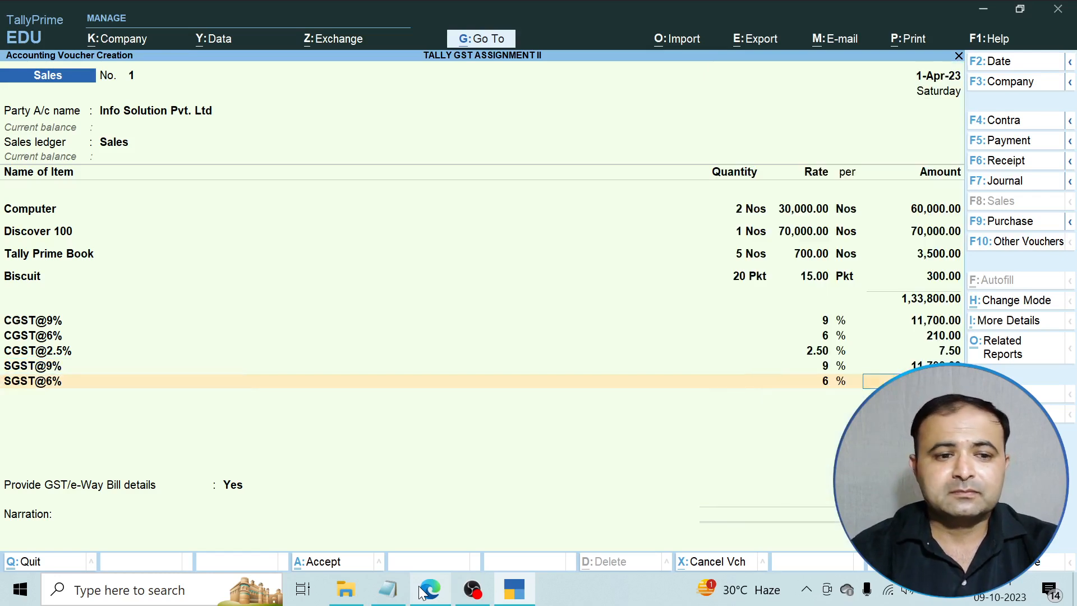
key("Return")
type("S")
key("Down")
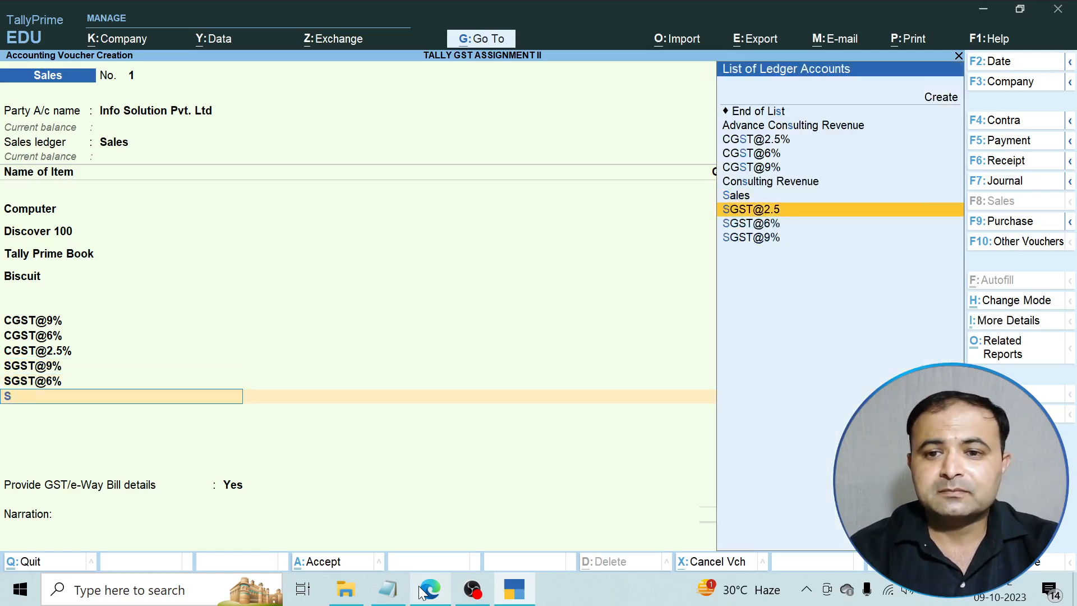
key("Return")
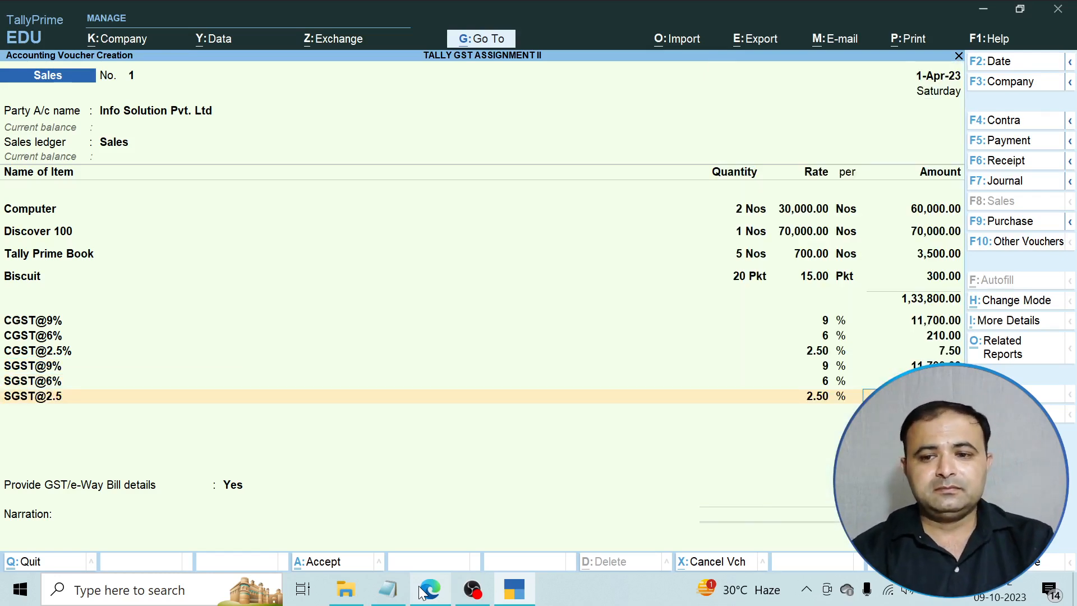
key("Return")
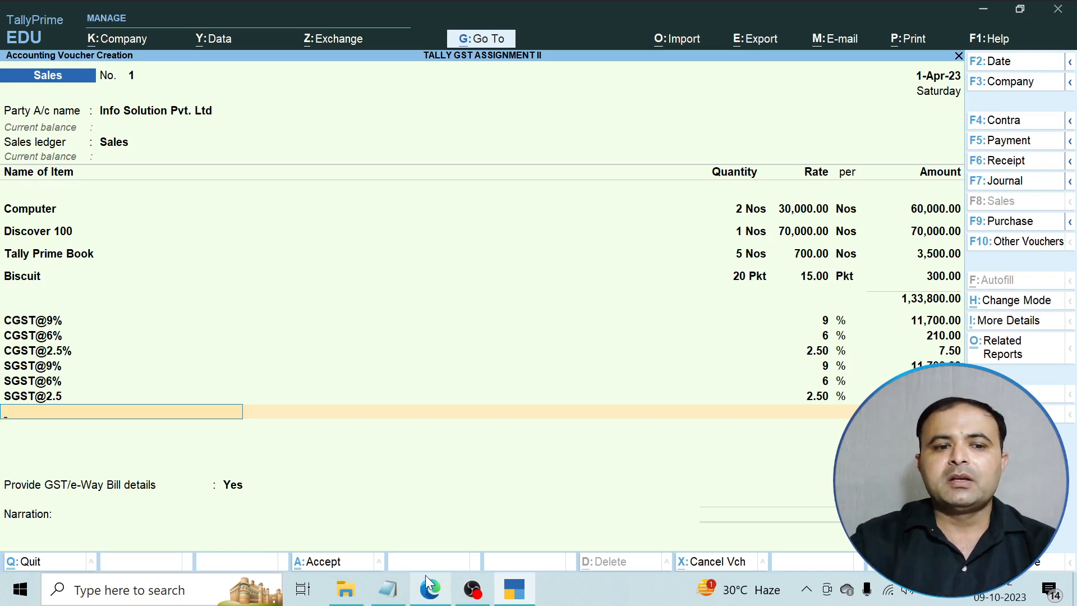
Answer No to providing GST/e-Way Bill details and bring up the Tax Invoice print settings.
key("Return")
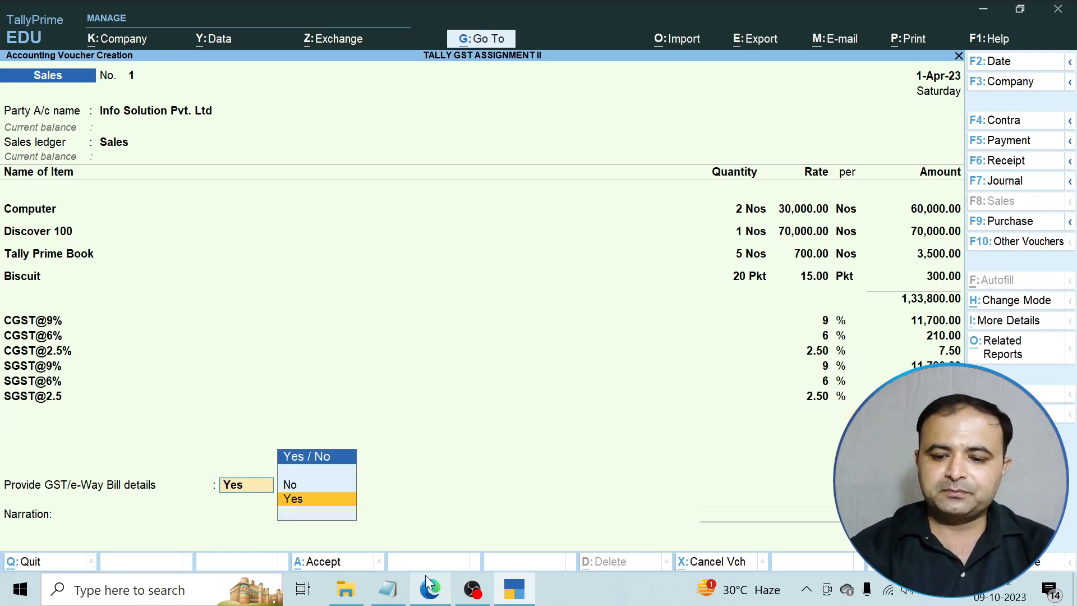
key("Return")
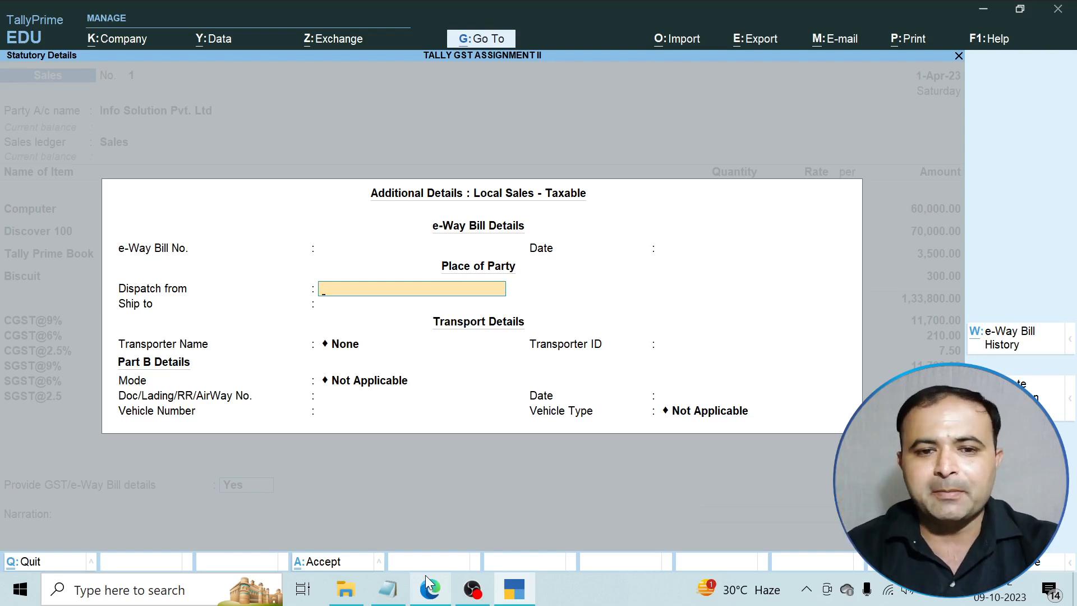
key("Escape")
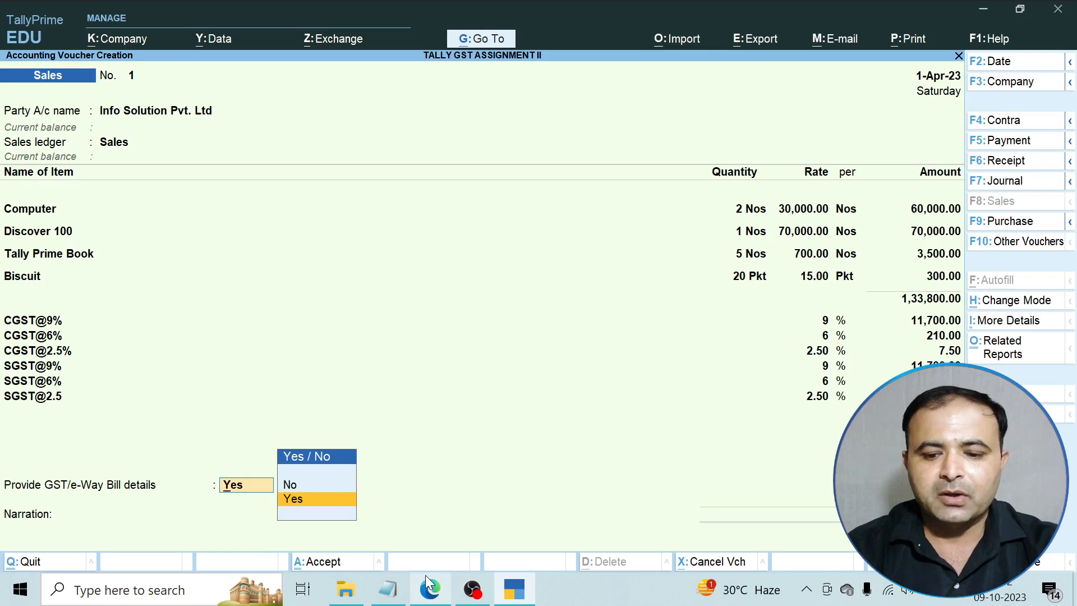
key("Up")
key("Return")
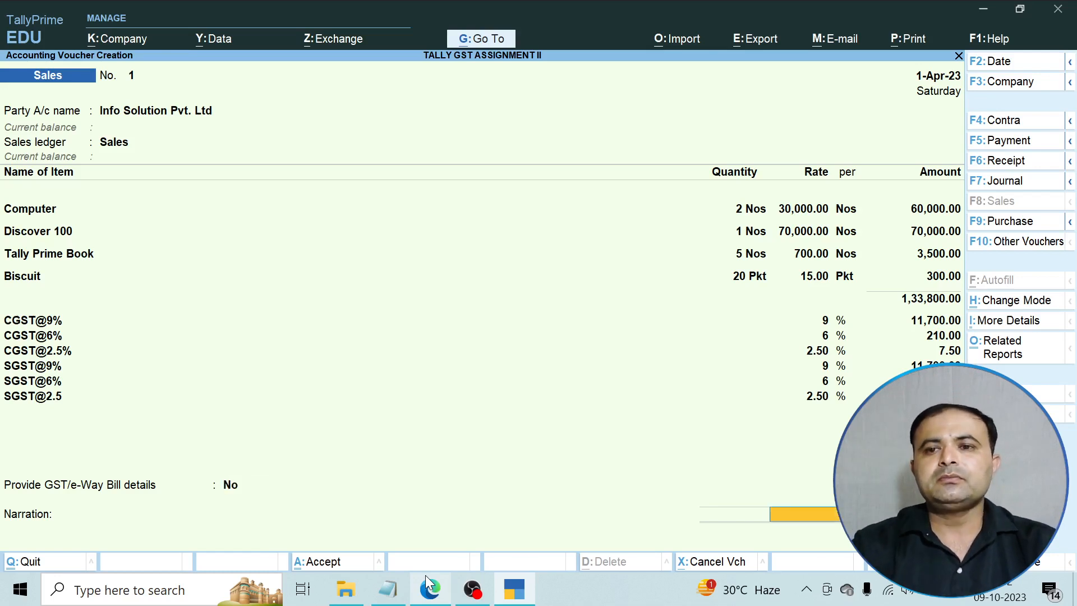
left_click(909, 44)
Preview the ₹1,57,635.00 Tax Invoice via CutePDF at full width, then close the preview.
key("Return")
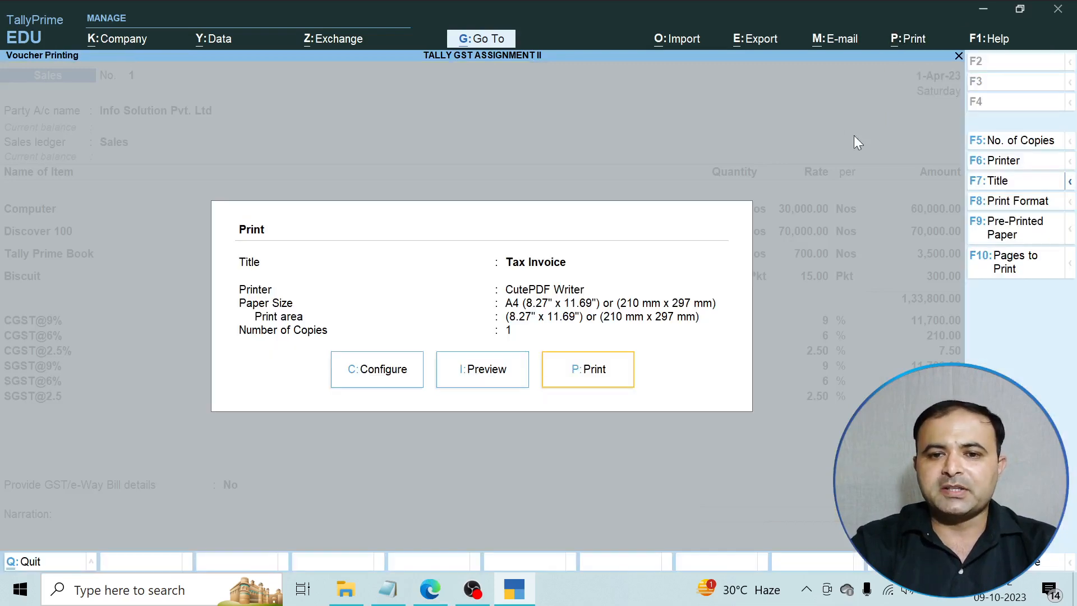
left_click(508, 375)
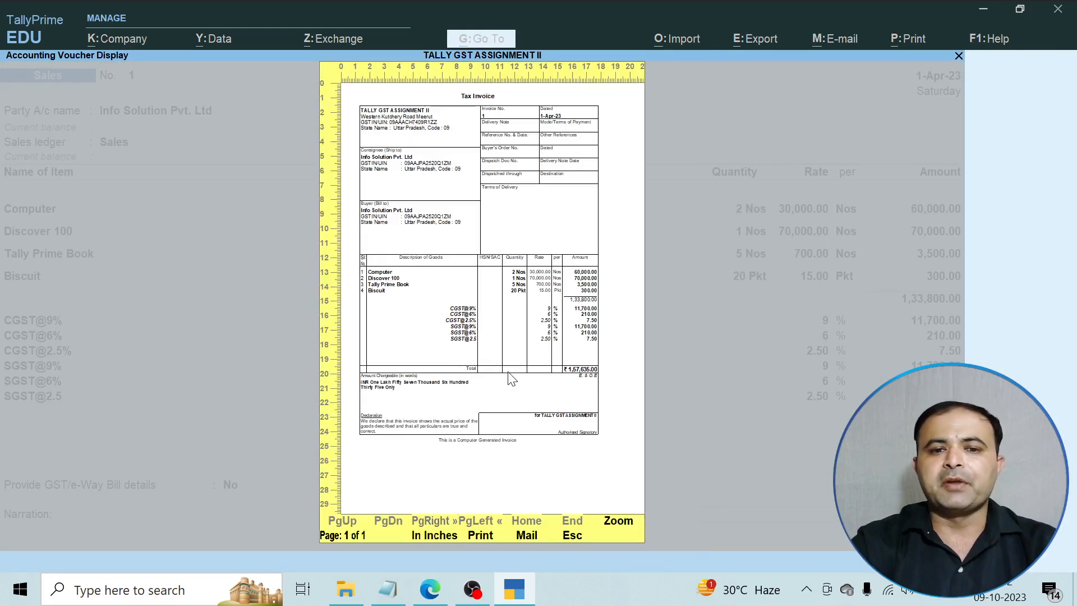
left_click(618, 521)
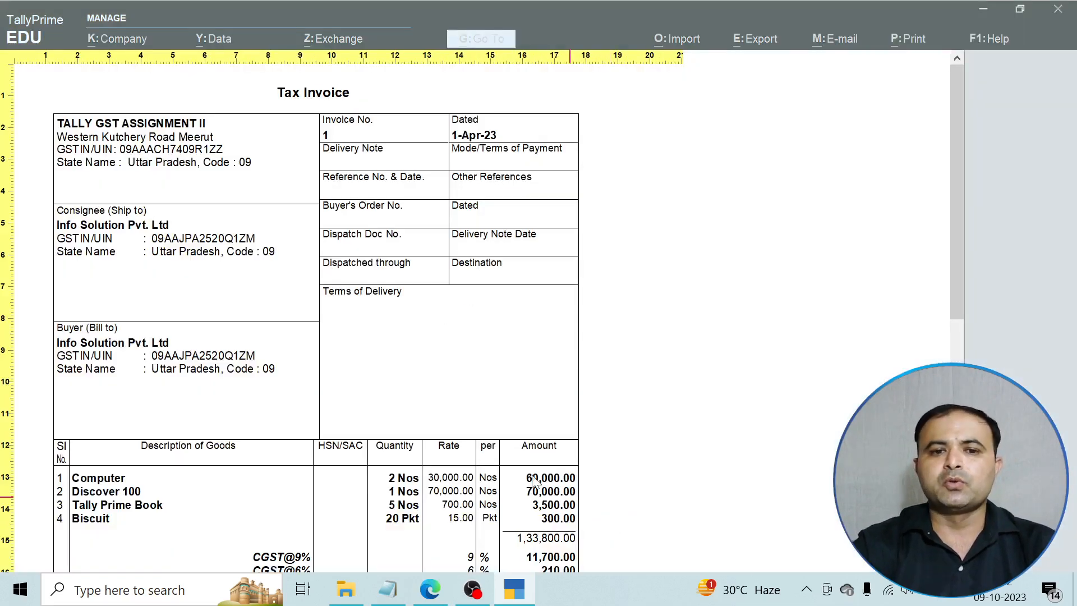
scroll(533, 482, "down", 3)
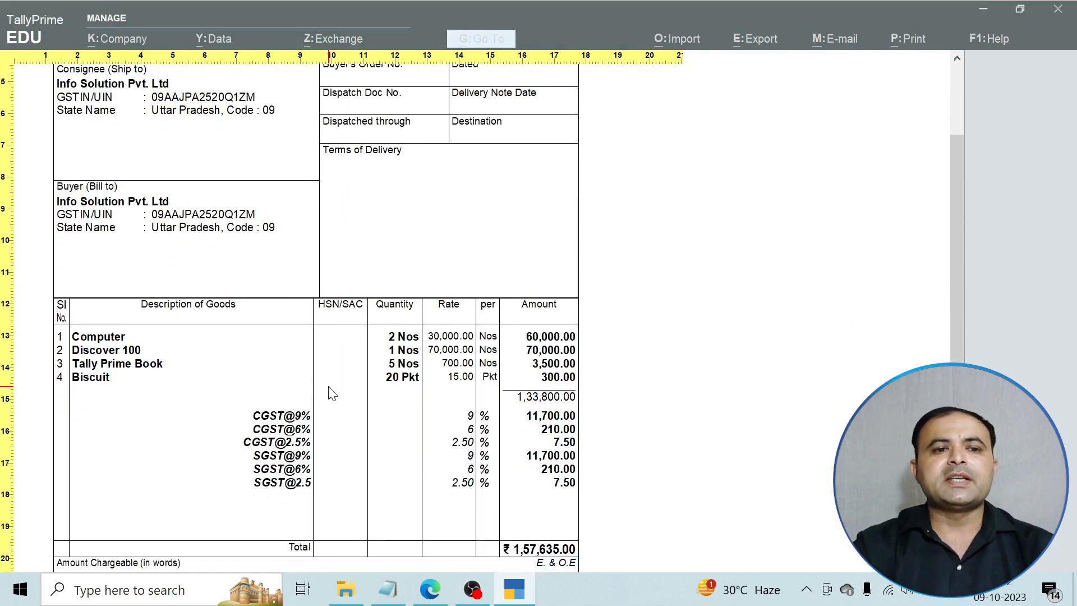
scroll(332, 393, "down", 5)
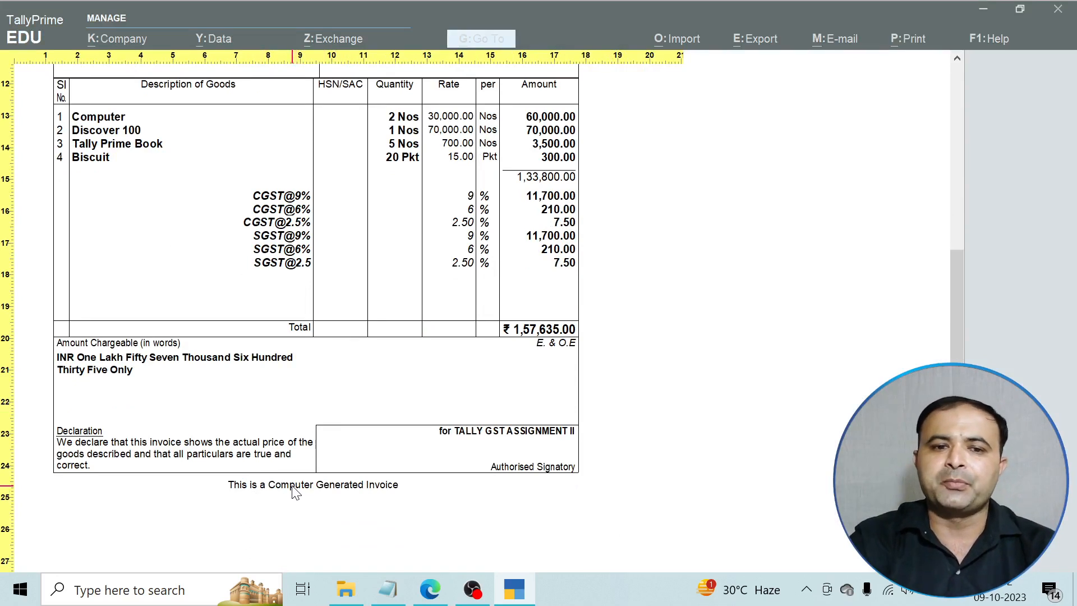
scroll(291, 482, "up", 3)
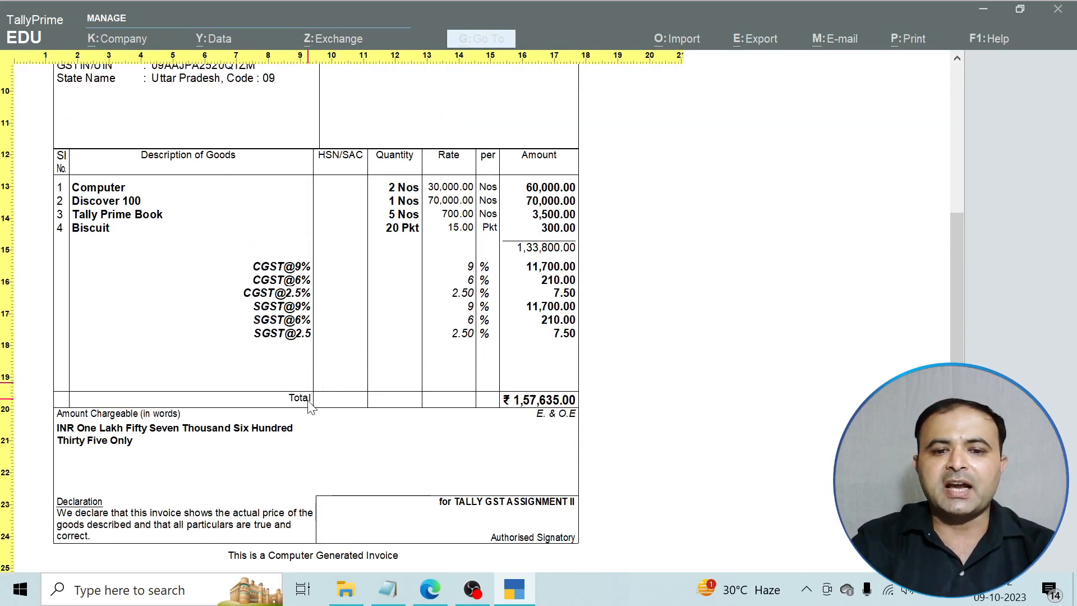
scroll(312, 412, "up", 6)
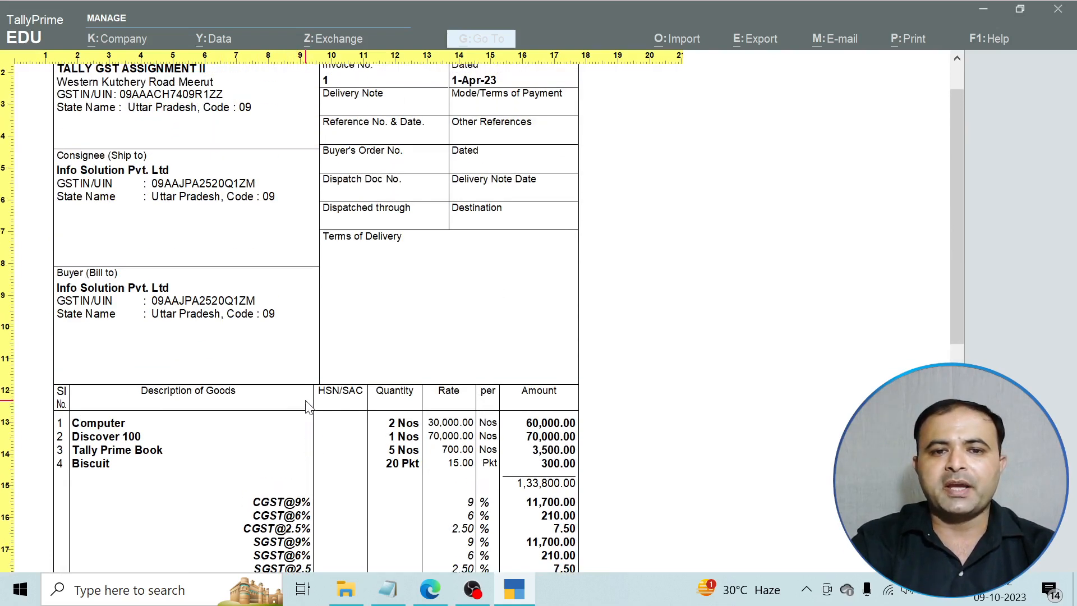
scroll(308, 408, "up", 1)
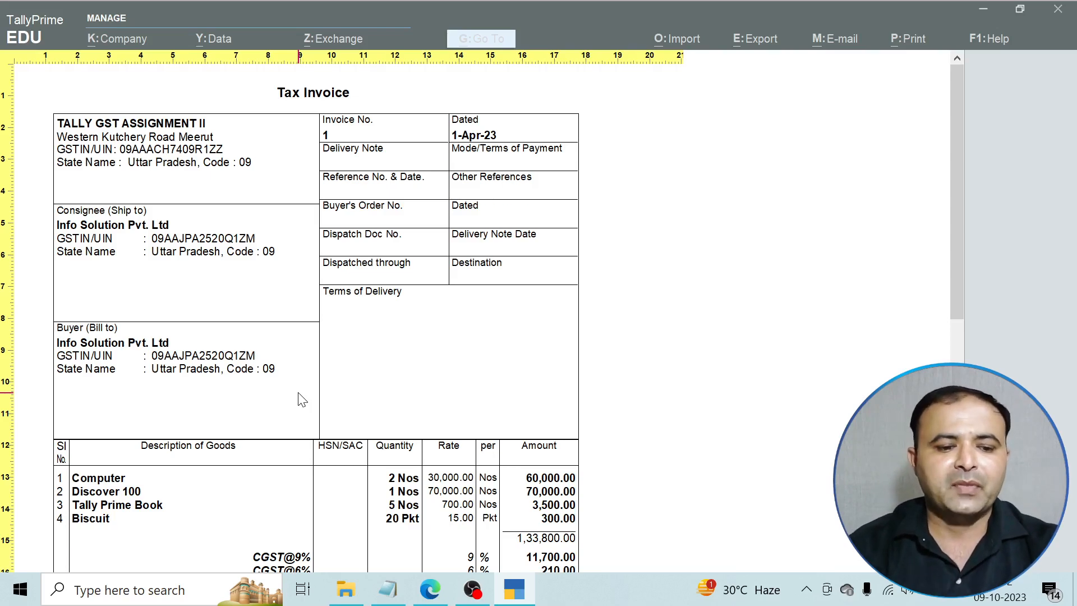
key("Escape")
key("Escape")
key("Escape")
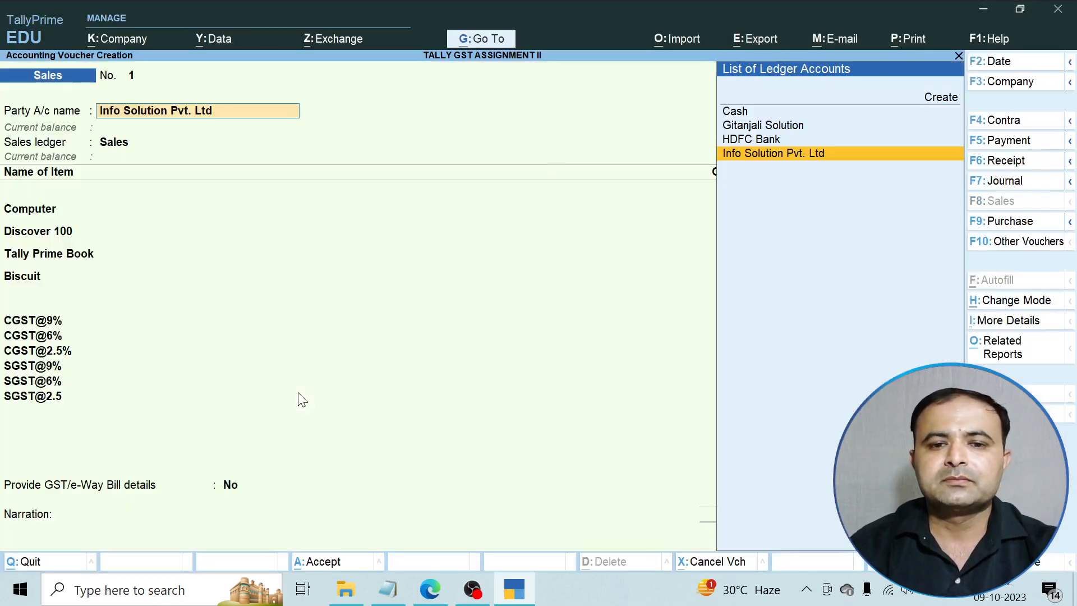
Save Sales voucher No. 1 for Info Solution Pvt. Ltd, answering the e-Way Bill generation prompt.
key("Return")
key("Return")
key("Return")
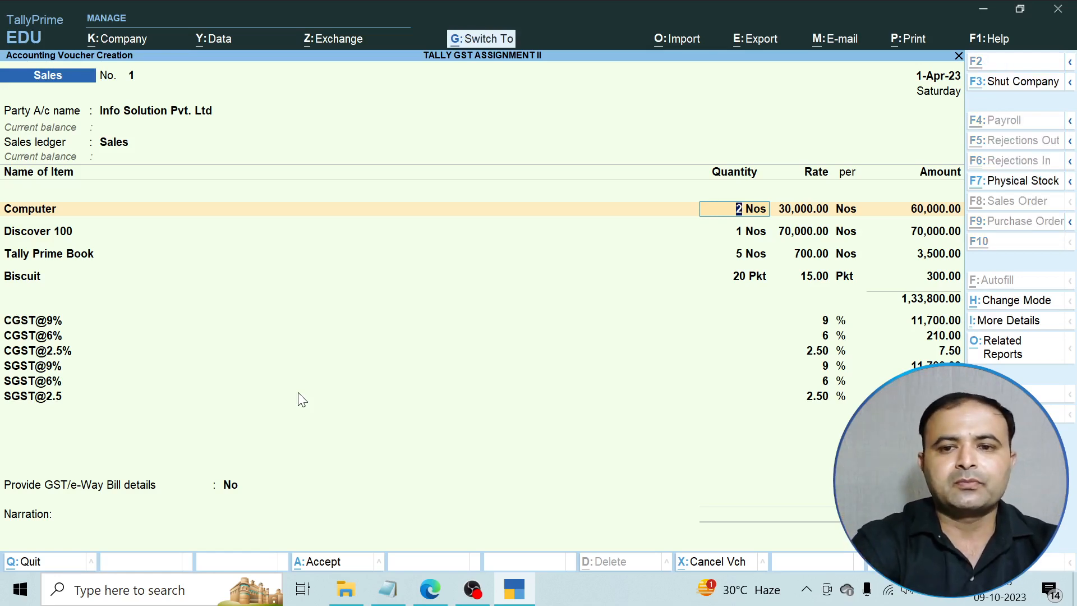
key("ctrl+a")
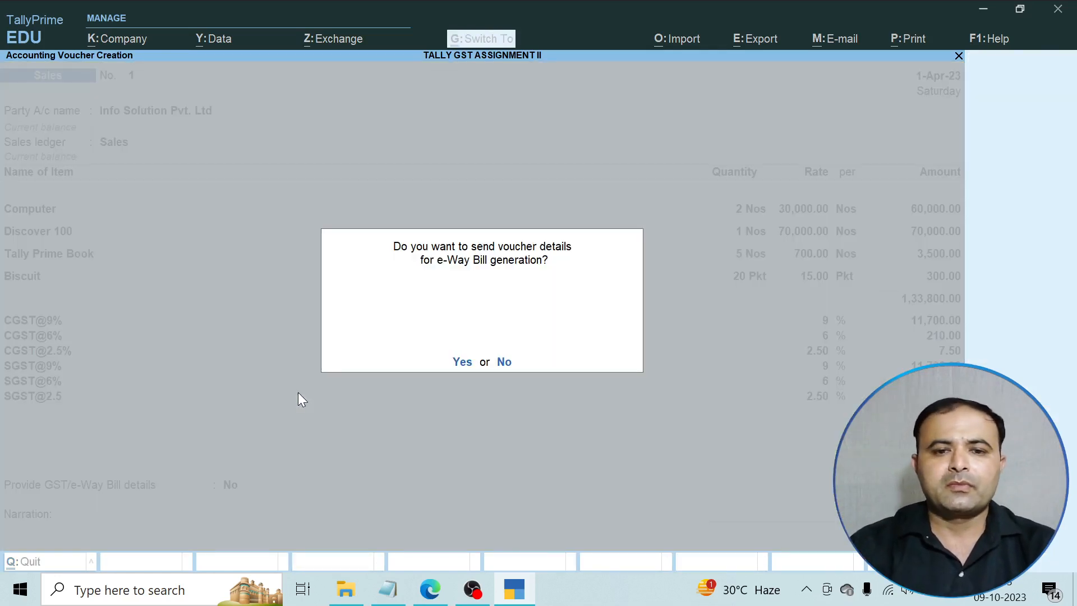
left_click(504, 362)
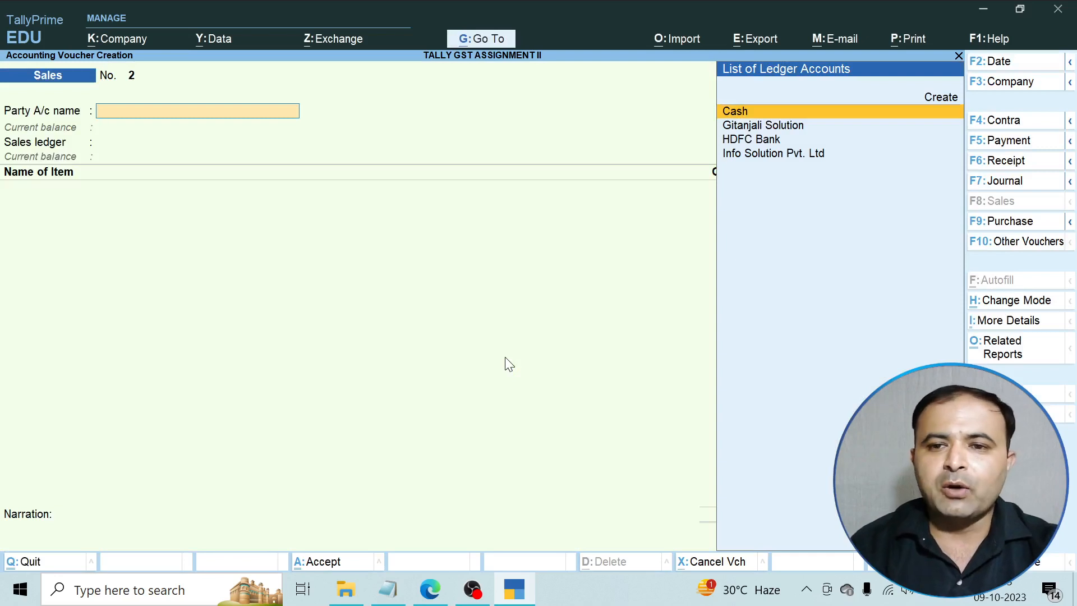
Reopen the Info Solution Pvt. Ltd sales entry from the Day Book.
key("Escape")
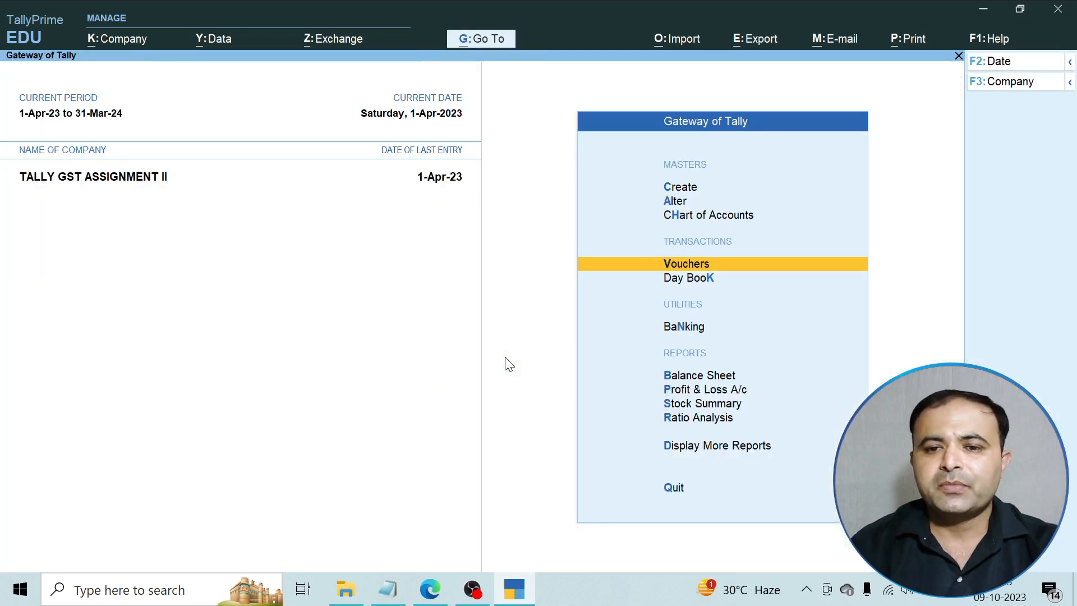
key("Down")
key("Return")
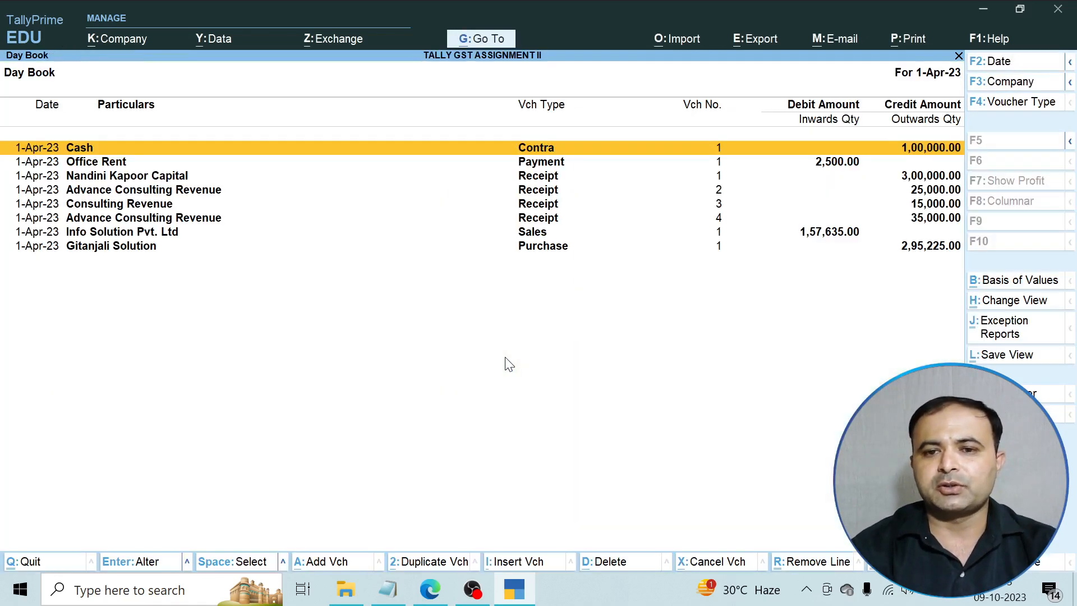
key("Down")
key("Down")
key("Down")
key("Down")
key("Down")
key("Down")
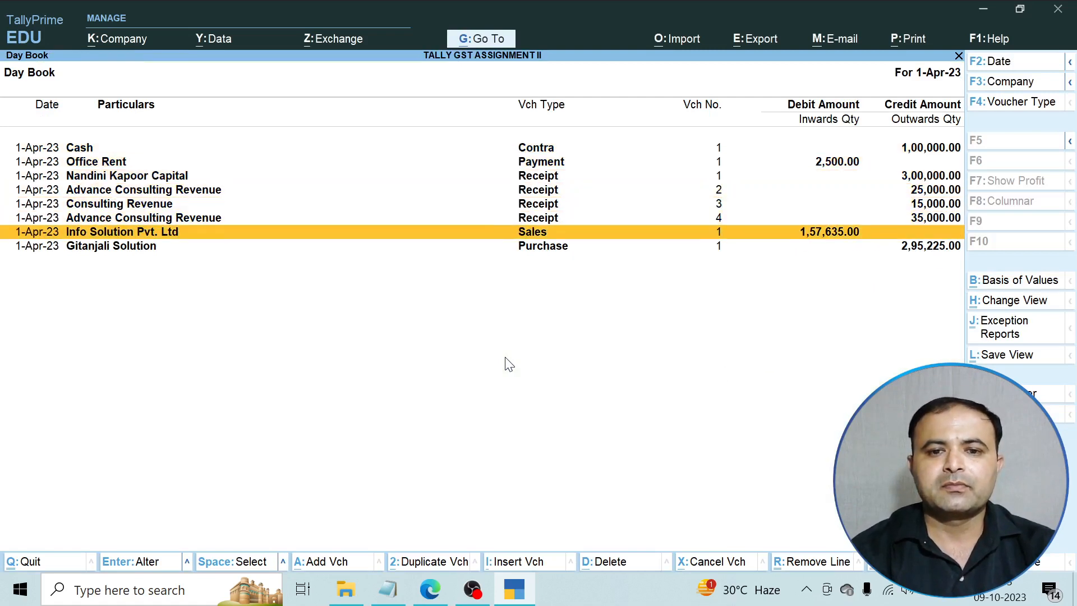
key("Return")
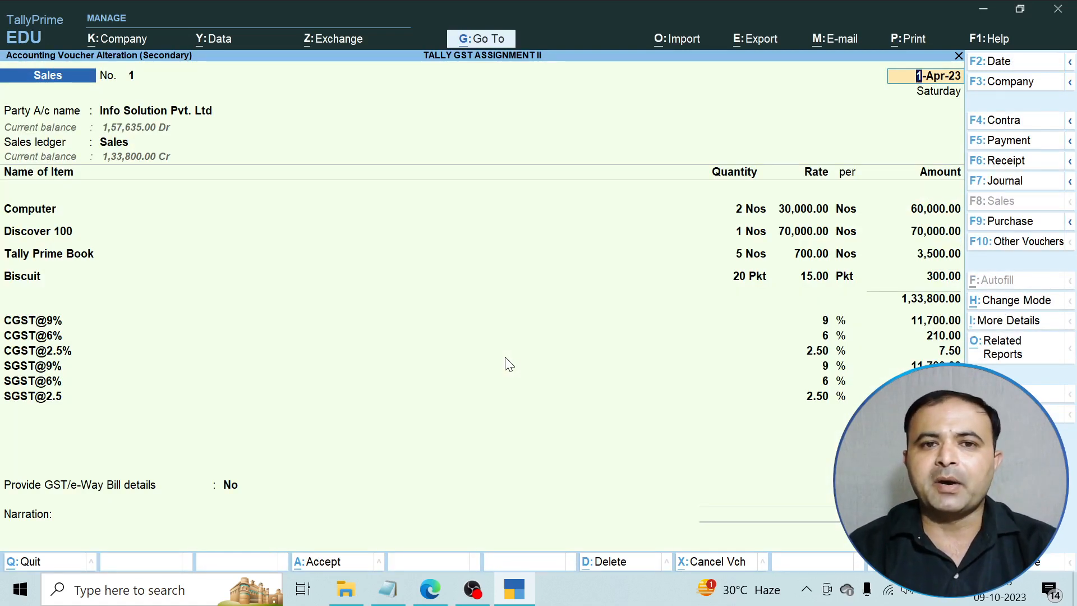
Close the sales voucher and Day Book, then bring up the assignment PDF.
key("BackSpace")
key("Escape")
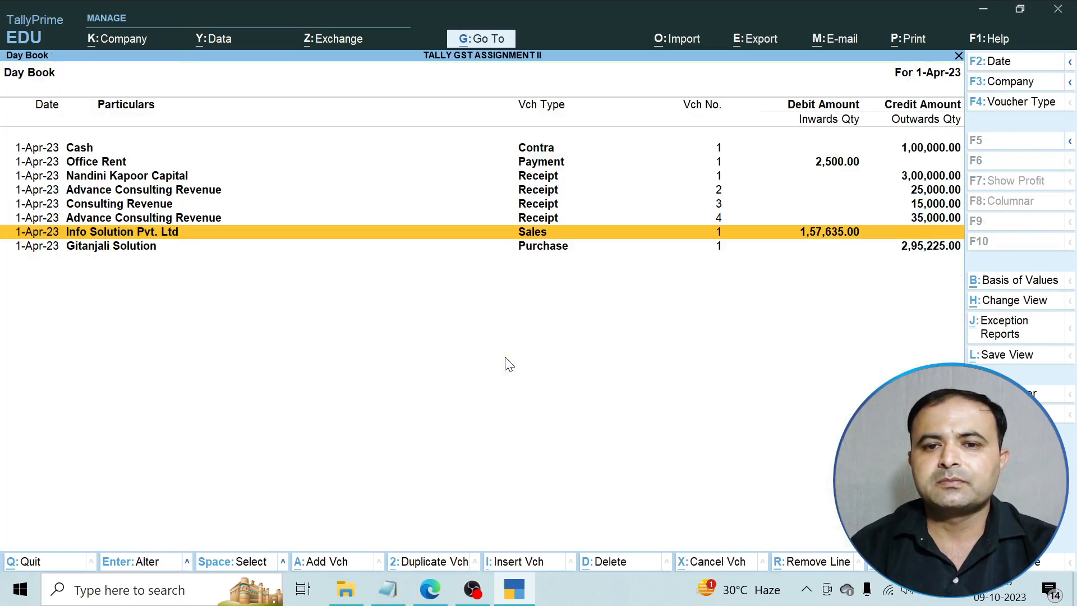
key("Escape")
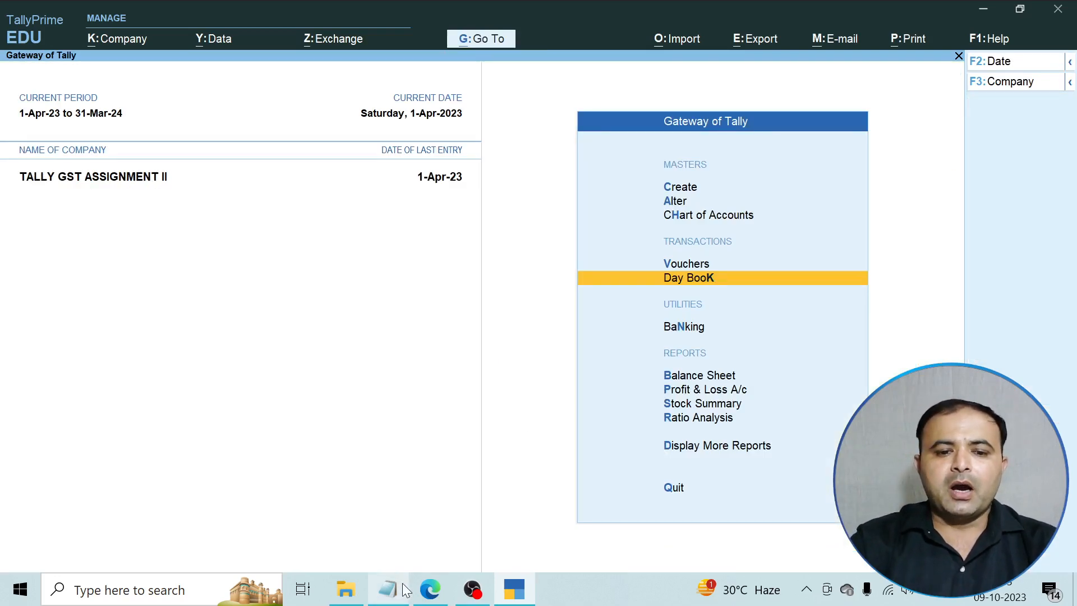
left_click(428, 588)
Scroll the assignment PDF to questions 9 and 10, then return to the Gateway of Tally.
scroll(435, 446, "down", 5)
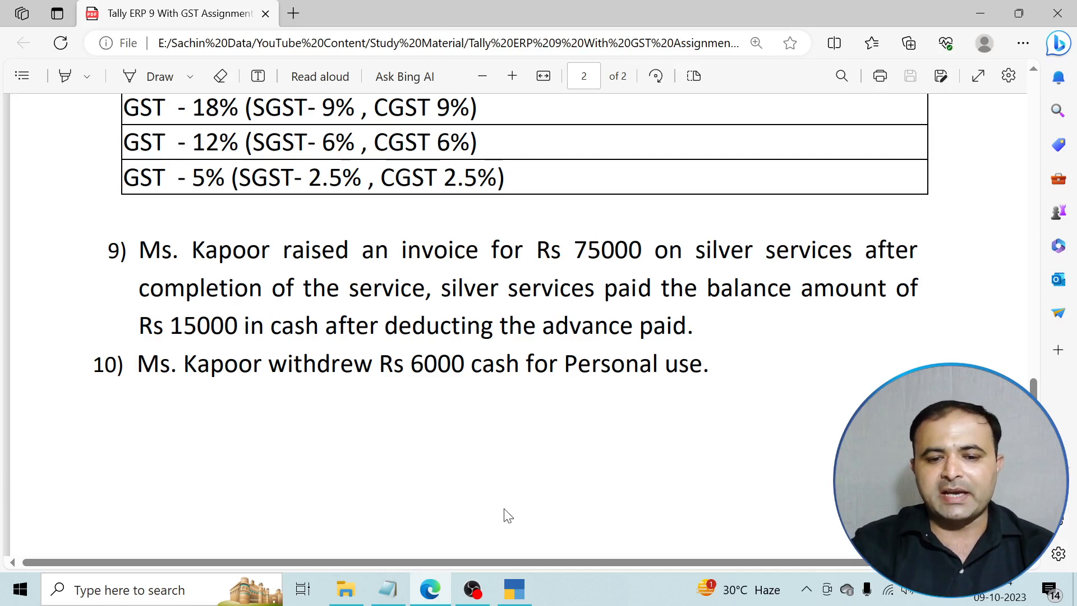
left_click(520, 584)
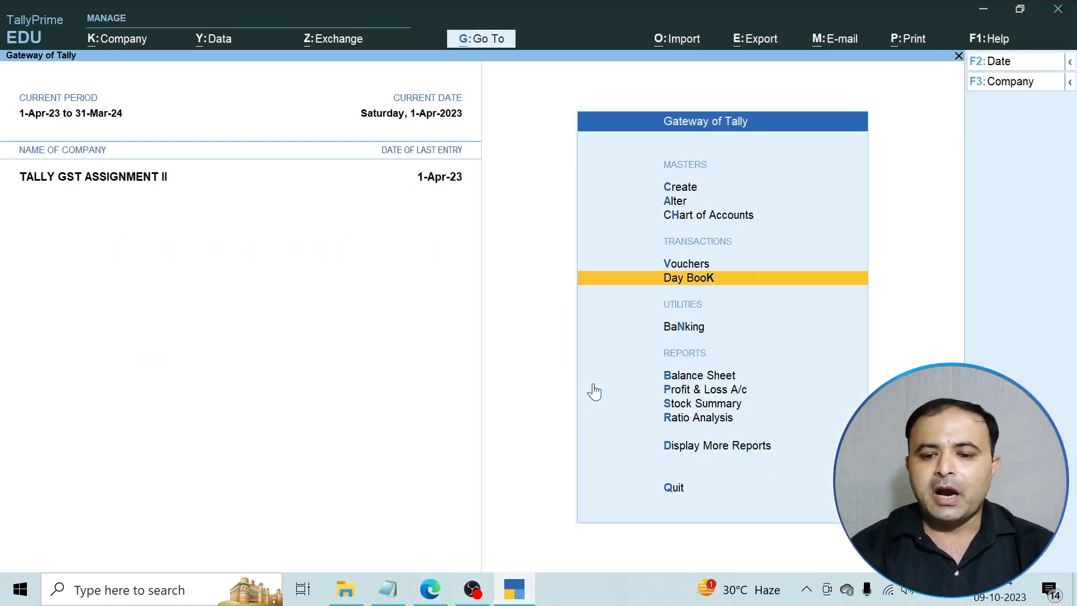
key("Down")
key("Down")
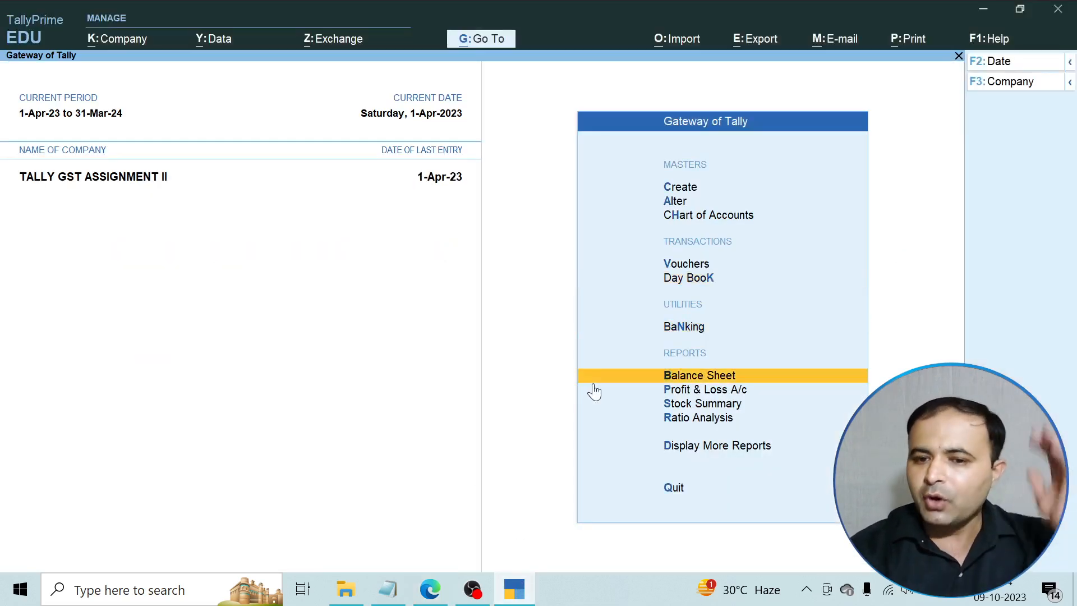
key("Down")
key("Down")
key("Down")
key("Down")
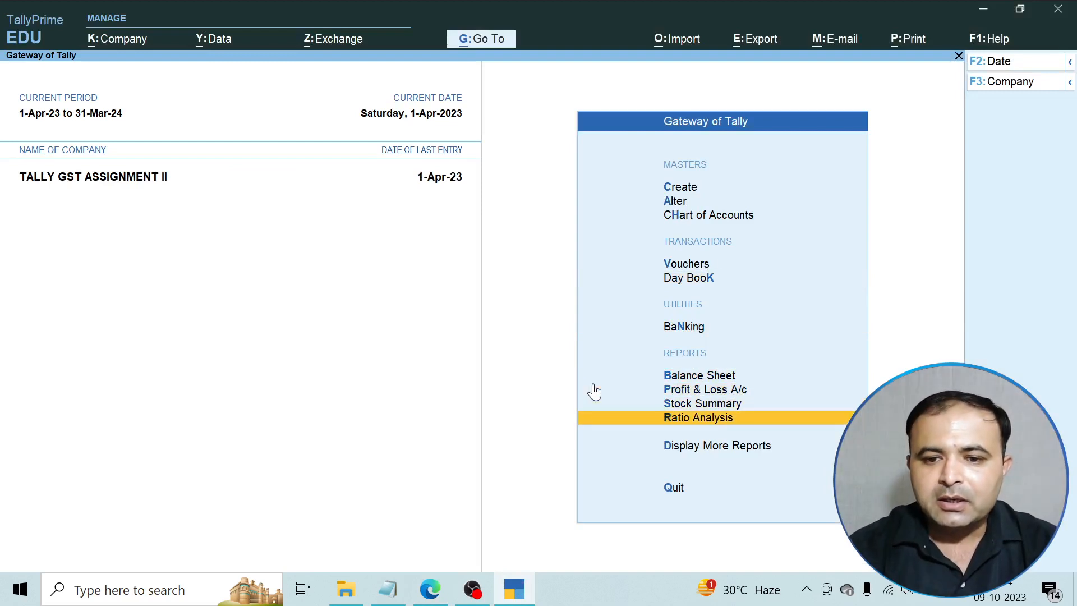
key("Return")
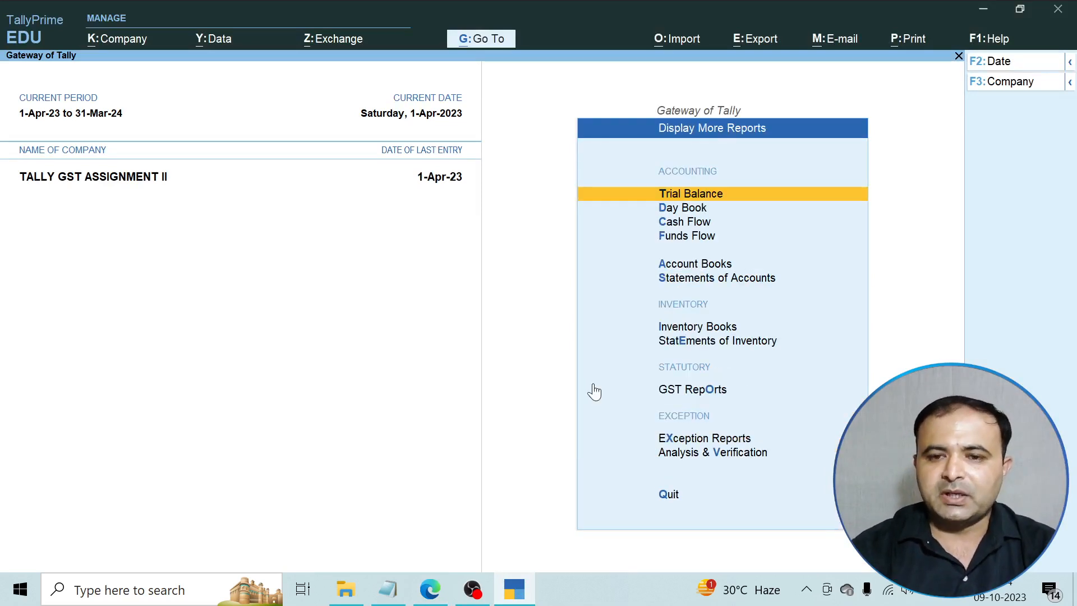
key("Return")
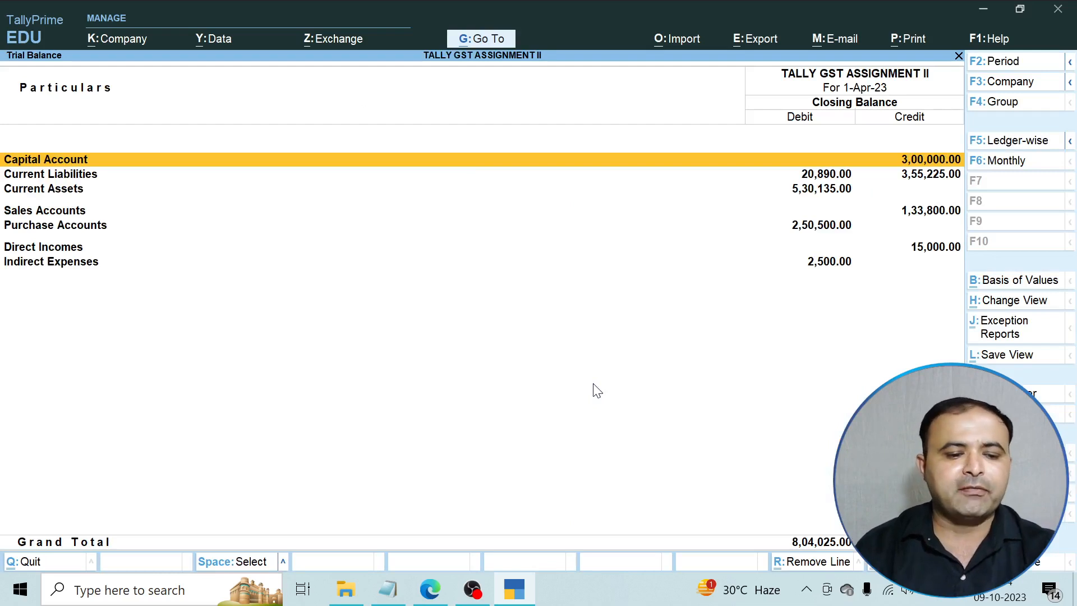
key("alt+F5")
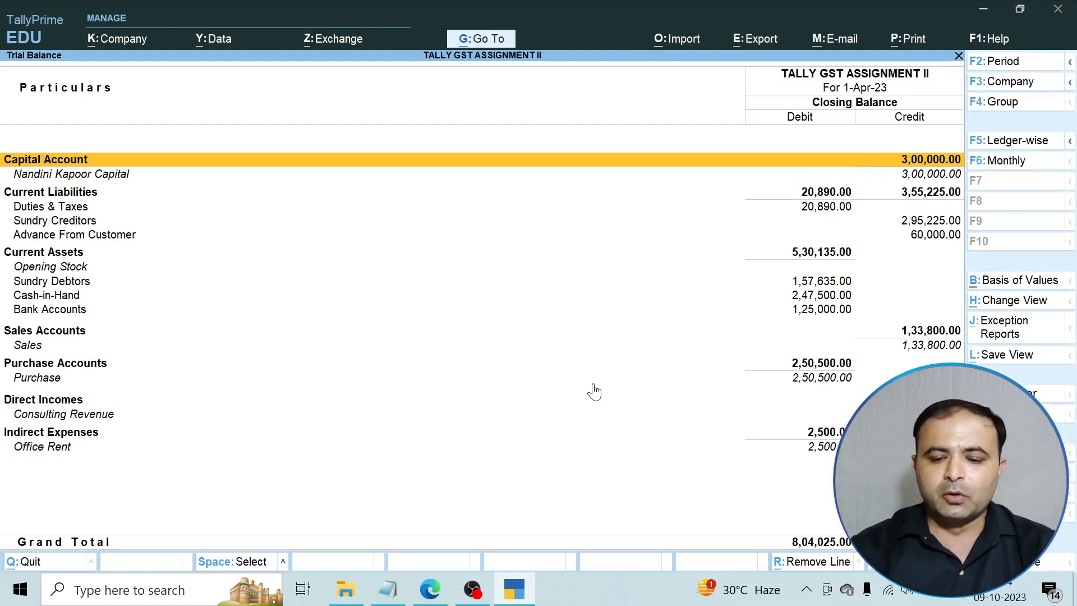
key("Down")
key("Down")
key("Down")
key("Down")
key("Down")
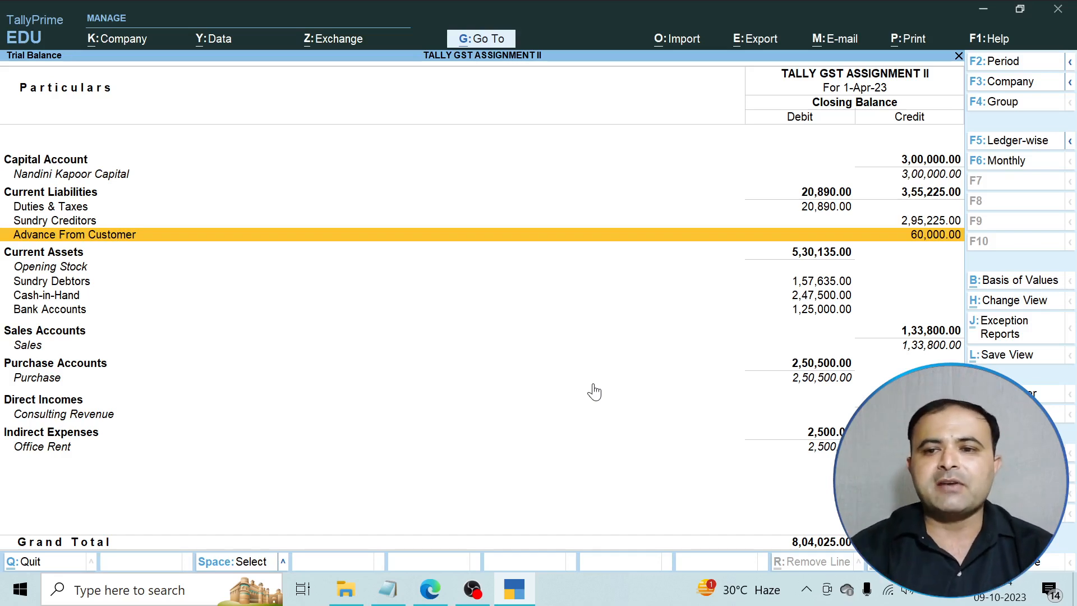
key("Return")
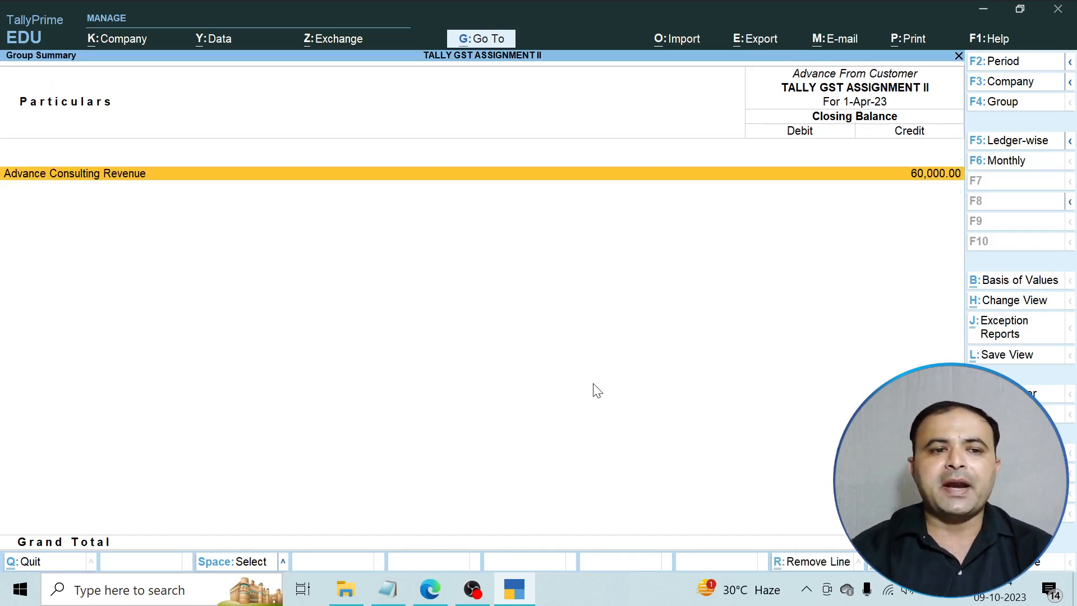
key("Return")
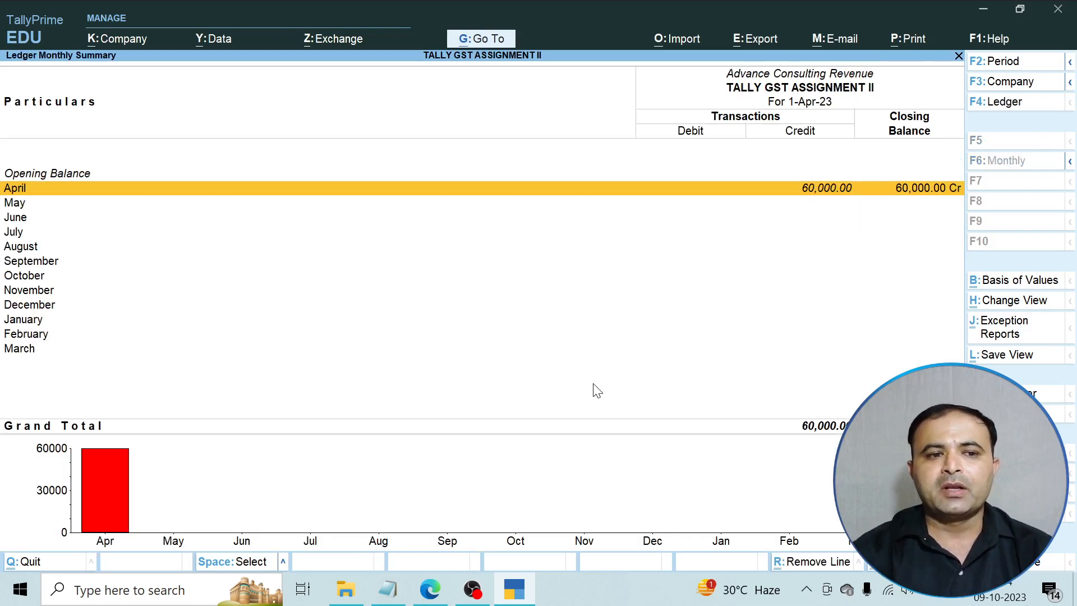
key("Return")
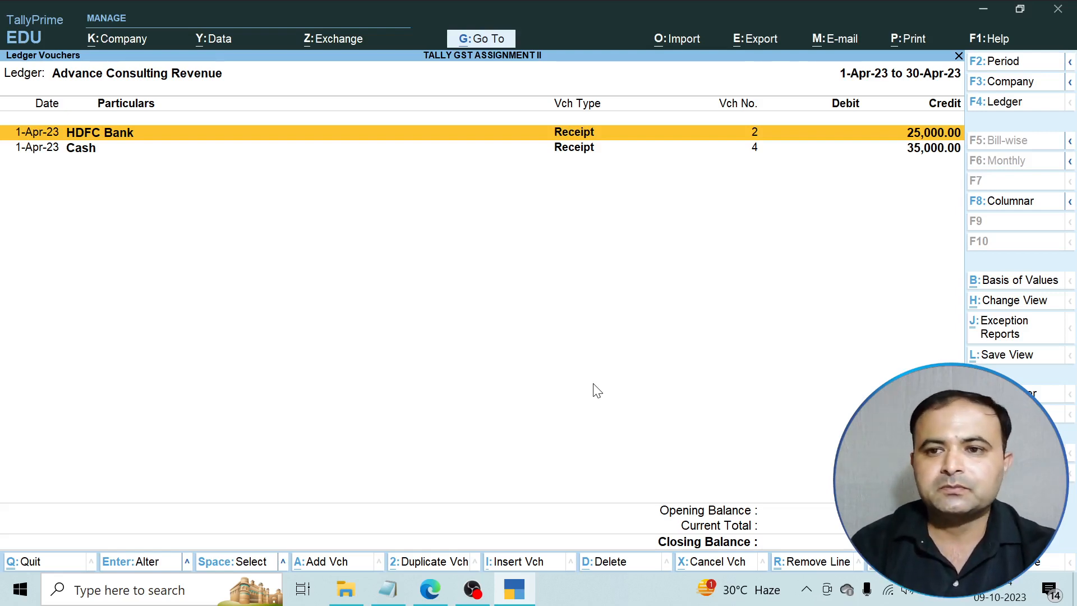
key("Escape")
key("Escape")
key("Escape")
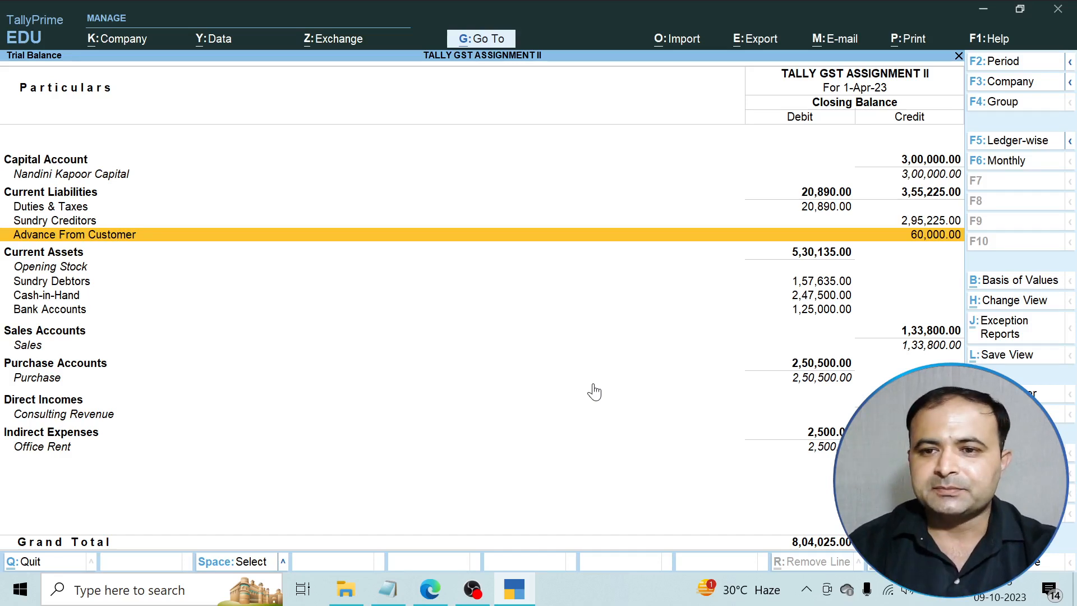
key("Escape")
key("Escape")
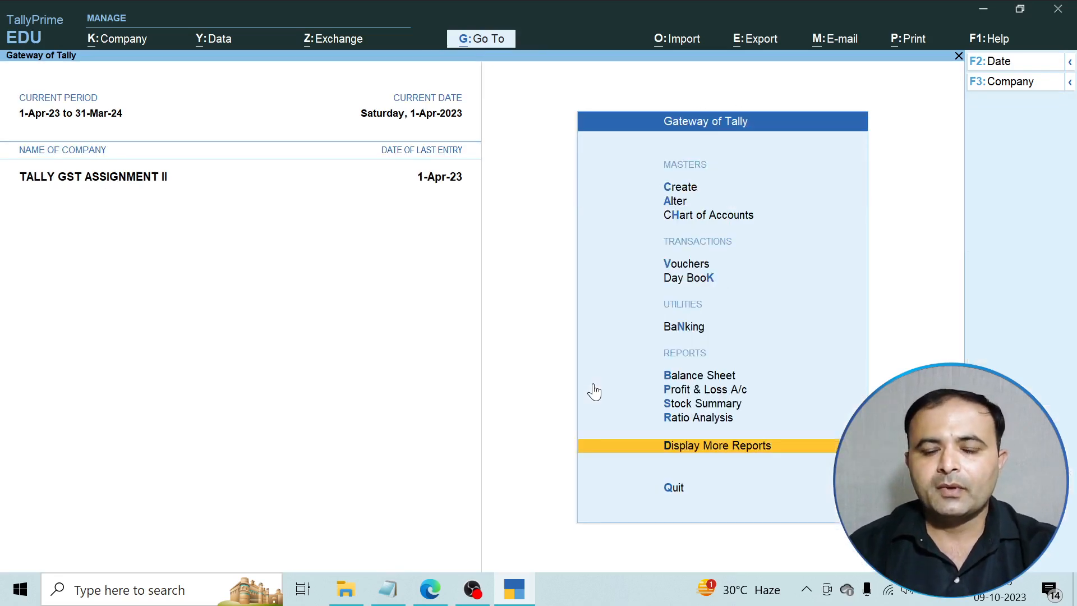
Check the assignment PDF, then return to TallyPrime and start a new voucher from Gateway of Tally.
left_click(429, 590)
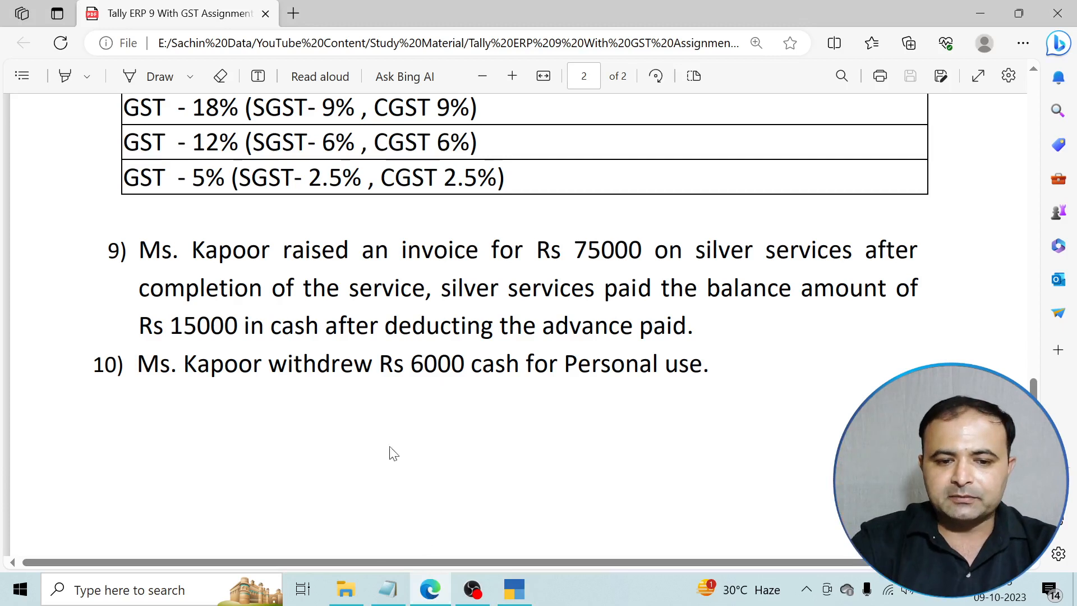
mouse_move(428, 592)
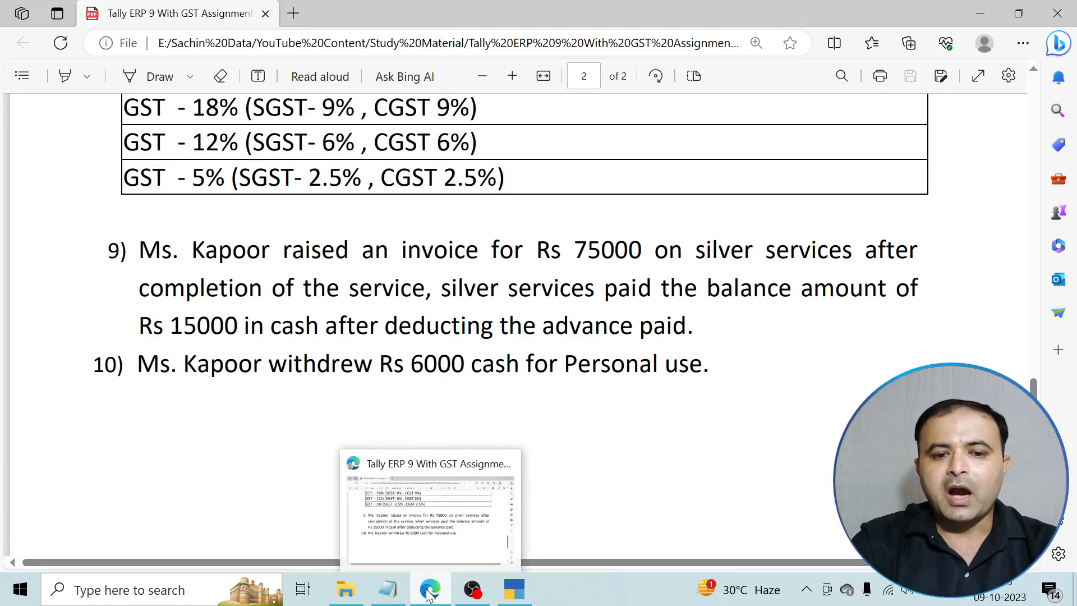
left_click(527, 592)
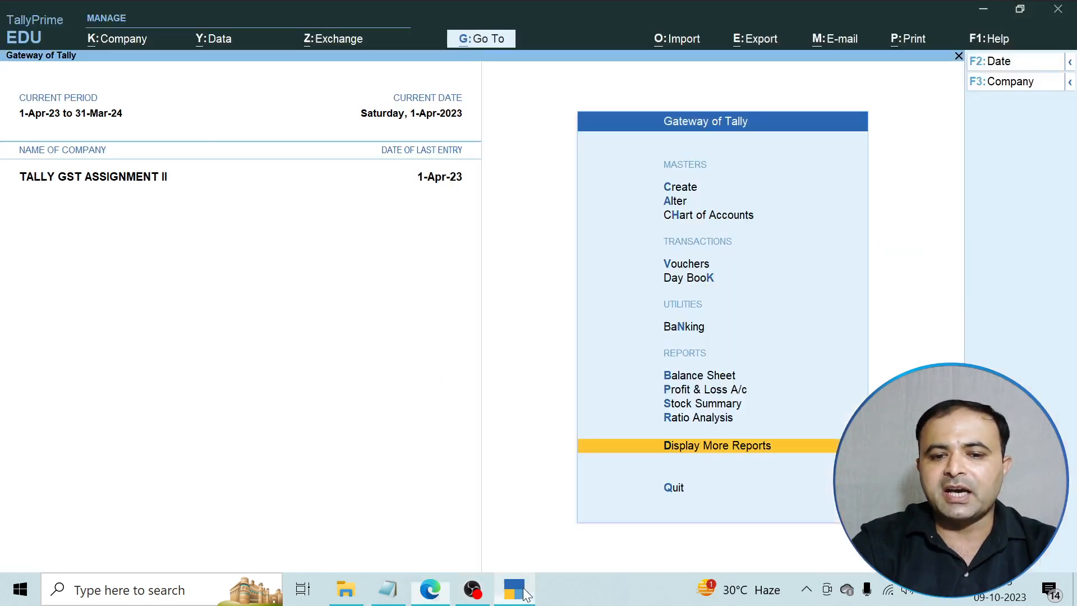
key("Up")
key("Up")
key("Up")
key("Up")
key("Up")
key("Up")
key("Up")
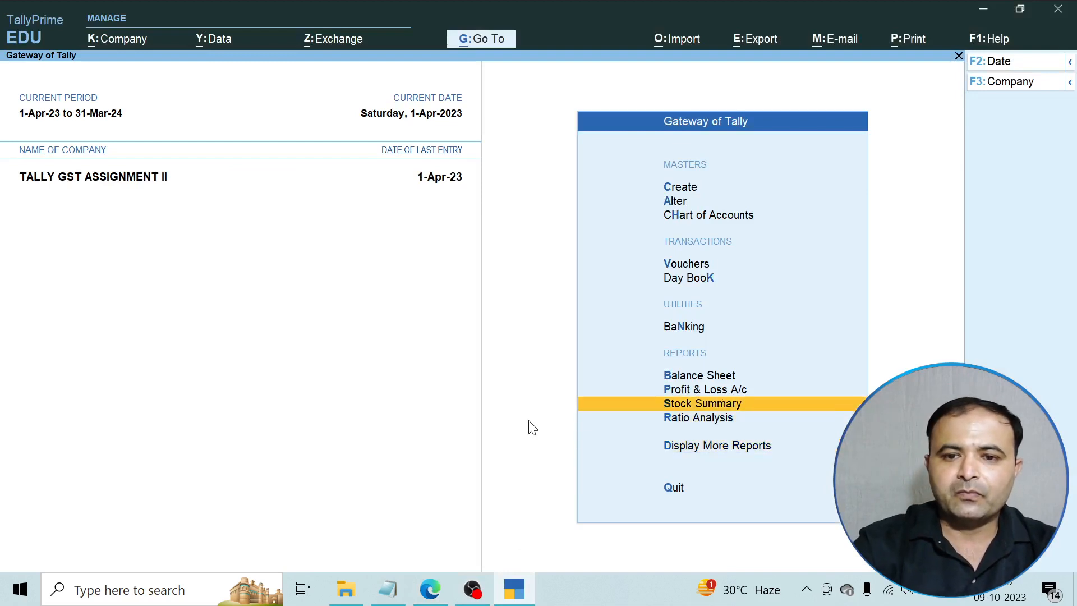
key("Return")
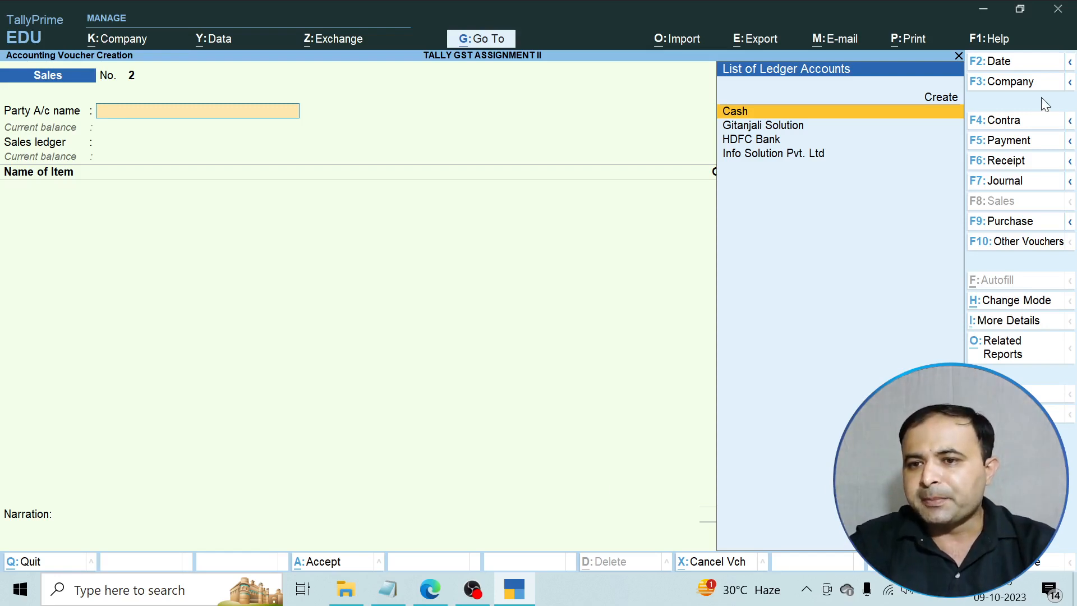
Switch to a Receipt voucher and credit Consulting Revenue with 75,000.
left_click(1018, 164)
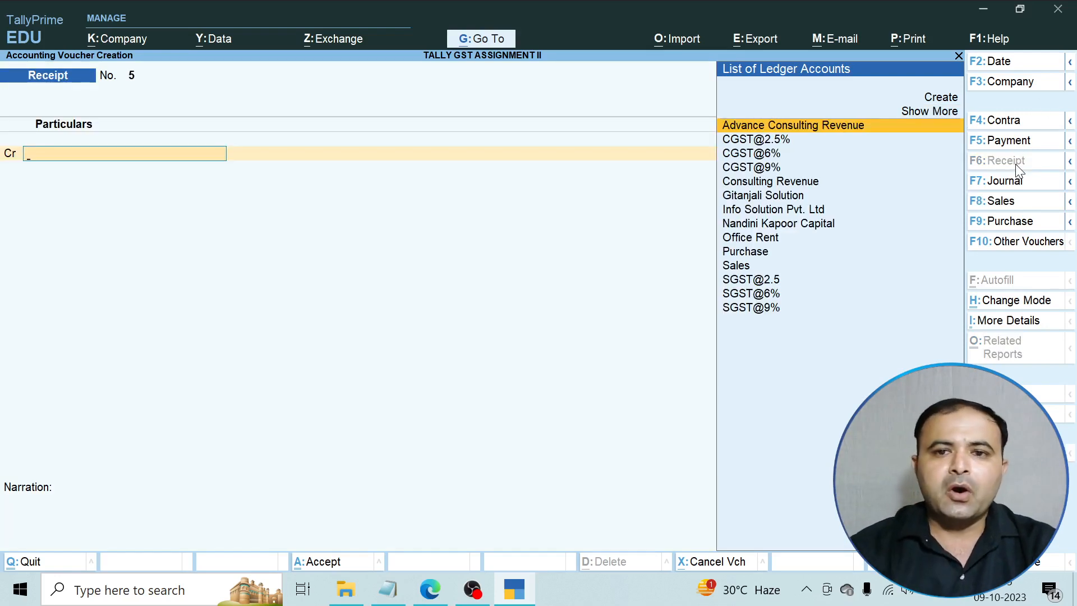
key("Down")
key("Down")
key("Down")
key("Down")
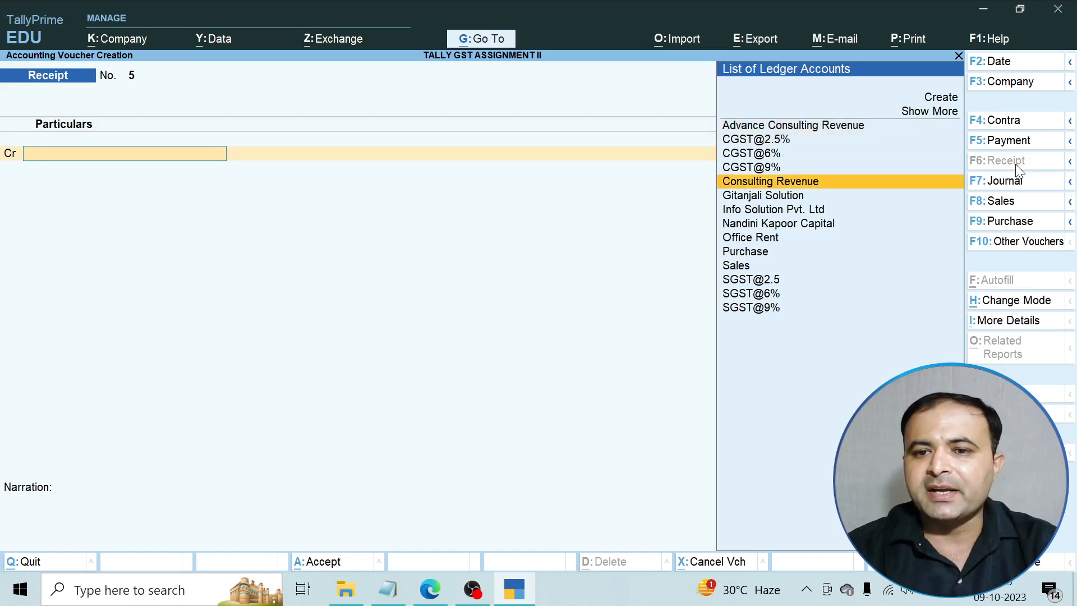
key("Return")
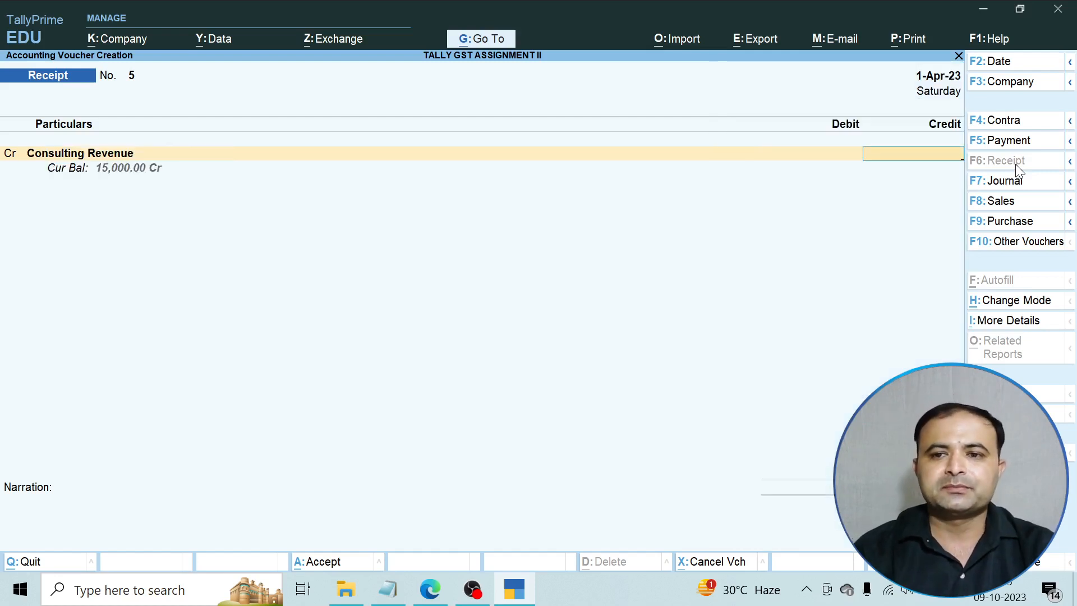
type("75000")
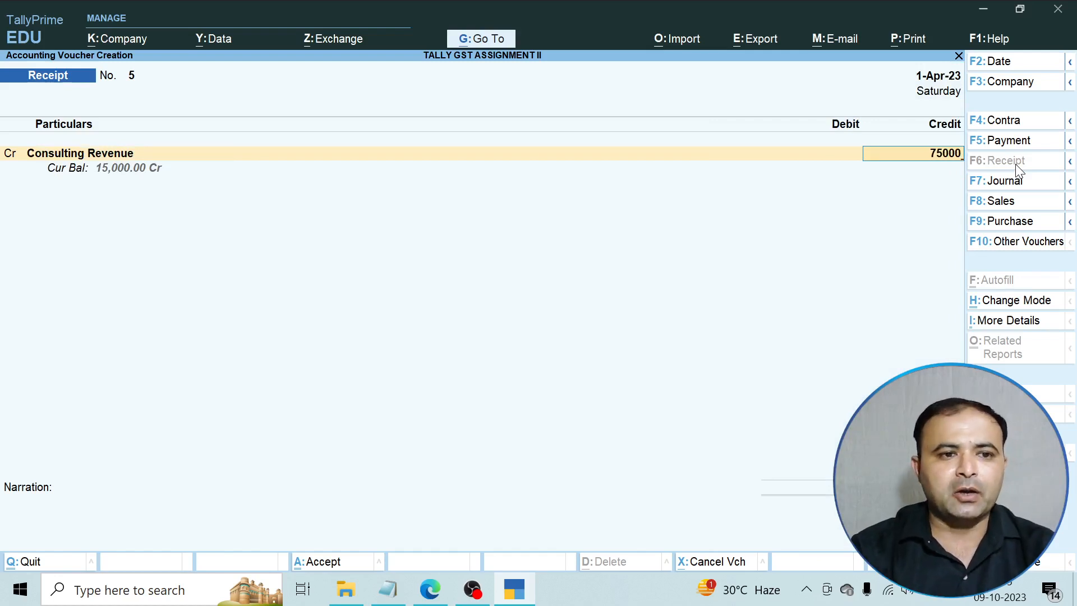
key("Return")
key("Return")
key("Return")
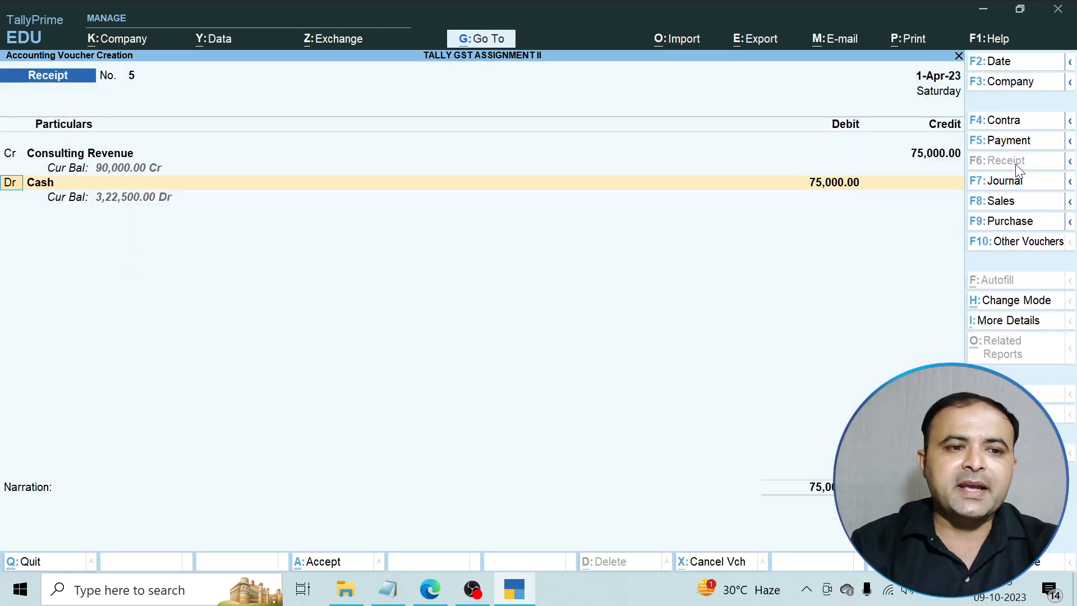
Debit Advance Consulting Revenue with 60,000.
key("Return")
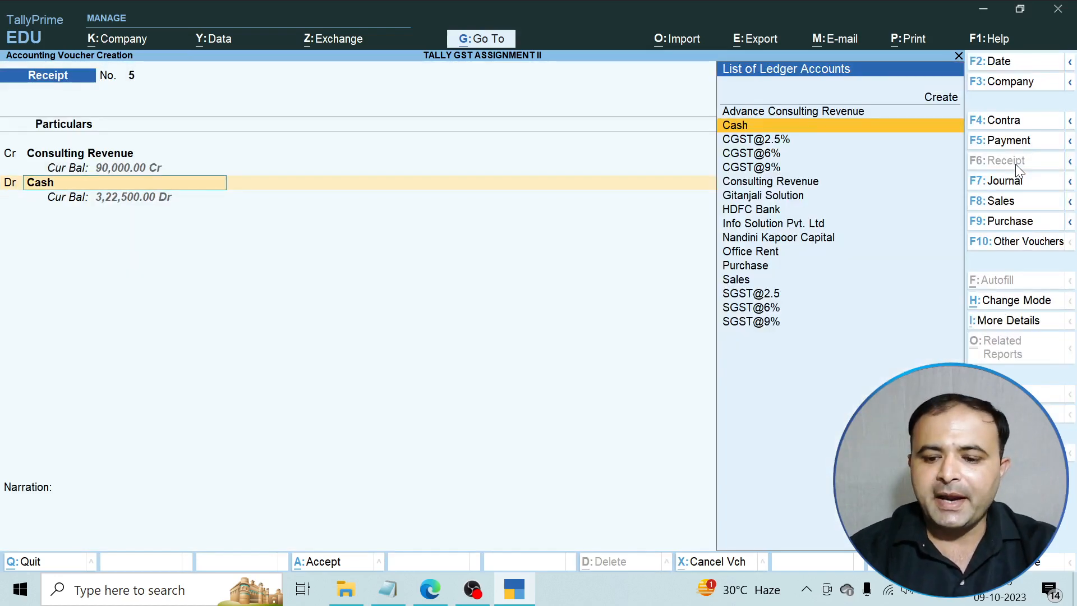
key("Up")
key("Return")
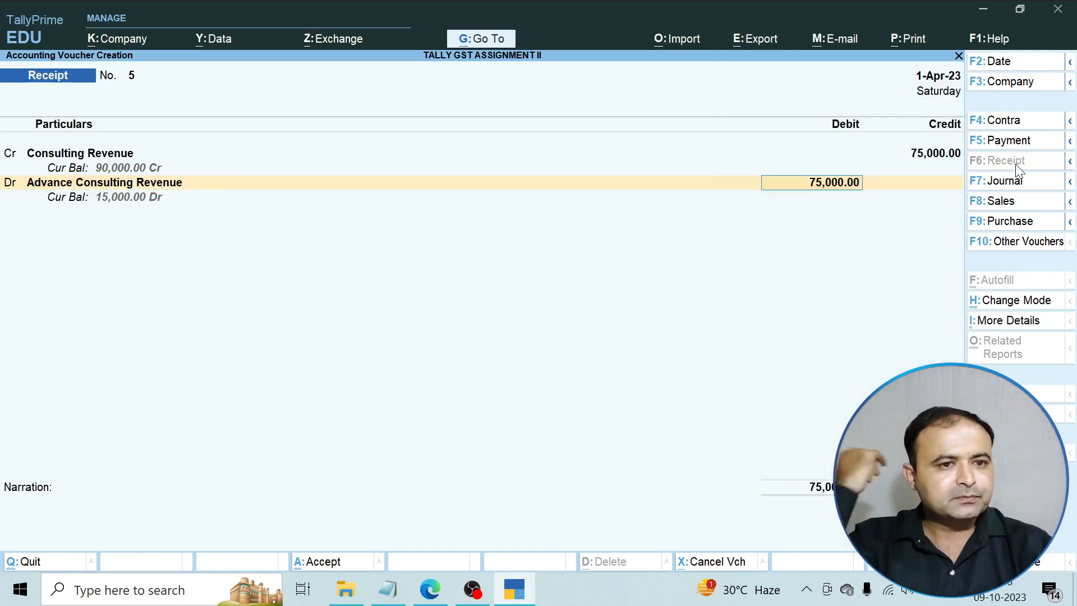
type("60000")
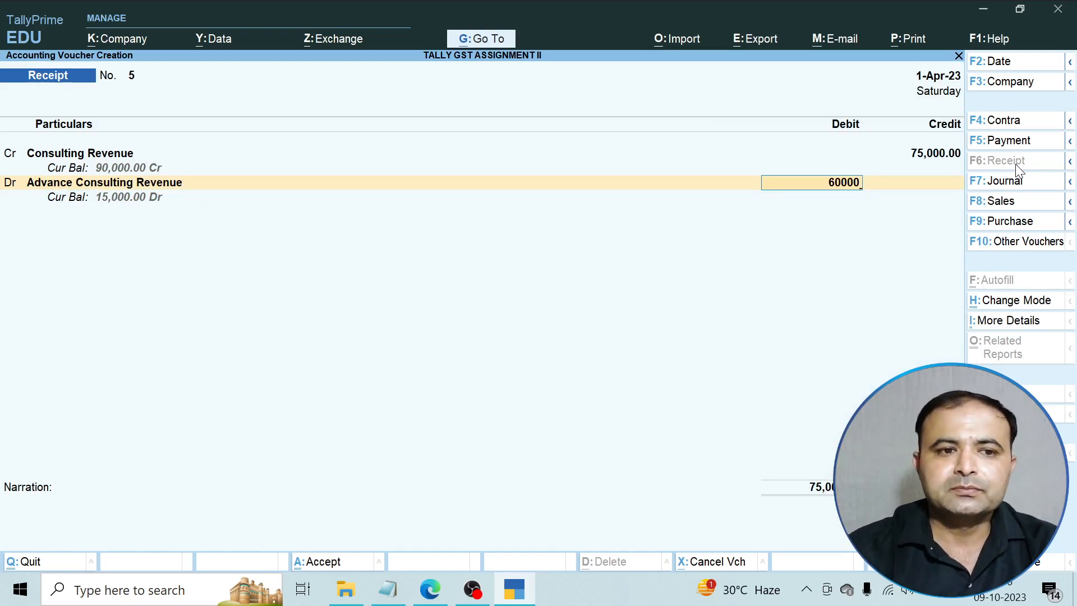
key("Return")
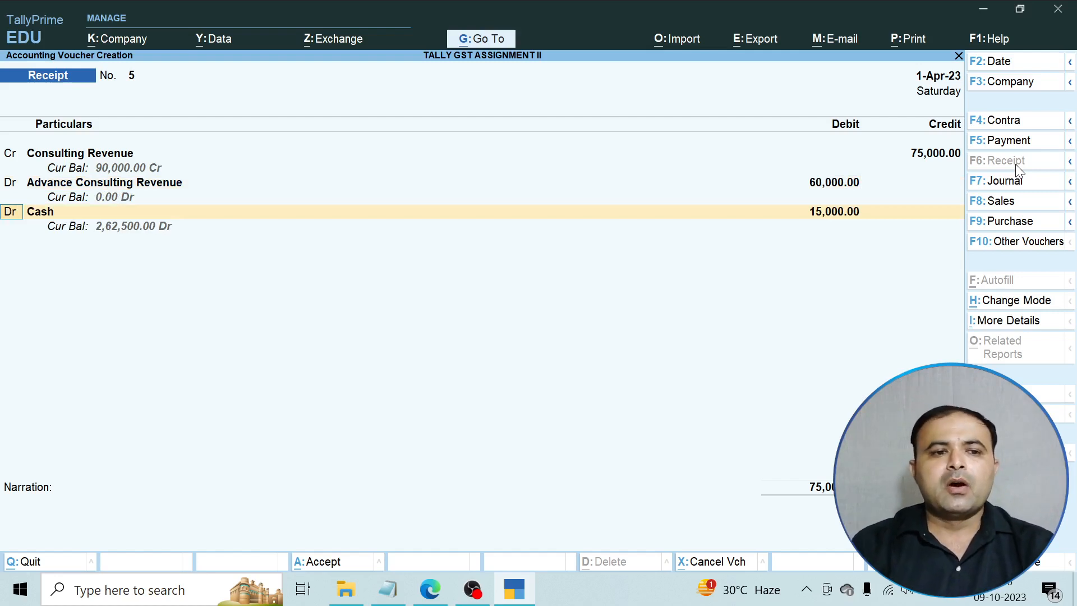
Confirm cash in item 9 of the PDF and debit the remaining 15,000 to Cash.
key("Return")
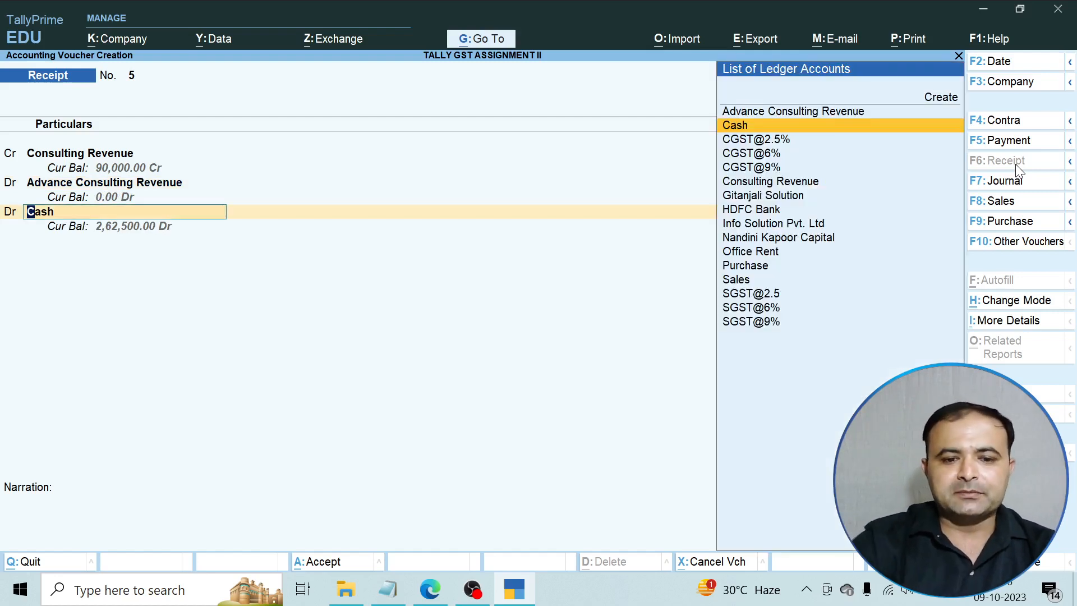
left_click(439, 587)
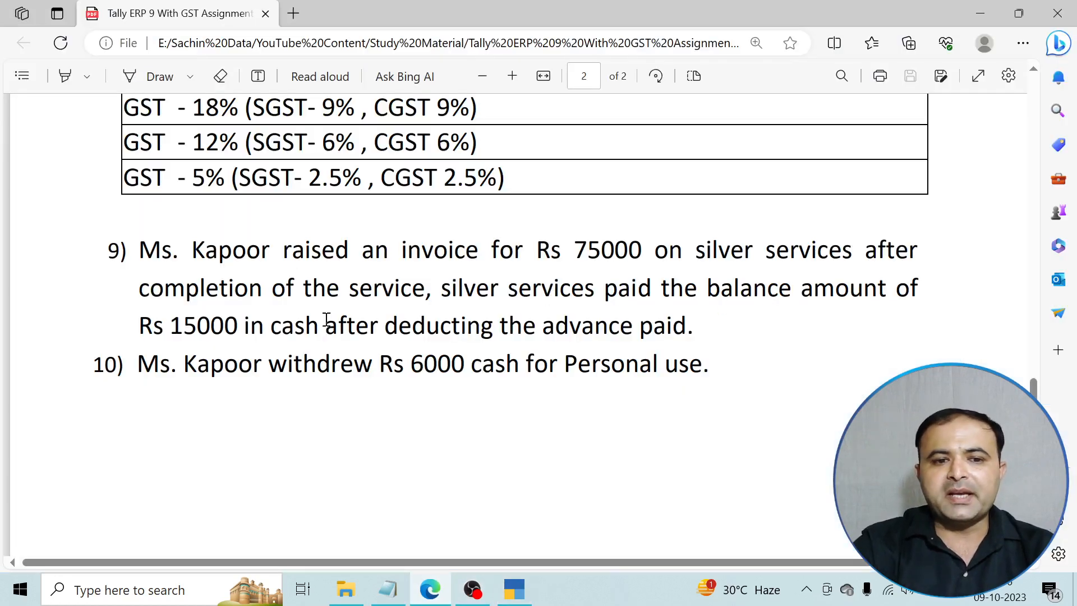
left_click_drag(266, 329, 312, 331)
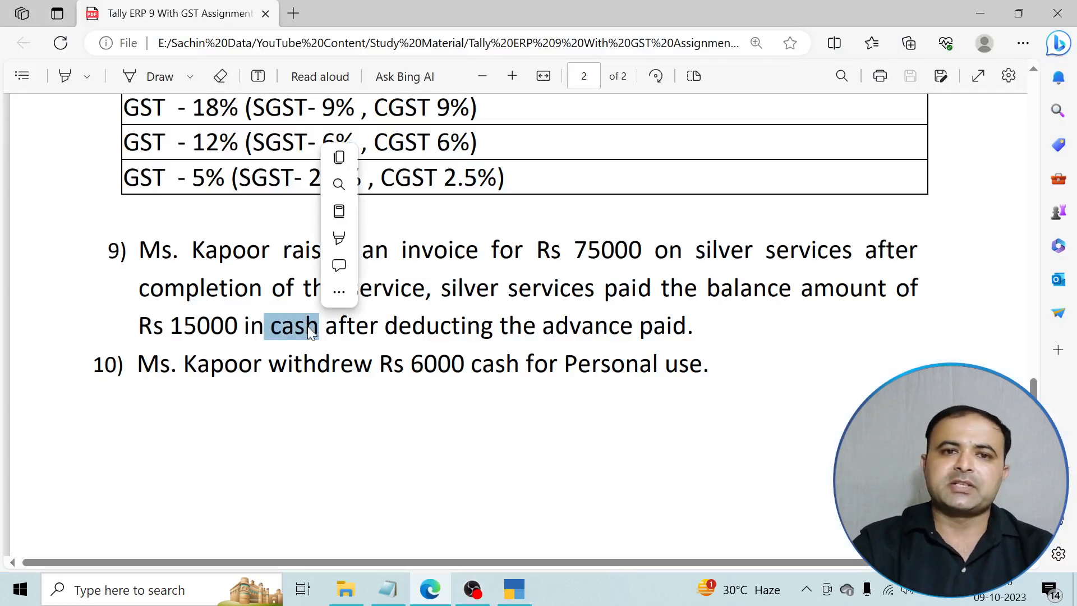
key("alt+Tab")
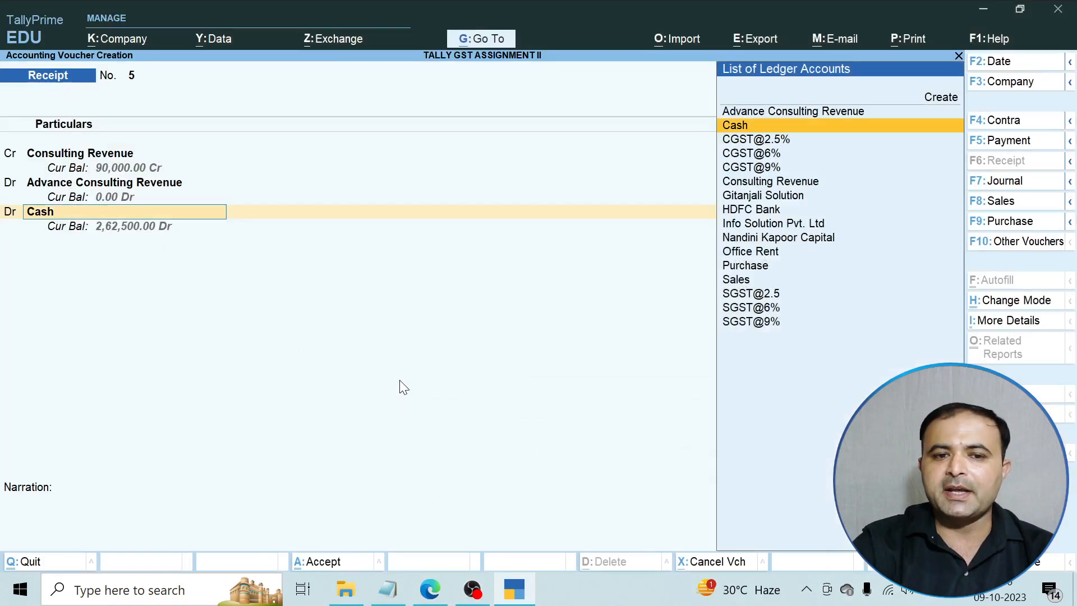
key("Return")
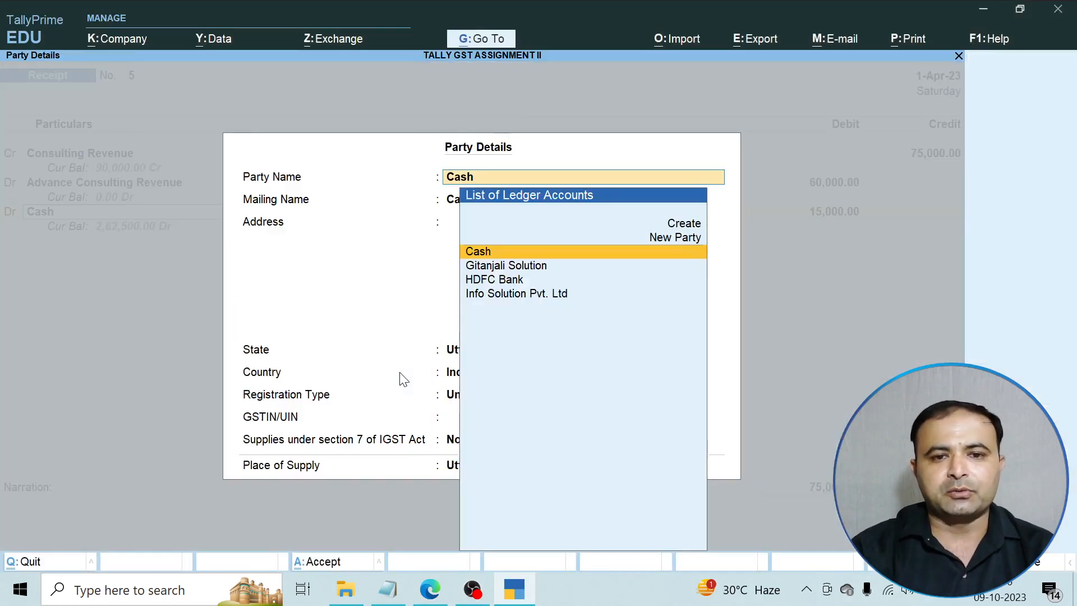
Save Receipt No. 5 for 15,000.00 with Cash as an Unknown-registration party in Uttar Pradesh.
key("Return")
key("Return")
key("Return")
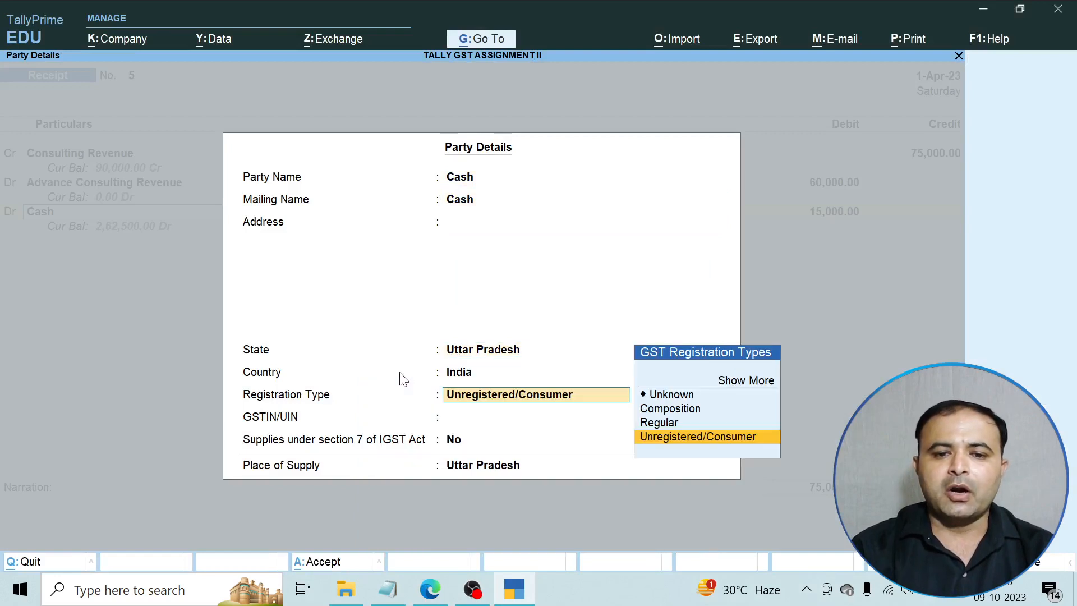
key("Up")
key("Up")
key("Up")
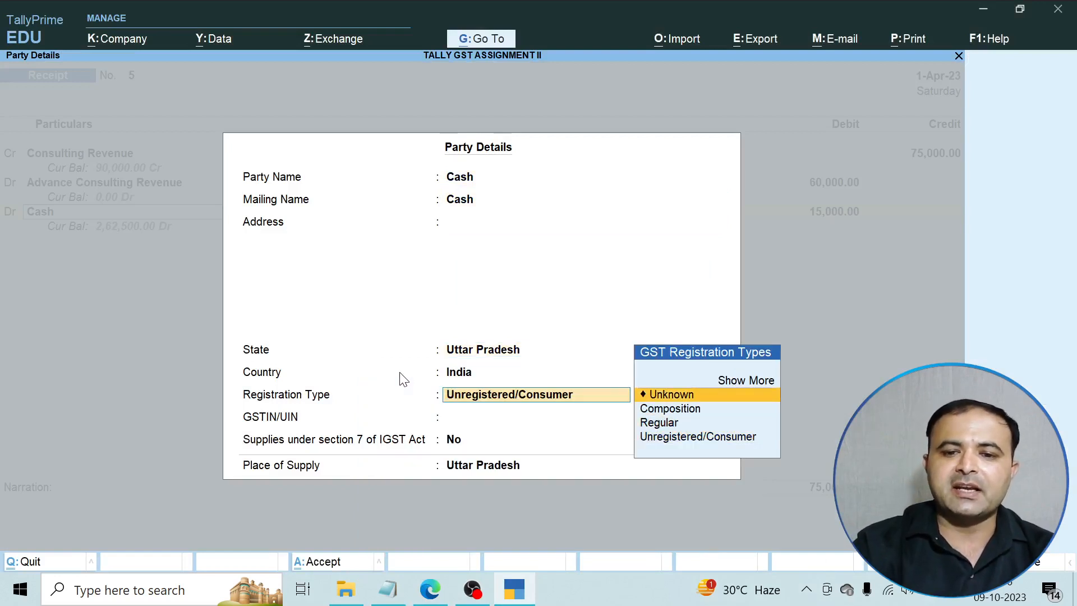
key("Return")
key("Return")
key("Return")
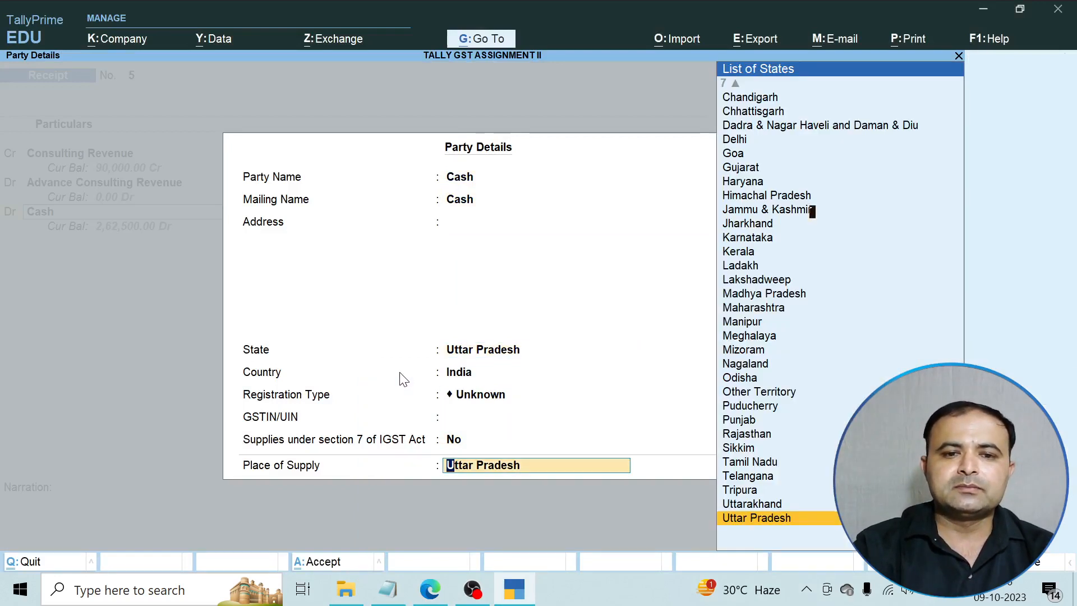
key("Return")
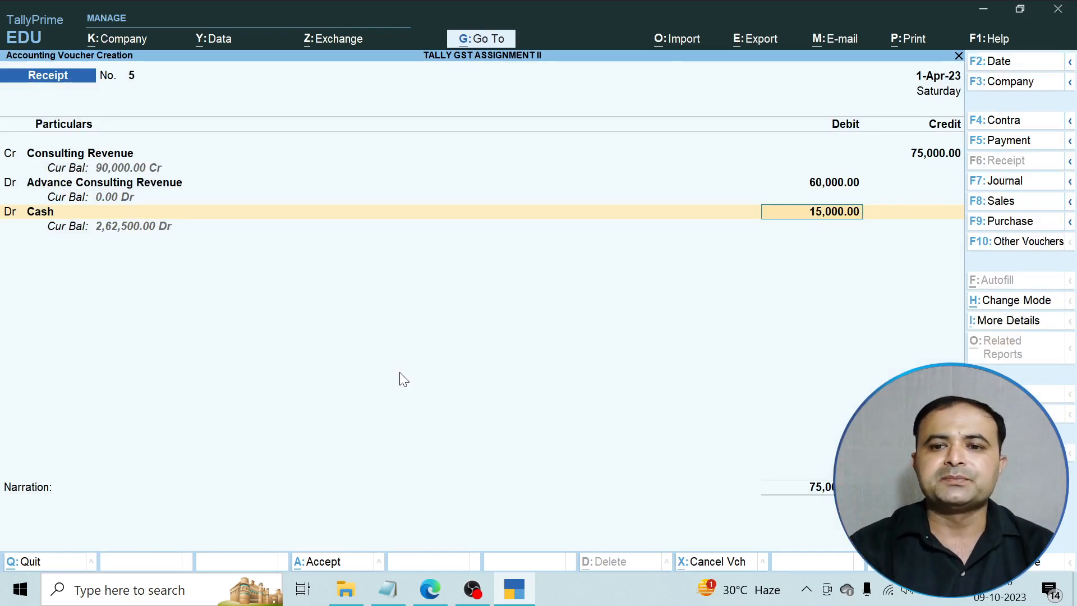
key("Return")
key("Return")
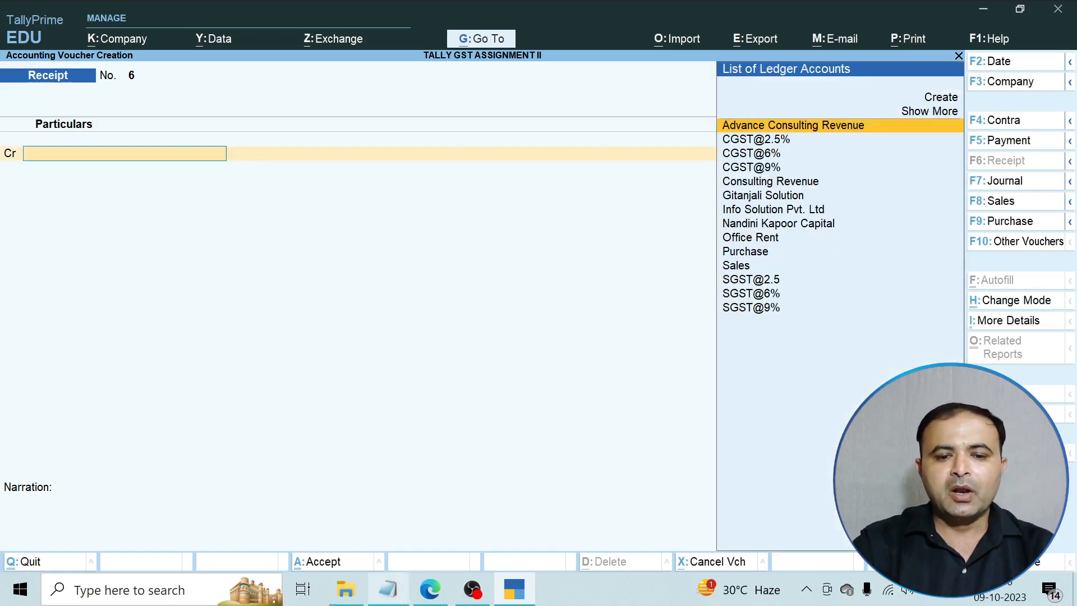
Read the cash-withdrawal item in the assignment PDF, then switch Tally to Payment voucher No. 2.
left_click(420, 595)
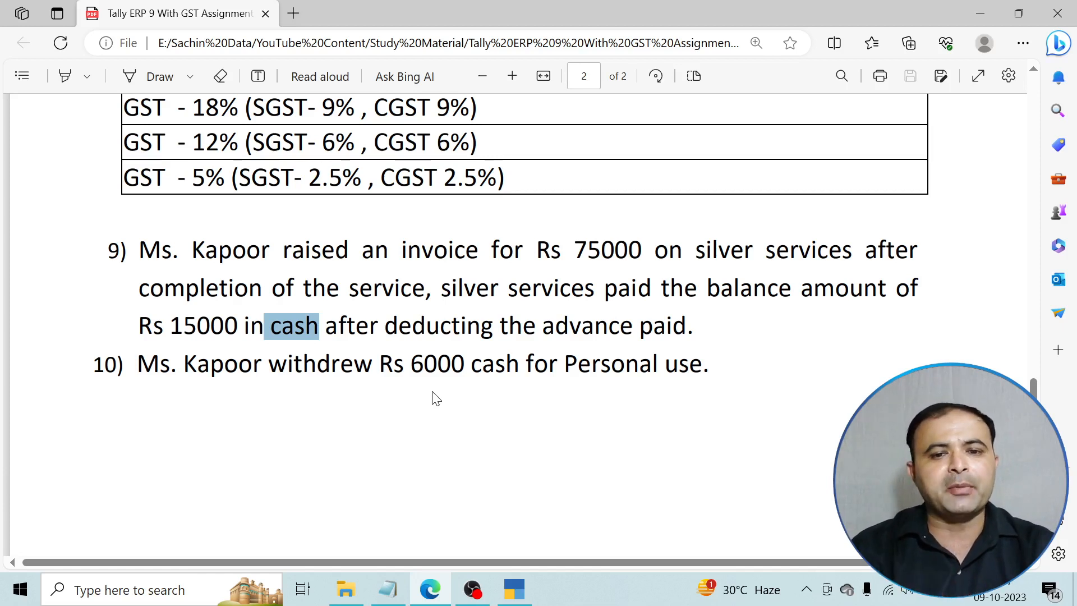
left_click(520, 596)
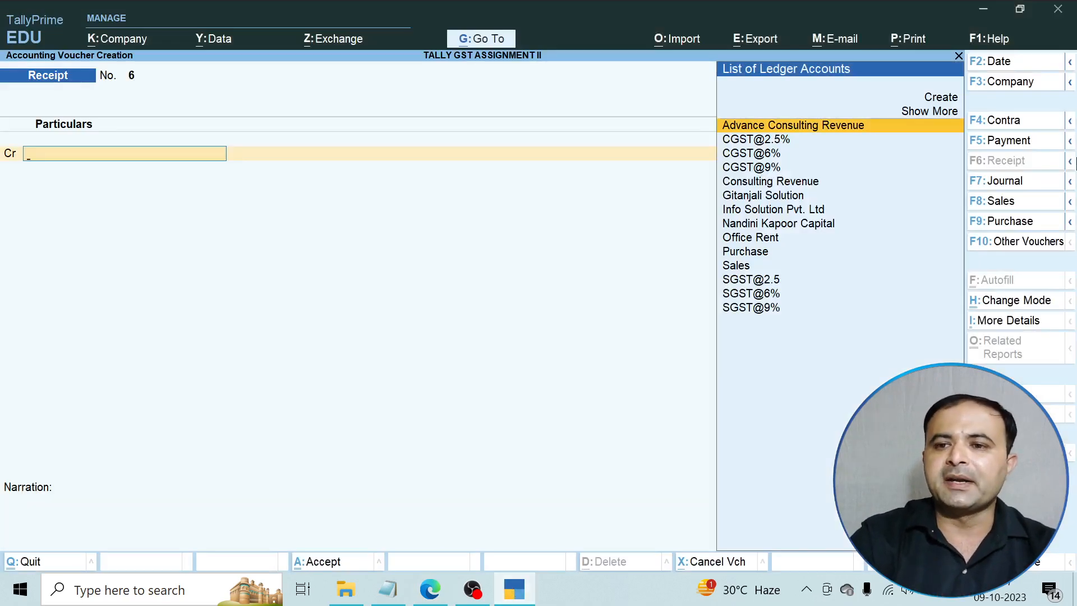
left_click(1014, 139)
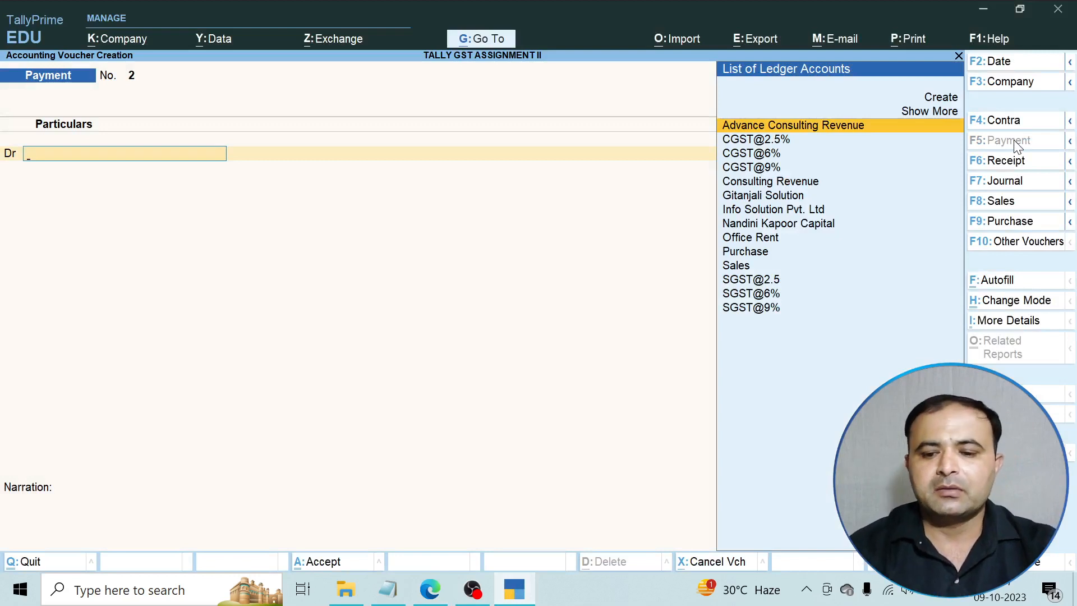
Create a new ledger named Drawings under Capital Account.
key("Up")
key("Up")
key("Return")
type("Drawings")
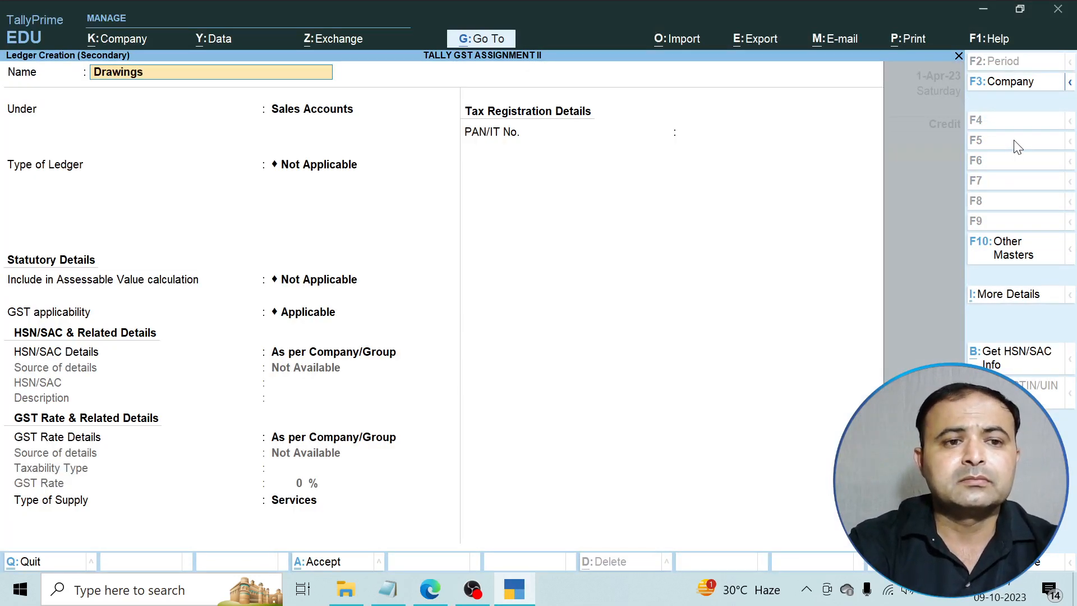
key("Return")
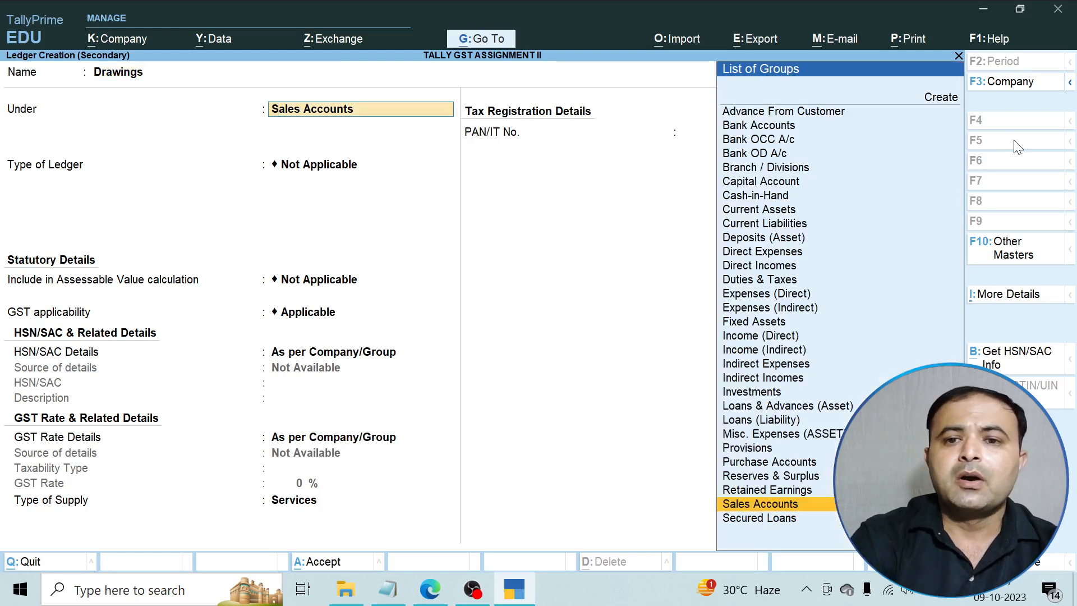
type("C")
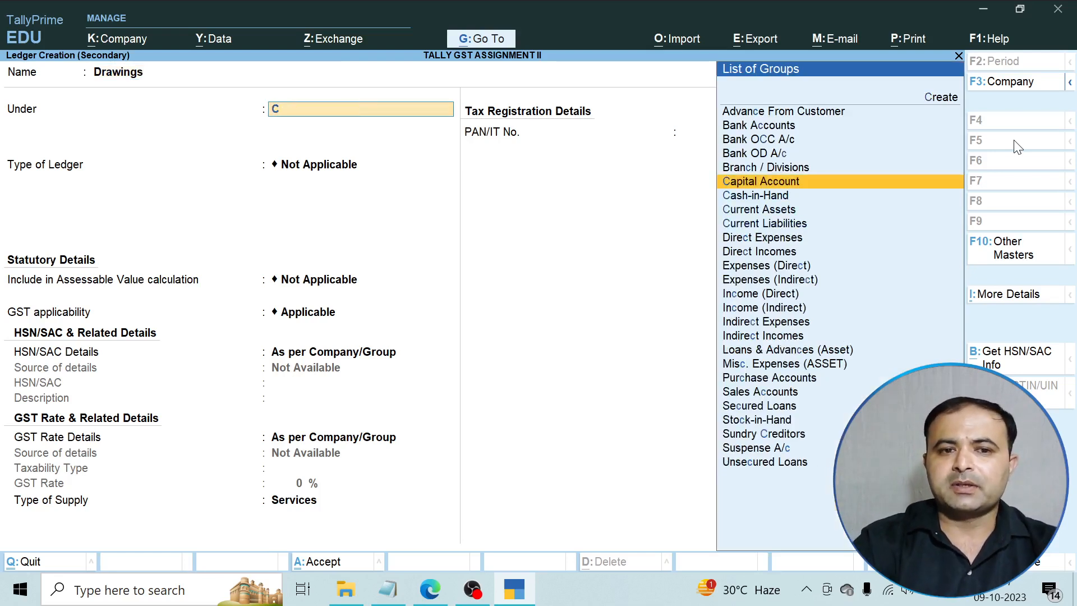
key("Return")
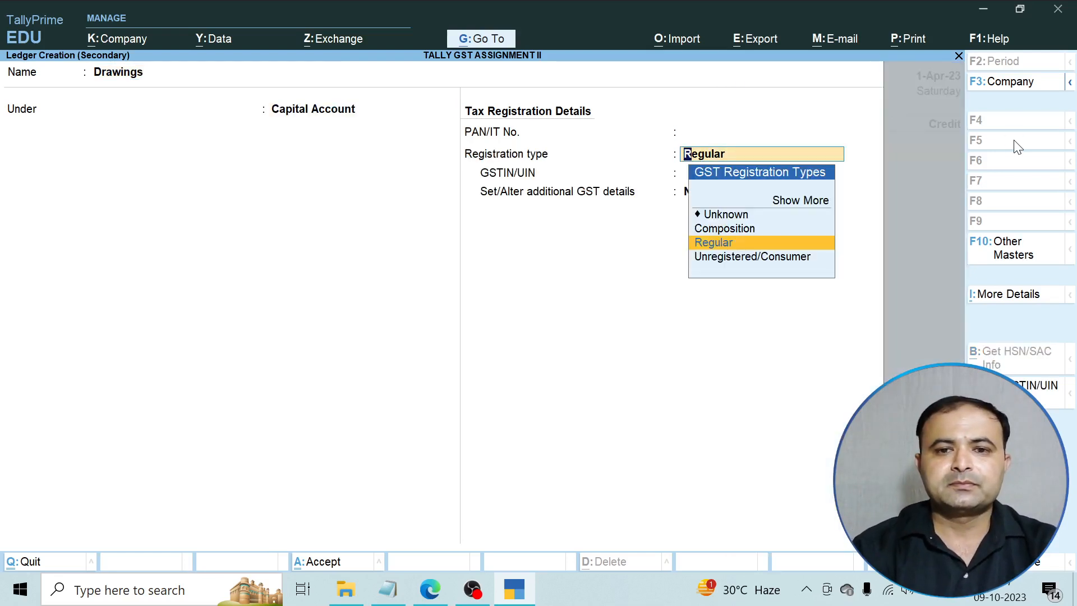
key("Return")
key("Return")
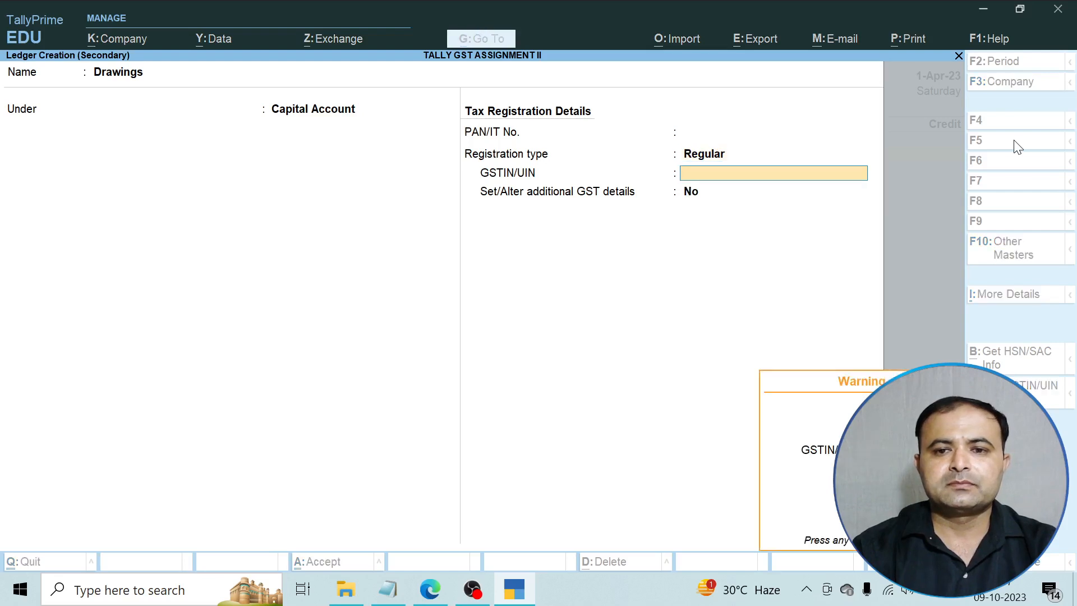
key("Return")
key("Return")
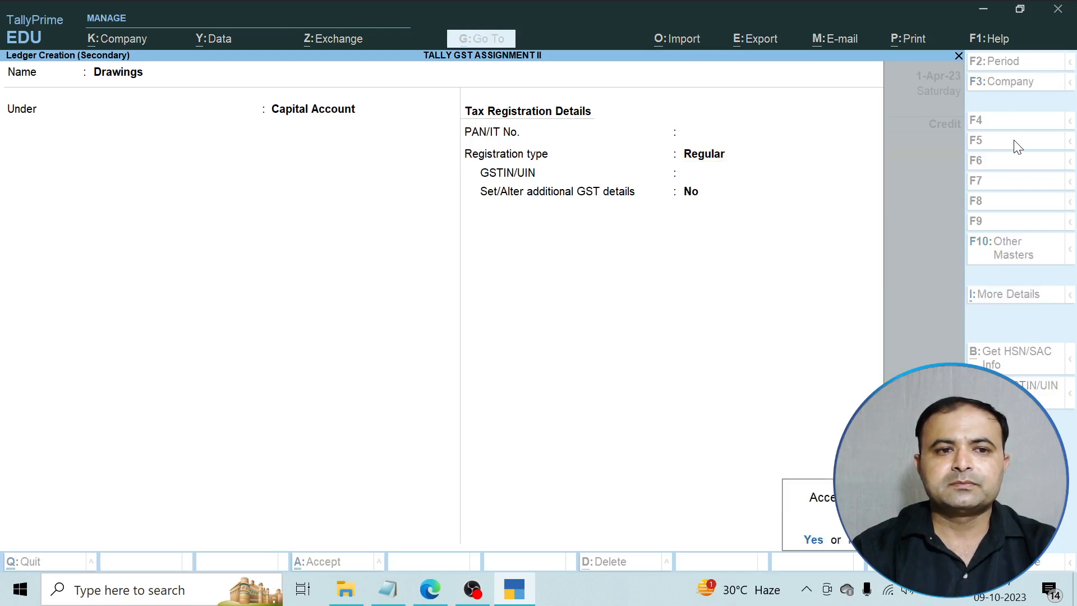
Debit Drawings 6,000, credit Cash 6,000 as an Unknown-registration Uttar Pradesh party, and save the voucher.
key("Return")
type("6000")
key("Return")
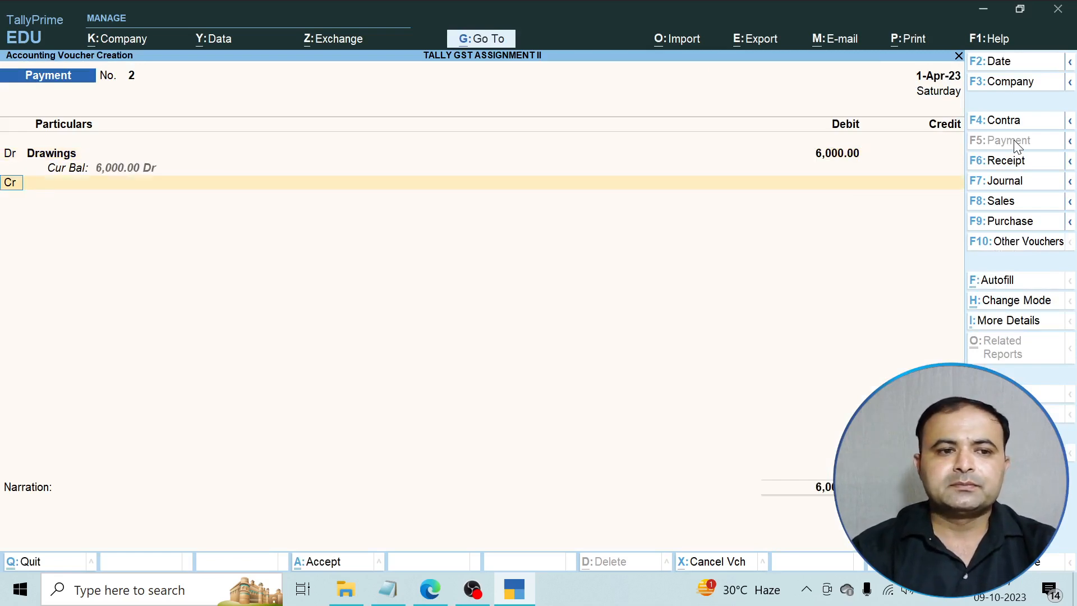
key("Return")
key("Down")
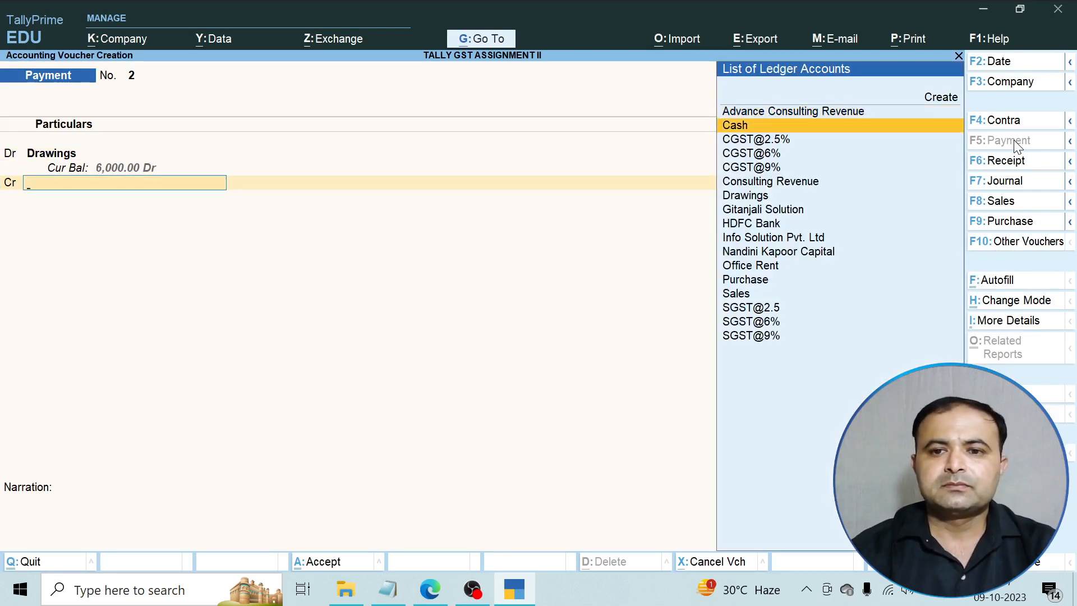
key("Return")
key("Return")
key("Return")
key("Return")
key("Return")
key("Return")
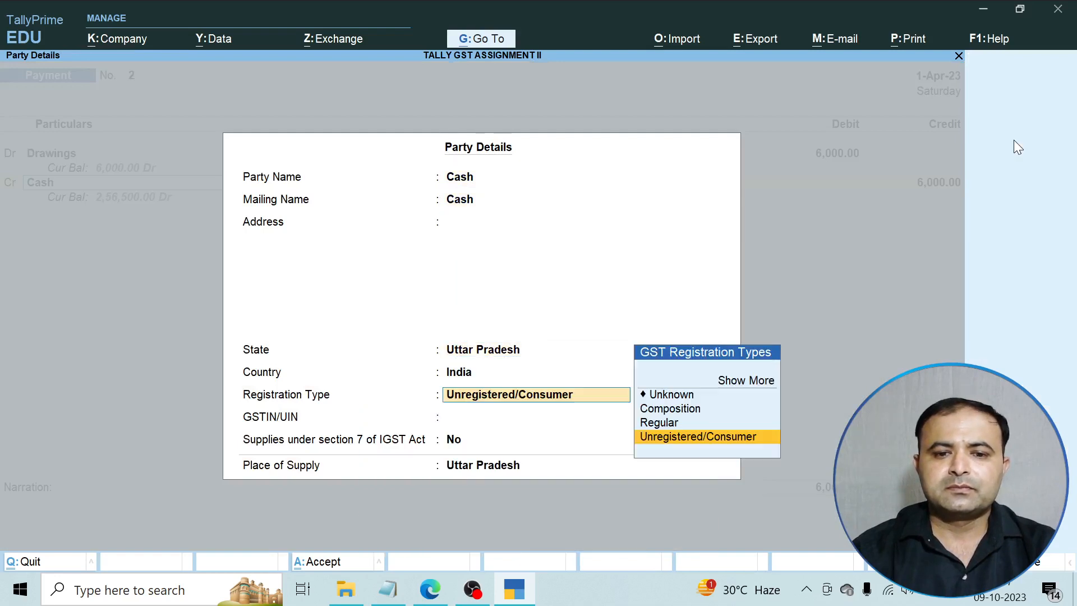
key("Up")
key("Up")
key("Up")
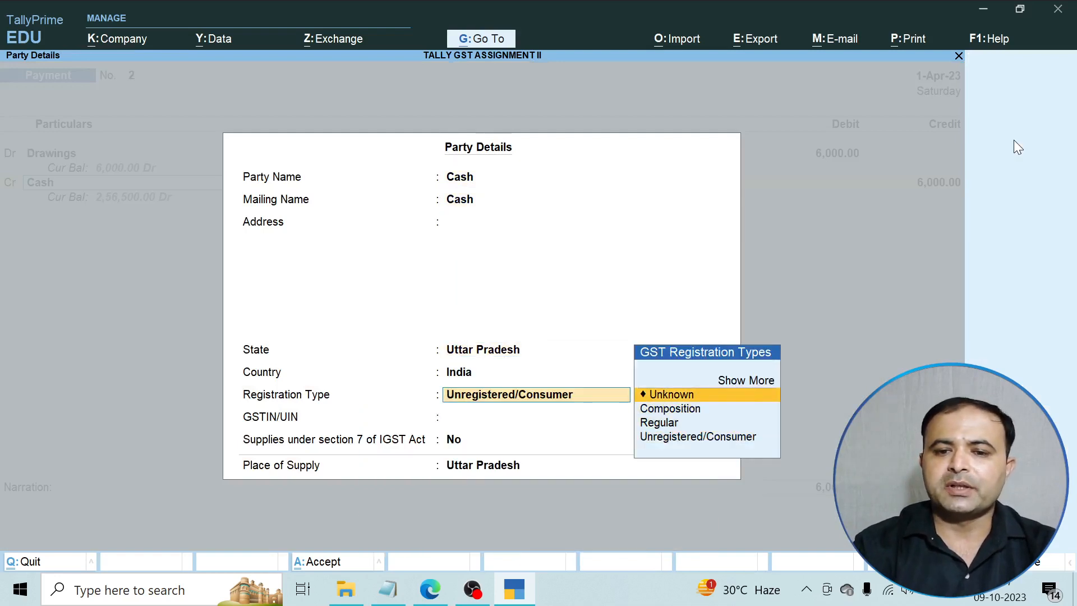
key("Return")
key("Return")
key("Return")
key("Return")
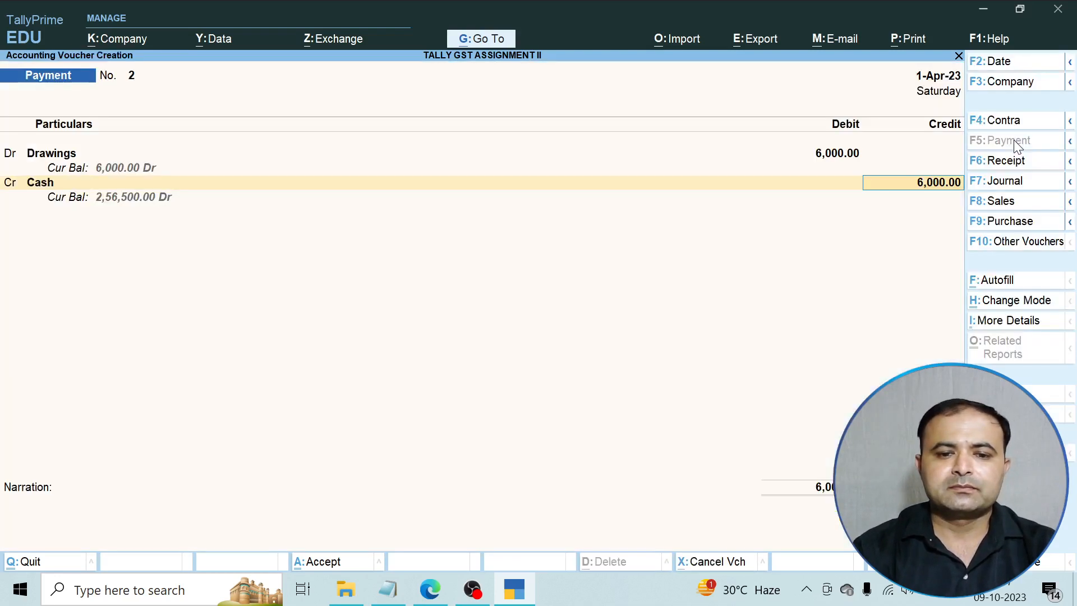
key("Return")
key("Return")
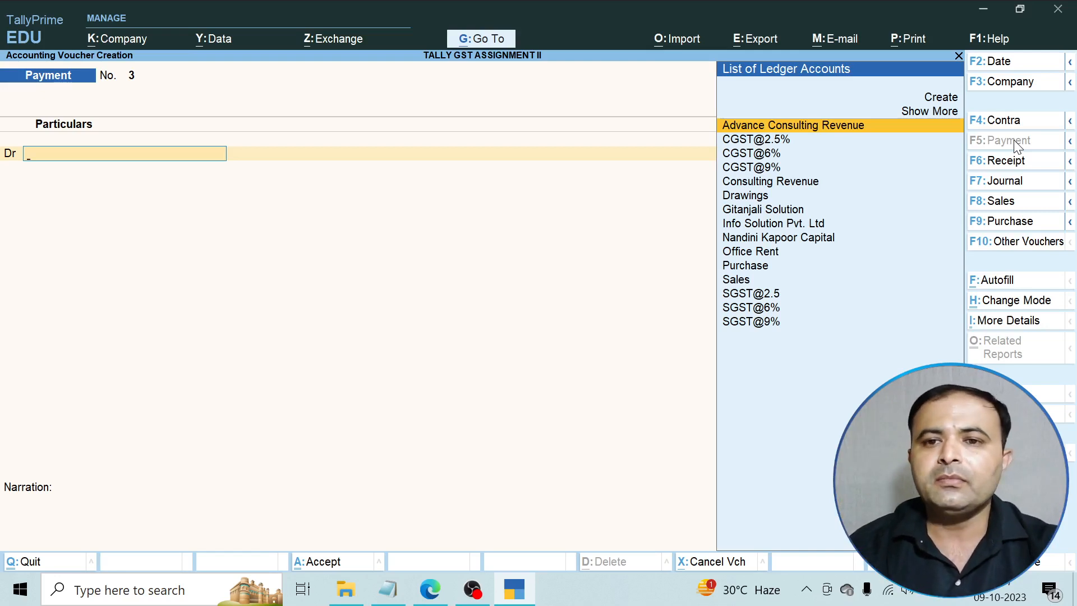
key("Escape")
key("Escape")
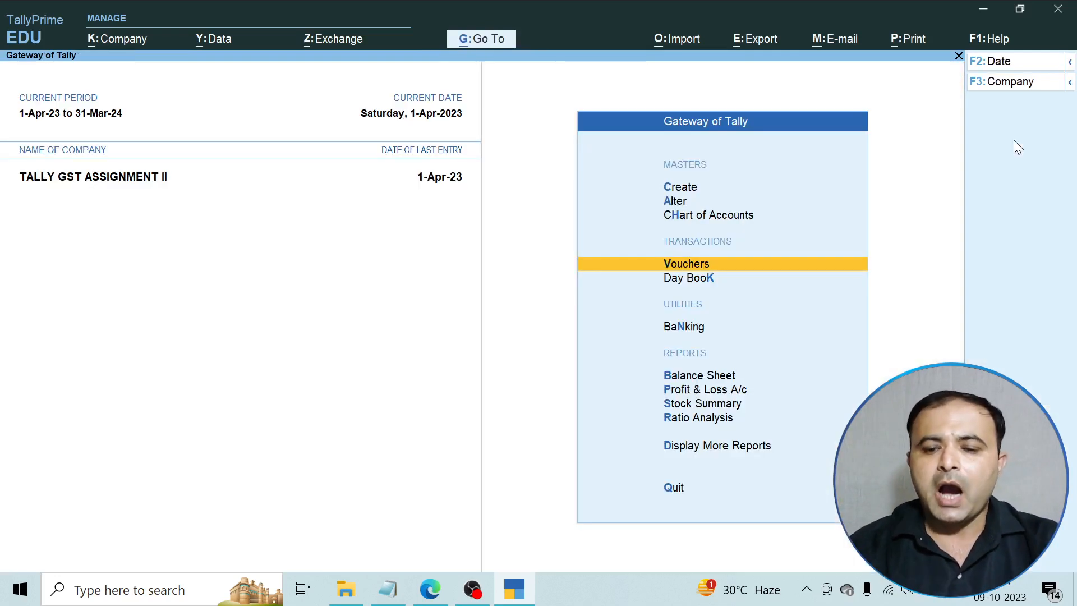
Open the detailed Trial Balance and review ledgers from Drawings through Purchase to Consulting Revenue.
key("Down")
key("Down")
key("Down")
key("Down")
key("Down")
key("Down")
key("Down")
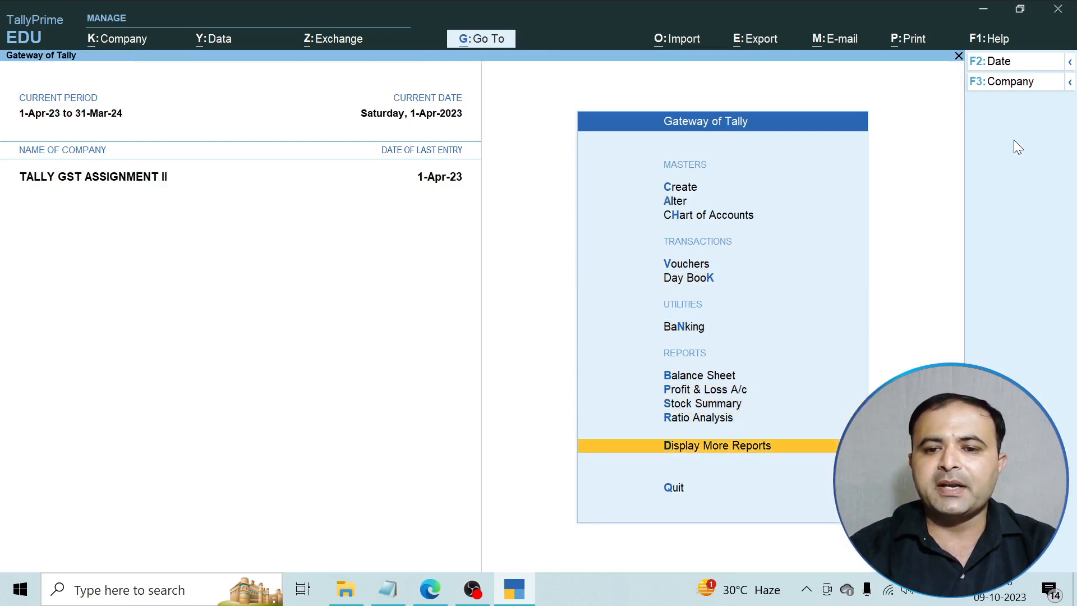
key("Return")
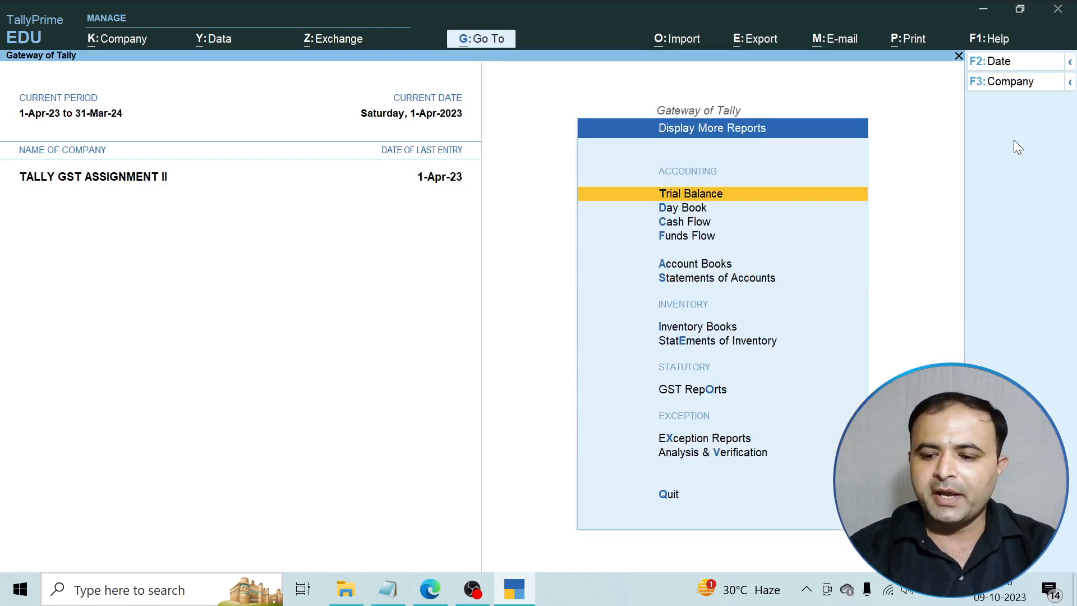
key("Return")
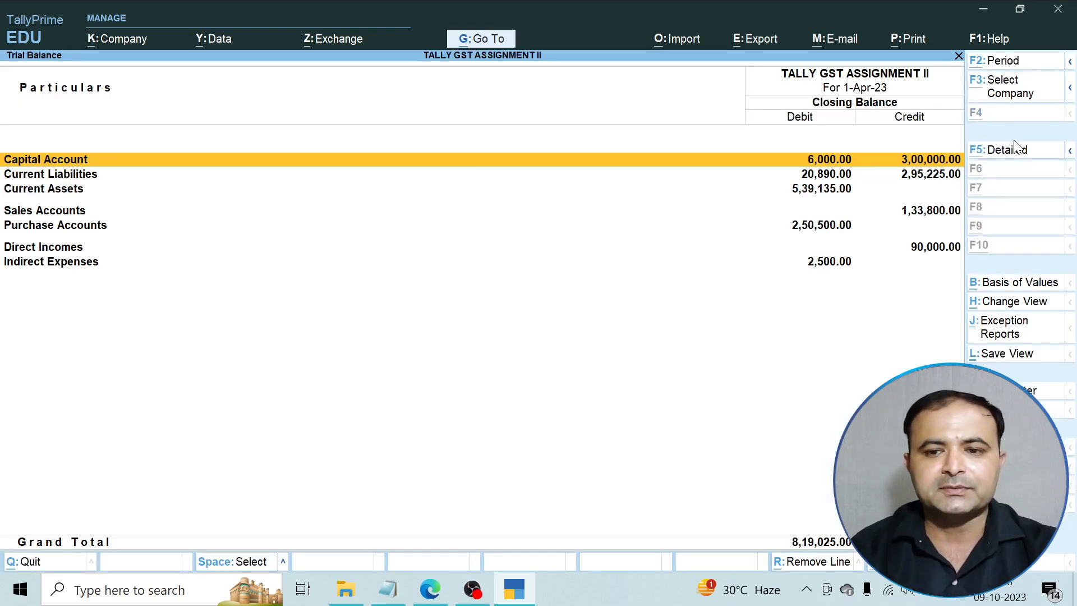
key("alt+F5")
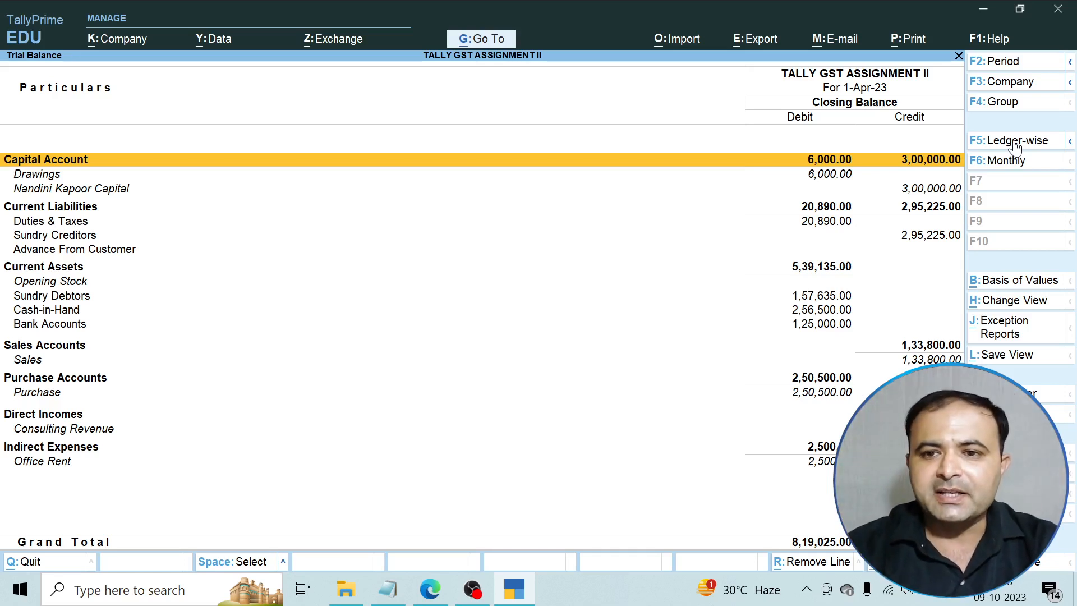
key("Down")
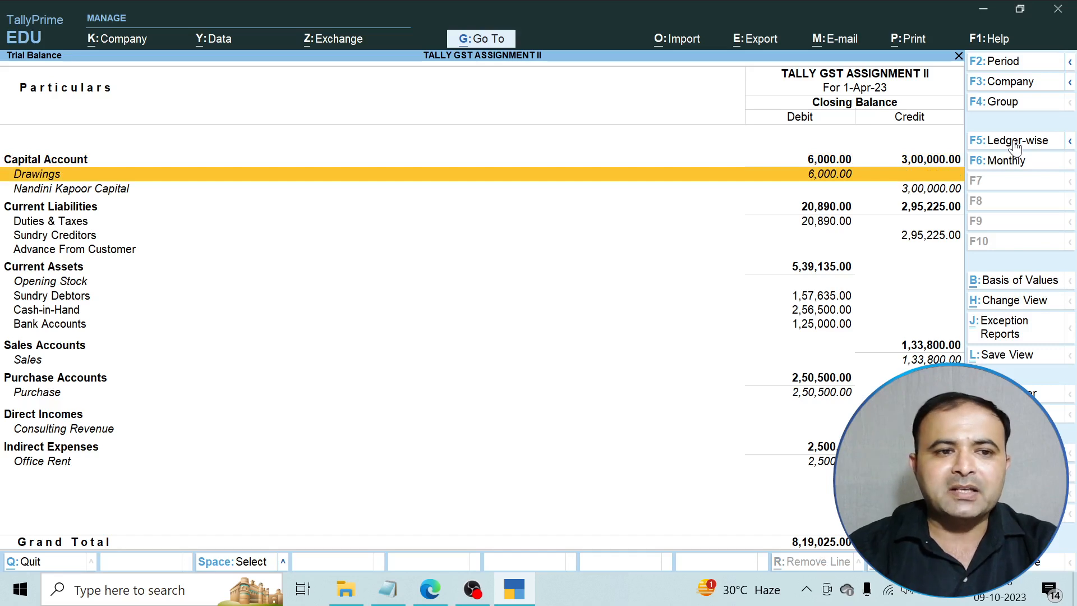
key("Down")
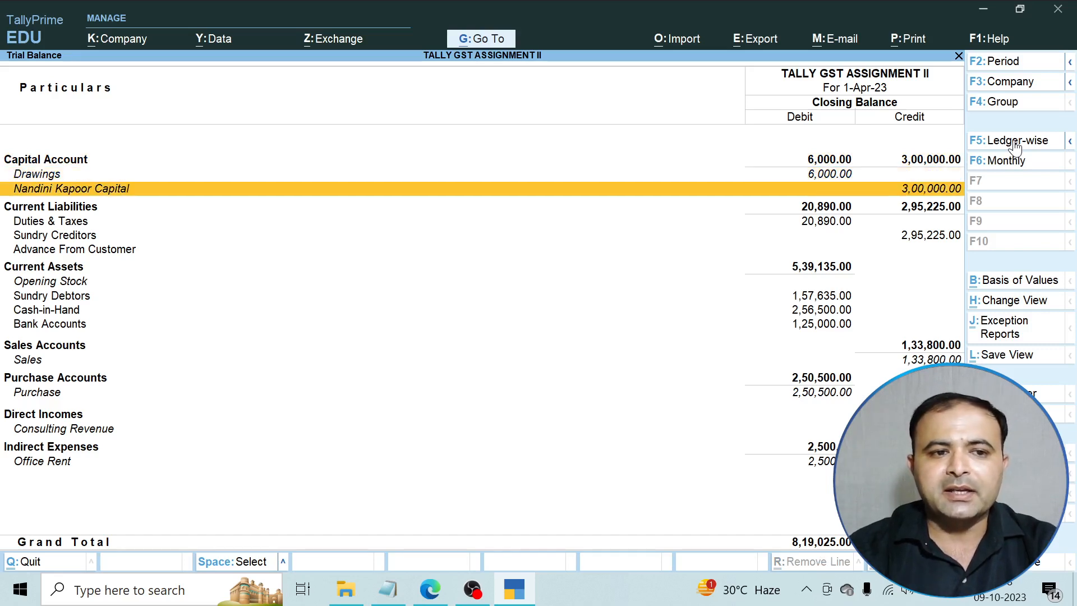
key("Down")
key("Down")
key("Down")
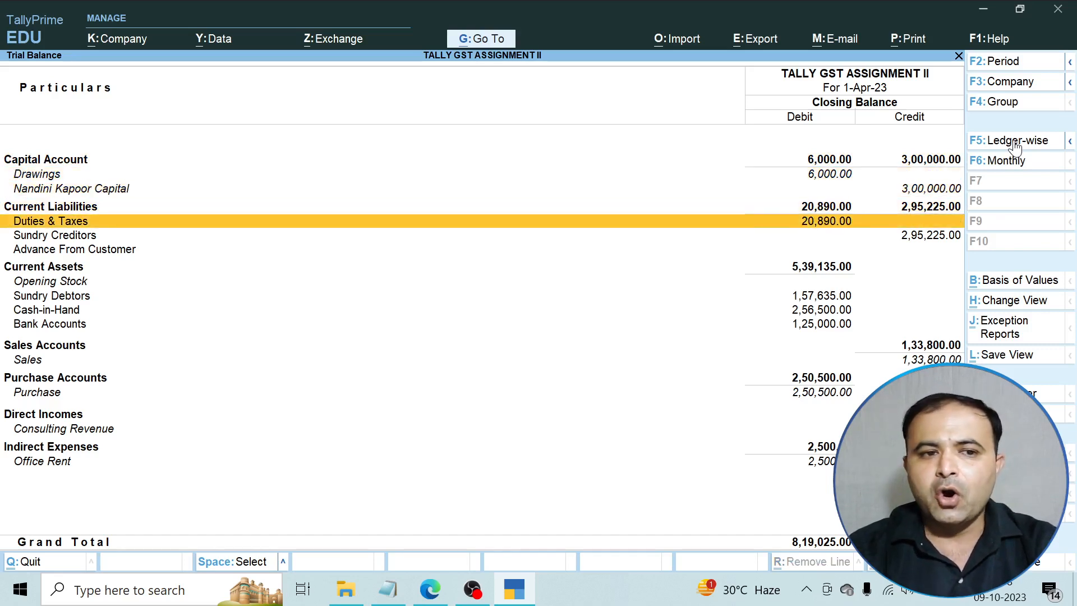
key("Down")
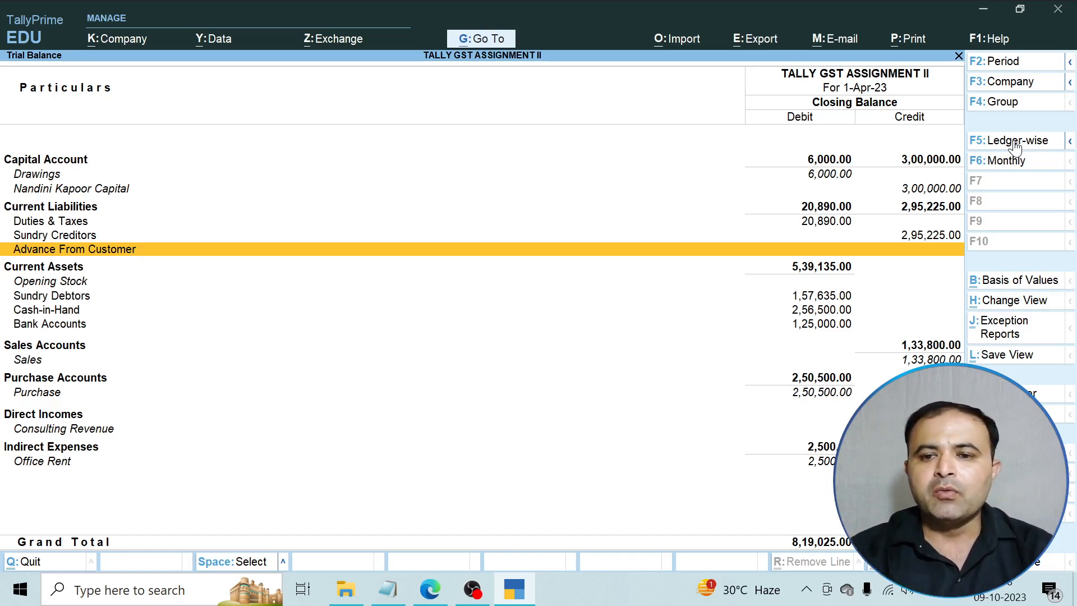
key("Down")
key("Down")
key("Down")
key("Down")
key("Down")
key("Down")
key("Down")
key("Down")
key("Down")
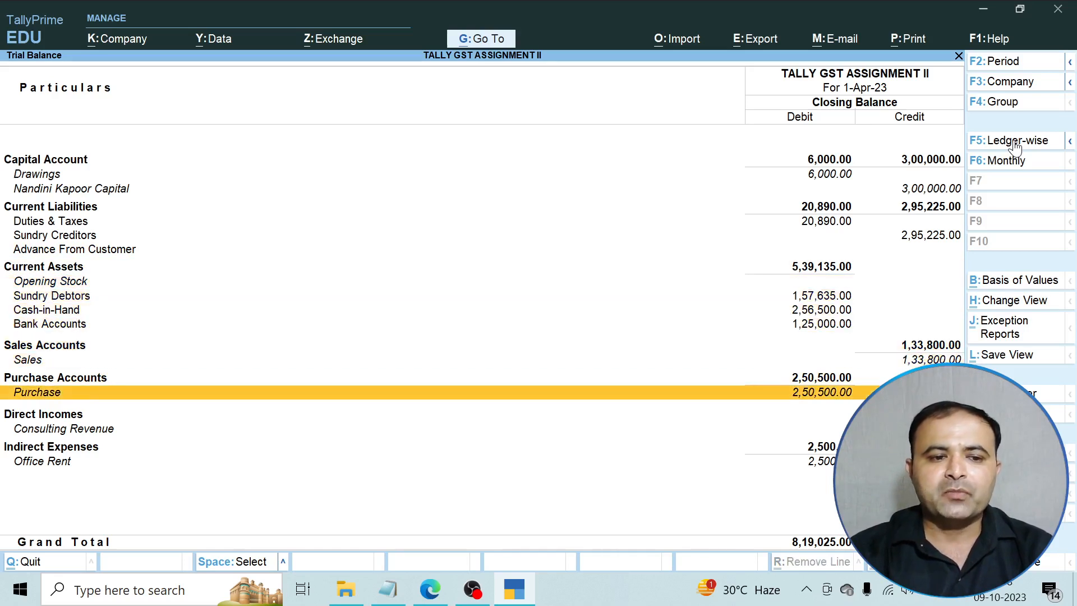
key("Down")
key("Down")
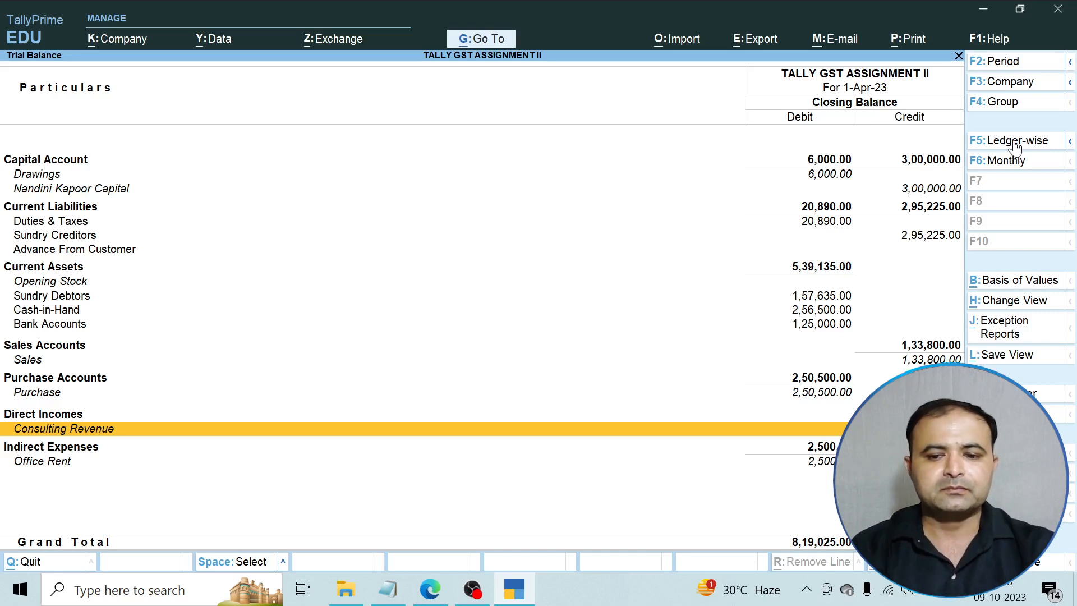
key("Escape")
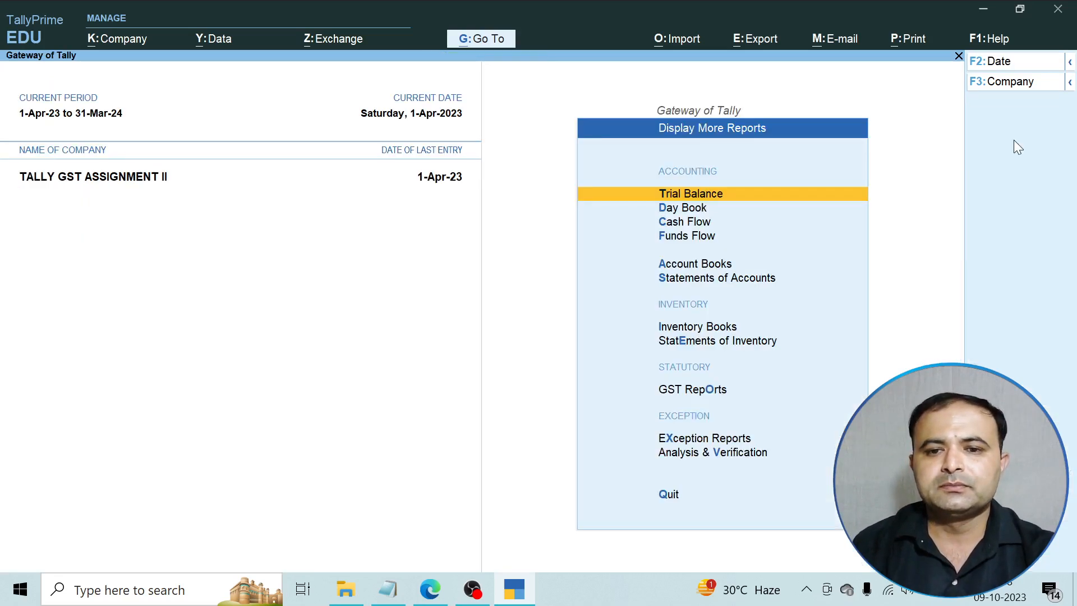
Open the Profit & Loss A/c in detailed view.
key("Escape")
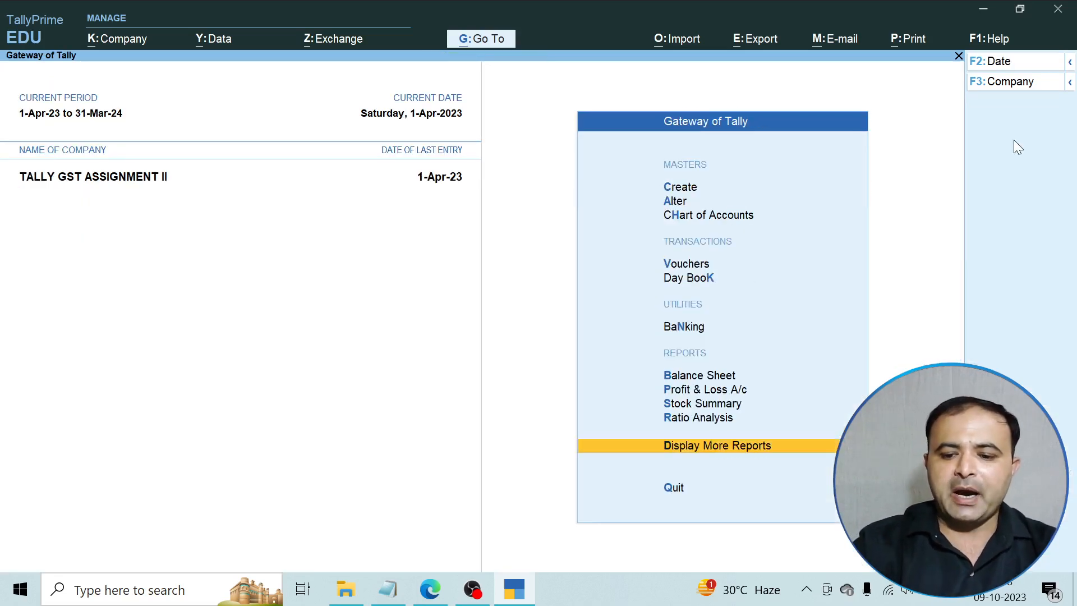
key("Up")
key("Up")
key("Up")
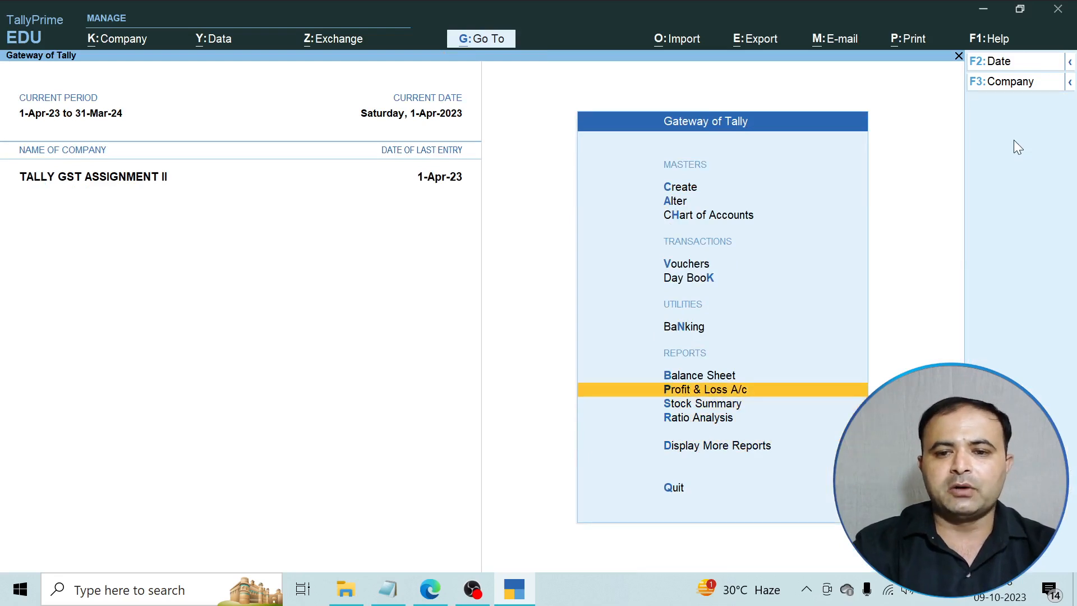
key("Return")
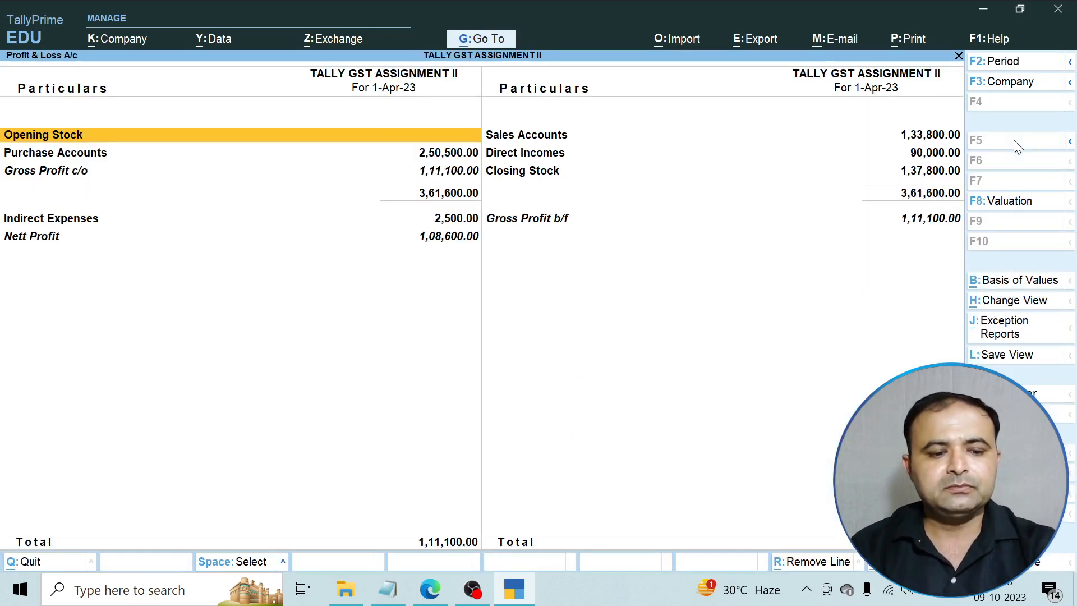
key("alt+F5")
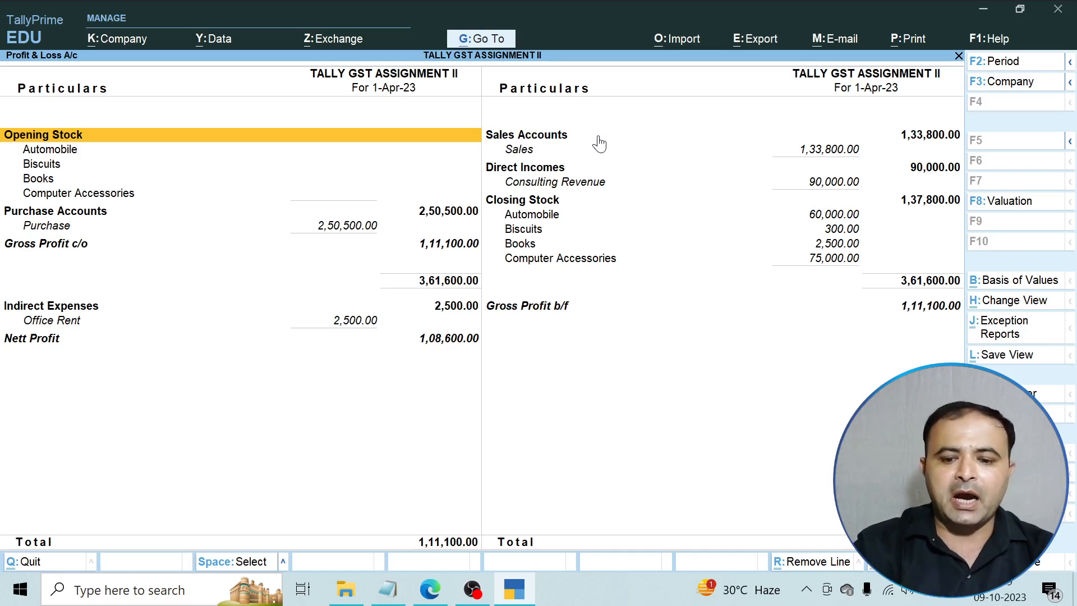
Review Purchases, Gross Profit, Office Rent and Nett Profit 1,08,600.00, then close the report.
key("Down")
key("Down")
key("Down")
key("Down")
key("Down")
key("Down")
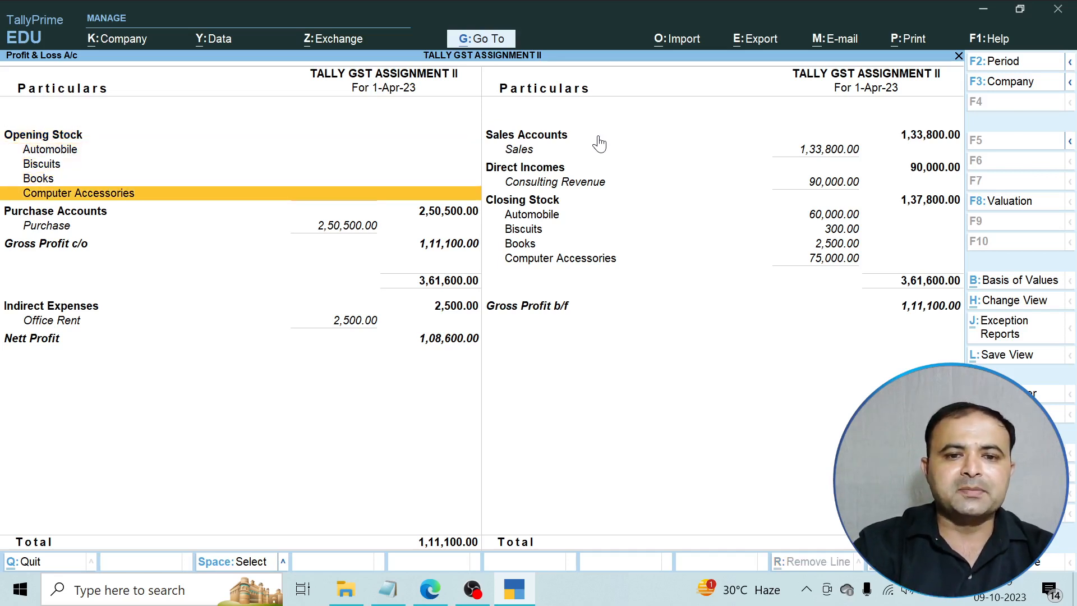
key("Down")
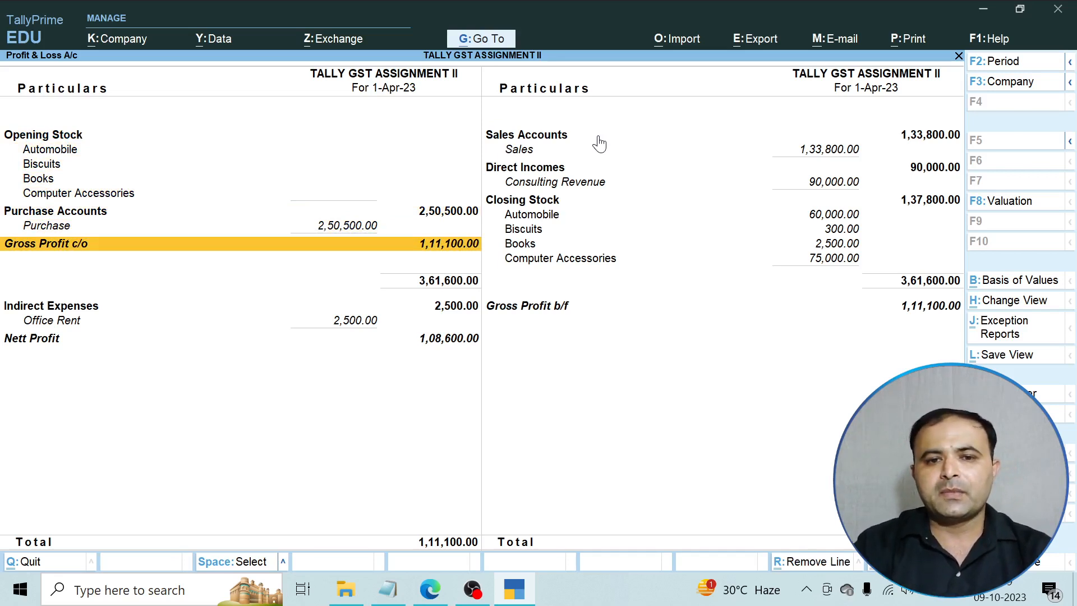
key("Down")
key("Down")
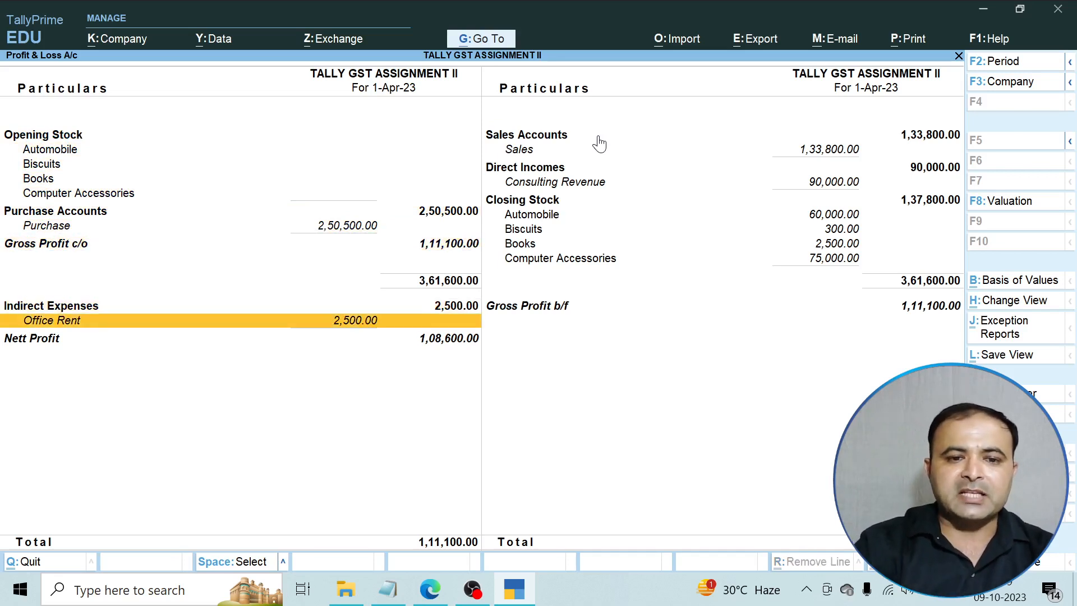
key("Down")
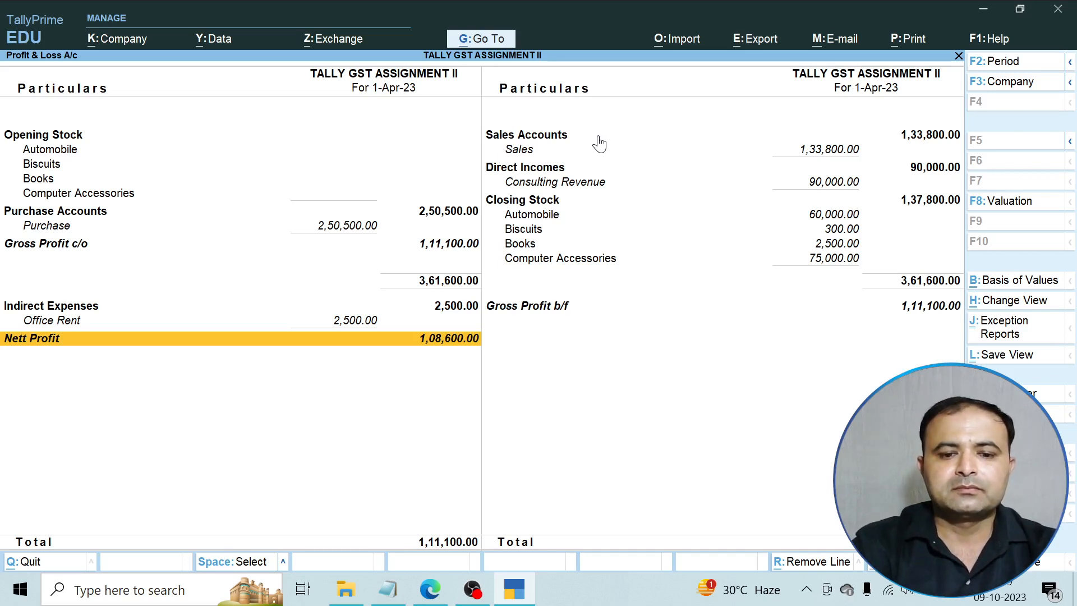
key("Up")
key("Up")
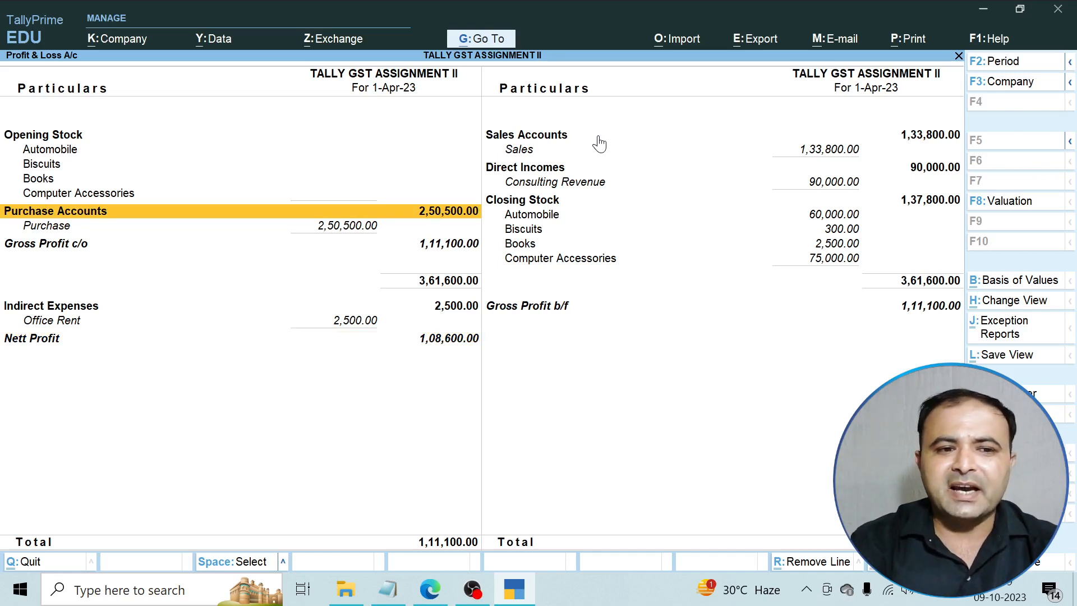
key("Down")
key("Down")
key("Down")
key("Down")
key("Down")
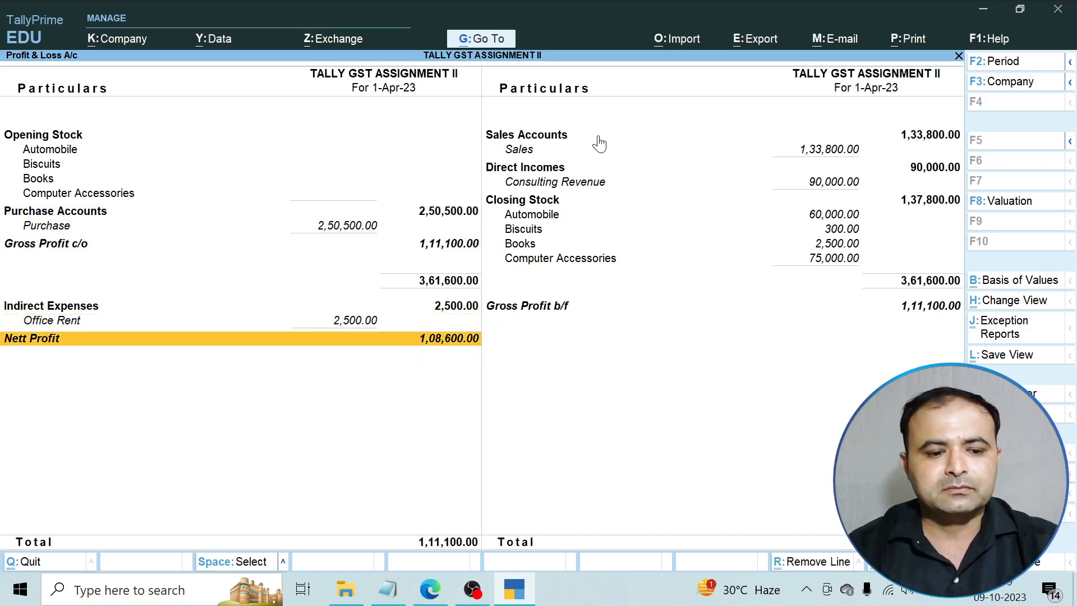
key("Escape")
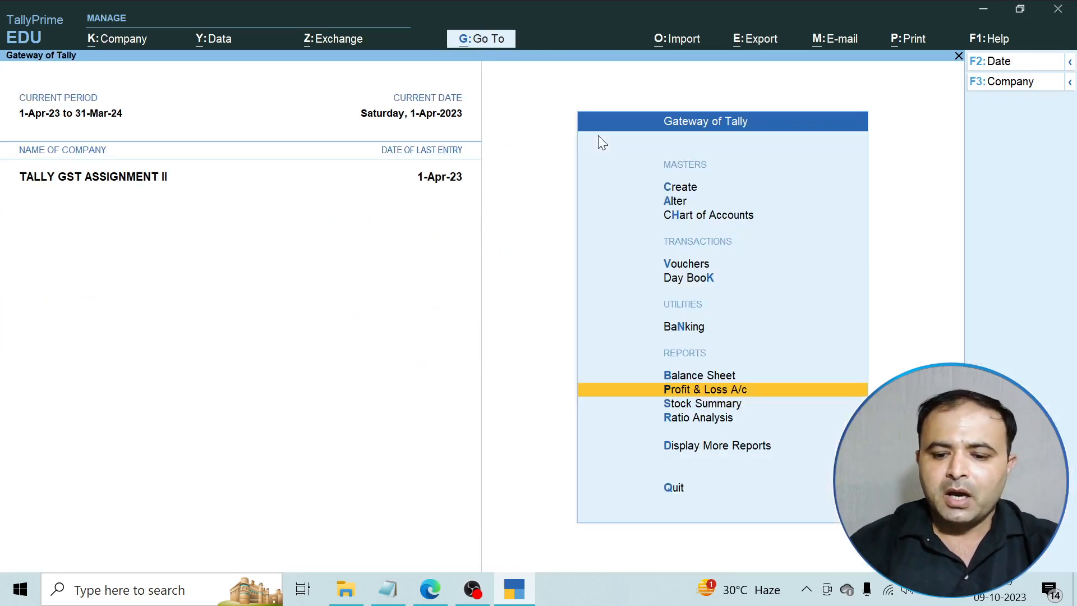
key("Up")
Review the detailed Balance Sheet's Drawings, Loans, Sundry Creditors, Bank Accounts and Sundry Debtors lines.
key("Return")
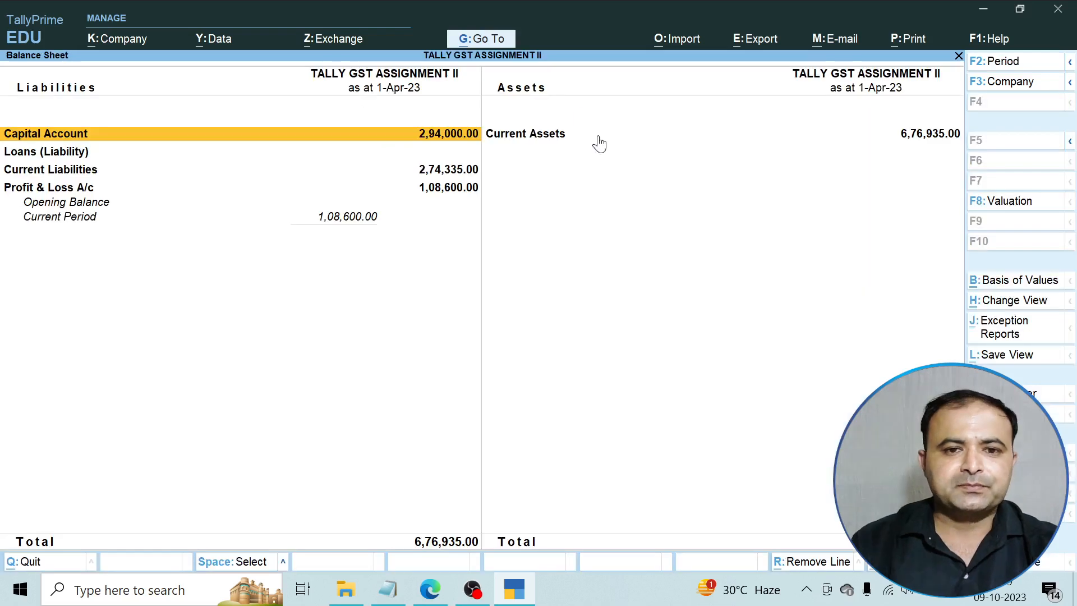
key("alt+F5")
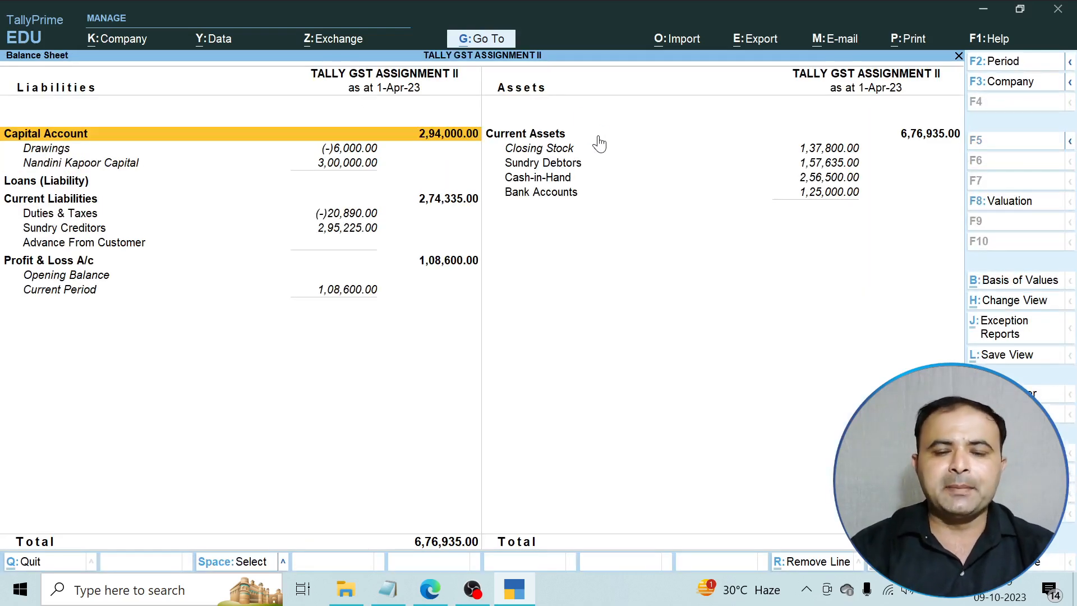
key("Down")
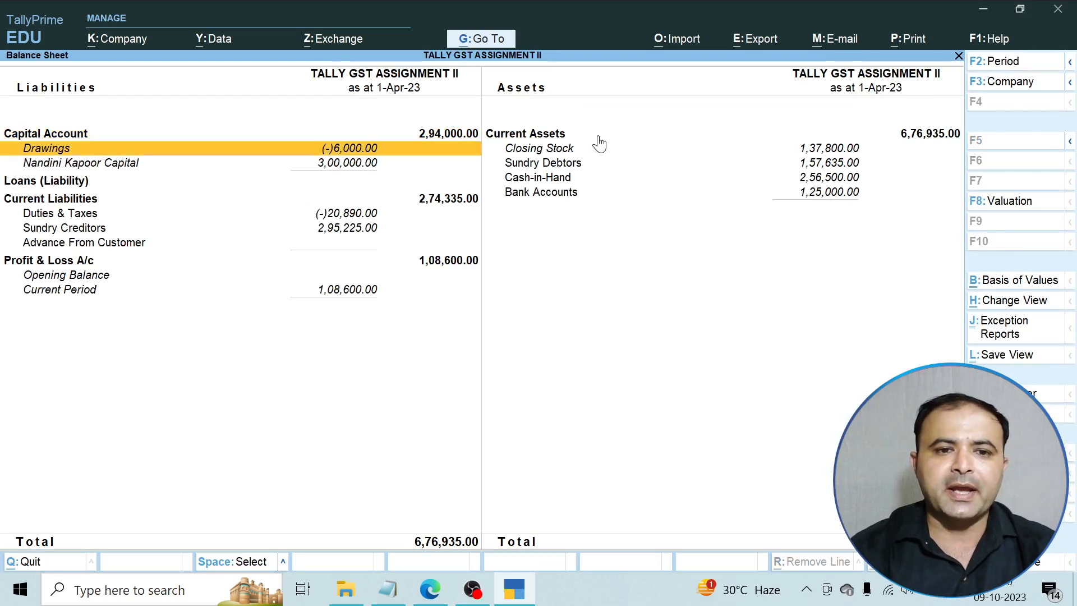
key("Down")
key("Down")
key("Down")
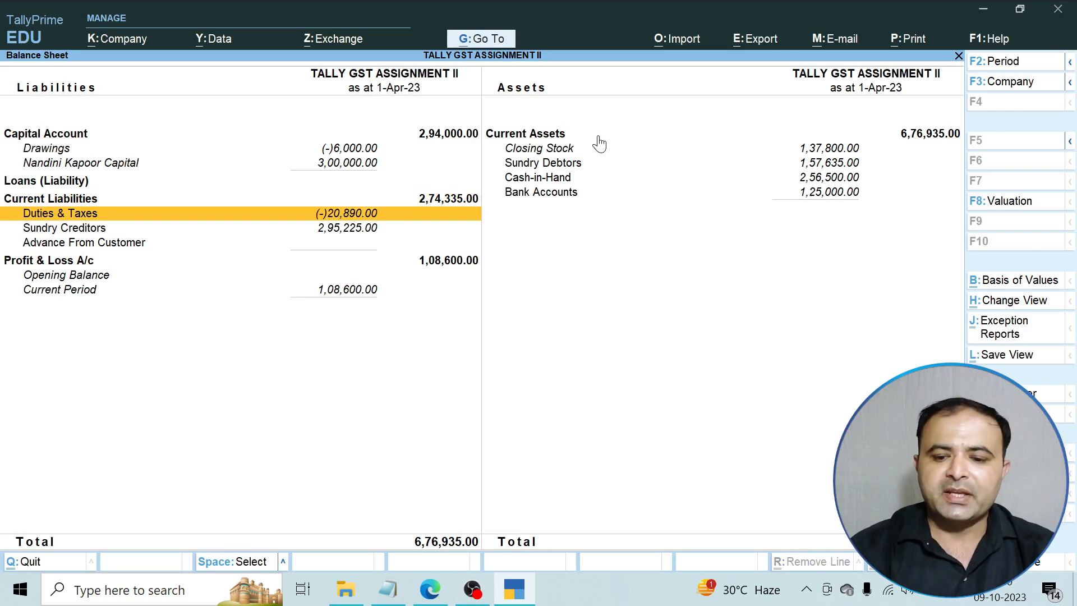
key("Down")
key("Down")
key("Down")
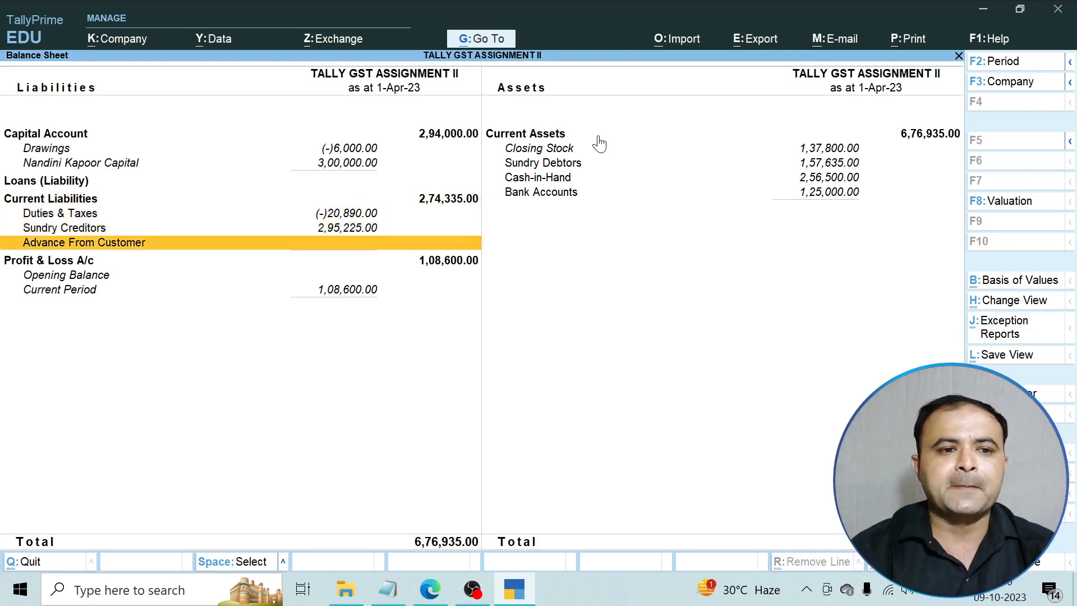
key("Right")
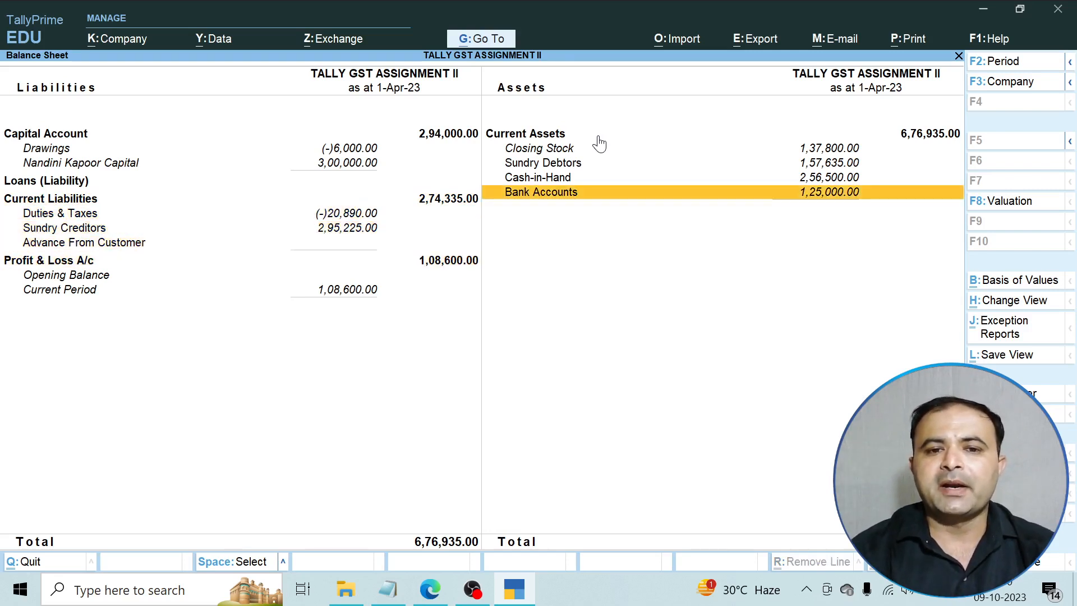
key("Up")
key("Up")
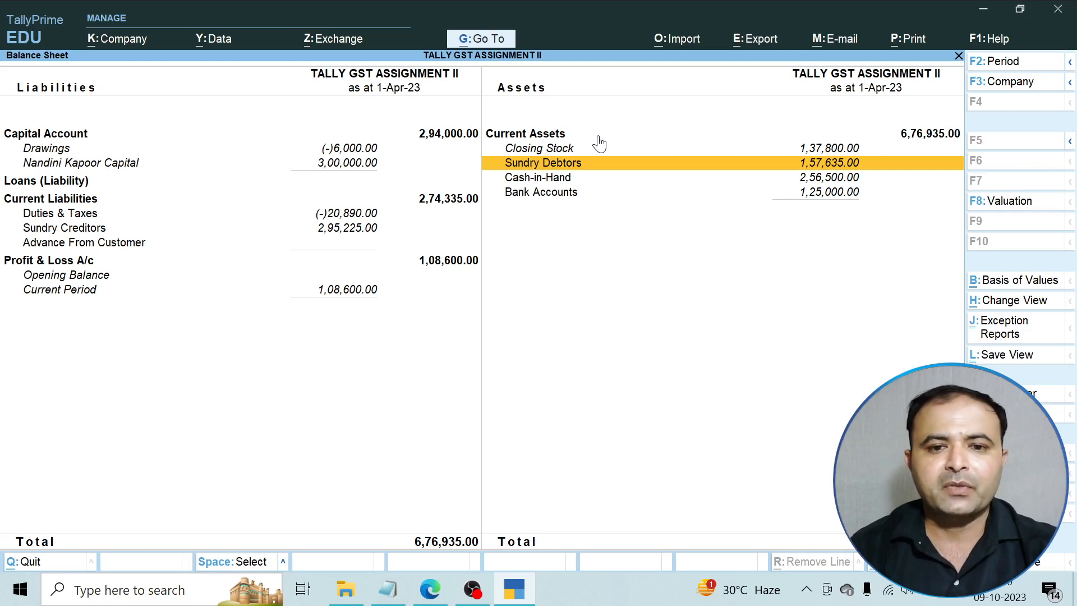
key("Escape")
Open GST Reports from Display More Reports and highlight GSTR-1.
key("Down")
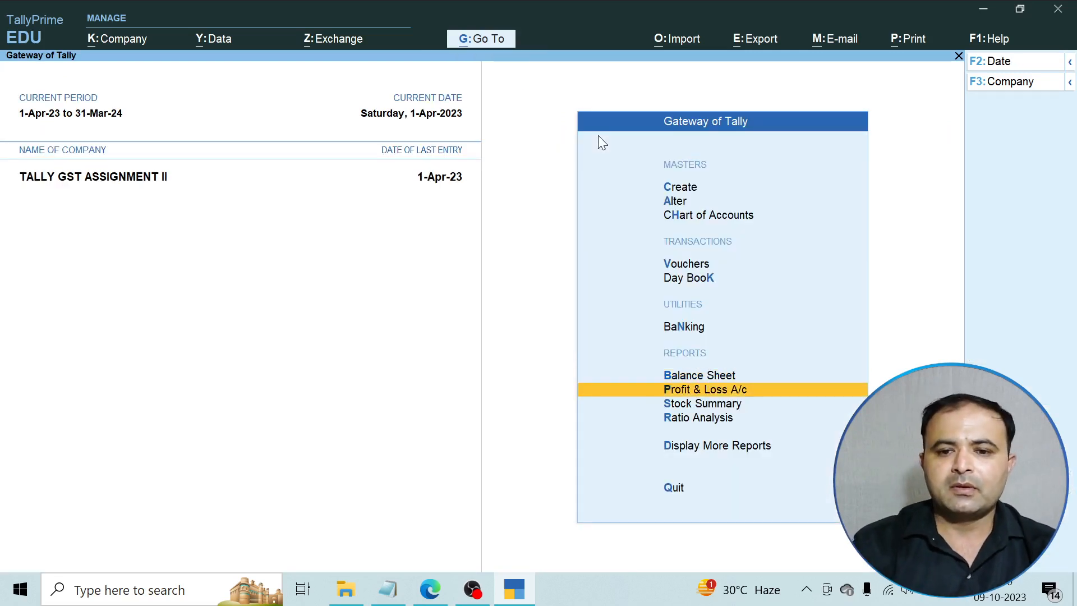
key("Down")
key("Down")
key("Down")
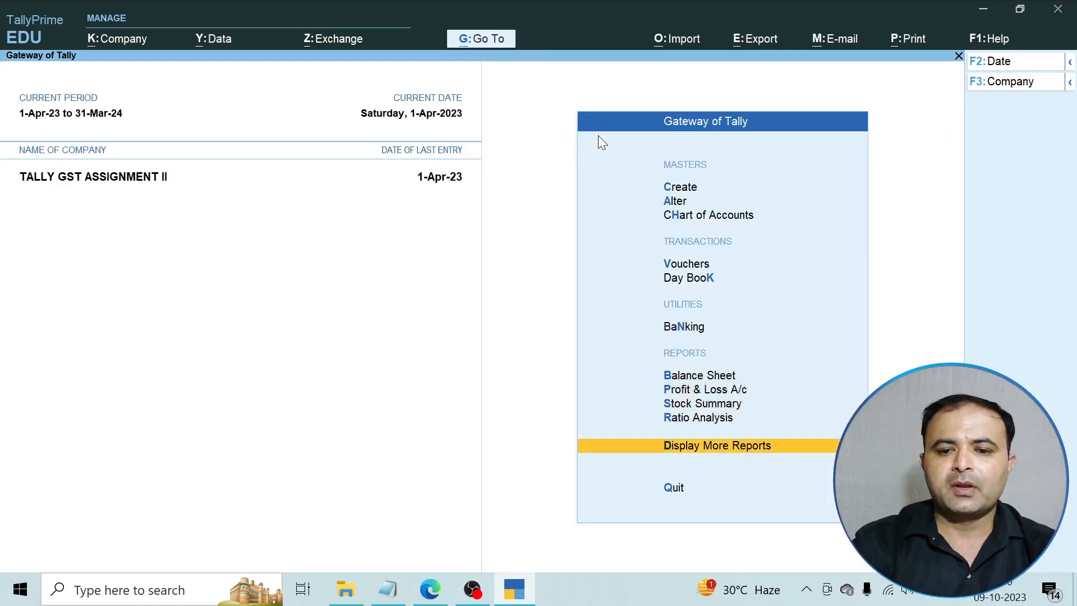
key("Return")
key("Down")
key("Down")
key("Down")
key("Down")
key("Down")
key("Down")
key("Down")
key("Down")
key("Down")
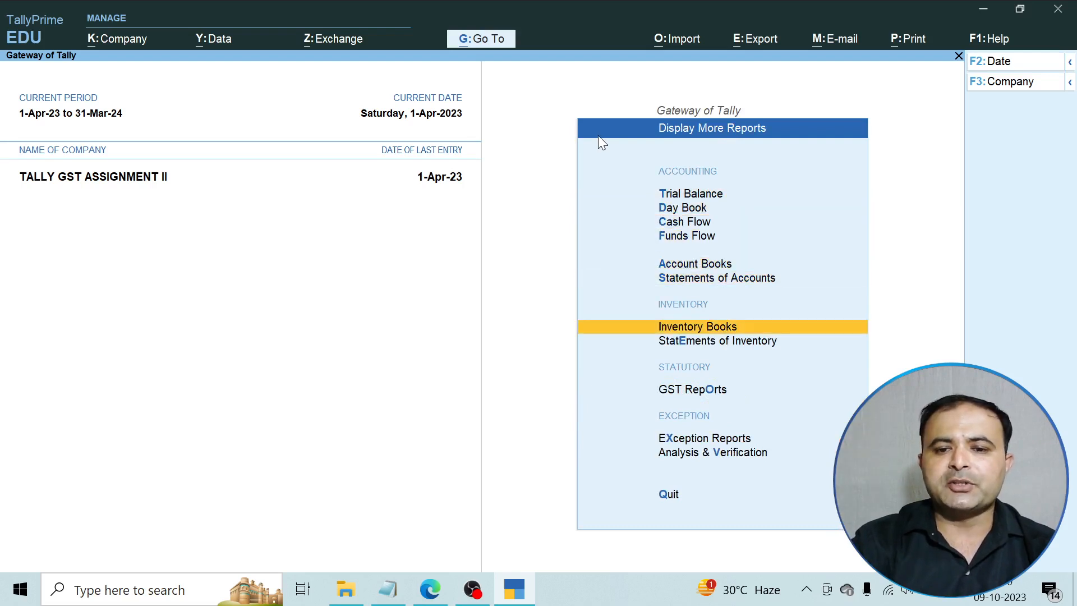
key("Up")
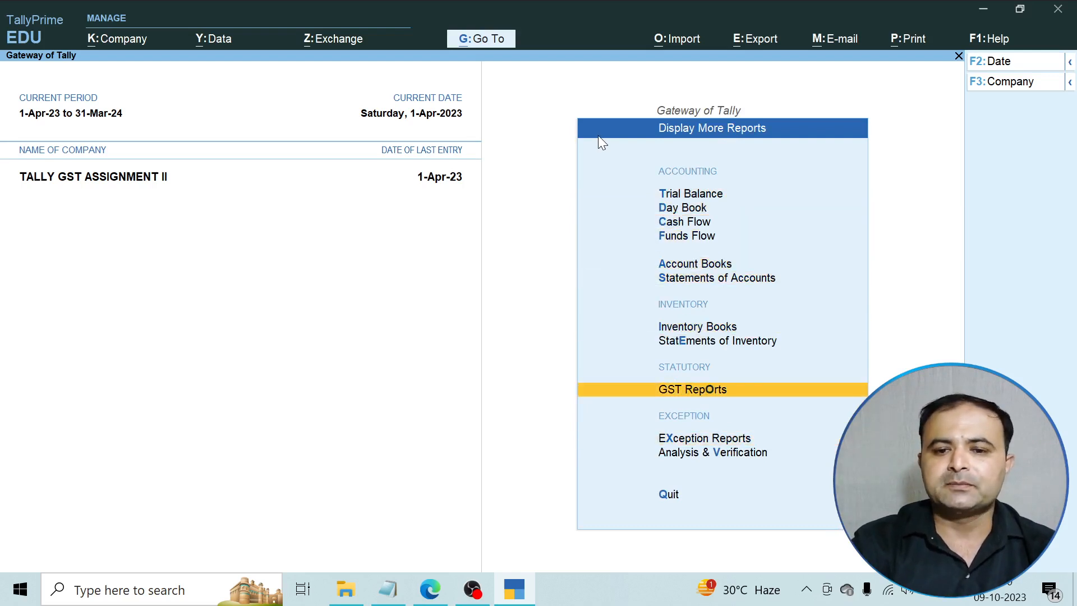
key("Return")
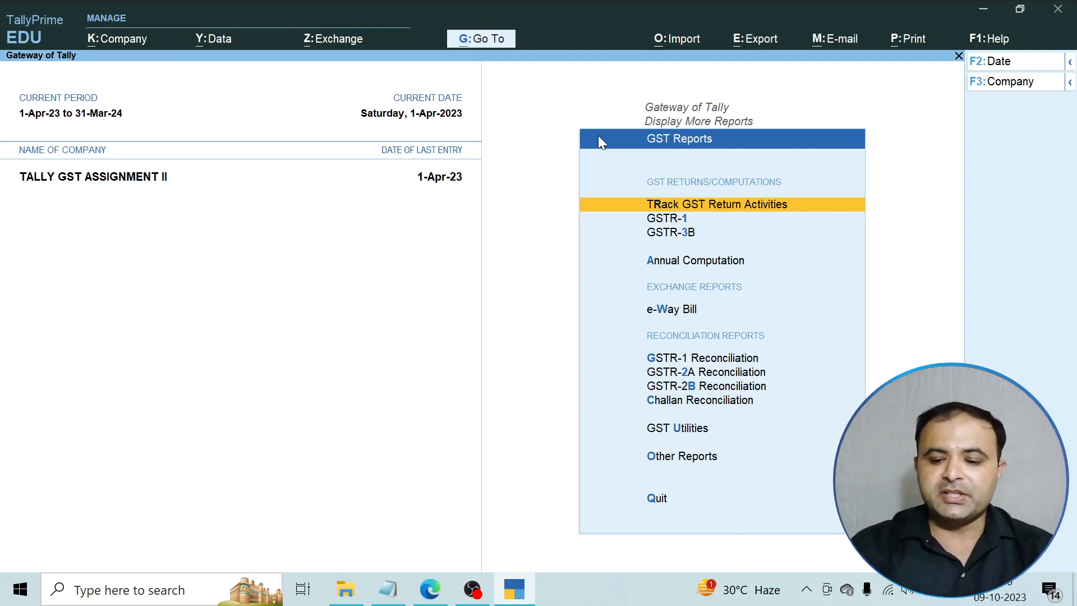
key("Down")
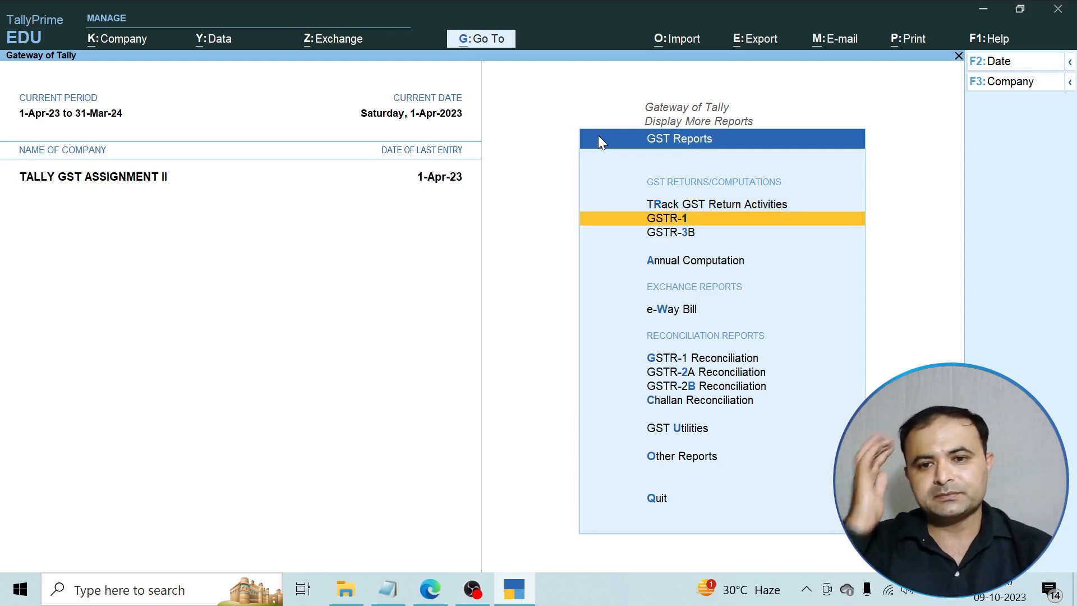
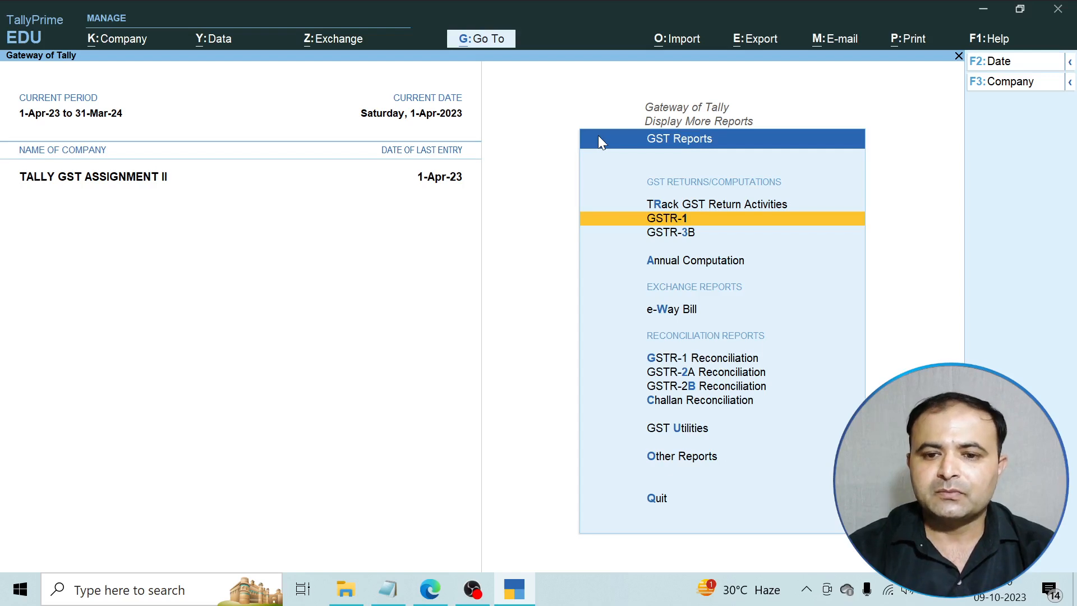
Open the GSTR-1 return for 1-Apr-23 to 30-Apr-23, showing 10 vouchers and 3 uncertain.
key("Down")
key("Down")
key("Down")
key("Down")
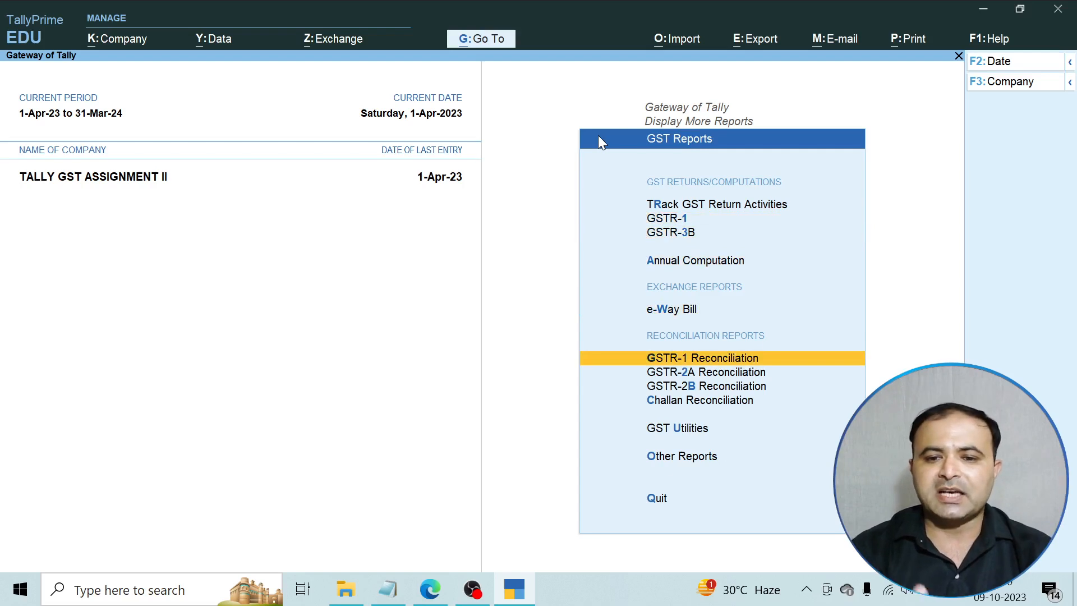
key("Up")
key("Up")
key("Up")
key("Up")
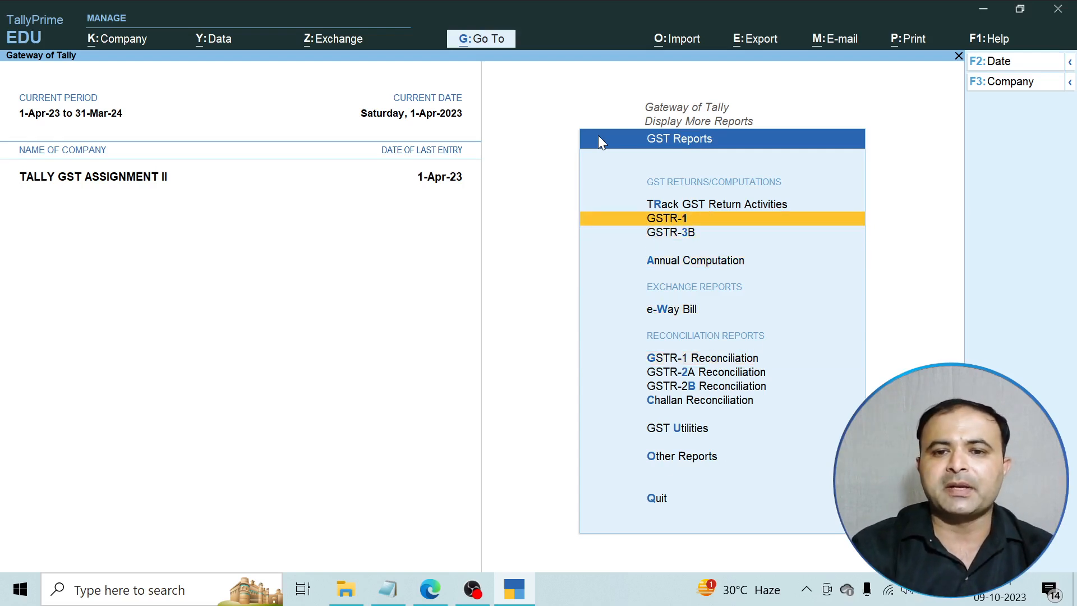
key("Return")
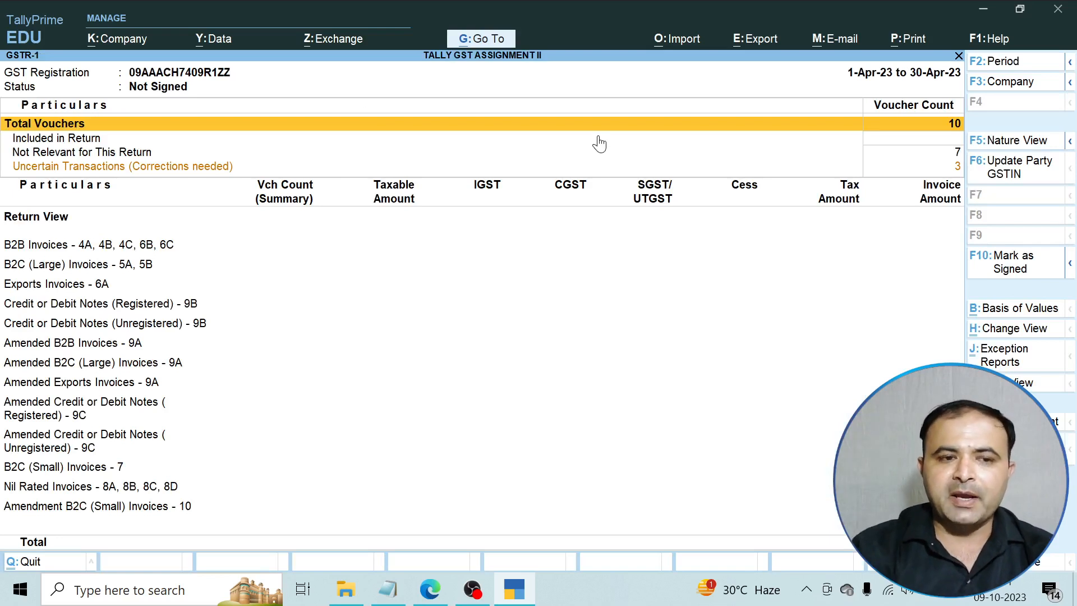
Drill into GSTR-1's uncertain transactions and check Receipt voucher 3 in the incomplete/mismatch list.
key("Down")
key("Down")
key("Down")
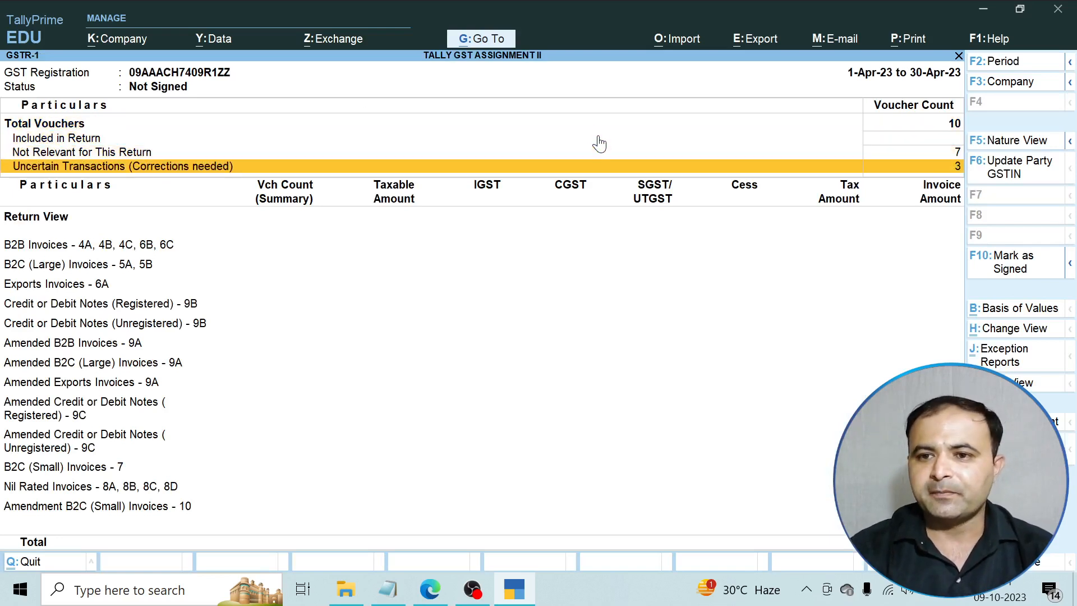
key("Return")
key("Return")
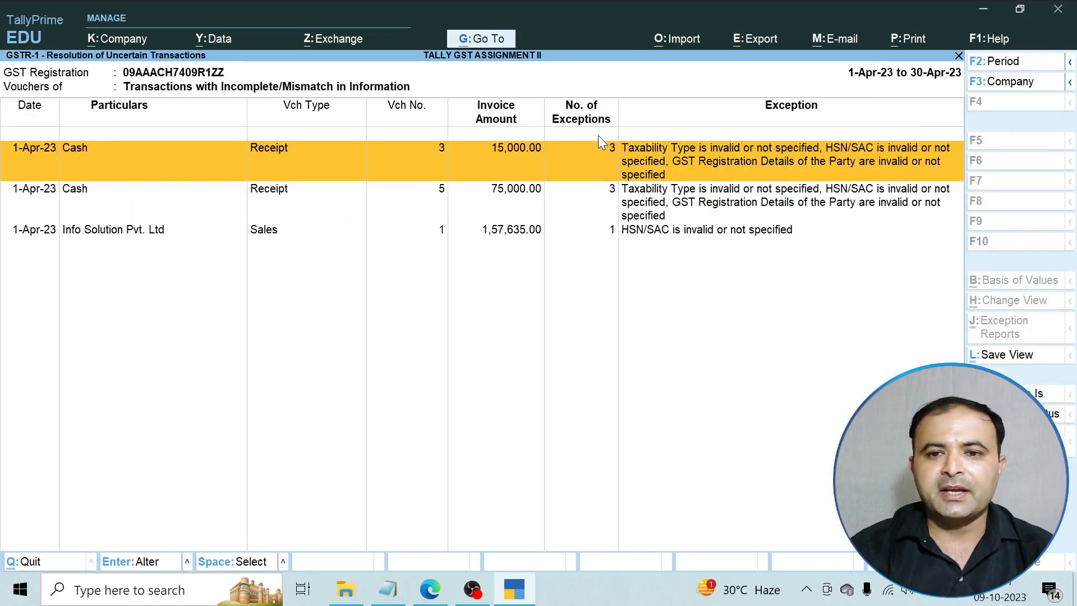
key("Return")
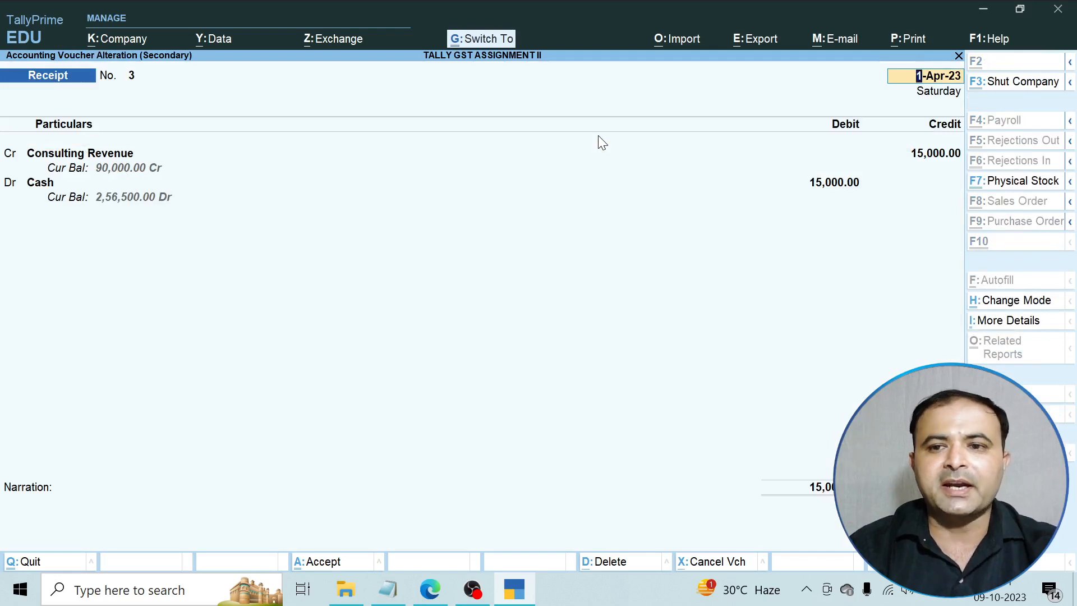
key("ctrl+a")
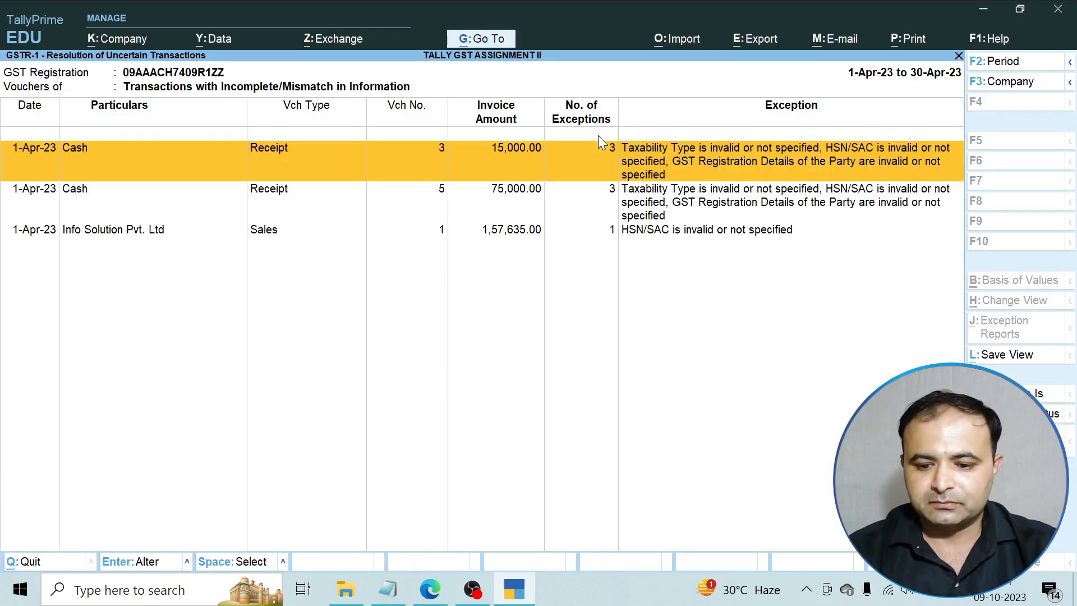
Open Info Solution Pvt. Ltd's Sales voucher No. 1 for alteration at the Computer item.
key("Down")
key("Down")
key("Return")
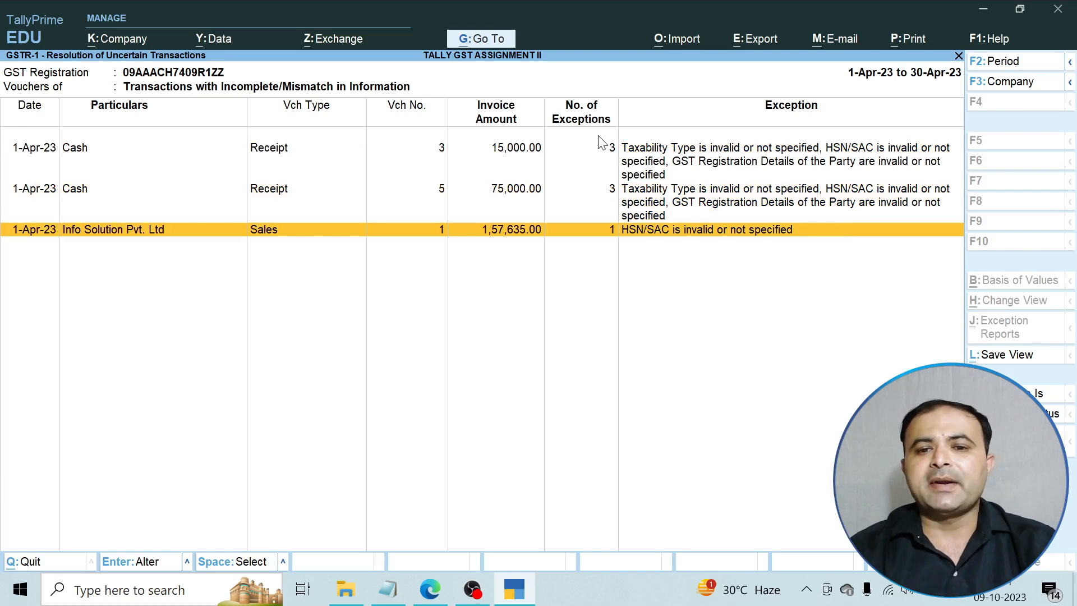
key("Return")
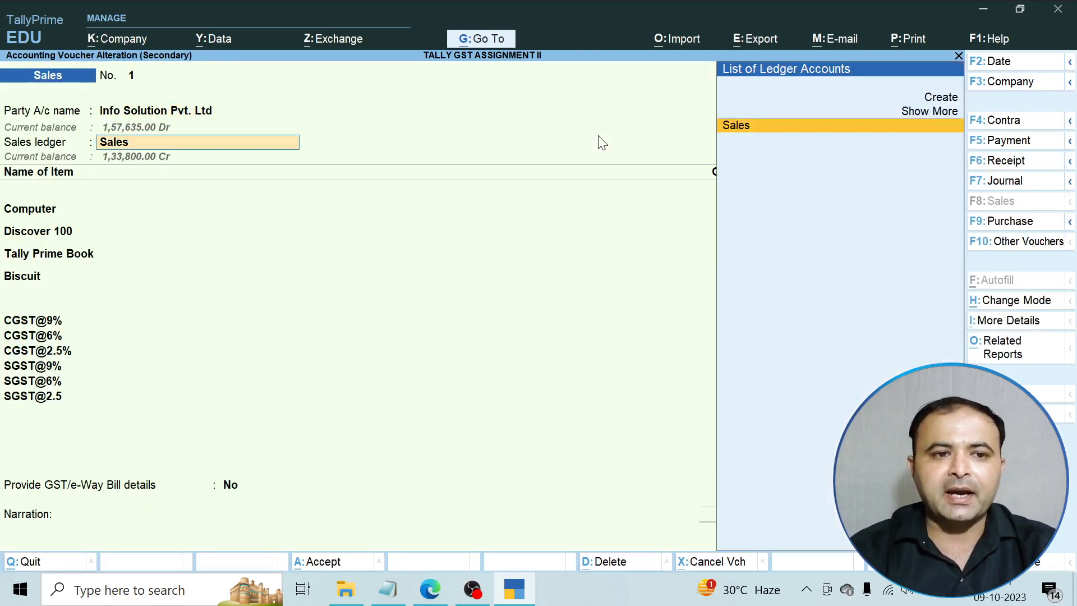
key("Return")
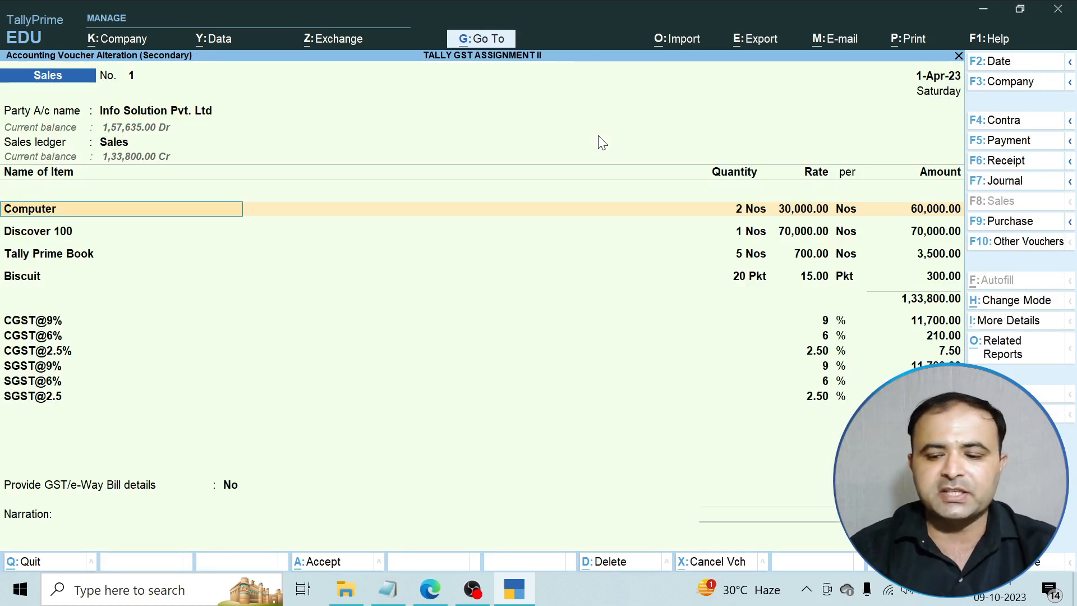
key("ctrl")
Open the Computer stock item and its Computer Accessories stock group for alteration.
key("ctrl+Return")
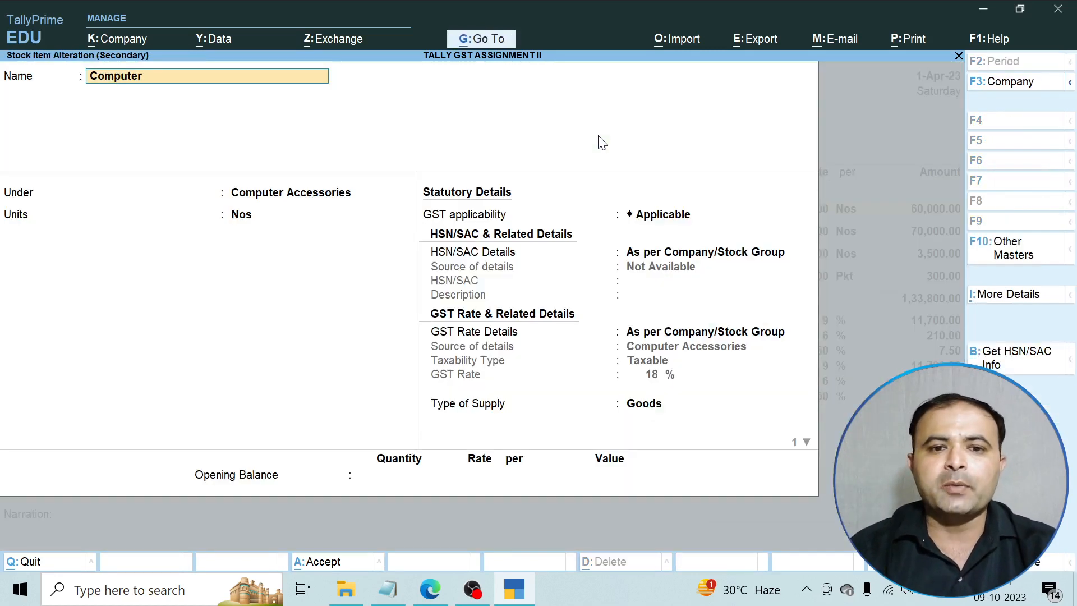
key("Return")
key("ctrl")
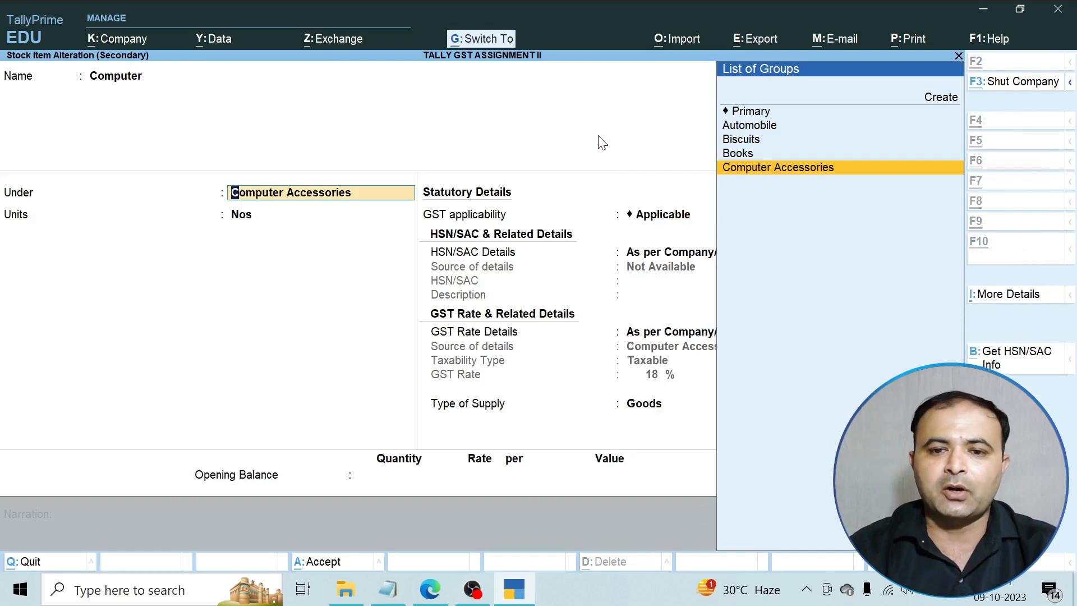
key("ctrl+Return")
key("Return")
key("Return")
key("Return")
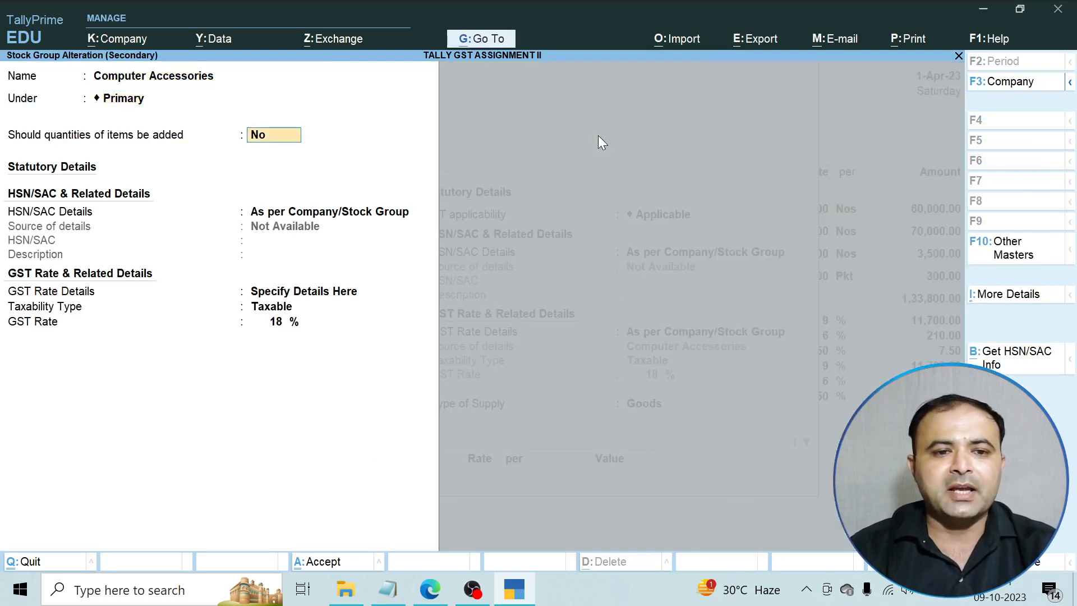
key("Return")
key("BackSpace")
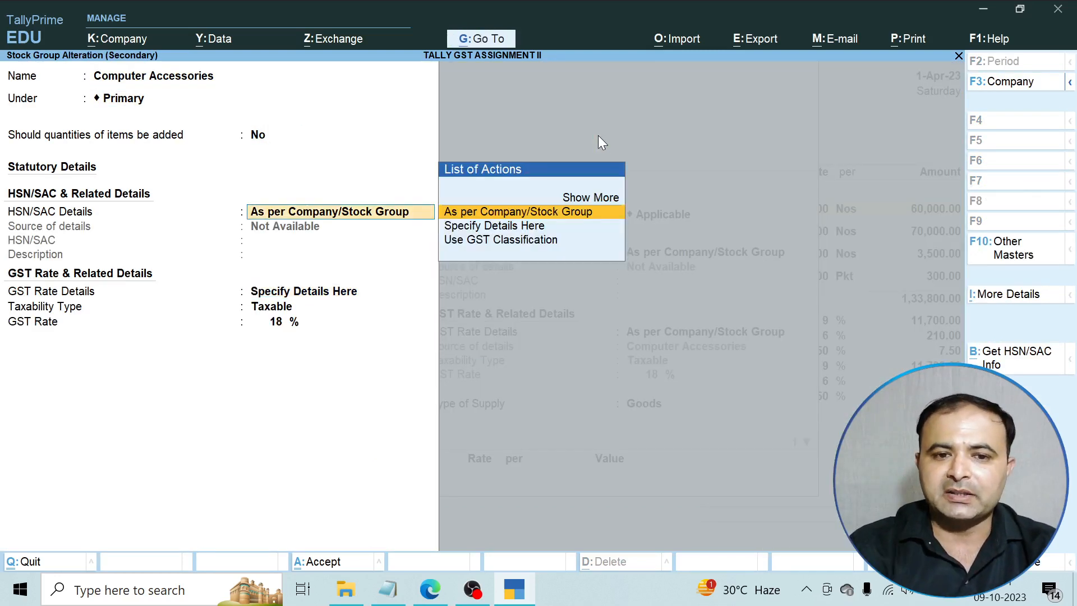
Give the Computer Accessories group HSN/SAC 451254 with the current effective date and save it.
key("Down")
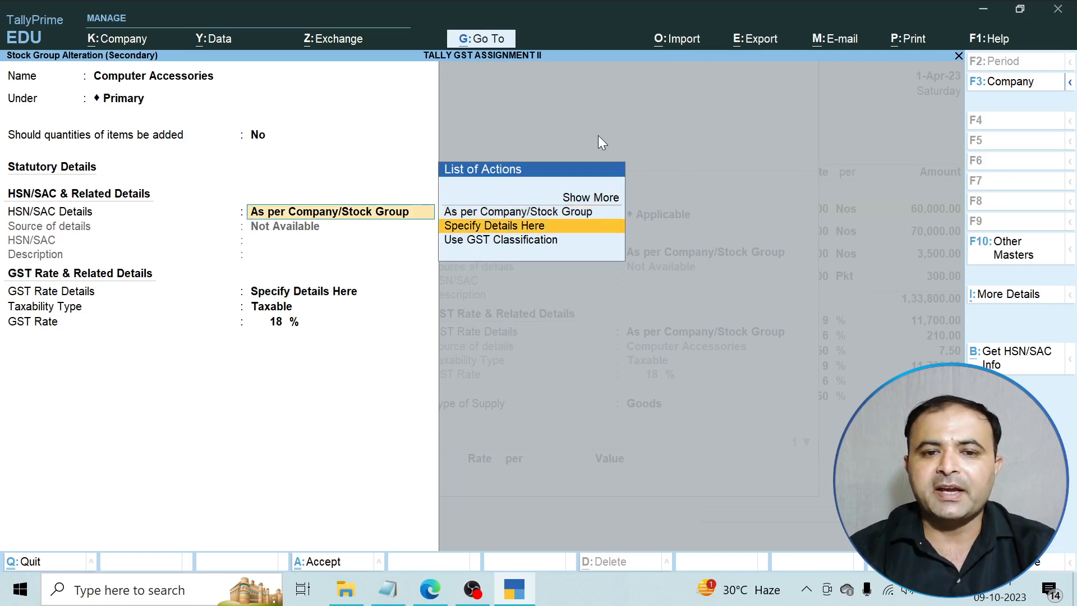
key("Return")
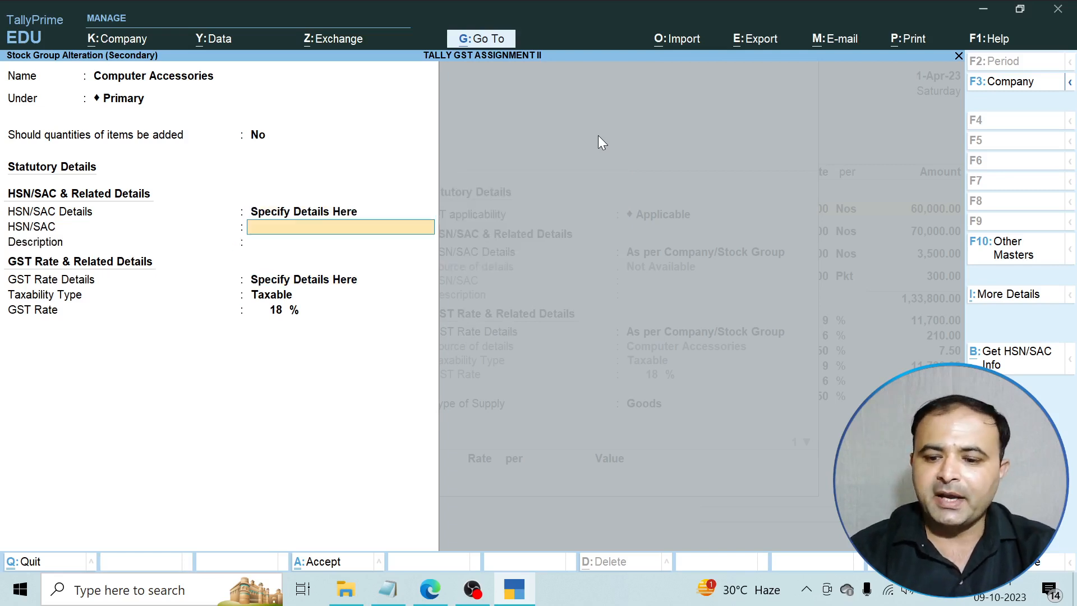
type("451254")
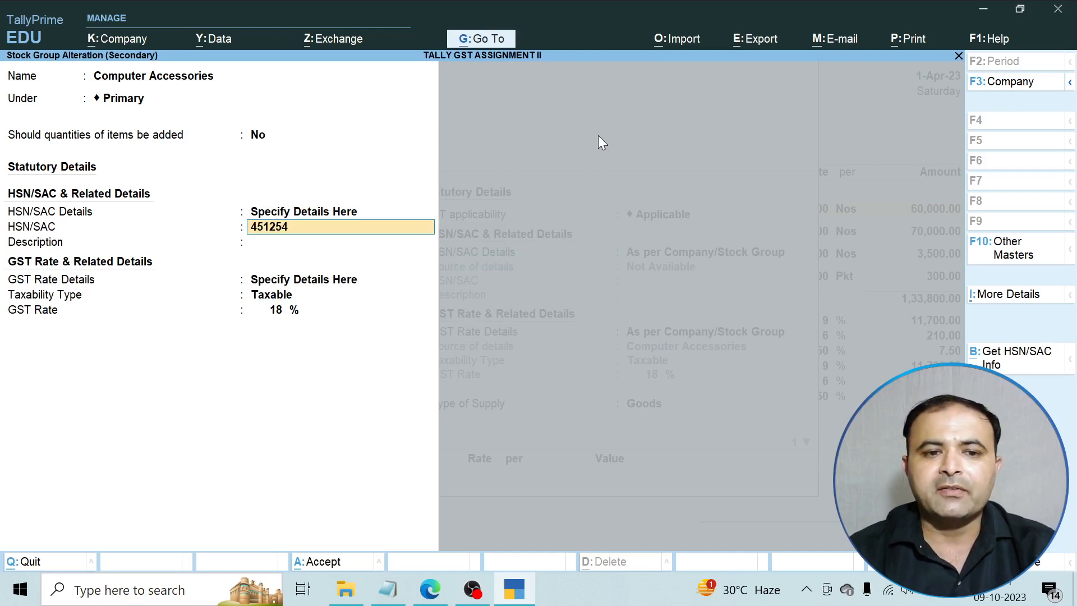
key("Return")
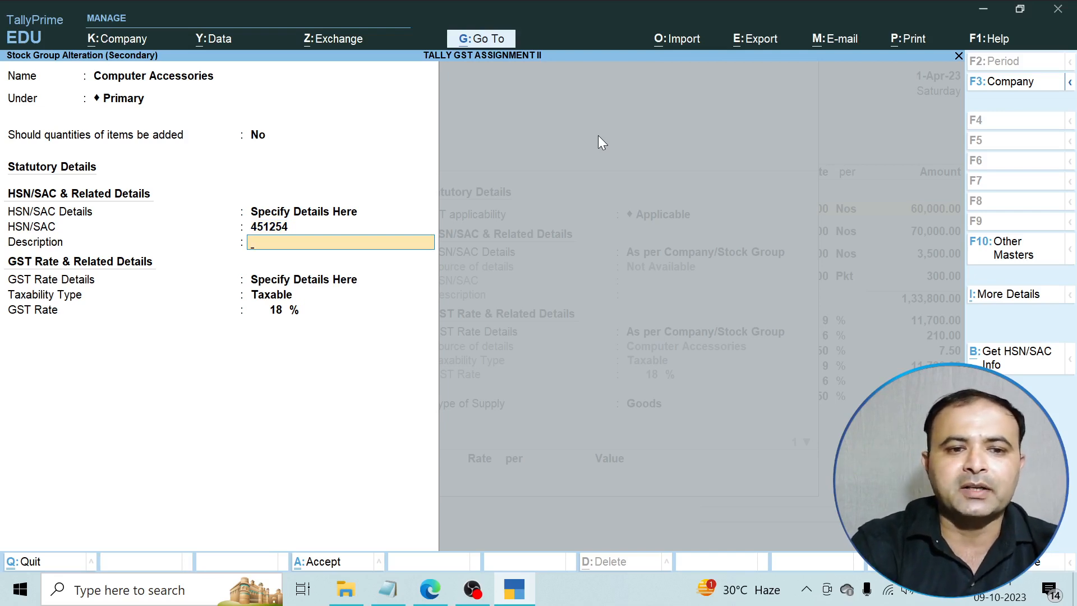
key("ctrl+a")
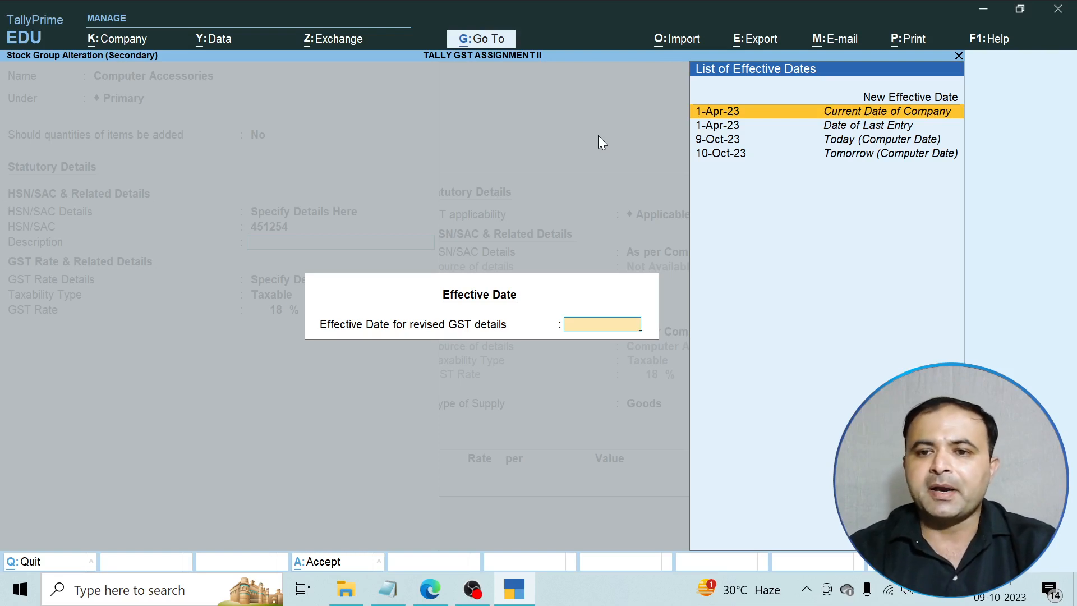
key("Return")
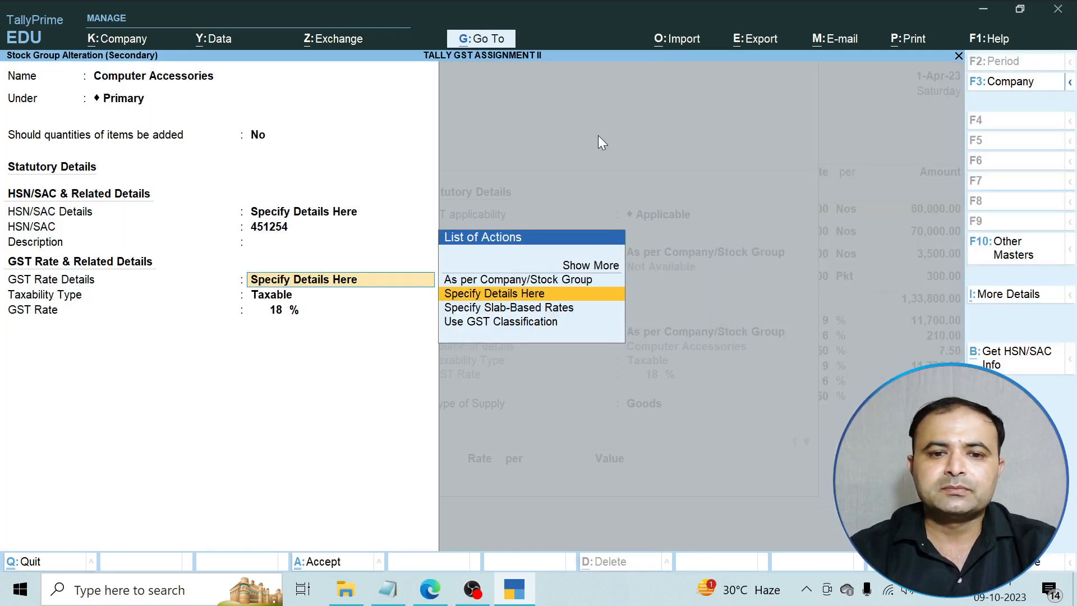
key("Return")
key("Return")
key("Return")
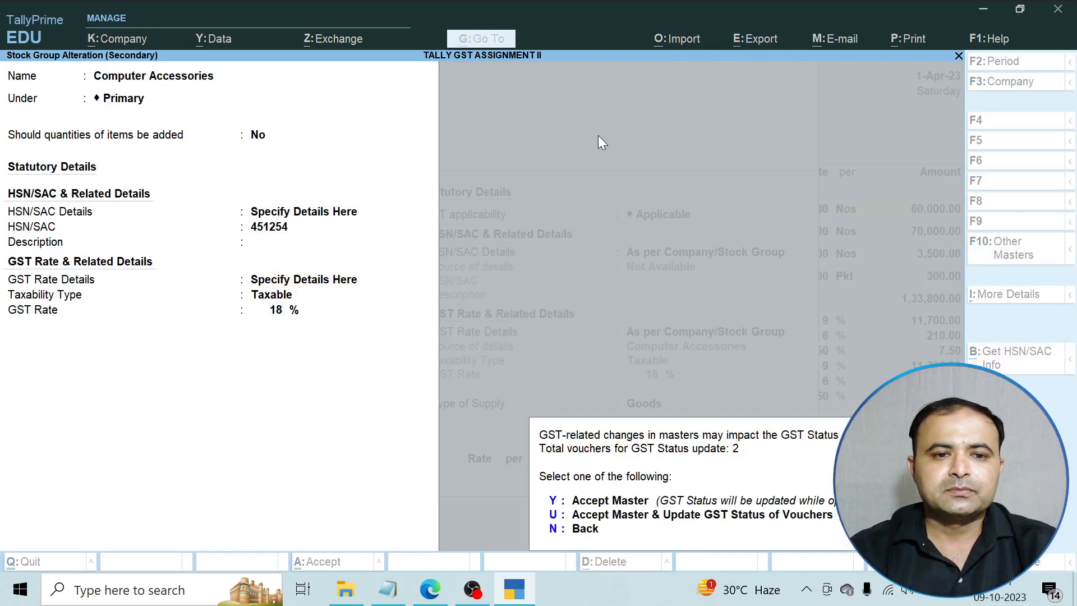
key("y")
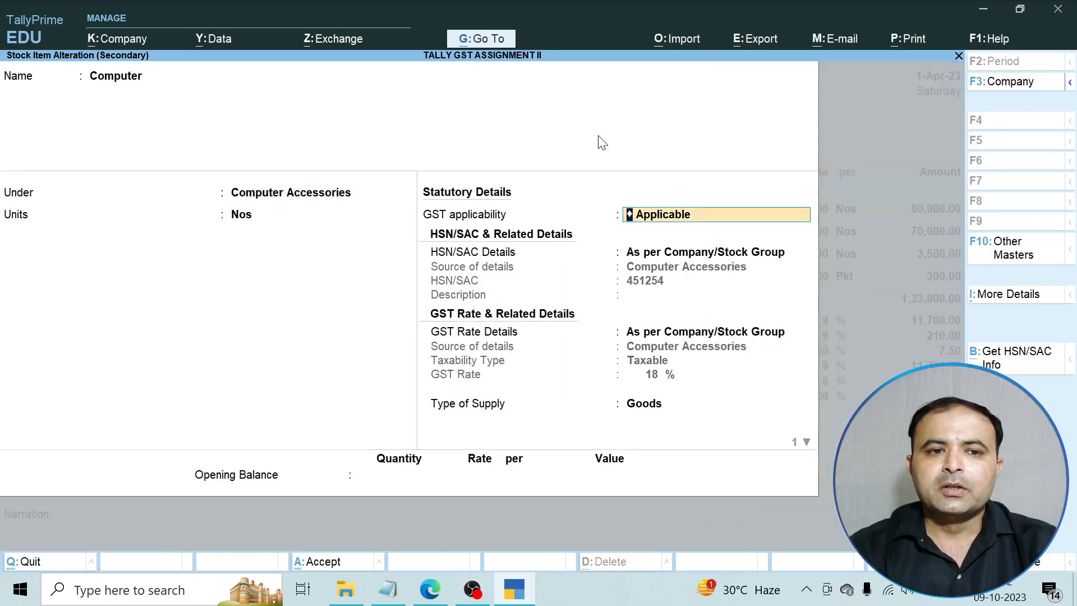
Save the Computer item with its inherited 18% GST and check the voucher line's GST details.
key("Return")
key("Return")
key("Return")
key("Return")
key("Return")
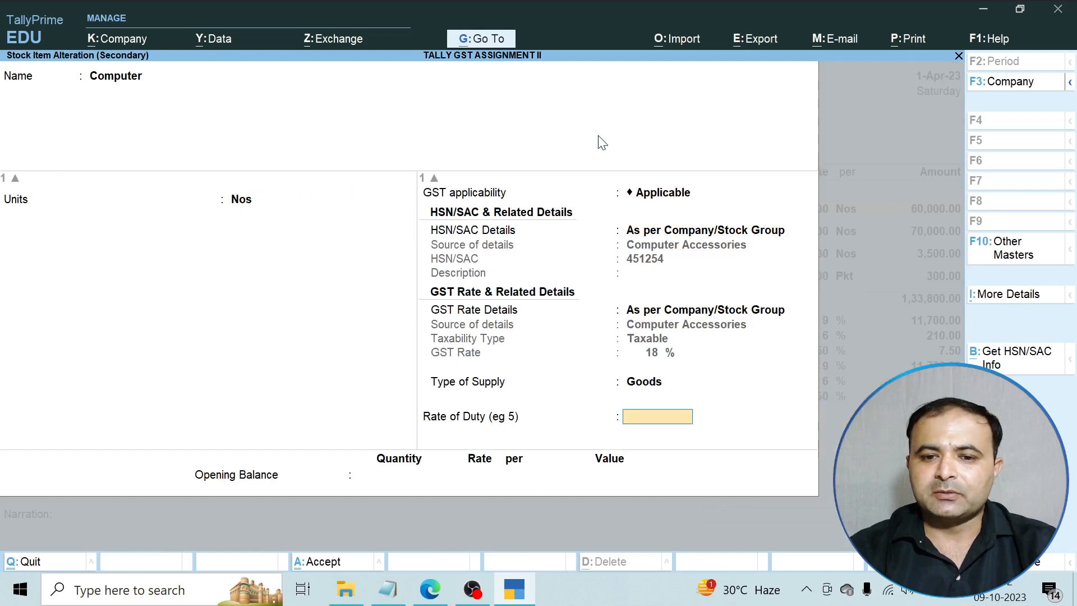
key("Return")
key("y")
key("Return")
key("Return")
key("Return")
key("Return")
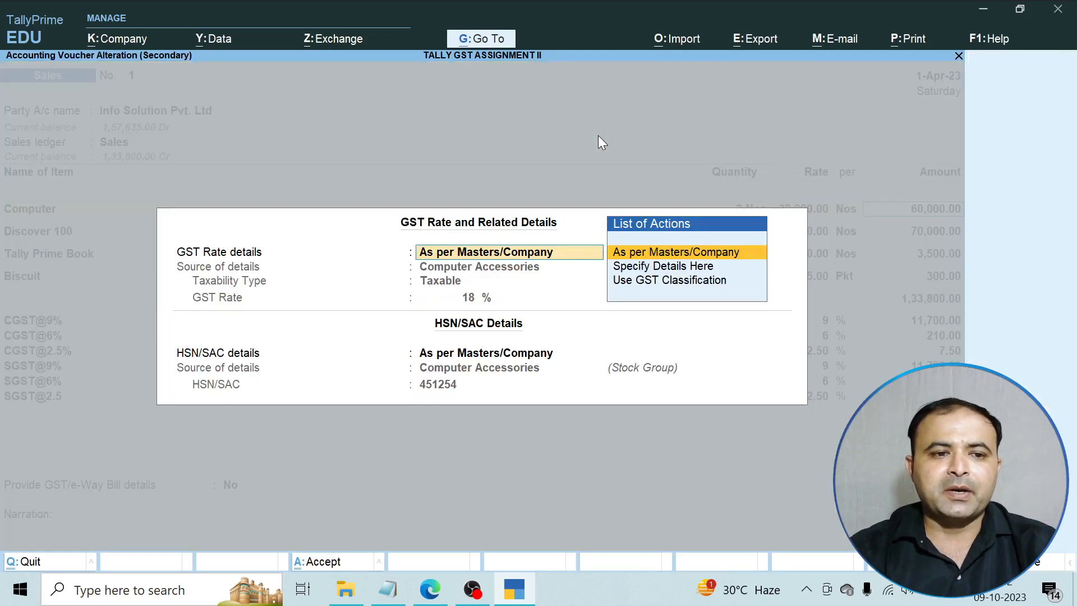
key("Return")
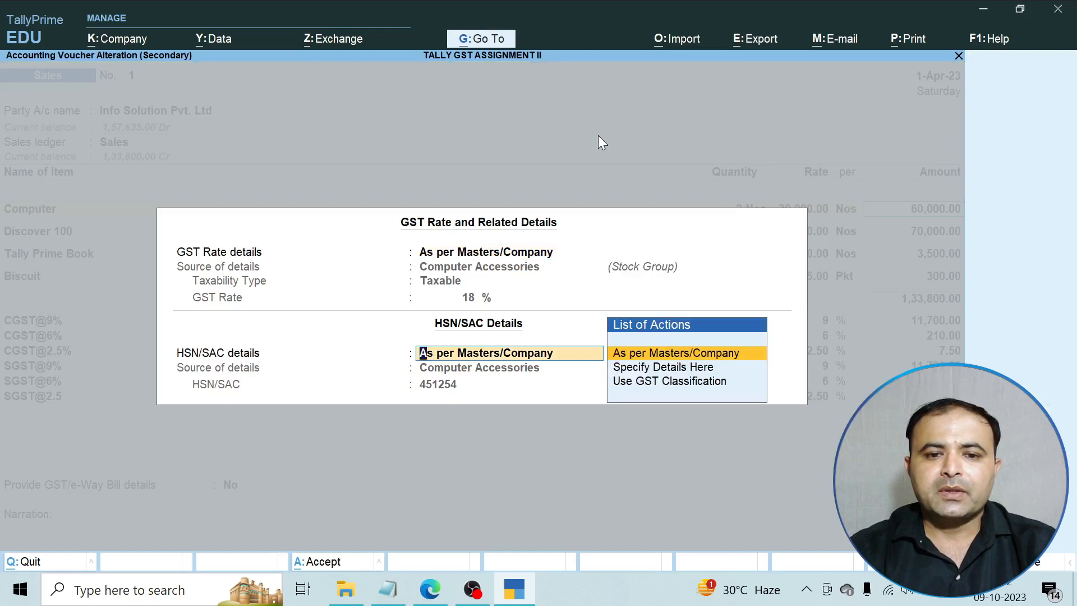
key("Return")
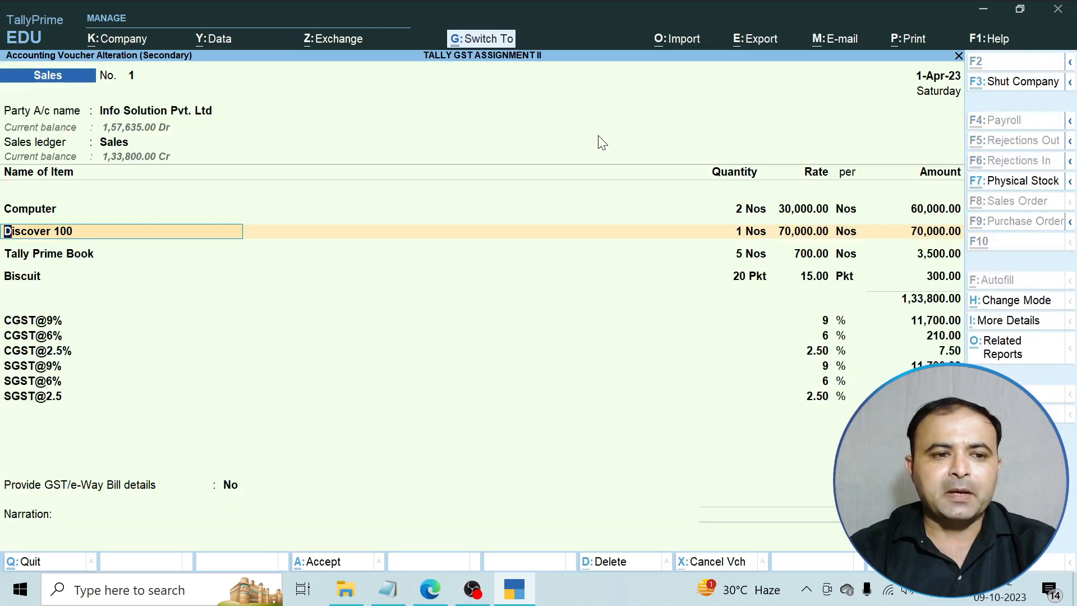
key("ctrl+Return")
Open Discover 100's Automobile stock group and choose to specify HSN/SAC details there.
key("Return")
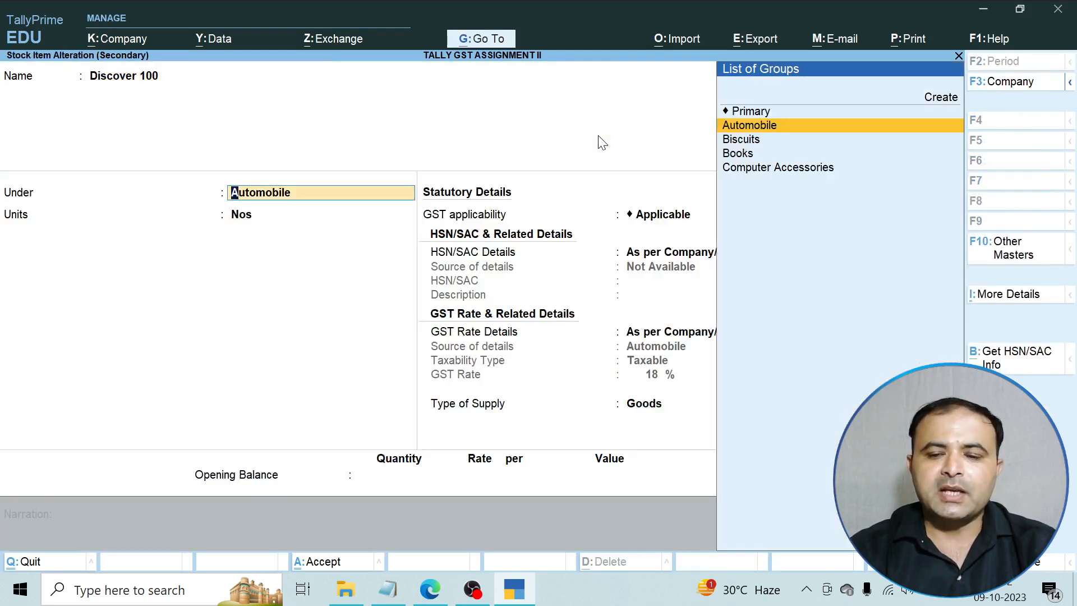
key("ctrl+Return")
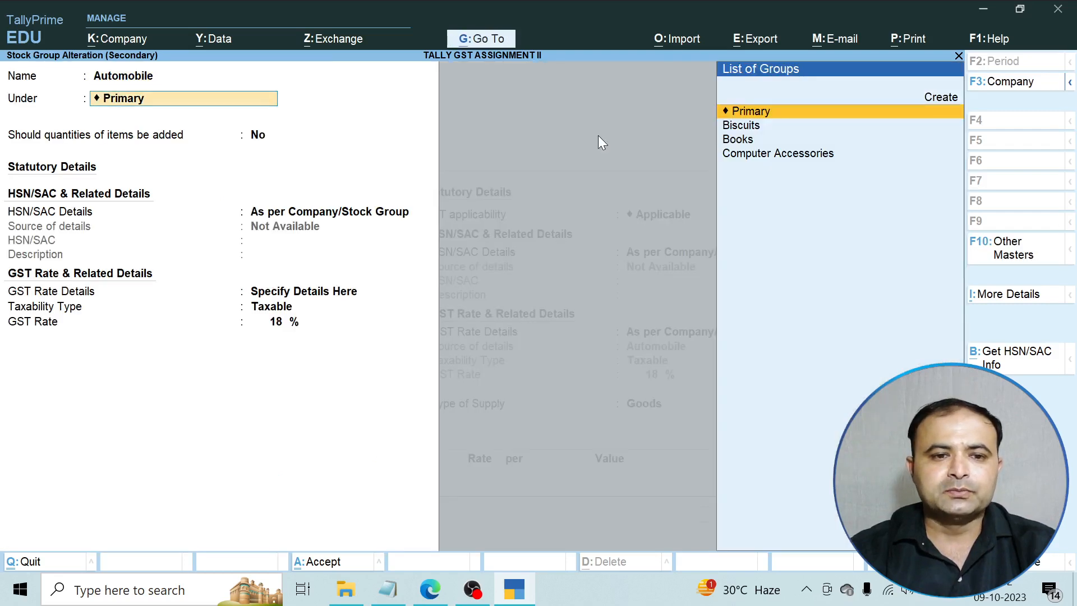
key("Return")
key("Return")
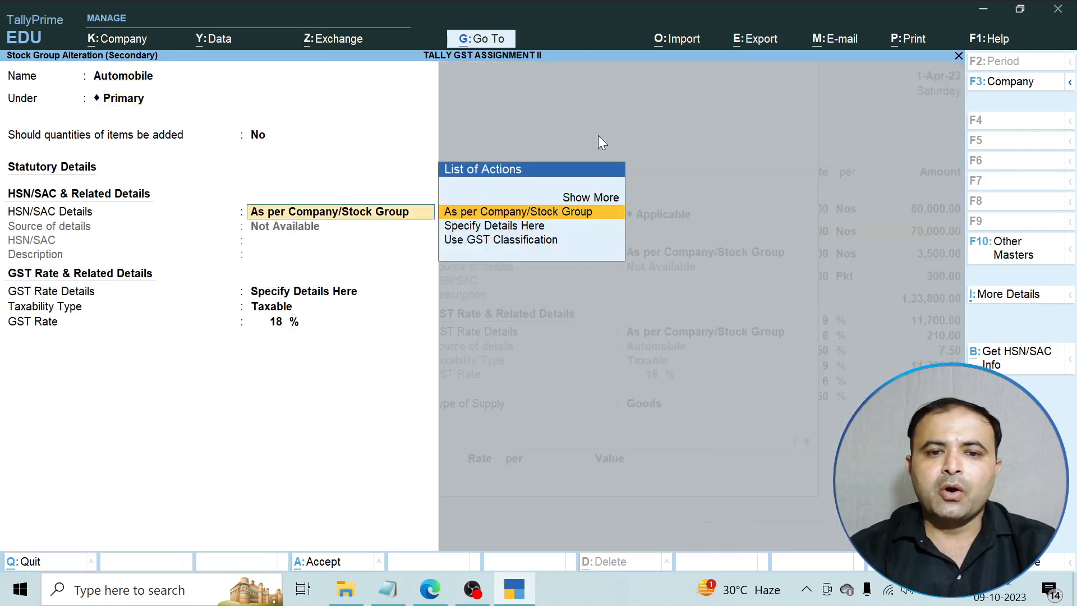
key("Down")
key("Return")
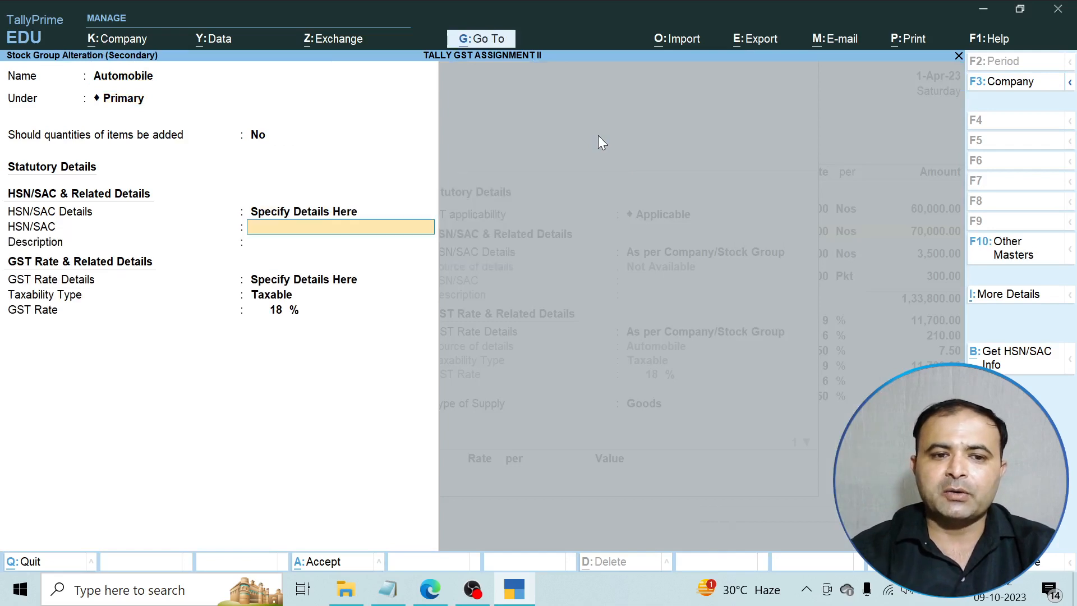
Set the Automobile group HSN/SAC to 784889 at 18% taxable and save the group.
type("Yhut")
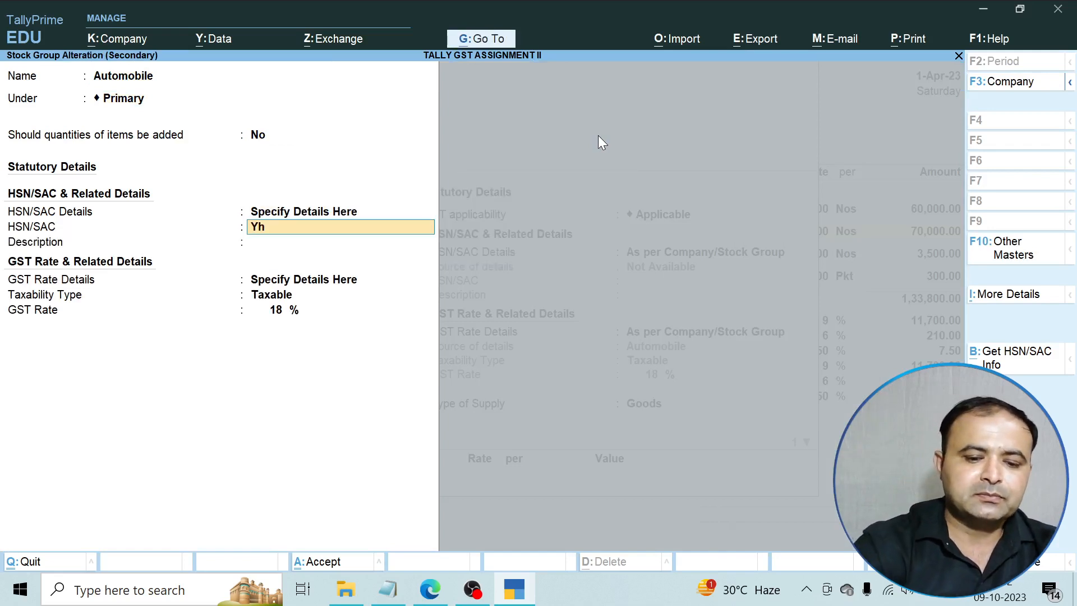
key("BackSpace")
key("BackSpace")
key("BackSpace")
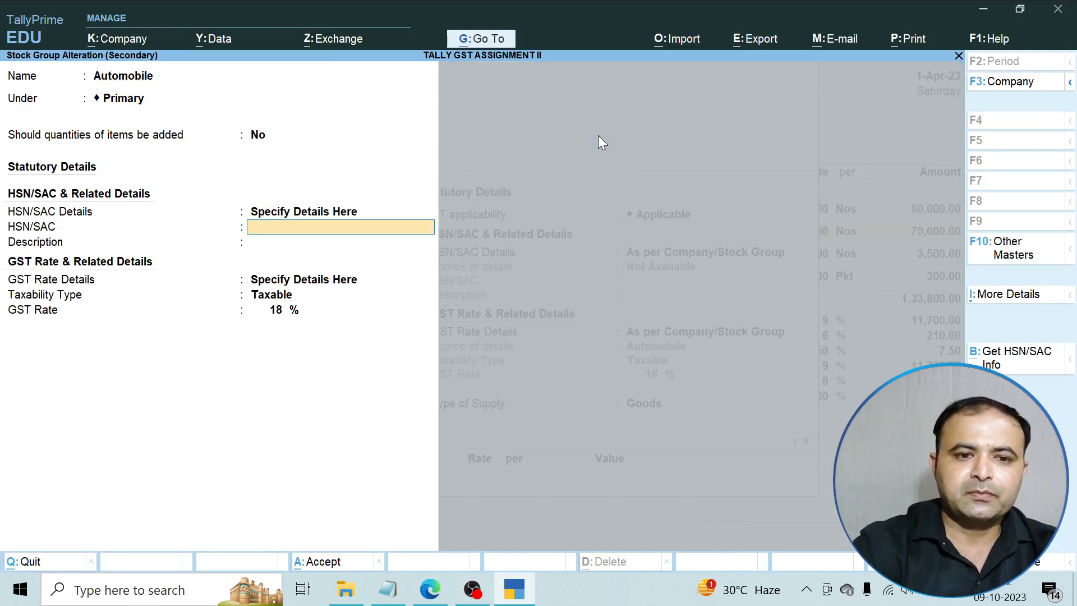
type("7848")
key("Return")
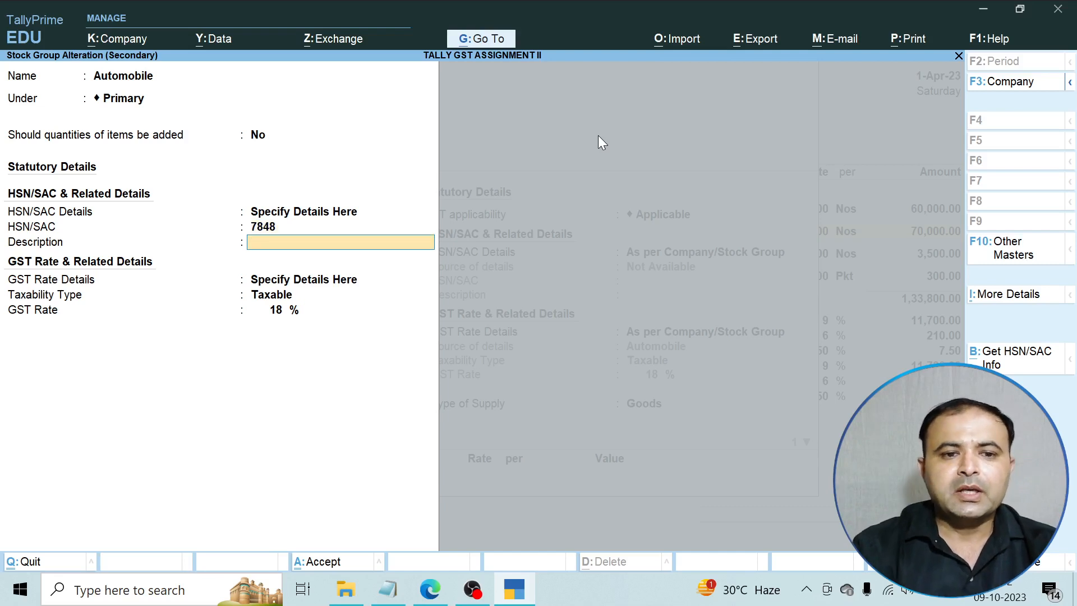
key("BackSpace")
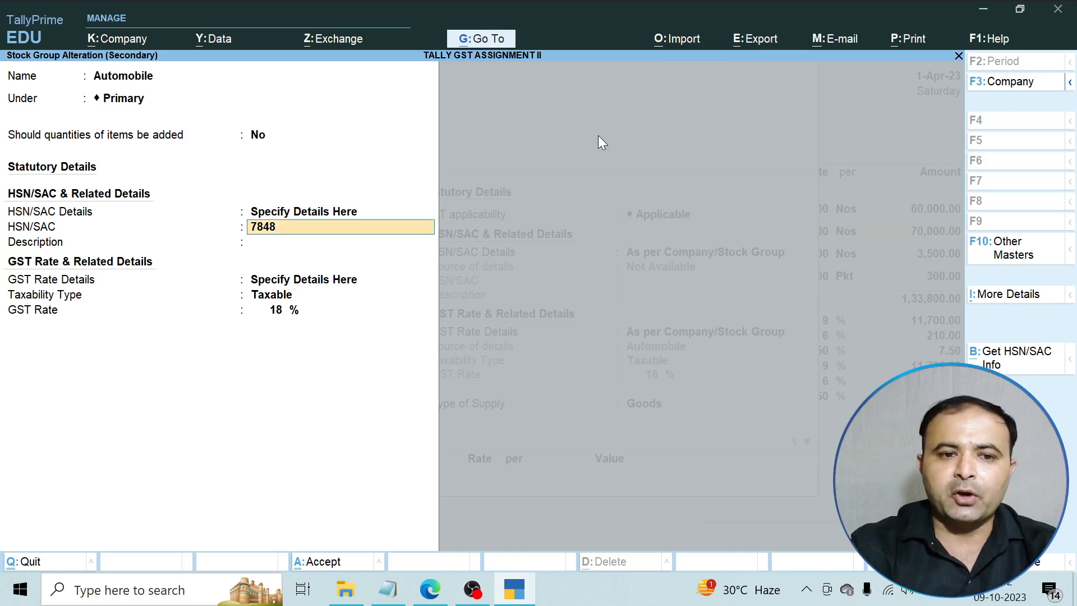
type("89")
key("Return")
key("Return")
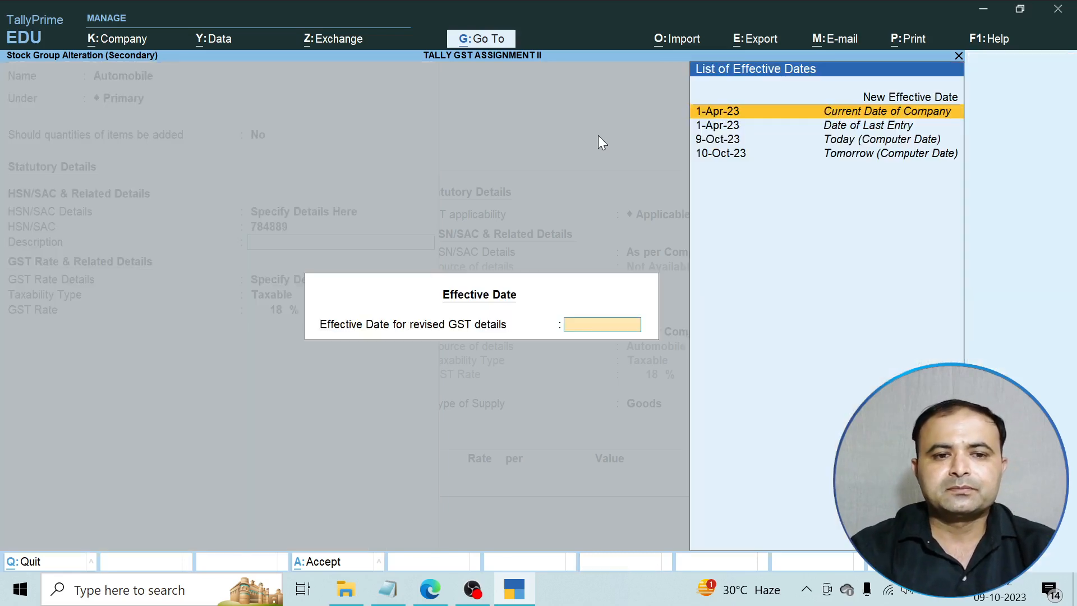
key("Return")
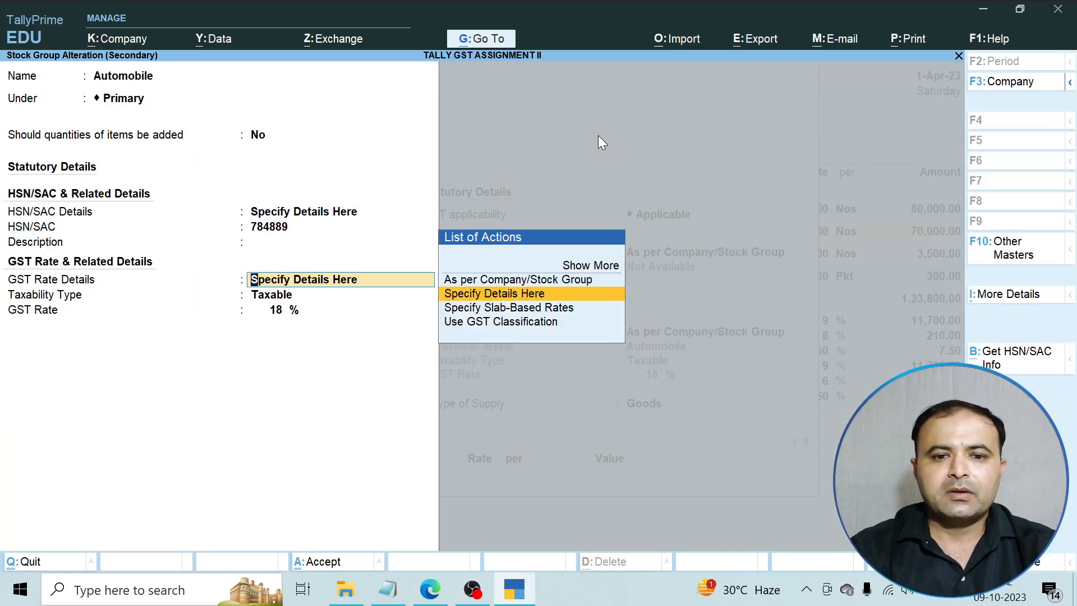
key("Return")
key("Return")
key("Return")
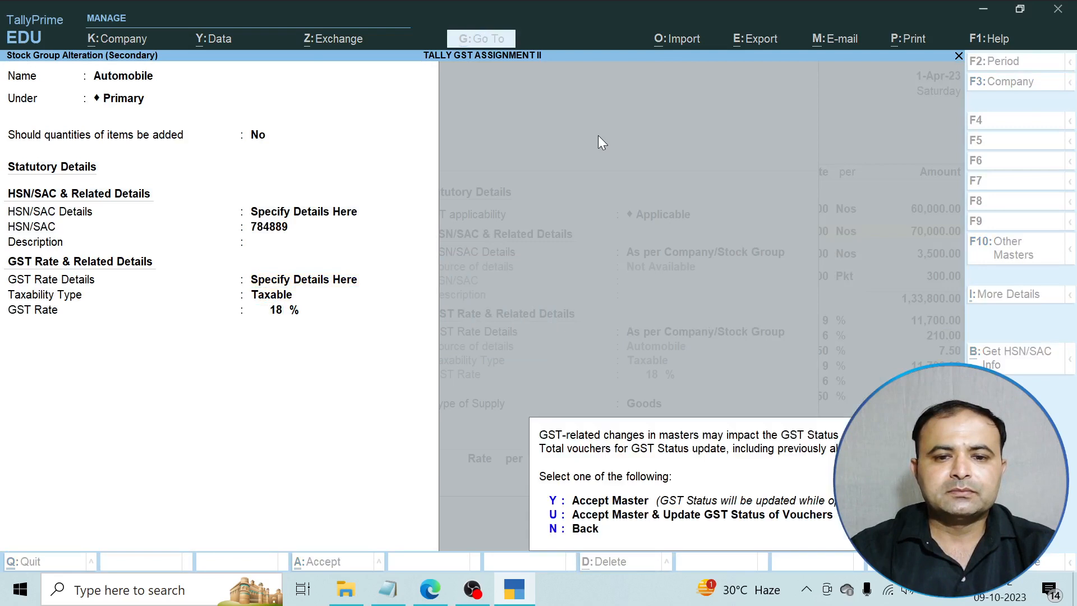
key("y")
Save Discover 100 with the inherited GST details and Goods supply type.
key("Return")
key("Return")
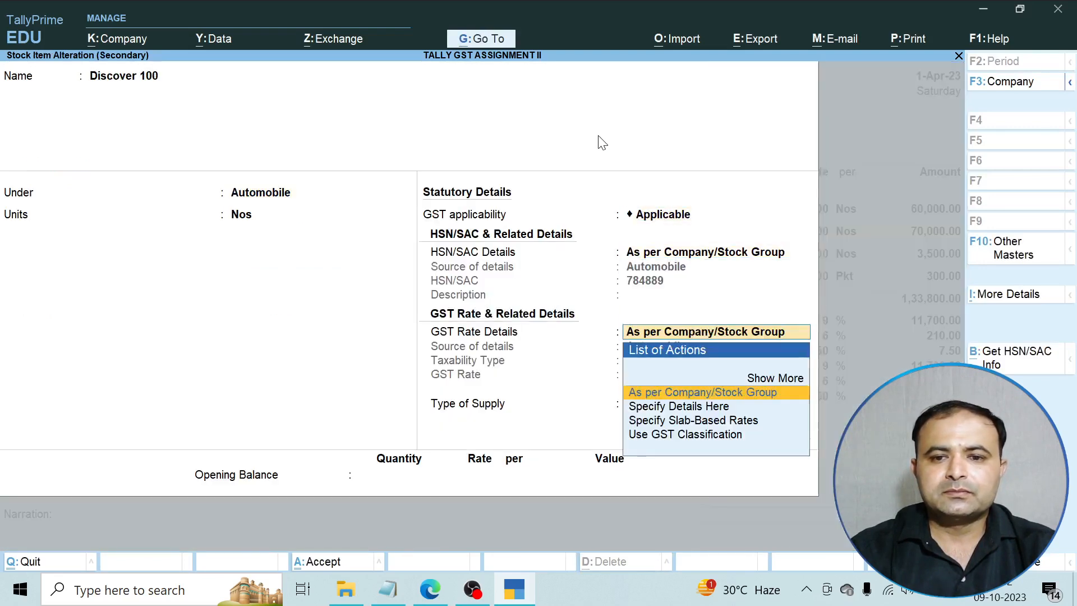
key("Return")
key("Return")
key("Return")
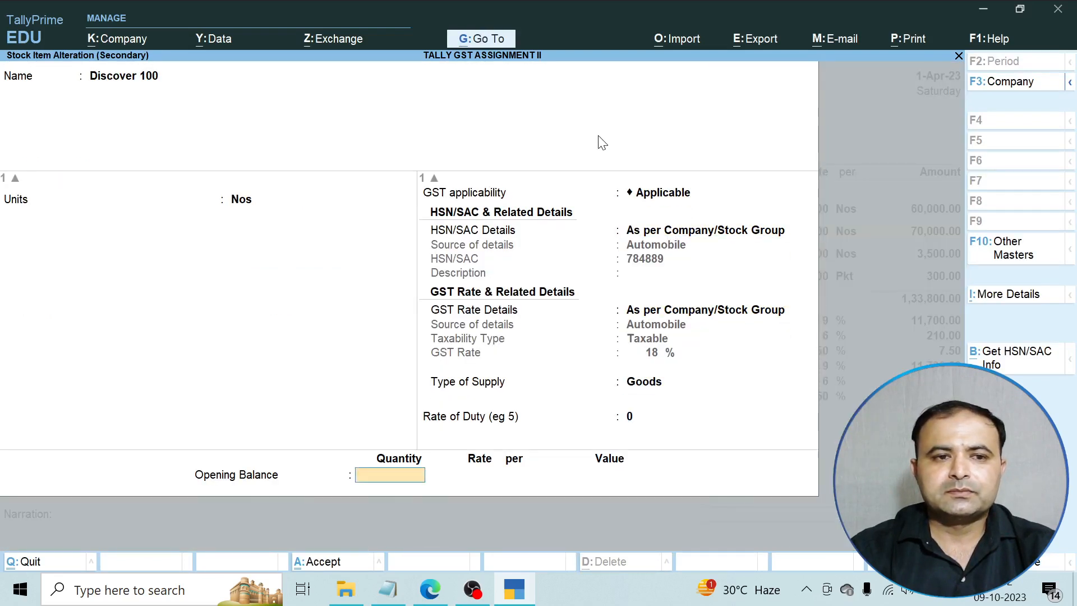
key("Return")
key("y")
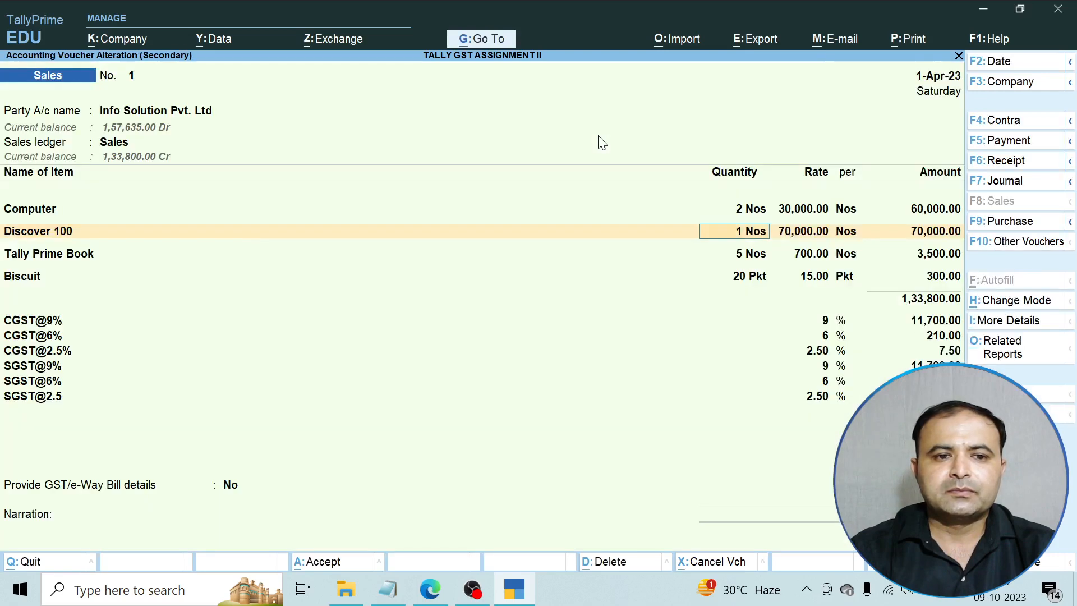
key("Return")
key("Return")
key("Return")
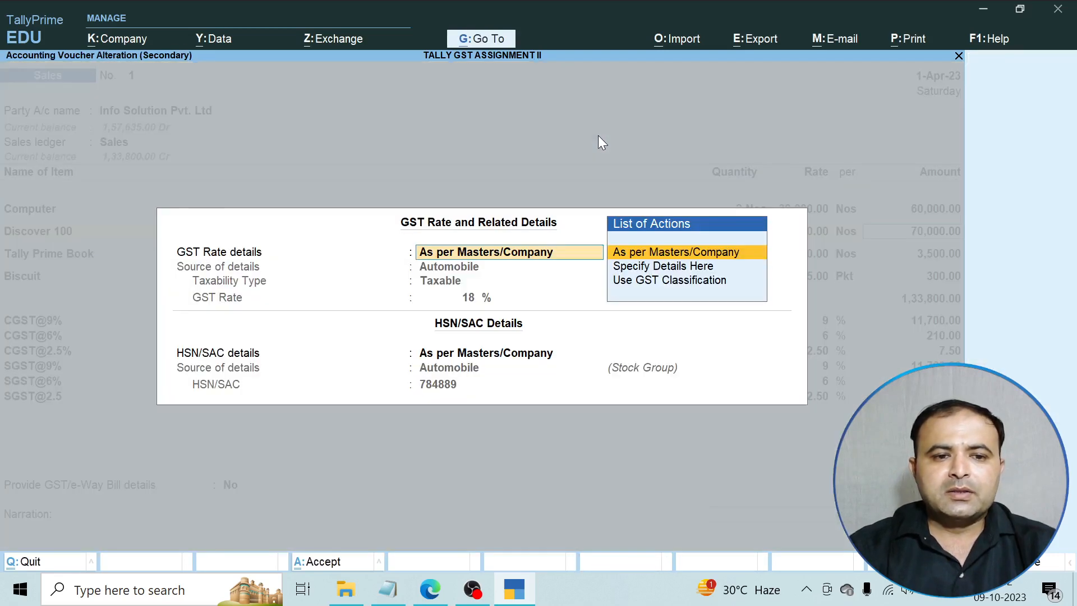
key("Return")
key("Return")
Open Tally Prime Book's Books stock group and choose to specify HSN/SAC details there.
key("ctrl+Return")
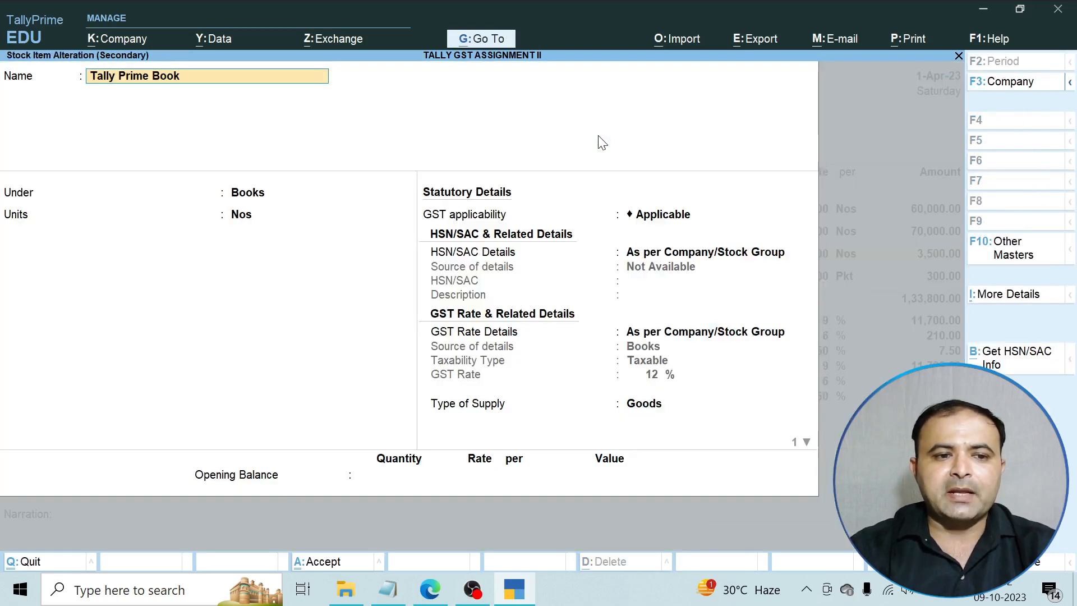
key("Return")
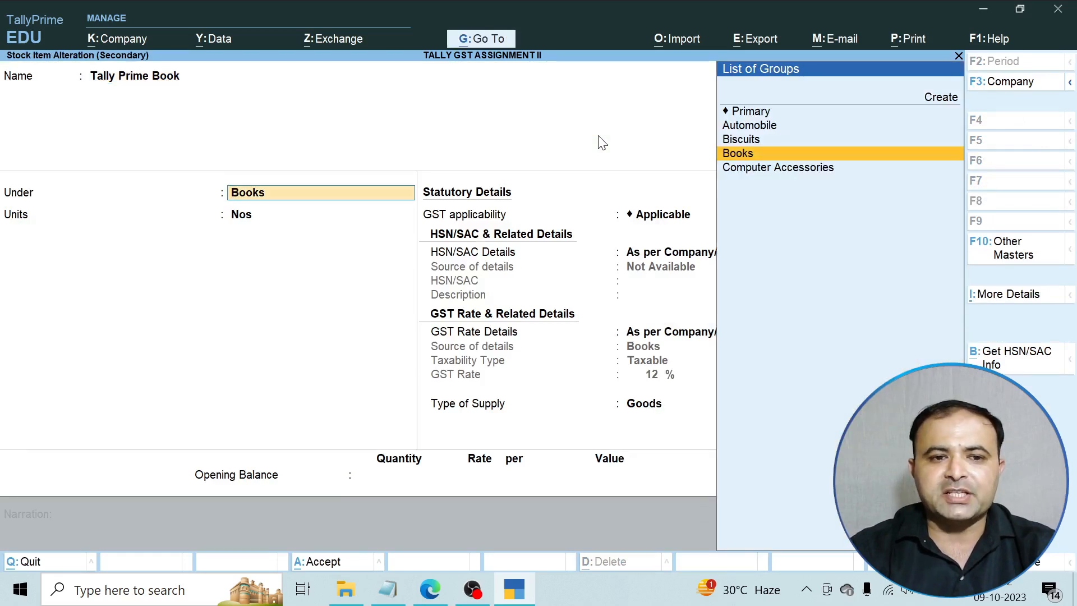
key("ctrl+Return")
key("Return")
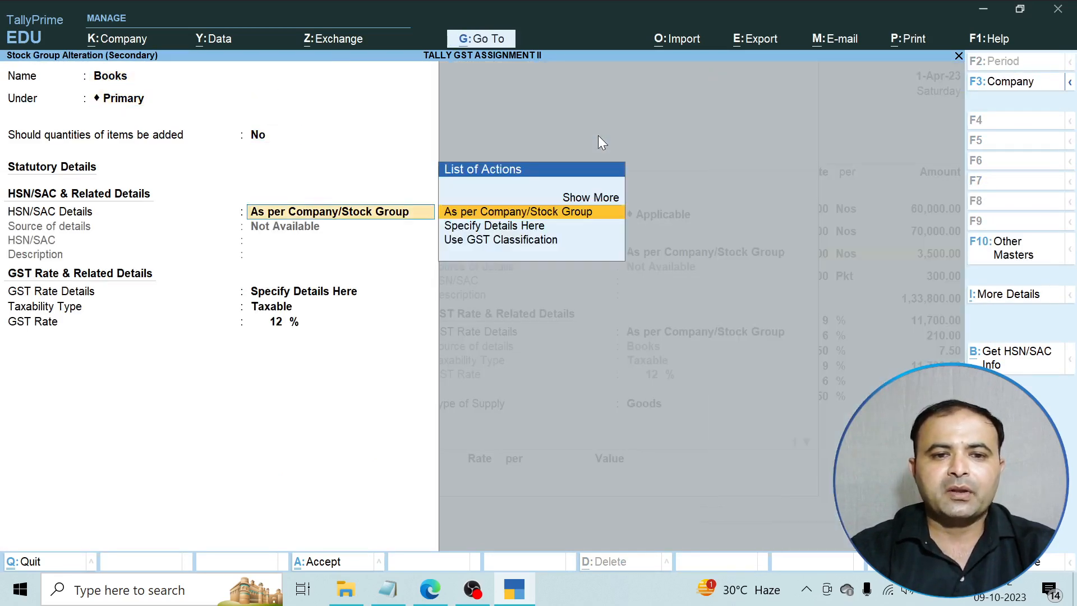
key("Down")
key("Return")
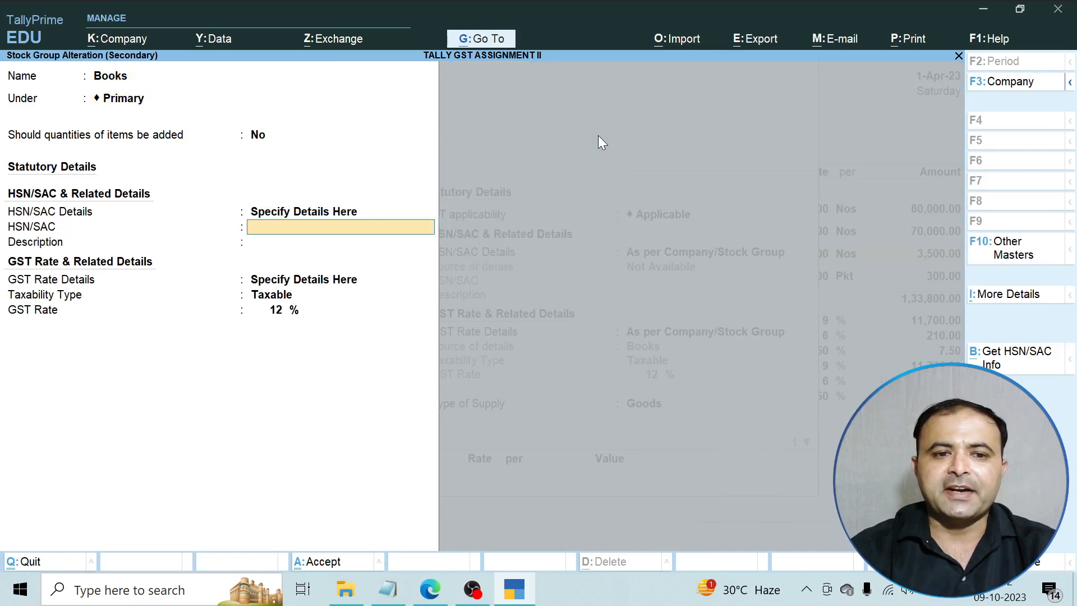
Set the Books group HSN/SAC to 458796 at 12% GST and return to the item.
type("4587")
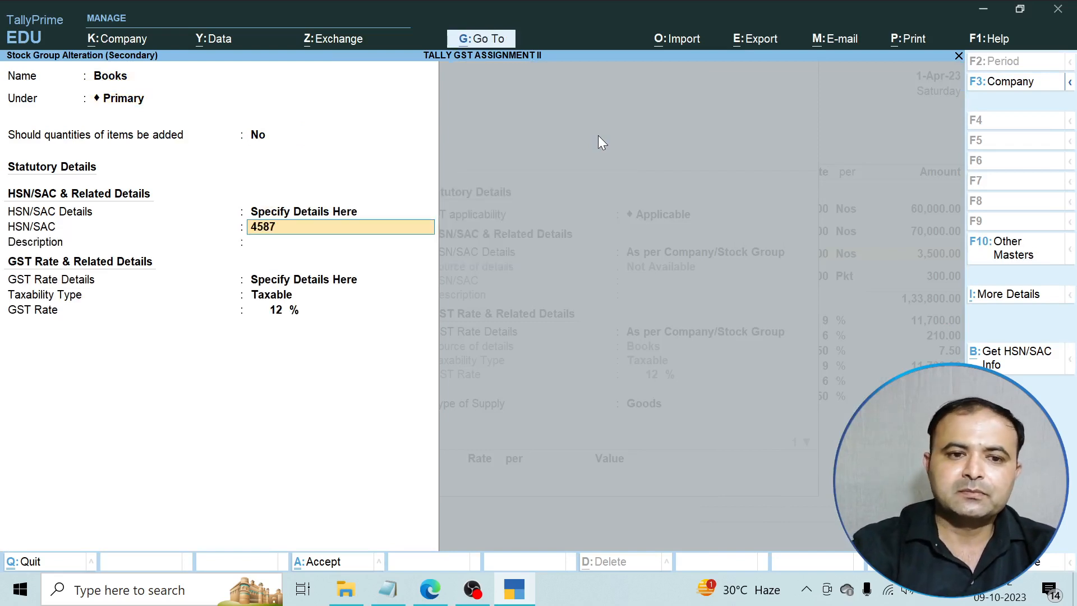
type("96")
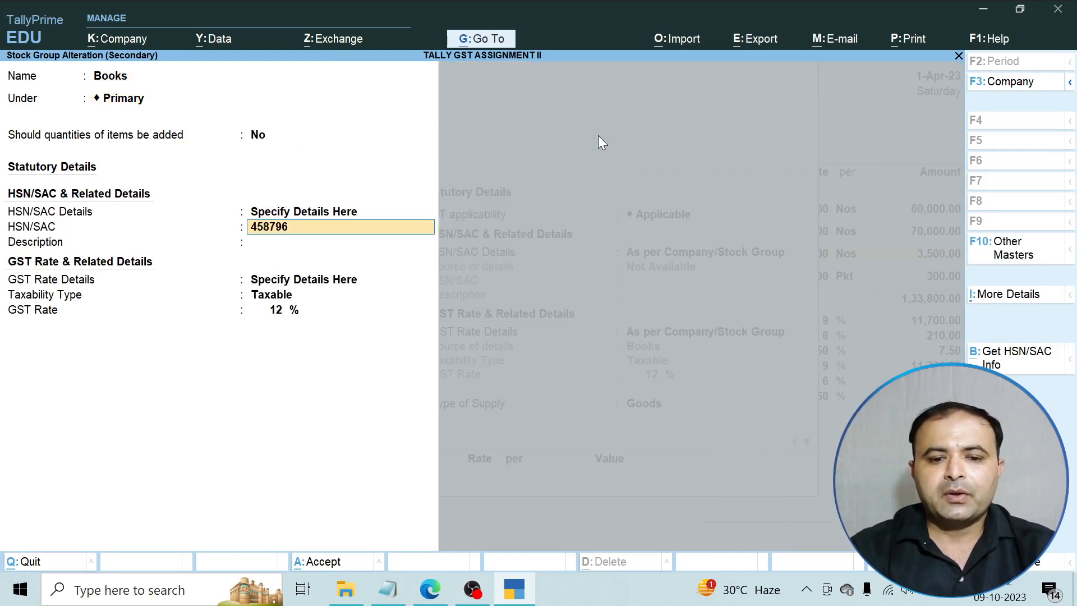
key("Return")
key("ctrl+a")
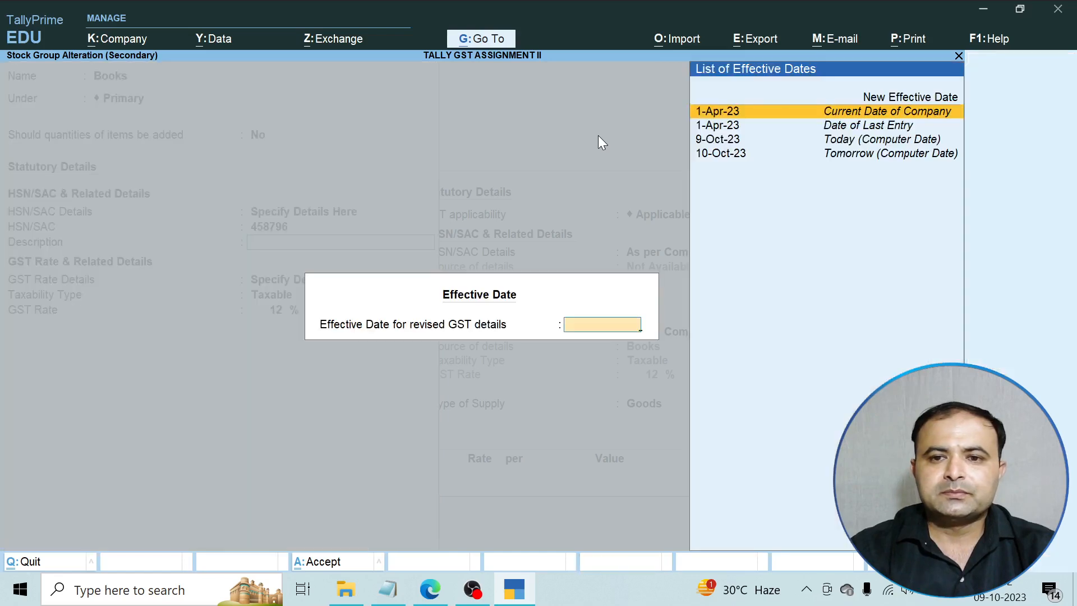
key("Return")
key("Return")
key("Return")
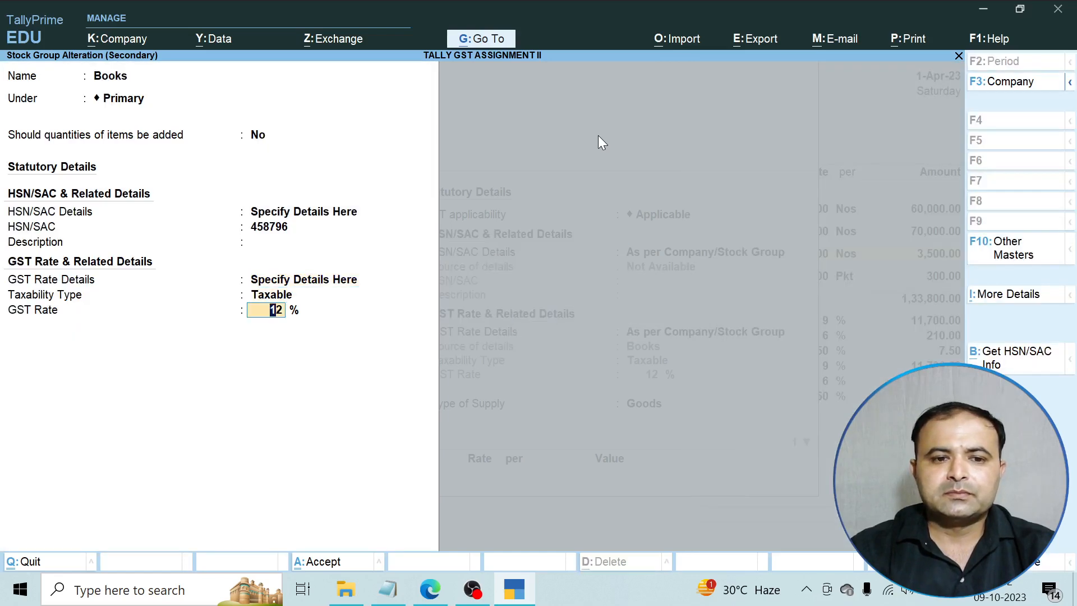
key("Return")
key("y")
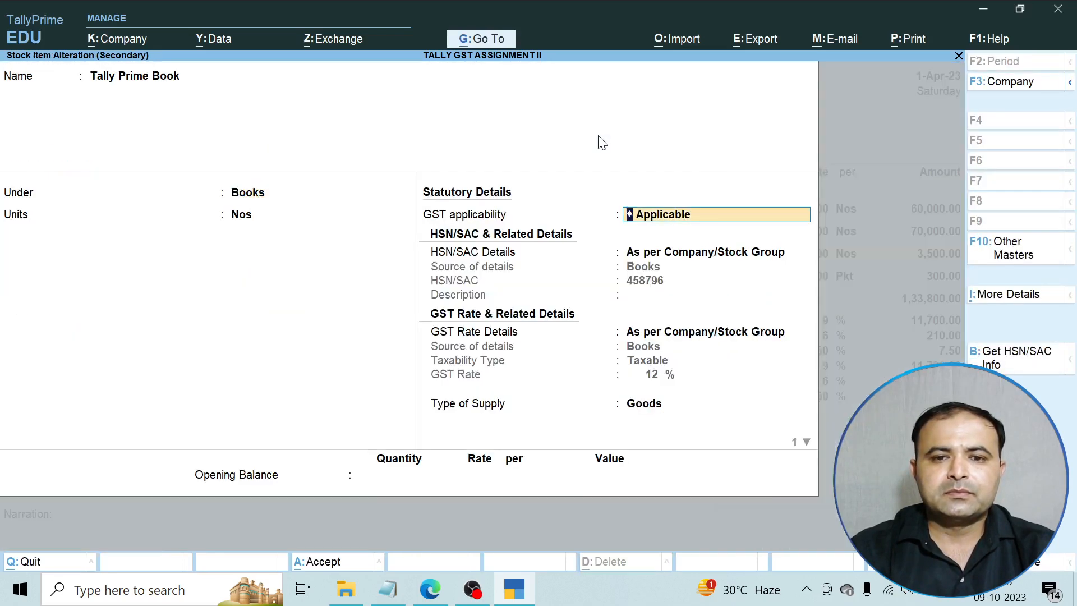
key("Return")
key("Return")
key("Return")
key("Return")
key("Return")
key("Return")
Save Tally Prime Book and review its line's GST rate details in the voucher.
key("Return")
key("Return")
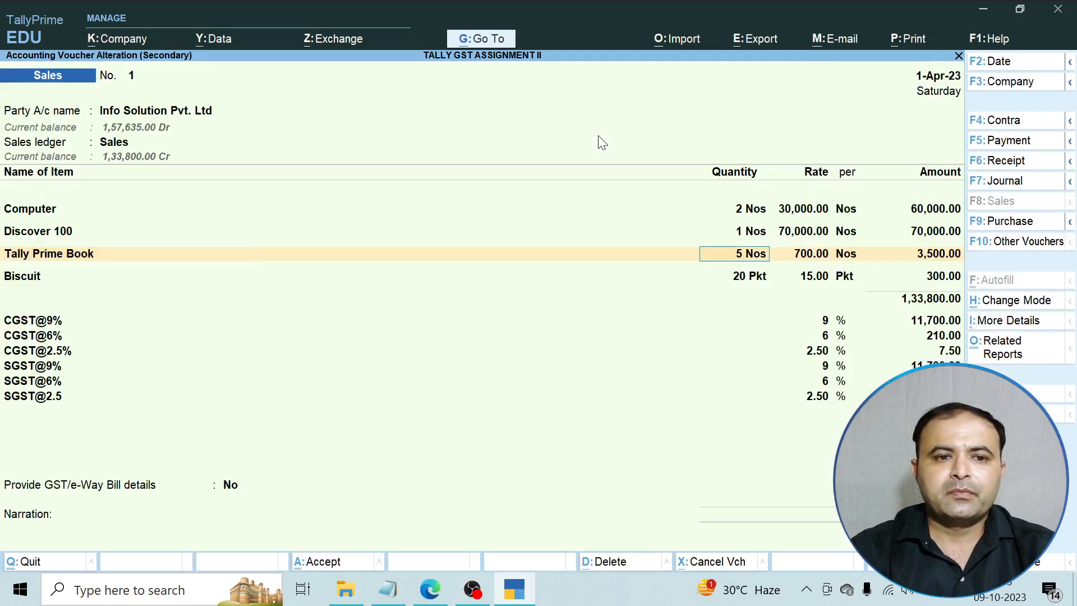
key("Return")
key("Return")
key("Return")
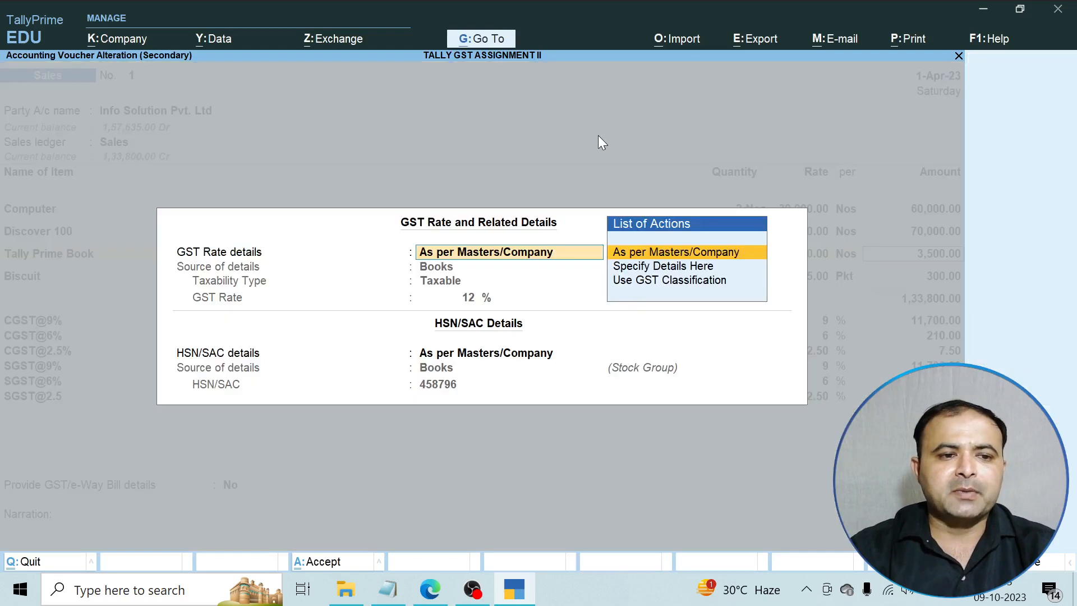
key("Return")
key("Return")
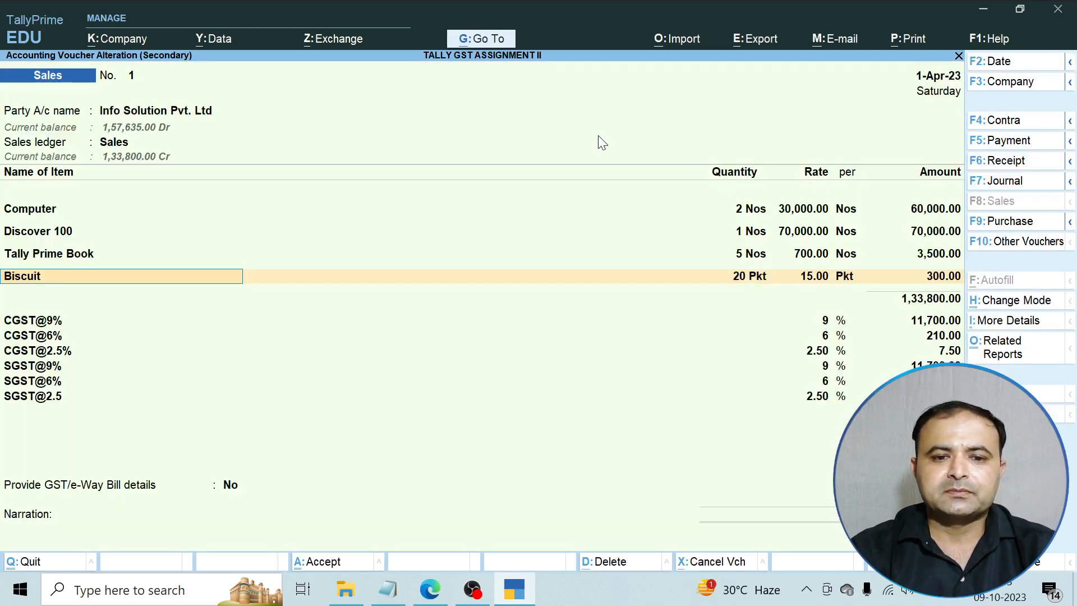
key("ctrl+Return")
Open the Biscuit item's Biscuits stock group and choose to specify HSN/SAC details there.
key("Return")
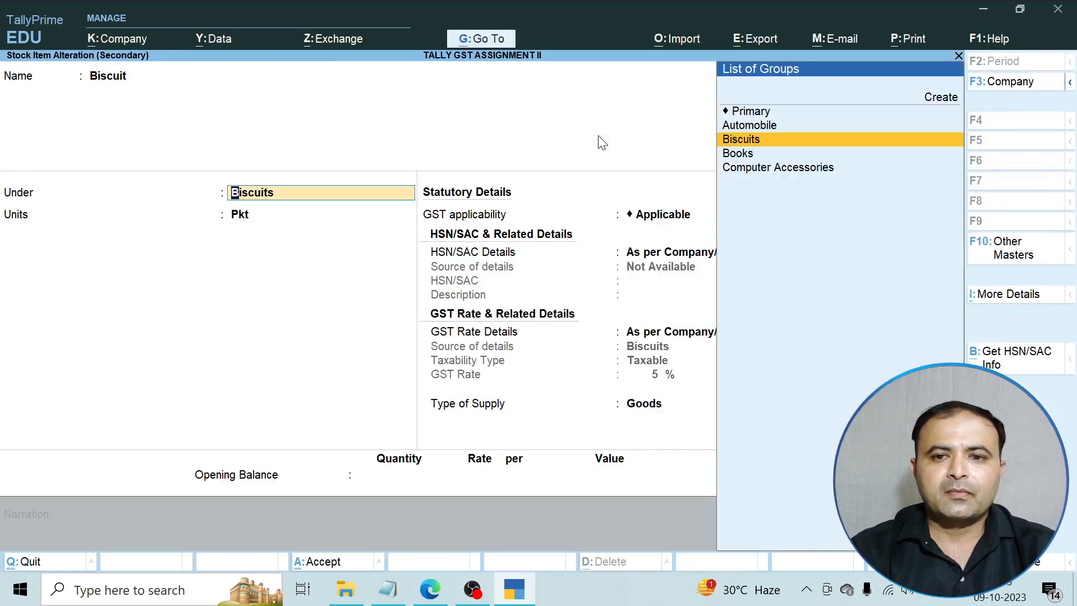
key("Return")
key("BackSpace")
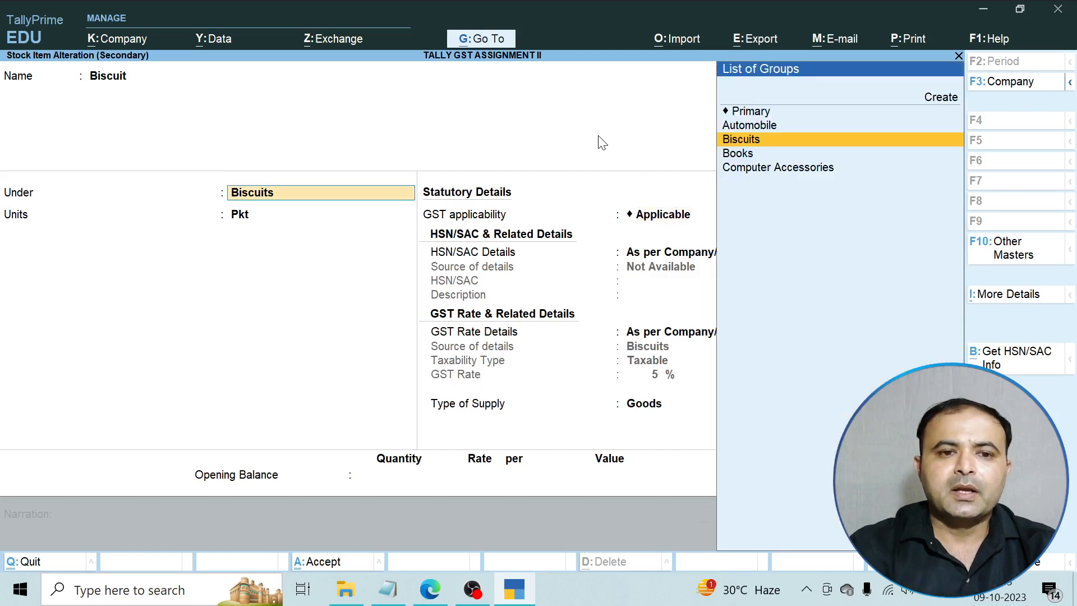
key("ctrl+Return")
key("Return")
key("Return")
key("Return")
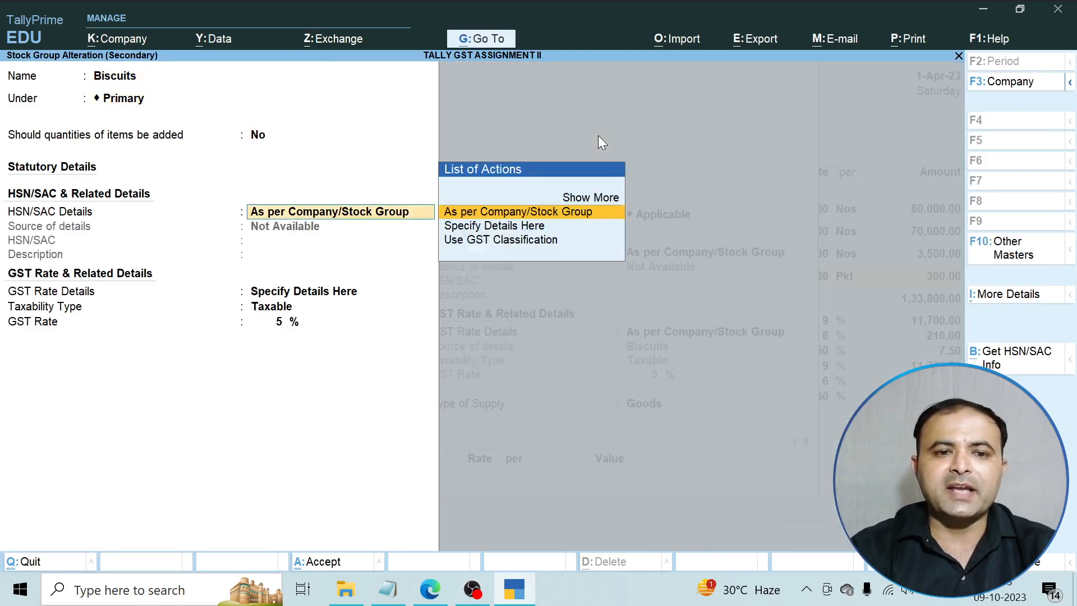
key("Down")
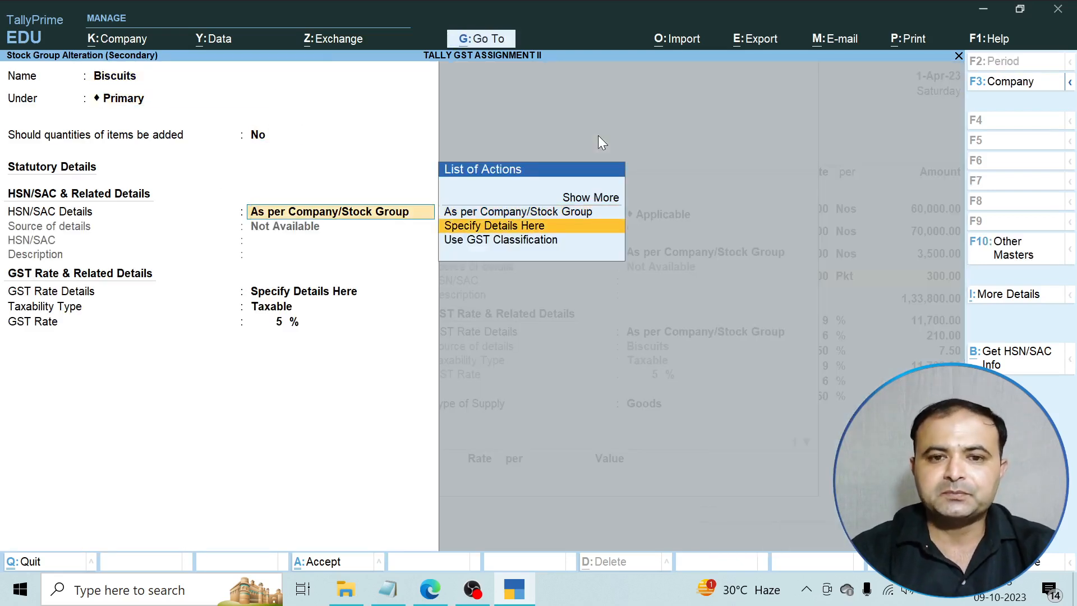
key("Return")
Set the Biscuits group HSN/SAC to 458798 at 5% taxable and save the Biscuit item.
type("45")
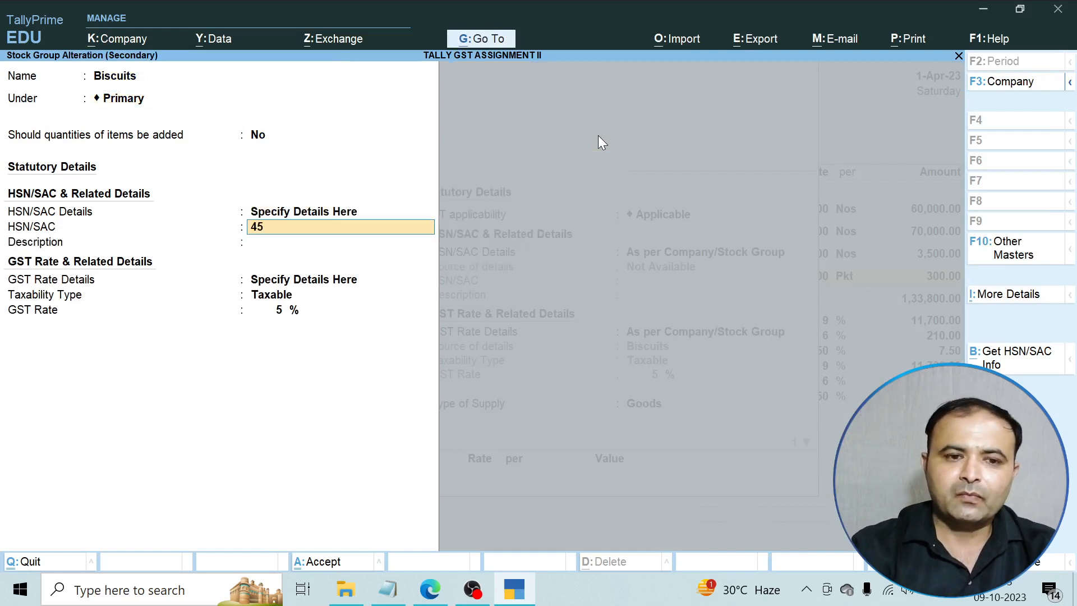
type("8798")
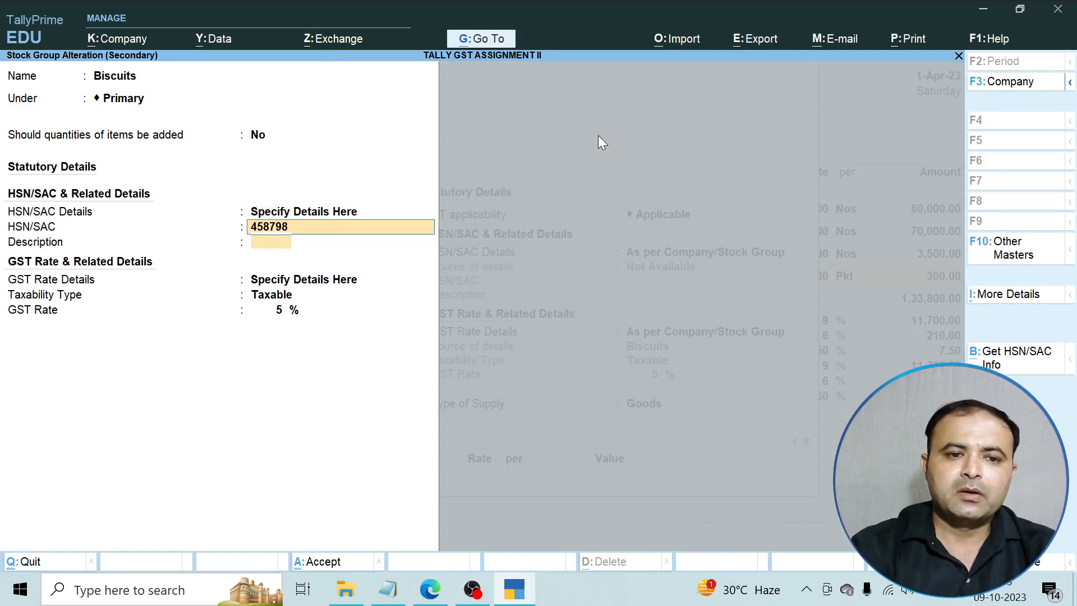
key("Return")
key("Return")
key("Return")
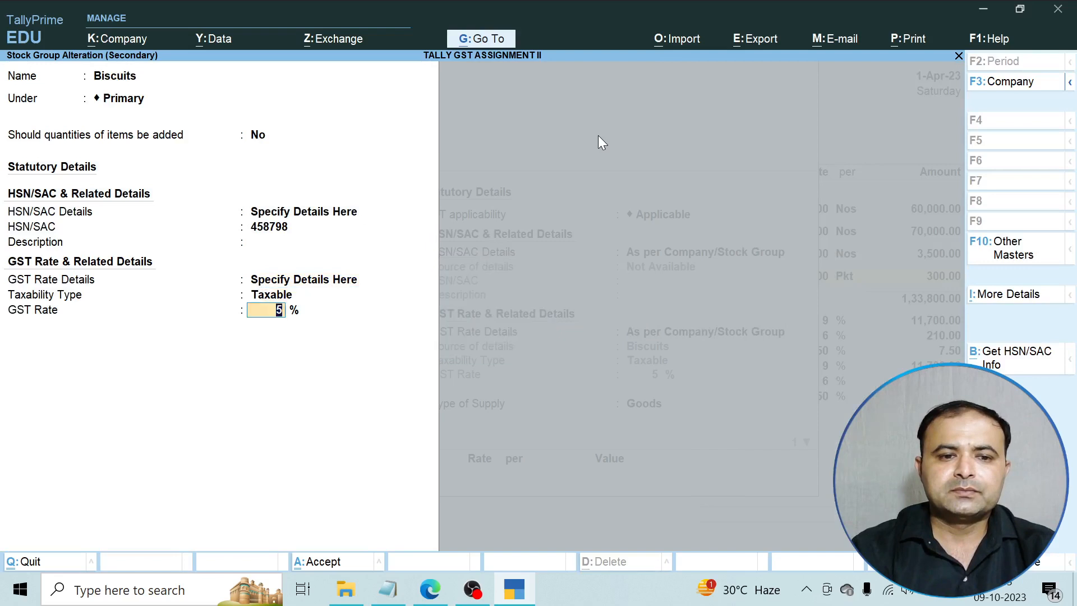
key("Return")
key("y")
key("Return")
key("Return")
key("Return")
key("Return")
key("Return")
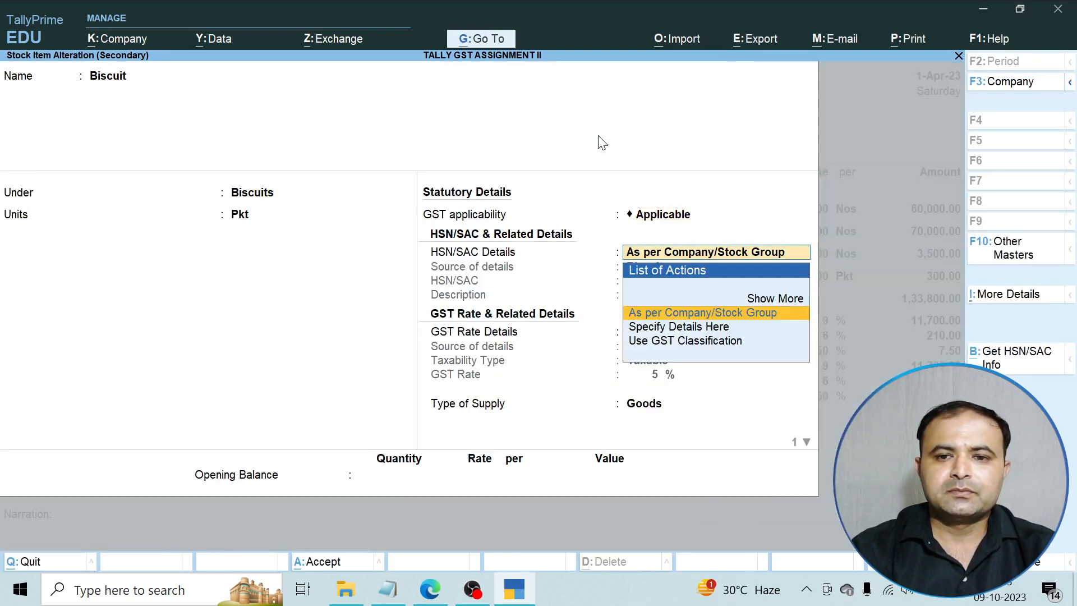
key("Return")
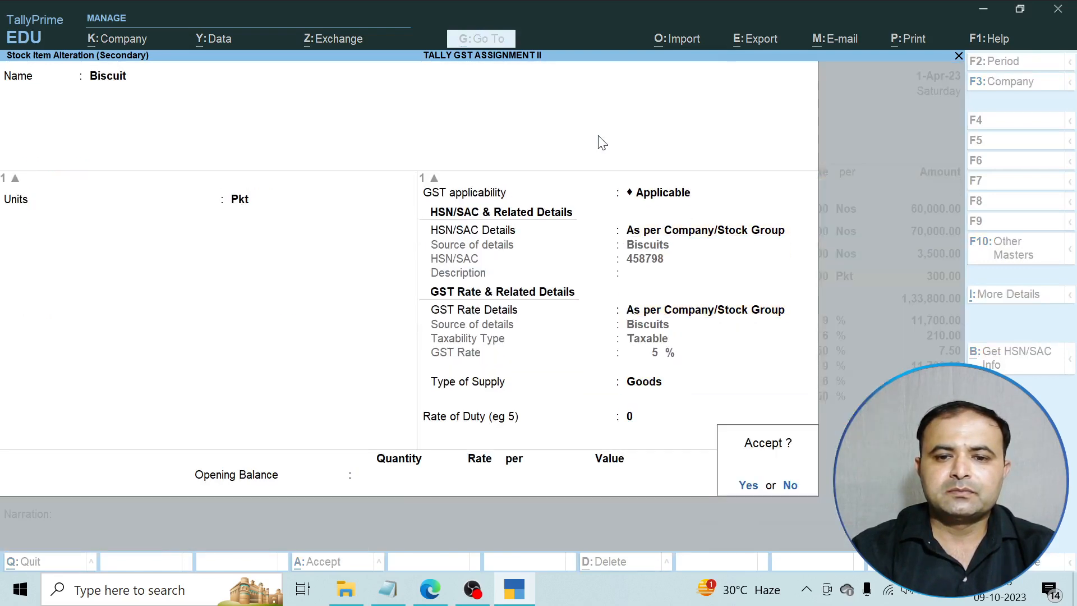
key("y")
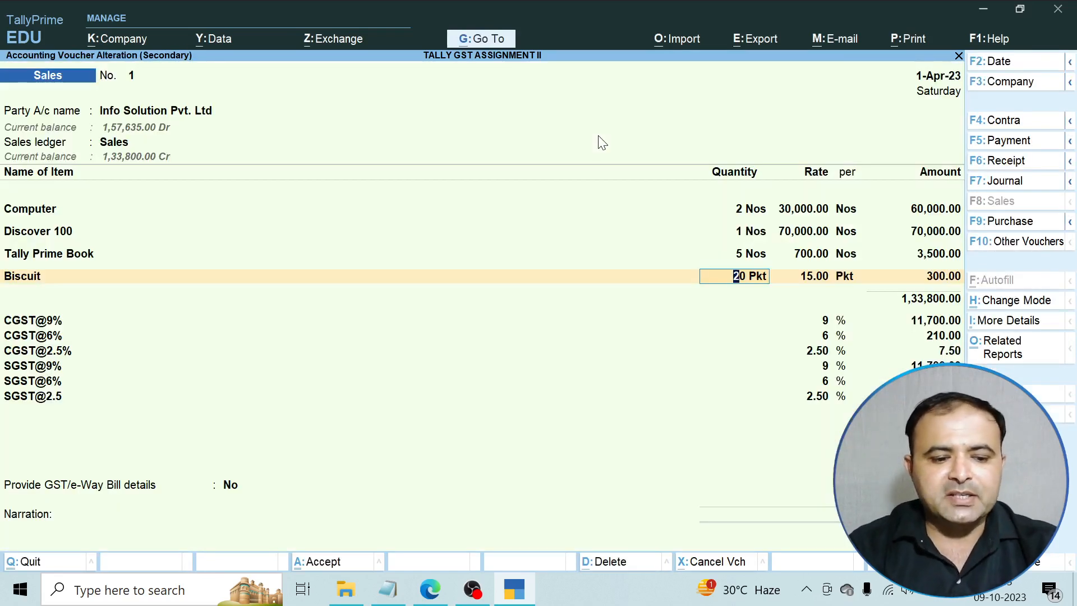
Save the Info Solution sales voucher without generating an e-Way Bill.
key("ctrl")
key("ctrl+a")
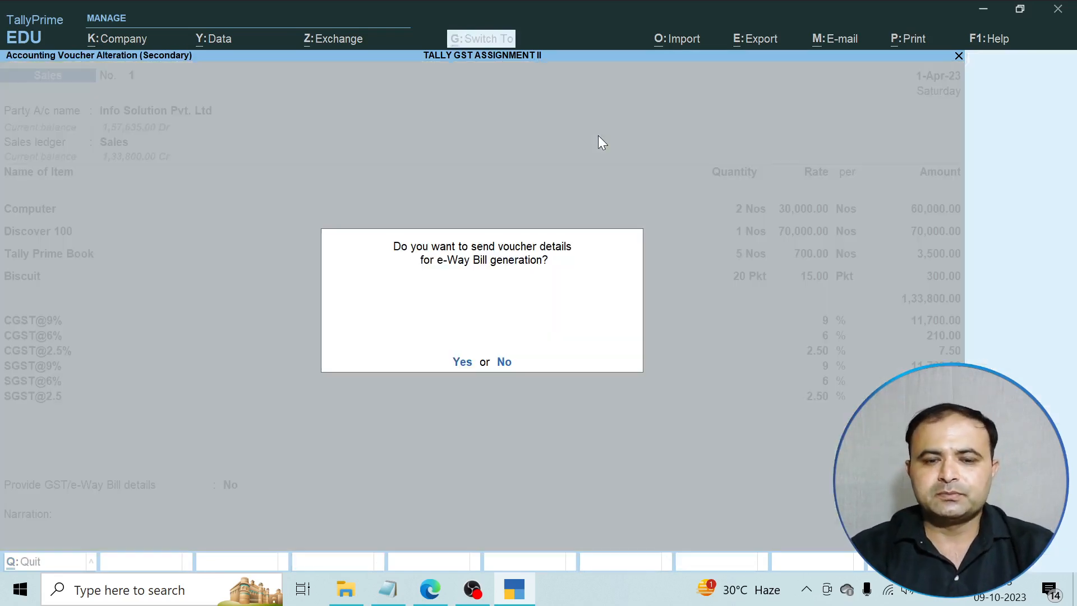
key("n")
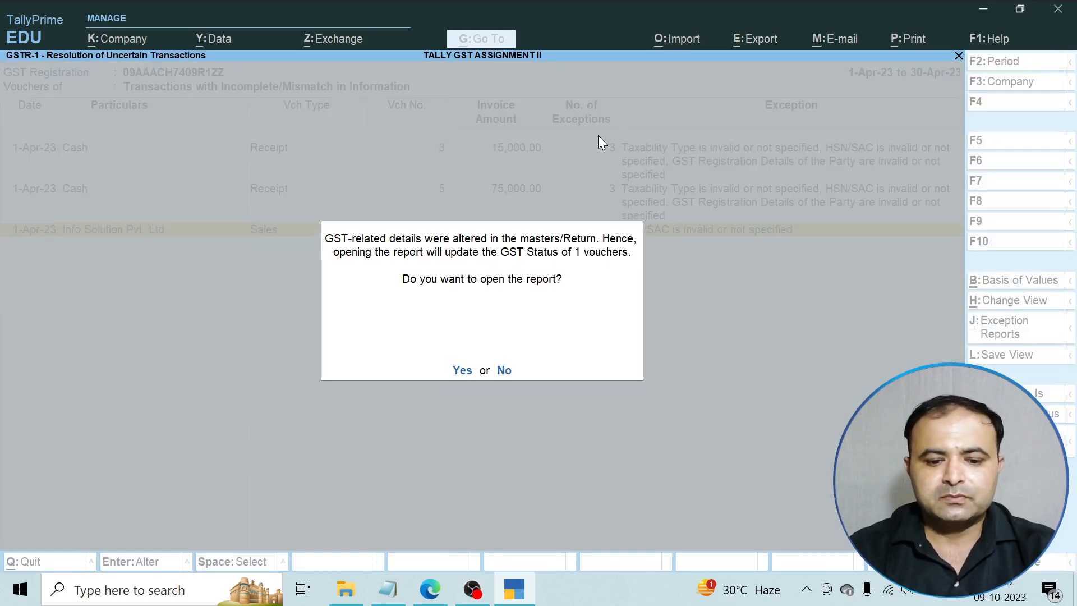
key("n")
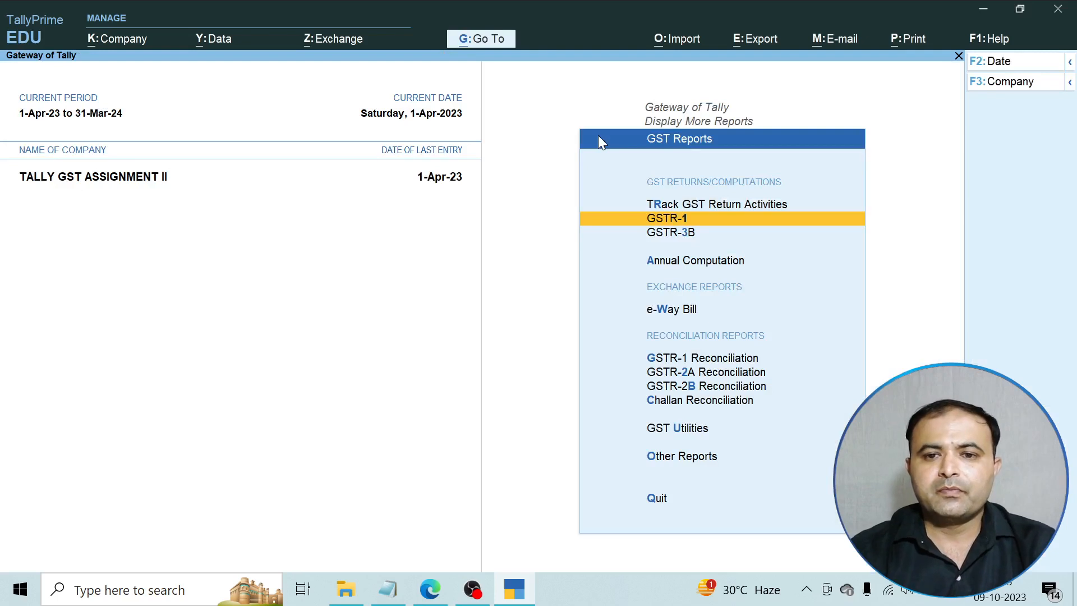
Check GSTR-1's B2B invoice: 1,33,800 taxable, 23,835 tax, with 2 uncertain transactions left.
key("Return")
key("y")
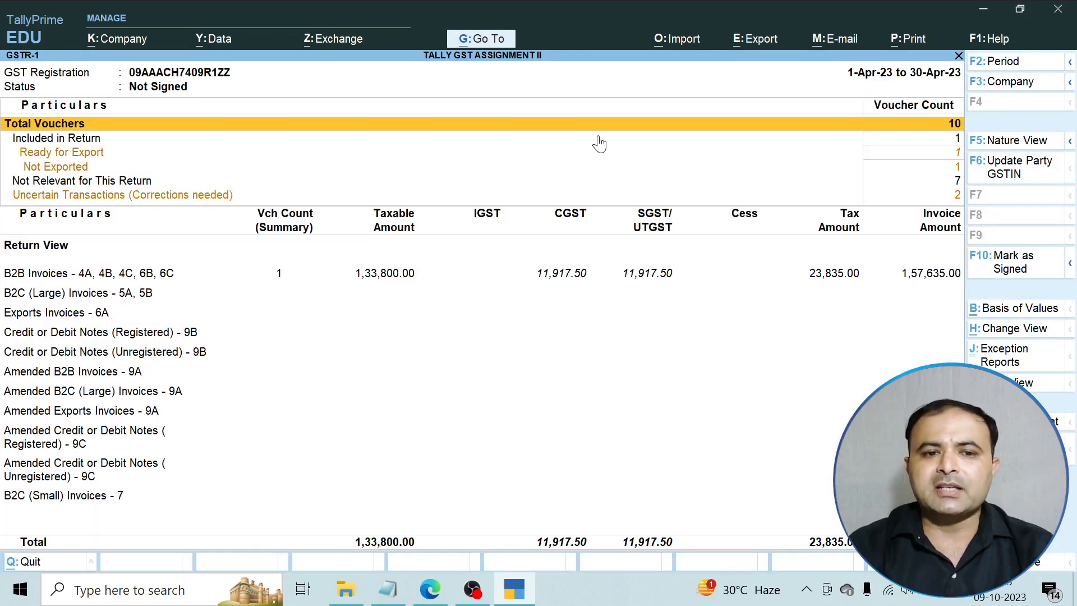
key("Down")
key("Down")
key("Down")
key("Down")
key("Down")
key("Down")
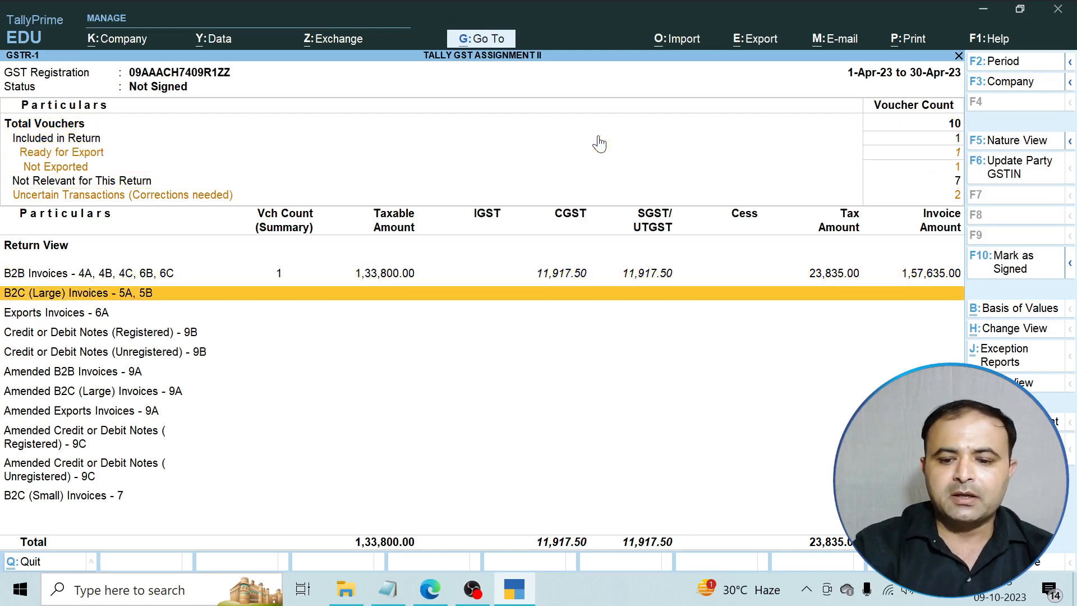
key("Up")
key("Return")
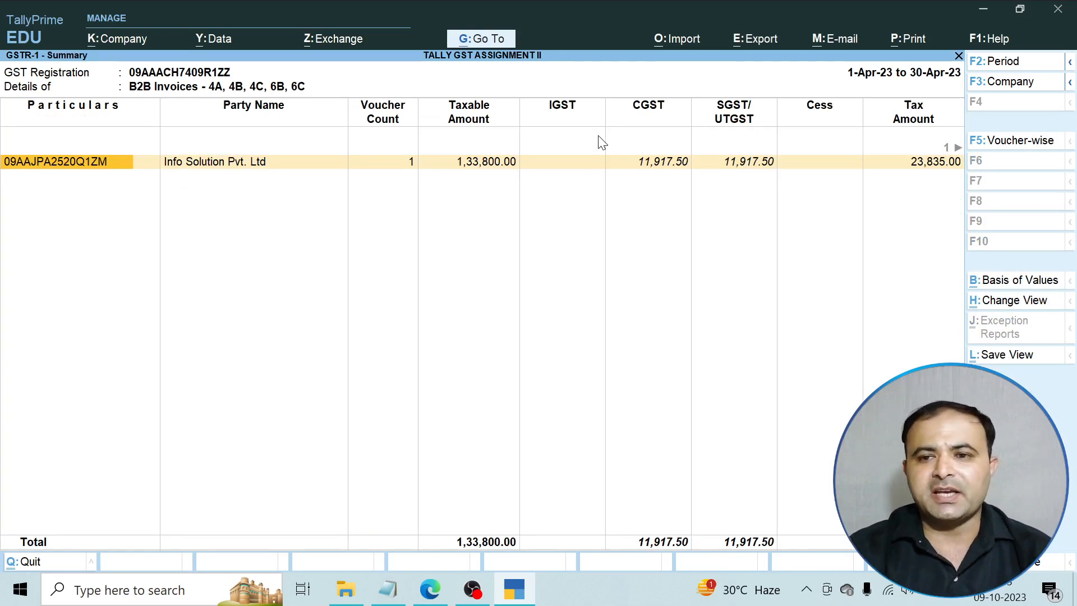
key("Return")
key("Return")
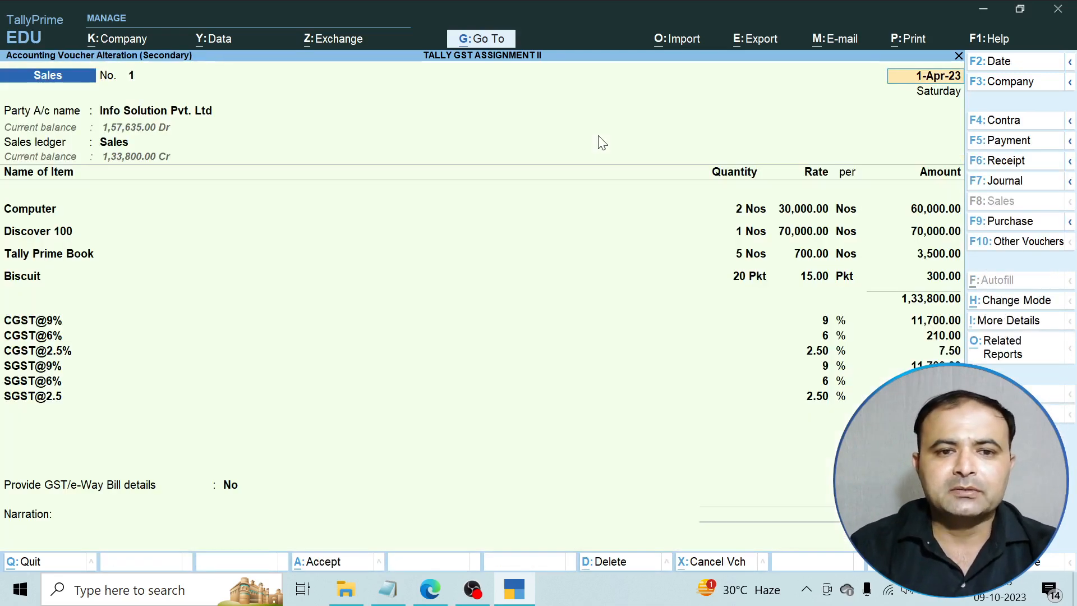
key("BackSpace")
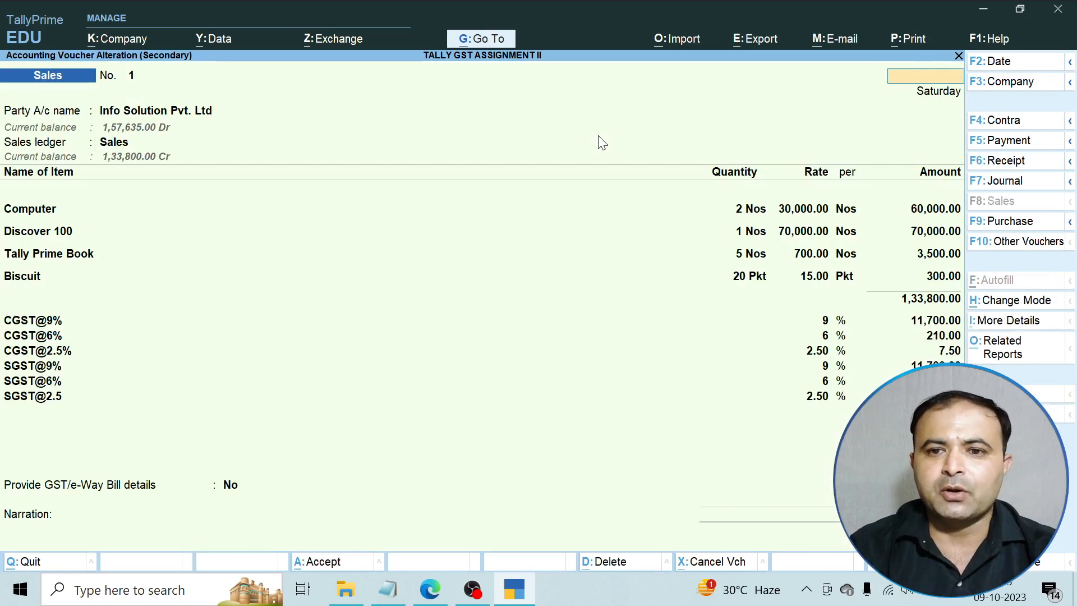
key("Escape")
key("Escape")
key("Escape")
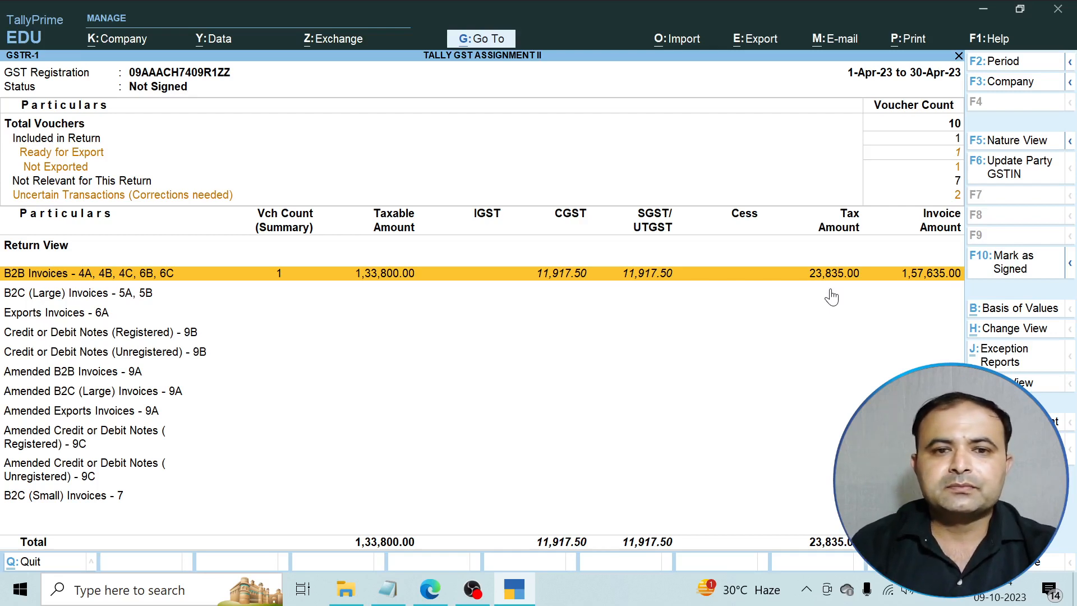
key("Escape")
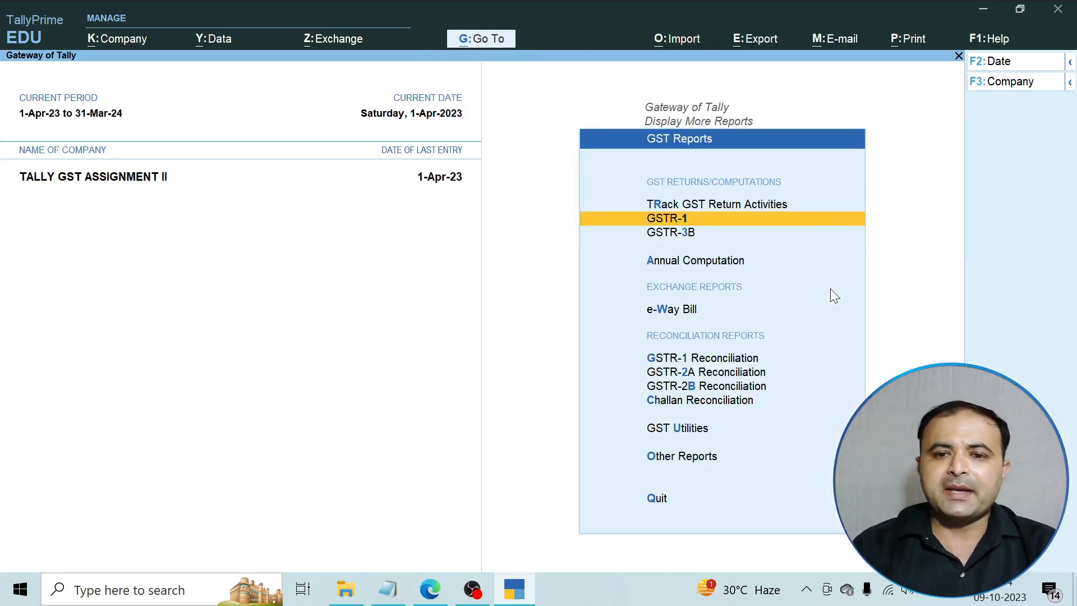
Open GSTR-3B and its uncertain transactions breakdown, showing 4 incomplete or mismatched vouchers.
key("Down")
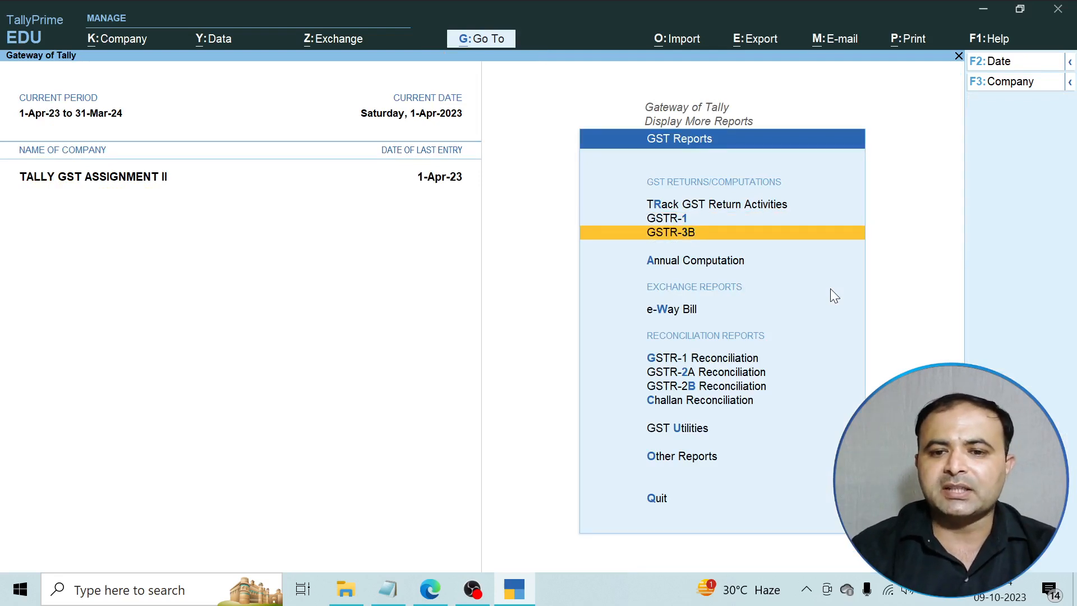
key("Return")
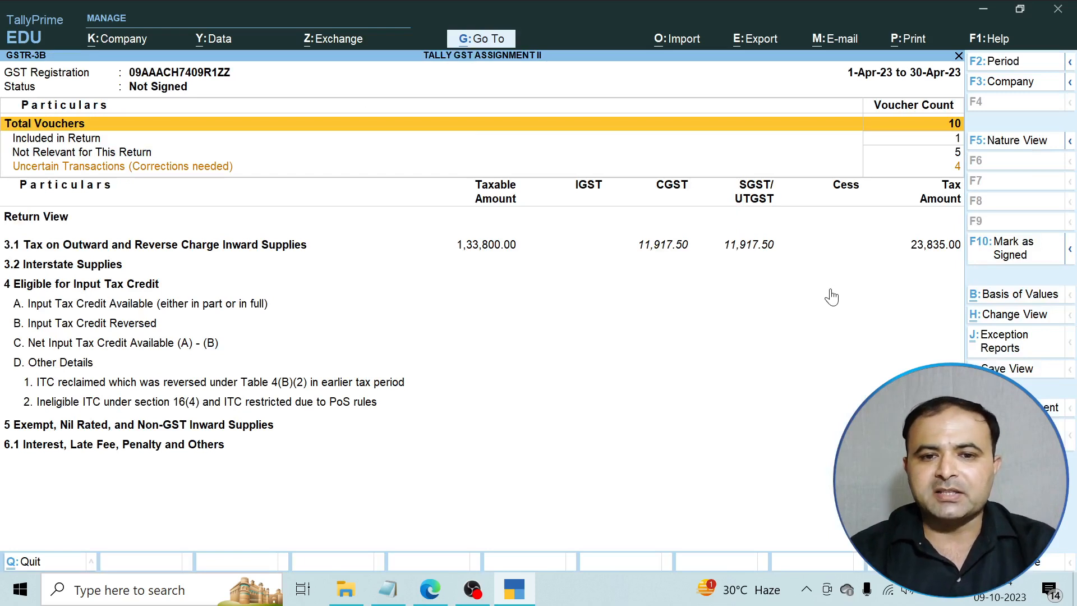
key("Down")
key("Down")
key("Down")
key("Down")
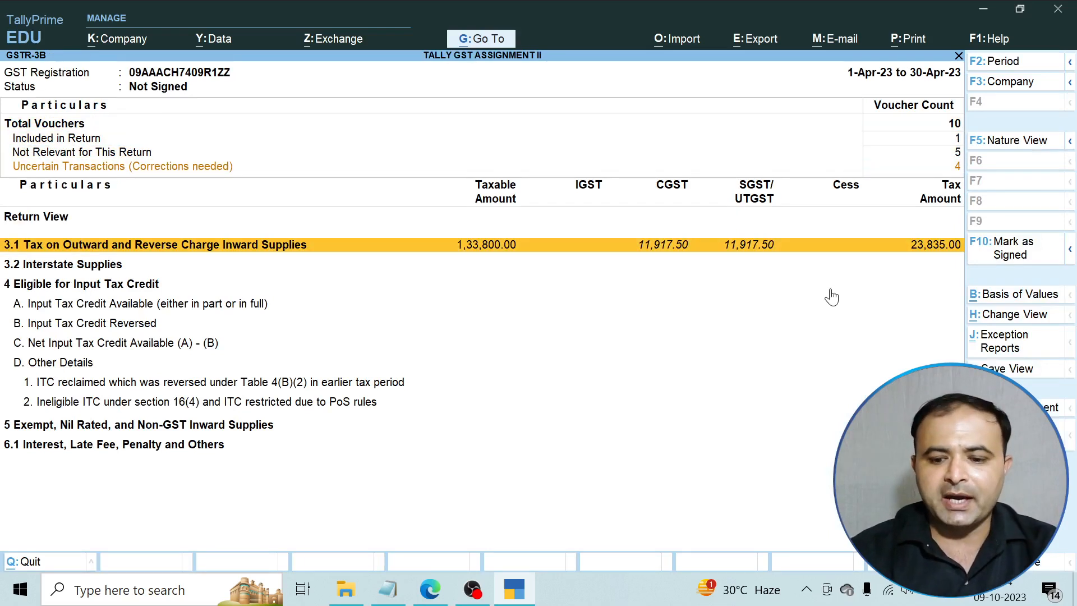
key("Up")
key("Return")
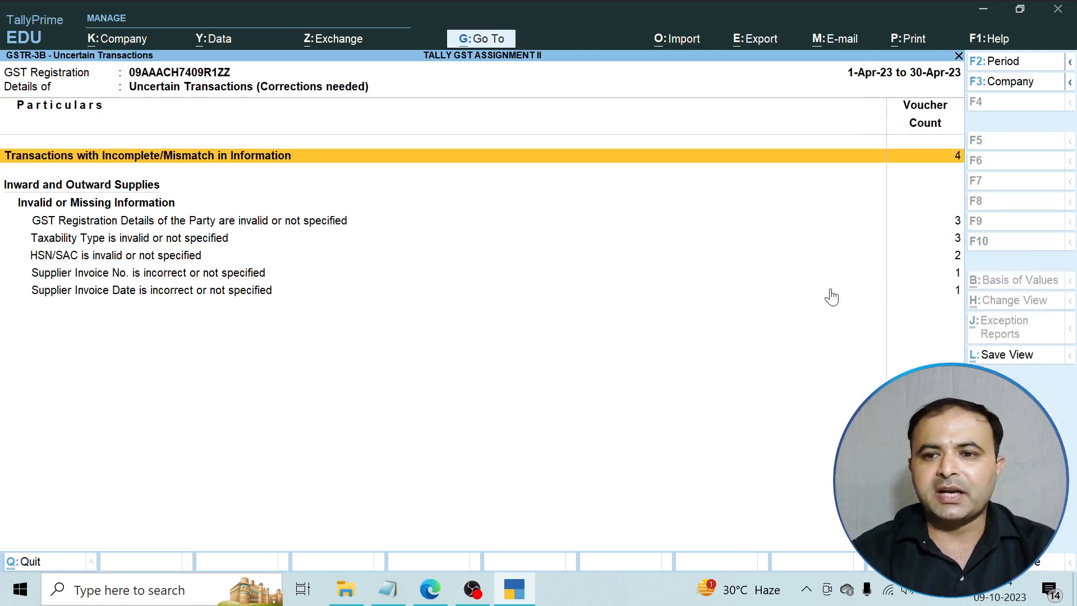
List GSTR-3B's incomplete/mismatch vouchers and open, then close, the Gitanjali Solution purchase.
key("Return")
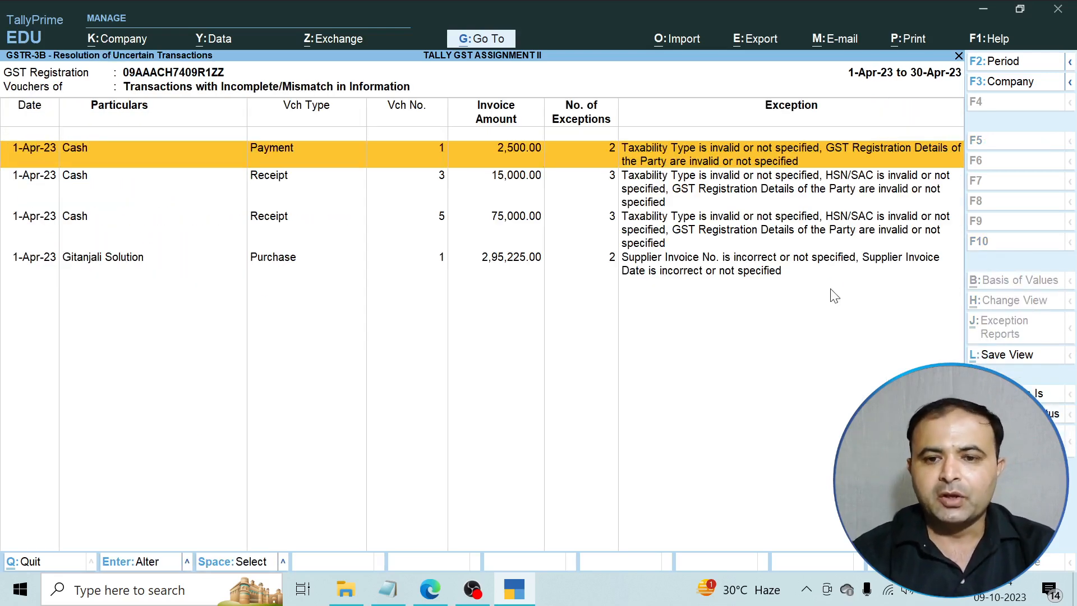
key("Down")
key("Down")
key("Down")
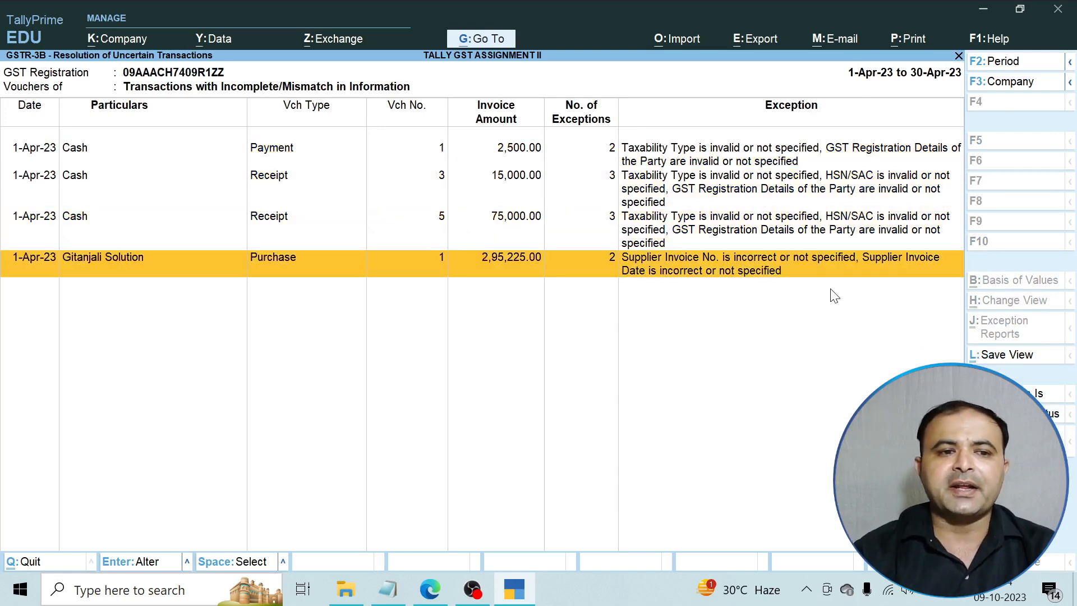
key("Return")
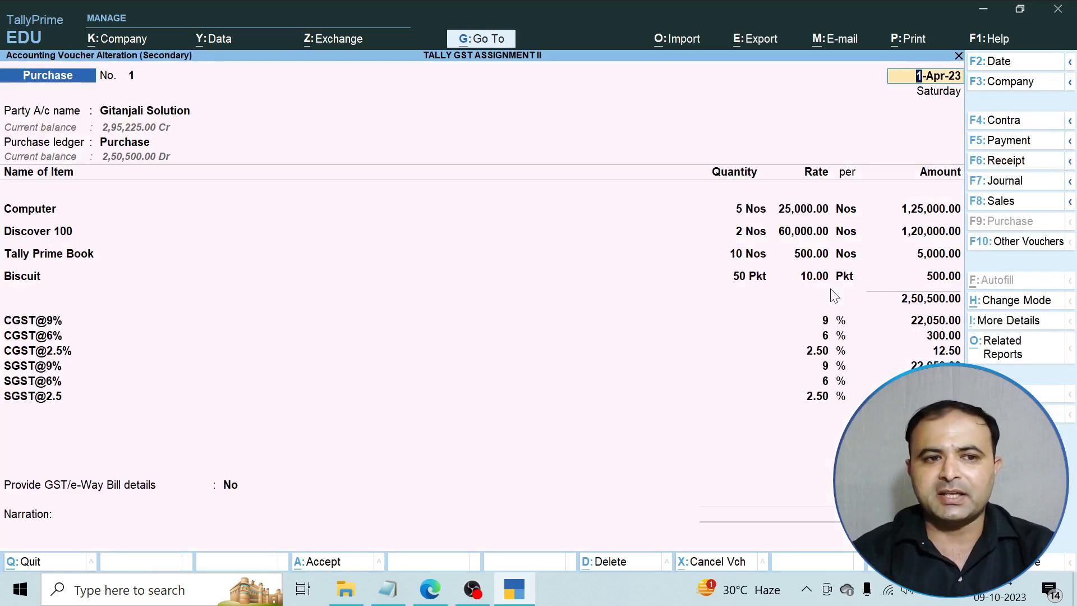
key("Escape")
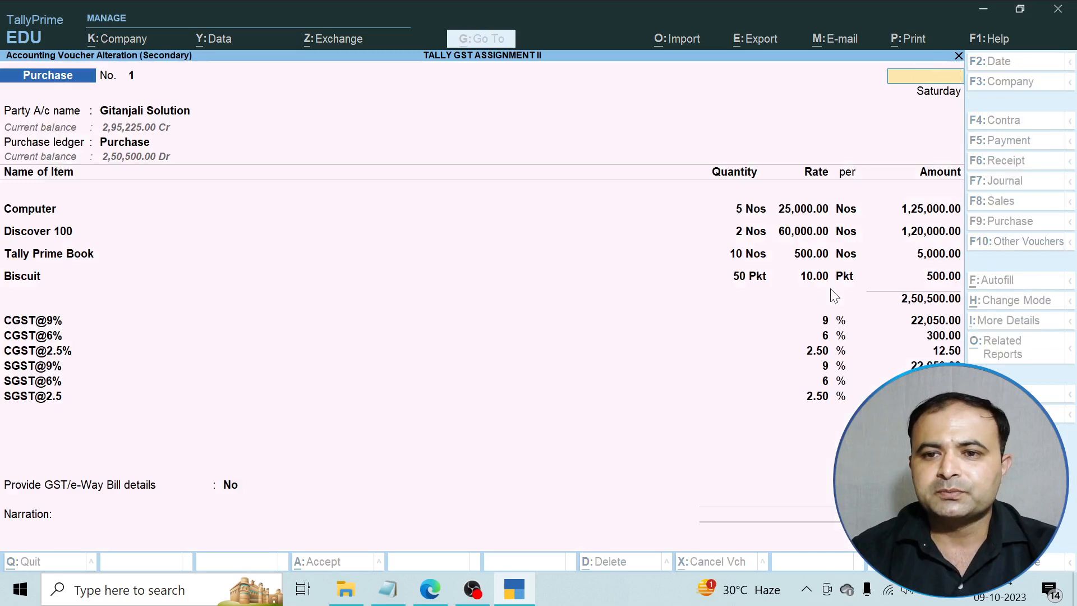
key("Escape")
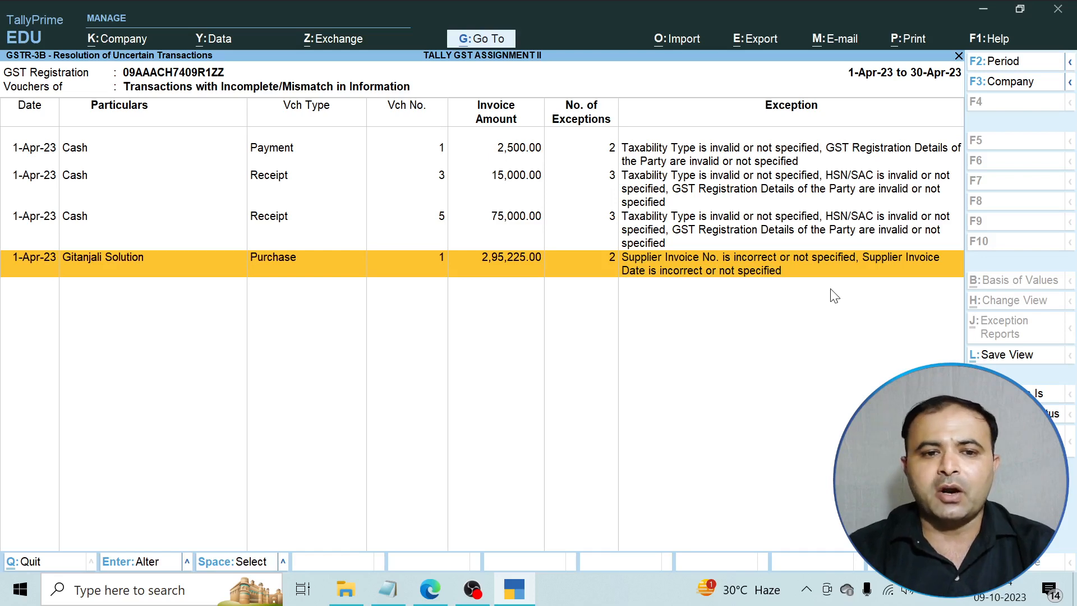
Reopen the Gitanjali Solution purchase and accept bill-wise New Ref 1 for 2,95,225.00 Cr.
key("Return")
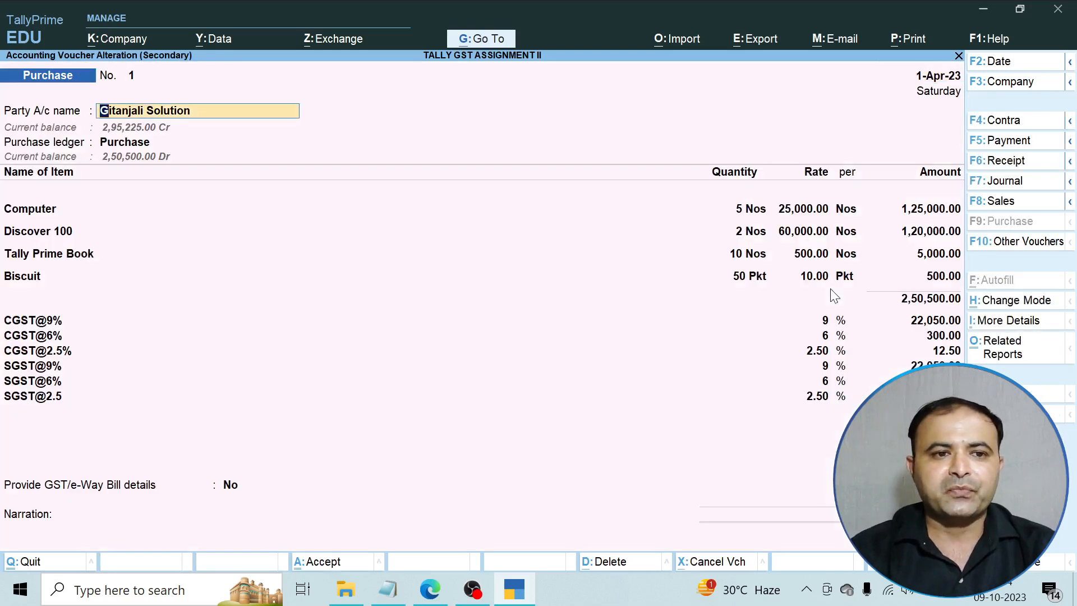
key("Return")
key("Return")
key("Return")
key("Return")
key("Return")
key("Return")
key("Return")
key("Return")
key("Return")
key("Return")
key("Return")
key("Return")
key("Return")
key("Return")
key("Return")
key("Return")
key("Return")
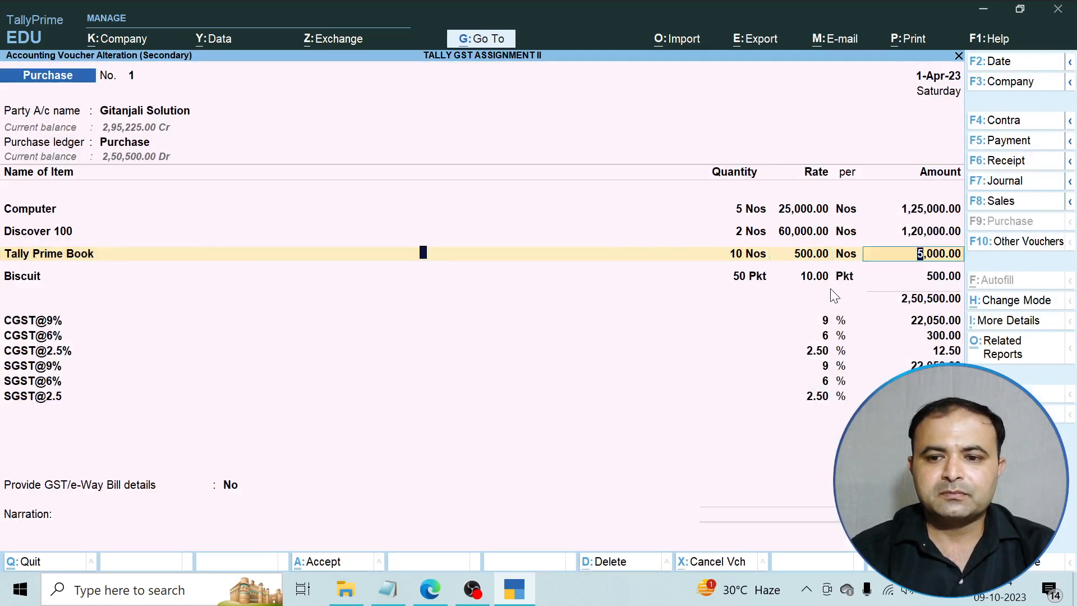
key("Return")
key("Return")
key("Return")
key("Return")
key("Return")
key("Return")
key("Return")
key("Return")
key("Return")
key("Return")
key("Return")
key("Return")
key("Return")
key("Return")
key("Return")
key("Return")
key("Return")
key("Return")
key("Return")
key("Return")
key("Return")
key("Return")
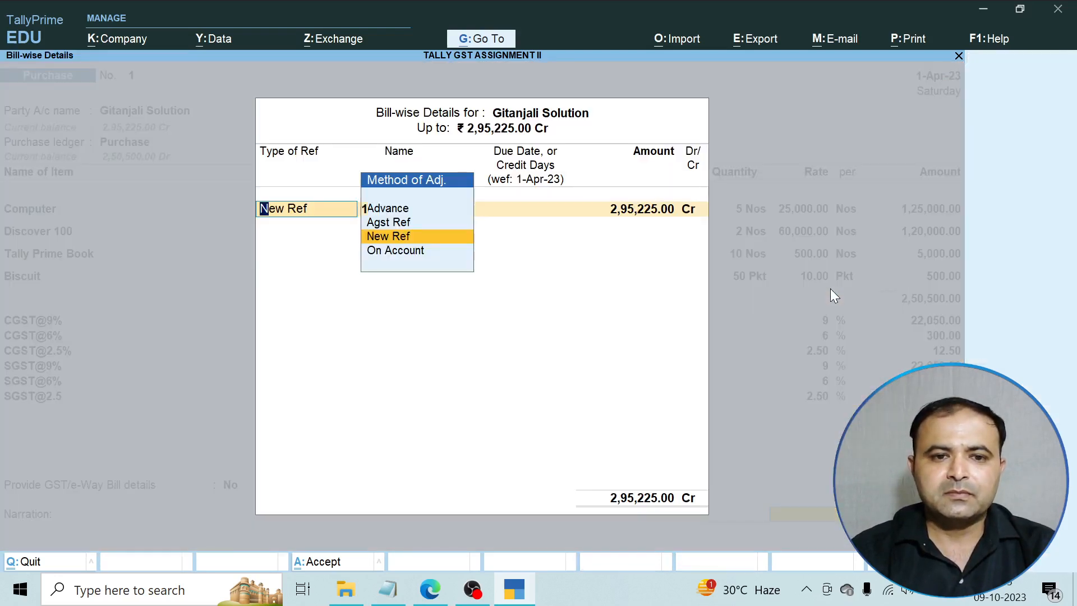
key("Return")
key("Return")
key("Return")
key("Return")
key("Return")
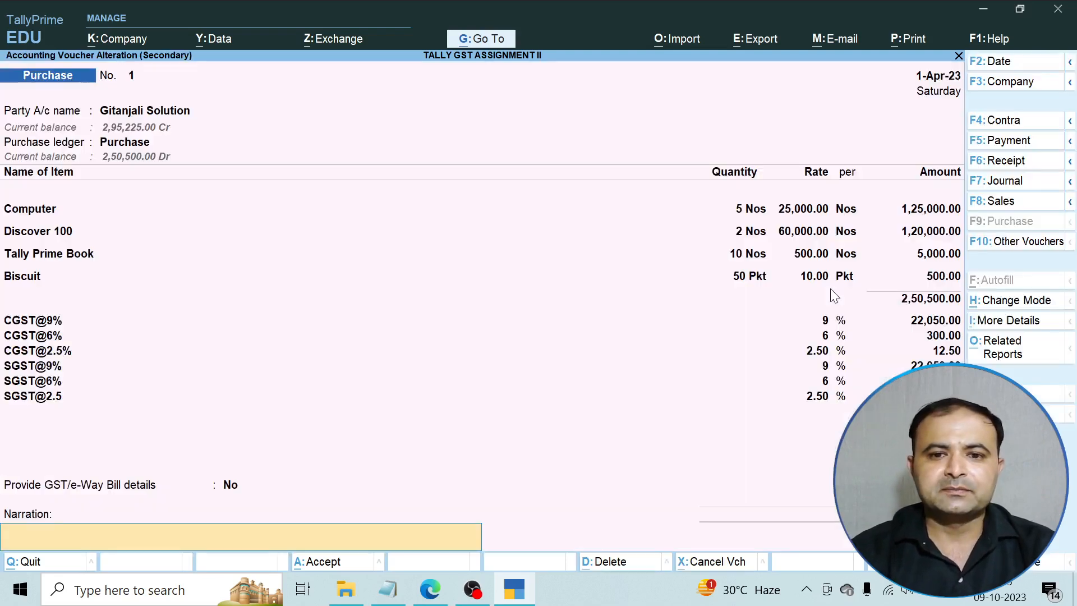
key("Return")
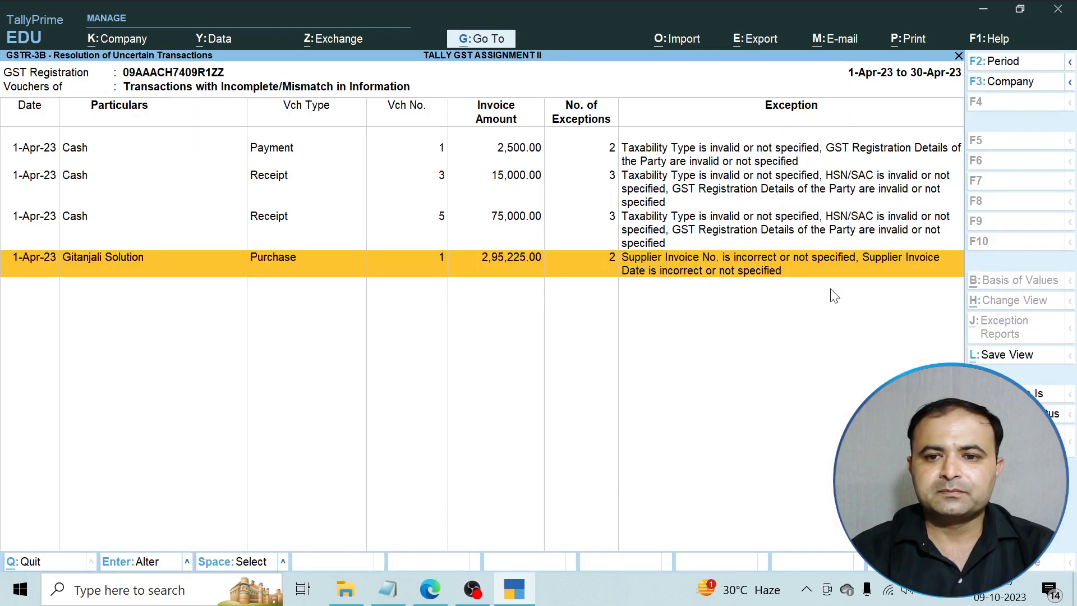
In the purchase voucher's F12 configuration, set supplier details and GST/HSN/SAC modification to Yes.
key("Return")
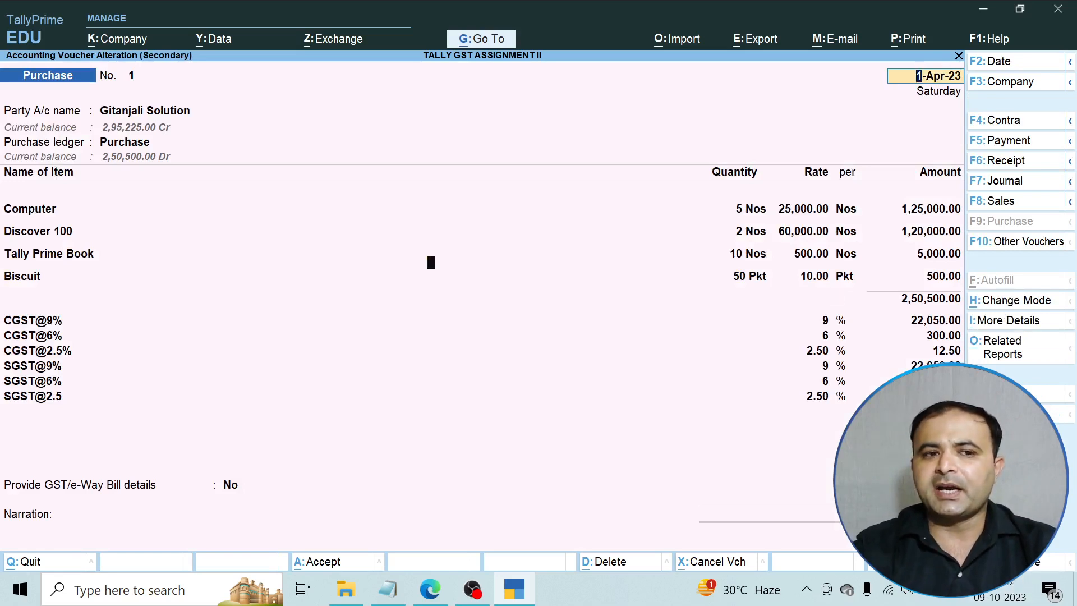
key("F12")
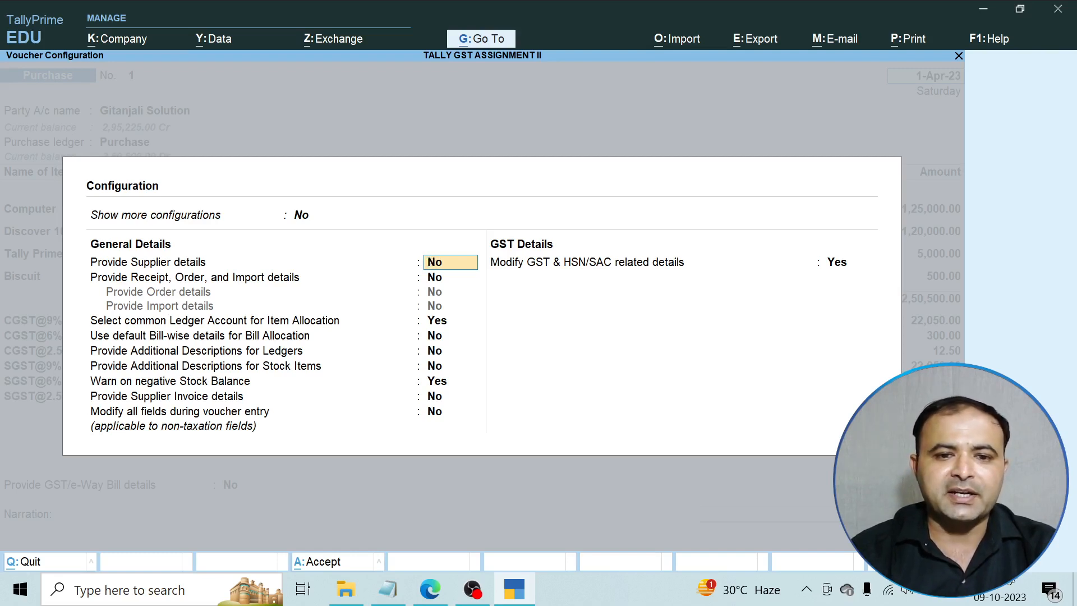
key("Up")
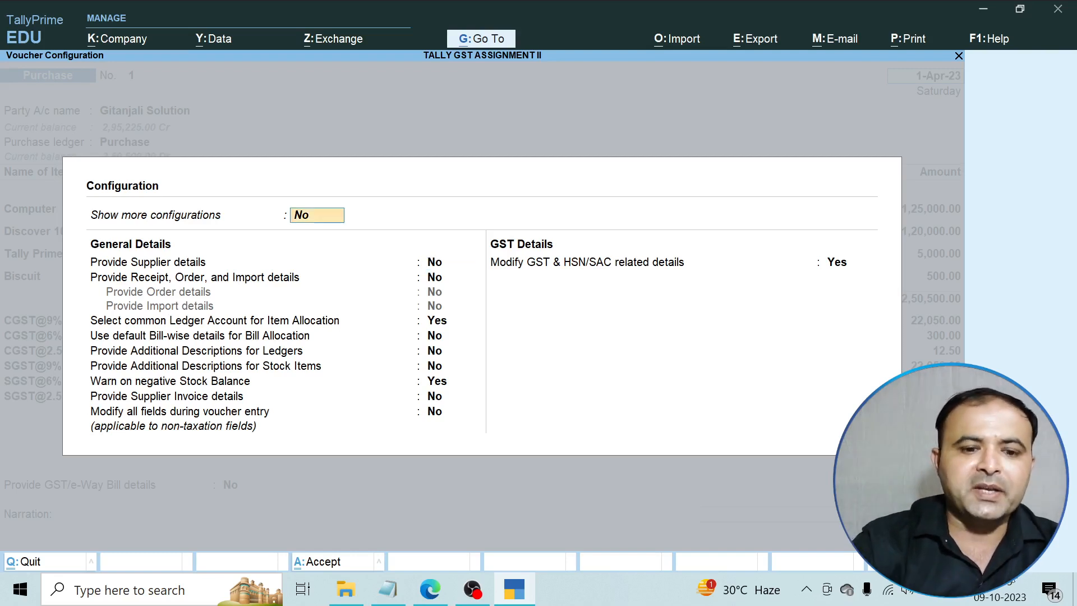
type("yes")
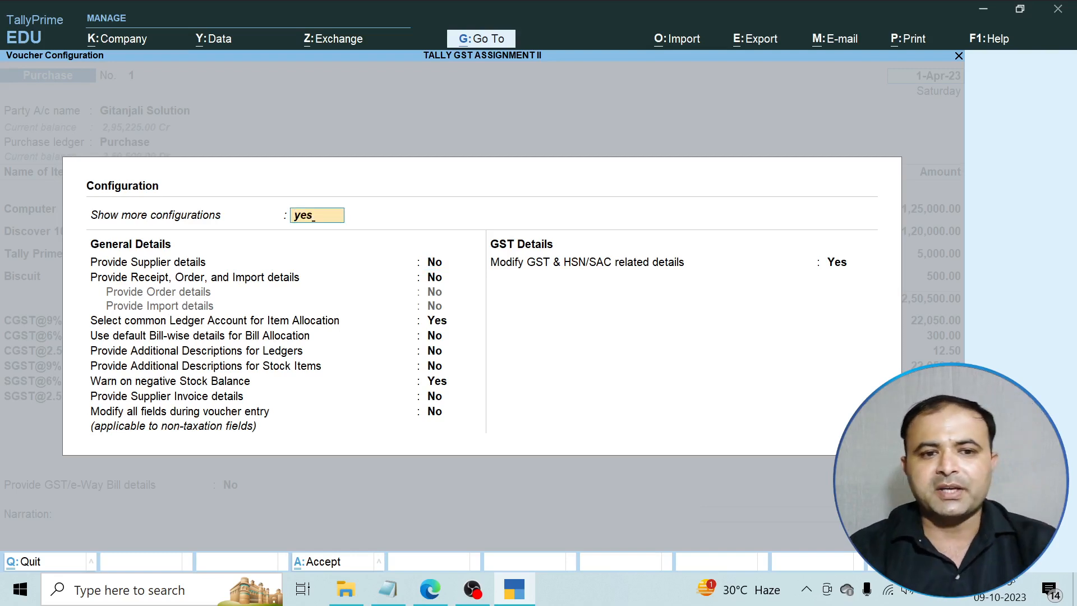
key("Return")
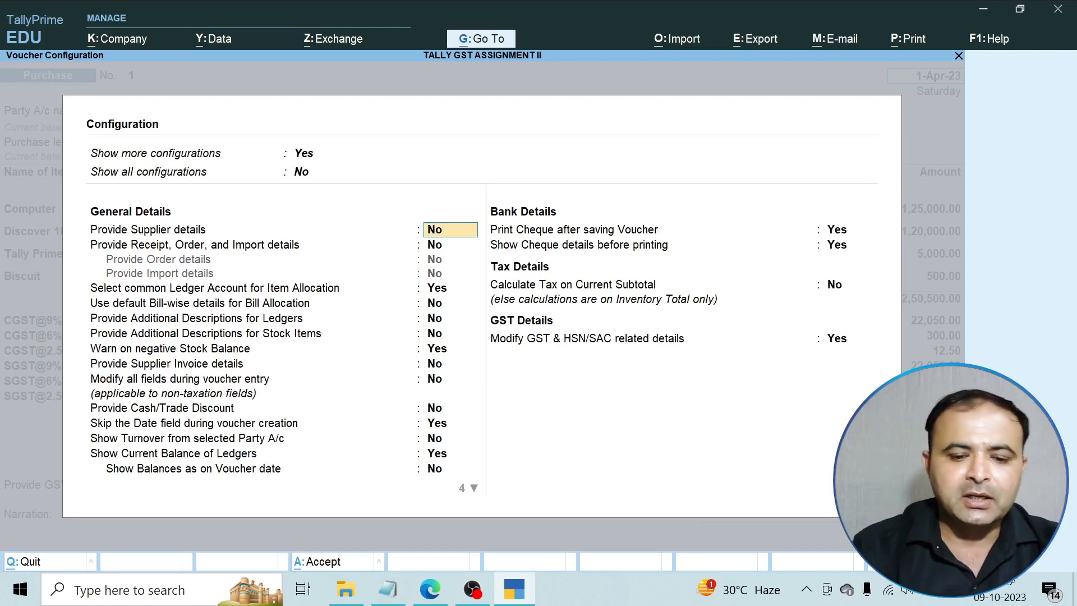
type("yes")
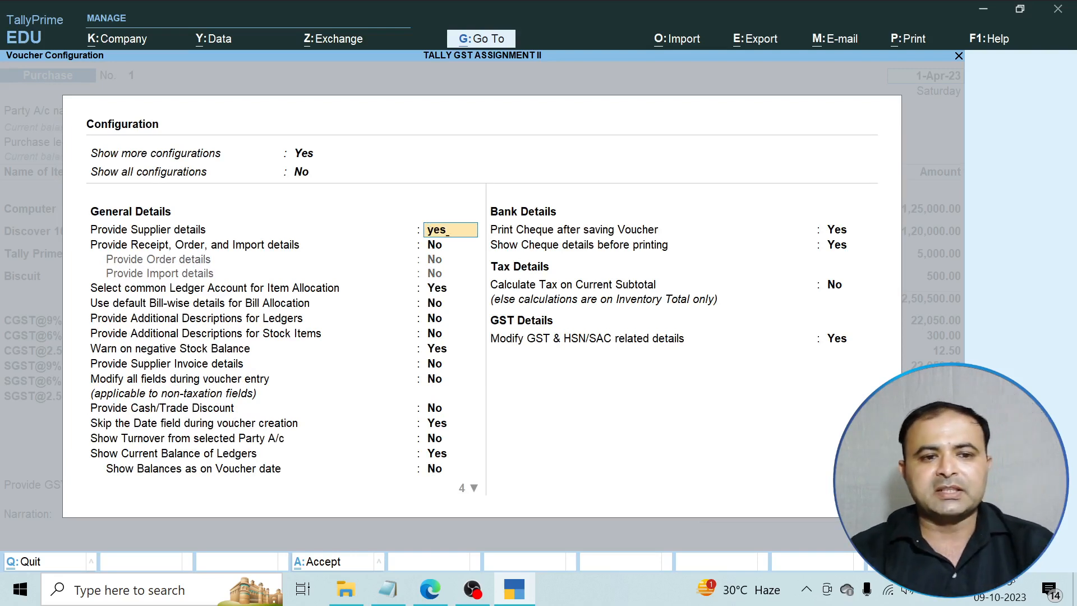
key("Return")
key("Return")
key("Return")
key("Return")
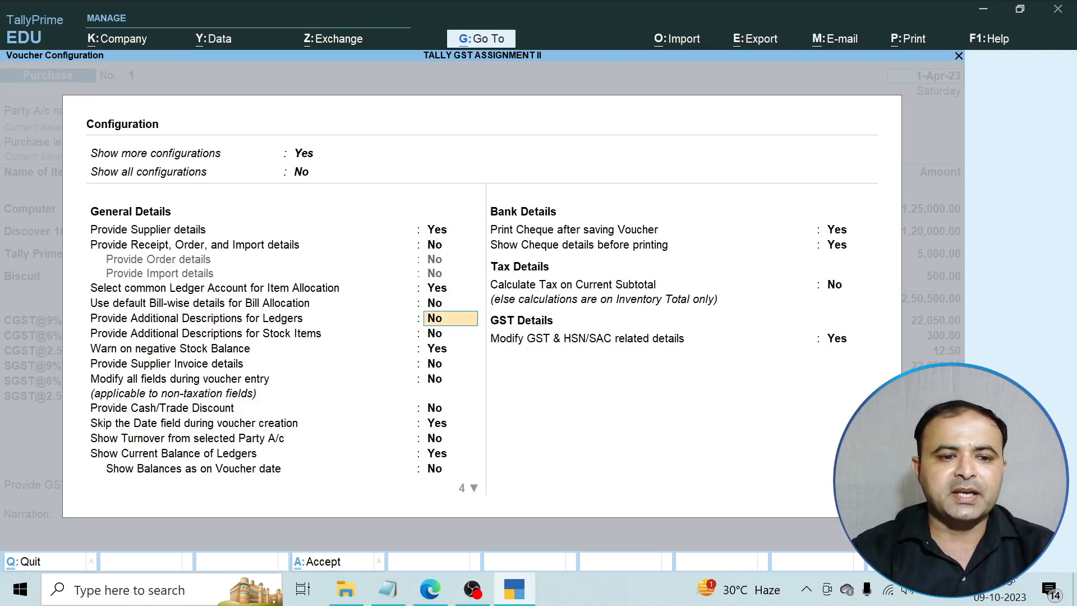
key("Return")
key("Return")
key("Return")
key("Return")
key("Return")
key("Return")
key("Return")
key("Return")
key("Return")
key("Return")
key("Return")
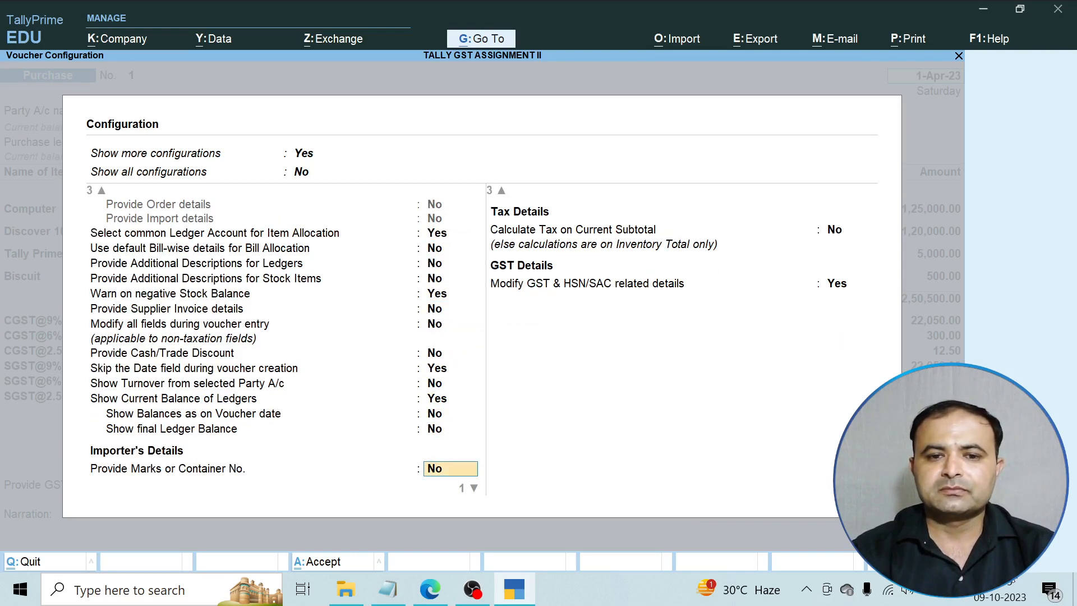
key("Return")
key("Return")
key("Return")
key("Return")
key("Return")
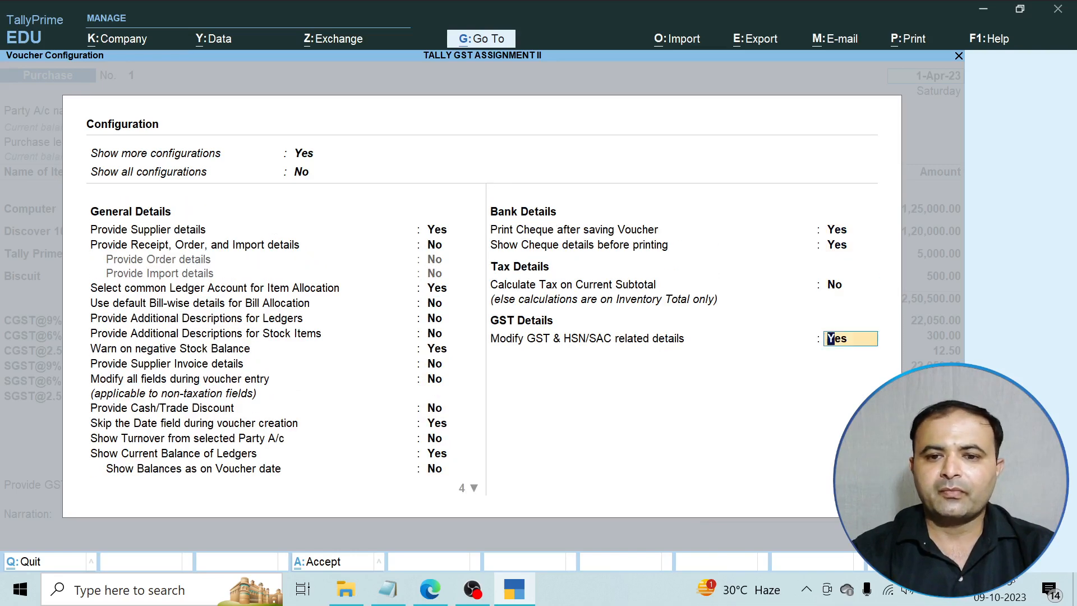
key("Return")
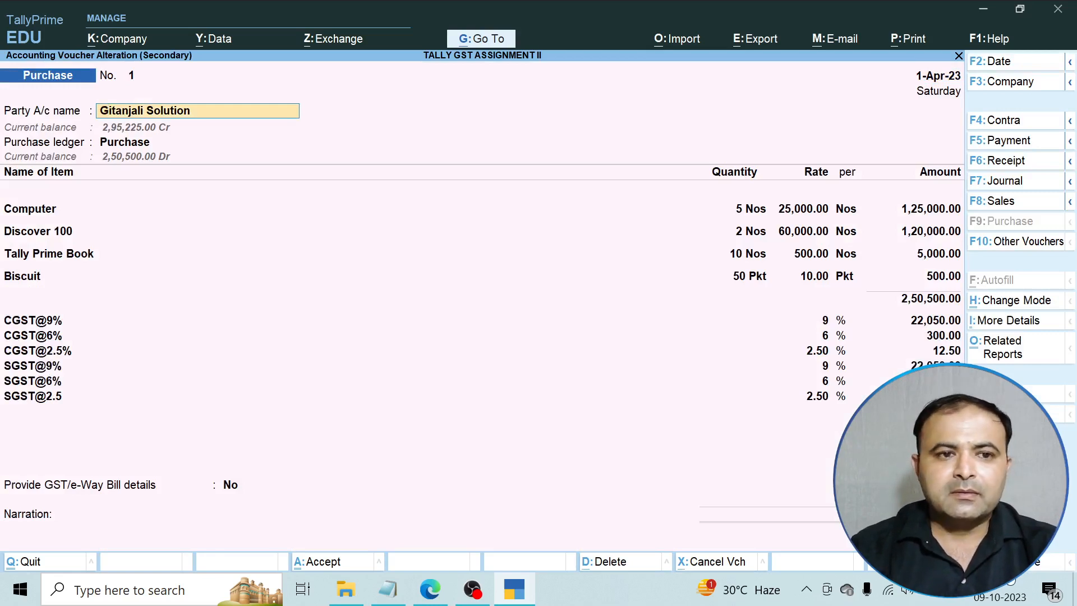
Alter and accept Gitanjali Solution's ledger, then close the purchase back to Uncertain Transactions.
key("ctrl+Return")
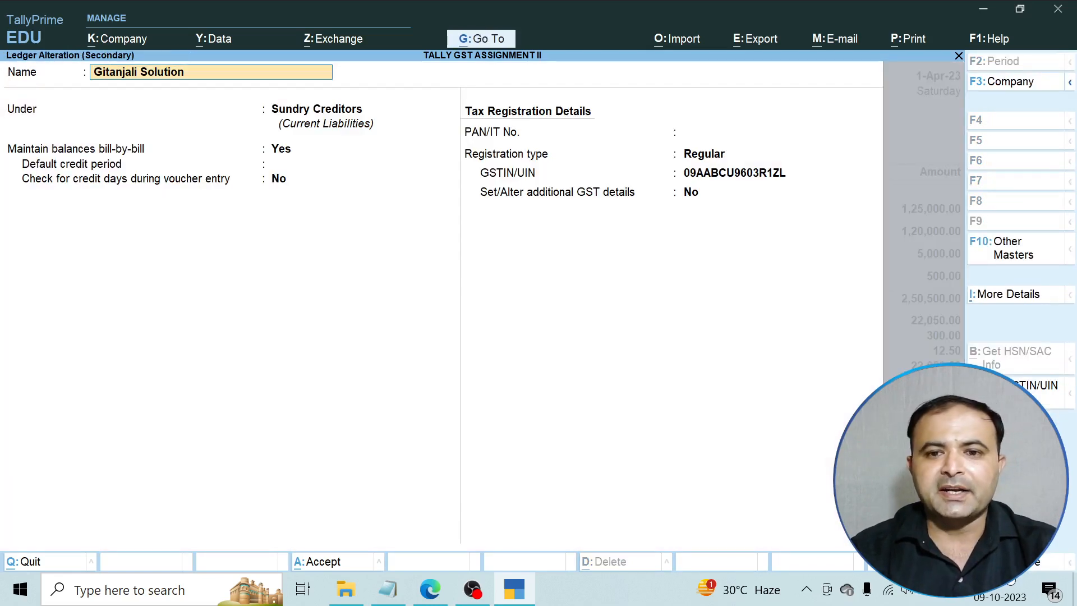
key("Return")
key("Return")
key("Return")
key("Return")
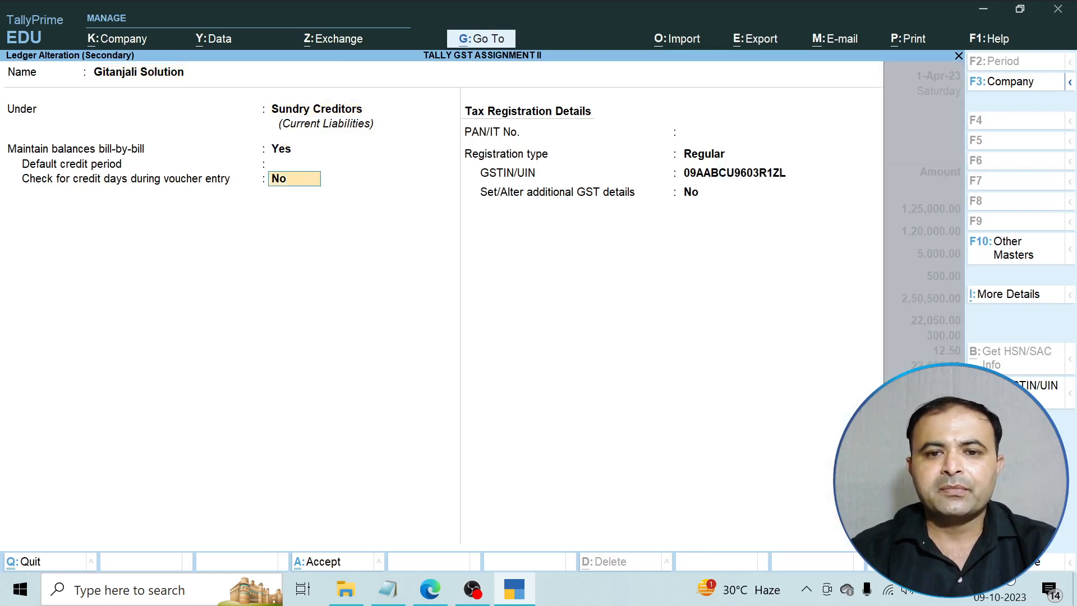
key("Return")
key("Return")
key("Return")
key("Return")
key("Return")
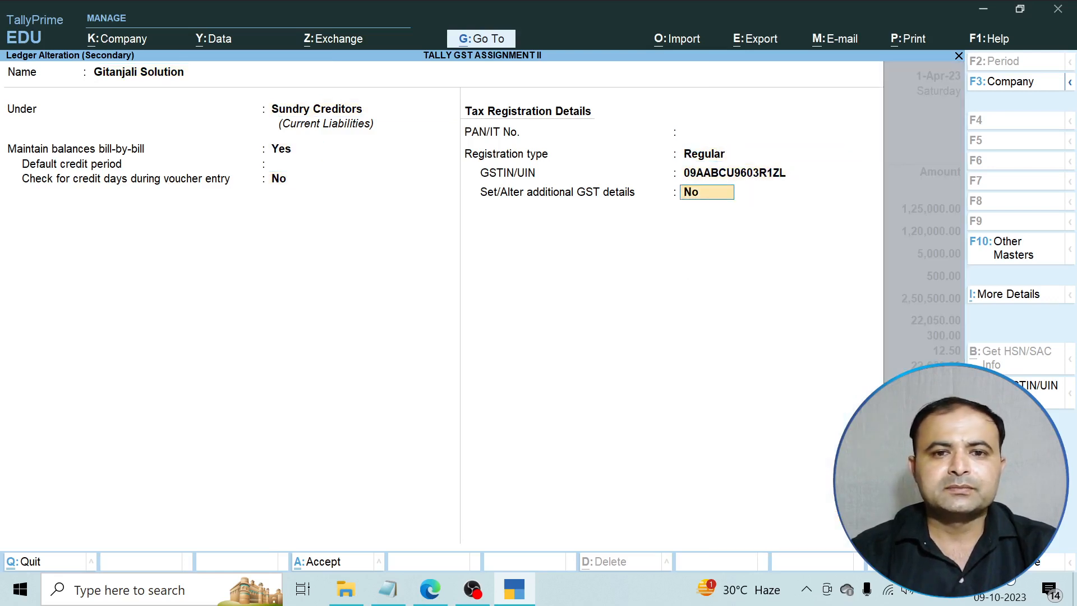
key("Return")
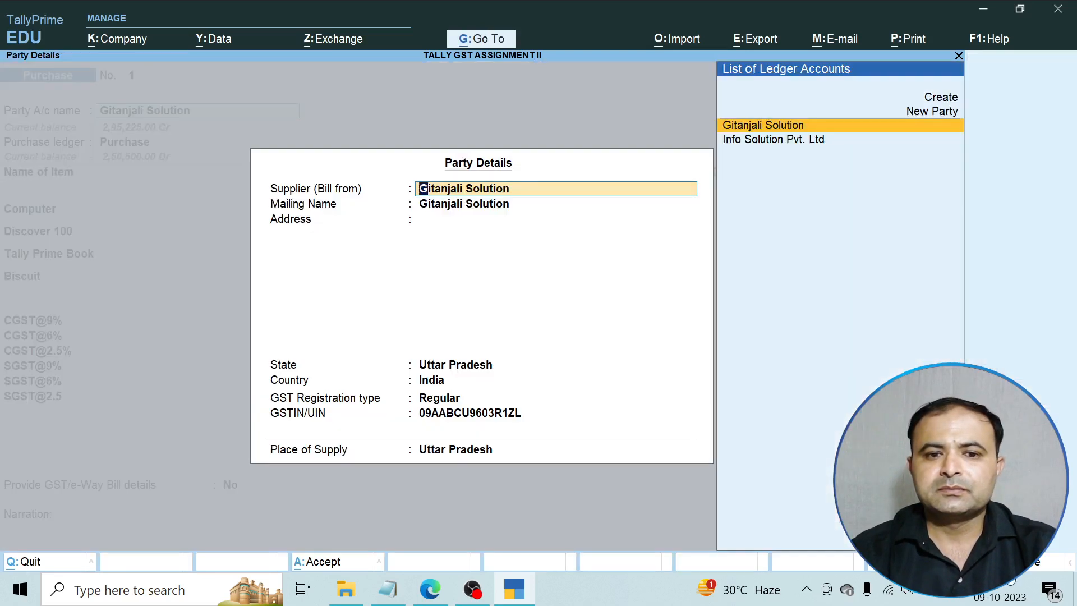
key("Return")
key("Return")
key("Return")
key("Return")
key("Return")
key("Return")
key("Return")
key("Return")
key("Return")
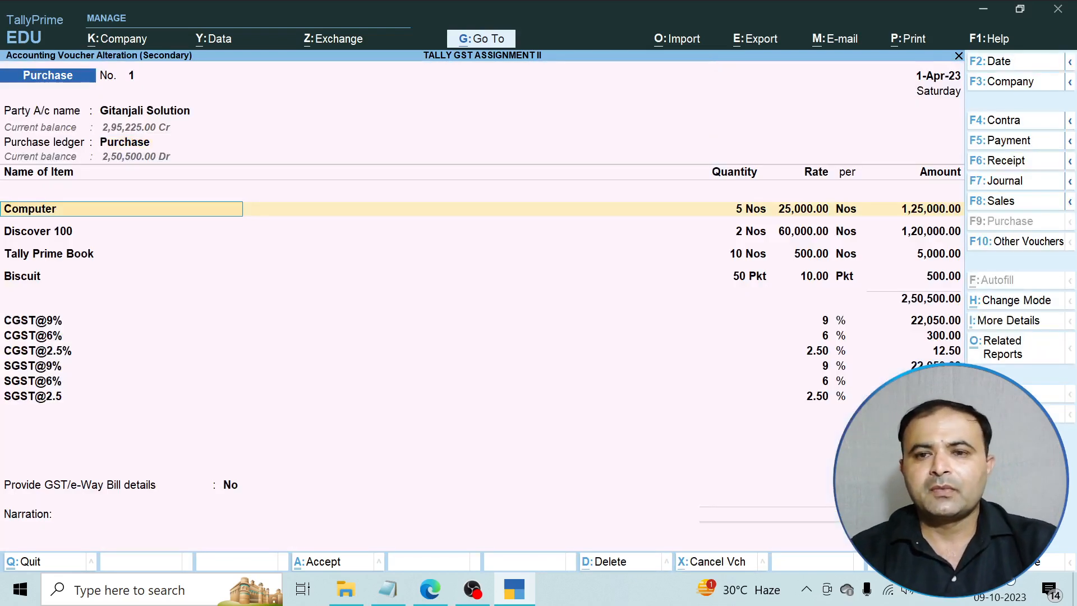
key("ctrl")
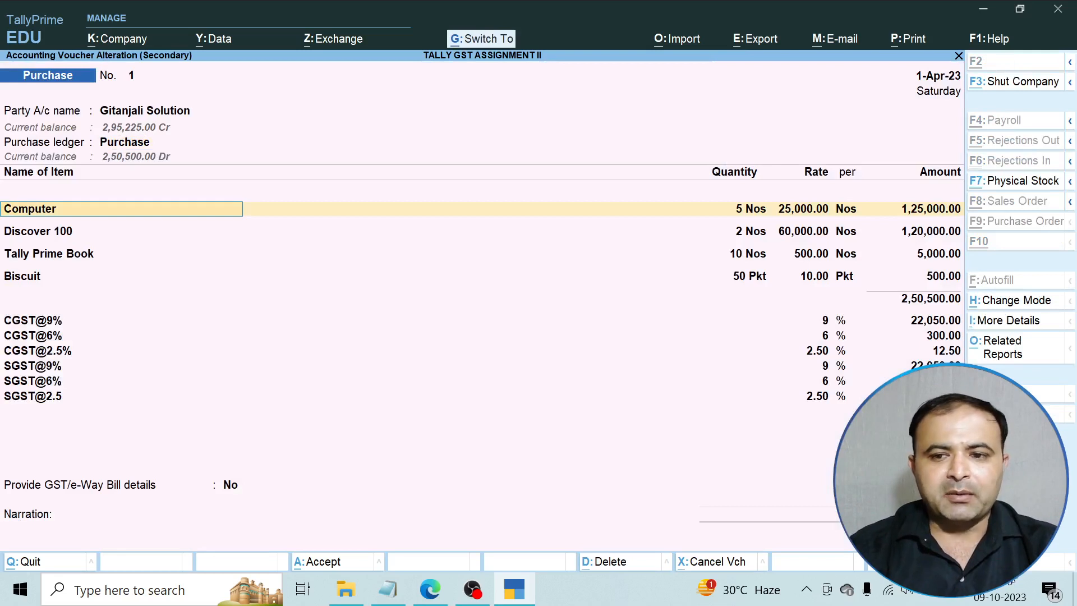
key("ctrl+a")
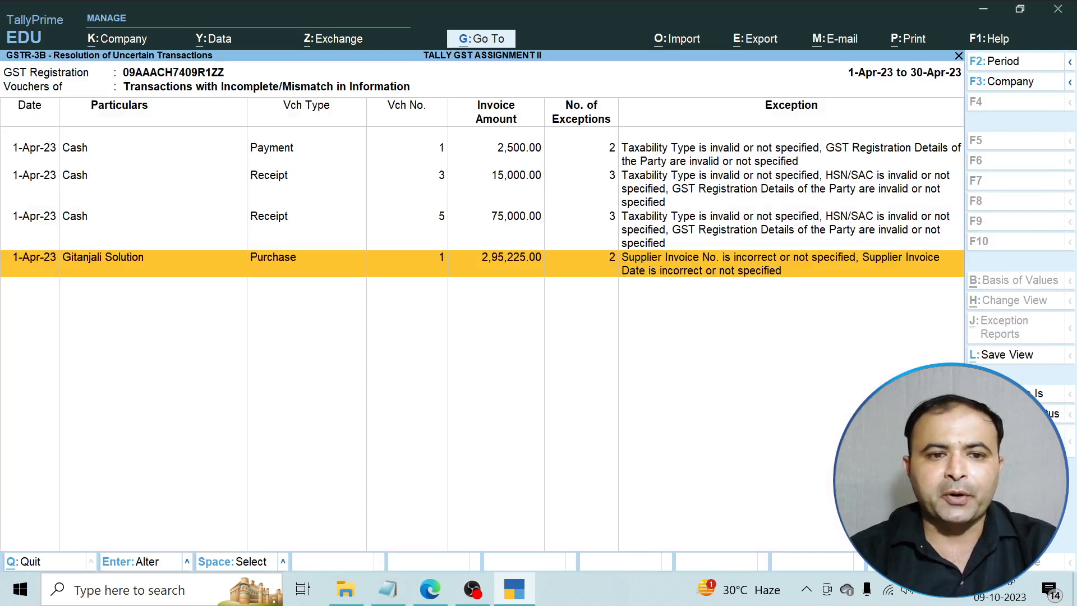
Reopen the Gitanjali Solution purchase voucher and review the supplier's Party Details.
key("Up")
key("Up")
key("Up")
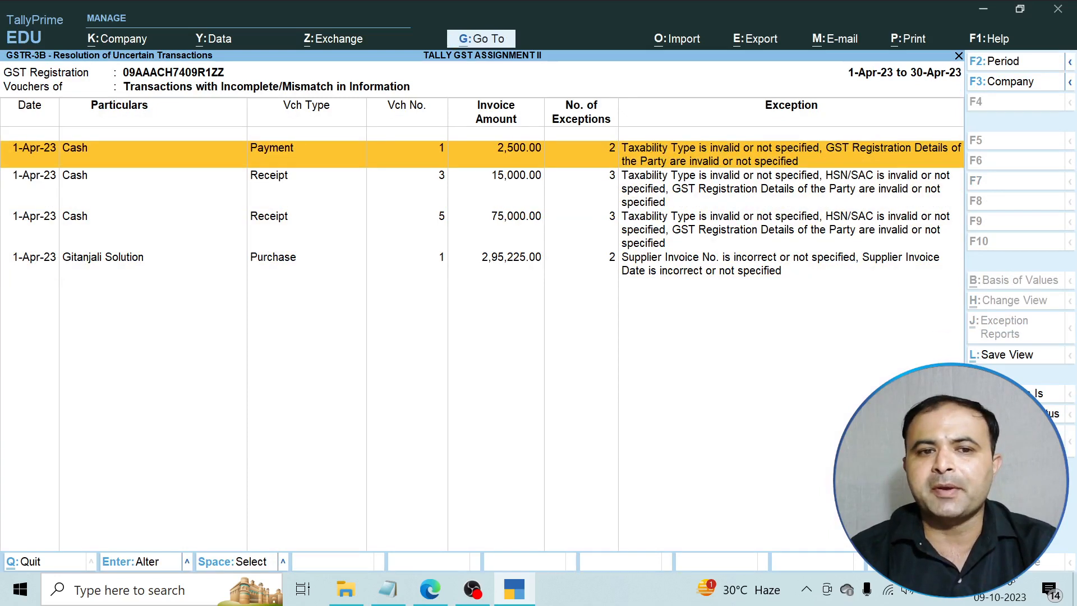
key("Down")
key("Down")
key("Down")
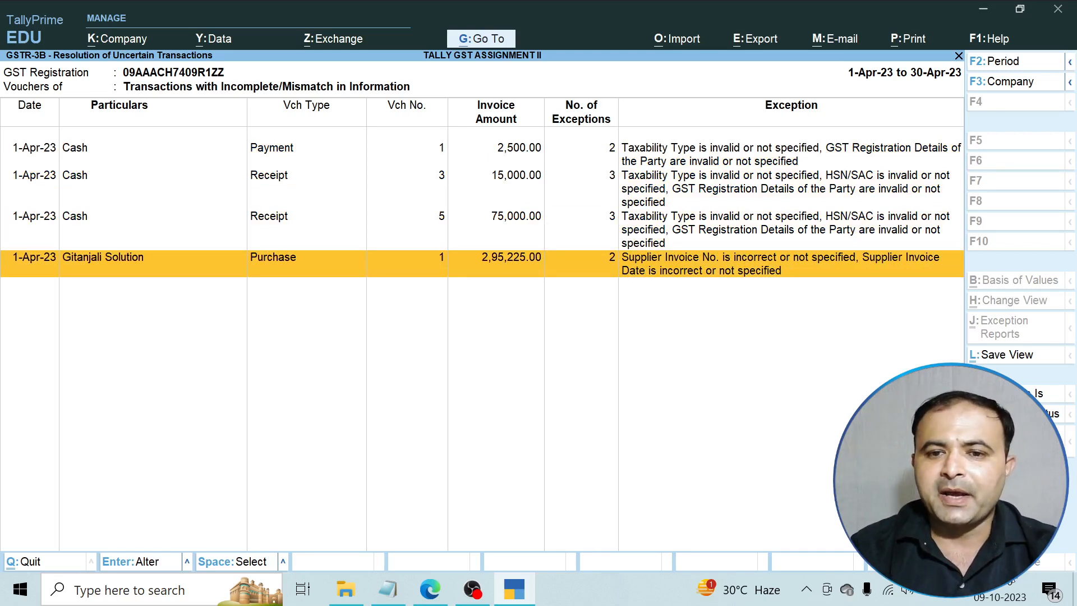
key("Return")
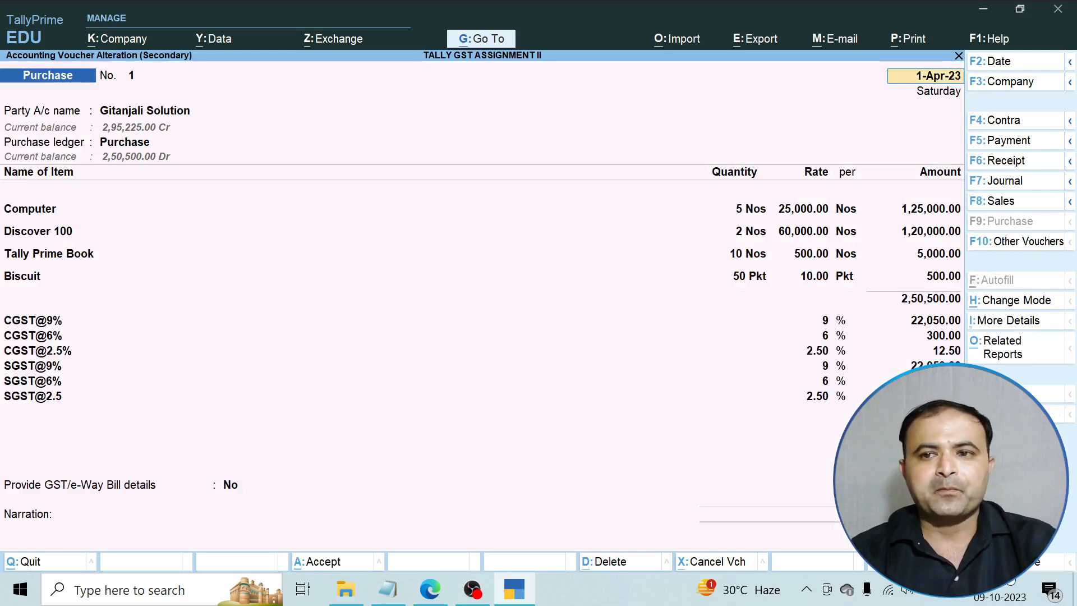
key("Return")
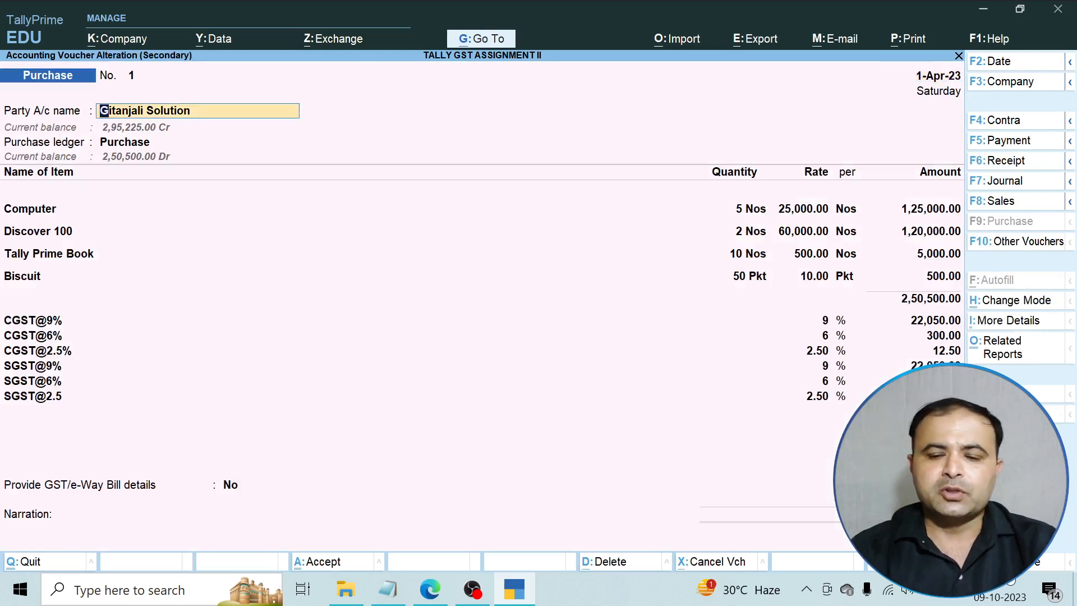
key("Return")
Quit the party details and the voucher without saving any changes.
key("BackSpace")
key("Escape")
key("y")
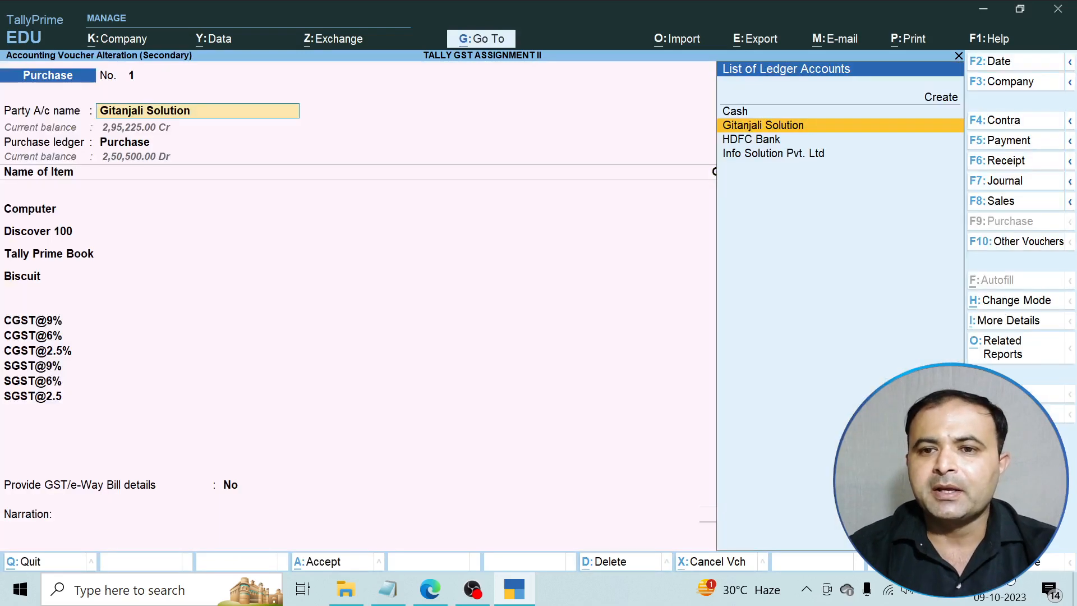
key("BackSpace")
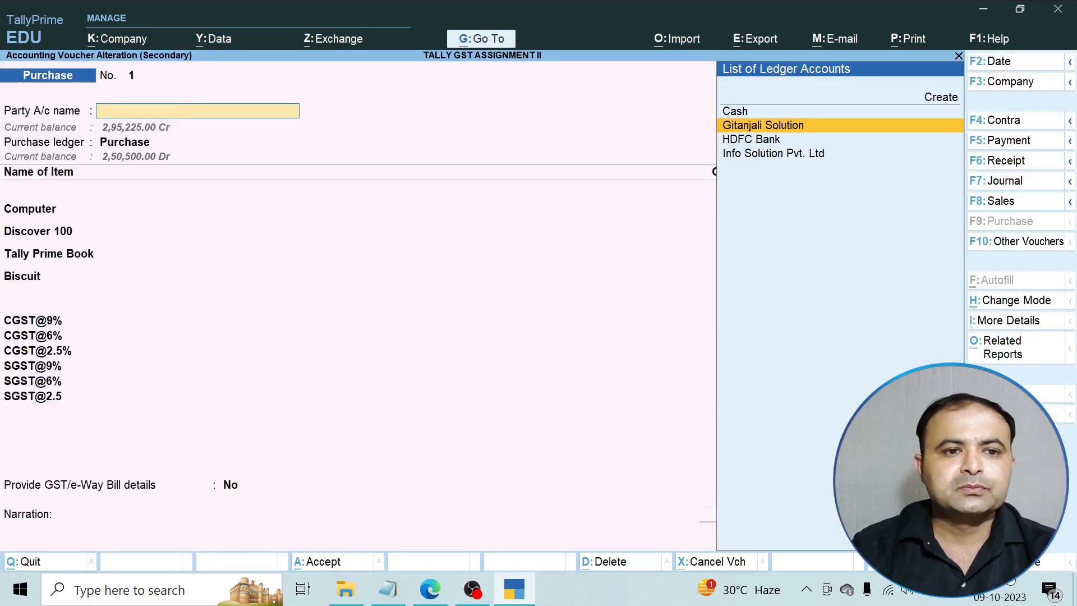
key("Escape")
key("Escape")
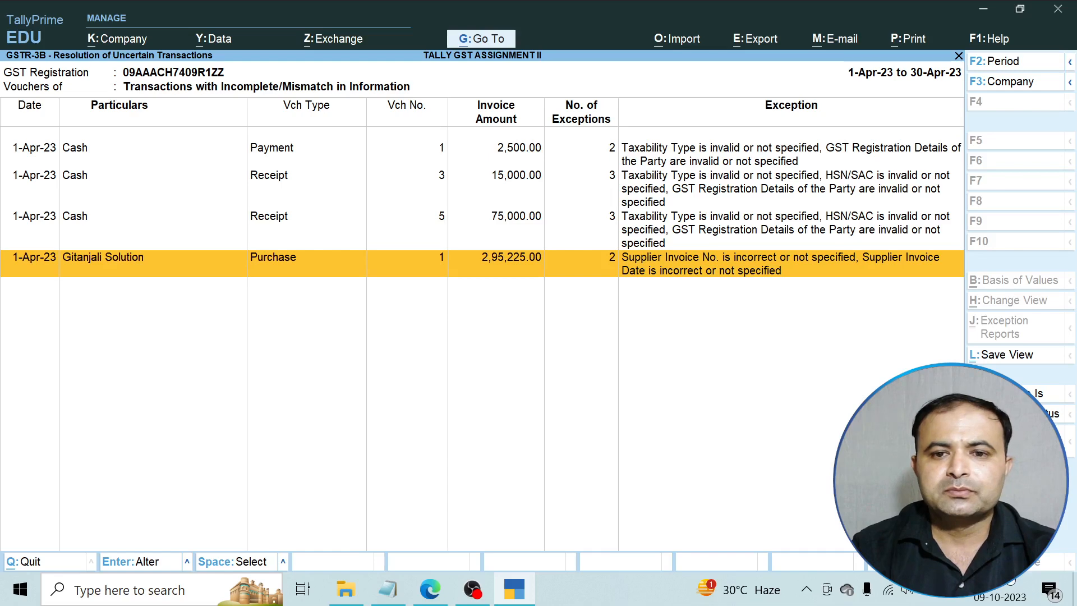
key("Escape")
key("Escape")
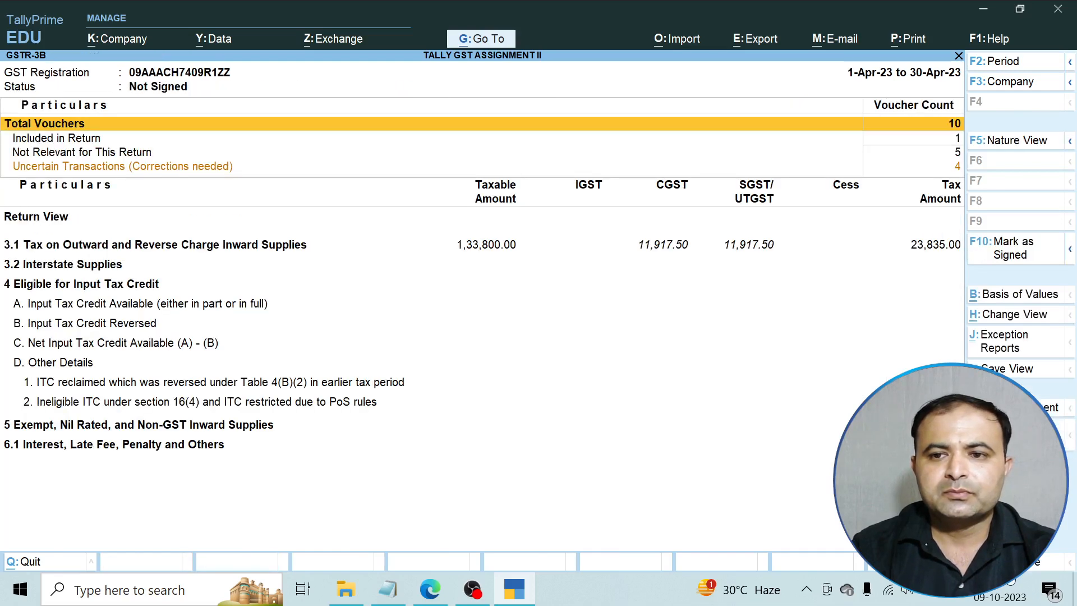
Drill into 3.1 outward supplies and alter the Info Solution sales voucher, keeping India and Regular registration.
key("Down")
key("Down")
key("Down")
key("Down")
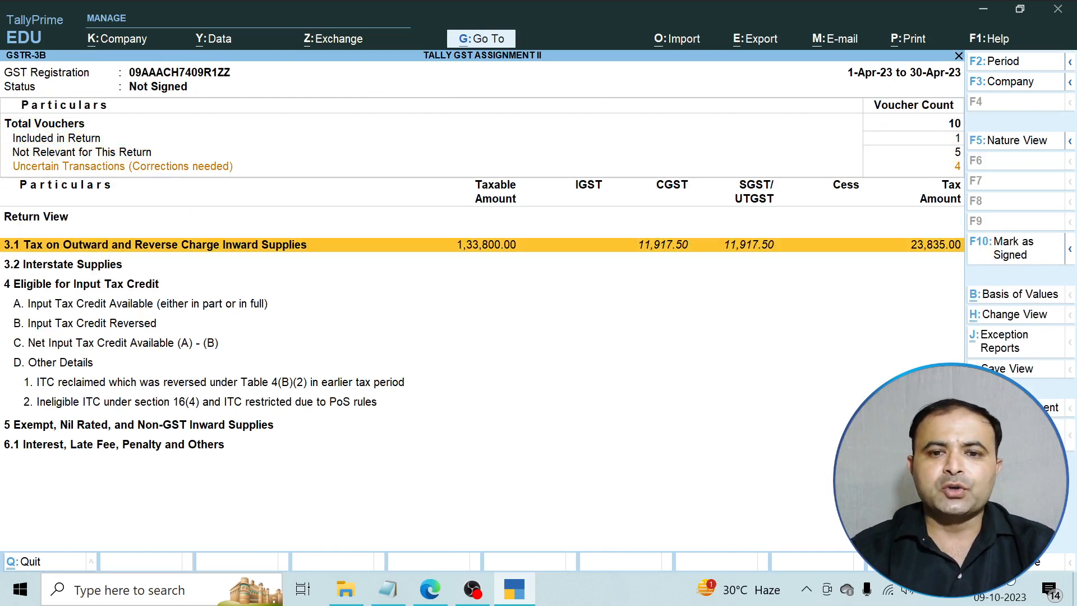
key("Return")
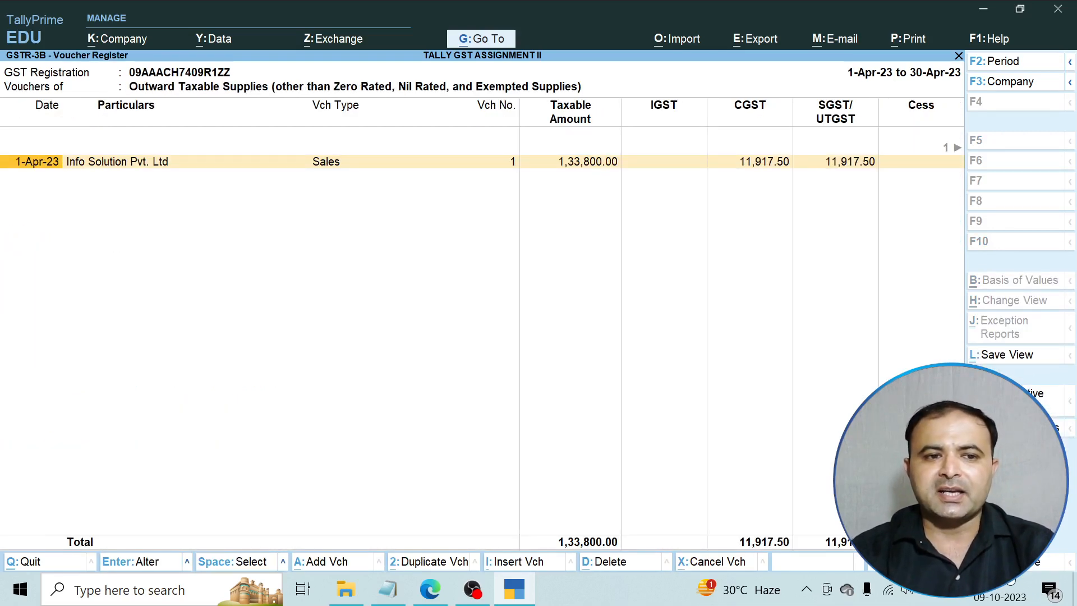
key("Return")
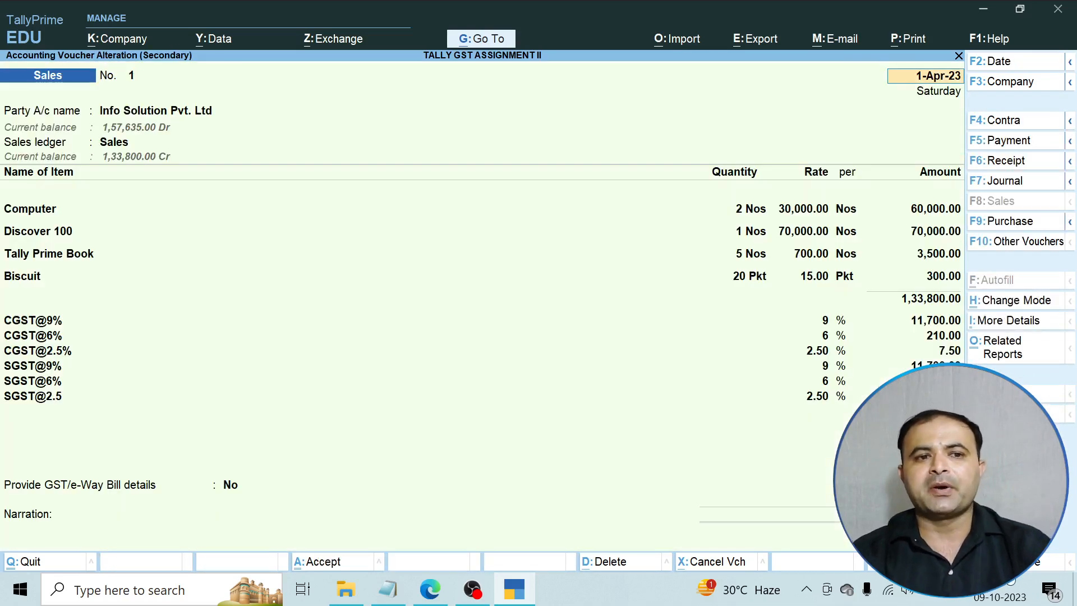
key("Return")
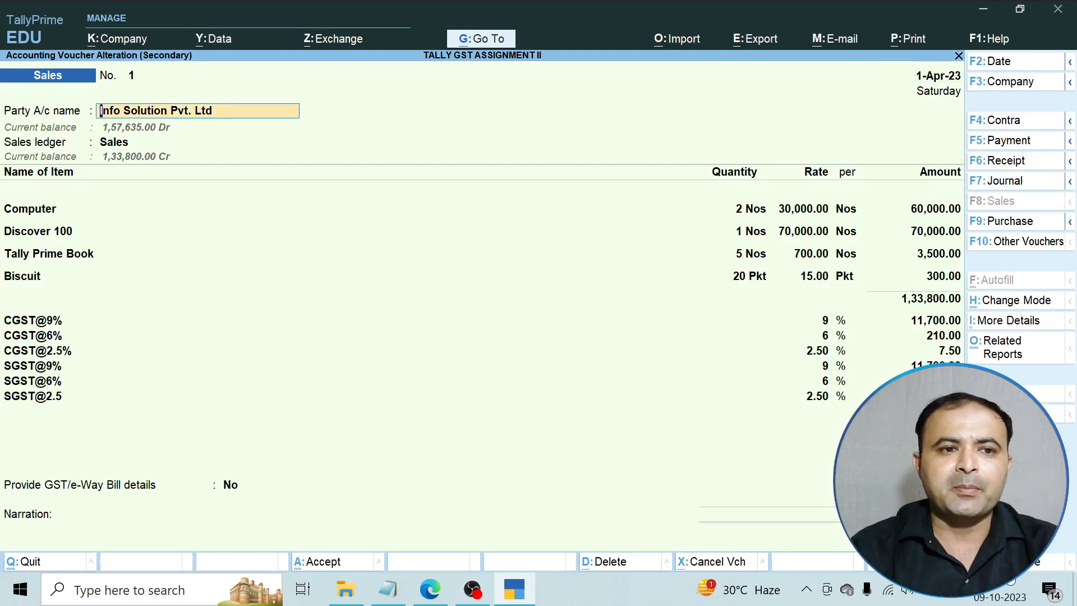
key("Return")
key("Return")
key("Return")
key("Return")
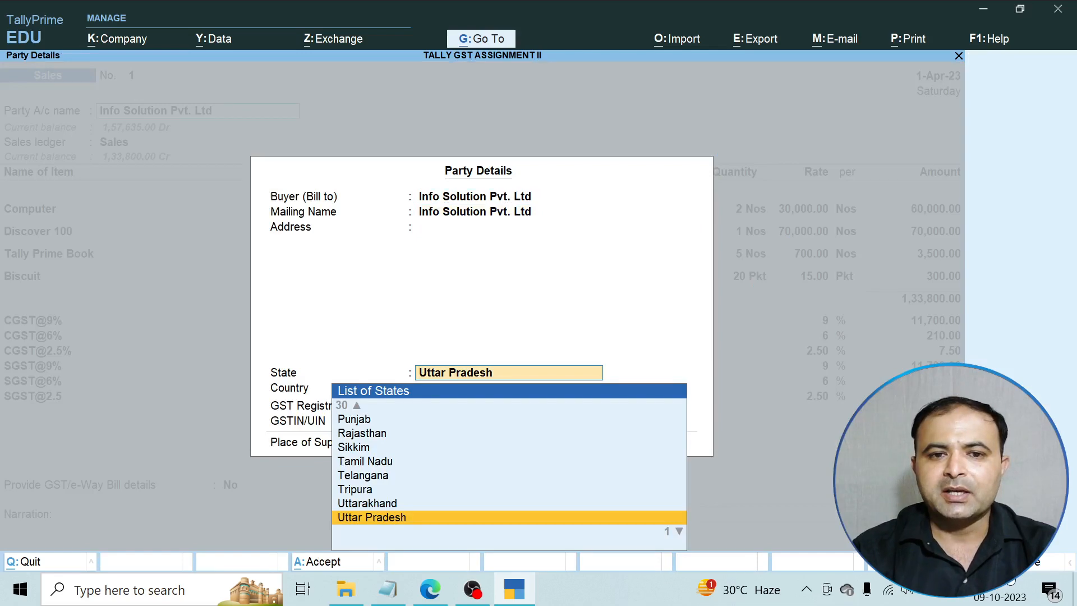
key("Return")
key("Return")
key("Return")
key("Return")
key("Return")
key("Return")
key("Return")
key("Return")
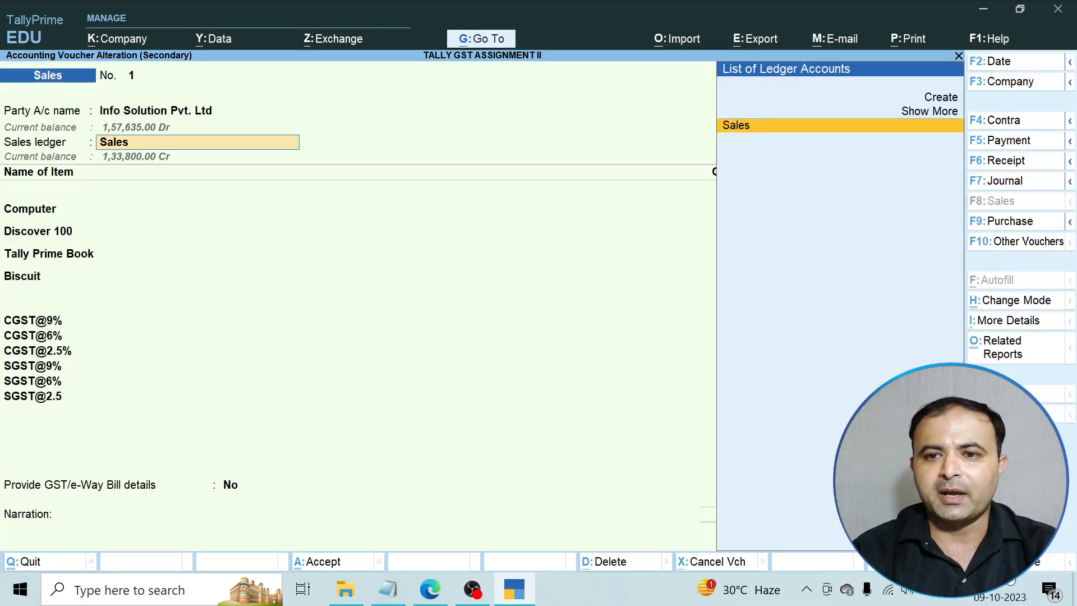
Review item GST details, accept bill reference 1, save without e-Way Bill, and return to GSTR-3B.
key("Return")
key("Return")
key("Return")
key("Return")
key("Return")
key("Return")
key("Return")
key("Return")
key("Return")
key("Return")
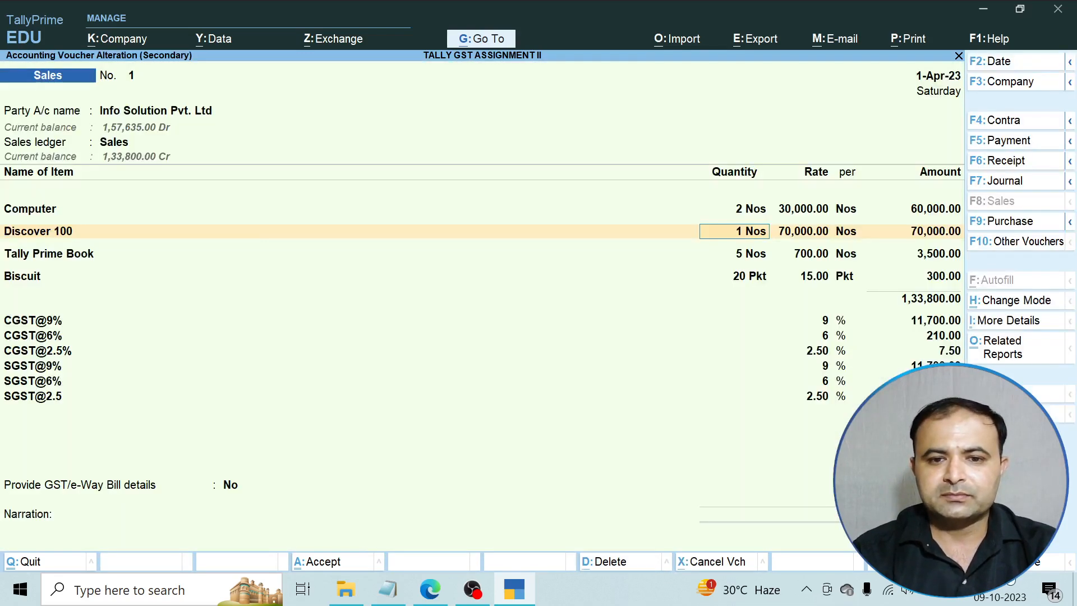
key("Return")
key("Return")
key("Return")
key("Return")
key("Return")
key("Return")
key("Return")
key("Return")
key("Return")
key("Return")
key("Return")
key("Return")
key("Return")
key("Return")
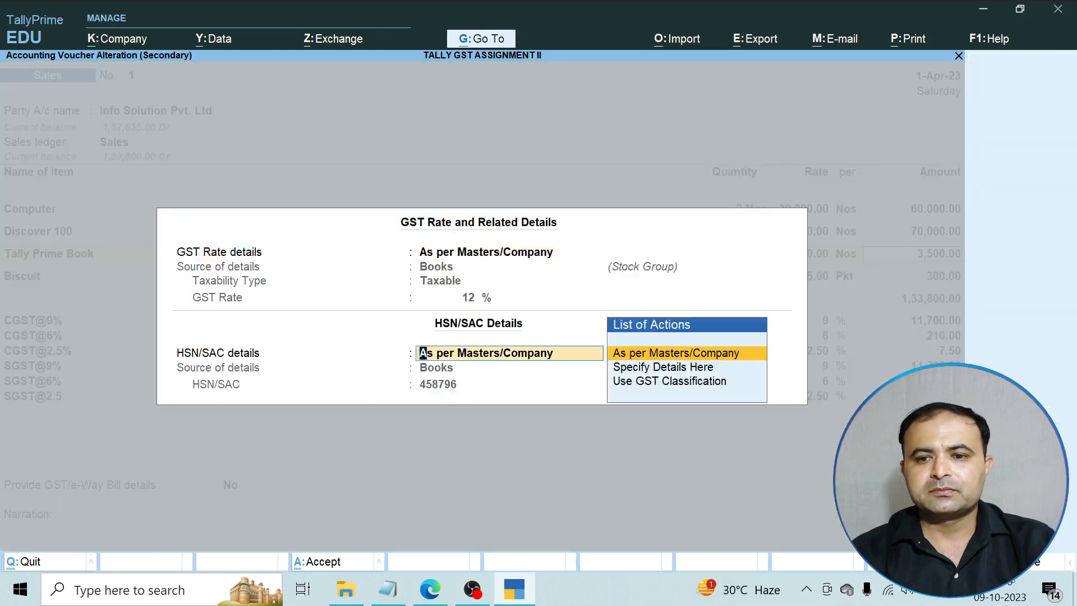
key("Return")
key("Return")
key("Return")
key("Return")
key("Return")
key("Return")
key("Return")
key("Return")
key("Return")
key("Return")
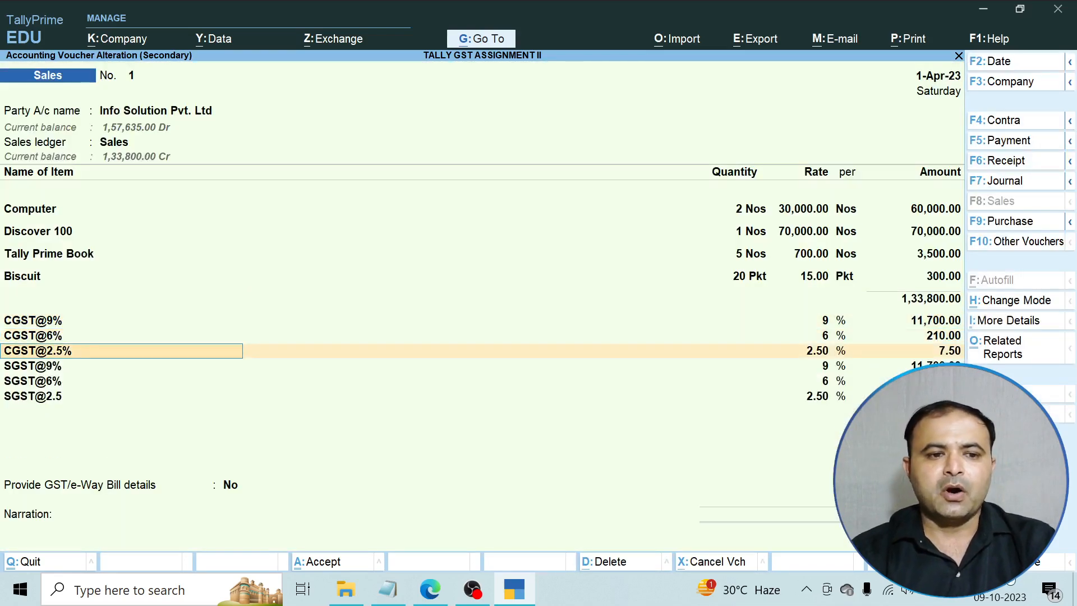
key("Return")
key("Return")
key("Return")
key("Return")
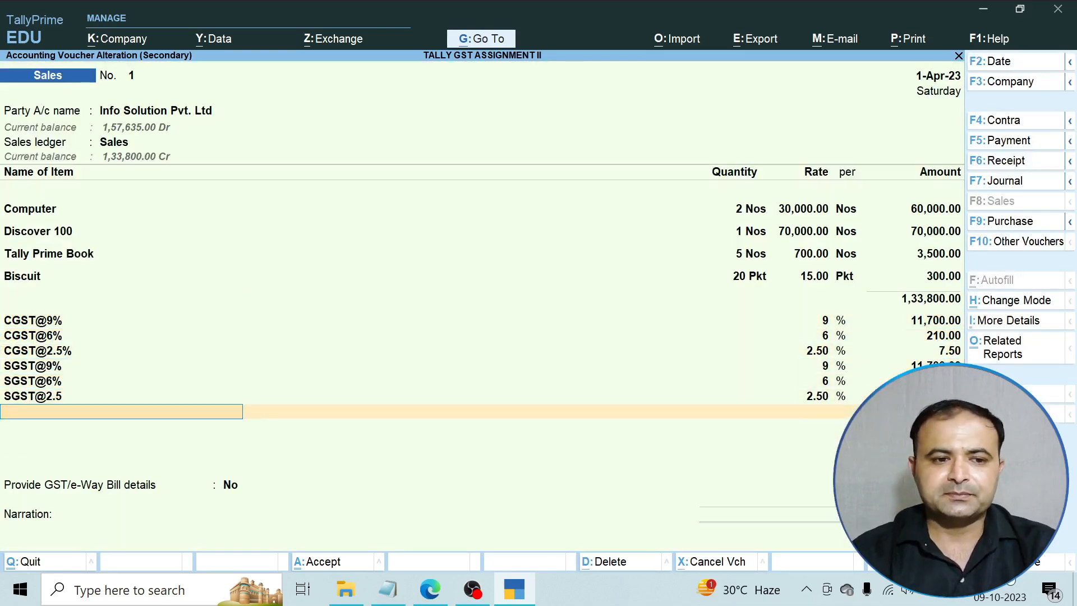
key("Return")
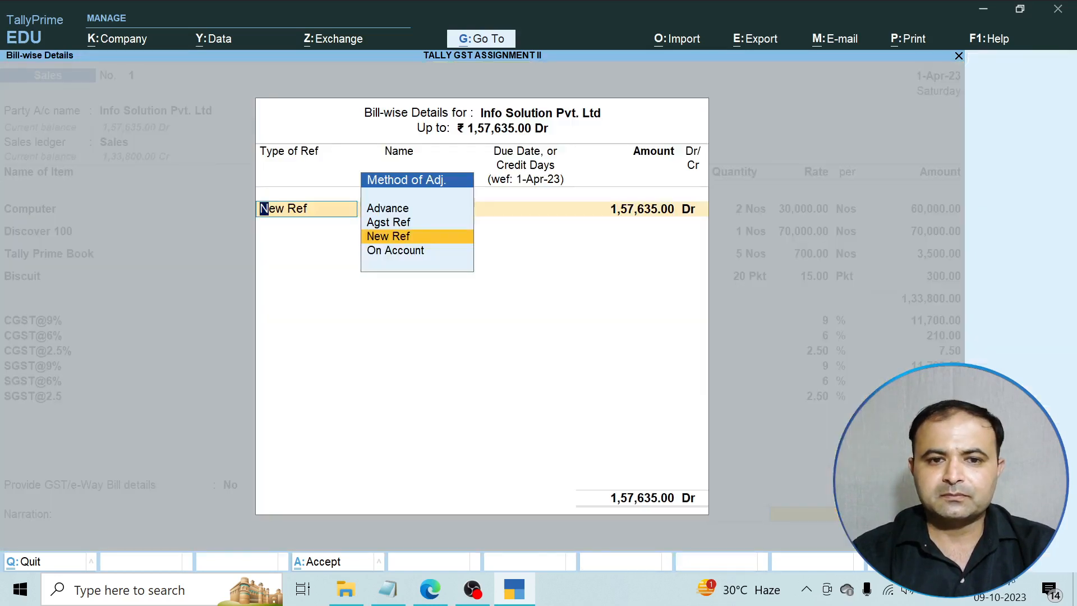
key("Return")
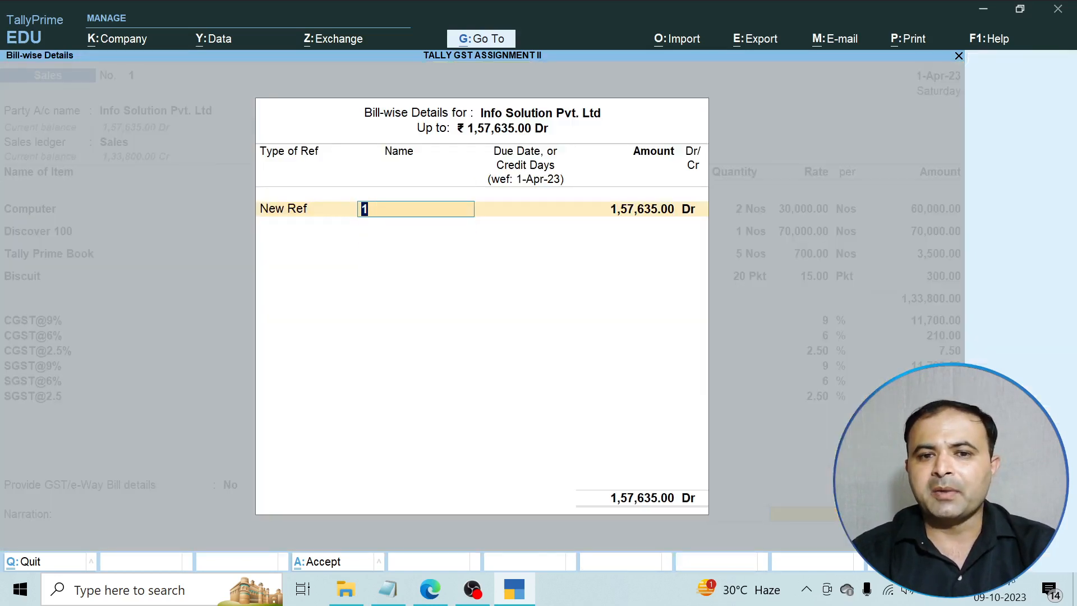
key("Return")
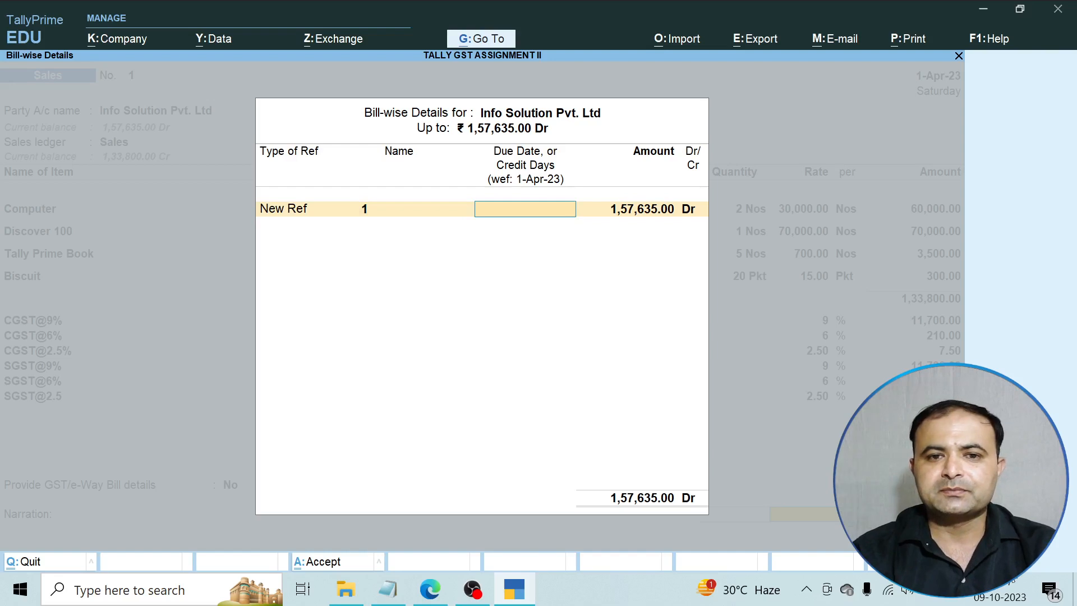
key("Return")
key("Return")
key("Return")
key("Return")
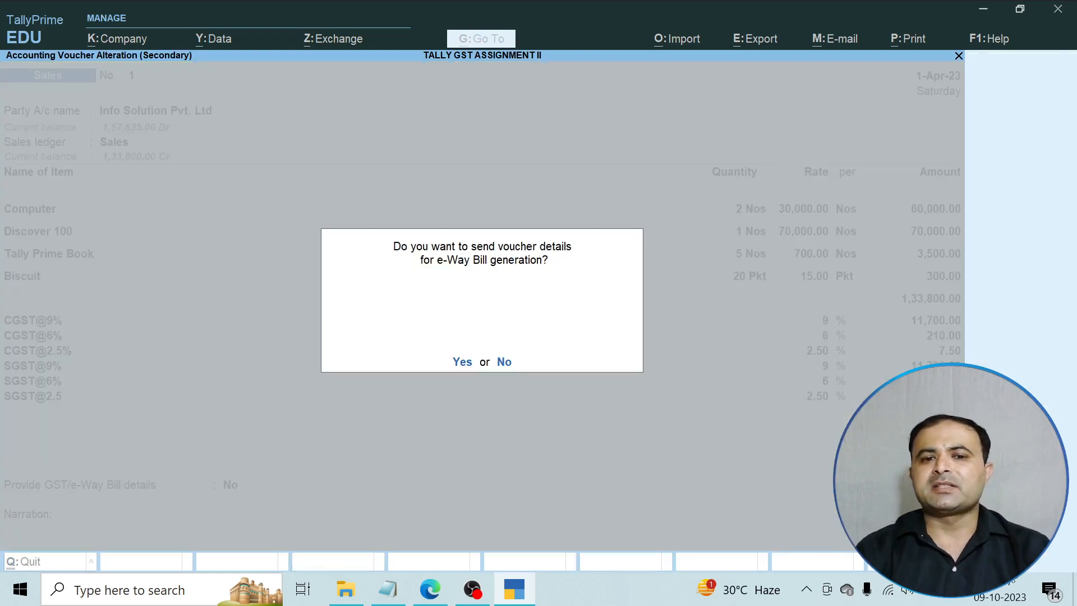
key("n")
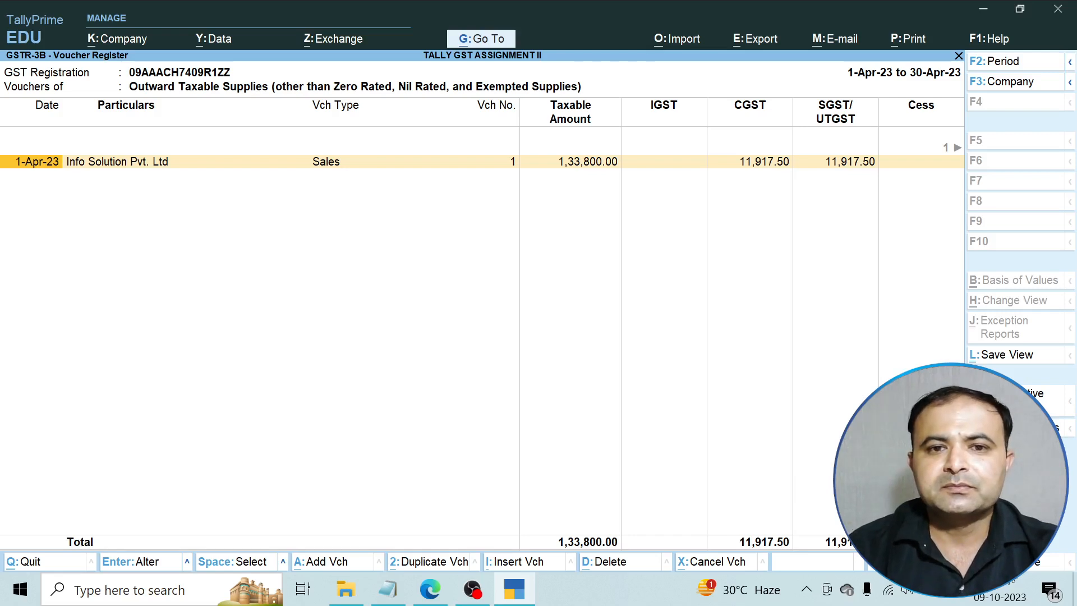
key("Escape")
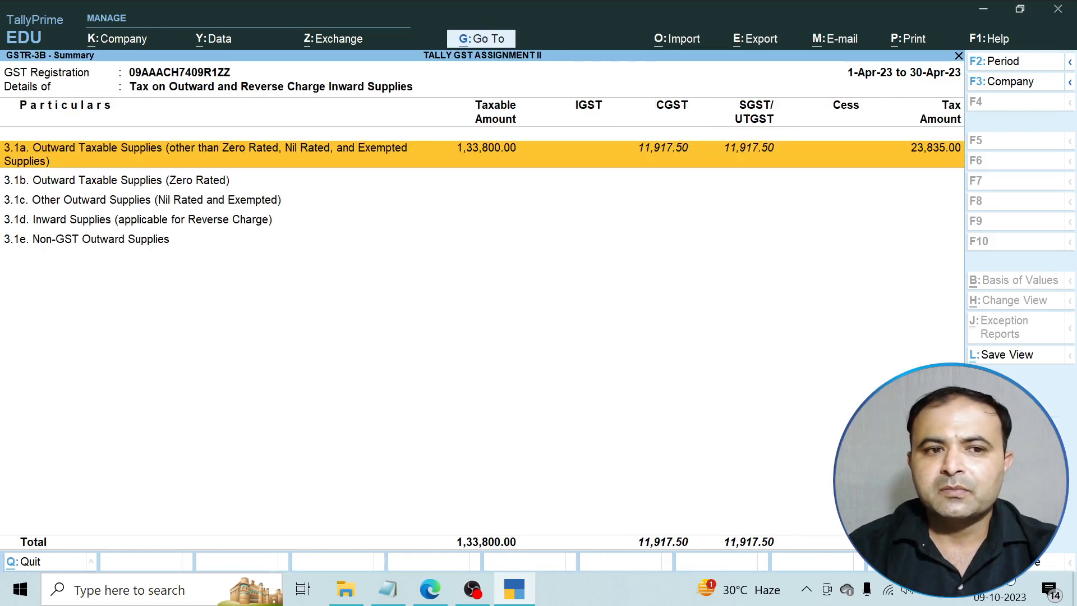
key("Escape")
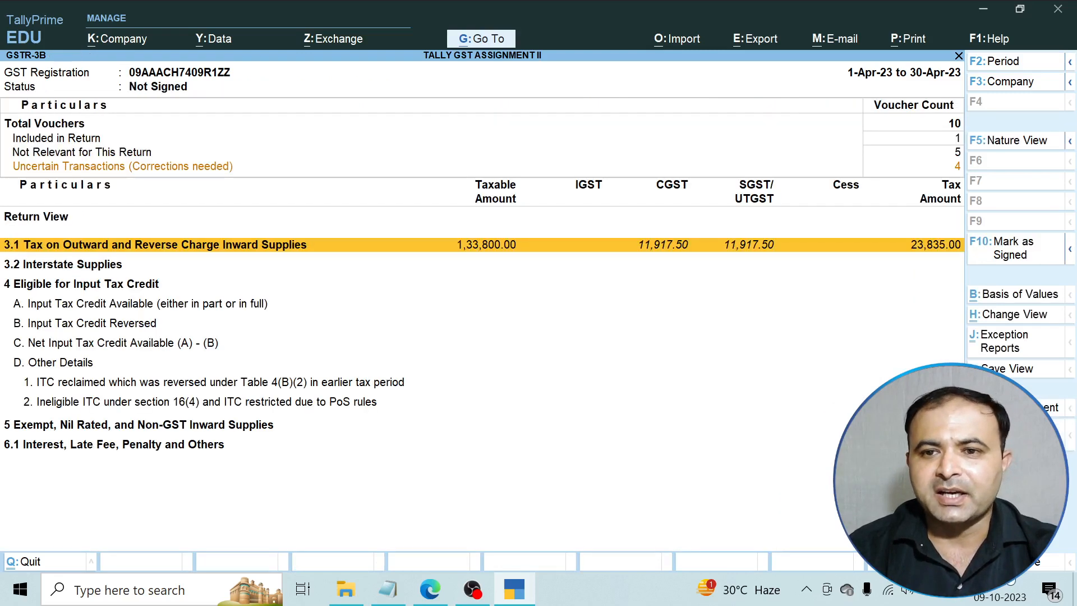
Open and close the GSTR-1 and GSTR-2A Reconciliation reports from GST Reports.
key("Escape")
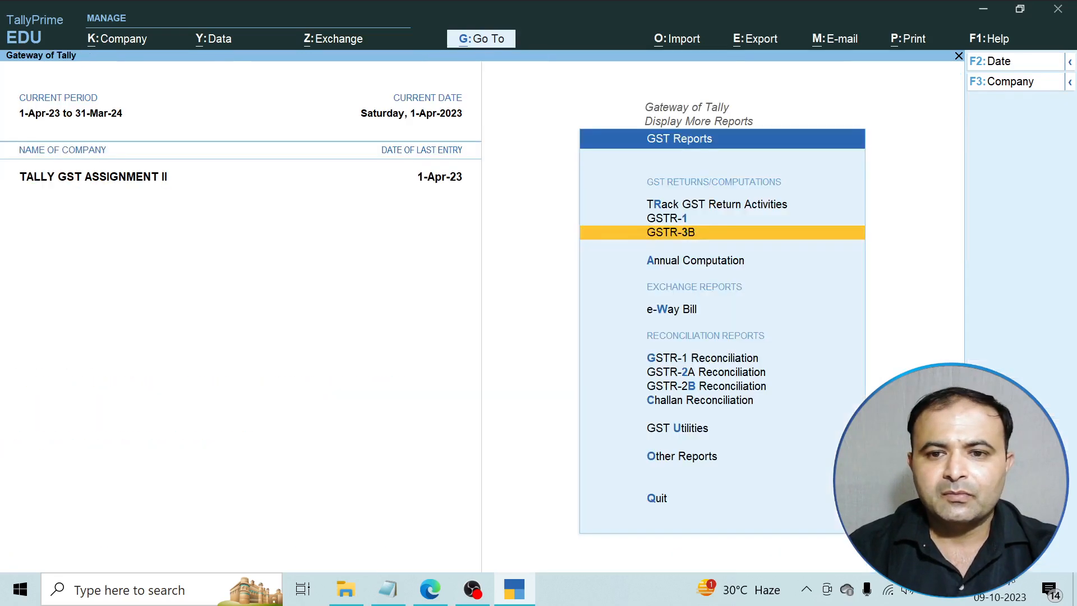
key("Down")
key("Down")
key("Down")
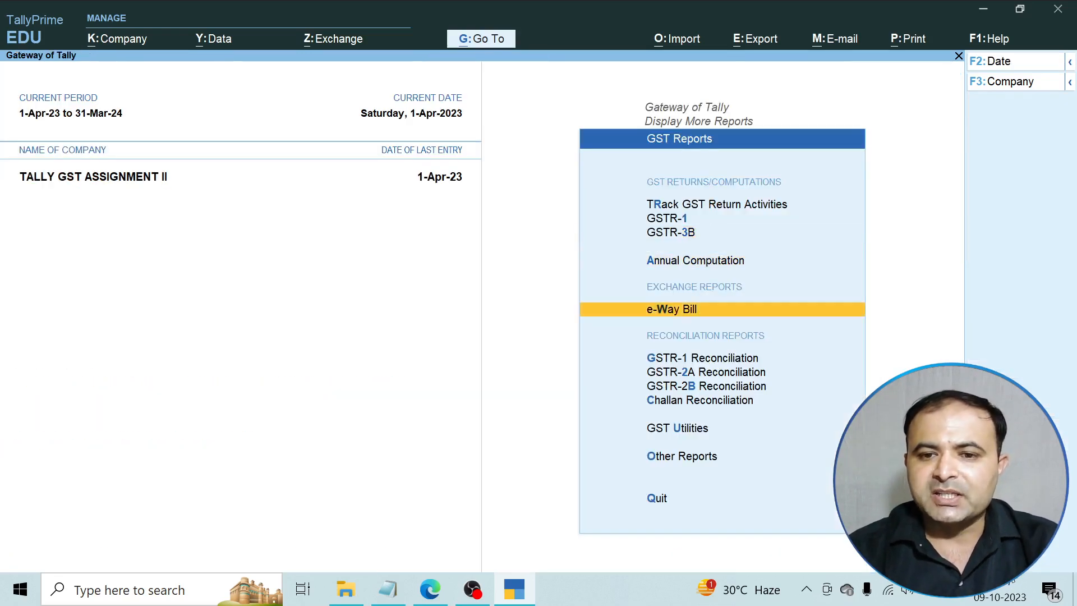
key("Return")
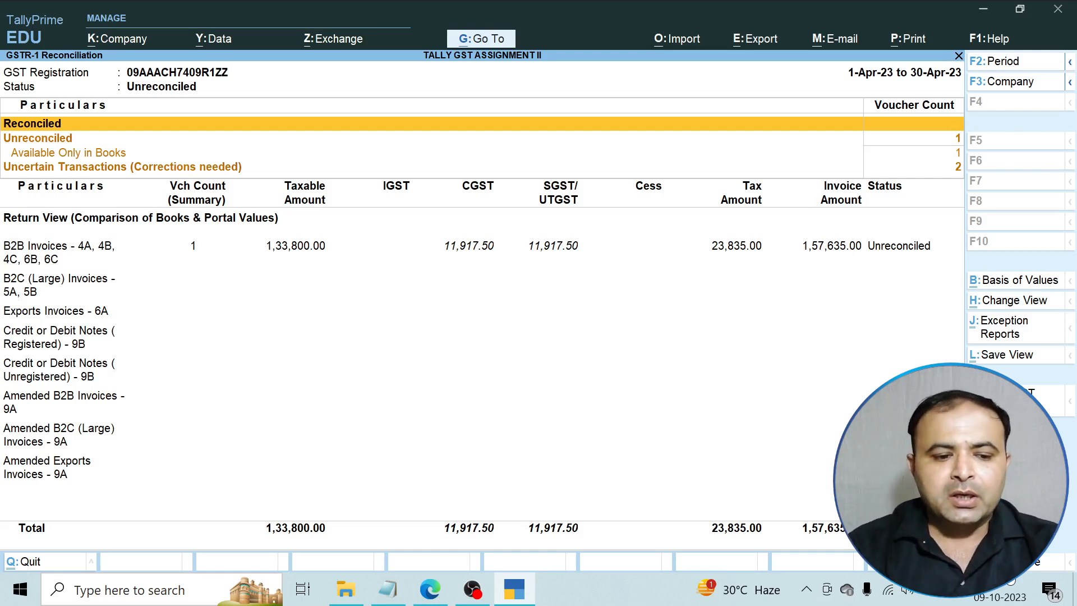
key("Escape")
key("Down")
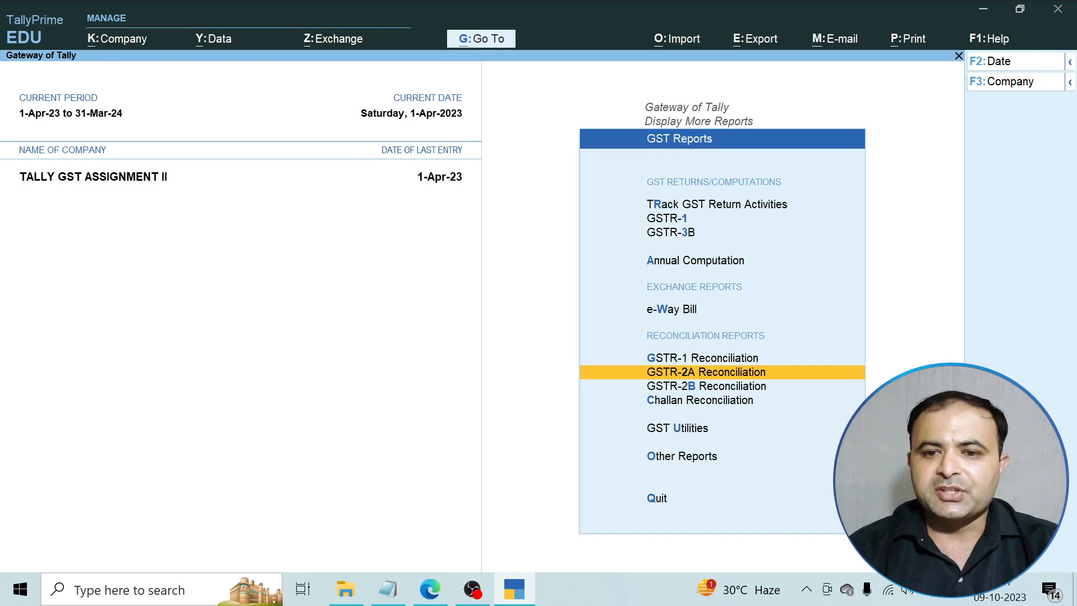
key("Return")
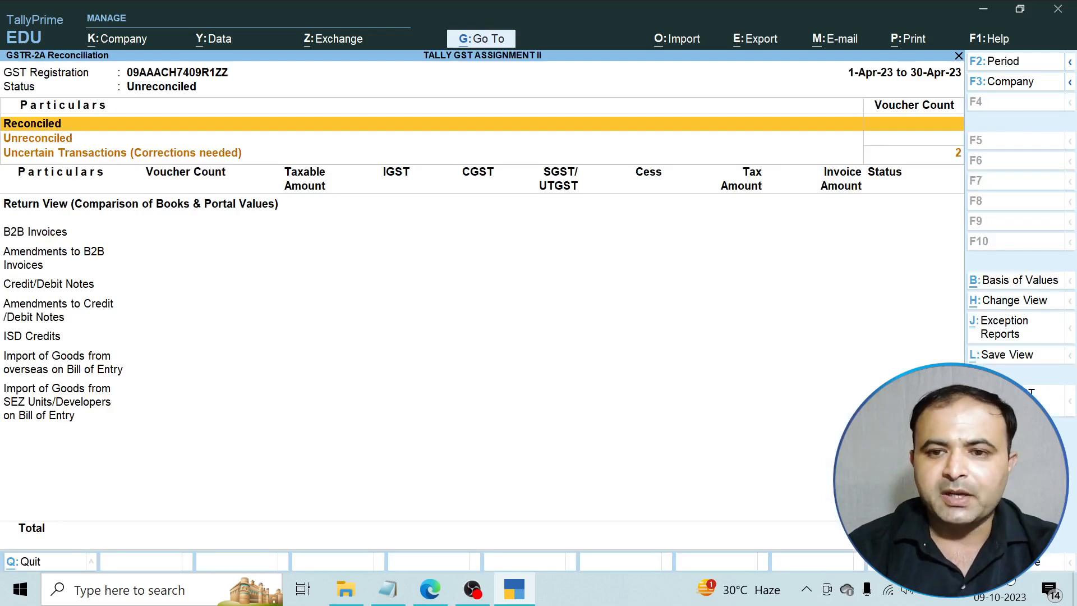
key("Escape")
Open GSTR-2B Reconciliation and drill into its Uncertain Transactions.
key("Down")
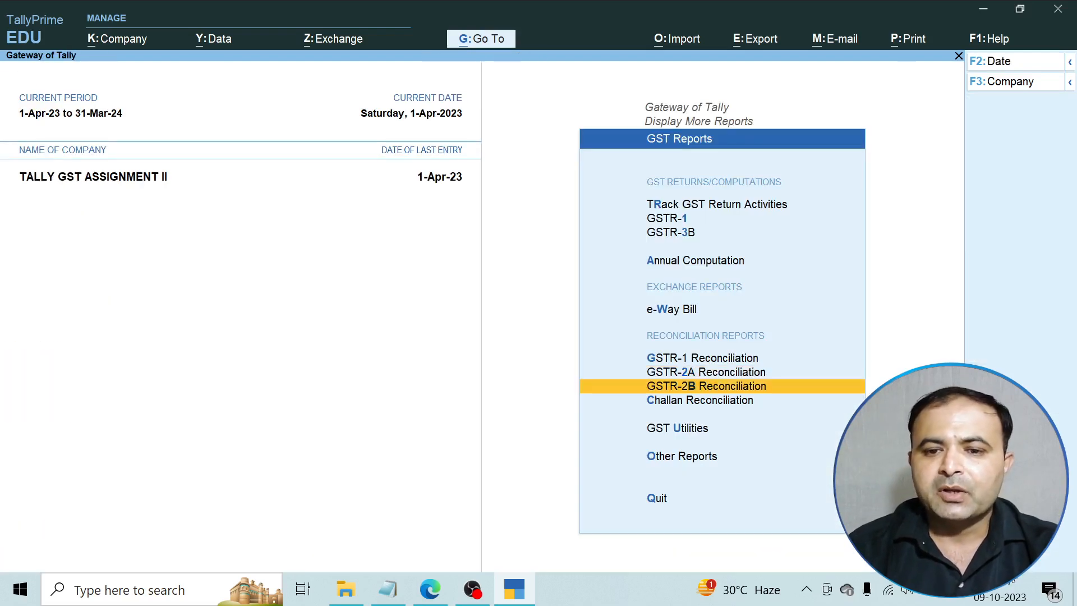
key("Return")
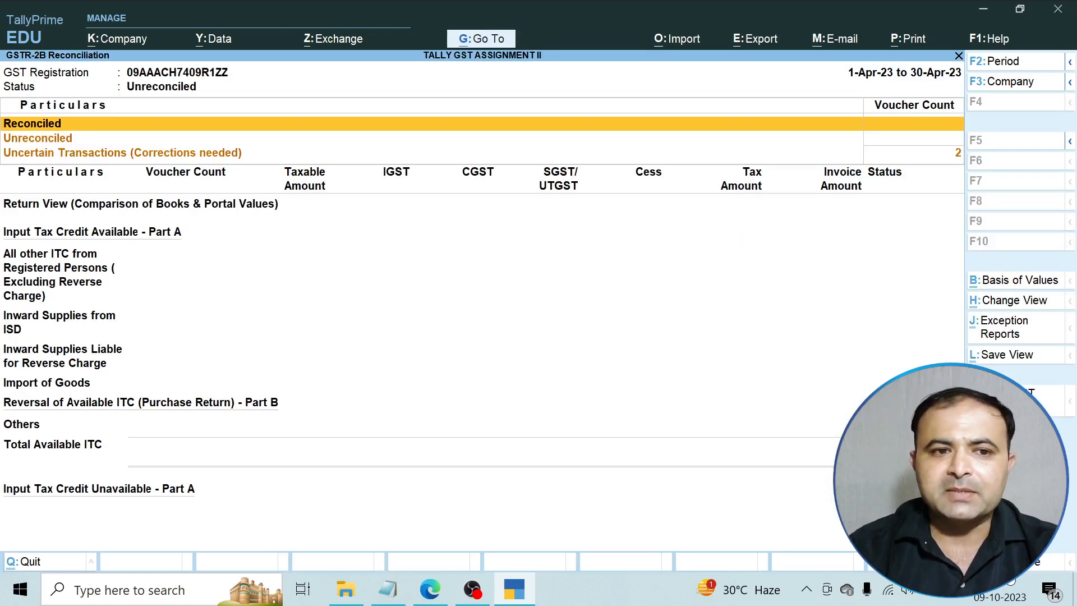
key("Down")
key("Down")
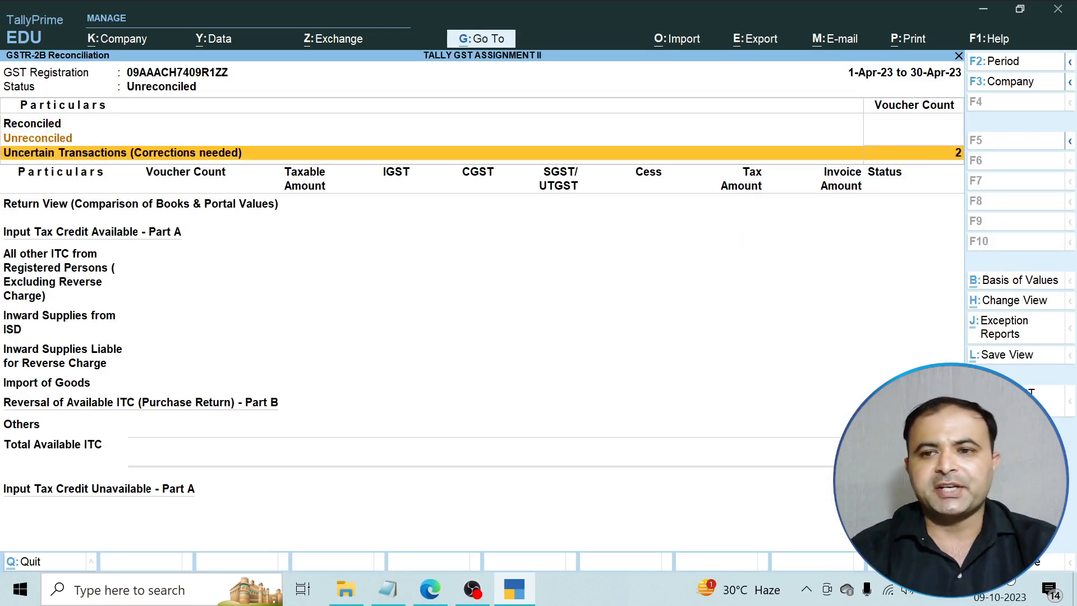
key("Return")
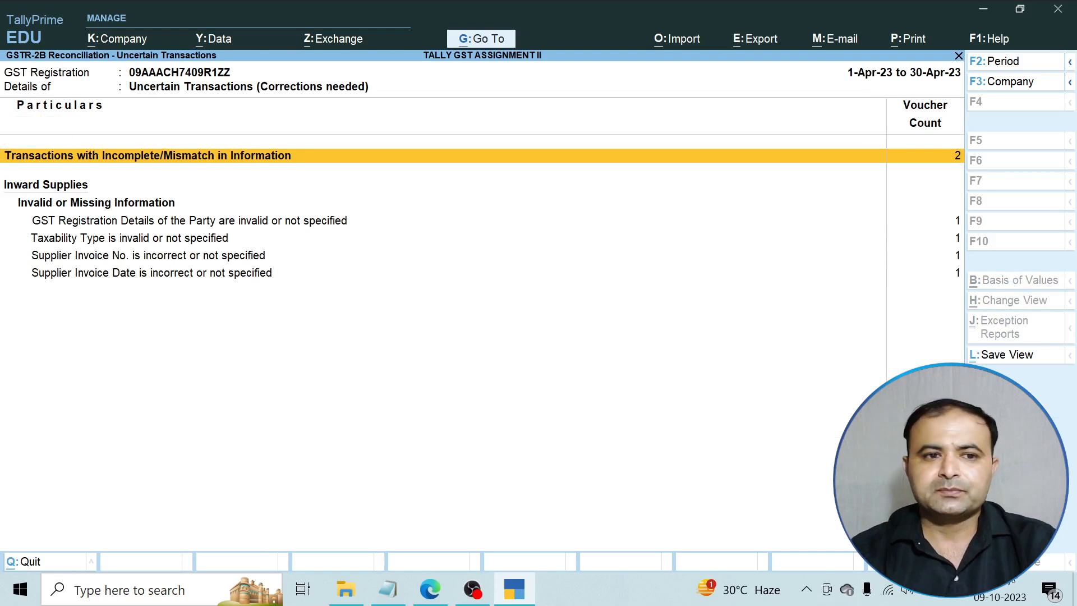
Change the date of Gitanjali Solution's mismatched purchase voucher to 2-4-2023 and save it.
key("Return")
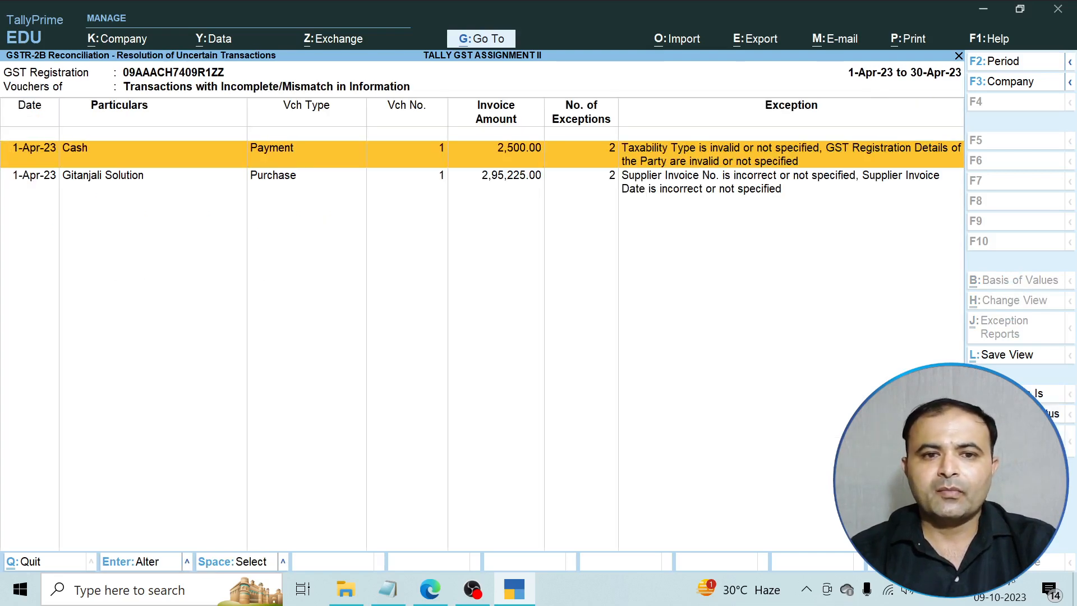
key("Down")
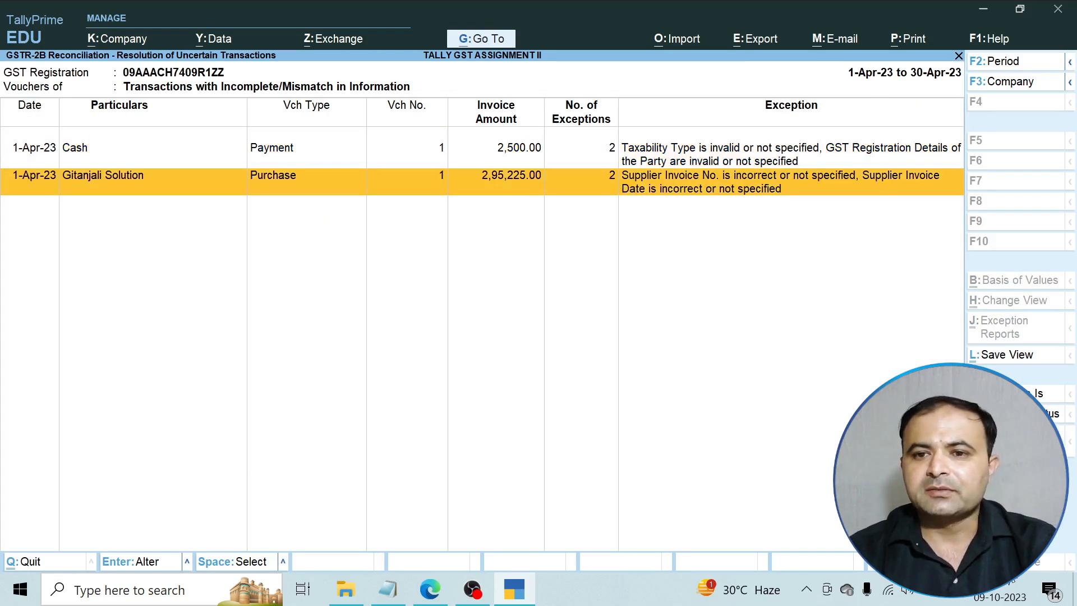
key("Up")
key("Down")
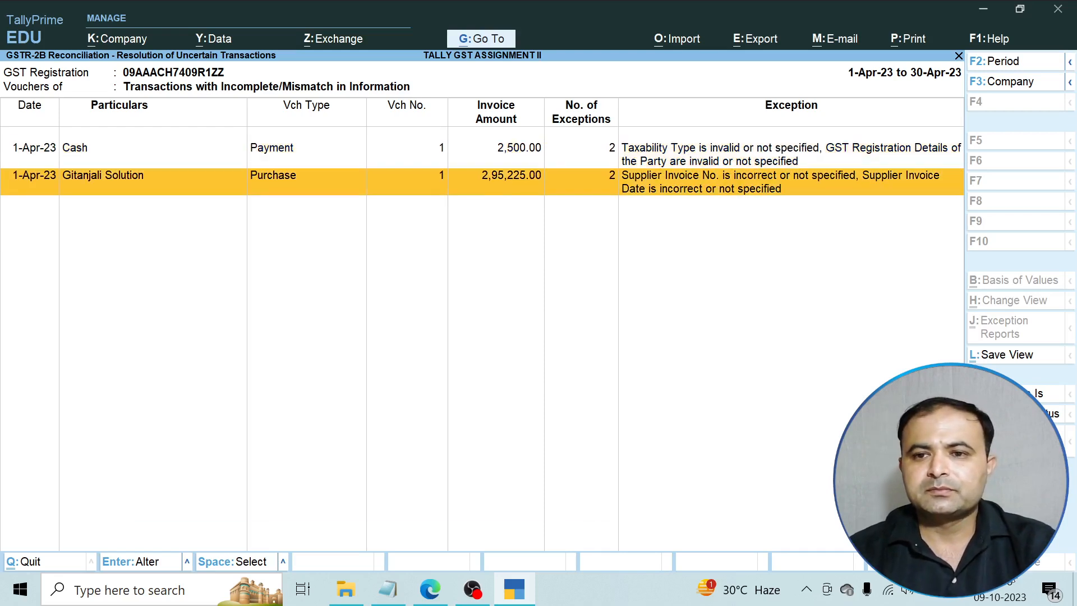
key("Return")
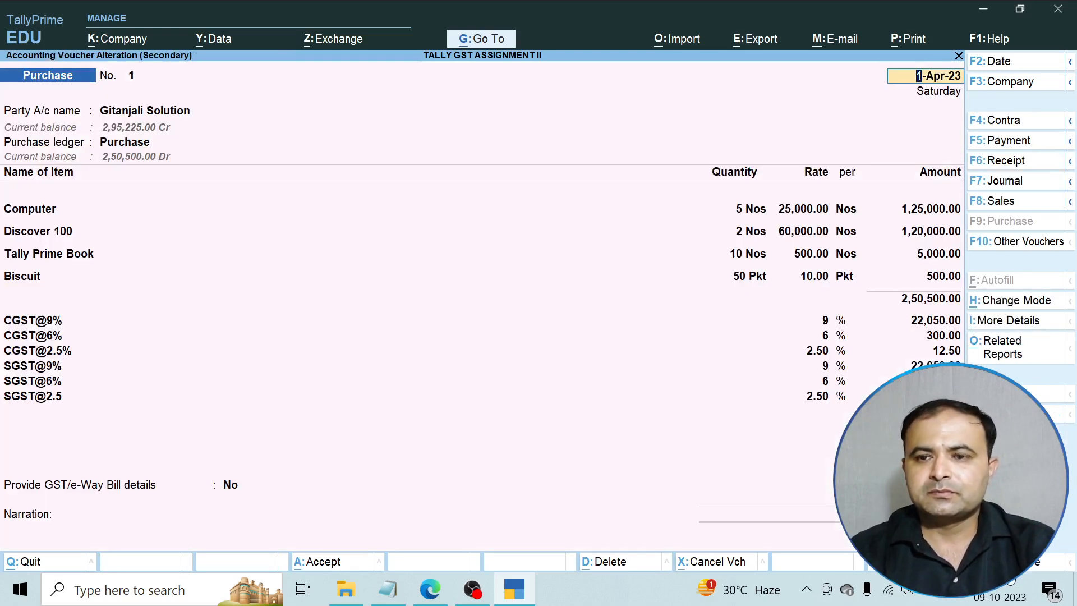
type("2-4-2023")
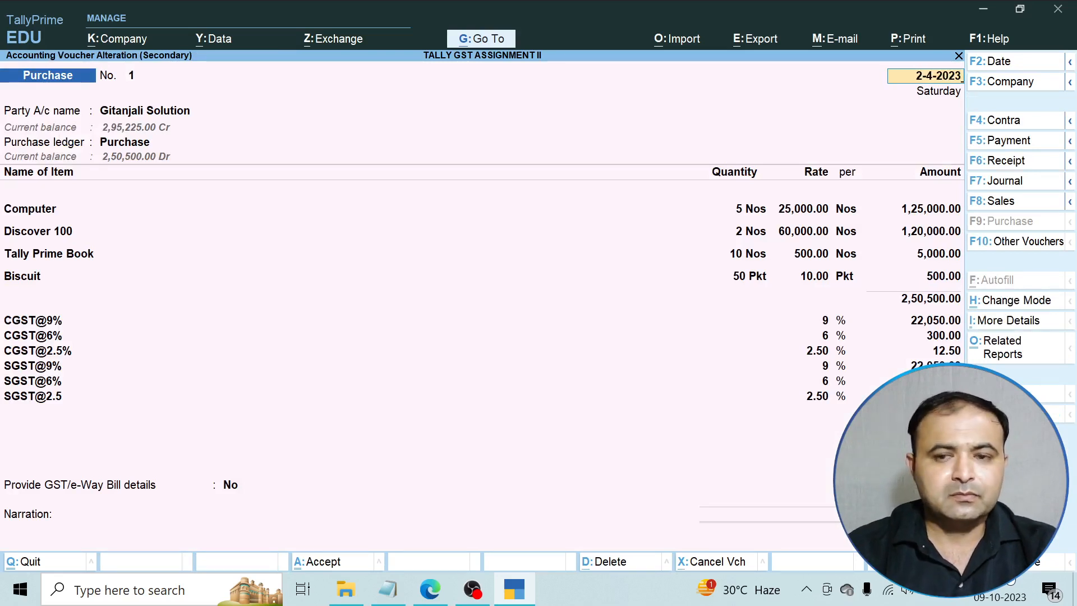
key("ctrl")
key("ctrl+a")
Open the Cash payment voucher and leave it without changes.
key("Return")
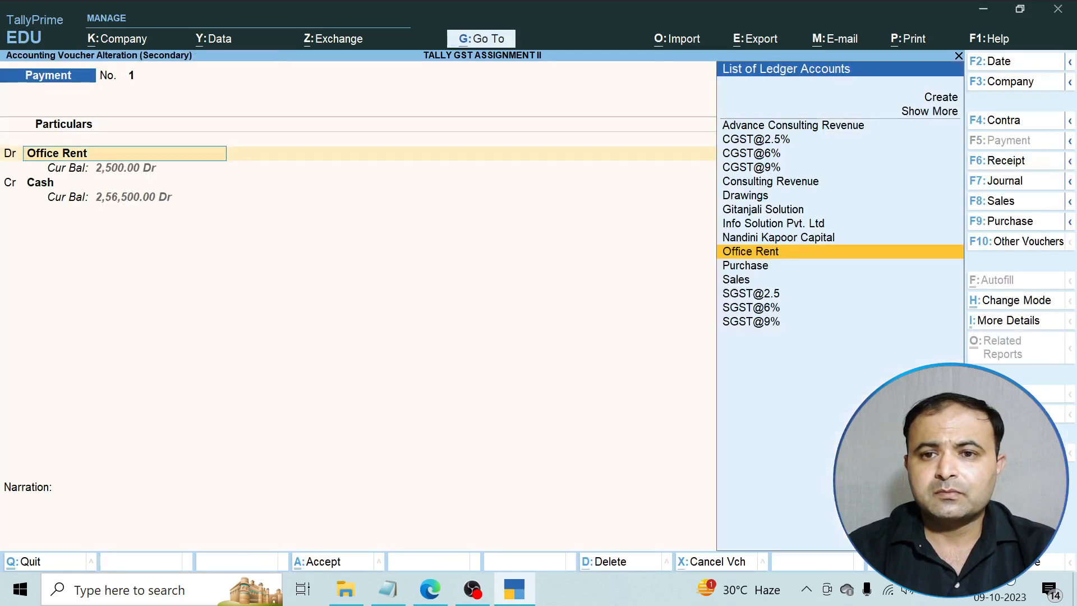
key("Return")
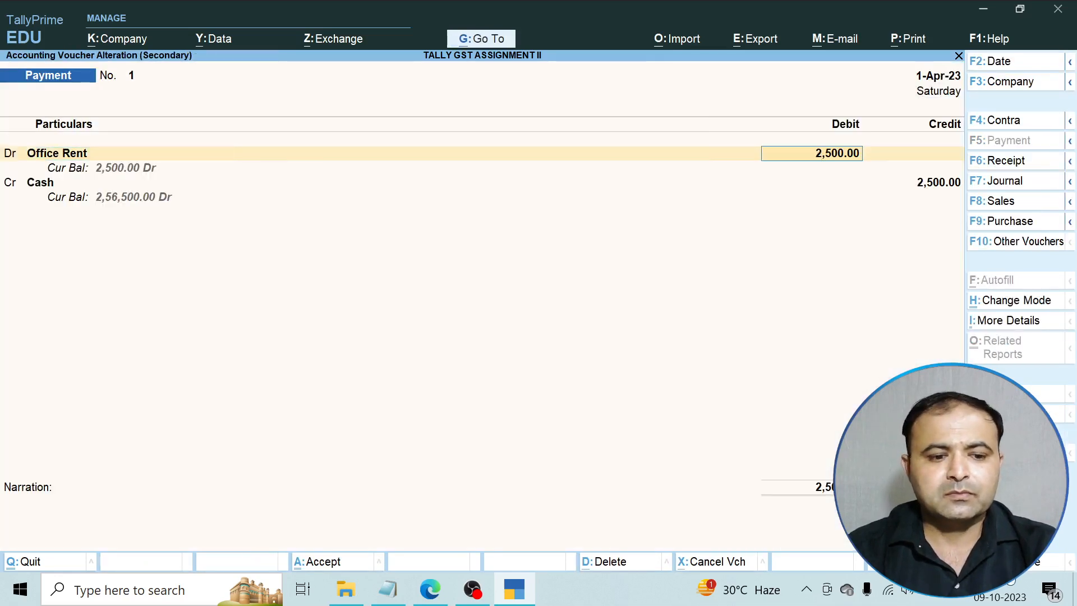
key("Escape")
key("Escape")
key("Return")
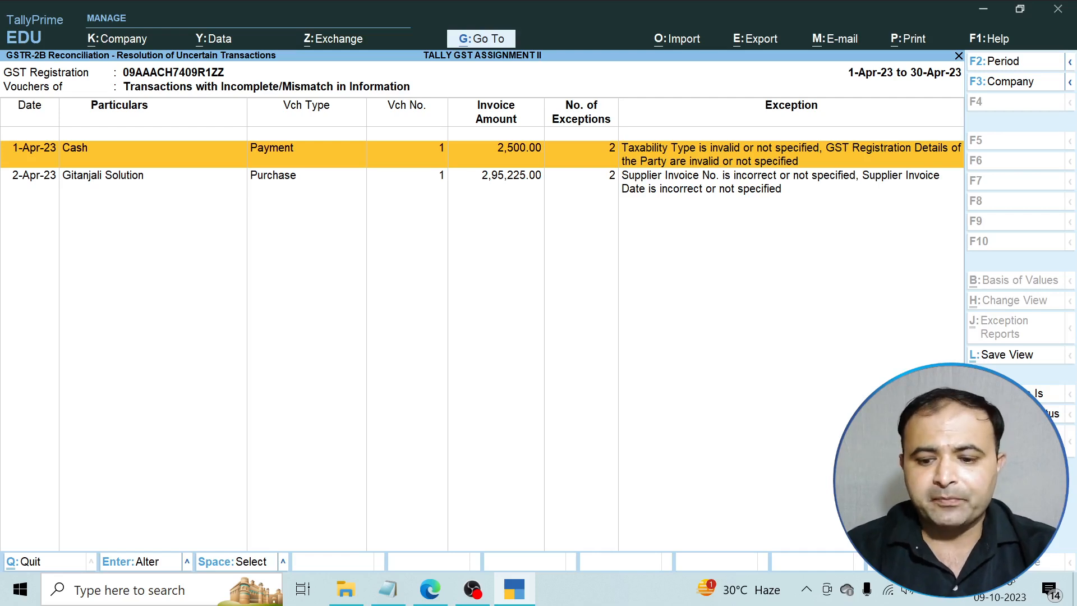
Reopen Gitanjali Solution's purchase voucher and enter the date 1-4-2023.
key("Down")
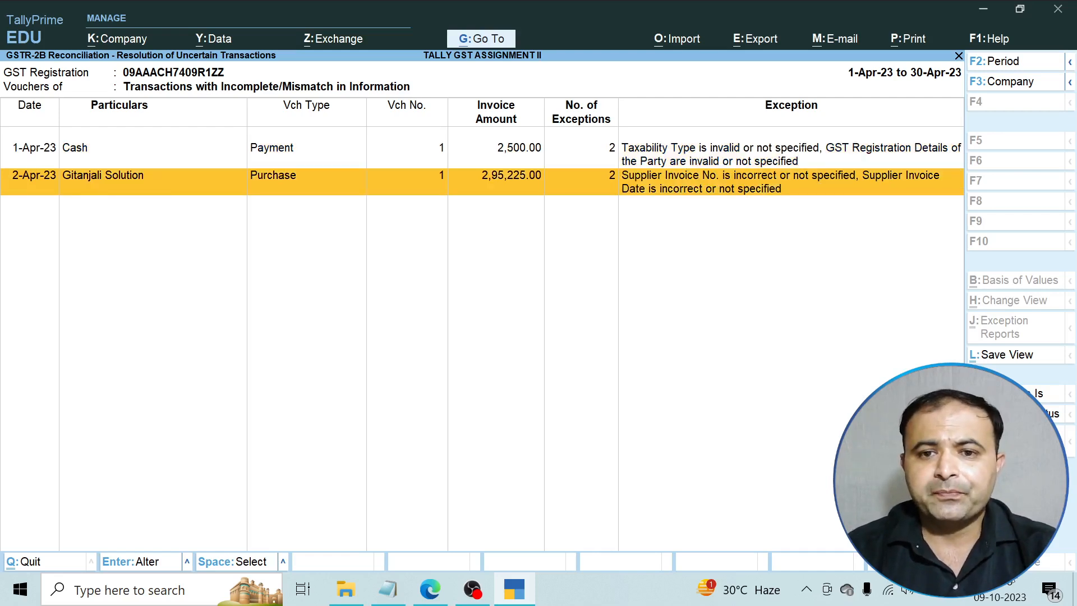
key("Return")
key("ctrl")
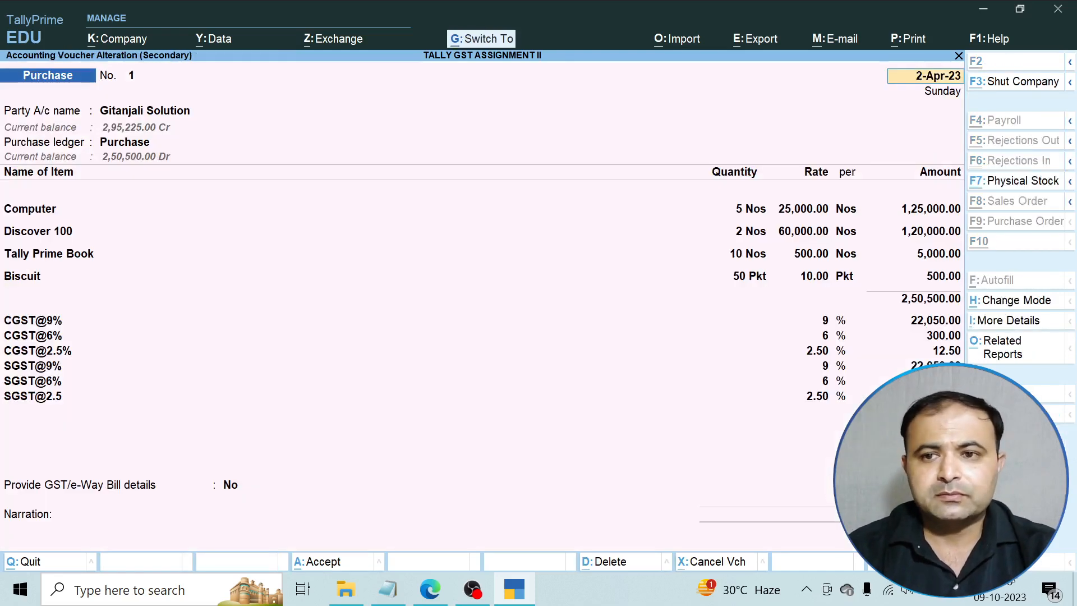
key("ctrl+a")
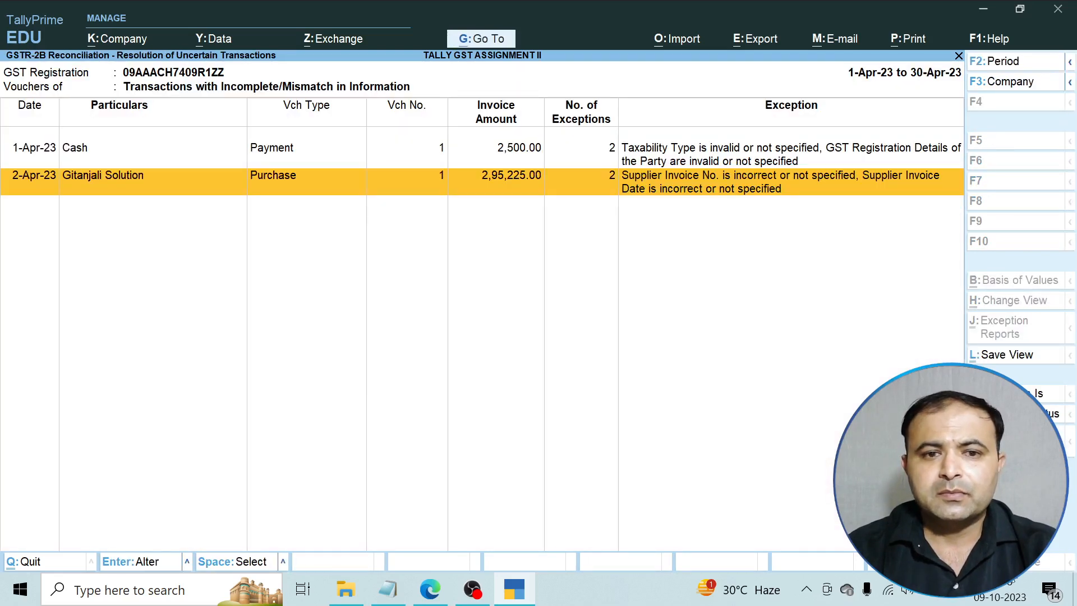
key("Return")
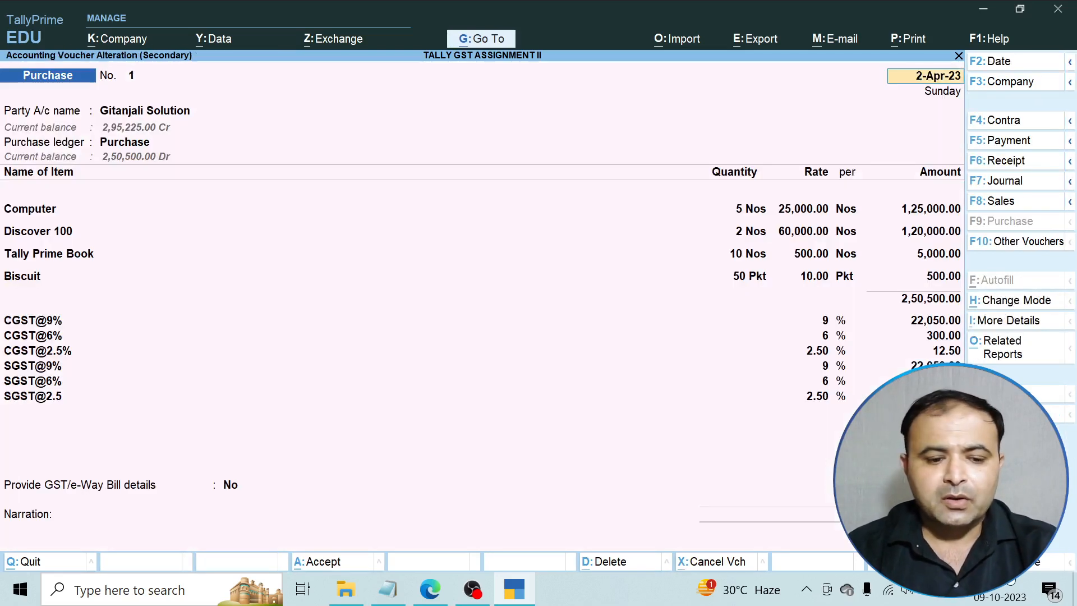
type("1-4-2023")
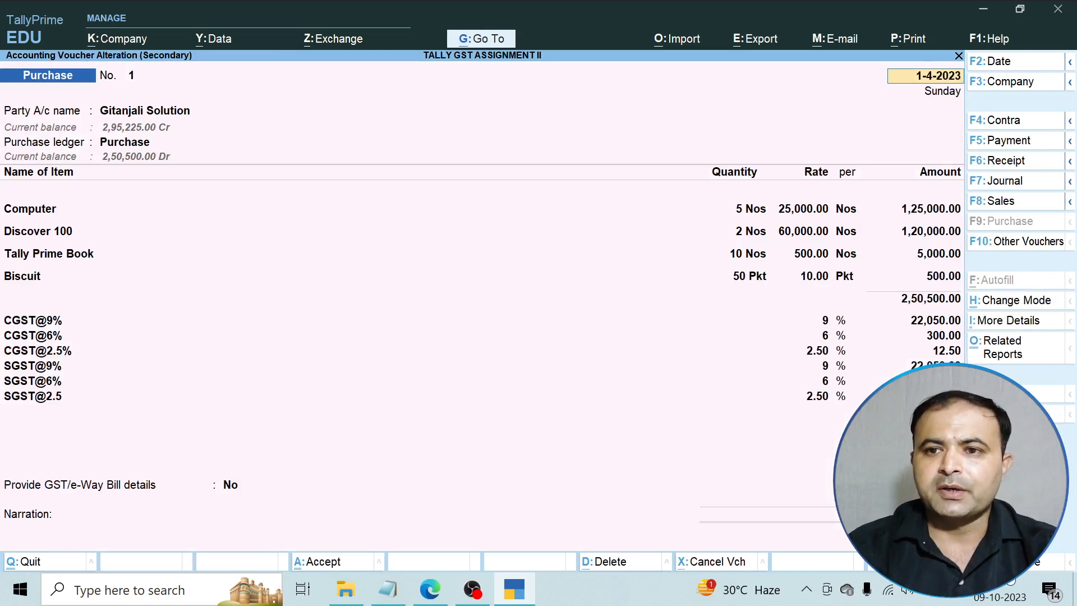
Confirm the new date, keeping Gitanjali Solution as supplier, Purchase ledger, and No GST/e-Way Bill details.
key("Return")
key("Return")
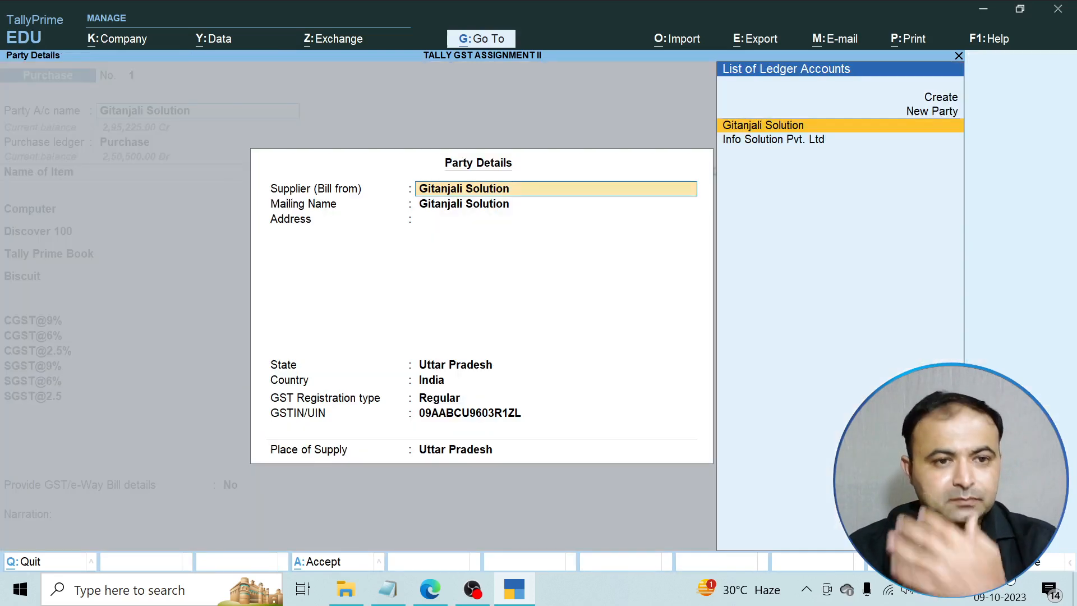
key("Return")
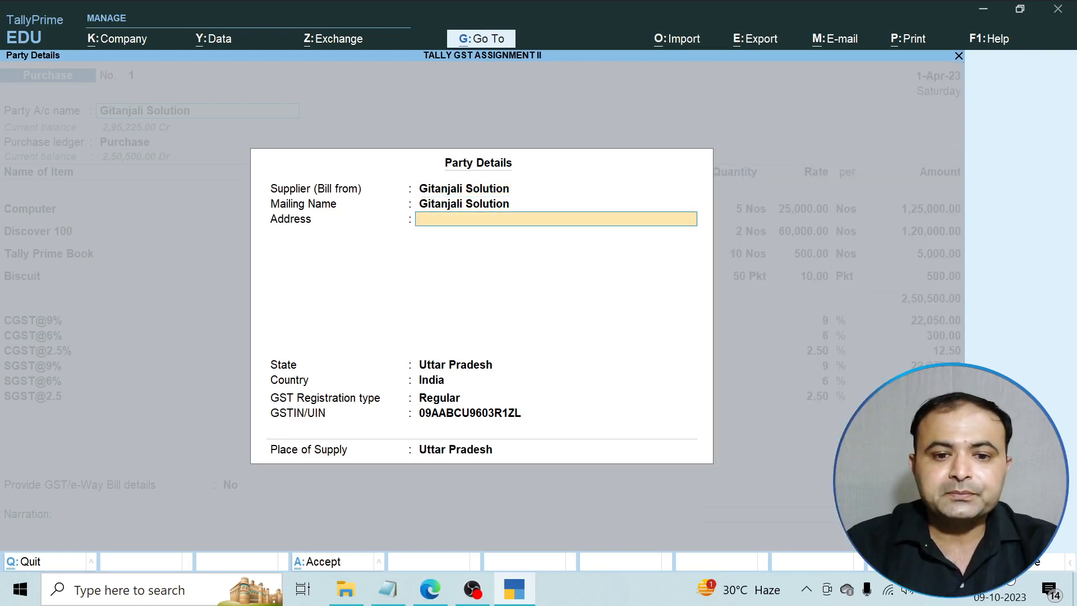
key("Return")
key("Return")
key("Return")
key("Return")
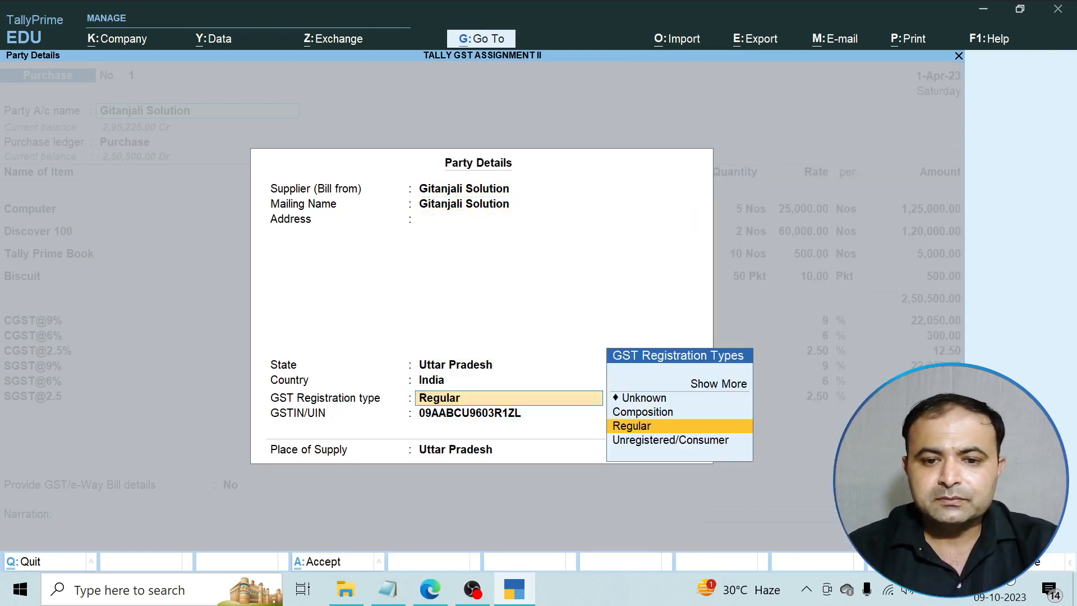
key("Return")
key("Return")
key("Return")
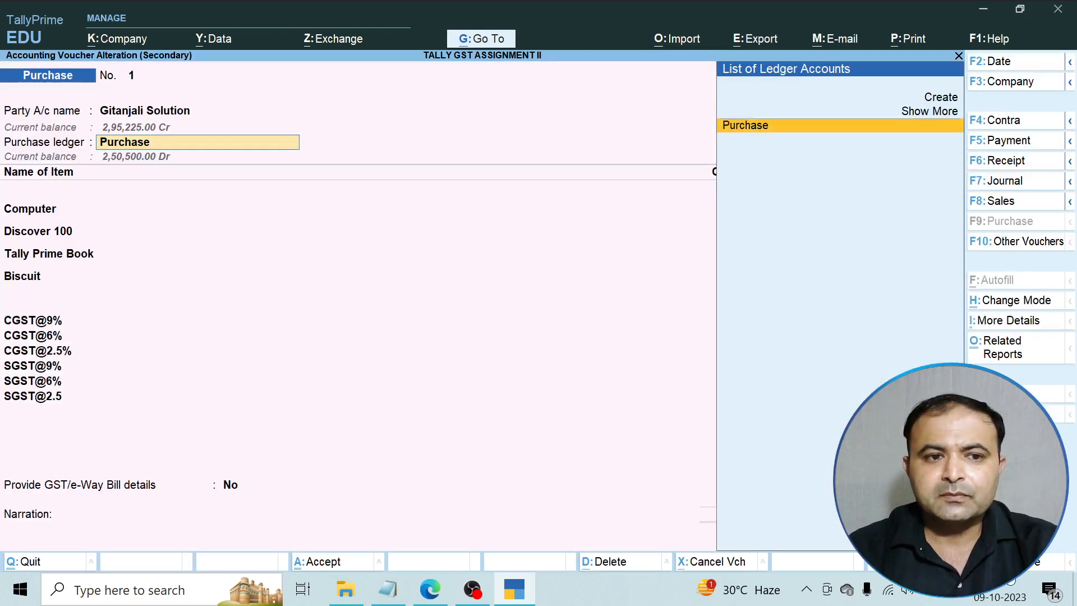
key("Return")
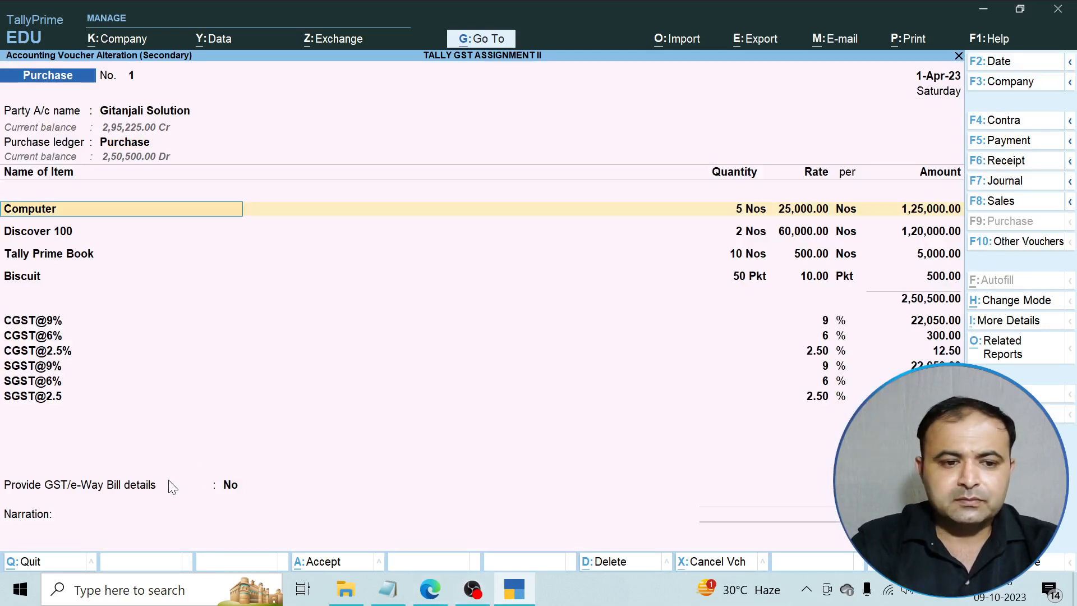
left_click(114, 487)
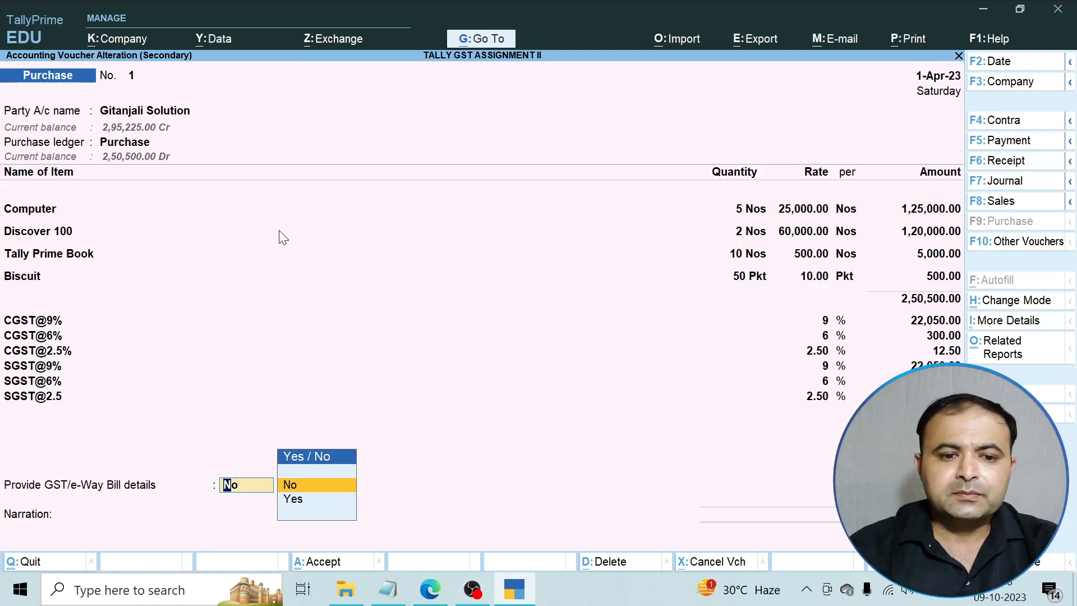
key("Return")
key("Return")
key("Return")
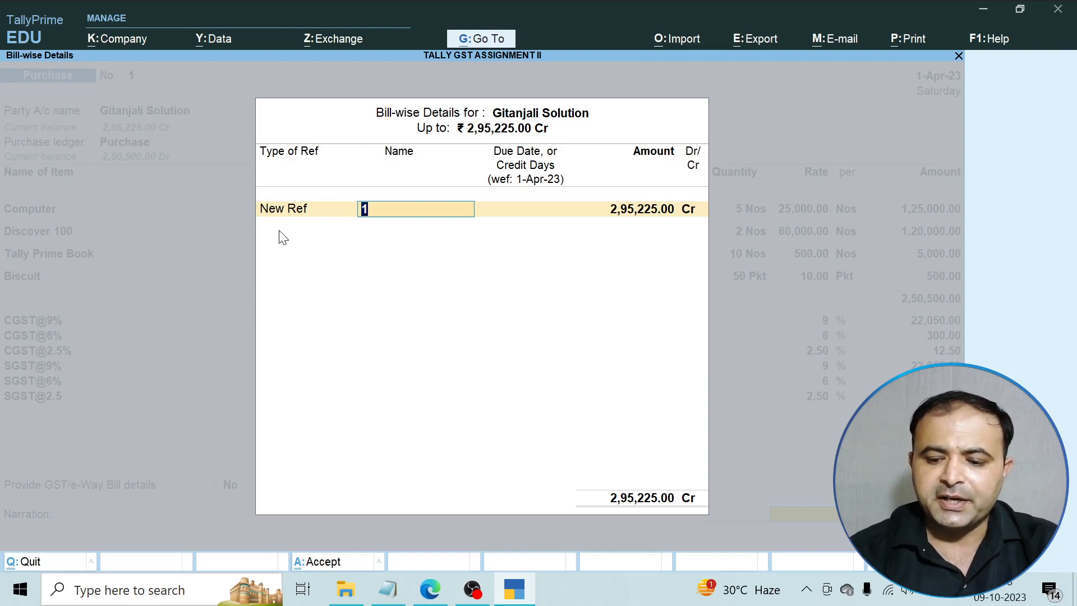
Set the bill-wise reference to New Ref 11 for 2,95,225.00.
type("1")
key("Return")
key("Return")
key("Return")
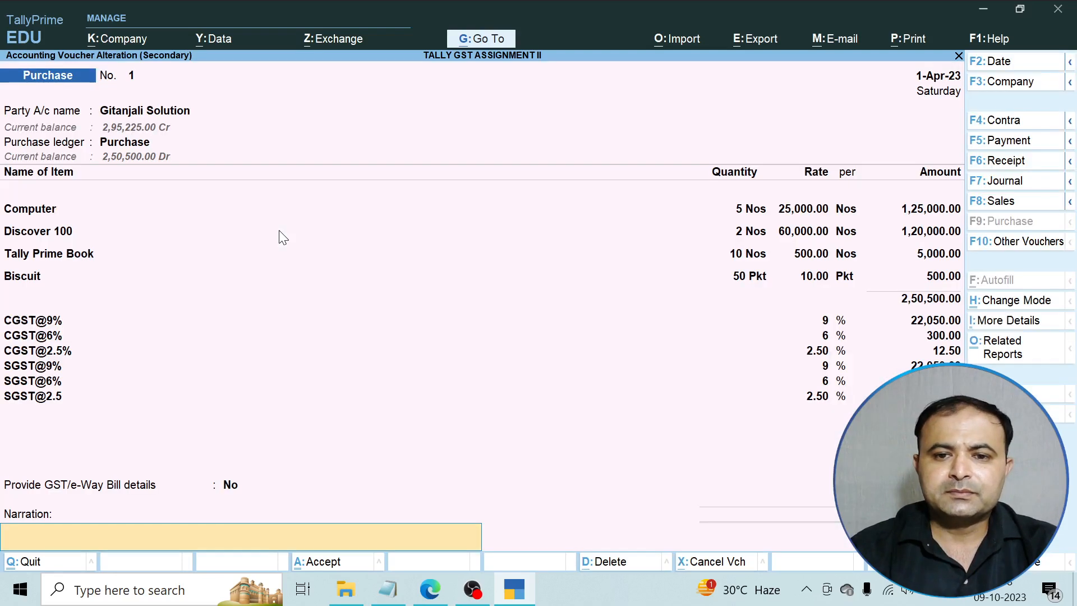
key("Return")
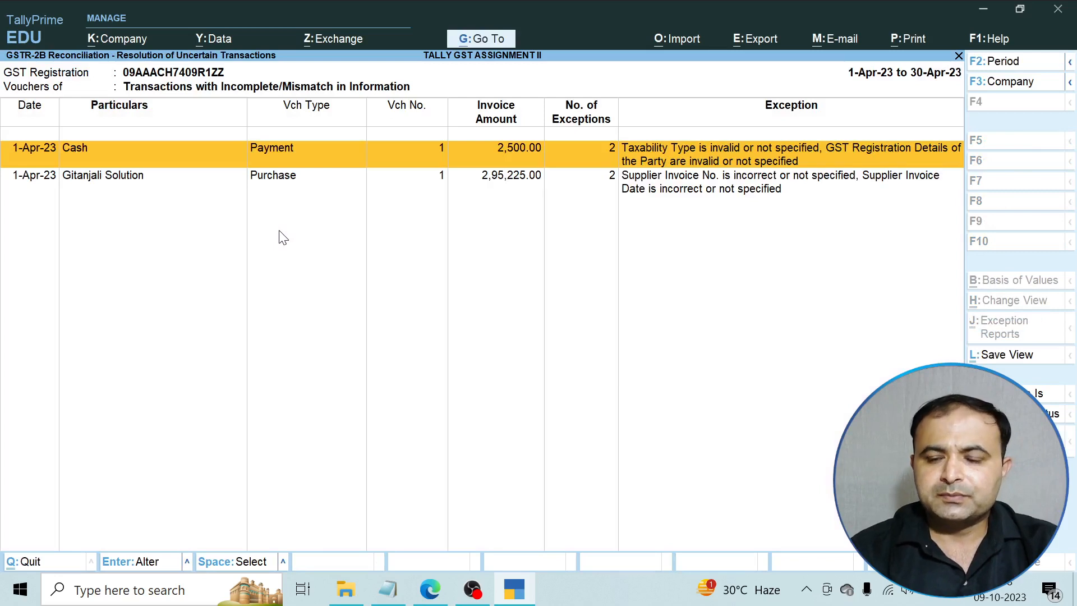
Open Gitanjali Solution's ledger from its purchase voucher and review the ledger configuration options.
key("Down")
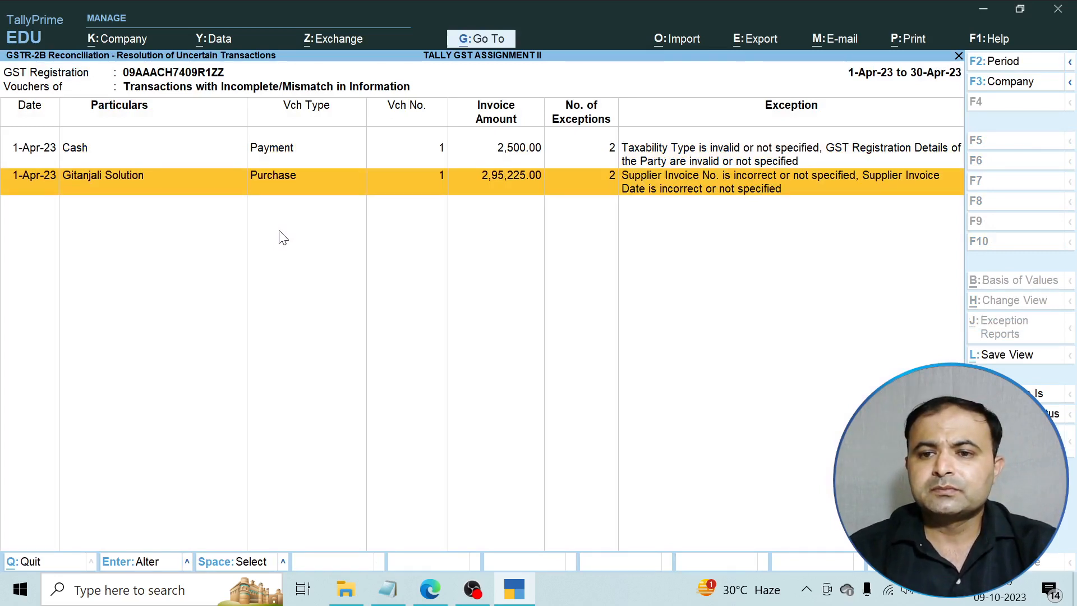
key("Return")
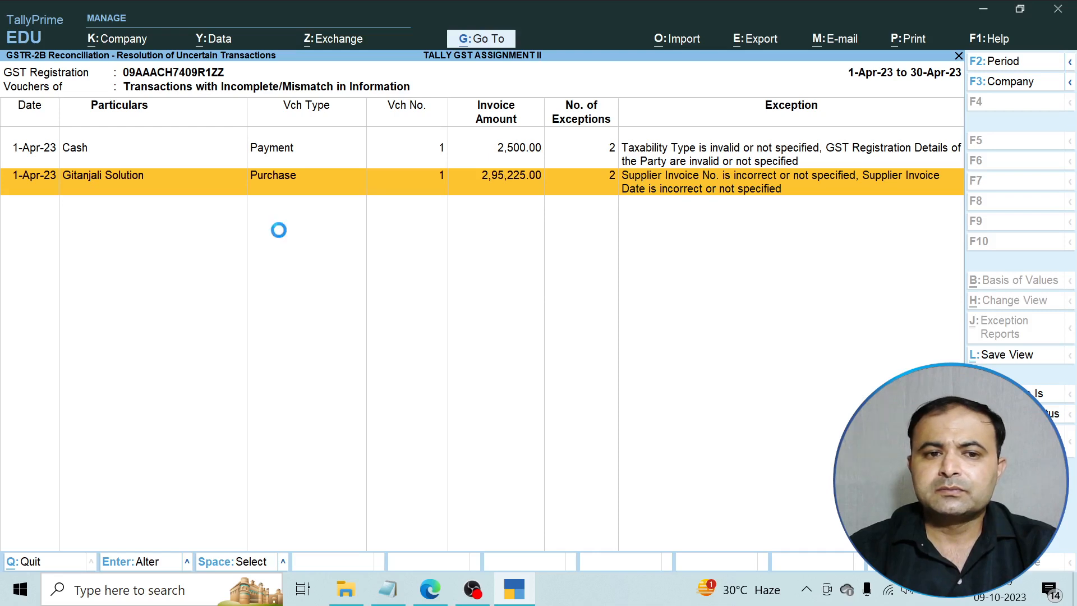
key("Return")
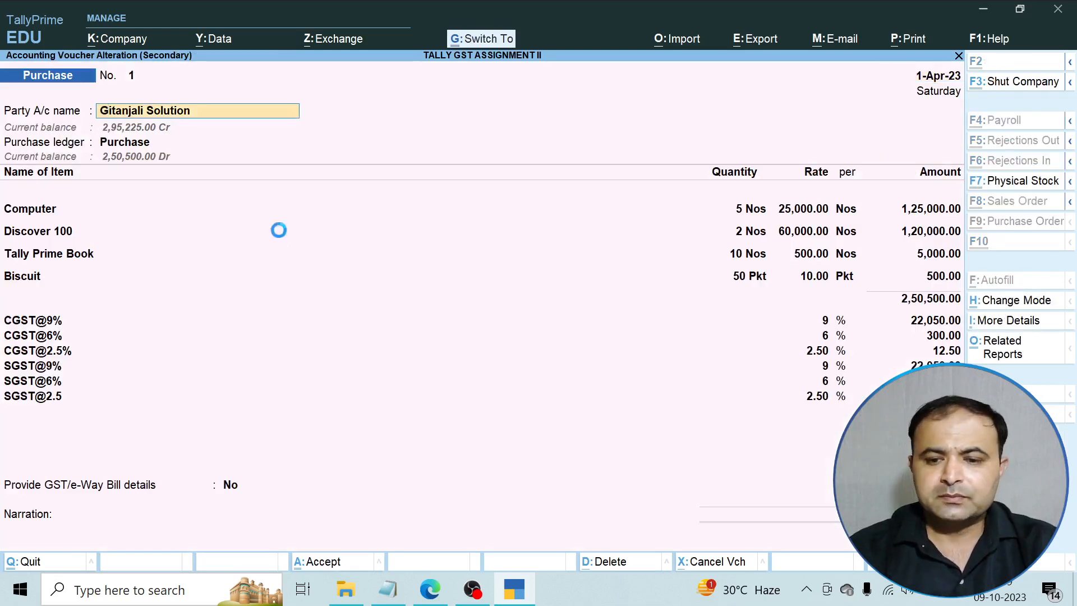
key("ctrl+Return")
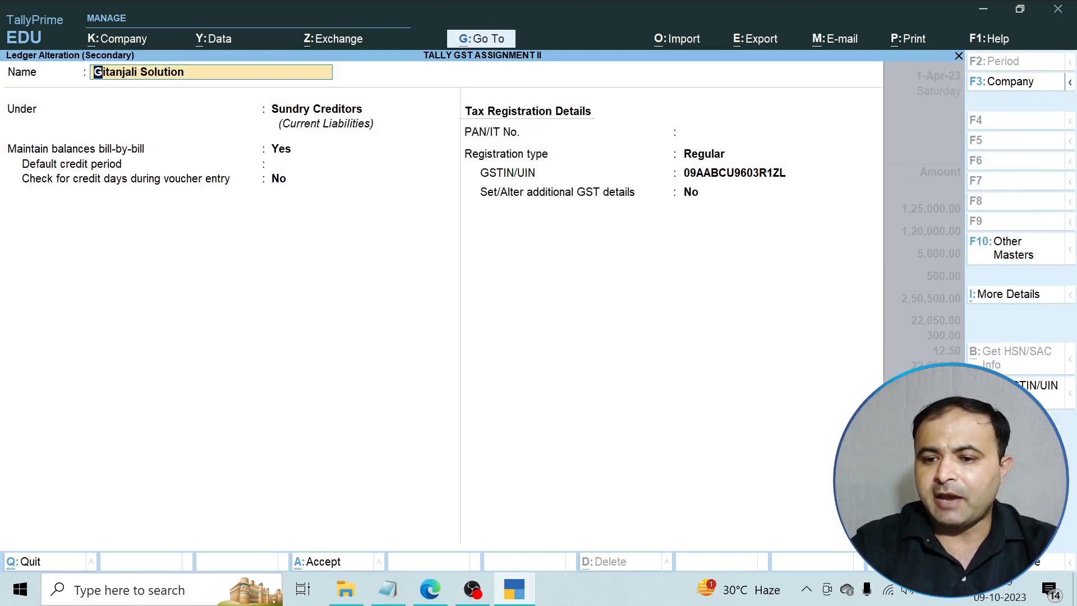
key("F12")
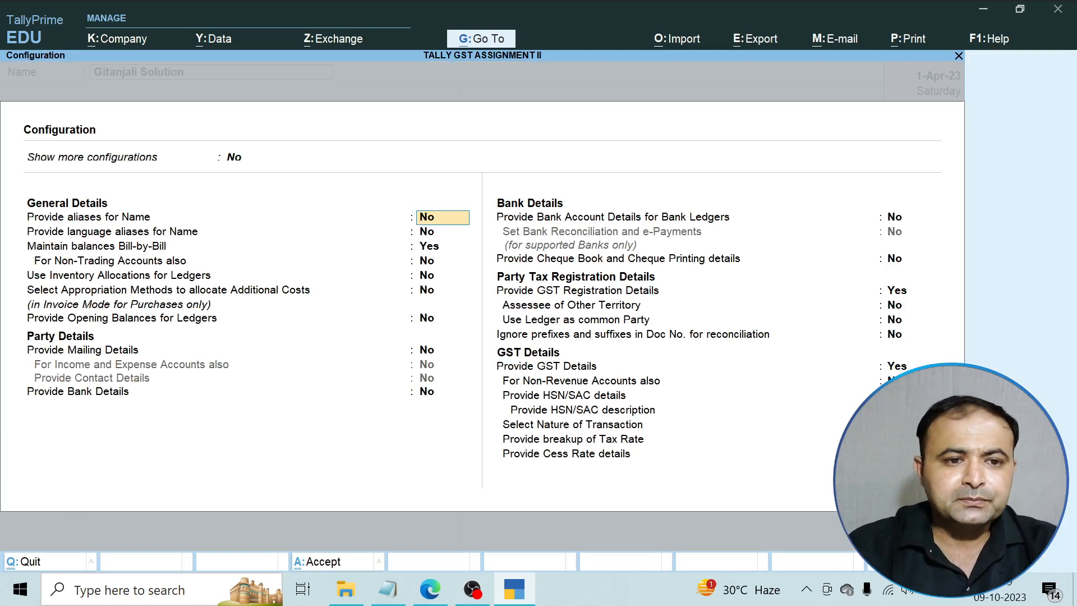
key("Return")
key("Return")
key("Return")
key("Return")
key("Return")
key("Return")
key("Return")
key("Return")
key("Return")
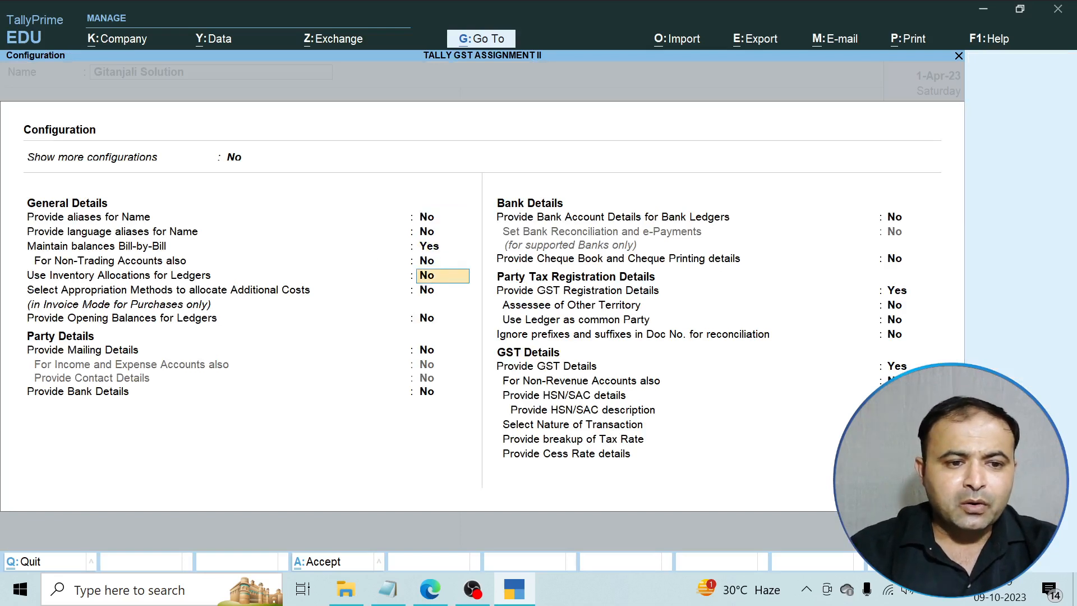
key("Return")
key("Return")
key("Return")
key("Return")
key("Return")
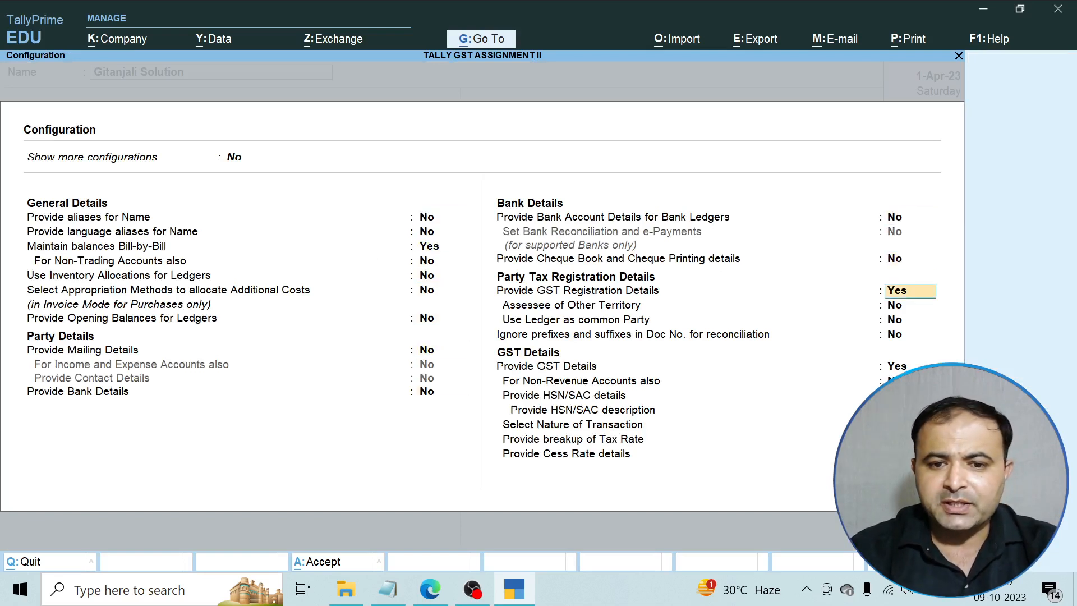
key("Return")
key("Return")
key("Return")
key("Return")
key("Return")
key("Return")
key("Return")
key("Return")
key("Return")
key("Return")
key("Return")
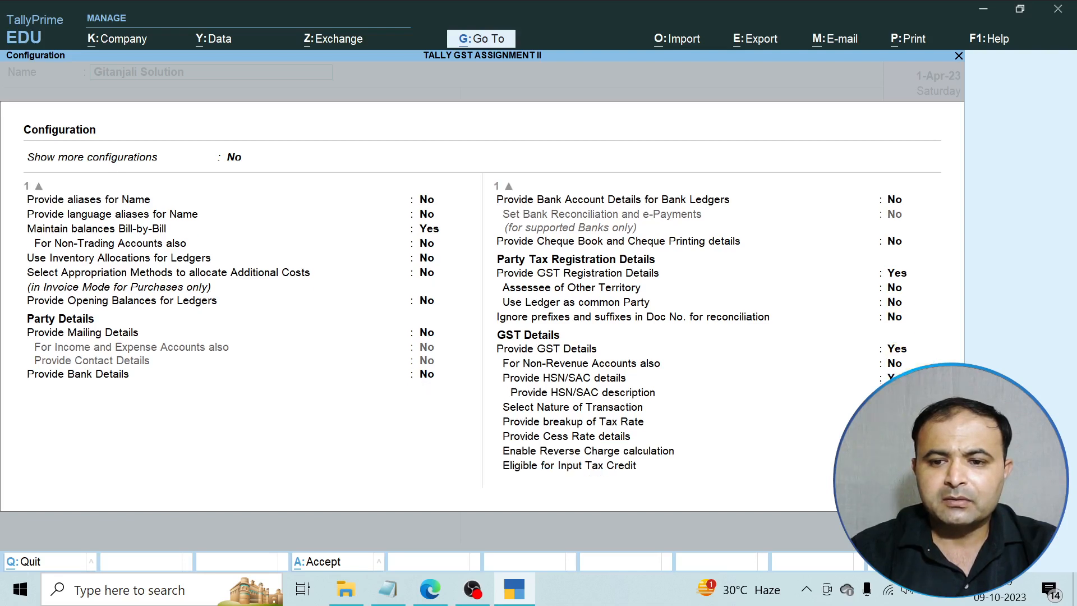
Keep Regular registration, set additional GST details to Yes with Uttar Pradesh, and save the ledger.
key("Return")
key("Return")
key("Return")
key("Return")
key("Return")
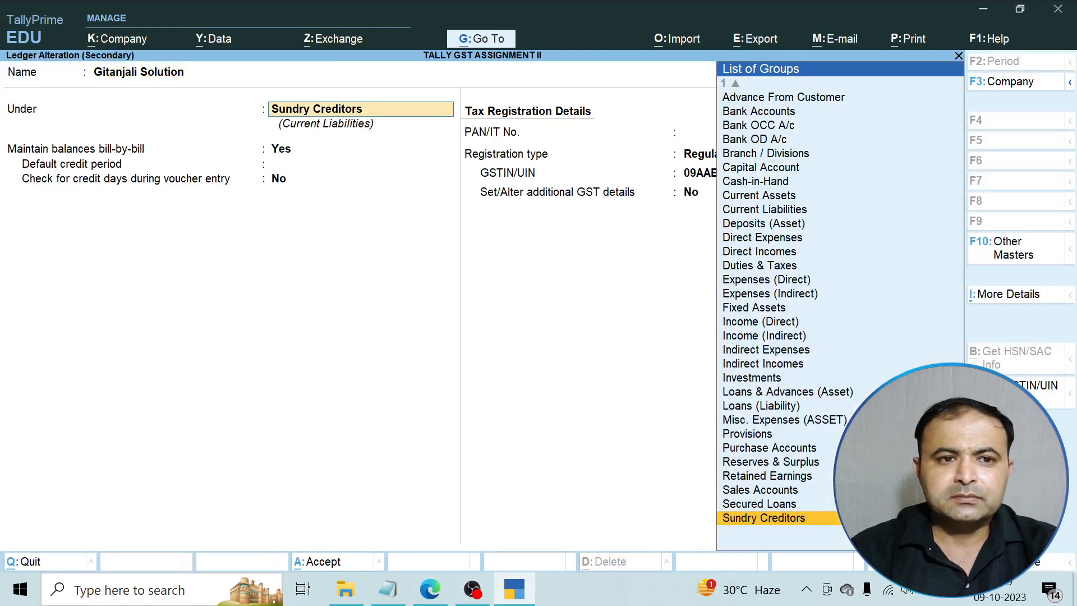
key("Return")
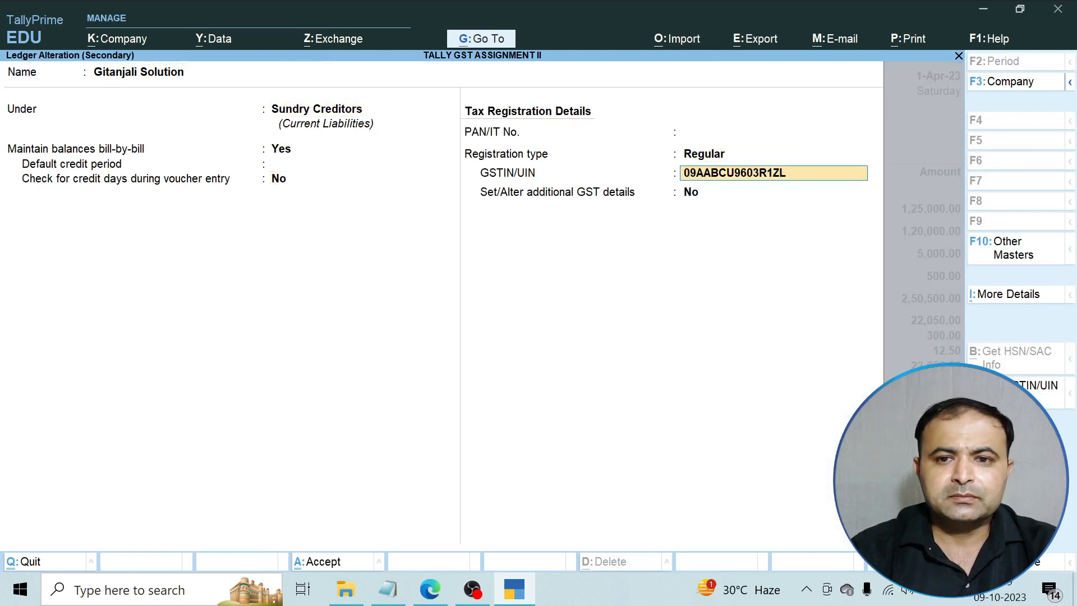
key("Return")
type("yes")
key("Return")
key("Return")
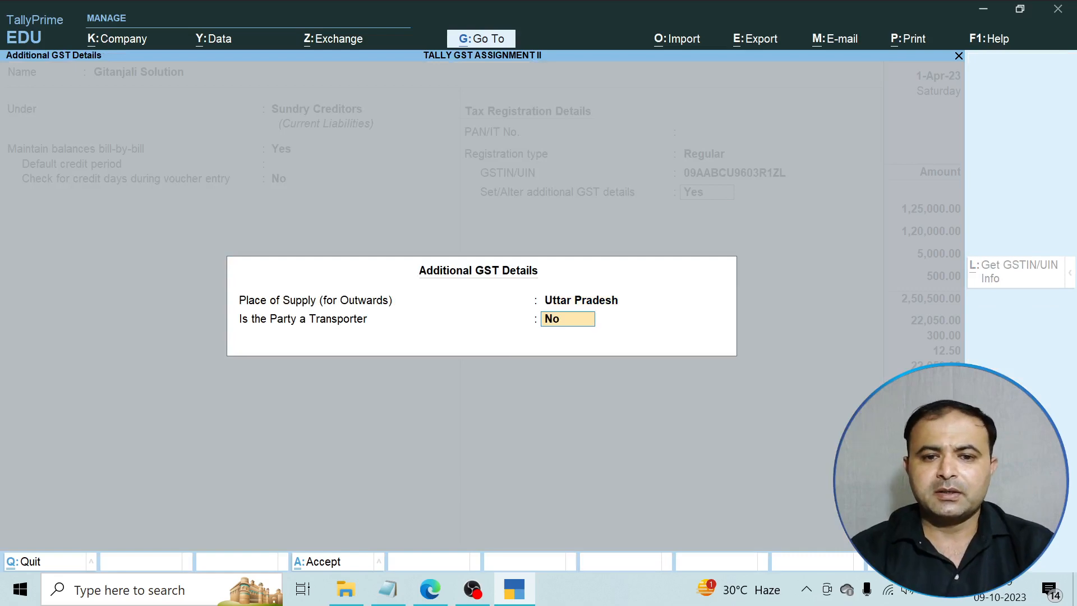
key("Return")
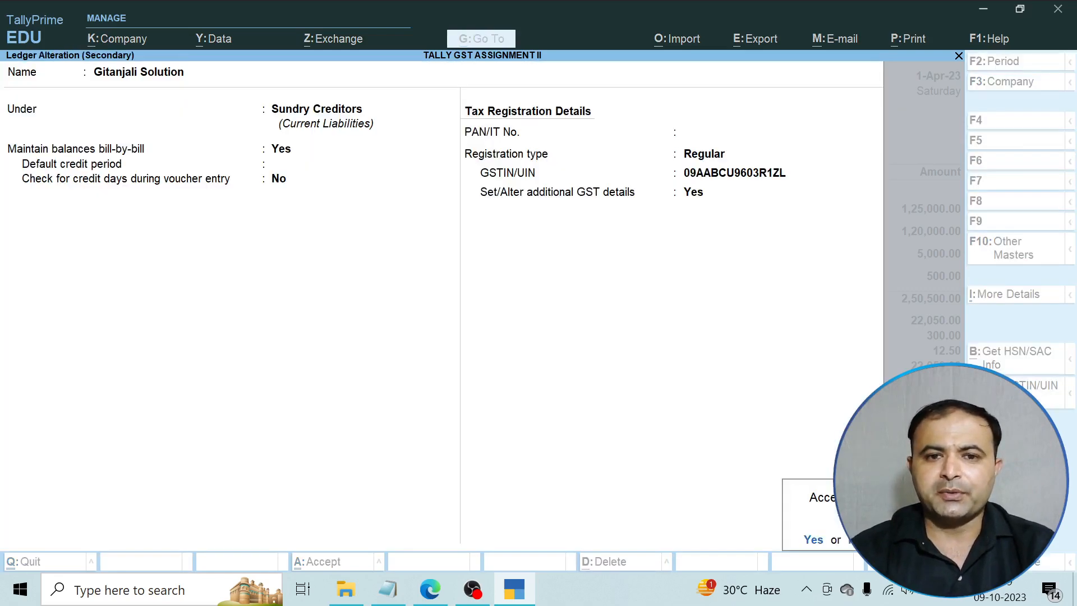
key("Return")
key("Return")
key("Return")
key("Return")
key("Return")
key("Return")
key("Return")
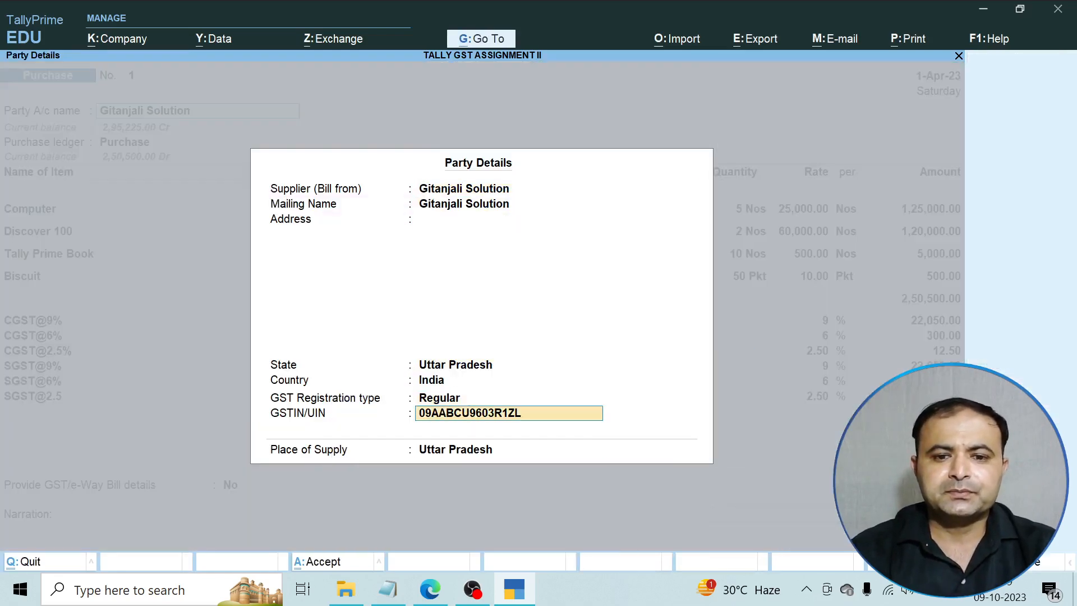
key("Return")
key("Return")
key("Return")
key("Return")
key("Return")
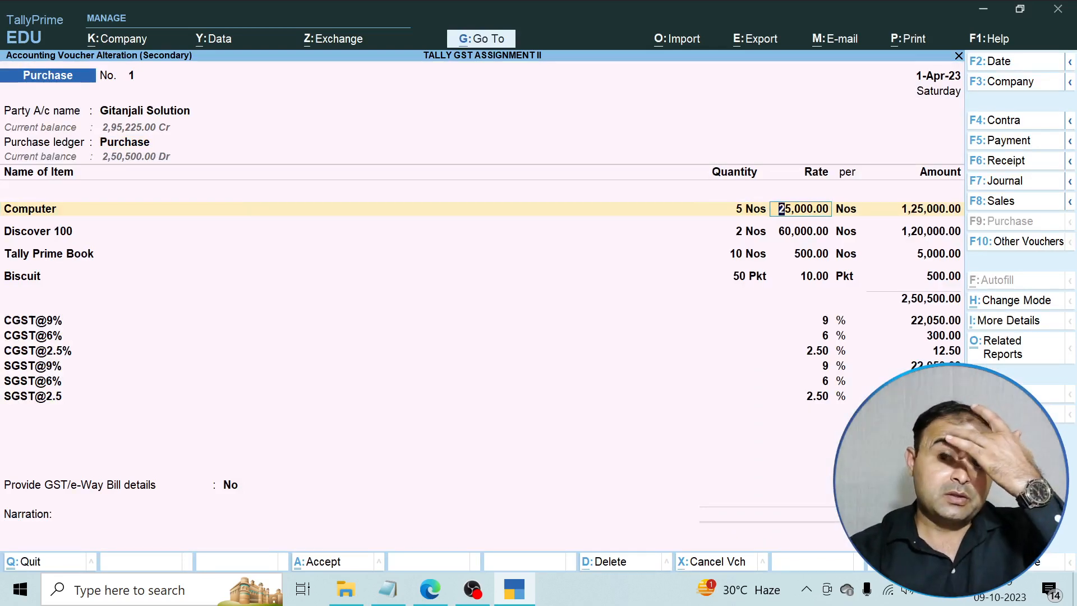
Check the Computer item's GST rate and HSN/SAC details, then save the purchase voucher.
key("Return")
key("Return")
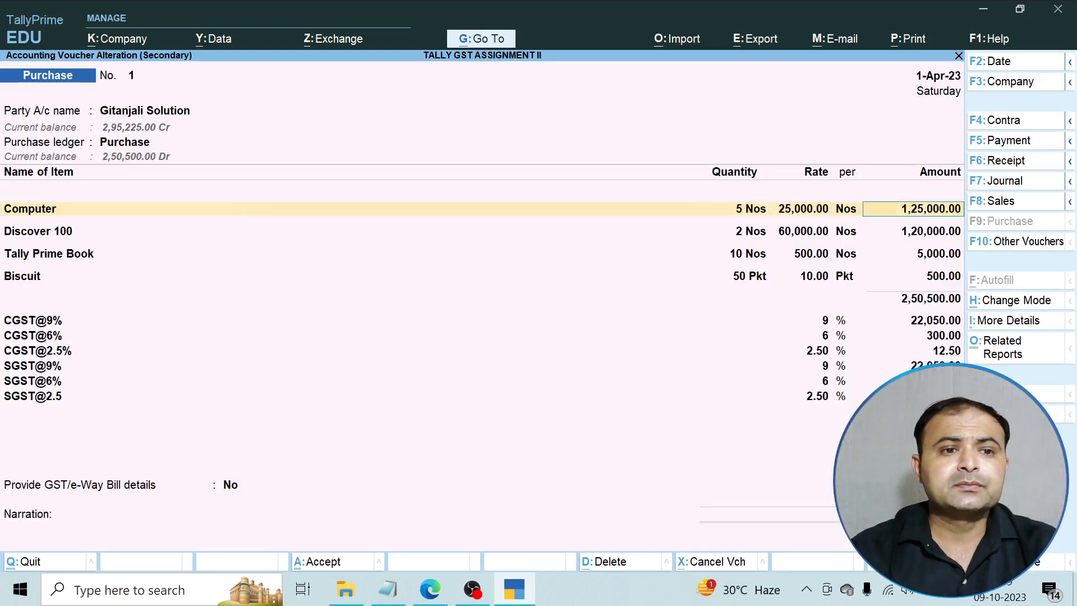
key("Return")
key("Return")
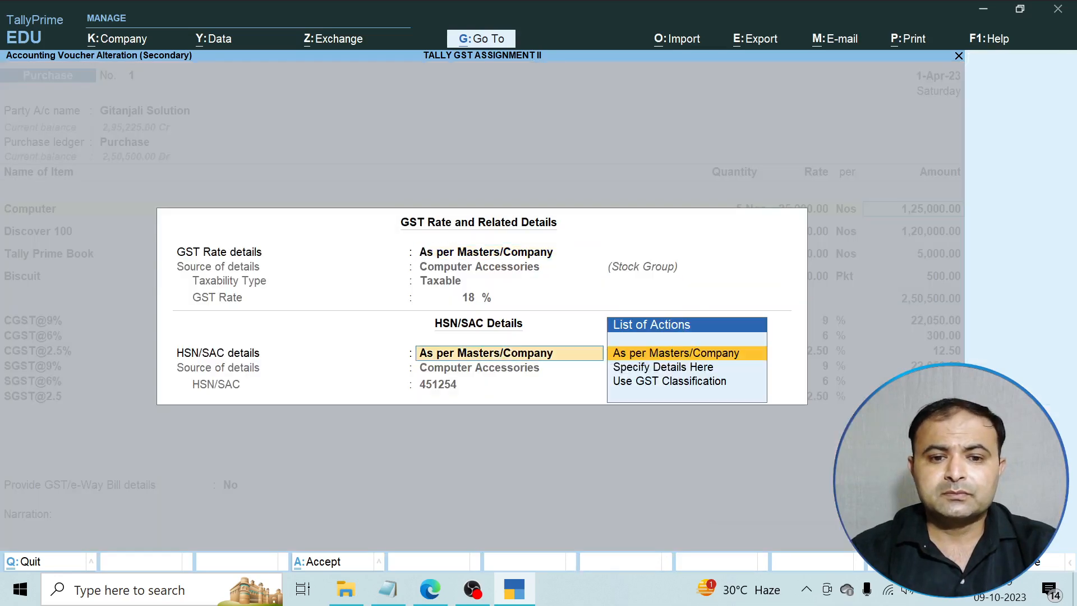
key("Return")
key("Return")
key("Return")
key("Return")
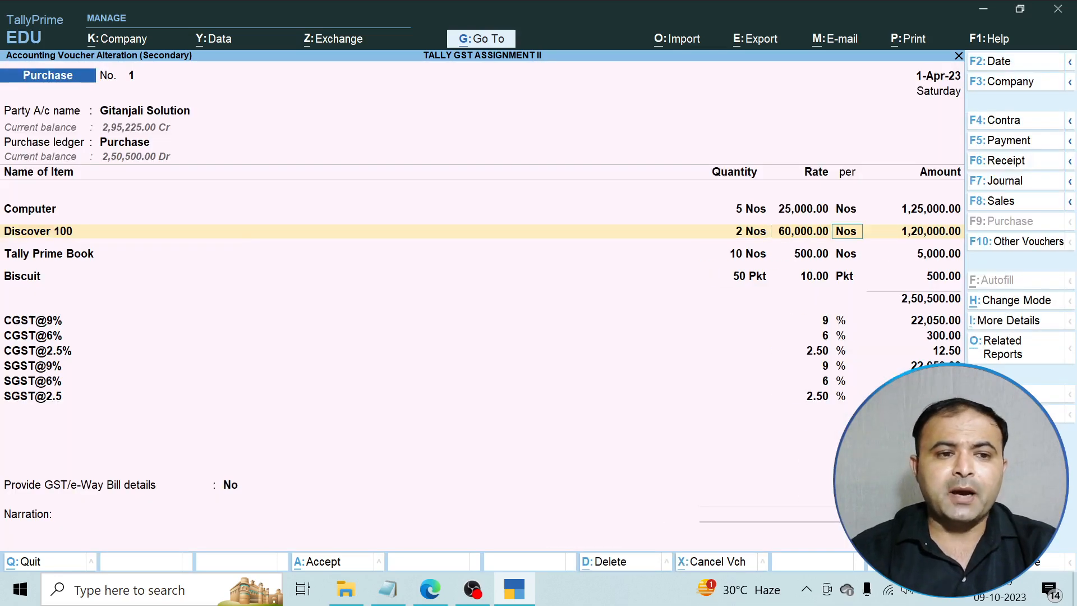
key("Return")
key("ctrl")
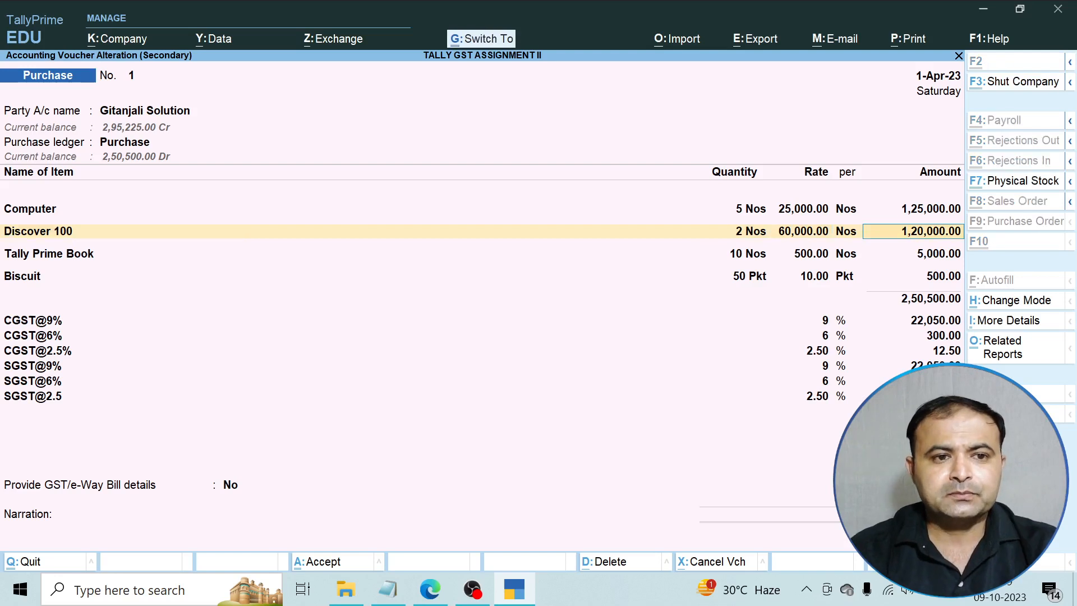
key("ctrl+a")
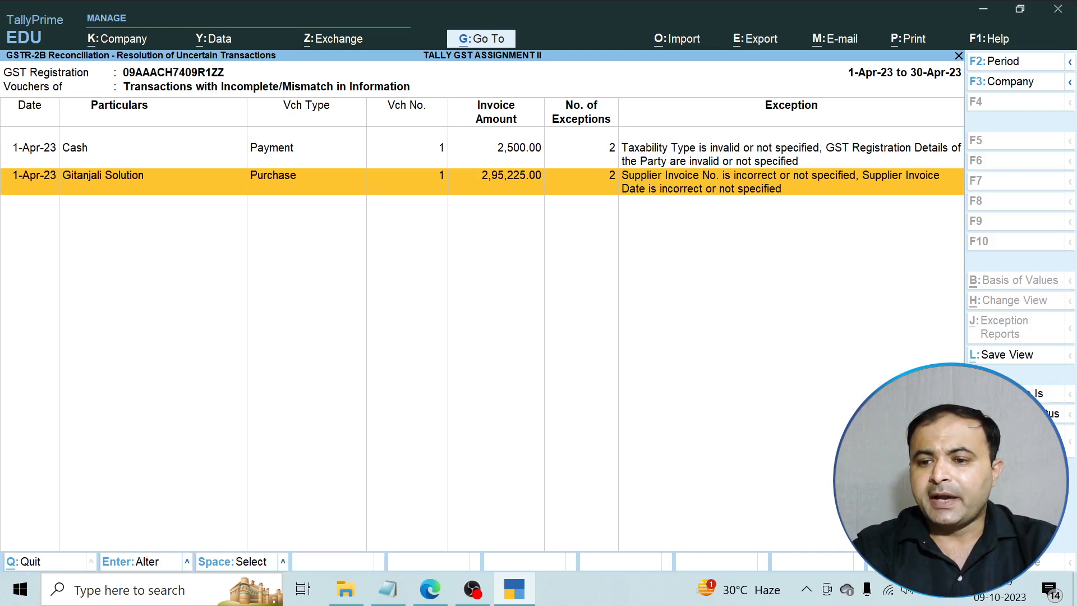
Save the report view and update the transaction's GST status to System Inferred.
left_click(1004, 356)
key("Return")
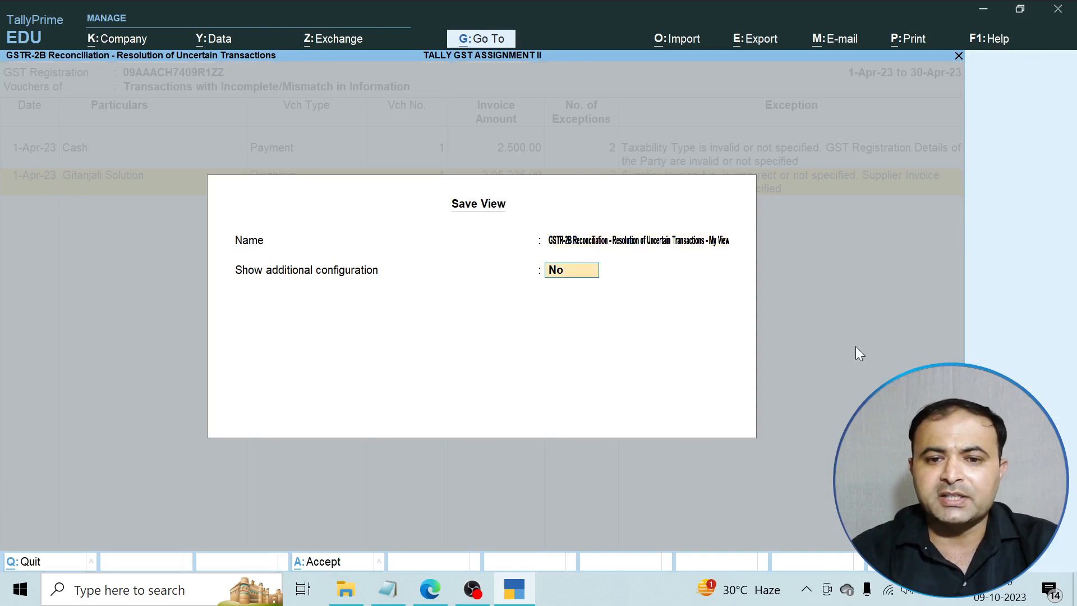
key("Return")
key("Return")
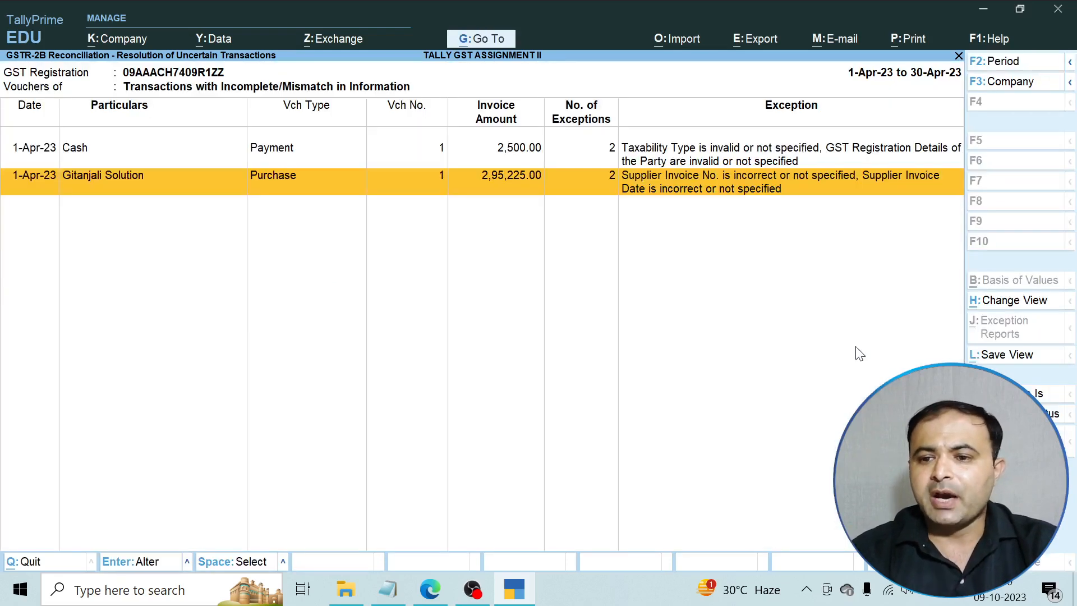
key("alt+s")
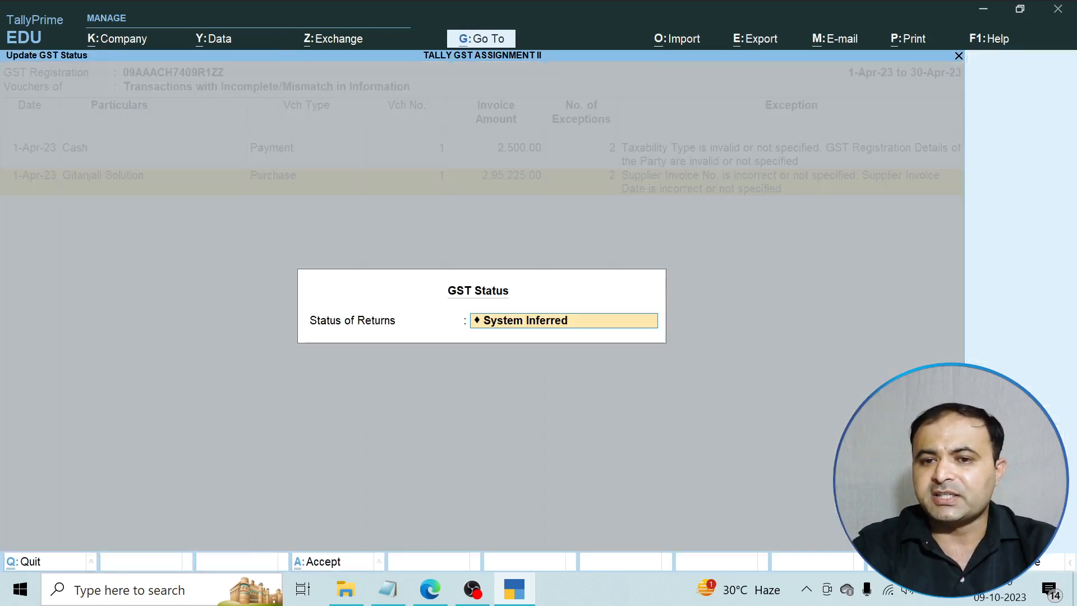
key("Return")
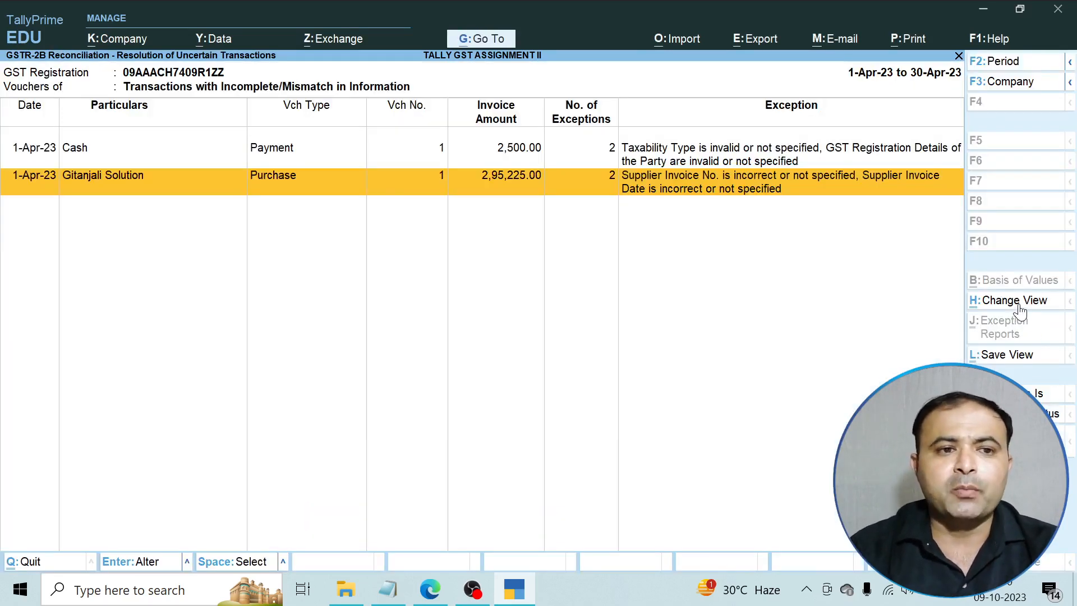
Back out through the GSTR-2B reconciliation summaries and close the report.
key("Escape")
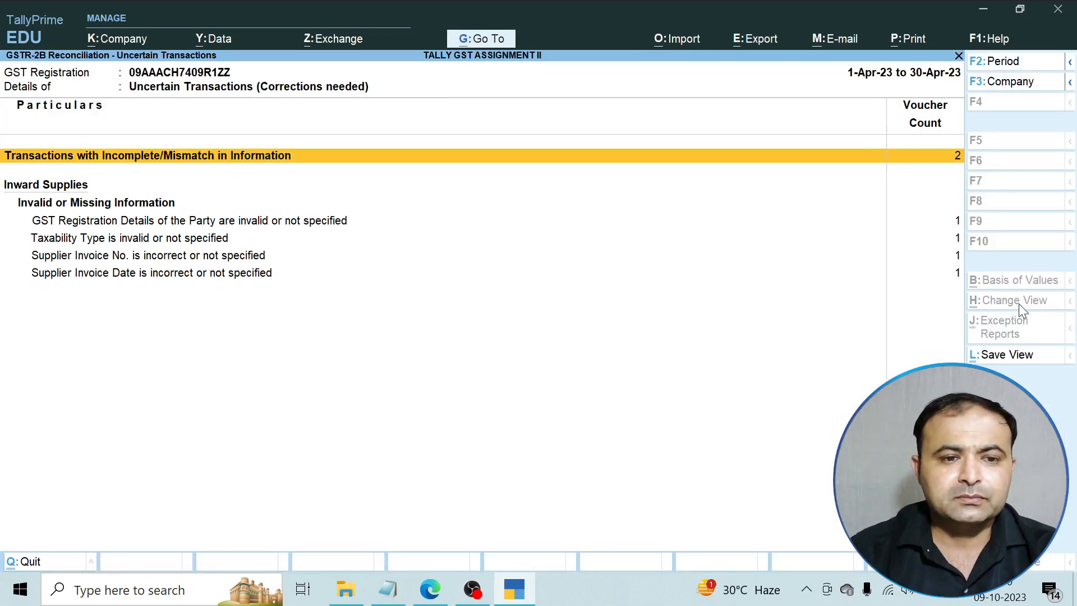
key("Down")
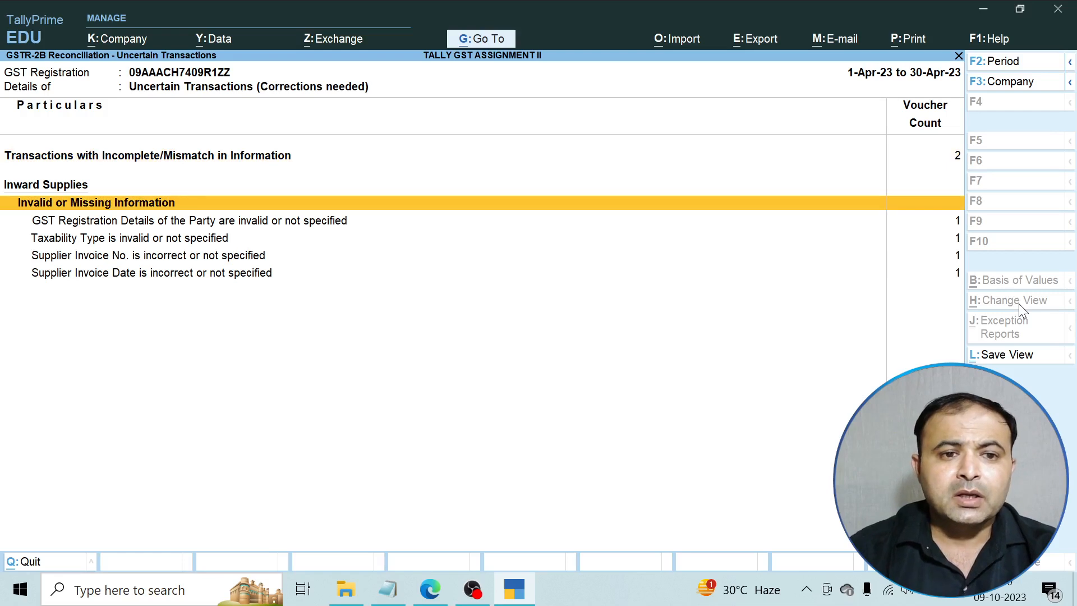
key("Escape")
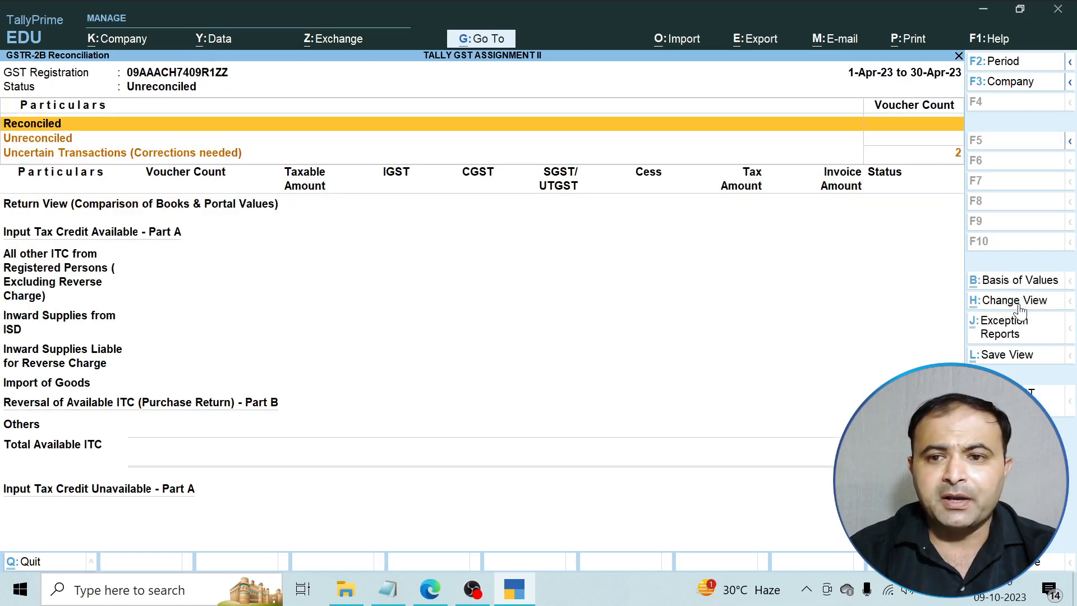
key("Down")
key("Down")
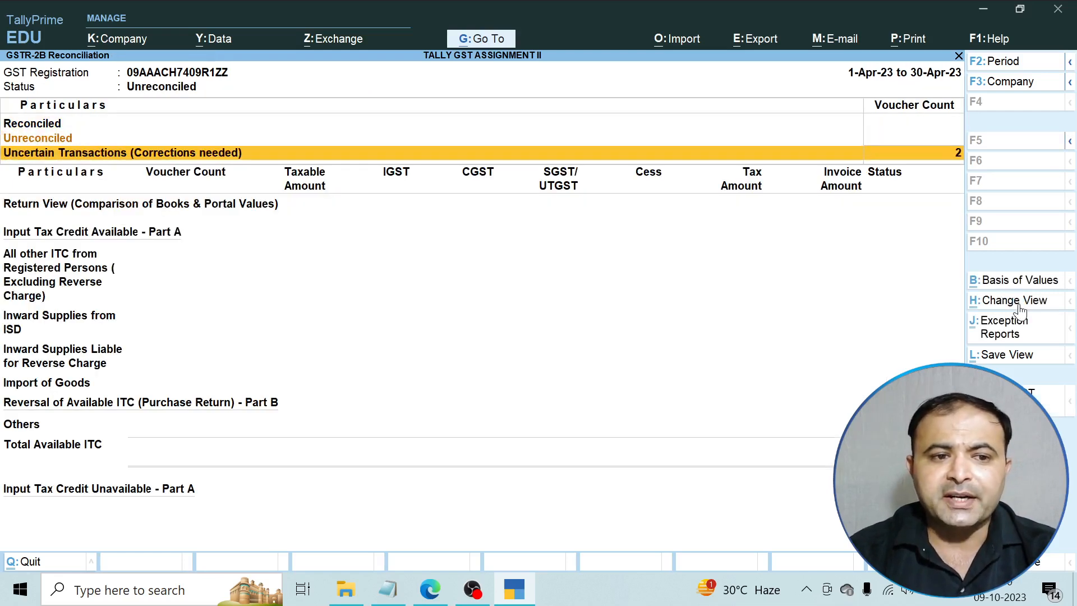
key("Down")
key("Escape")
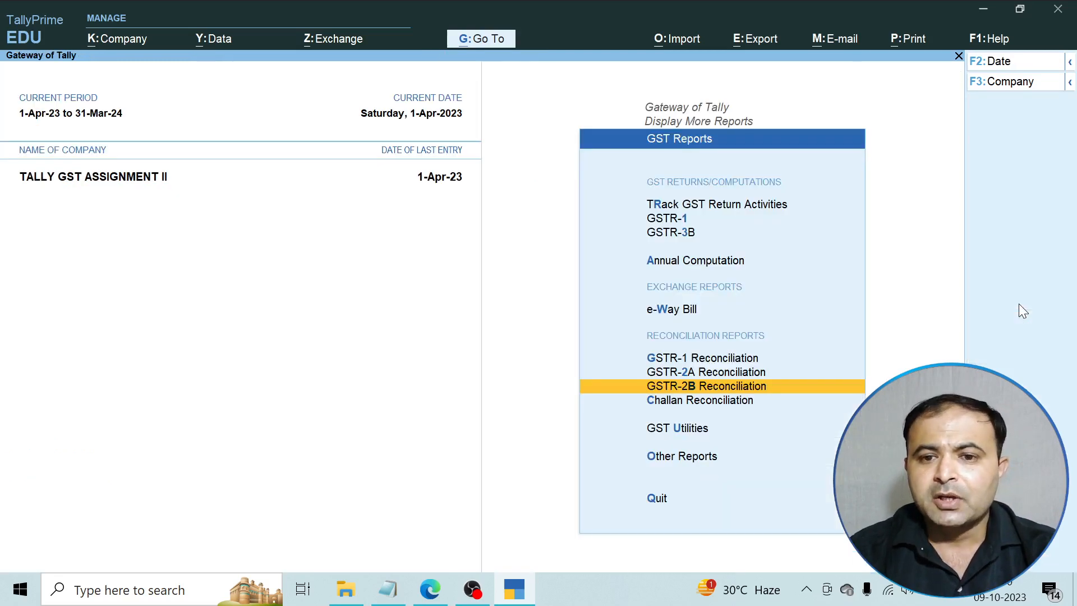
Open and review the GSTR-3B return report twice from GST Reports.
key("Up")
key("Up")
key("Up")
key("Up")
key("Up")
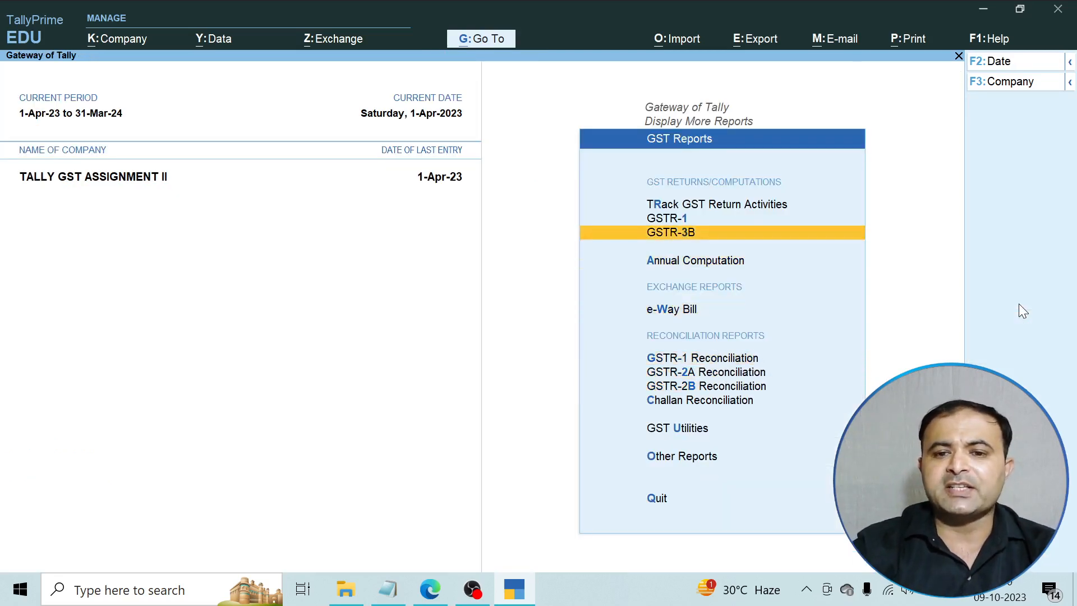
key("Return")
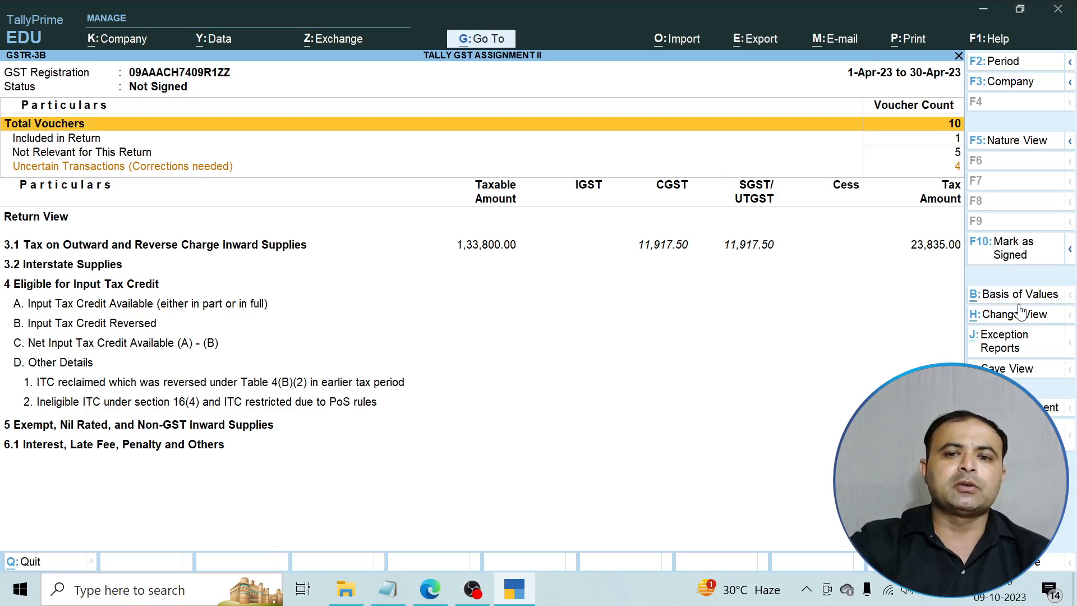
key("Escape")
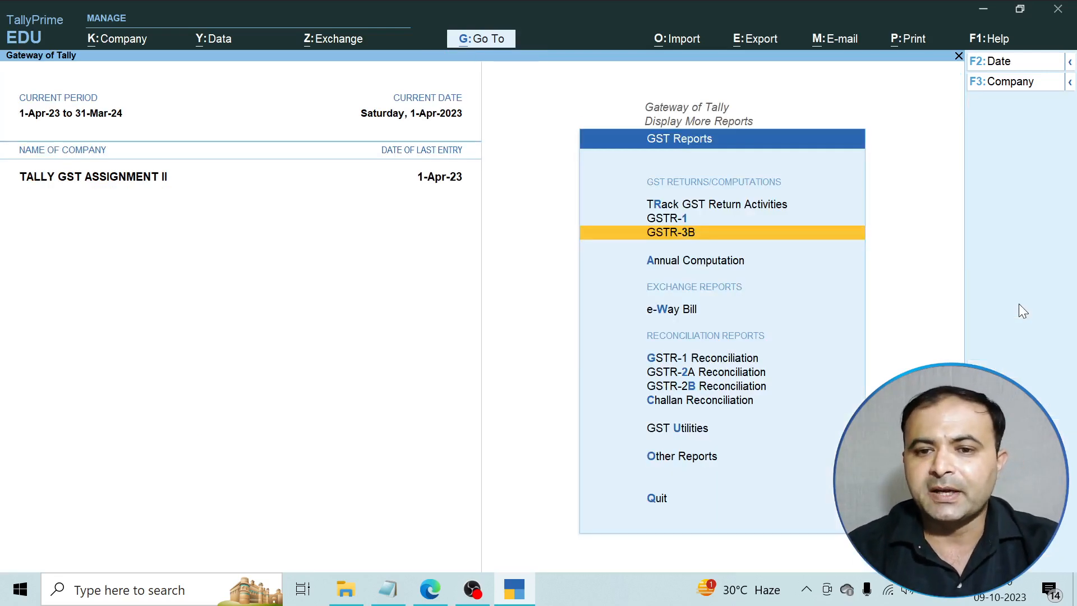
key("Return")
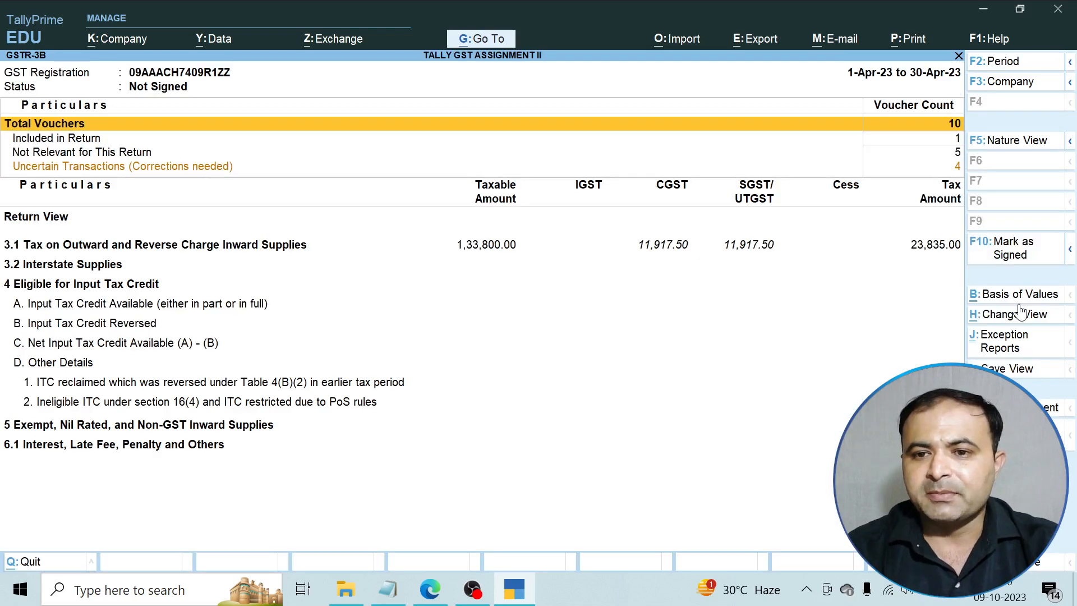
key("Escape")
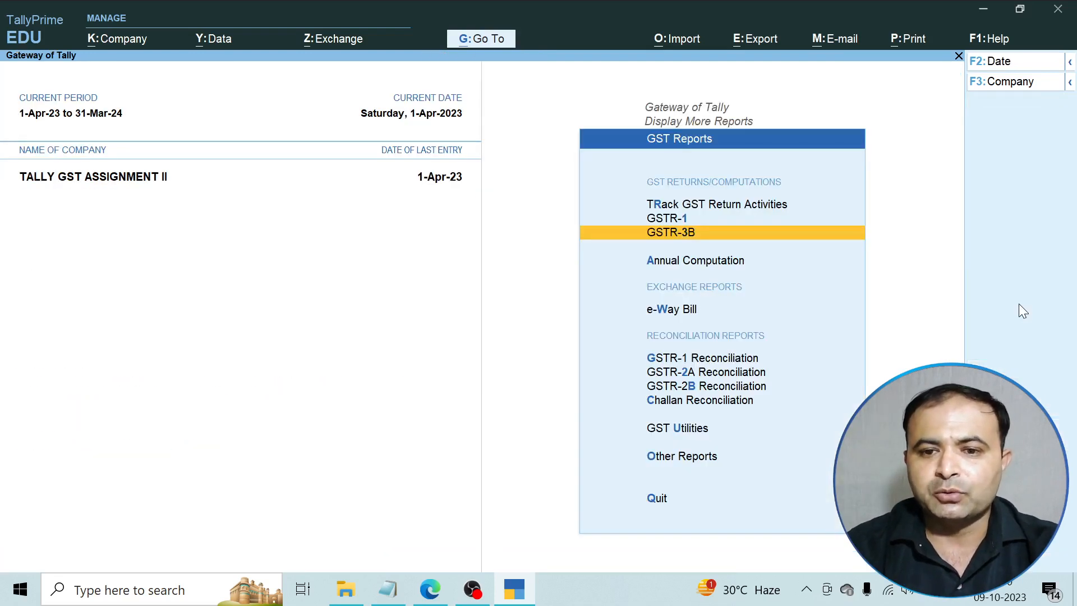
Review GSTR-2B Reconciliation and Challan Reconciliation, then leave the GST Reports menu.
key("Down")
key("Down")
key("Down")
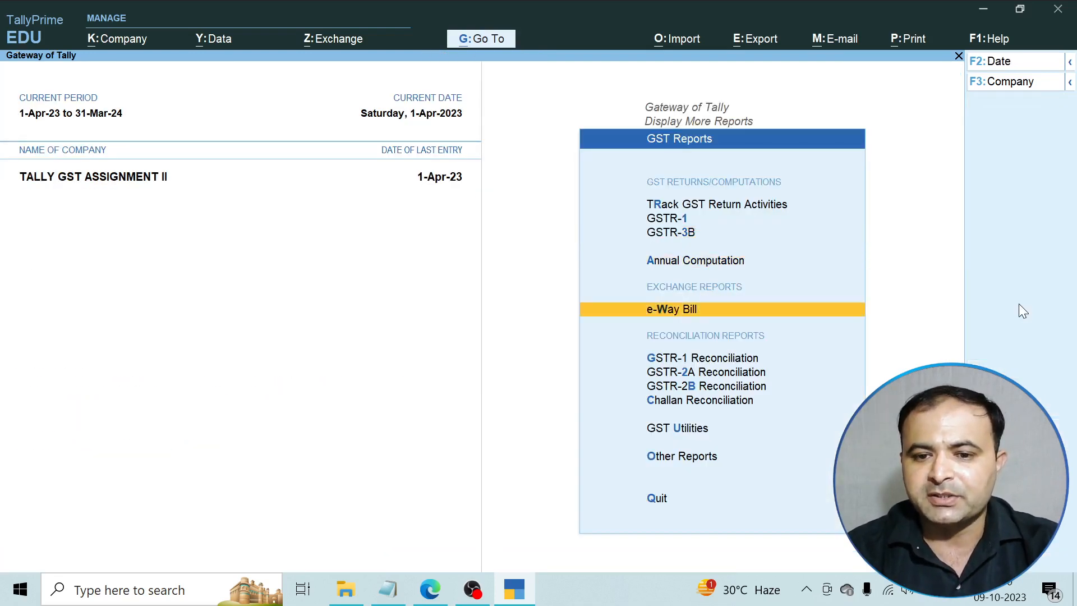
key("Down")
key("Down")
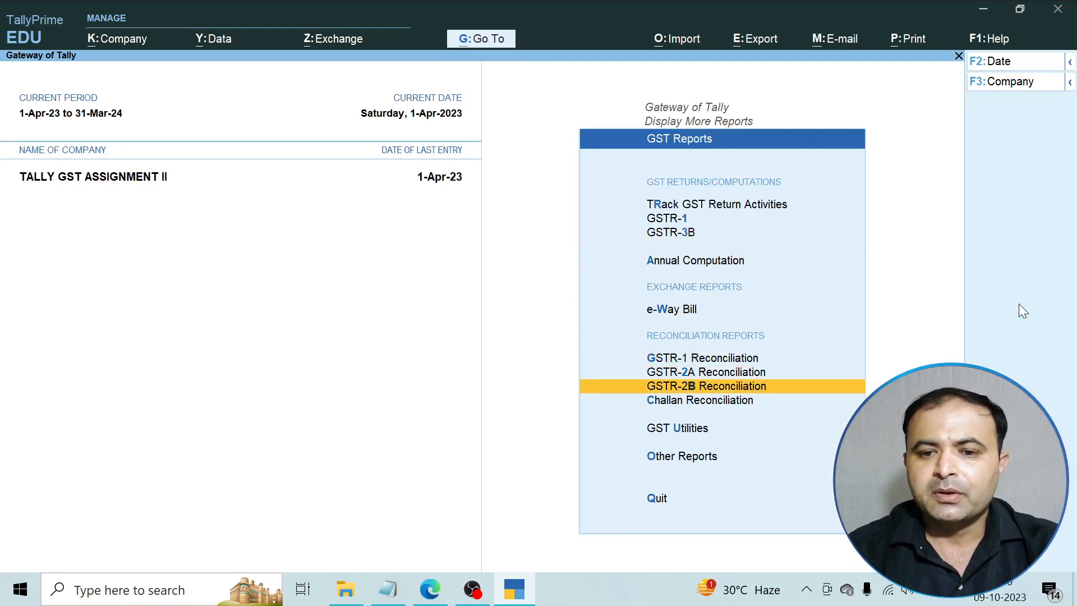
key("Return")
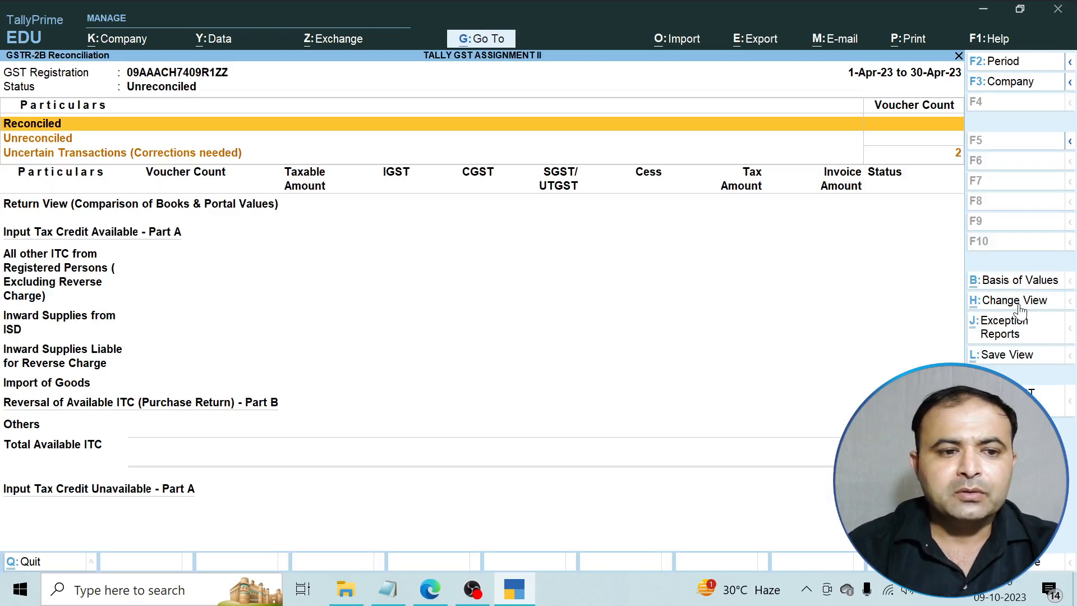
key("Escape")
key("Down")
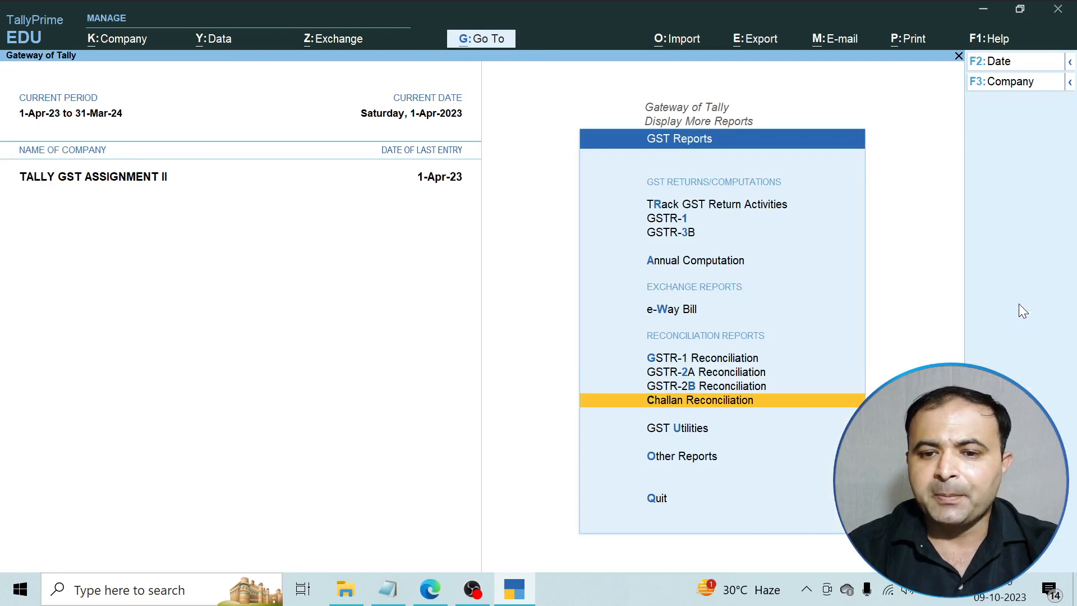
key("Return")
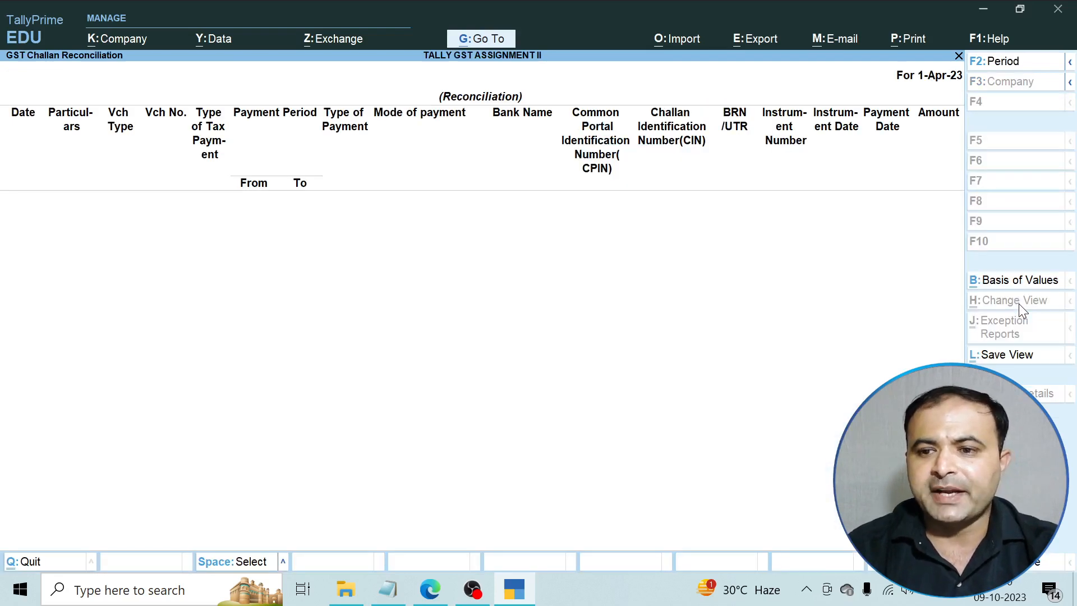
key("Escape")
key("Escape")
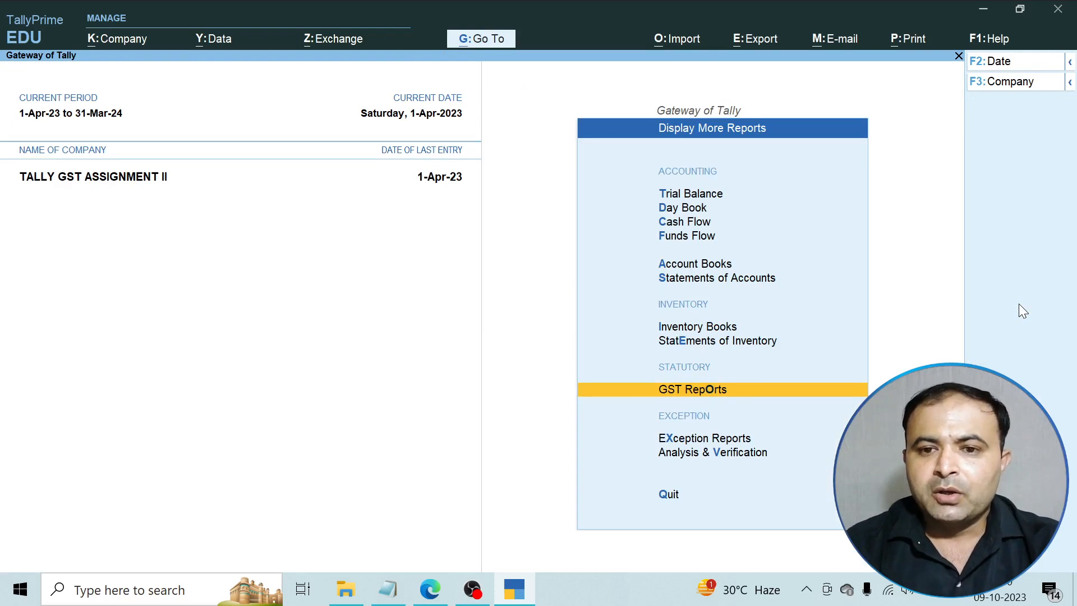
key("Escape")
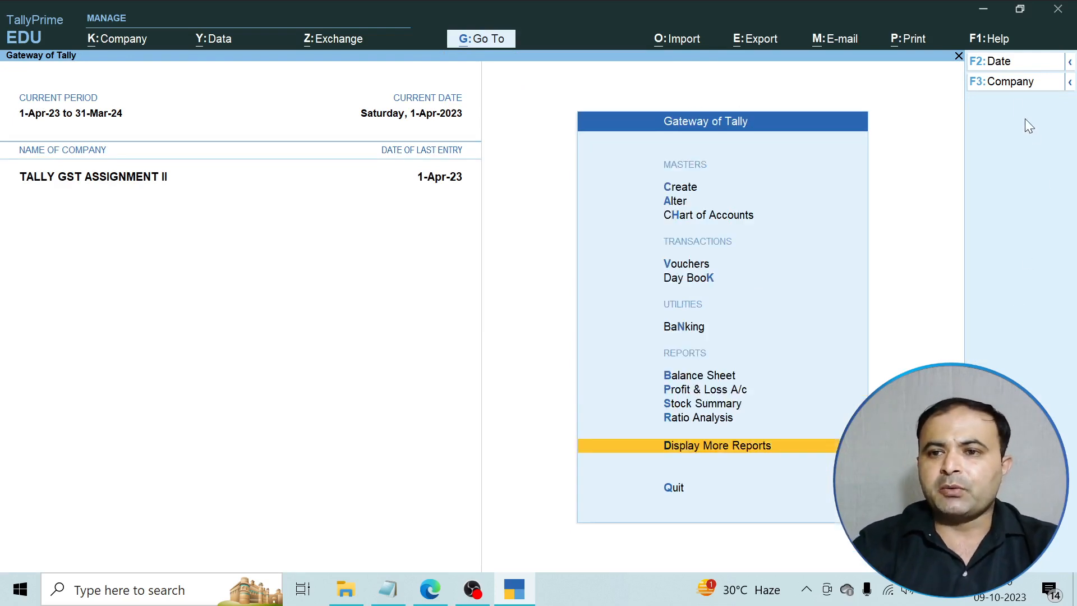
Open the company alteration screen and leave it without changes.
left_click(1013, 90)
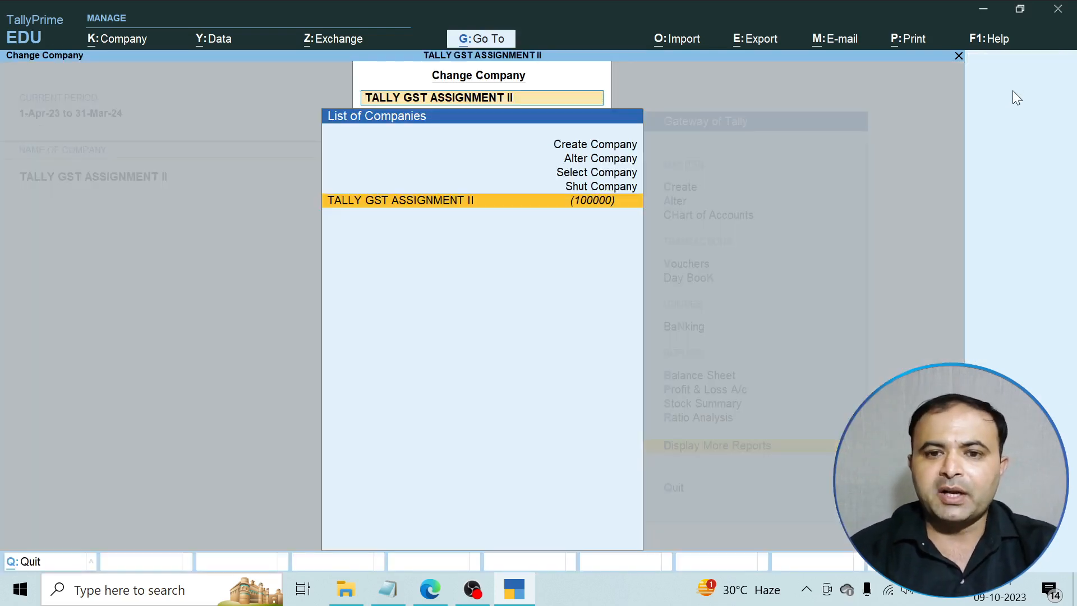
key("Up")
key("Up")
key("Up")
key("Return")
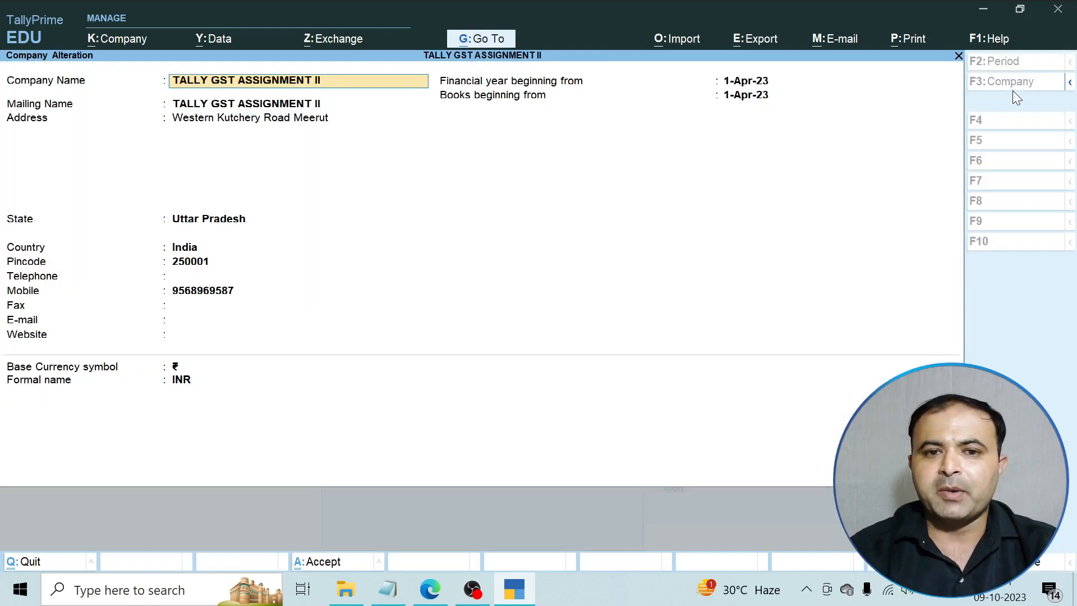
key("Return")
key("Return")
key("Return")
key("Return")
key("Return")
key("Return")
key("Return")
key("Return")
key("Return")
key("Return")
key("Return")
key("Return")
key("Return")
key("Return")
key("Return")
key("Return")
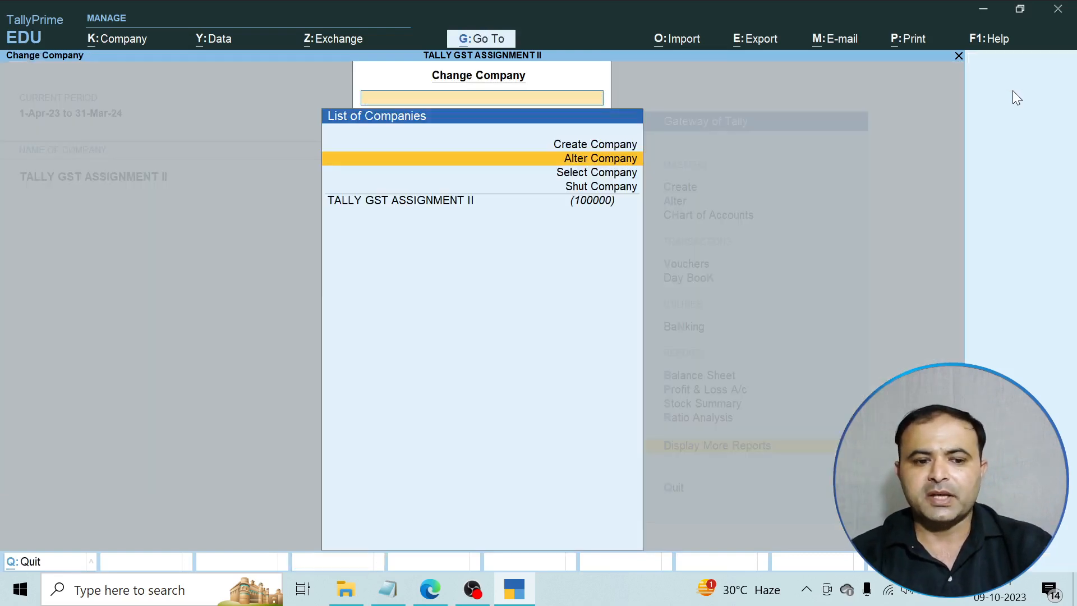
key("Escape")
key("Escape")
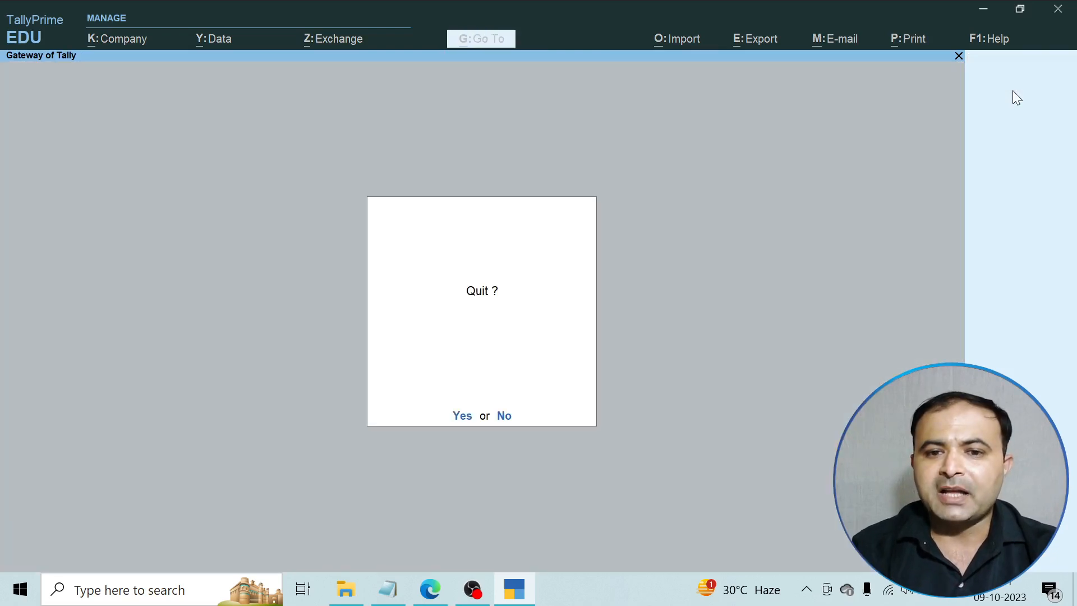
key("Escape")
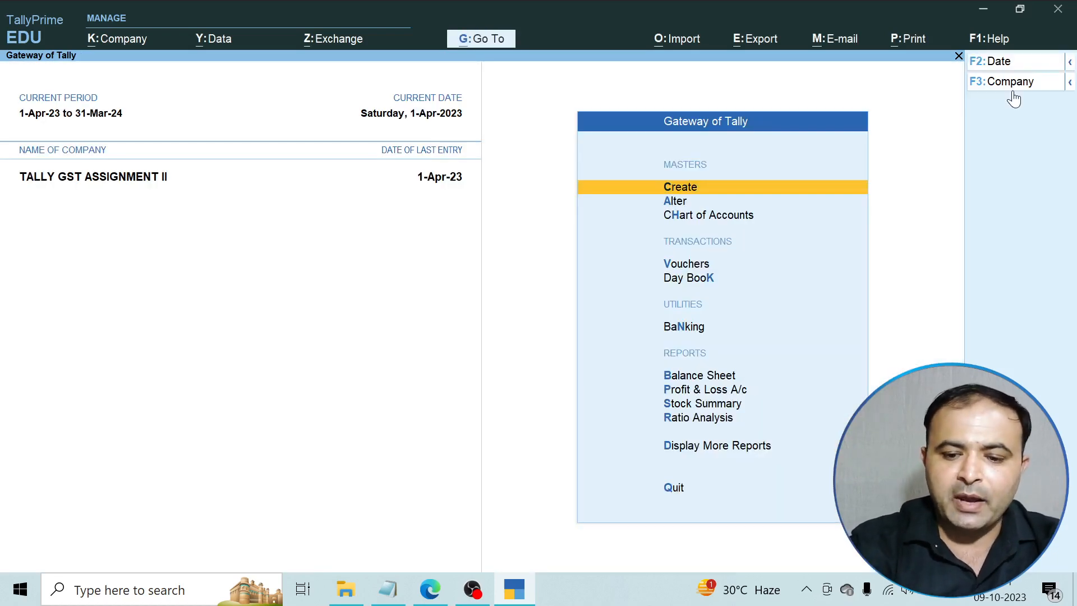
In the GST details under Company Features, make e-Invoicing applicable from 1-Apr-23.
key("F11")
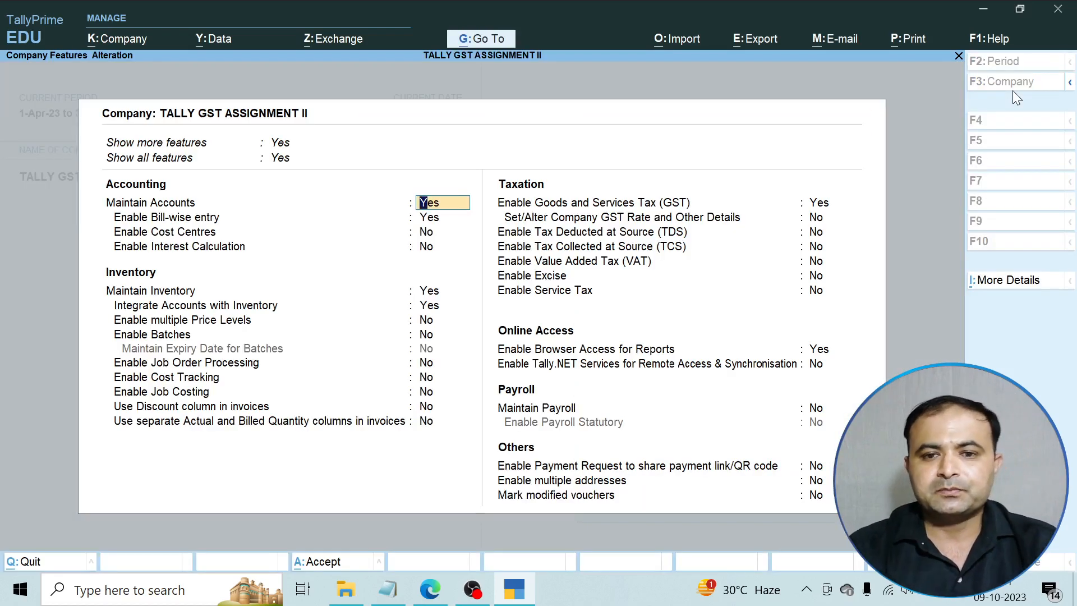
key("Return")
key("Return")
key("Return")
key("Return")
key("Return")
key("Return")
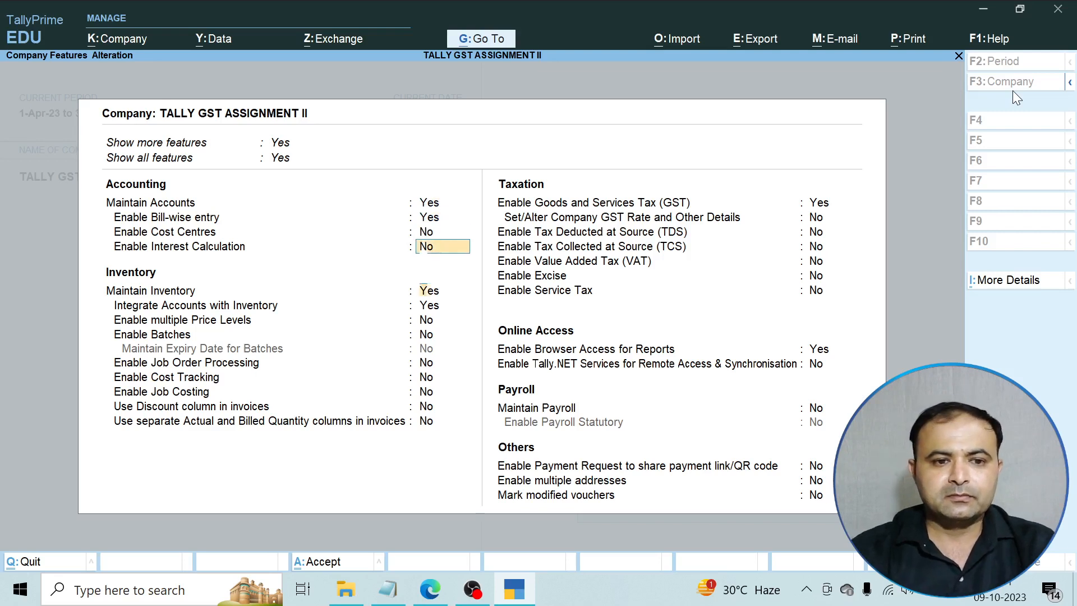
key("Return")
key("Return")
key("Return")
key("Return")
key("Return")
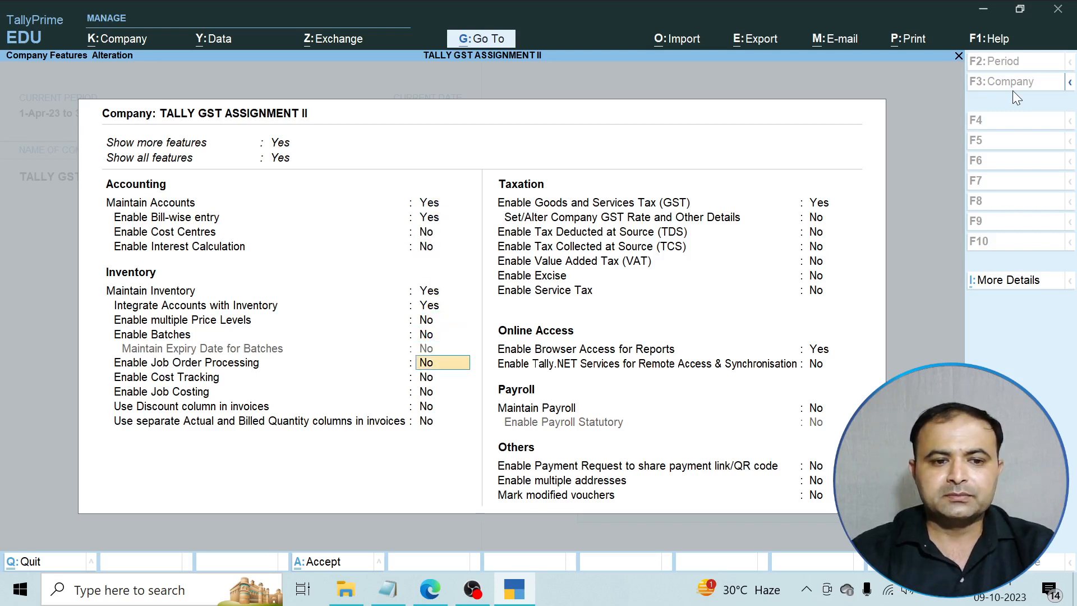
key("Return")
key("Return")
key("Return")
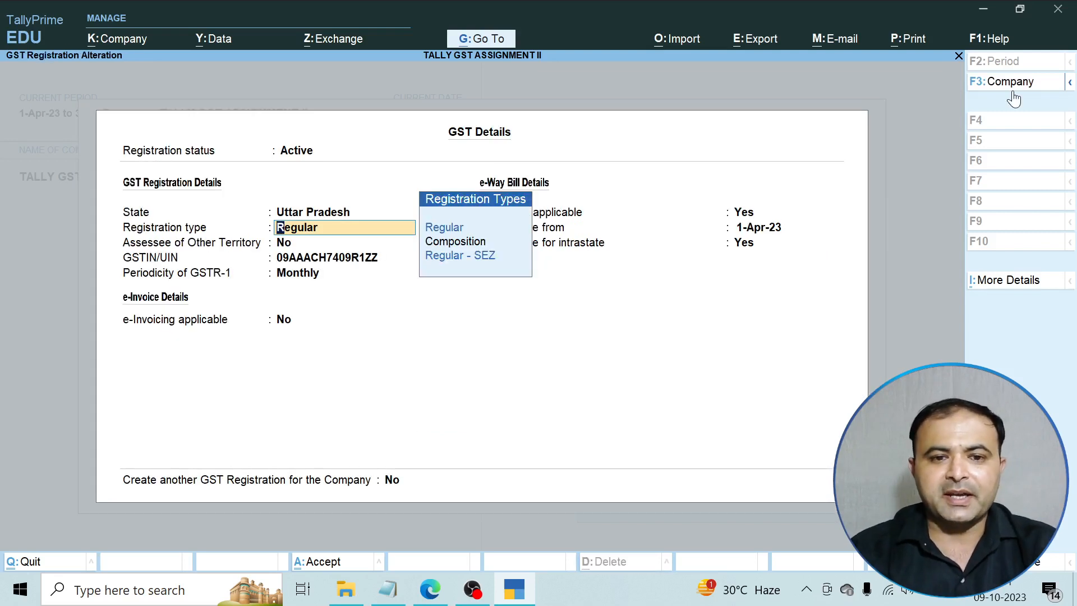
key("Return")
key("Return")
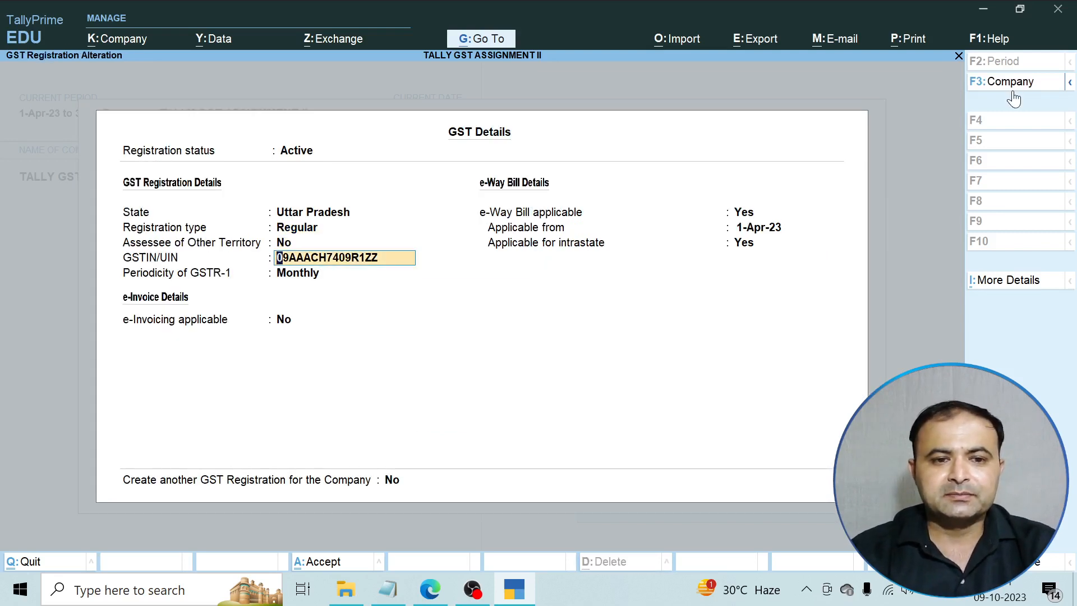
key("Return")
key("Return")
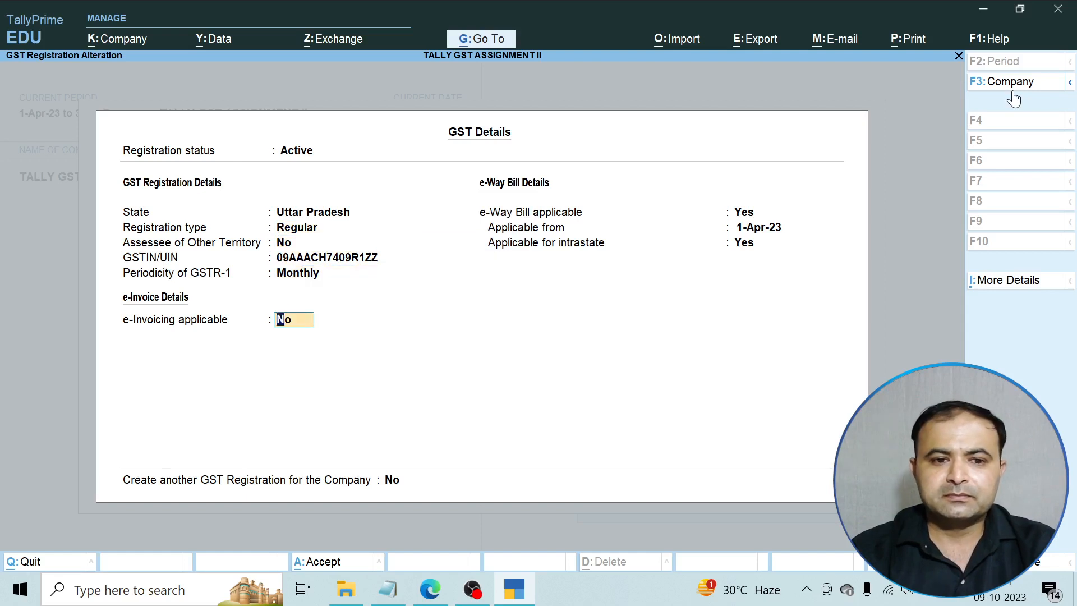
type("yes")
key("Return")
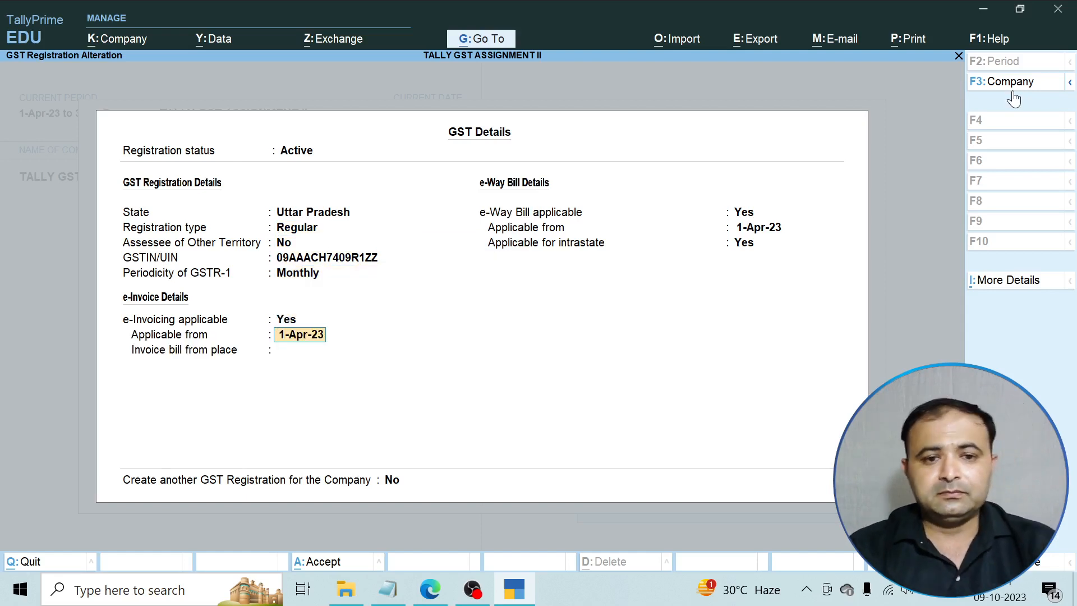
key("Return")
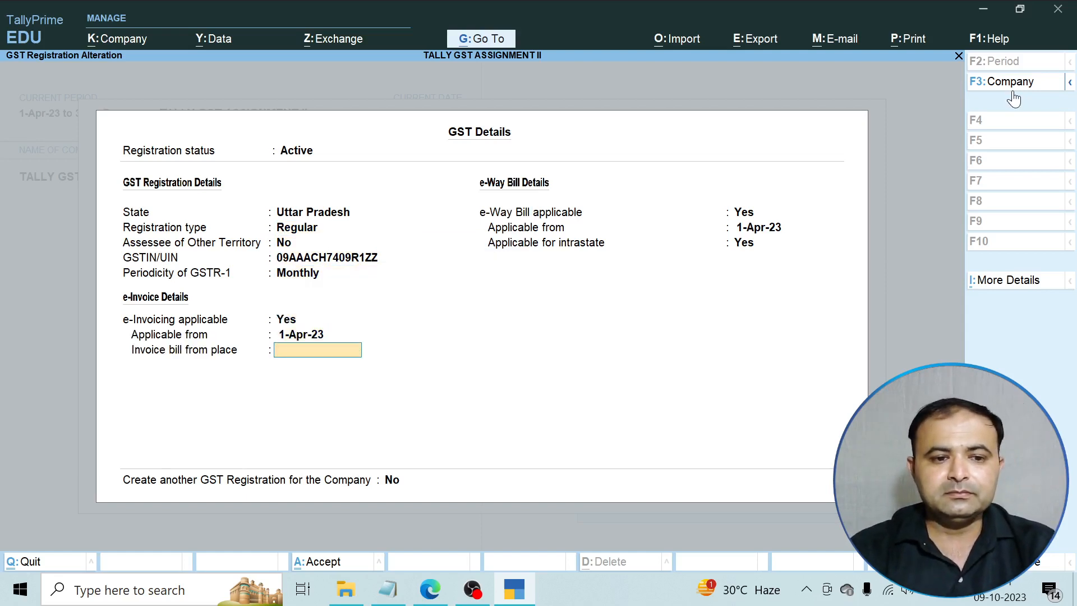
key("Return")
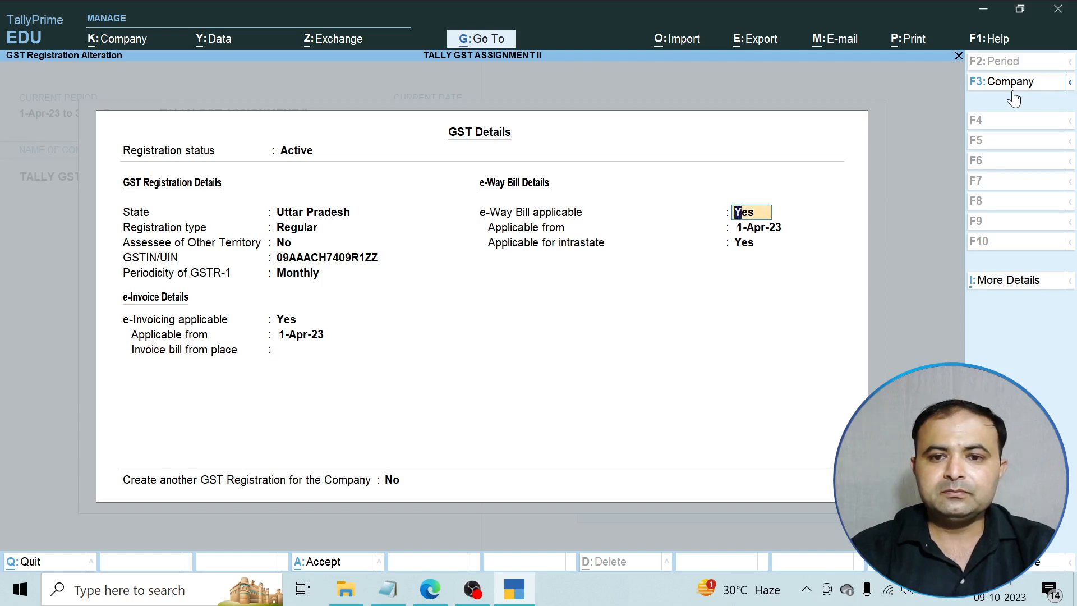
key("Return")
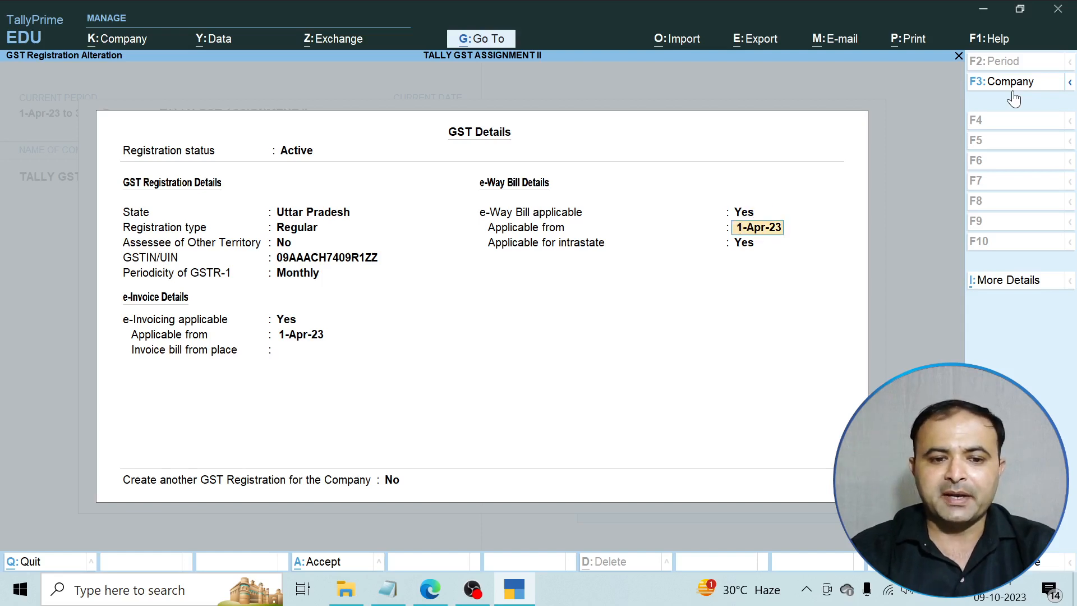
key("Return")
key("Return")
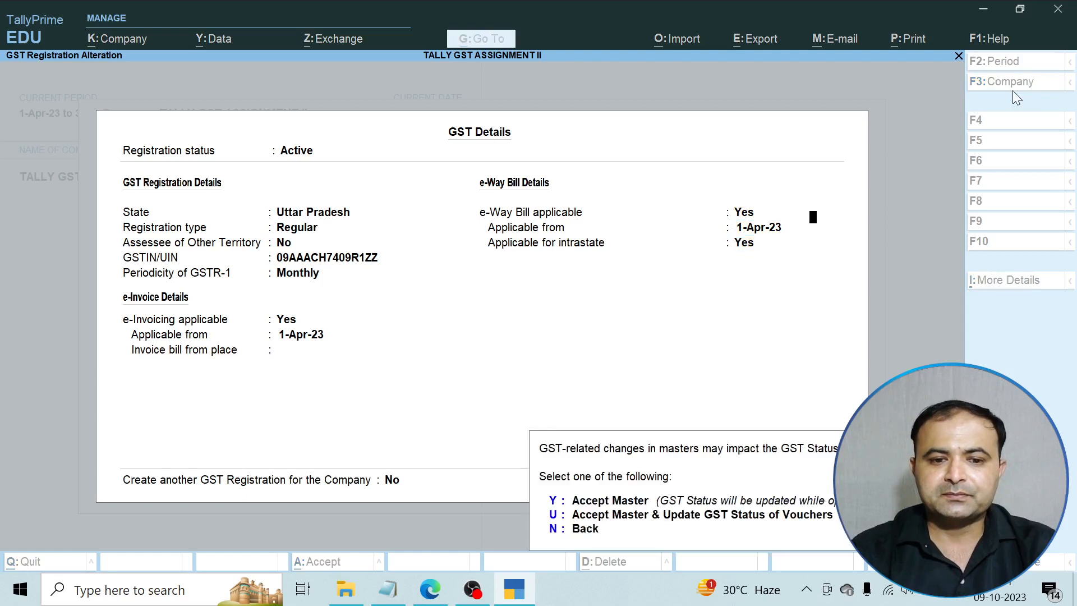
key("y")
Set 'Set/Alter Company GST Rate and Other Details' to Yes and save the company features.
key("Return")
key("Return")
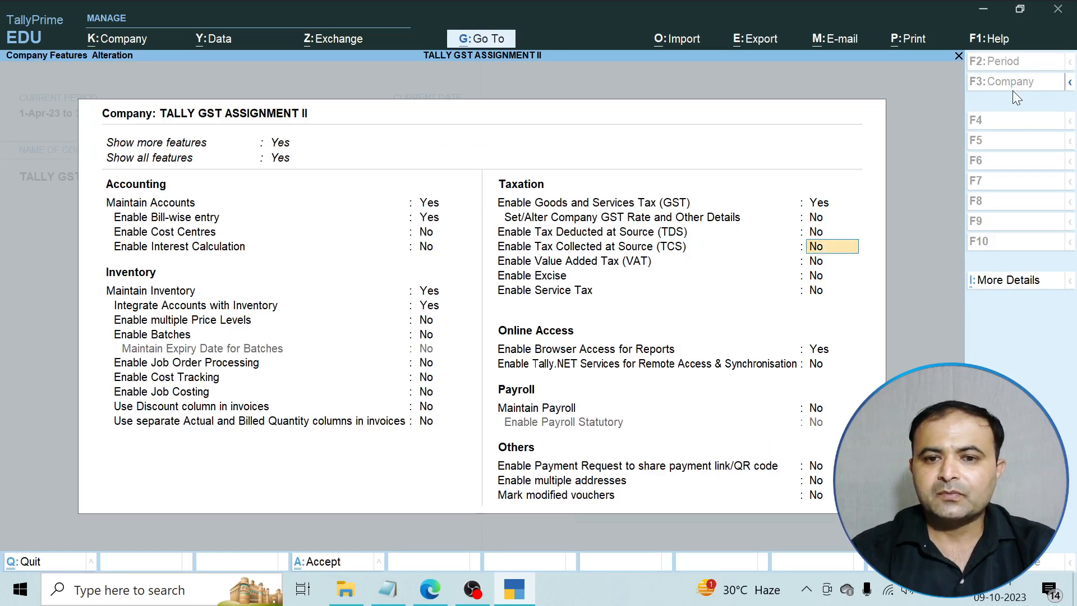
key("Up")
key("Up")
type("yes")
key("Return")
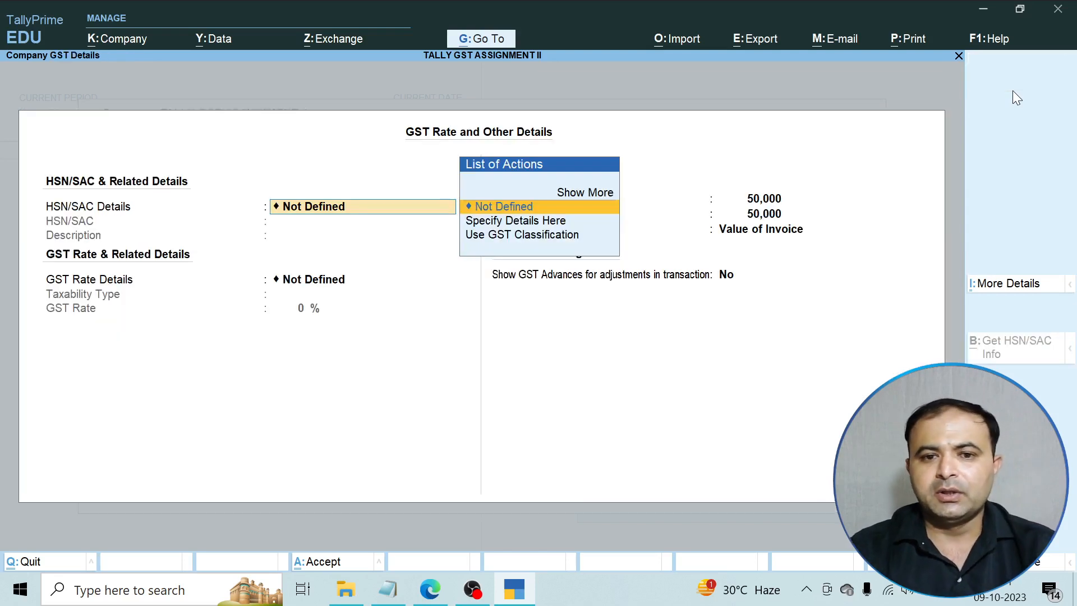
key("Return")
key("Return")
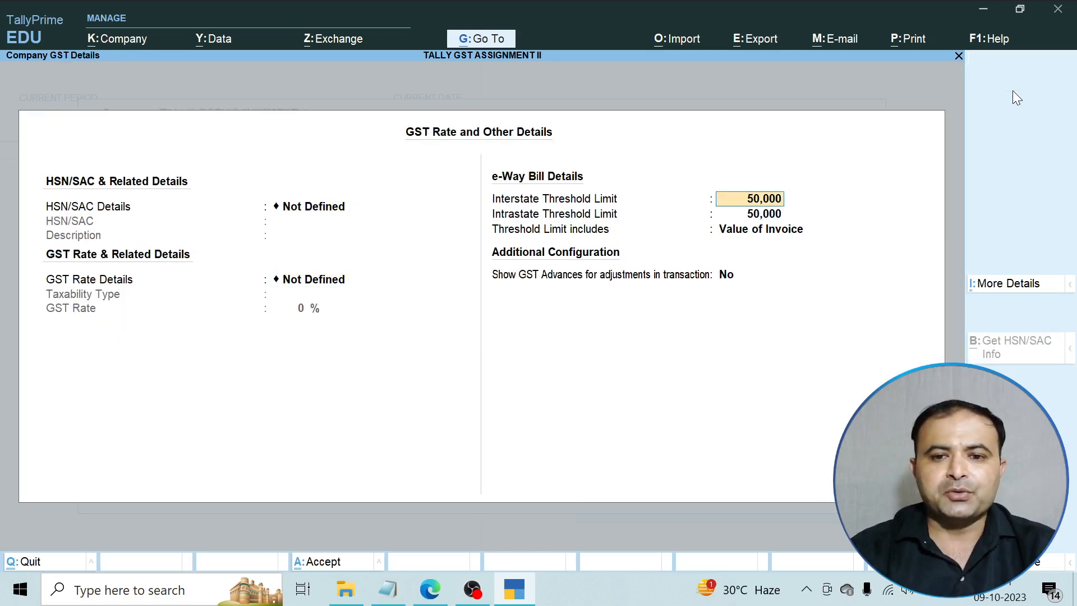
key("Return")
key("Return")
key("Return")
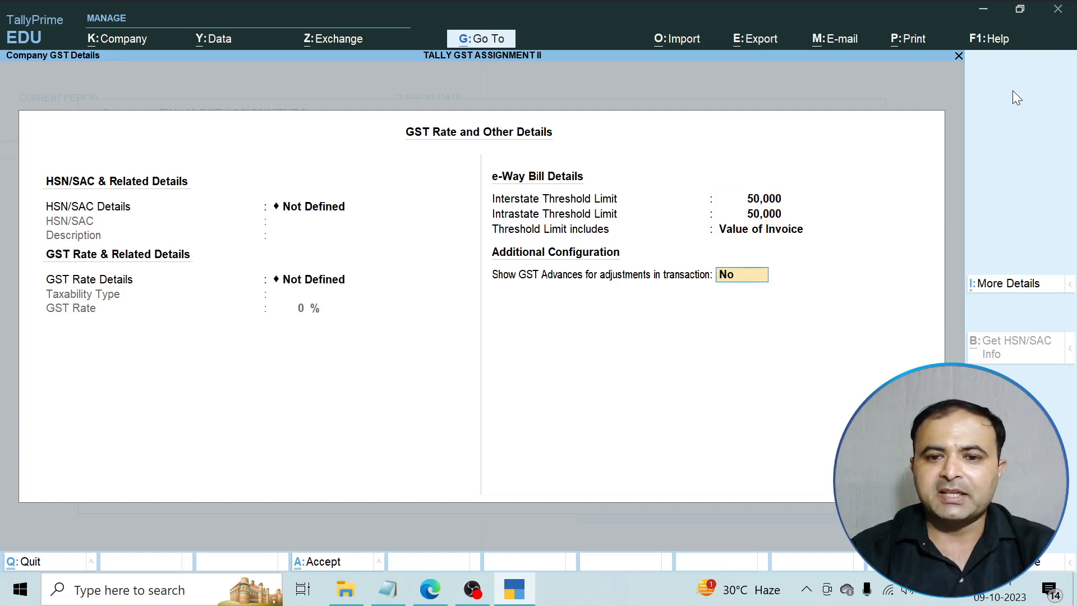
key("Return")
key("Return")
key("Return")
key("Return")
key("Return")
key("Return")
key("Return")
key("Return")
key("Return")
key("Return")
key("Return")
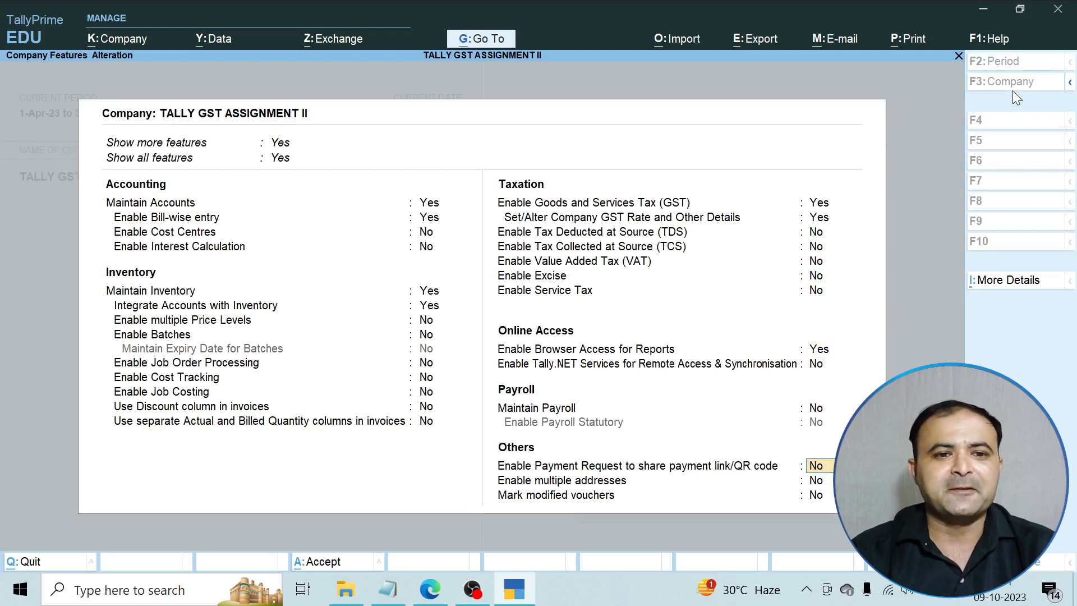
key("Return")
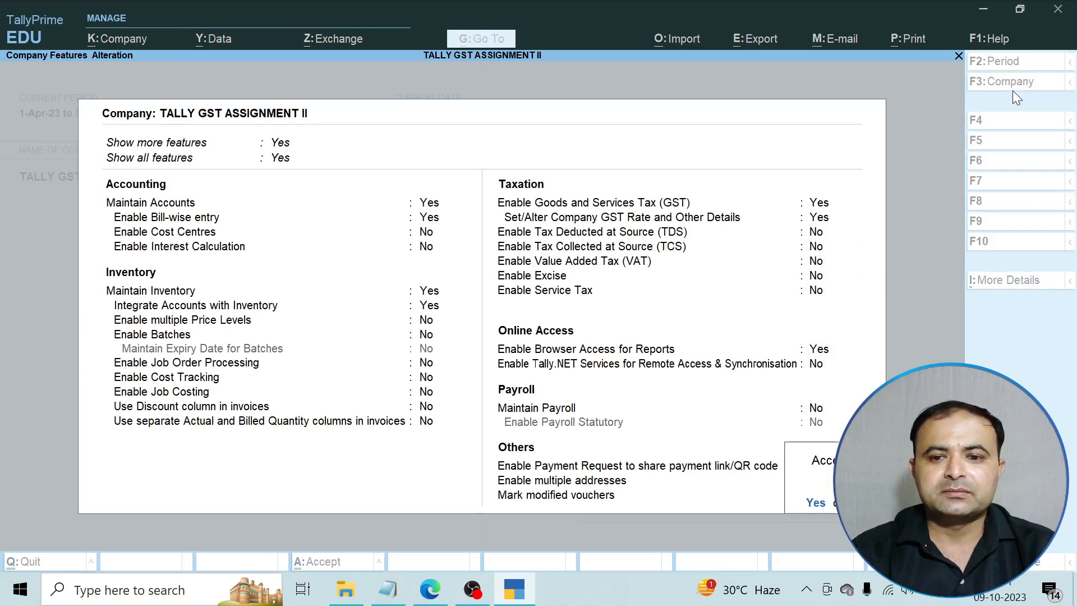
key("Return")
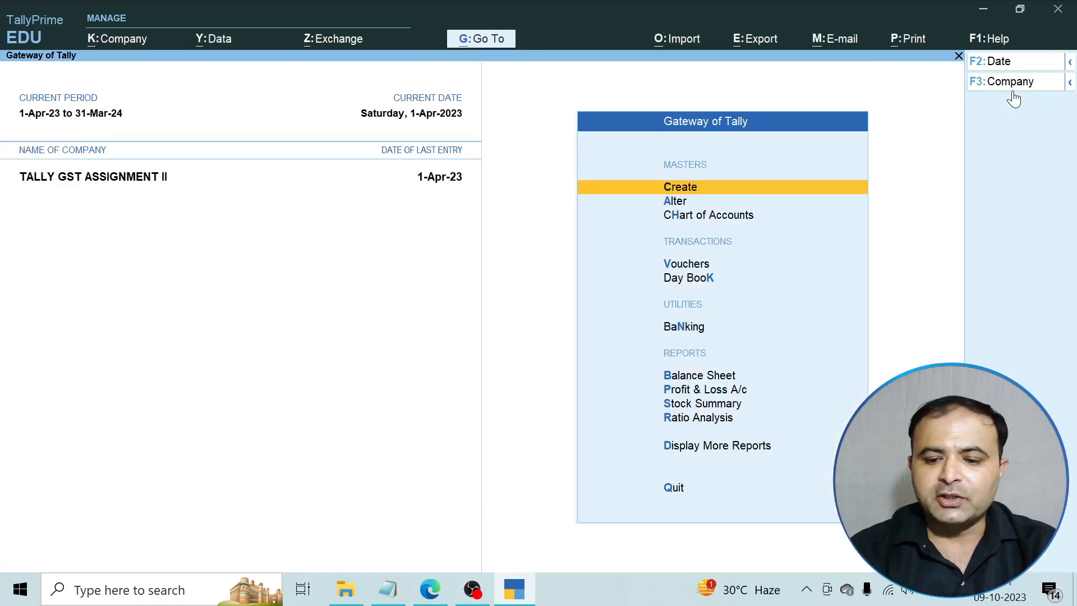
Open Track GST Return Activities from GST Reports, agreeing to update the GST status.
key("Down")
key("Down")
key("Down")
key("Down")
key("Down")
key("Down")
key("Down")
key("Down")
key("Down")
key("Down")
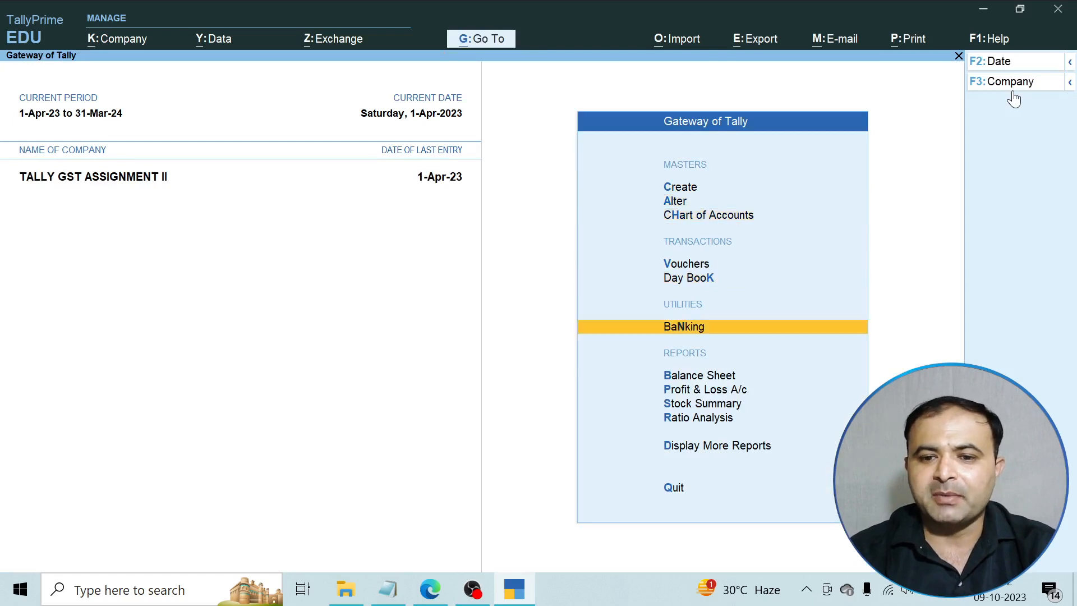
key("Return")
key("Down")
key("Down")
key("Down")
key("Down")
key("Down")
key("Down")
key("Down")
key("Down")
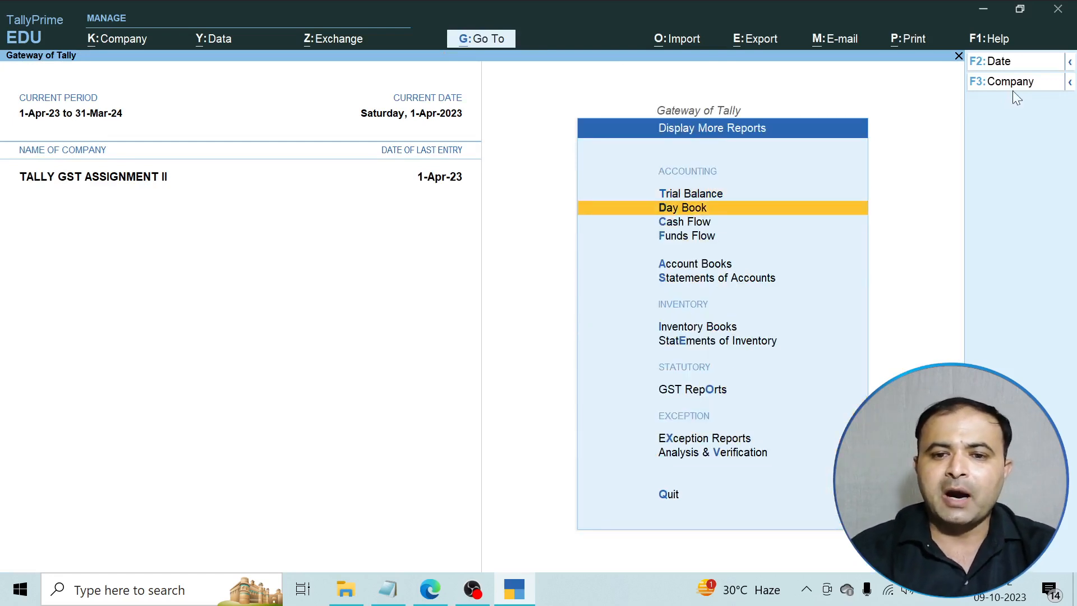
key("Return")
key("Down")
key("Down")
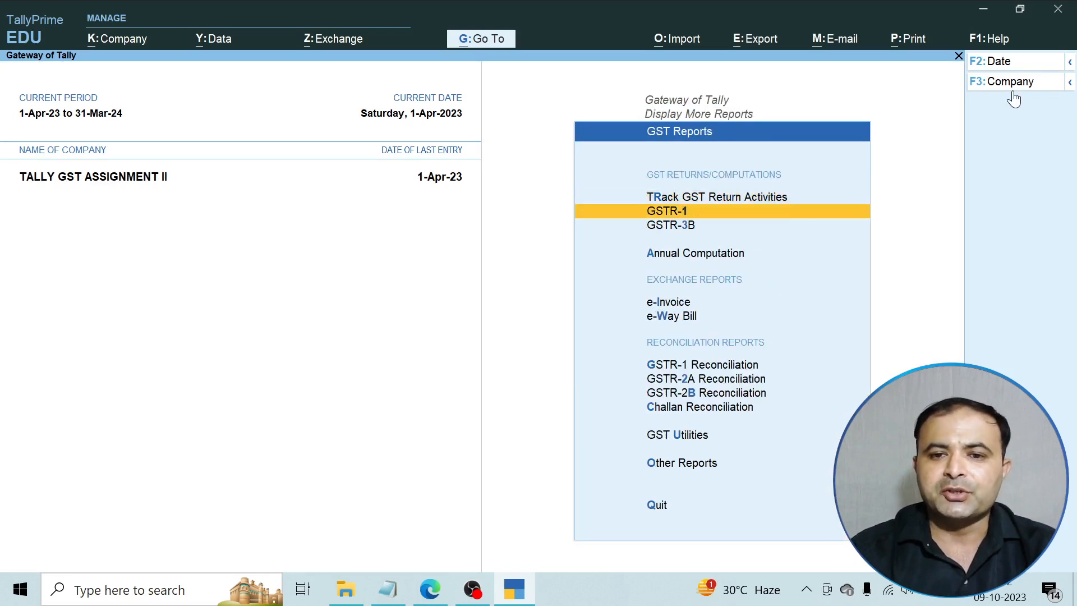
key("Up")
key("Up")
key("Return")
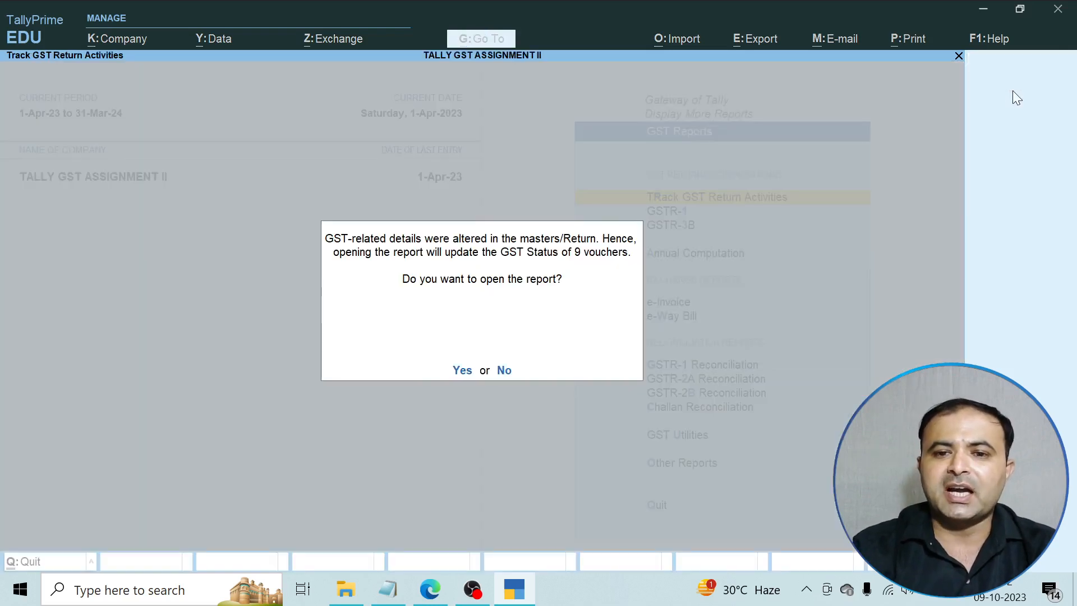
key("Return")
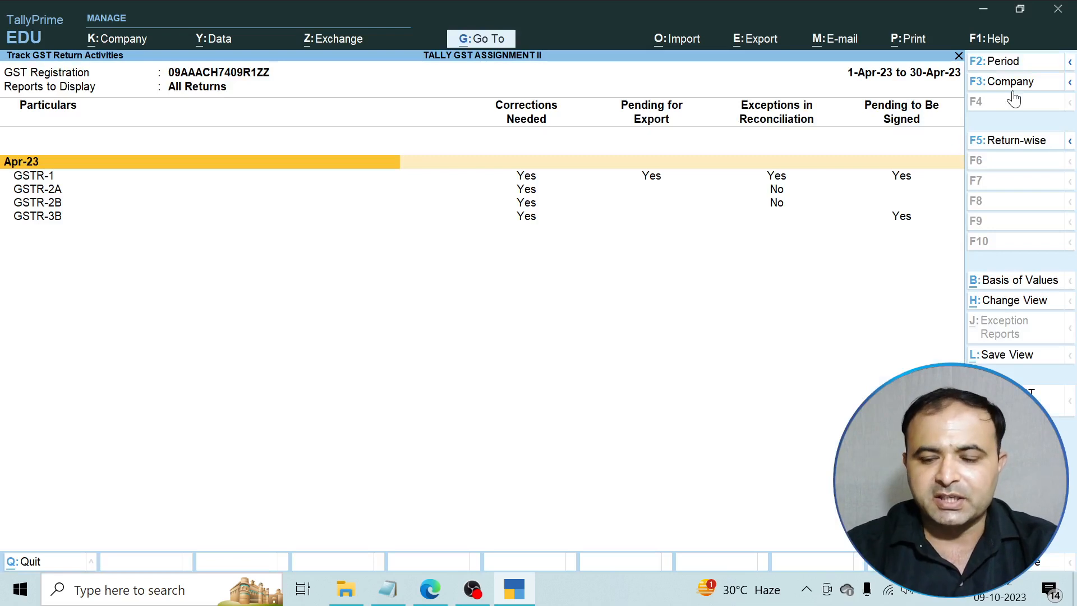
Review GSTR-1's corrections, pending export and reconciliation exception statuses and its details.
key("Down")
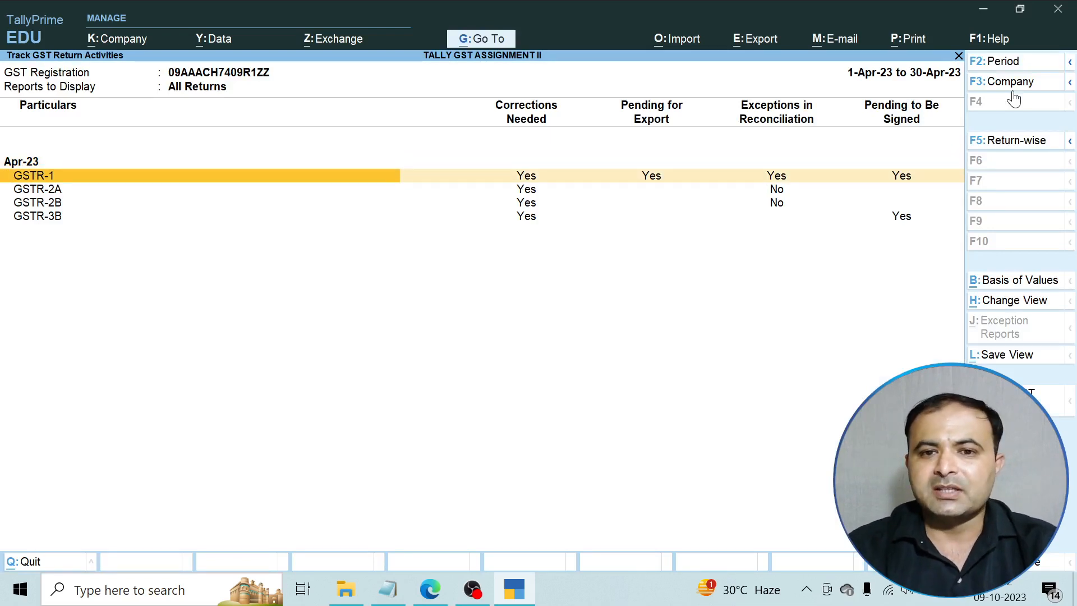
key("Right")
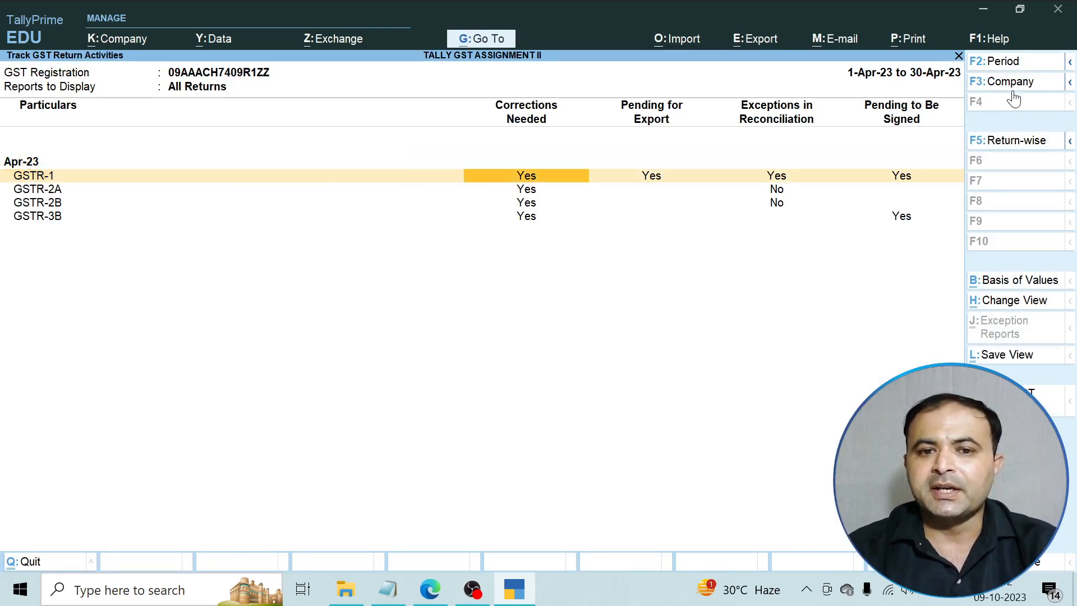
key("Right")
key("Right")
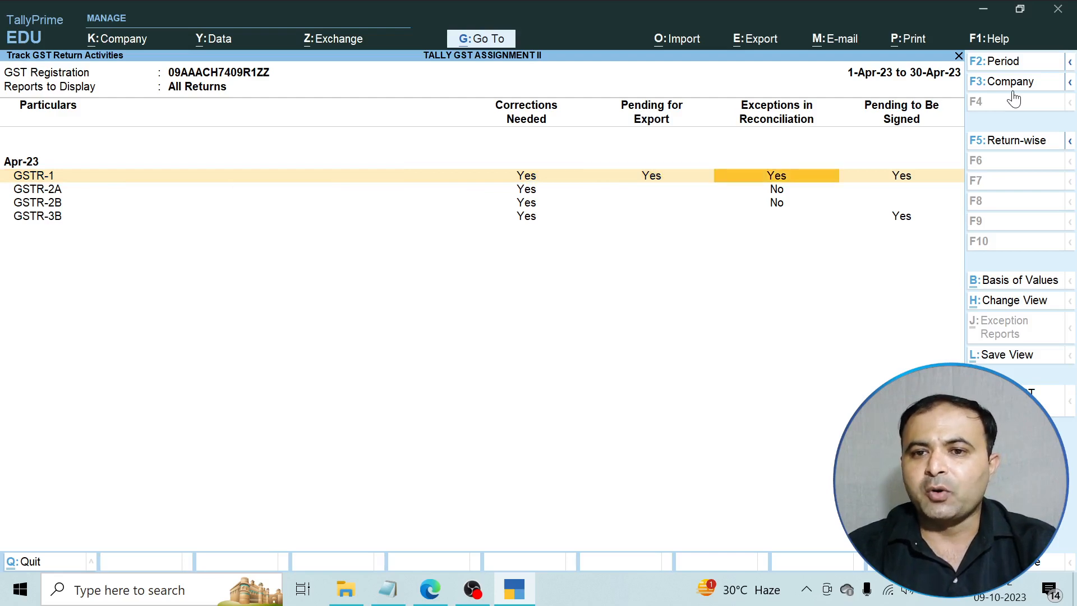
key("Right")
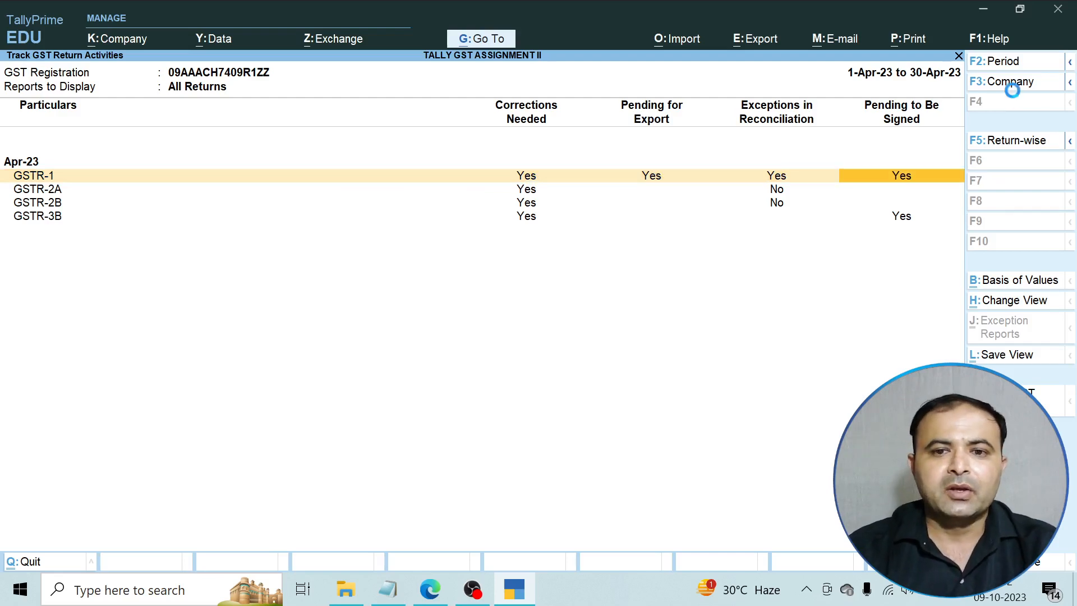
key("Return")
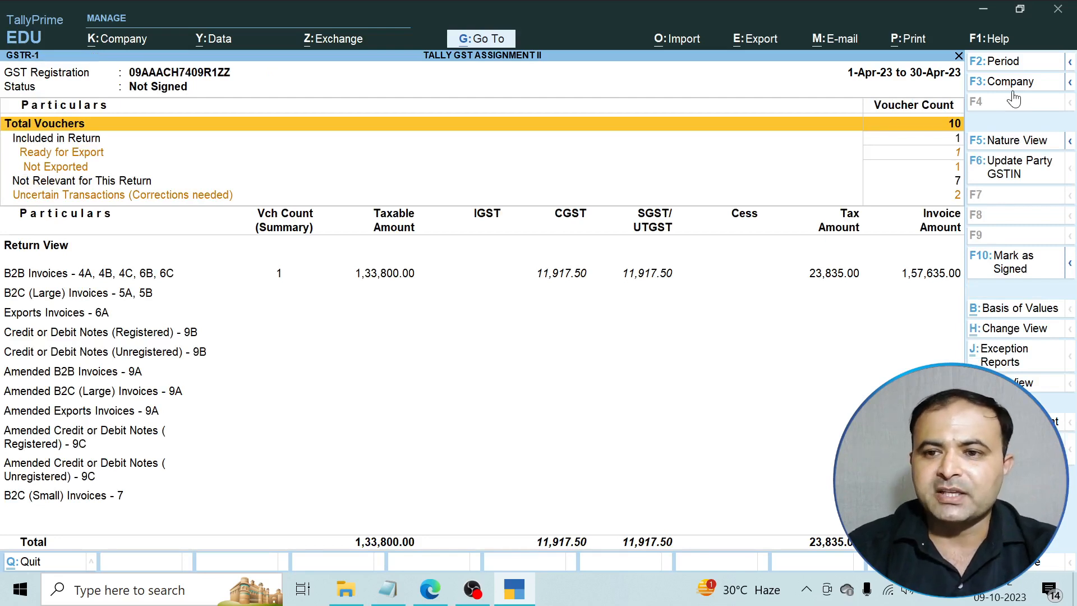
key("Escape")
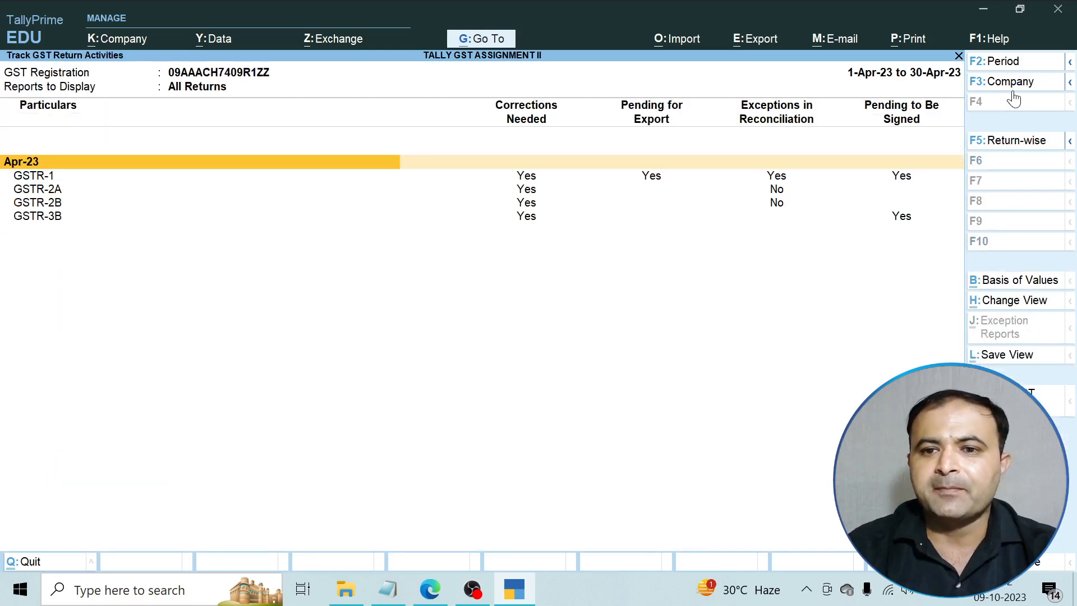
Drill into GSTR-2B's uncertain transactions to list the vouchers with exceptions.
key("Down")
key("Down")
key("Down")
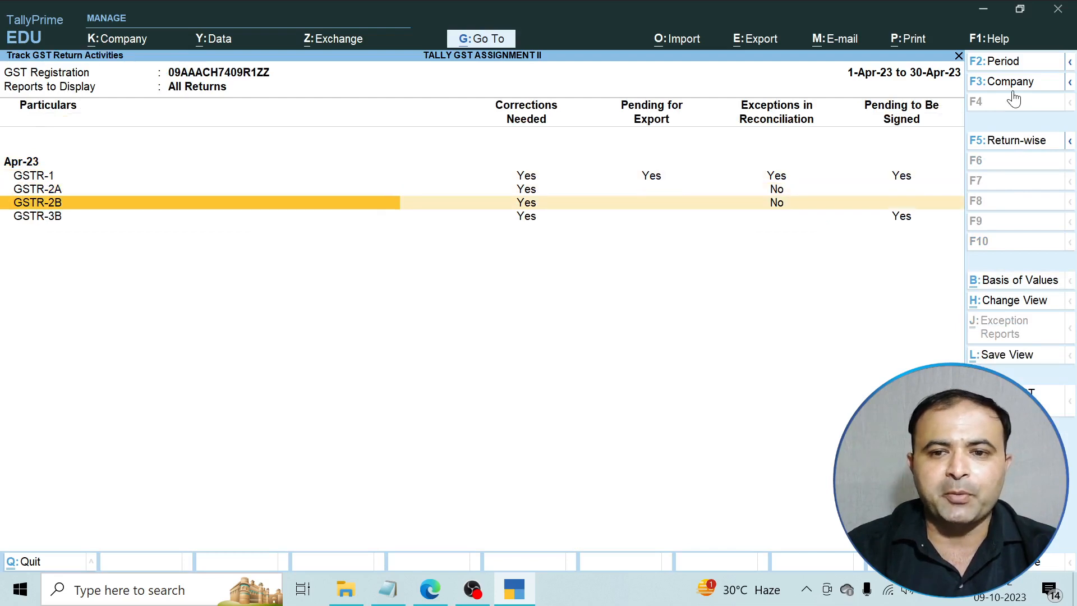
key("Return")
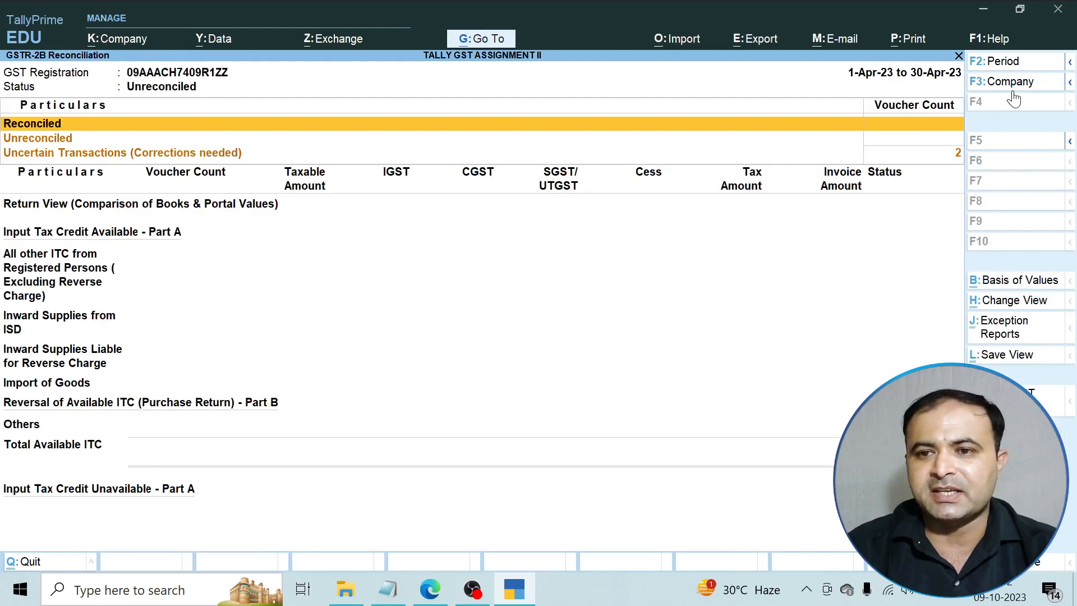
key("Down")
key("Down")
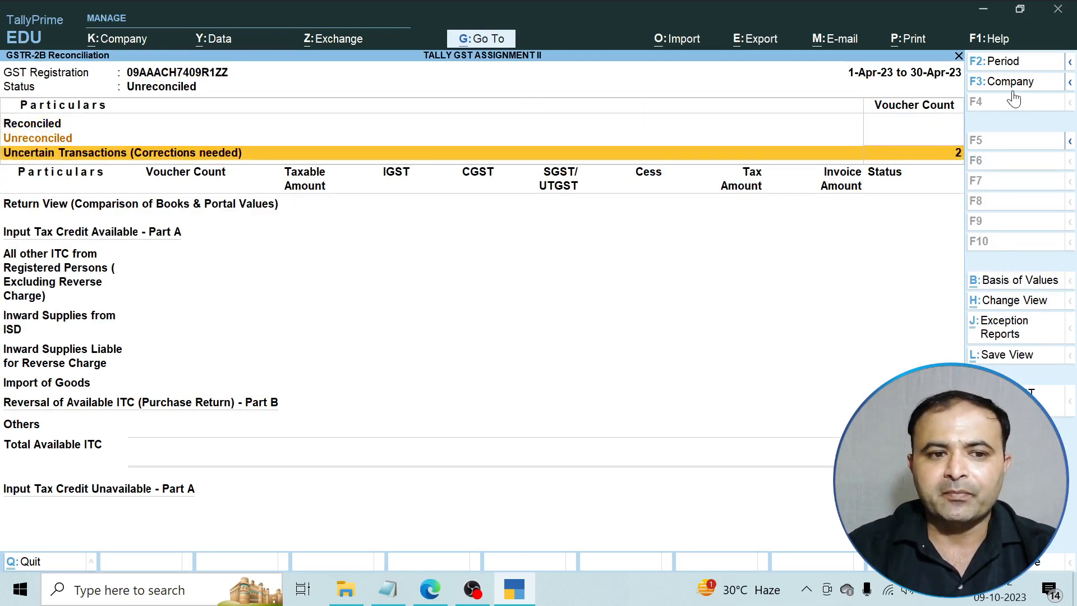
key("Return")
key("Return")
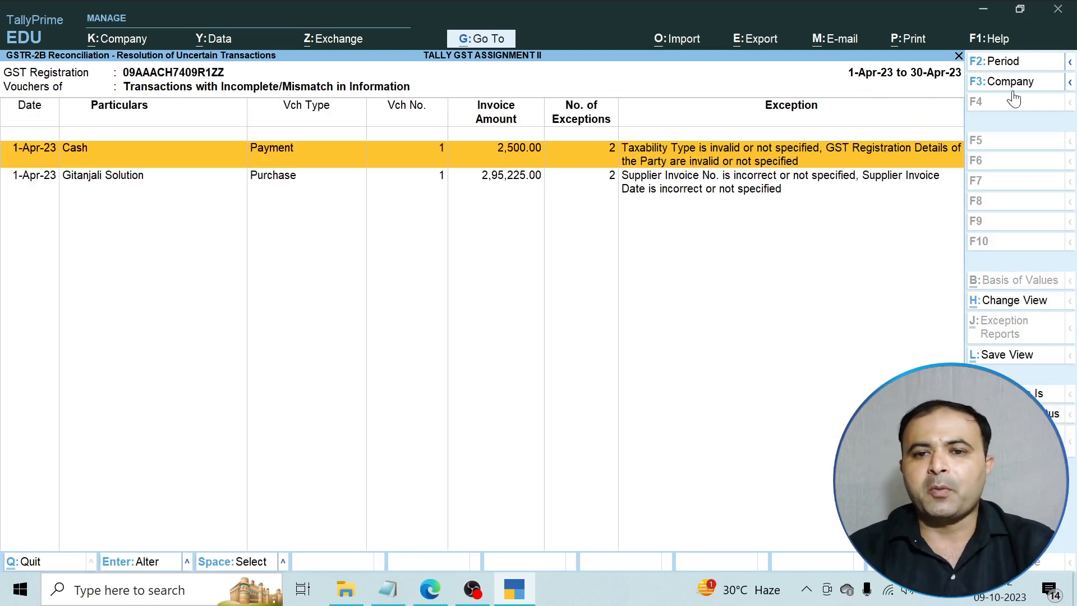
Open the 2,500.00 Cash payment voucher and review the Office Rent ledger's GST rate details.
key("Return")
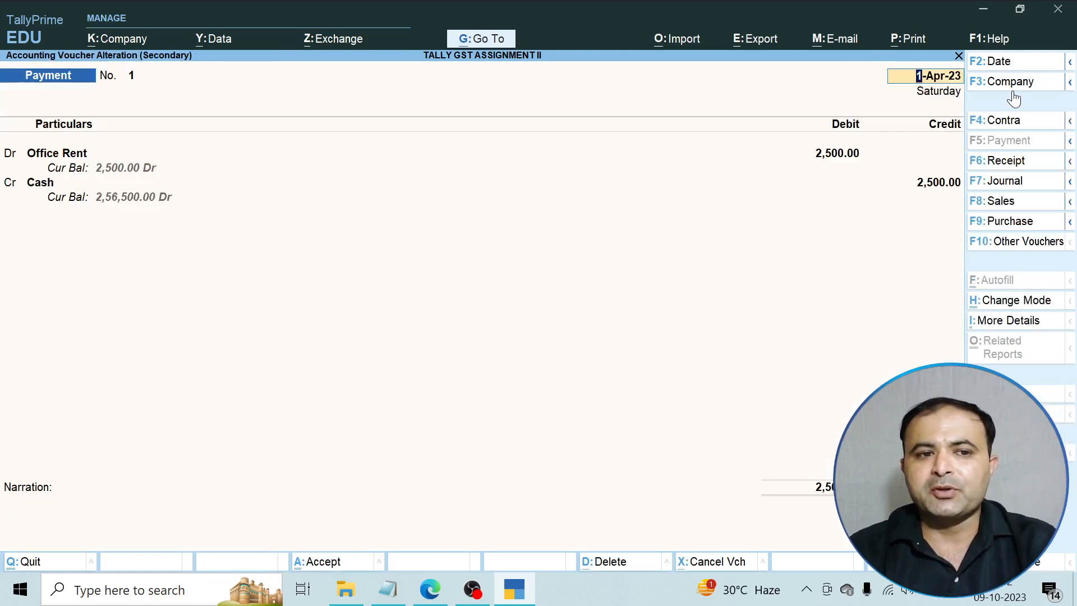
key("Return")
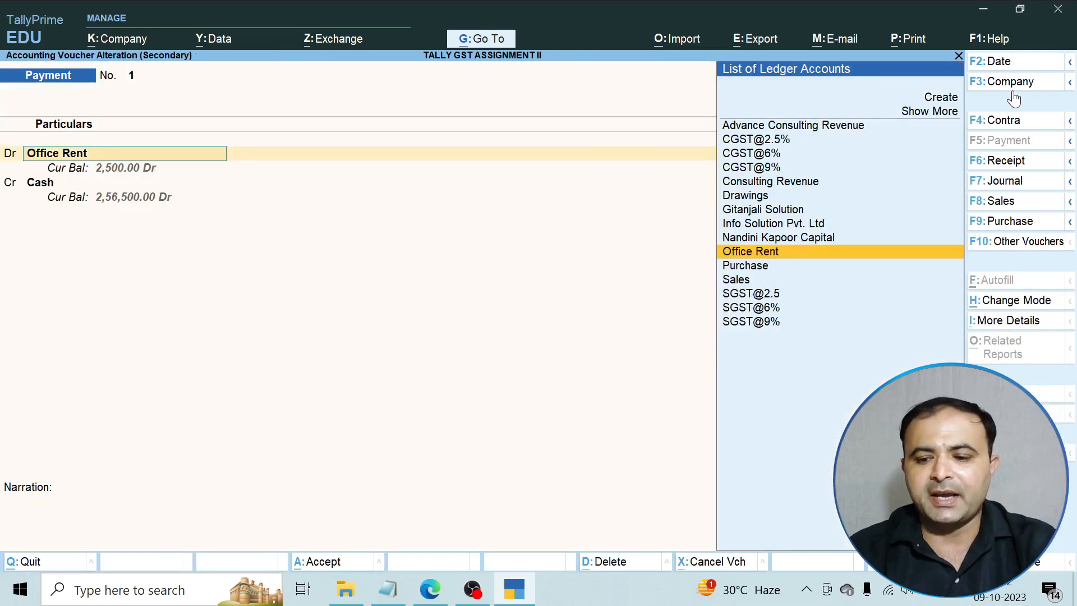
key("ctrl+Return")
key("Return")
key("Return")
key("Return")
key("Return")
key("Return")
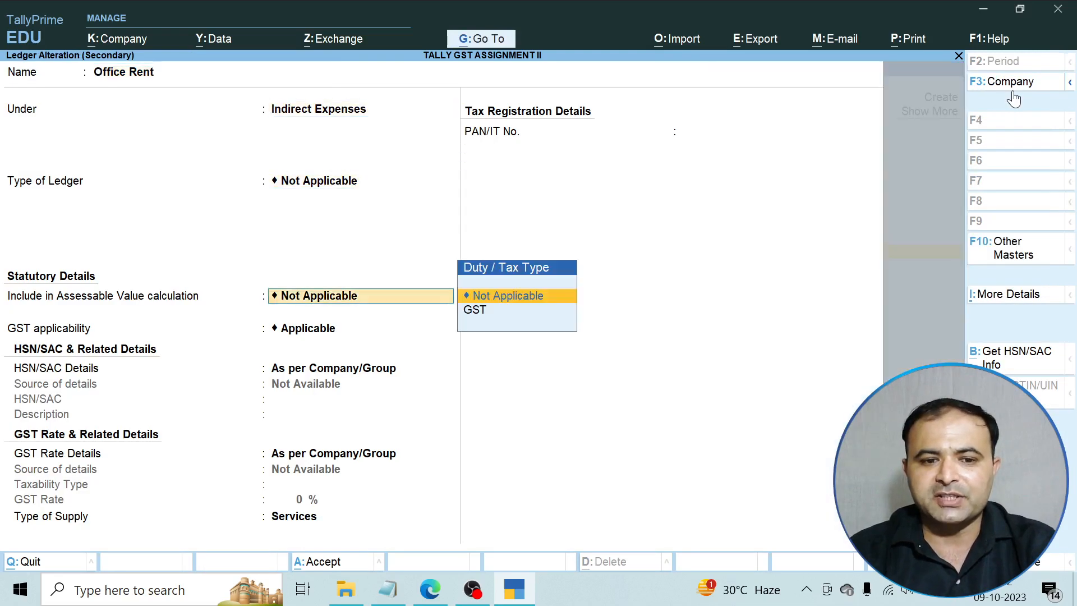
key("Return")
key("Return")
key("BackSpace")
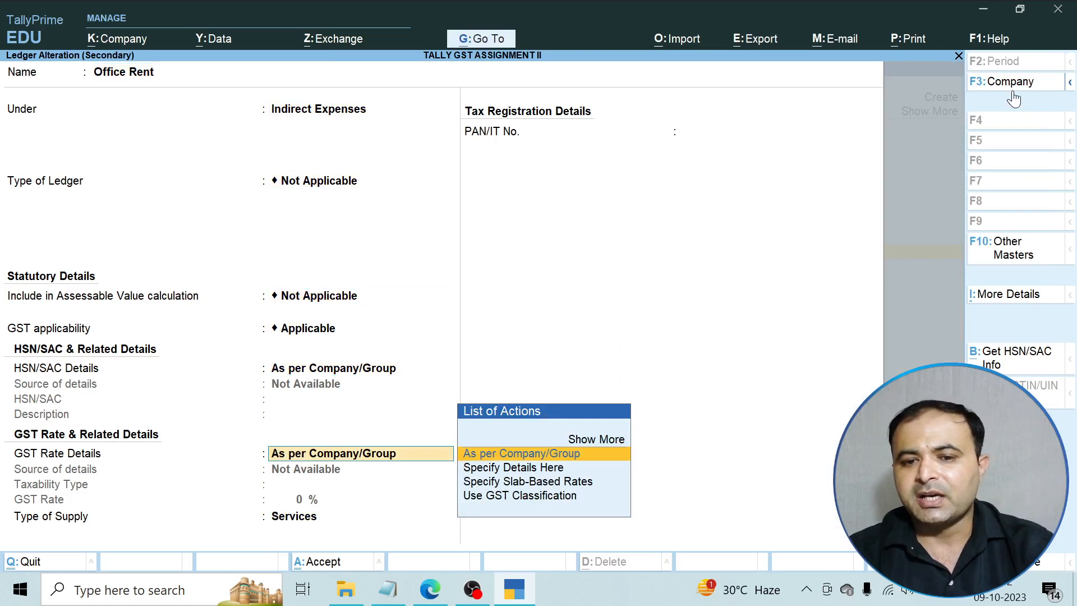
key("Up")
key("Return")
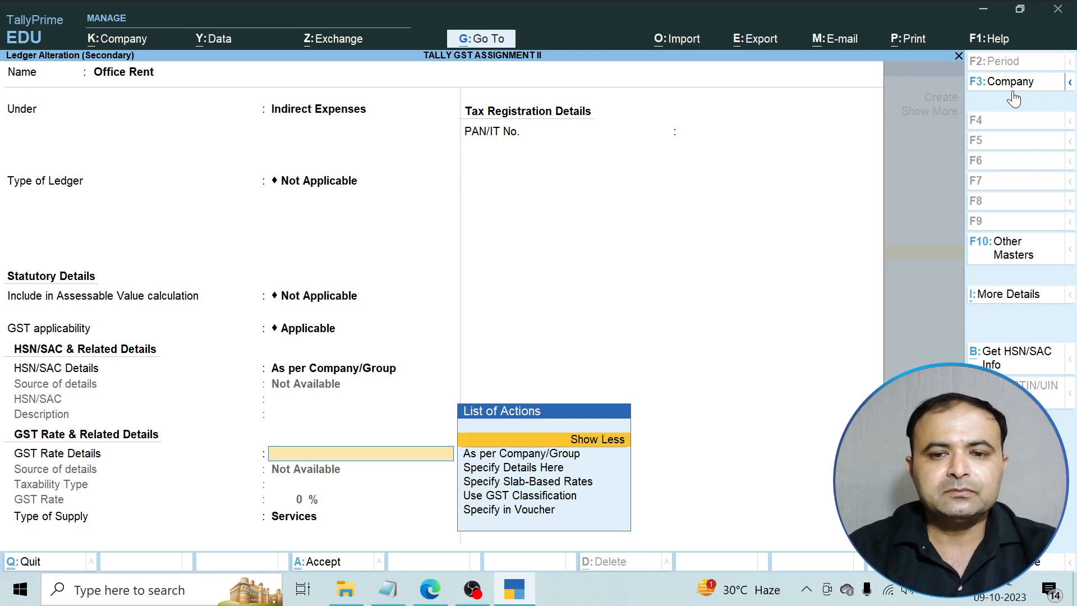
Exit the ledger, voucher and GST report without saving, back to Display More Reports.
key("Escape")
key("Escape")
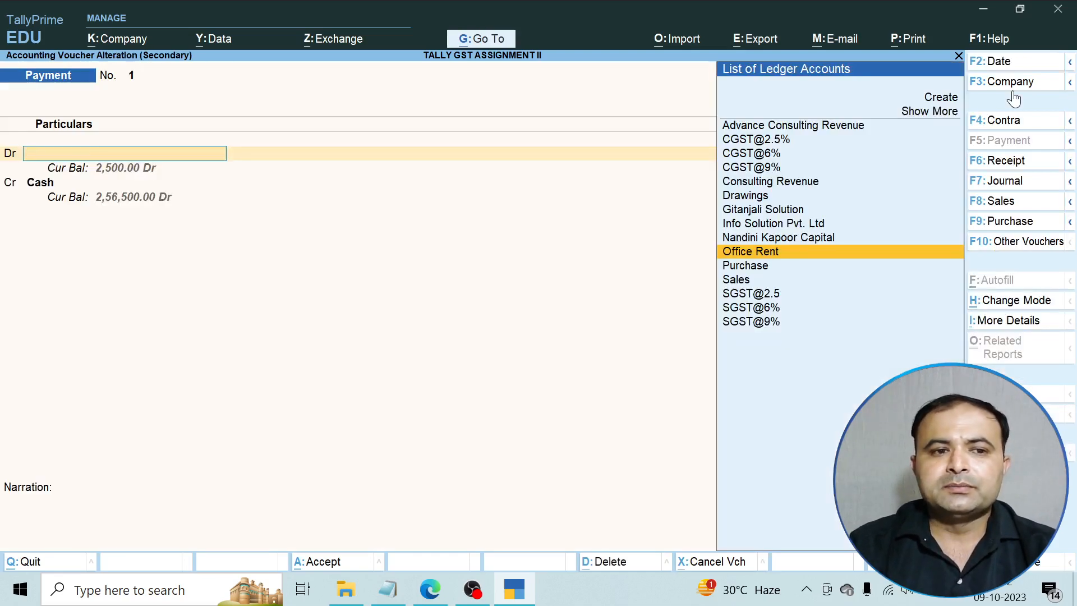
key("Escape")
key("Escape")
key("Escape")
key("Escape")
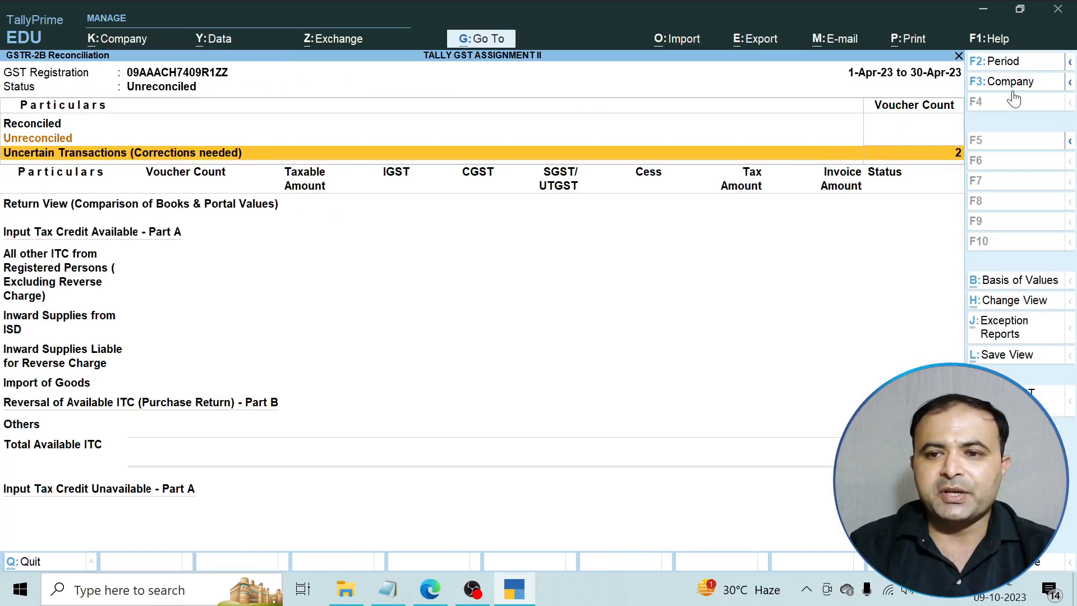
key("Escape")
Display the Trial Balance in detailed view with ledgers under each group.
key("Escape")
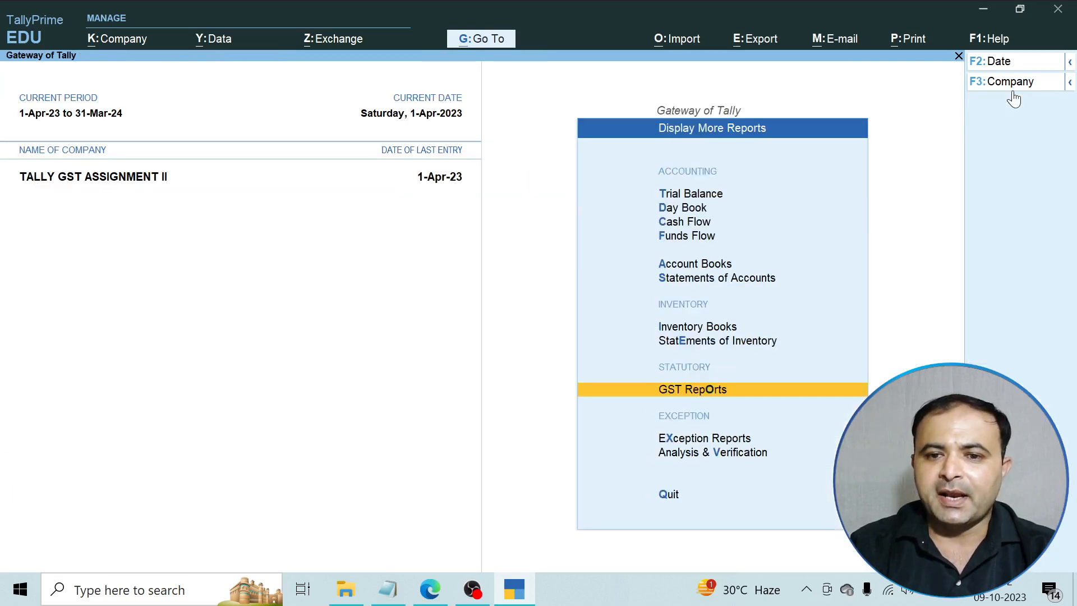
key("Escape")
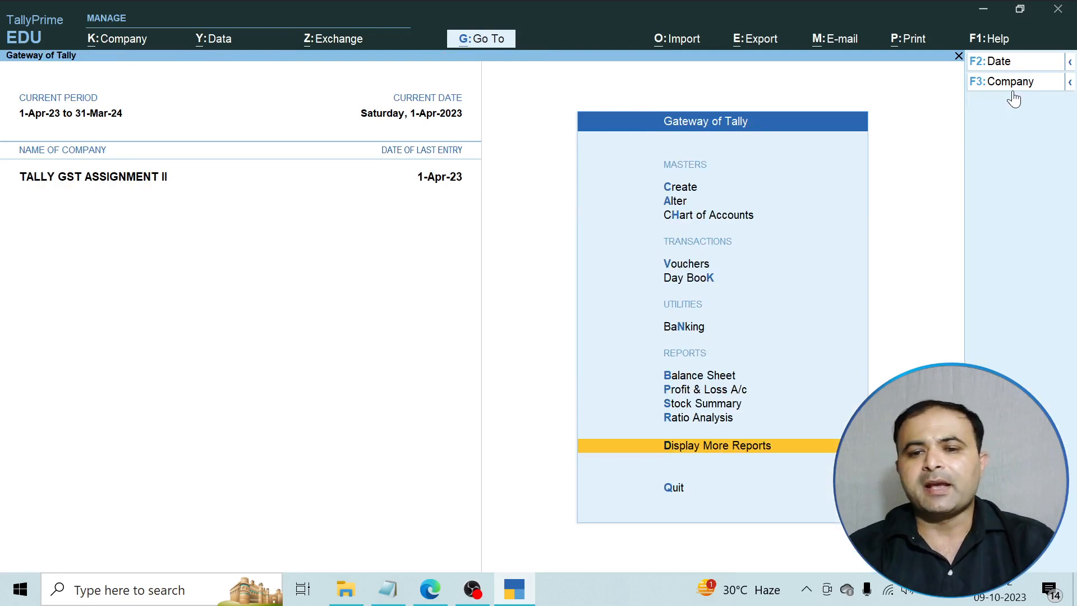
key("Return")
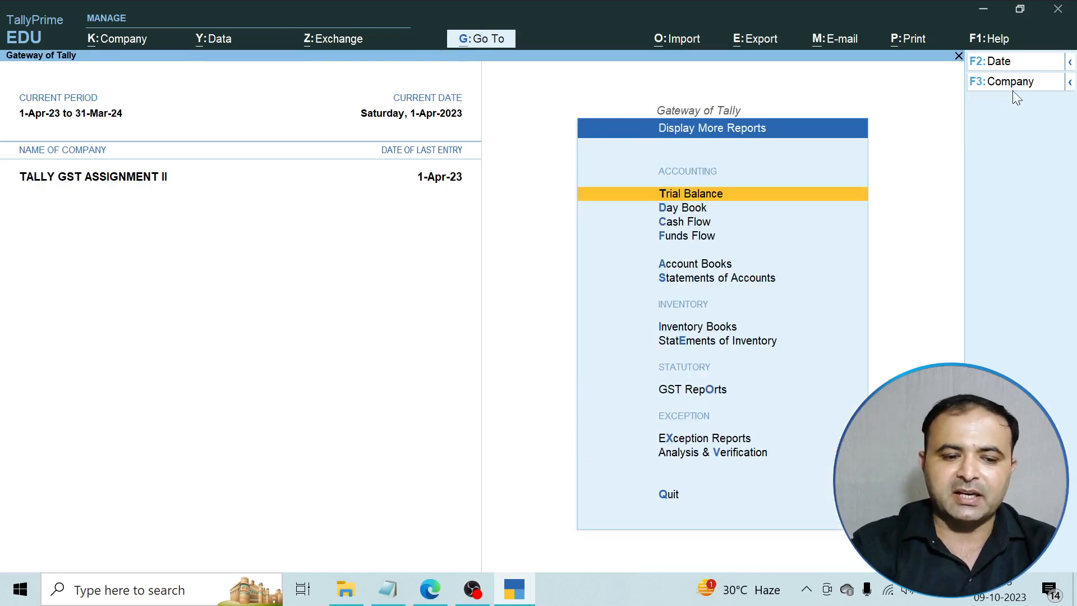
key("Return")
key("alt+F5")
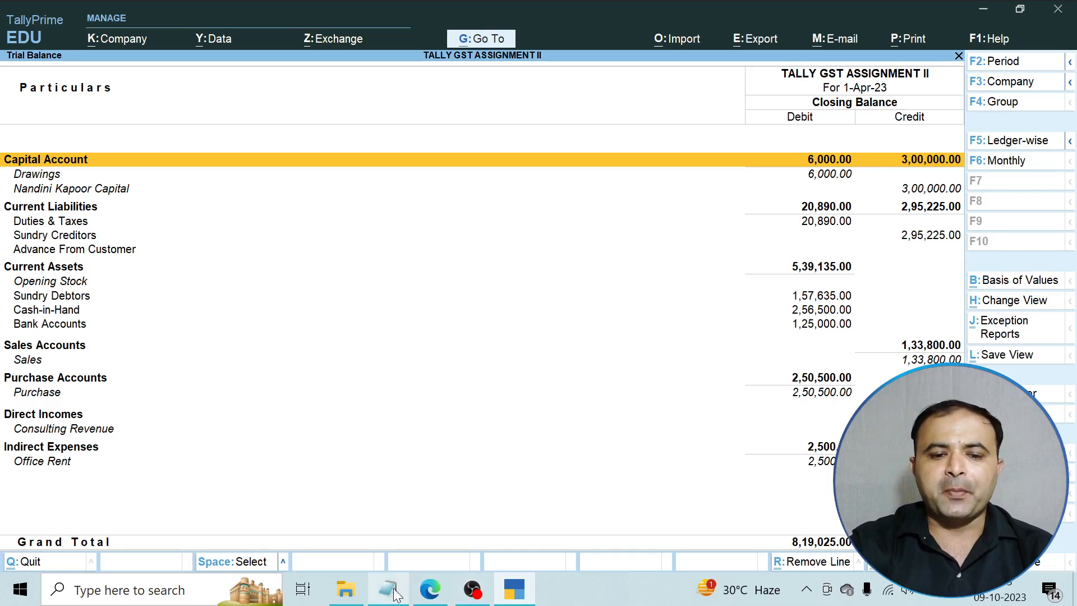
Check the assignment PDF questions in Edge, then return to TallyPrime.
left_click(430, 589)
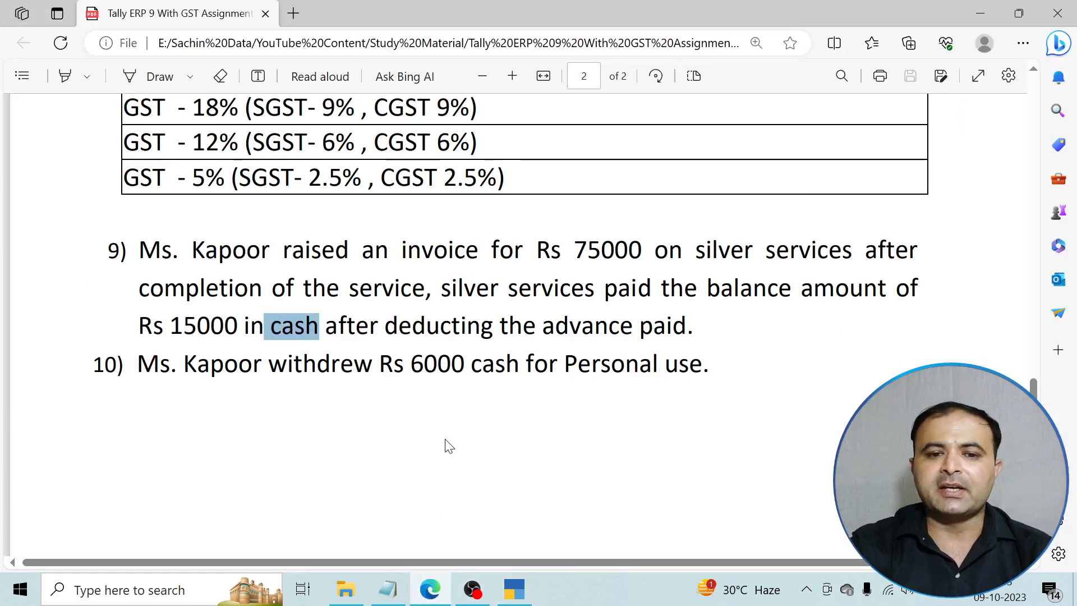
left_click(449, 445)
left_click(435, 591)
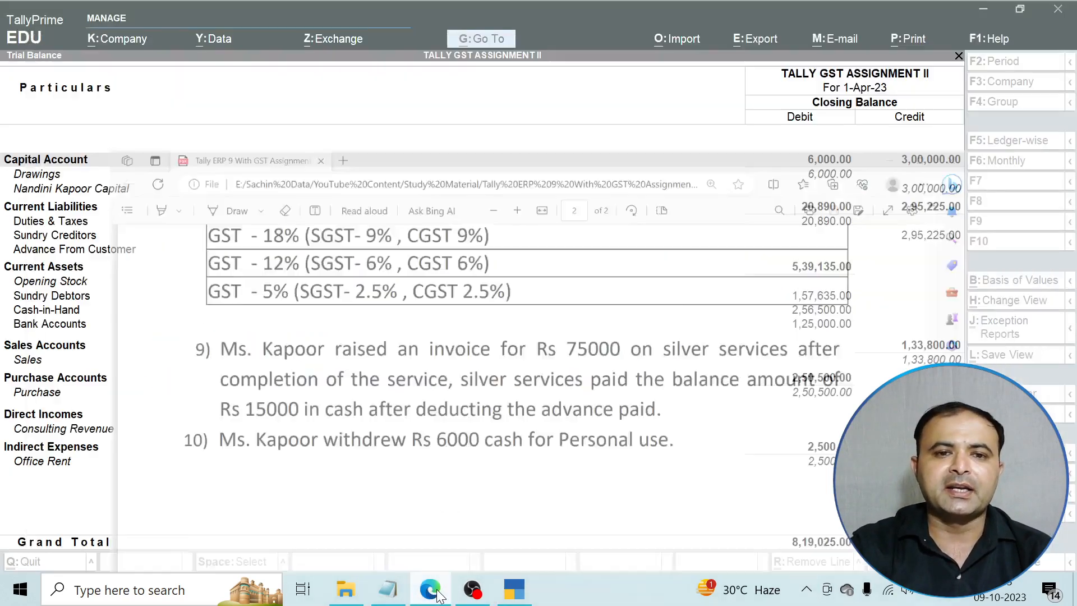